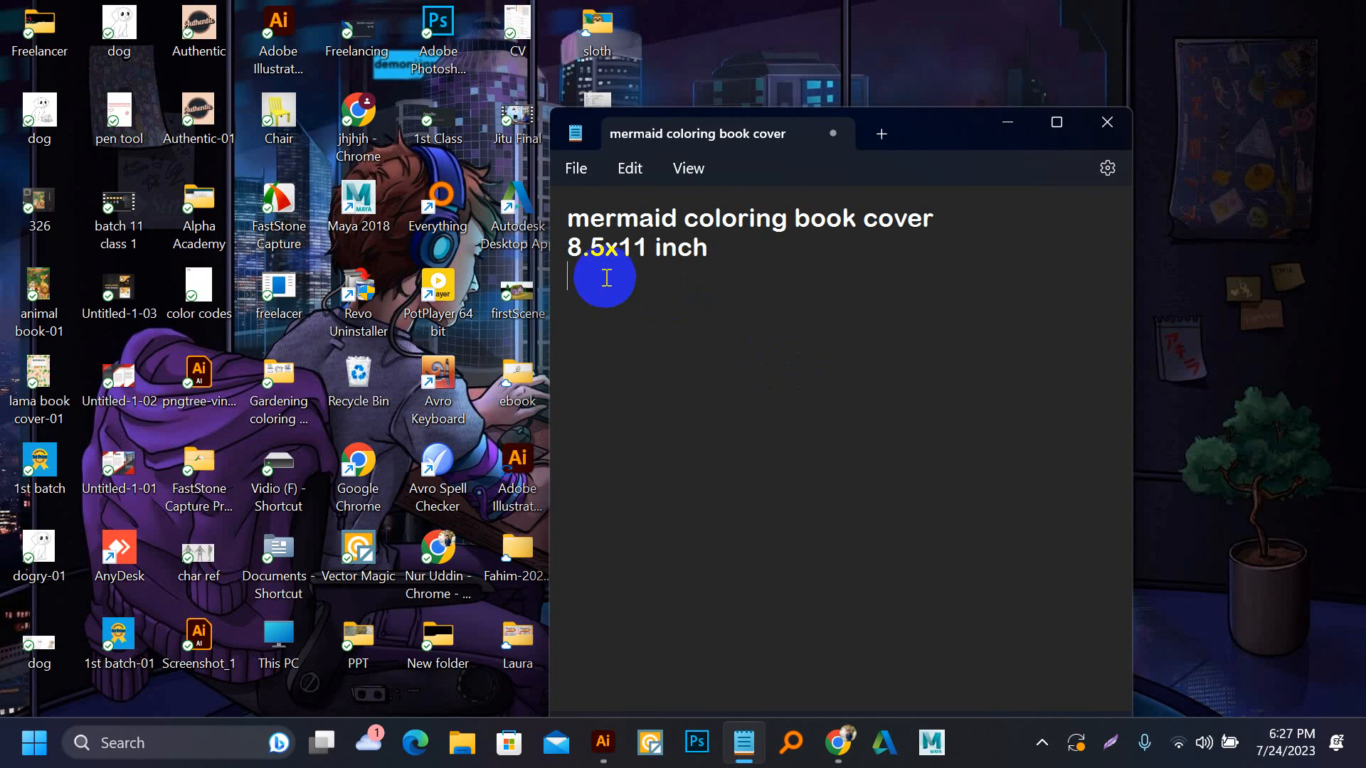
Add the lines "100" and "author" to the mermaid coloring book cover note and put the note window away
text(00)
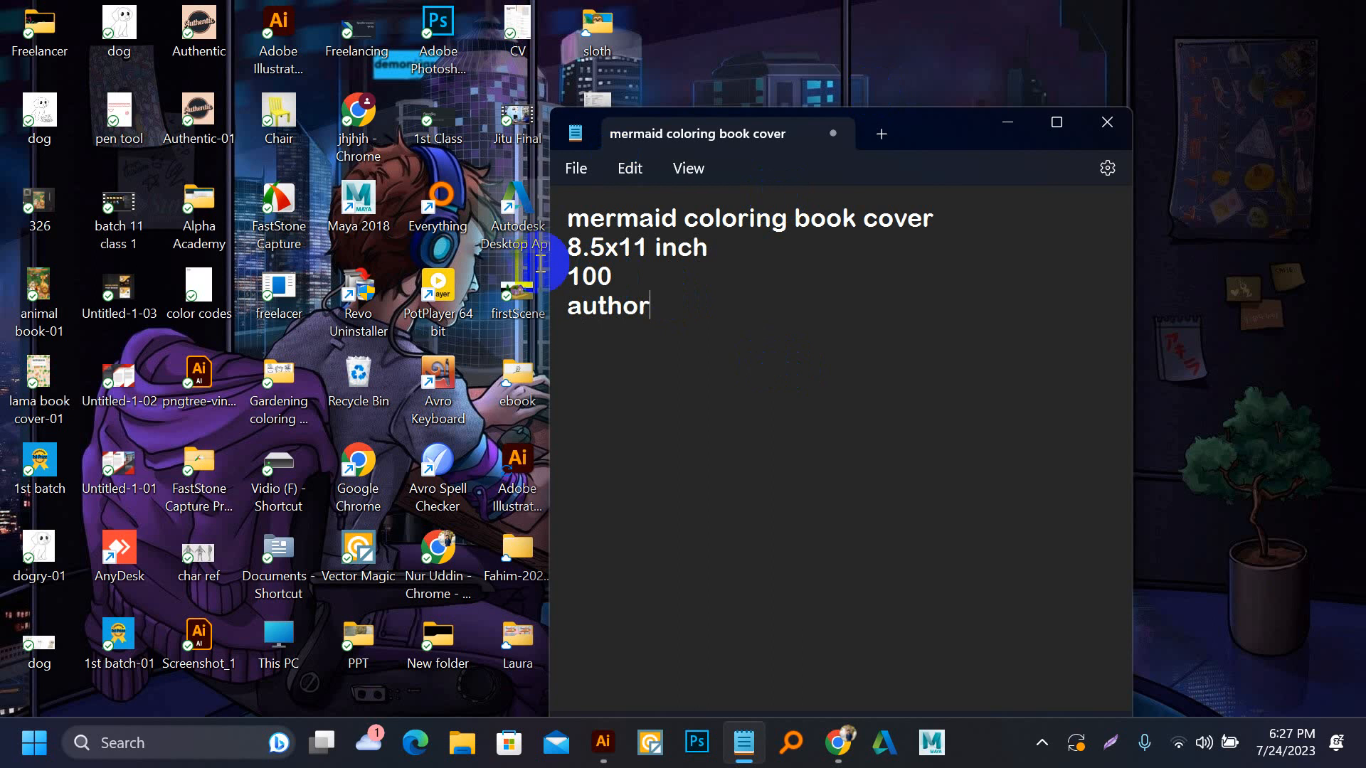
drag(714, 335, 518, 226)
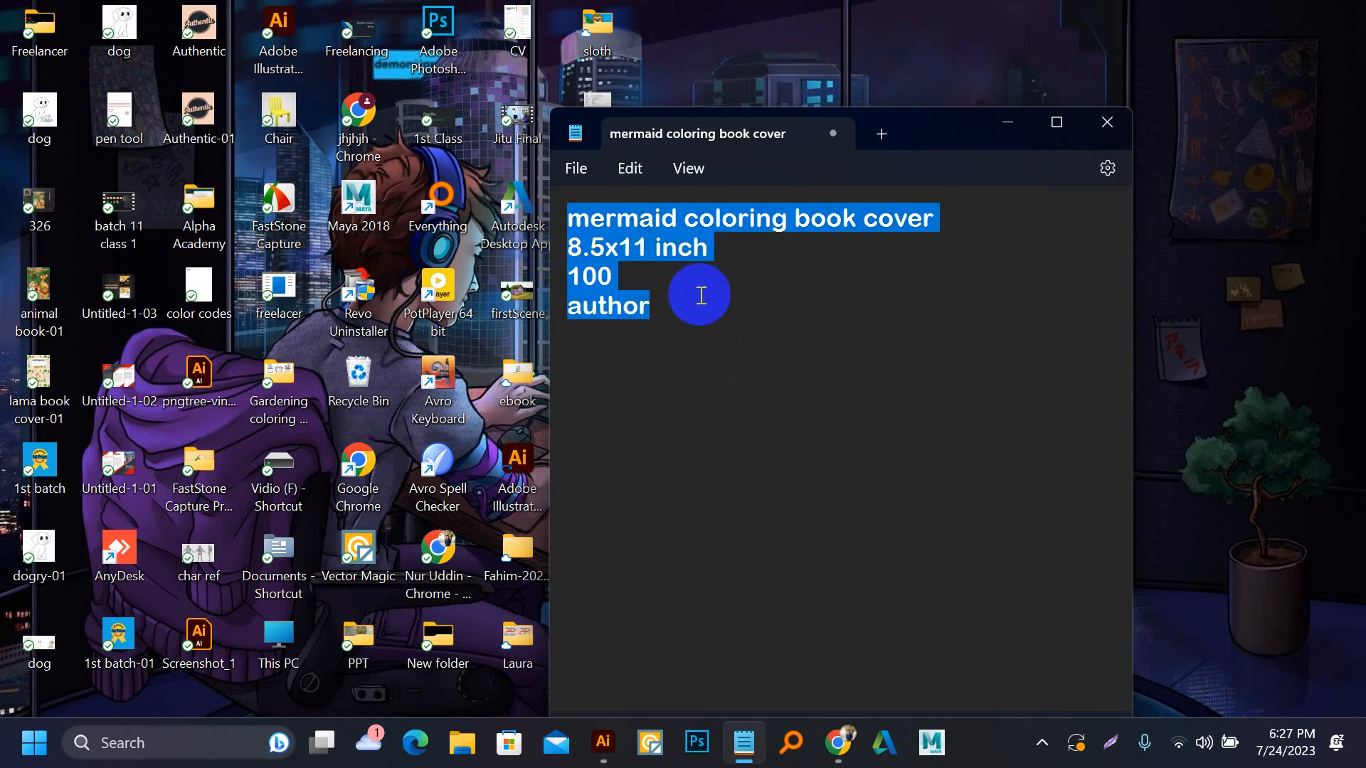
click(1005, 125)
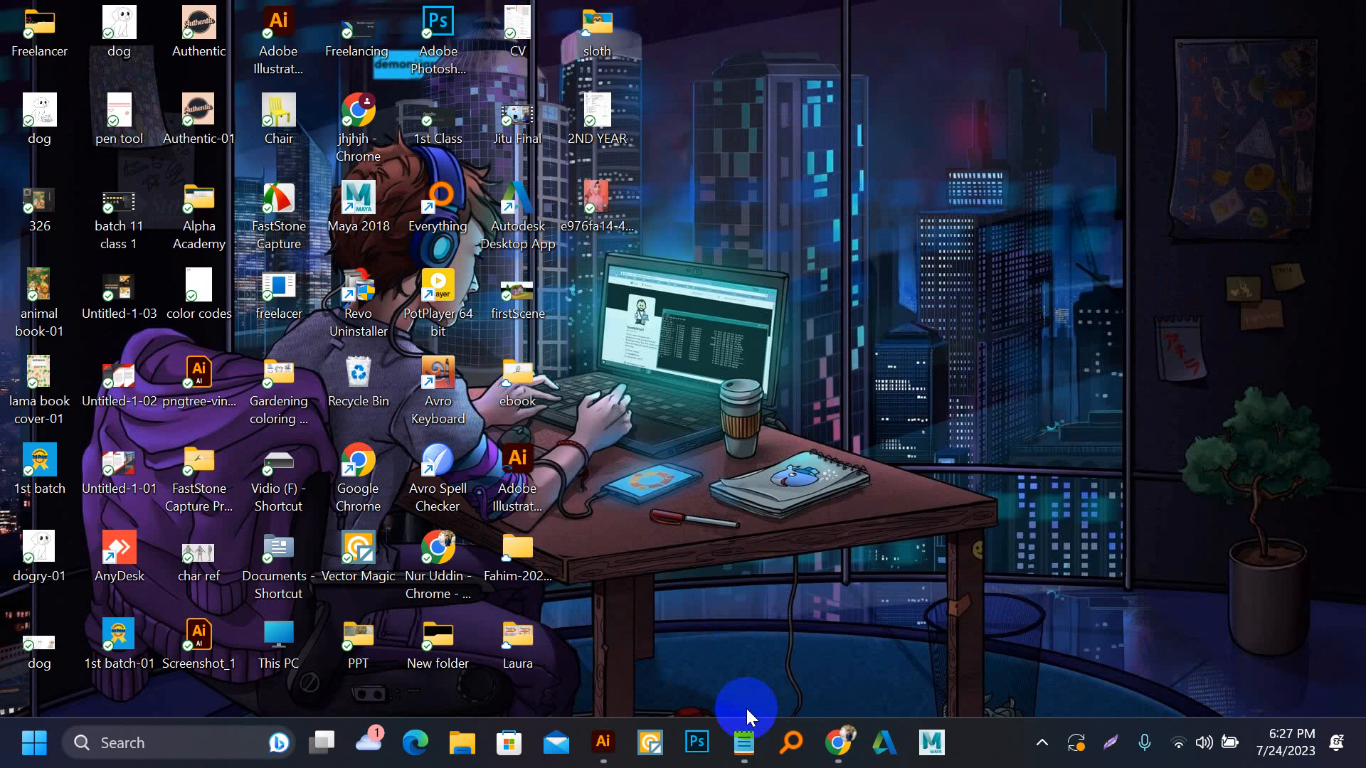
click(750, 742)
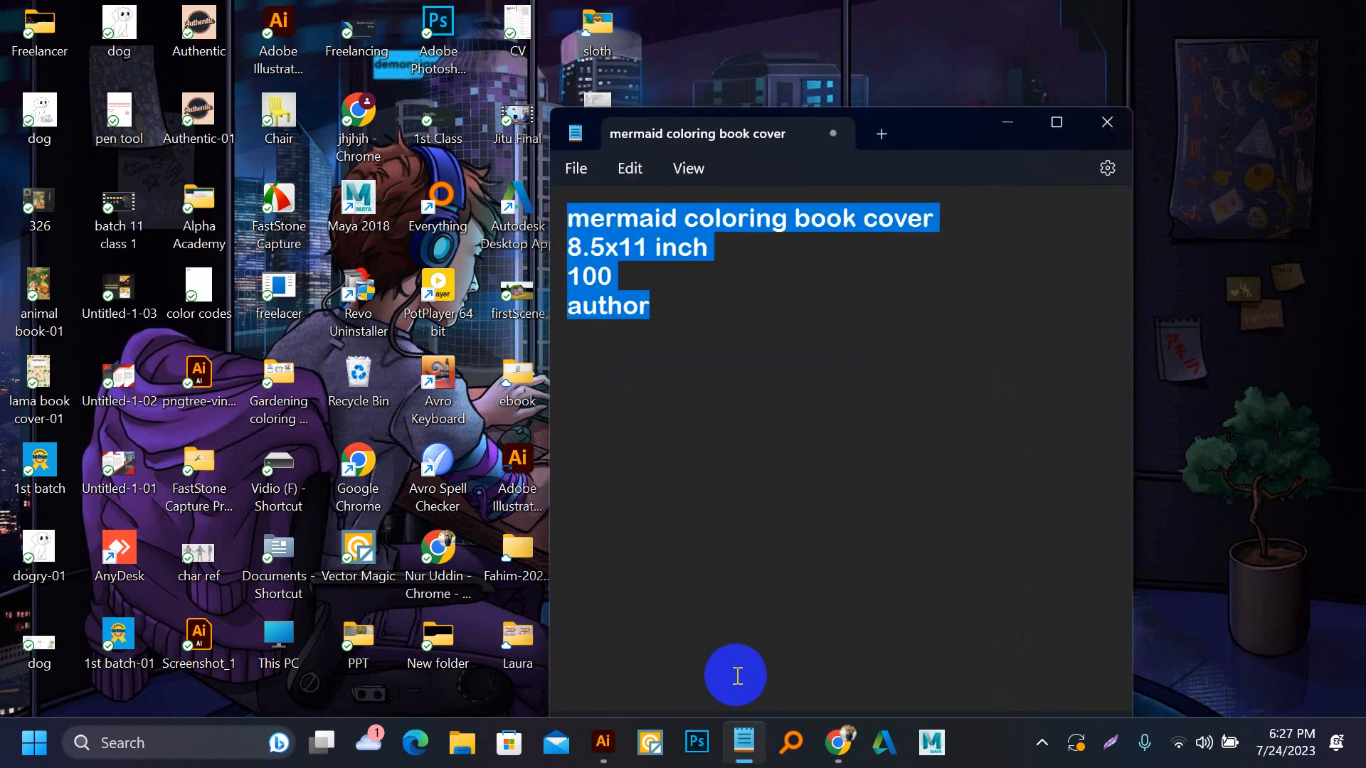
click(742, 747)
Switch to Chrome, search for "kdp cover template" in a new tab and open Amazon's Print Cover Calculator and Templates page
click(838, 742)
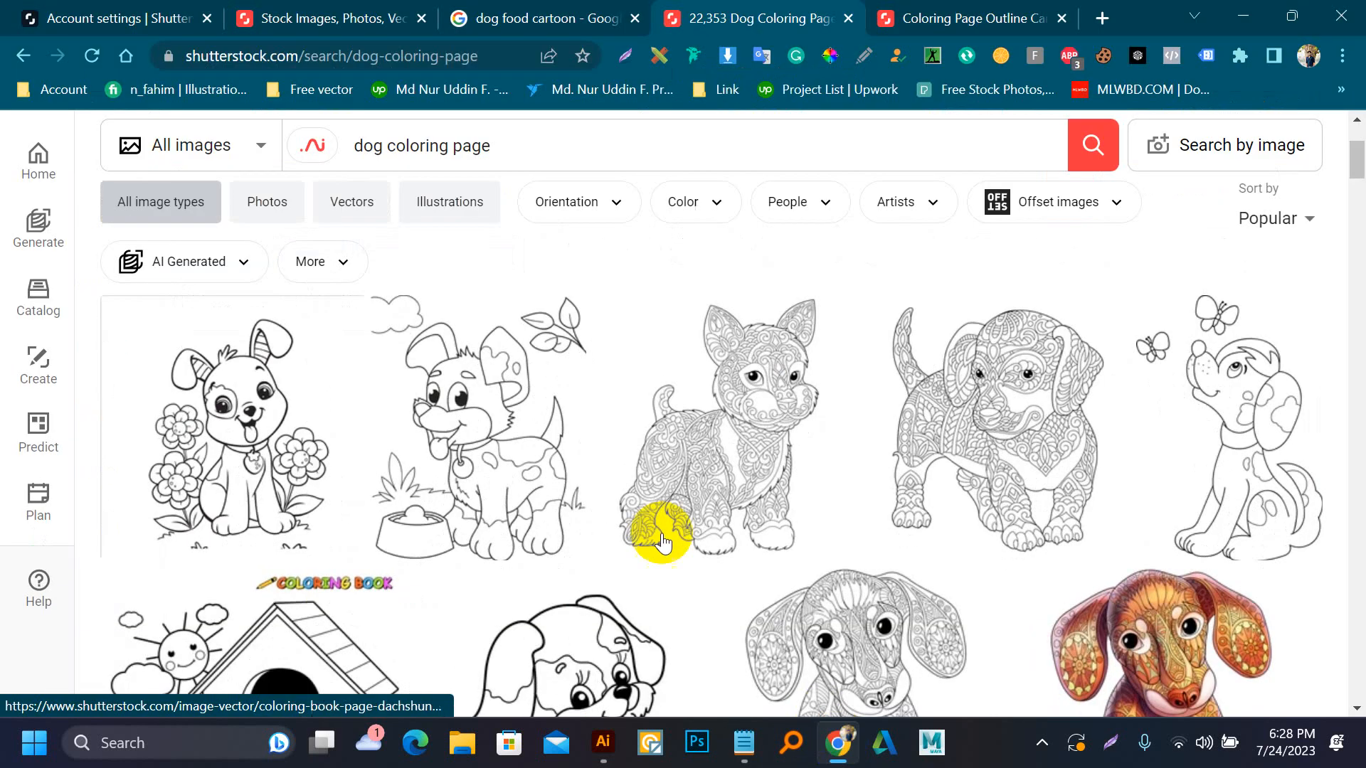
click(1103, 20)
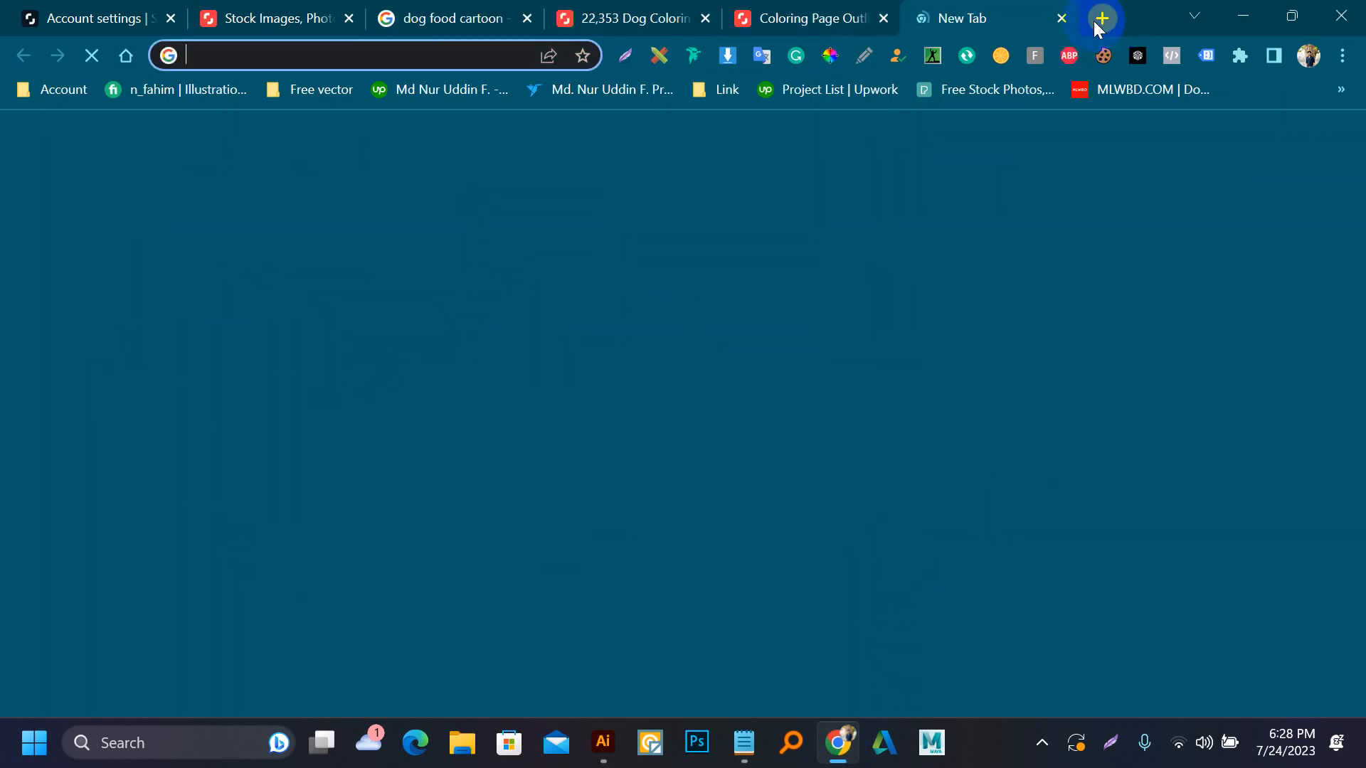
text(kdp)
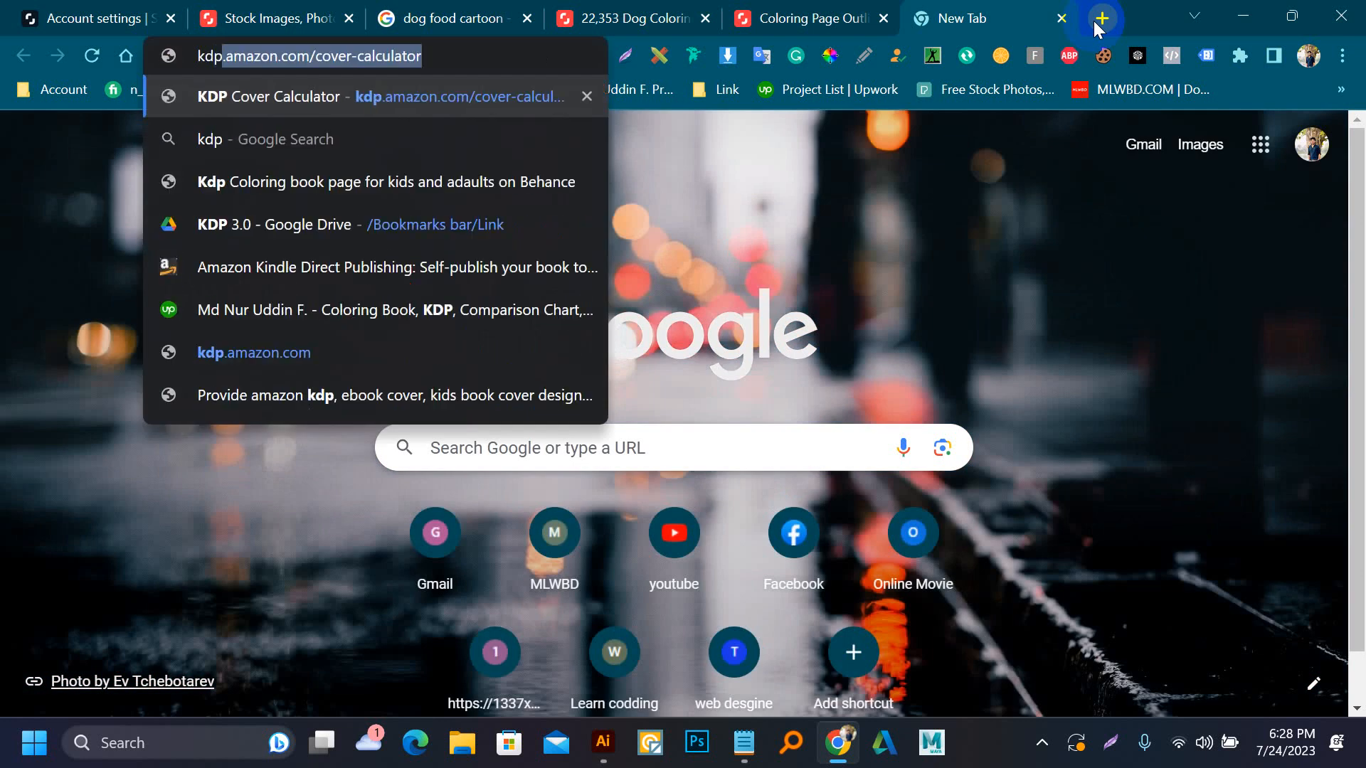
text( co)
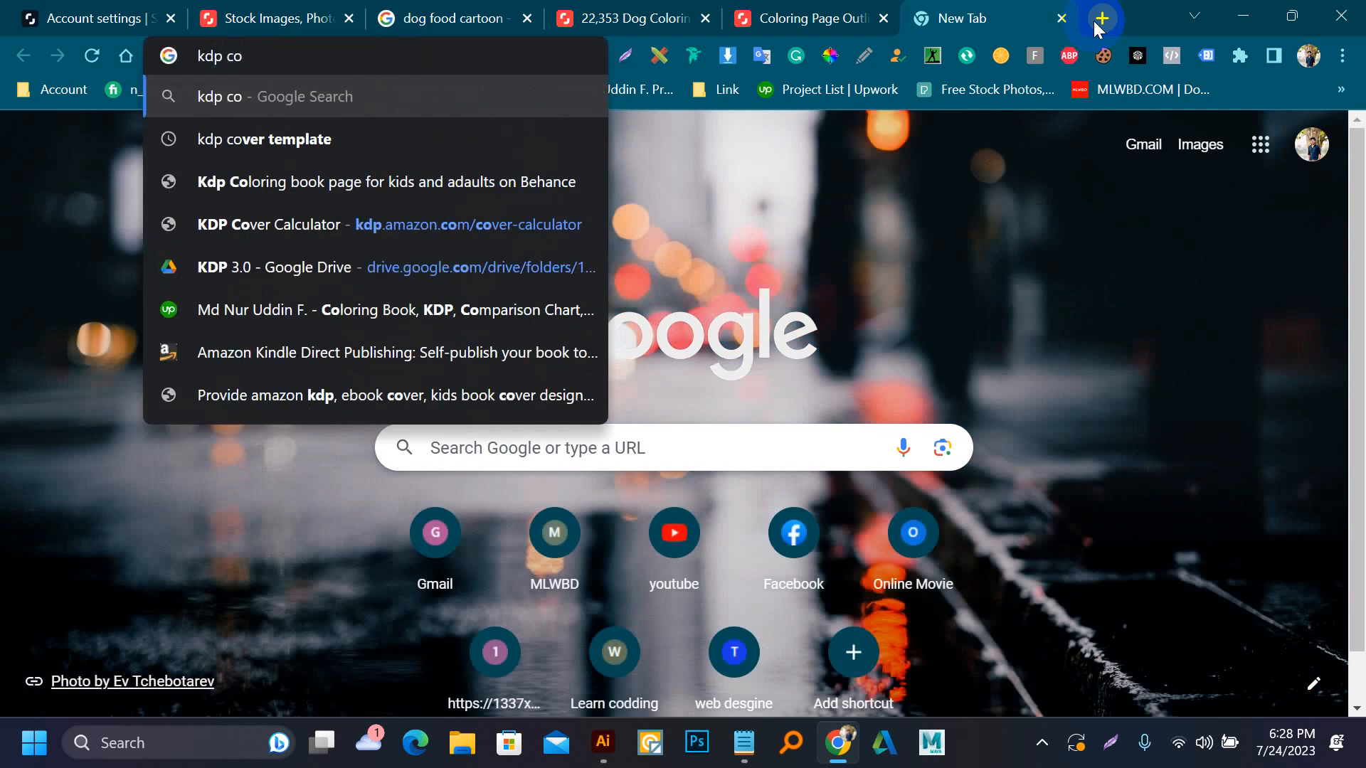
text(v)
key(Return)
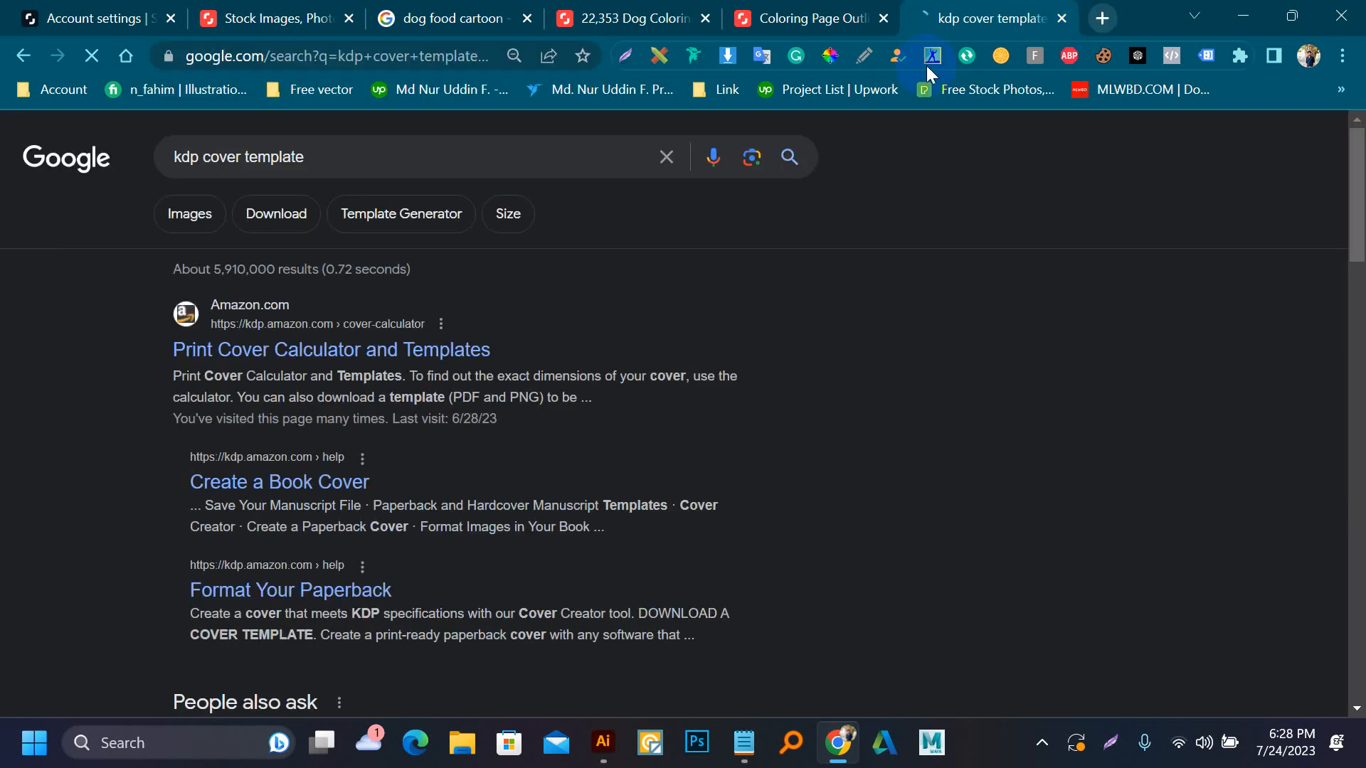
click(310, 354)
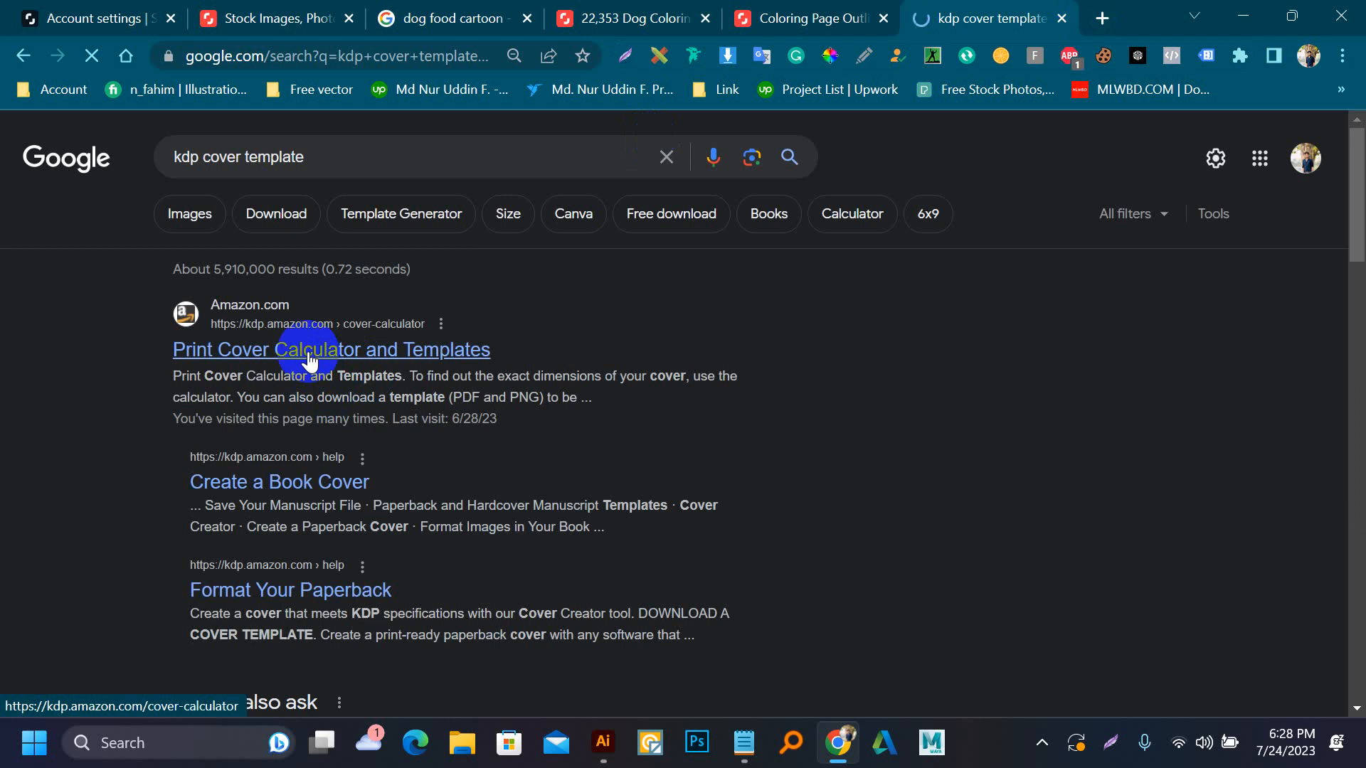
Set the book's binding type to Paperback in the cover calculator
scroll(640, 419, down, 3)
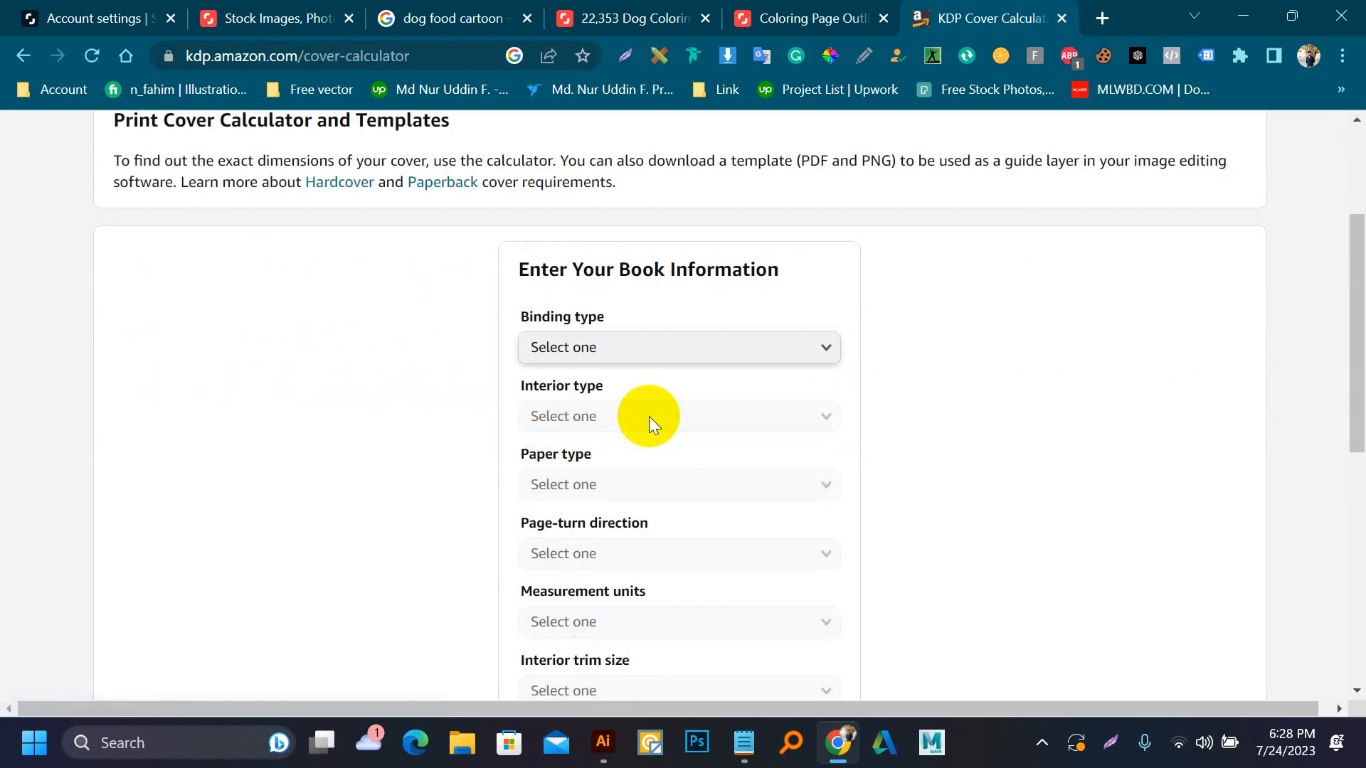
click(636, 352)
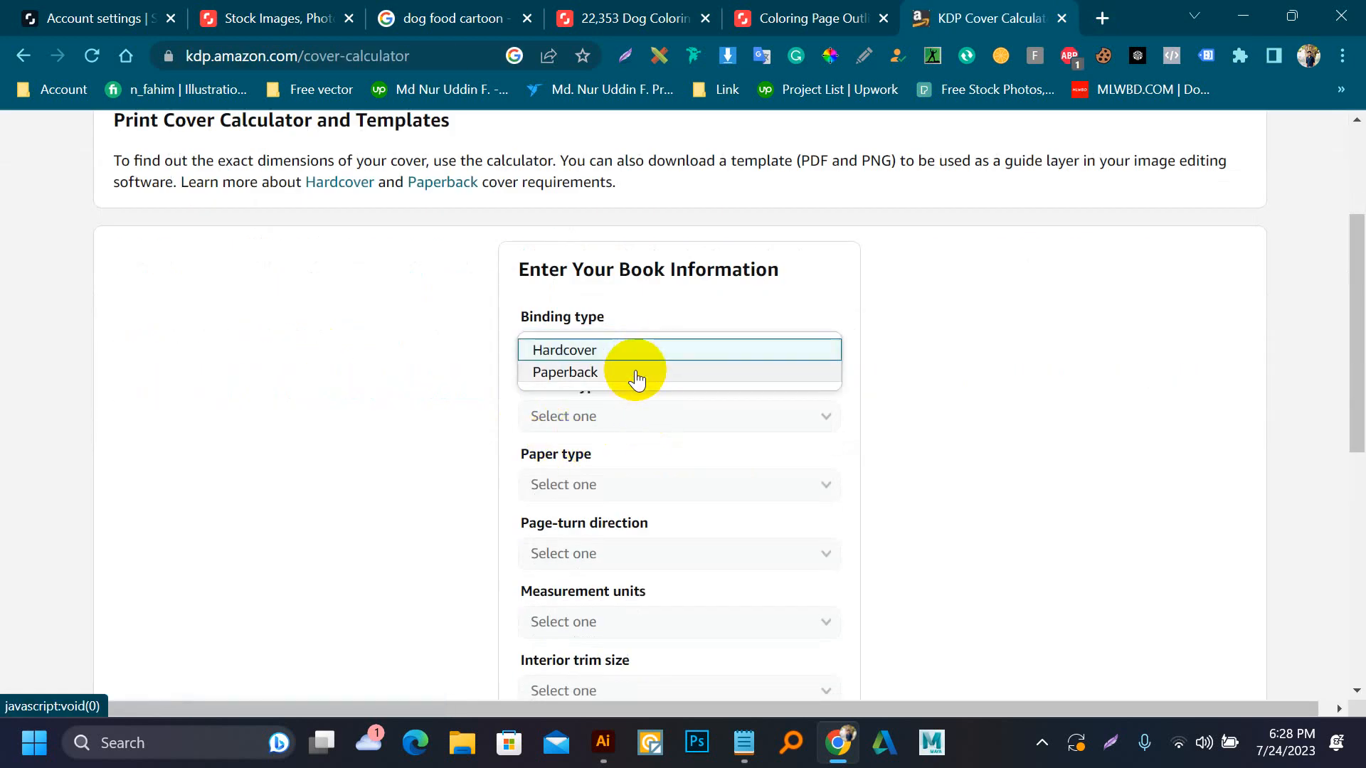
click(635, 373)
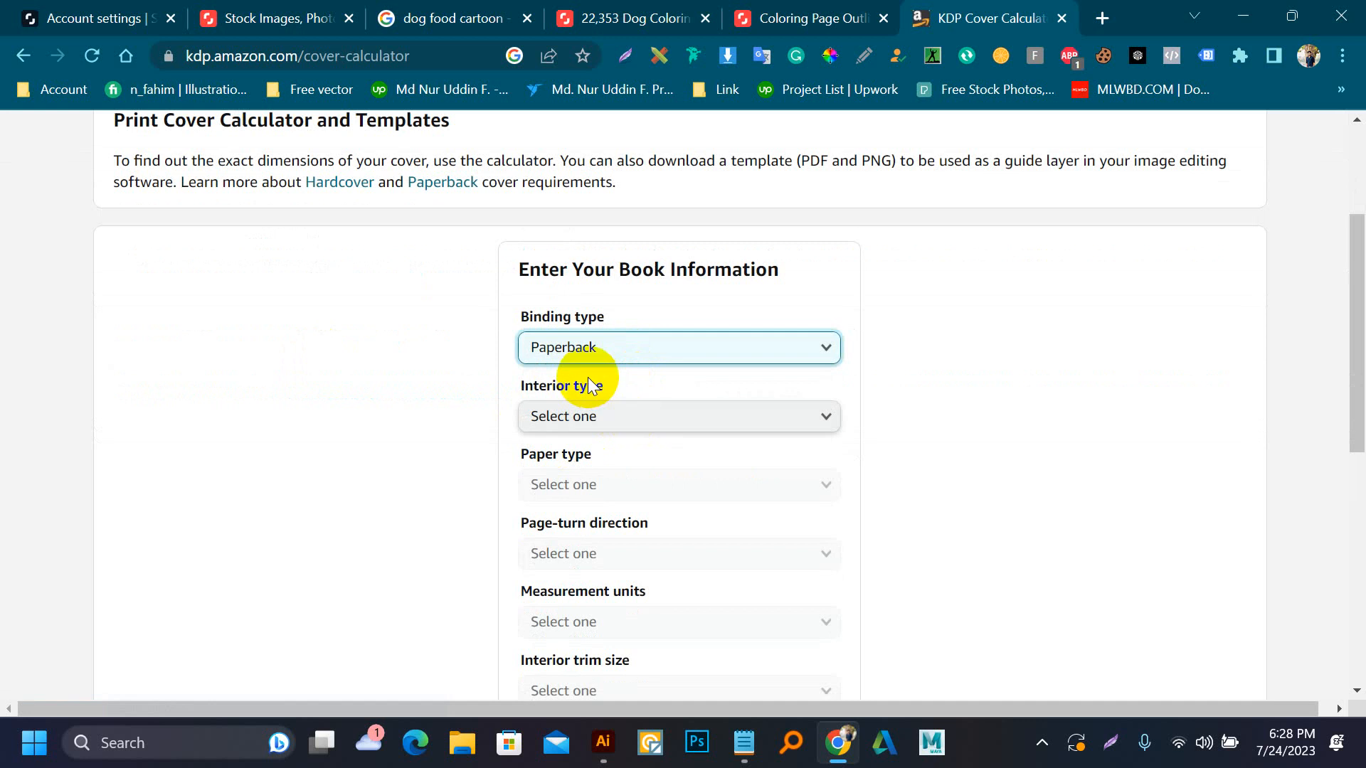
Set the interior type to Standard color and try to choose white paper as the paper type
click(563, 425)
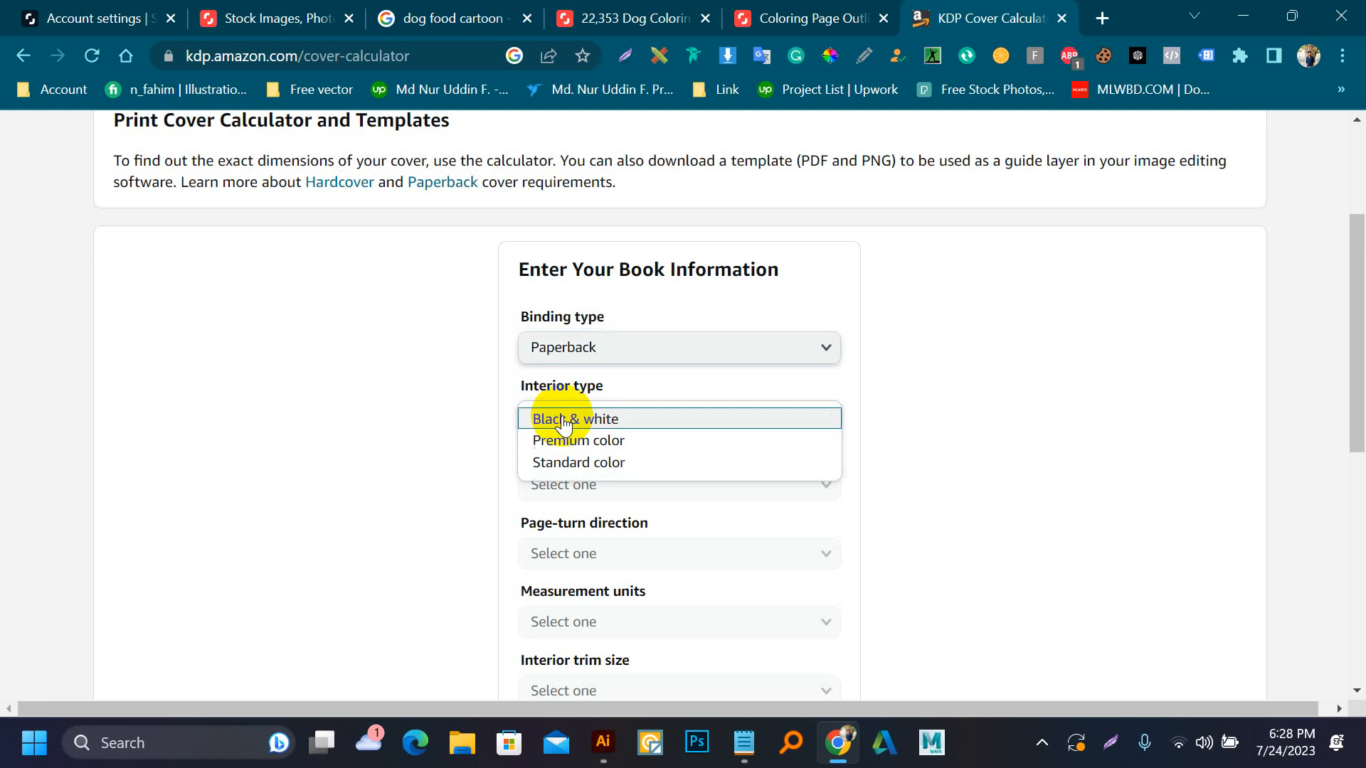
click(595, 462)
click(566, 416)
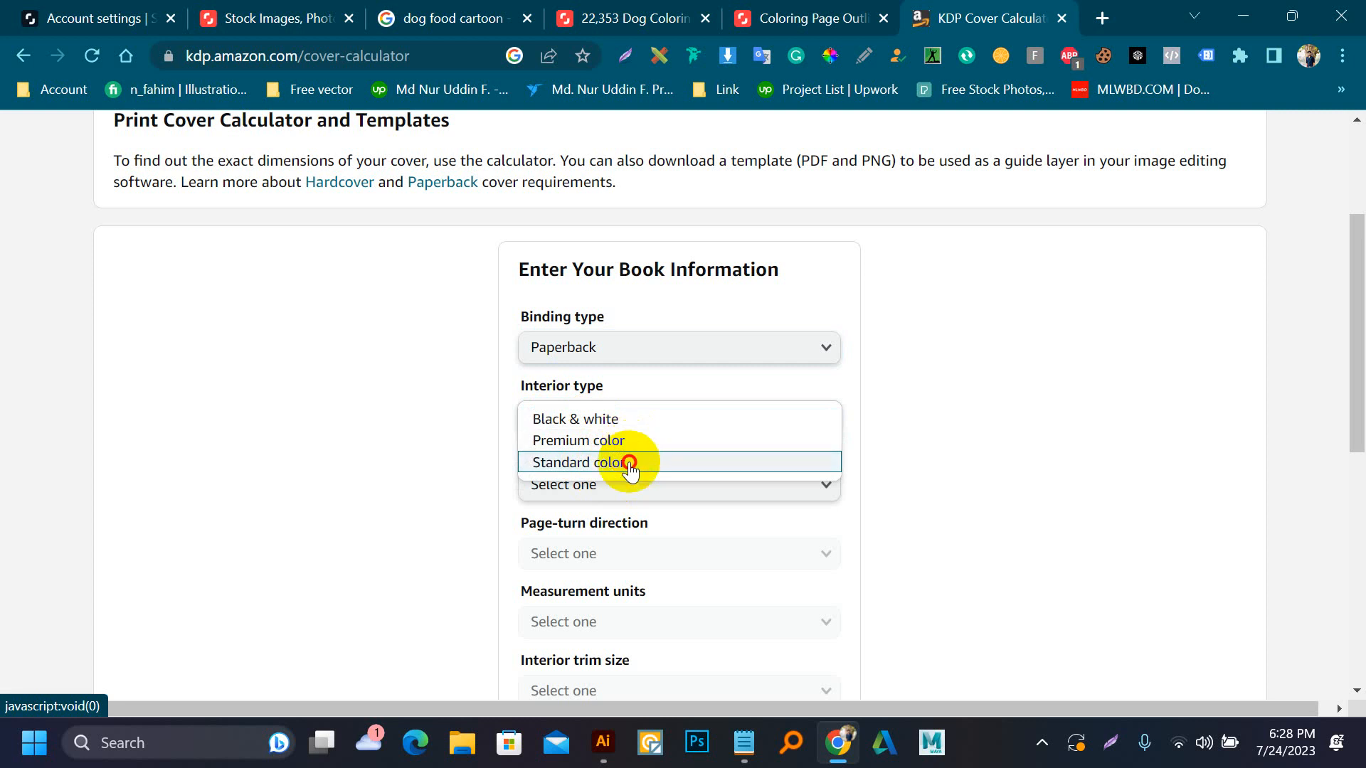
click(626, 462)
click(613, 493)
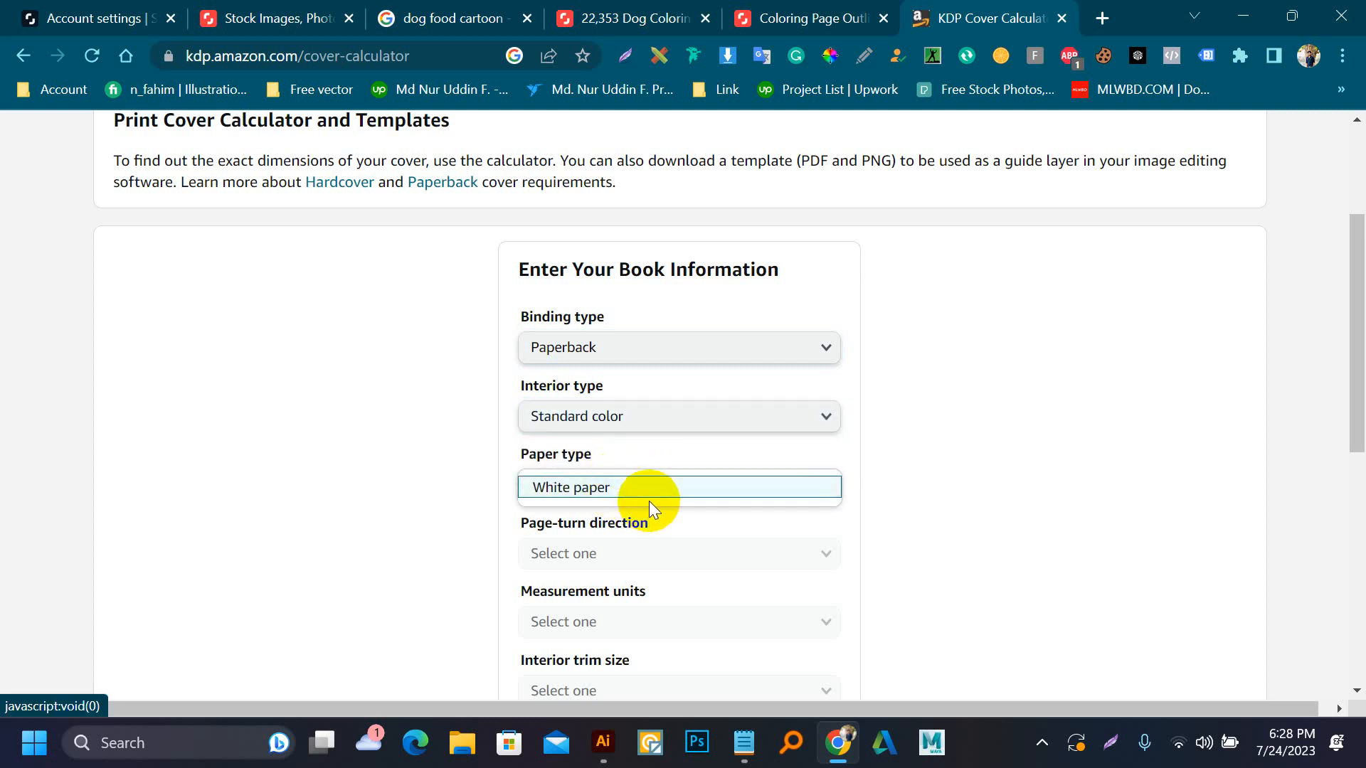
click(647, 500)
scroll(626, 502, down, 3)
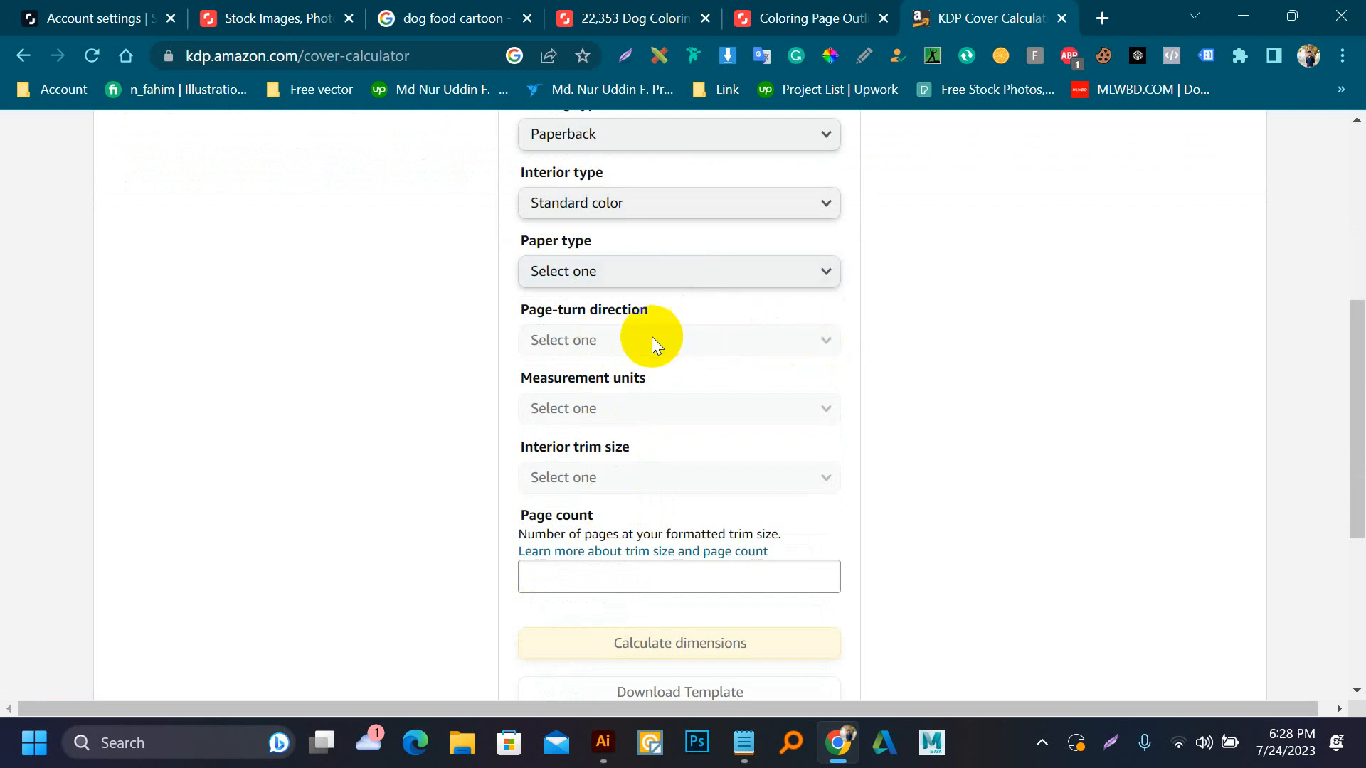
scroll(619, 403, up, 3)
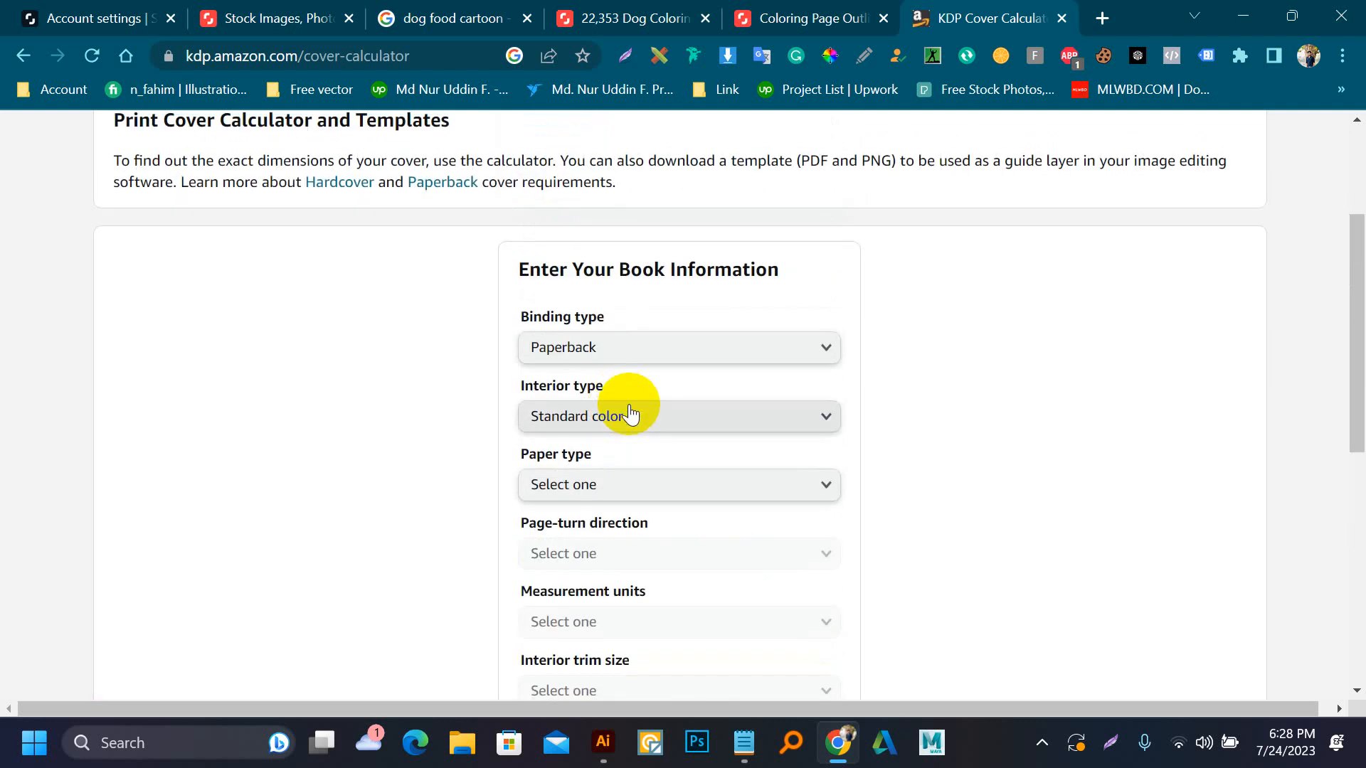
Set the interior type to Black & white and the paper type to Cream paper
click(629, 409)
click(613, 419)
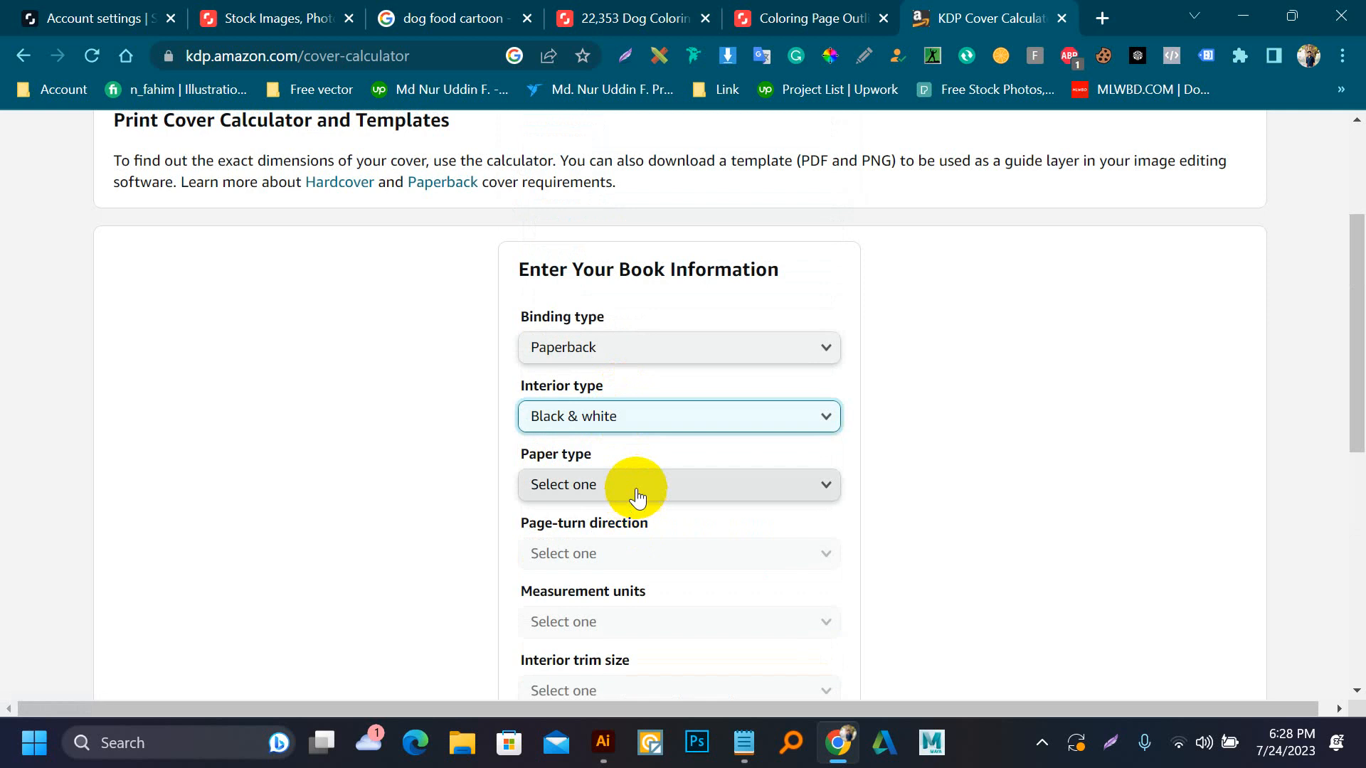
click(635, 487)
click(638, 489)
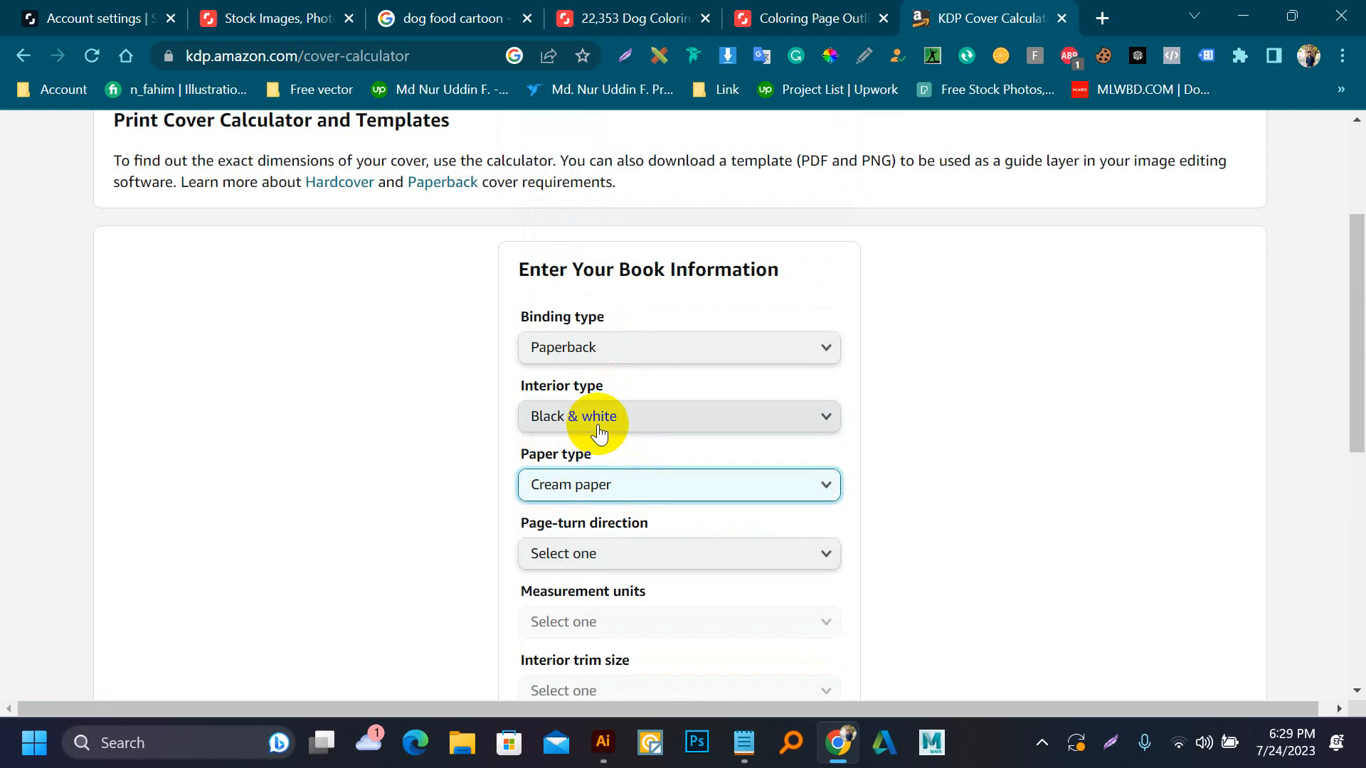
Set the page-turn direction to Left to Right and the measurement units to Inches
scroll(599, 427, down, 3)
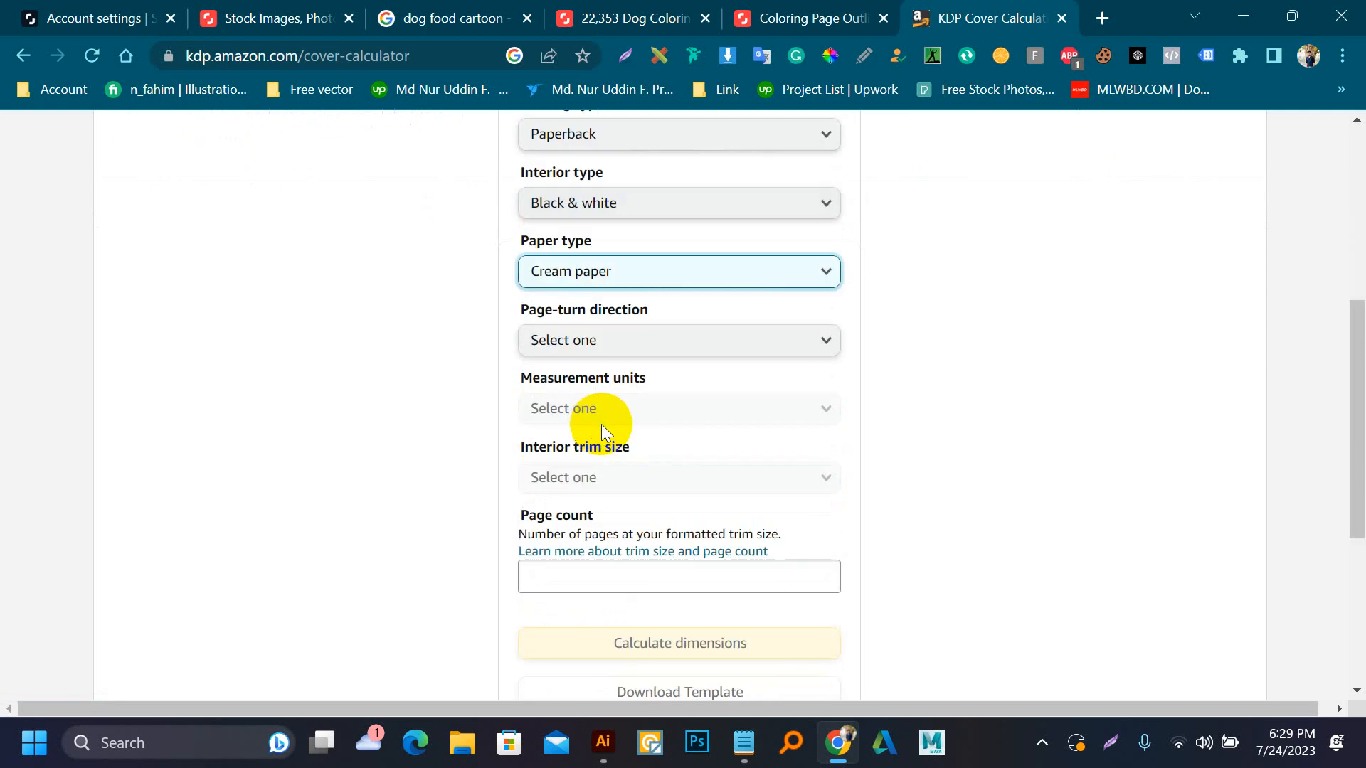
click(600, 345)
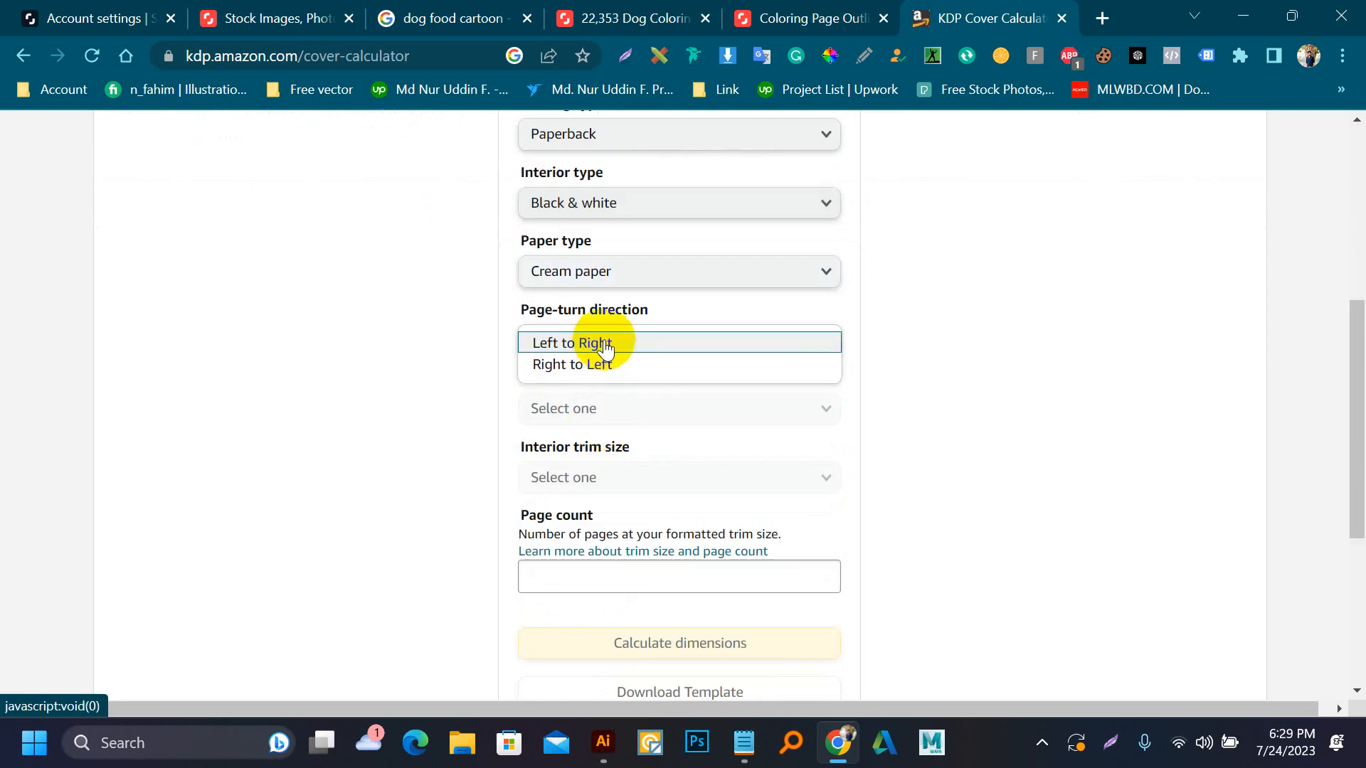
click(605, 344)
click(624, 410)
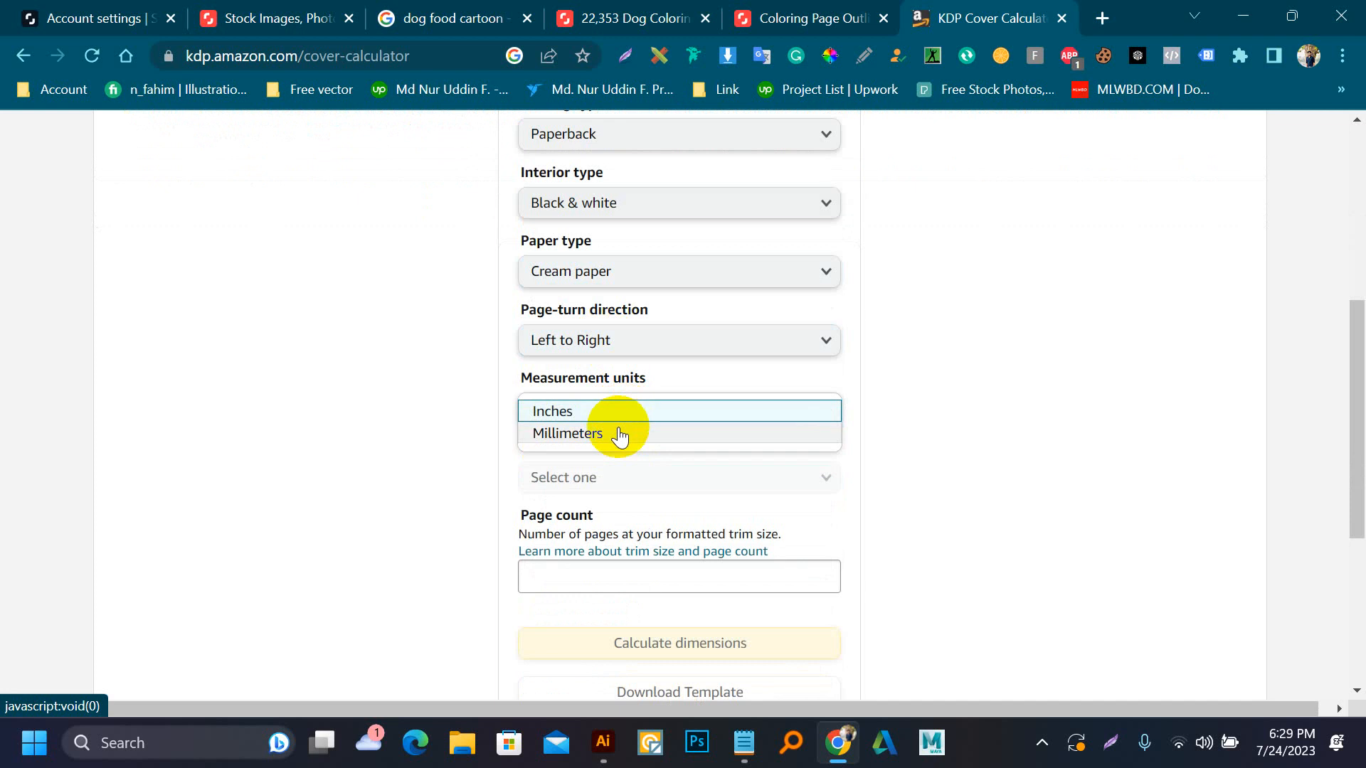
click(609, 414)
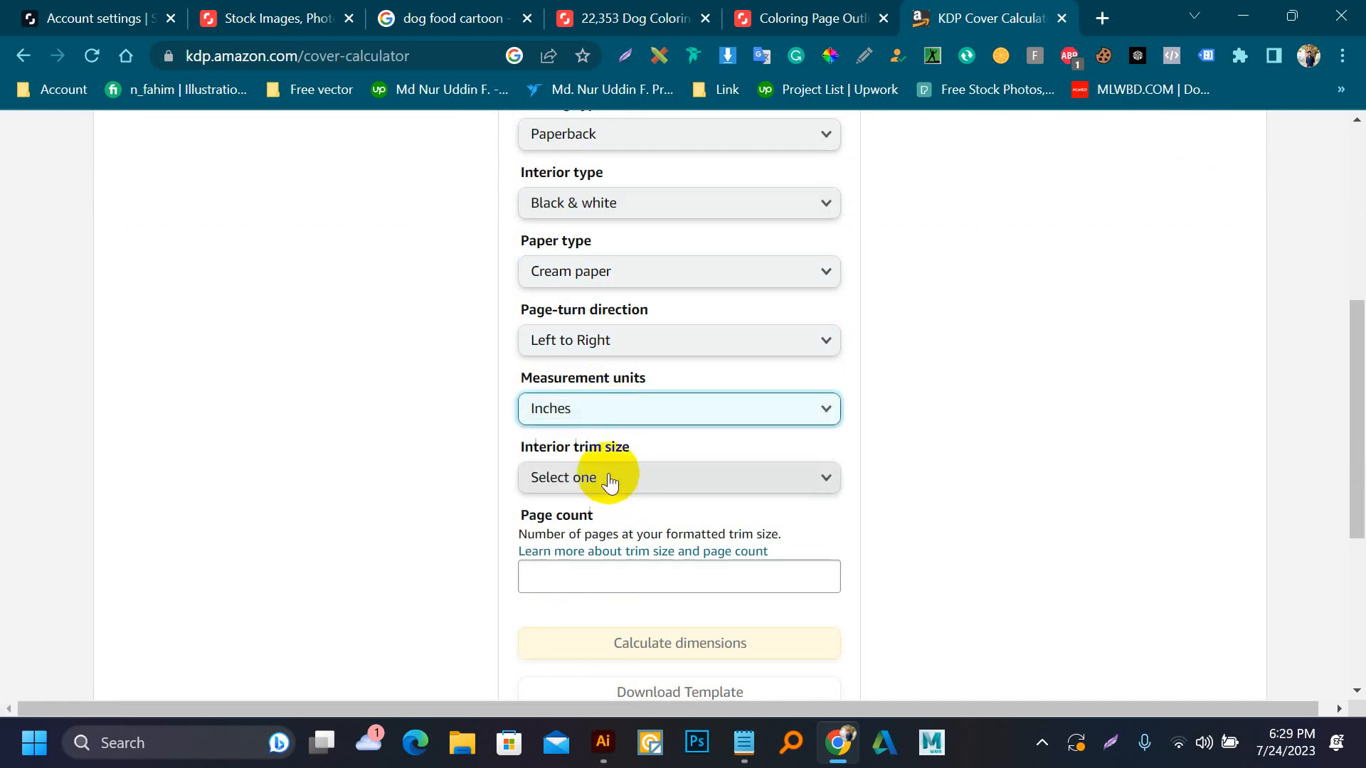
Calculate the cover dimensions for an interior trim size of 8.5 x 11 in and a page count of 100
click(610, 478)
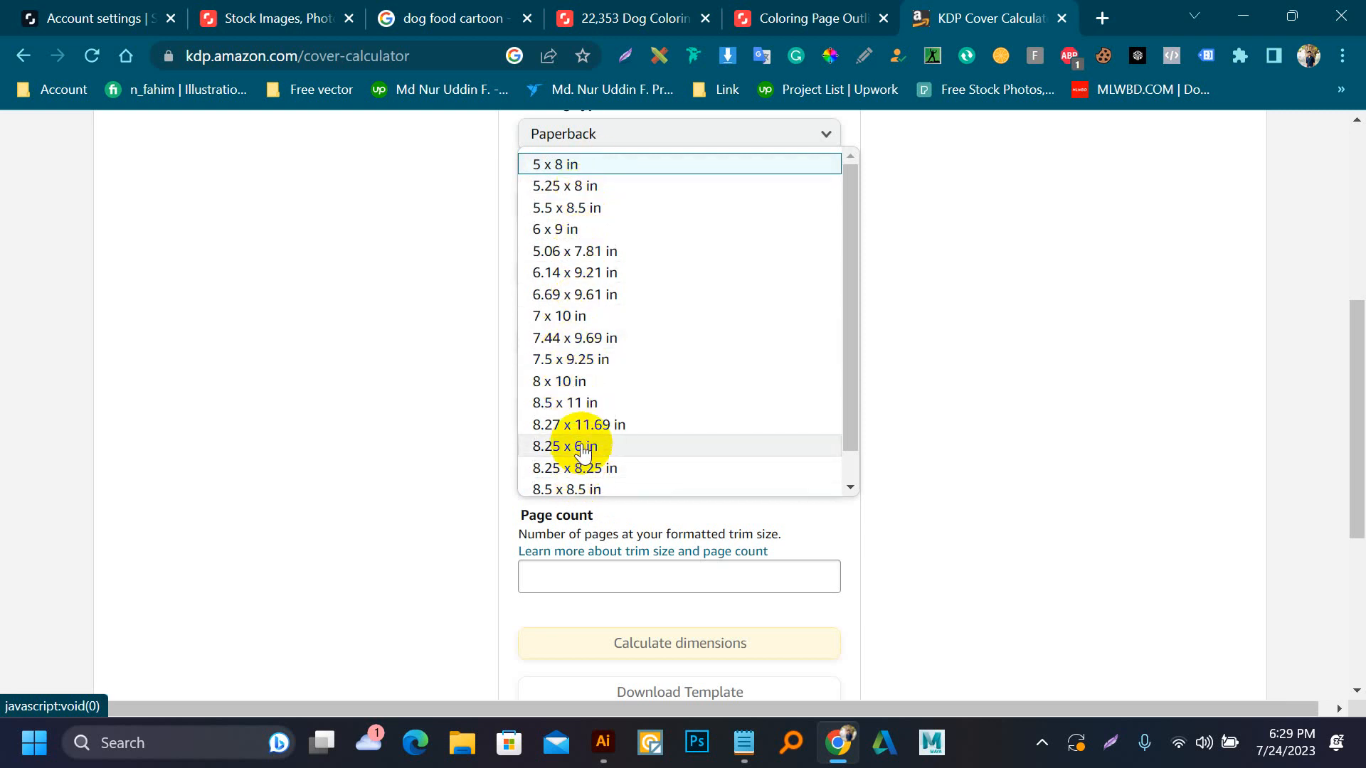
click(580, 402)
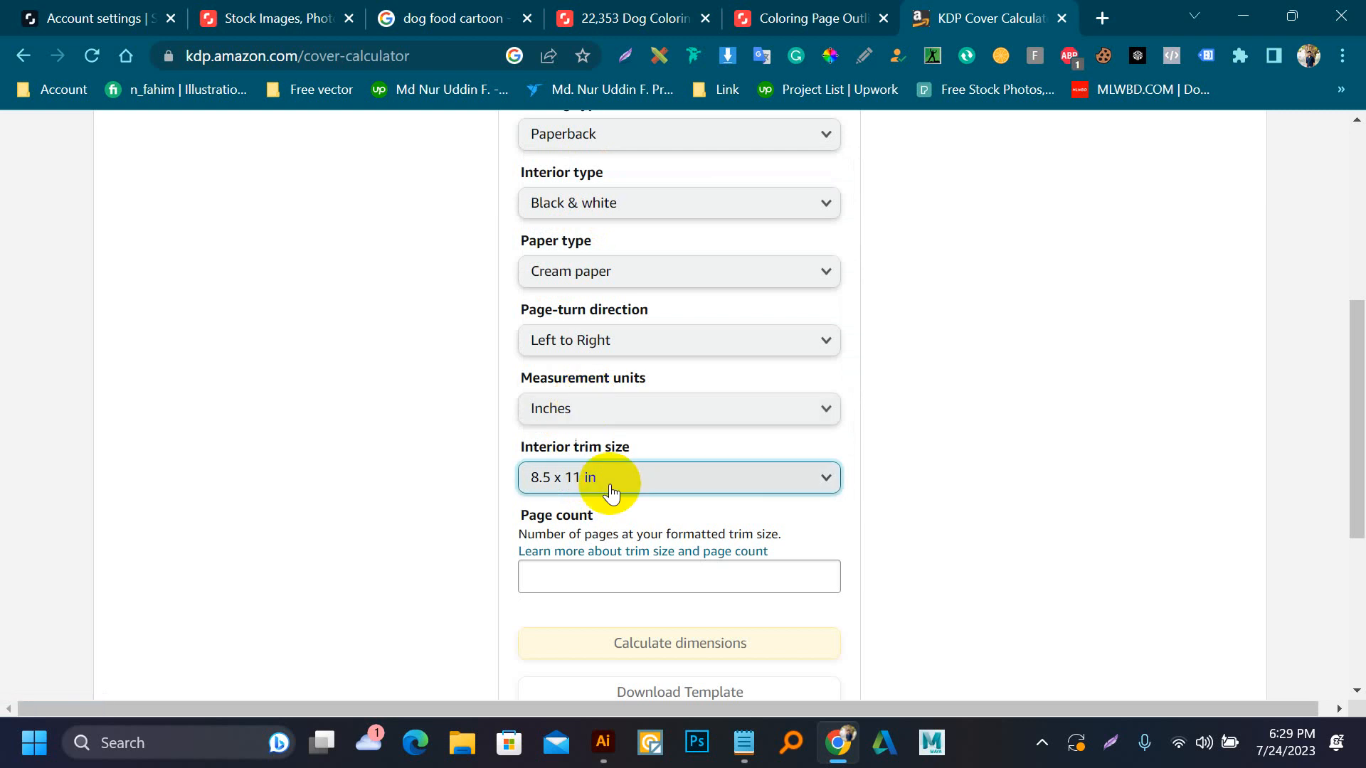
click(573, 576)
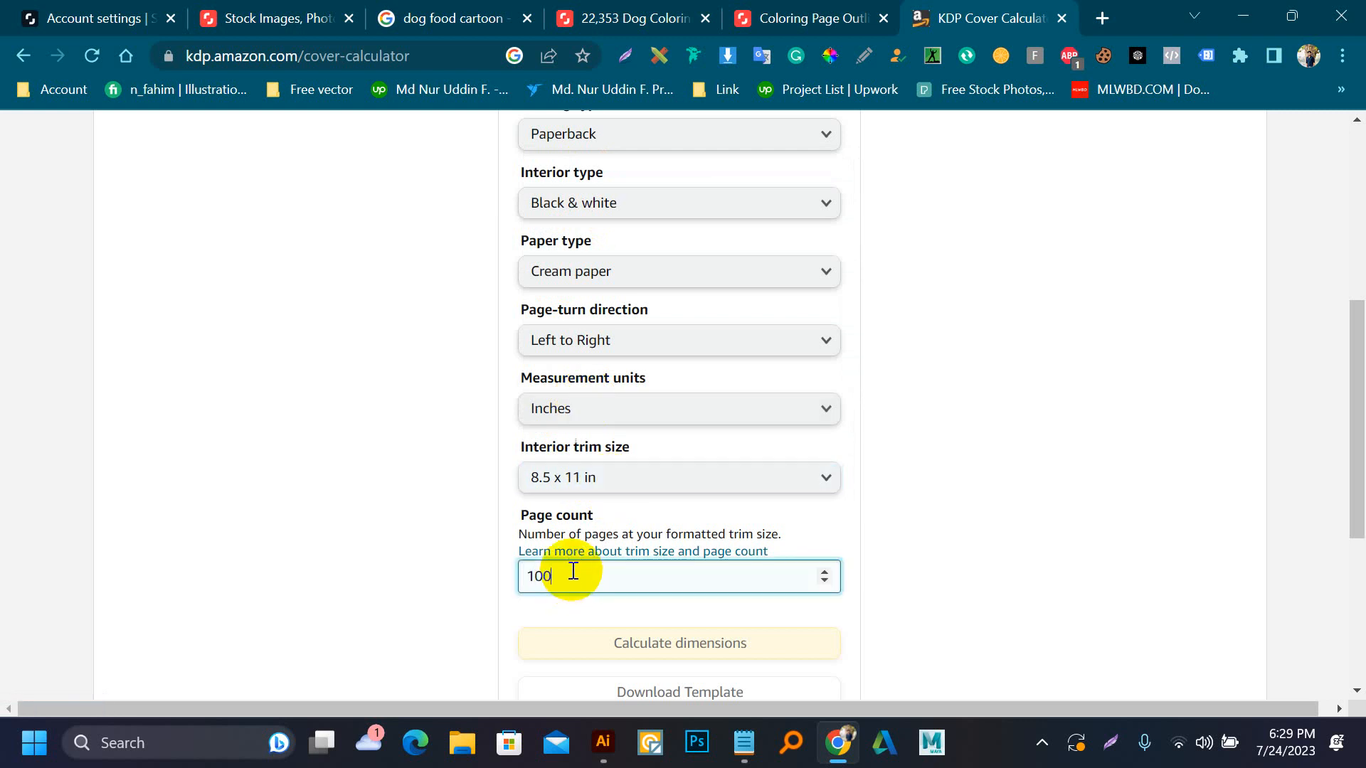
scroll(573, 571, down, 3)
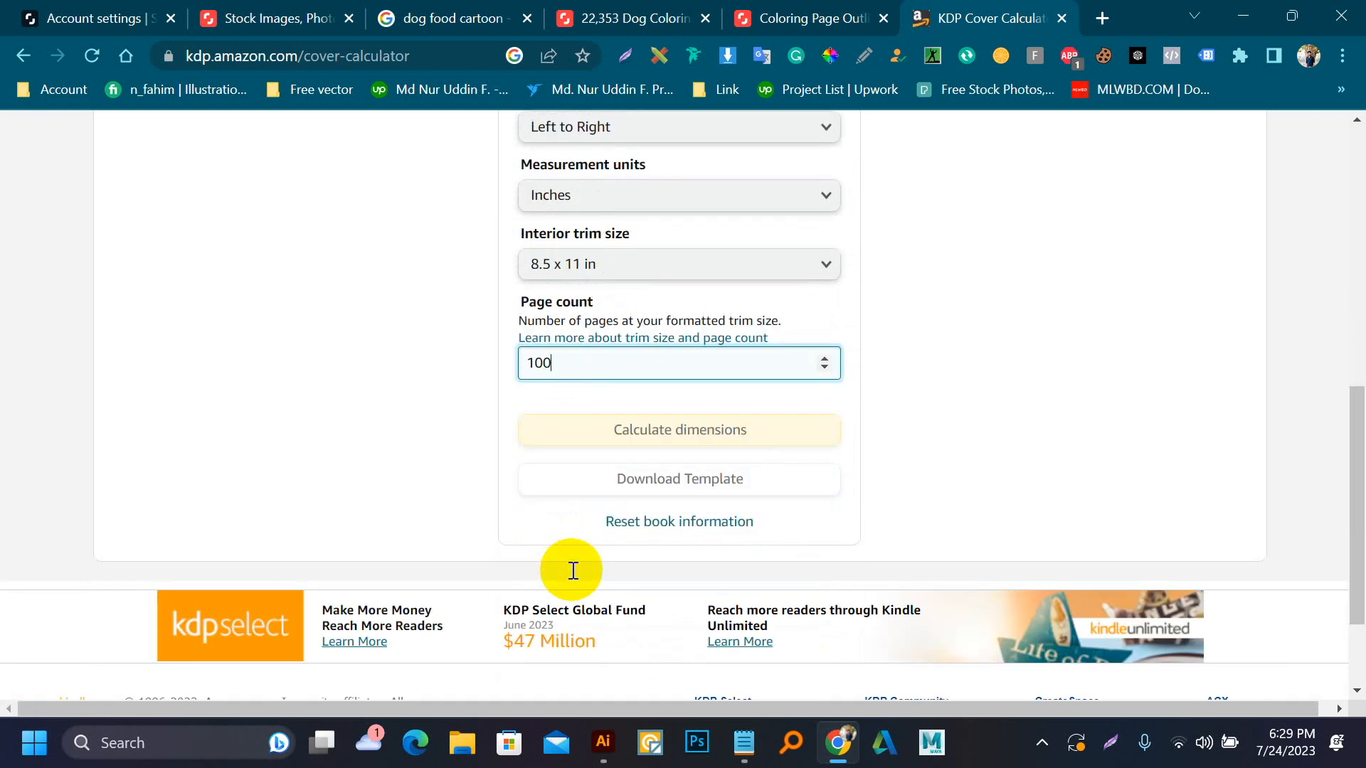
click(760, 425)
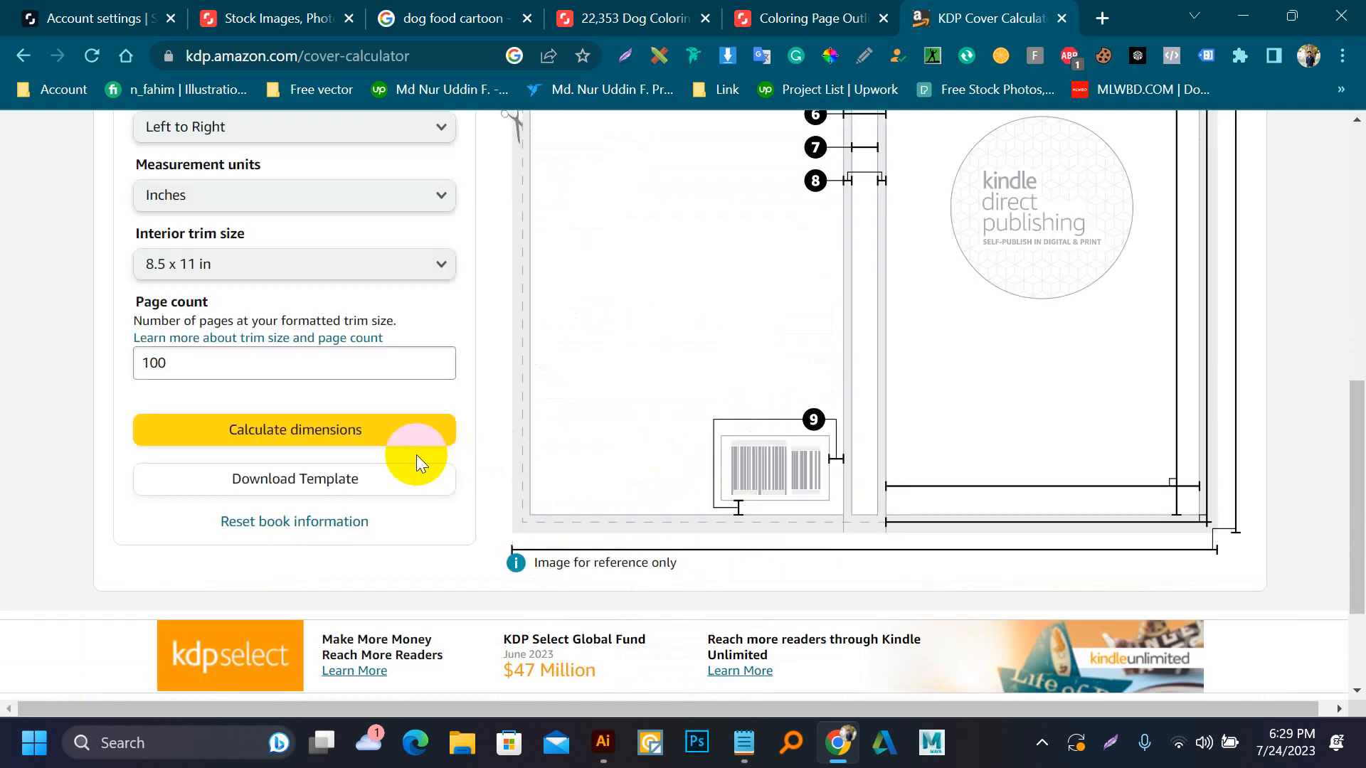
Download the cover template for the calculated paperback dimensions
scroll(956, 333, up, 6)
scroll(358, 572, down, 3)
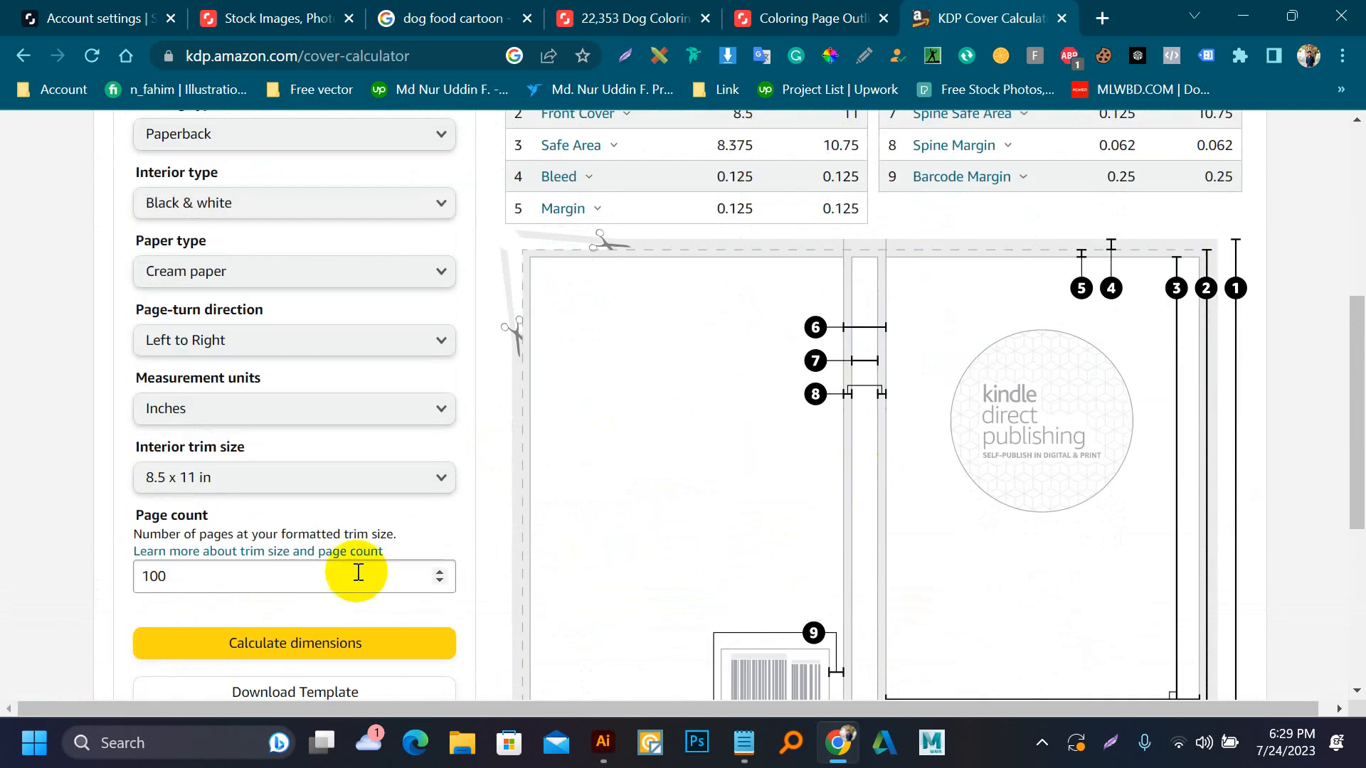
scroll(249, 638, down, 3)
click(291, 496)
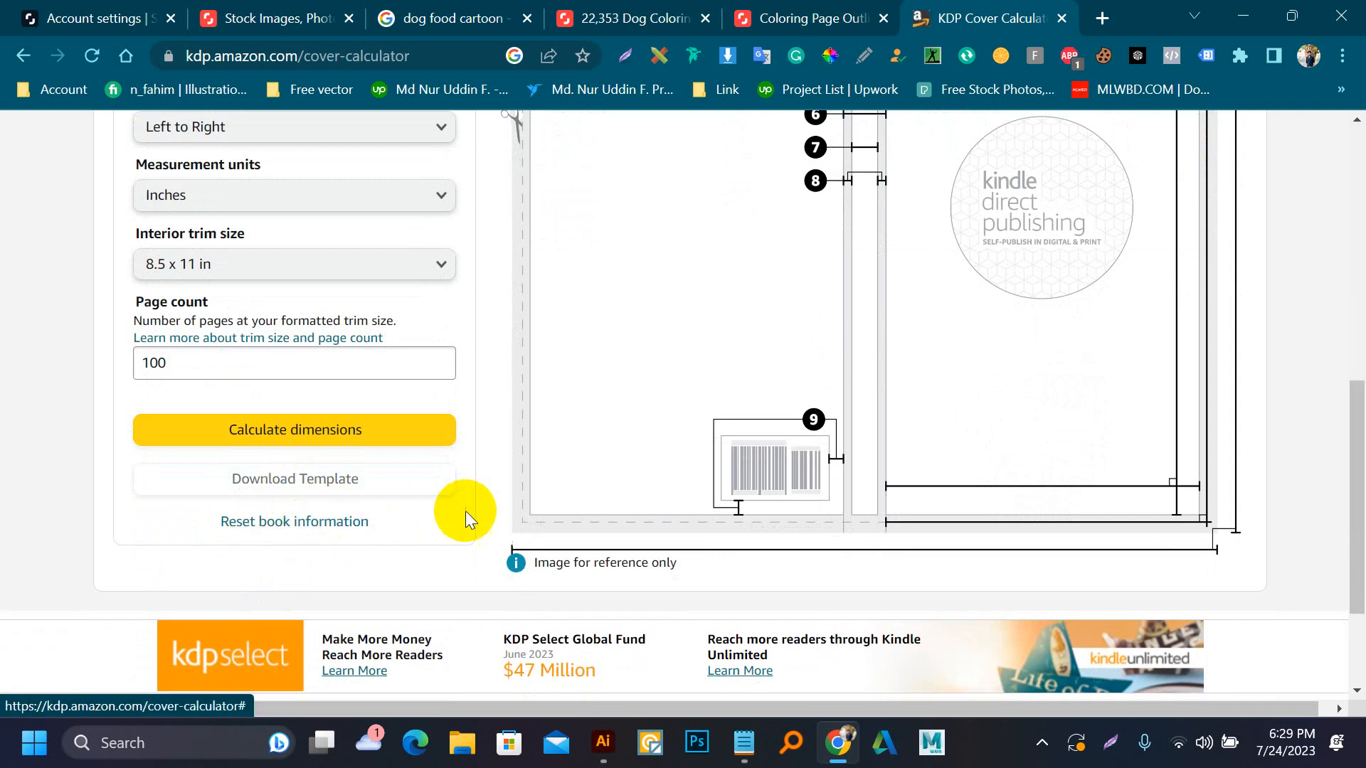
click(429, 430)
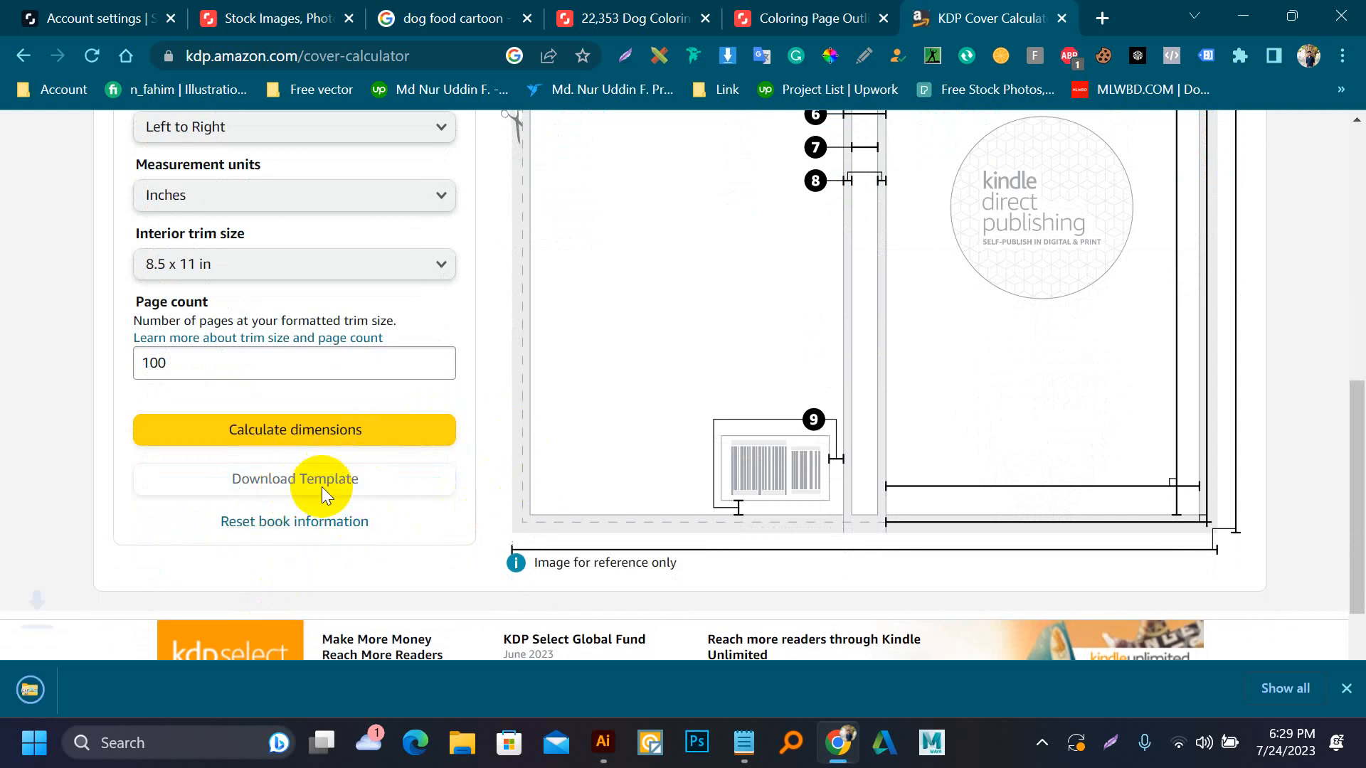
Extract the downloaded PAPERBACK_8.500x11.000_100_BW_CREAM_en_US archive in the Downloads folder
click(135, 710)
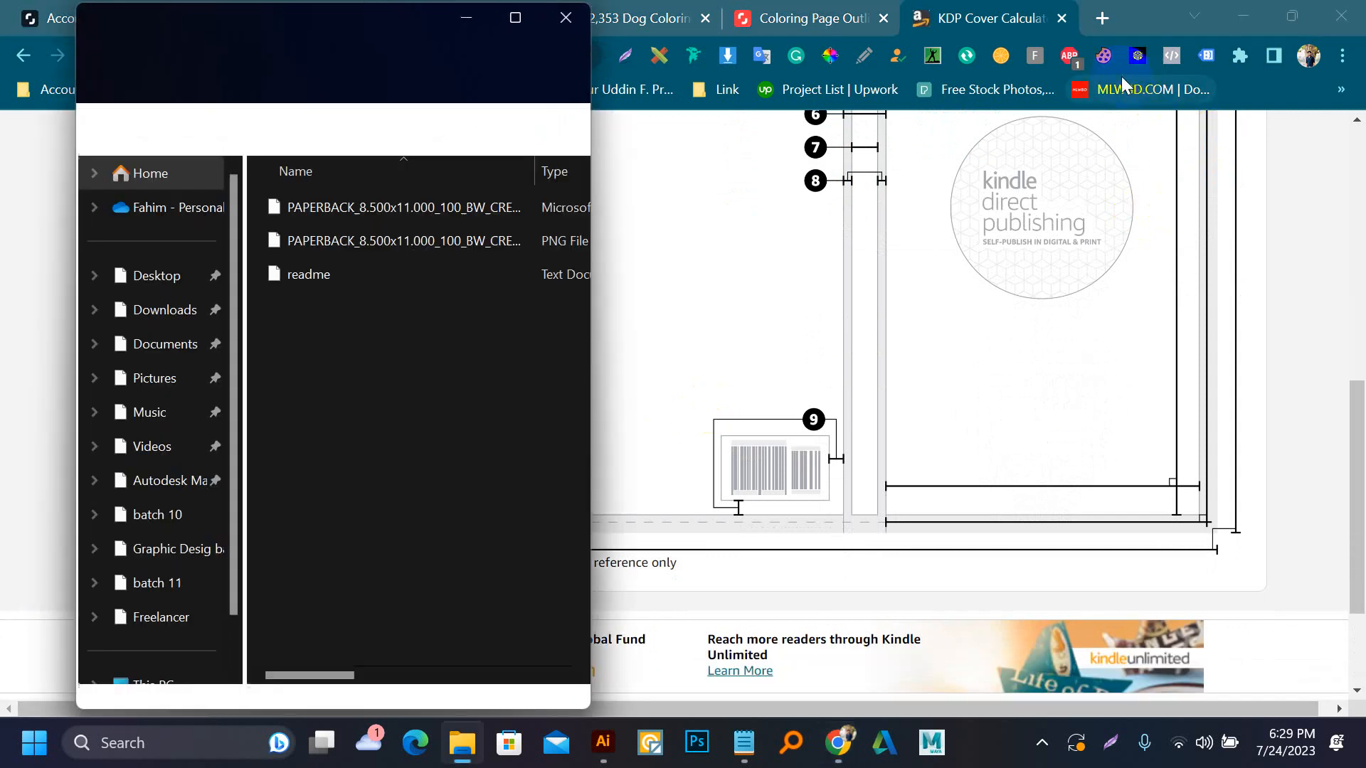
click(201, 129)
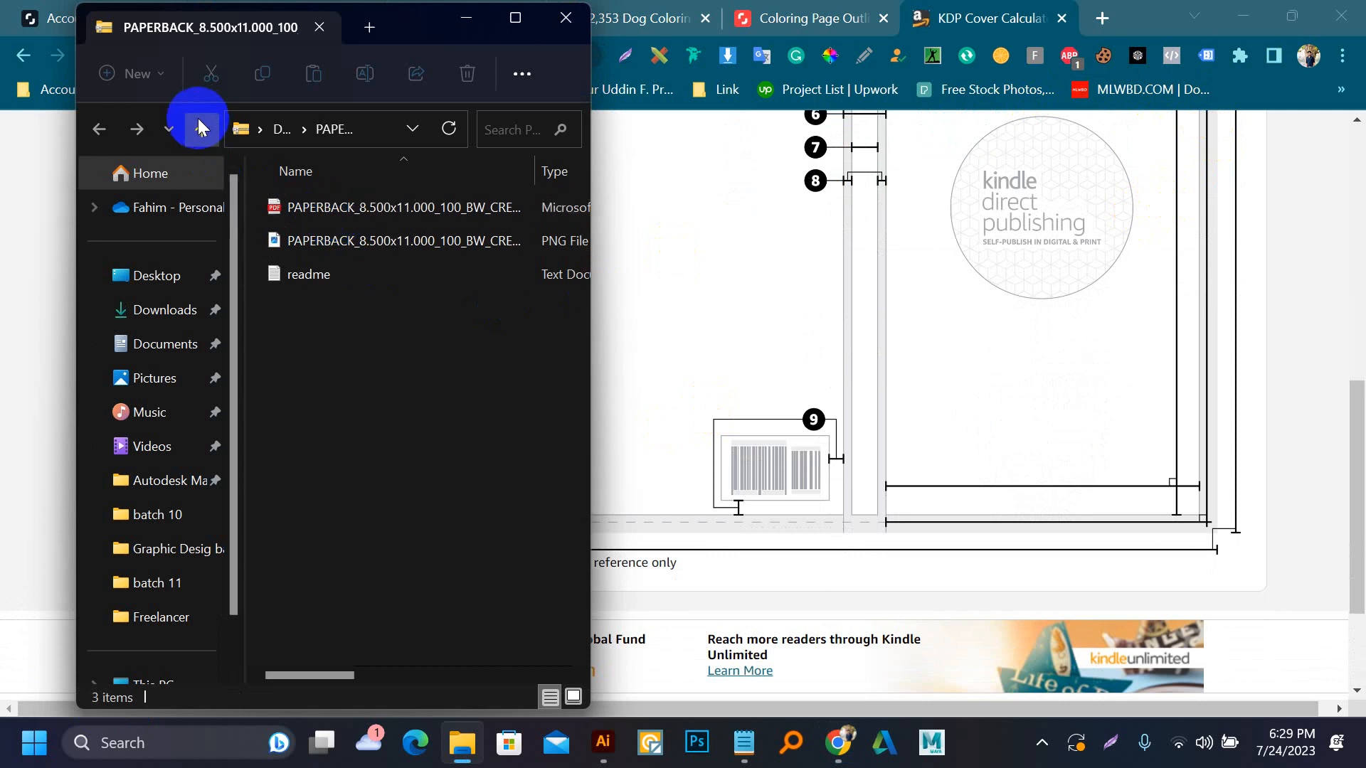
click(288, 224)
right_click(310, 241)
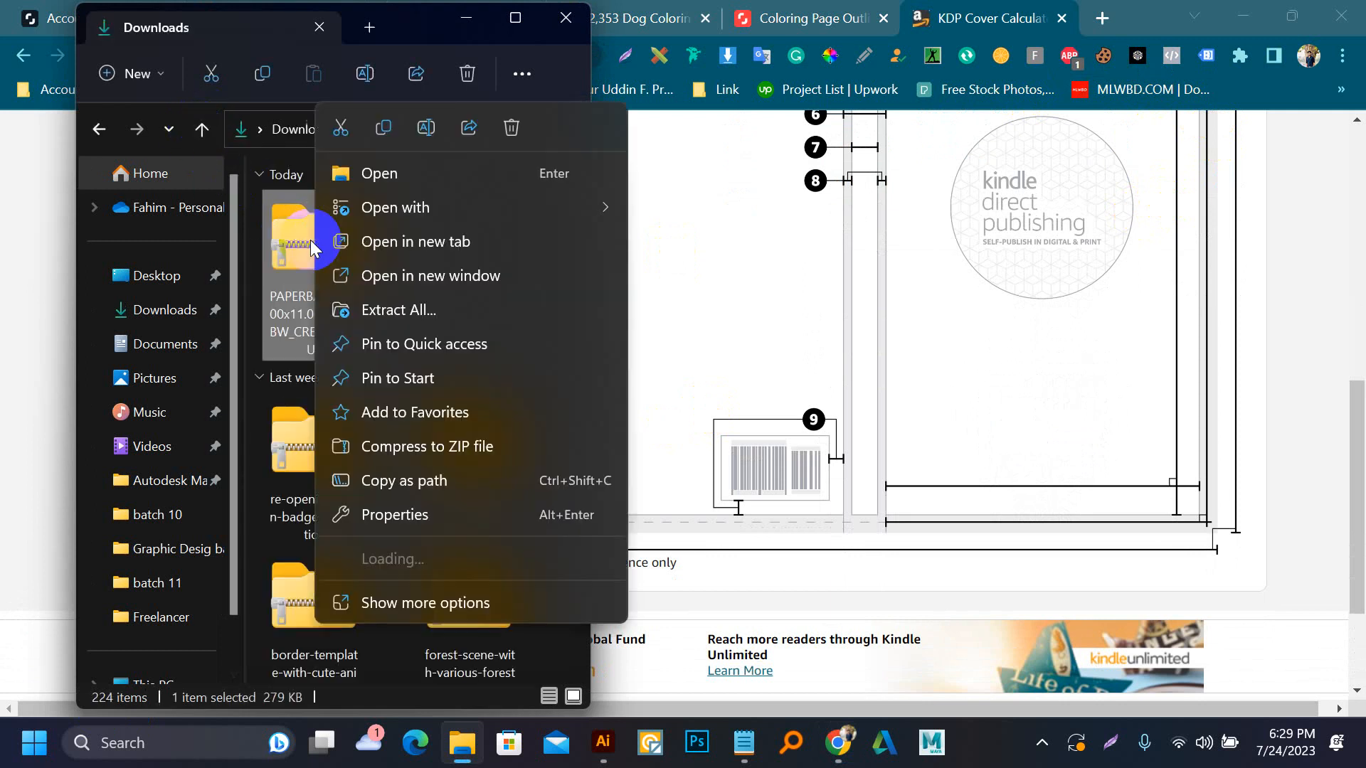
click(396, 604)
click(493, 306)
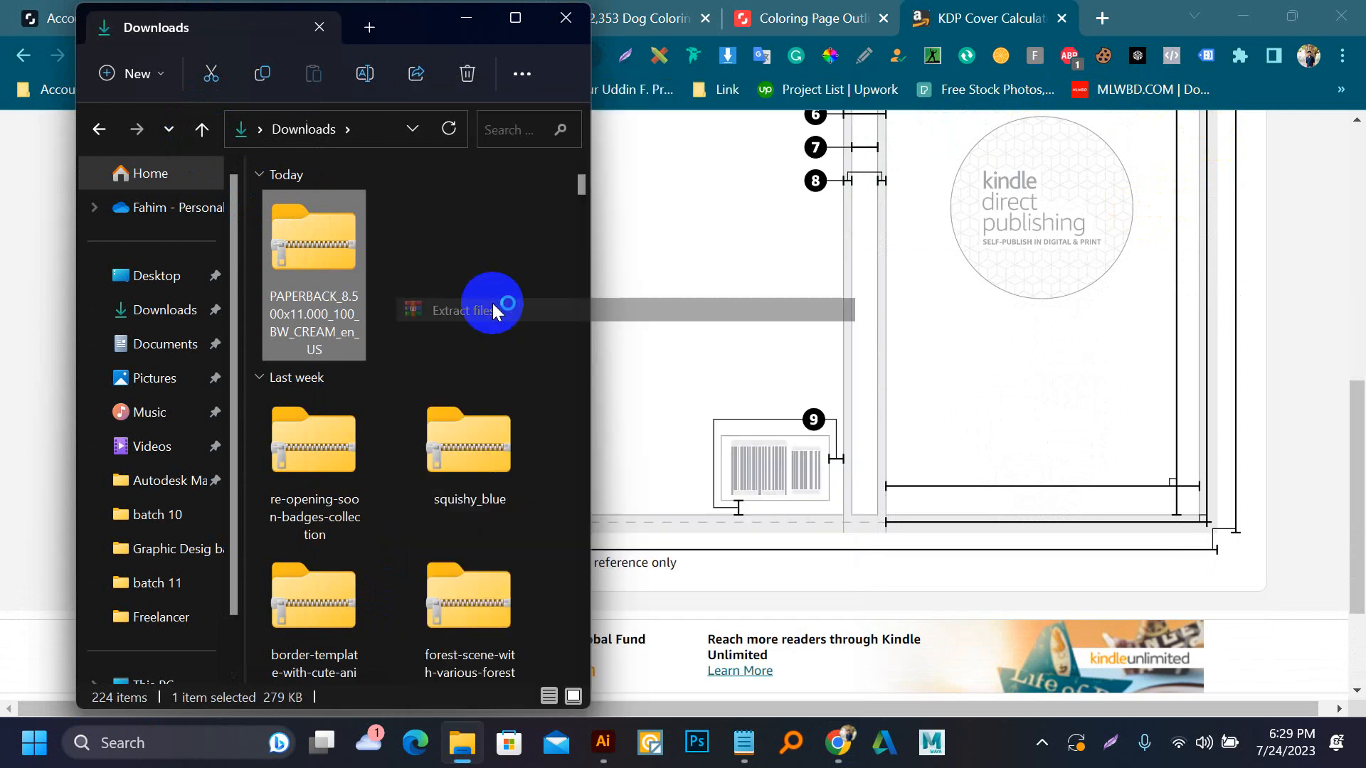
click(739, 579)
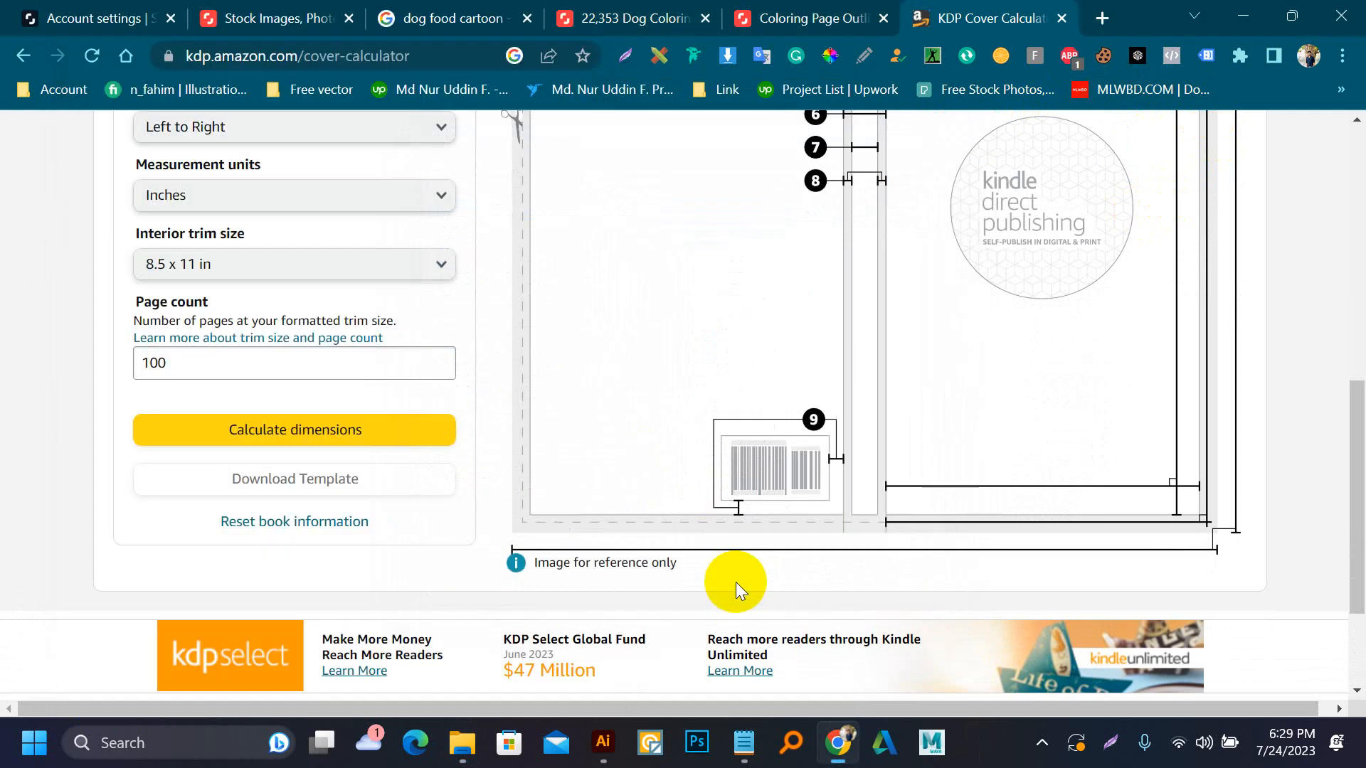
Open the PDF cover template from the extracted PAPERBACK_8.500x11.000_100_BW_CREAM_en_US folder in Adobe Illustrator 2021
click(462, 741)
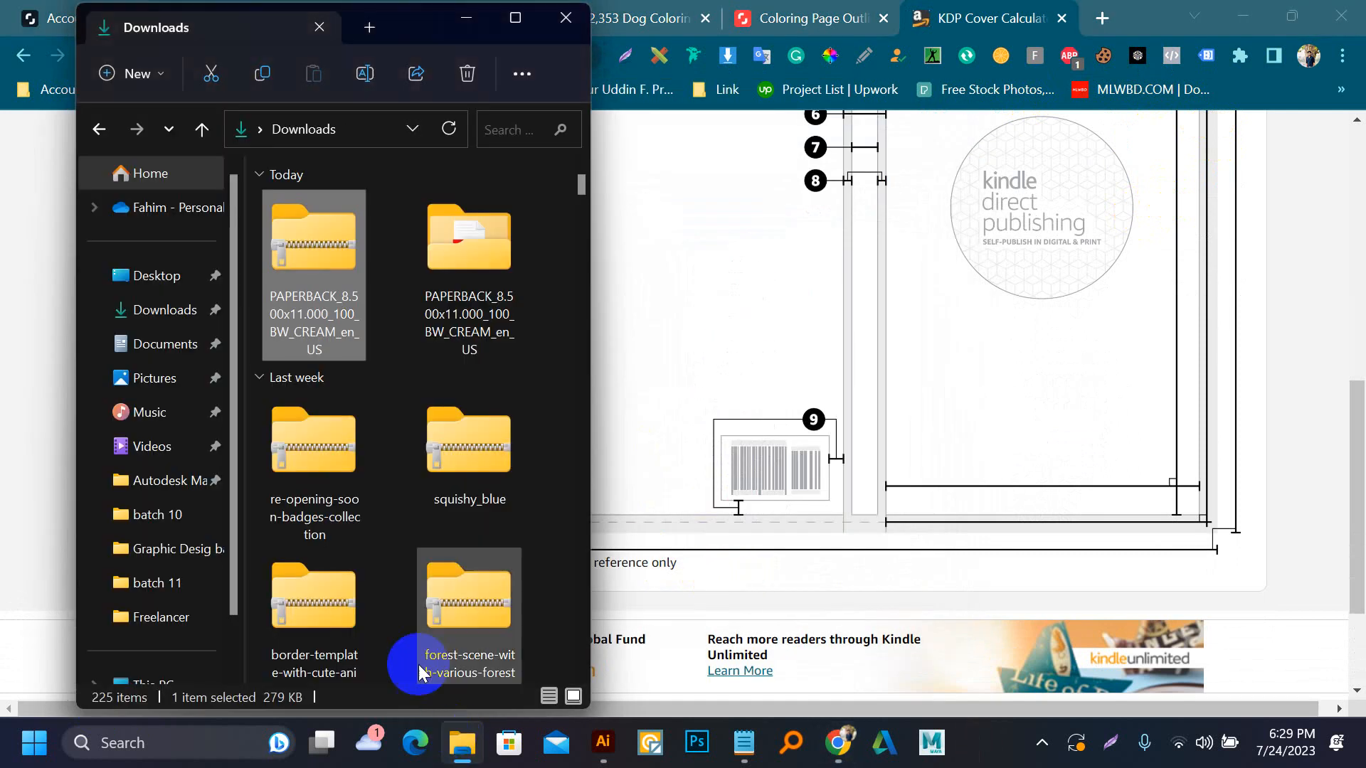
double_click(448, 279)
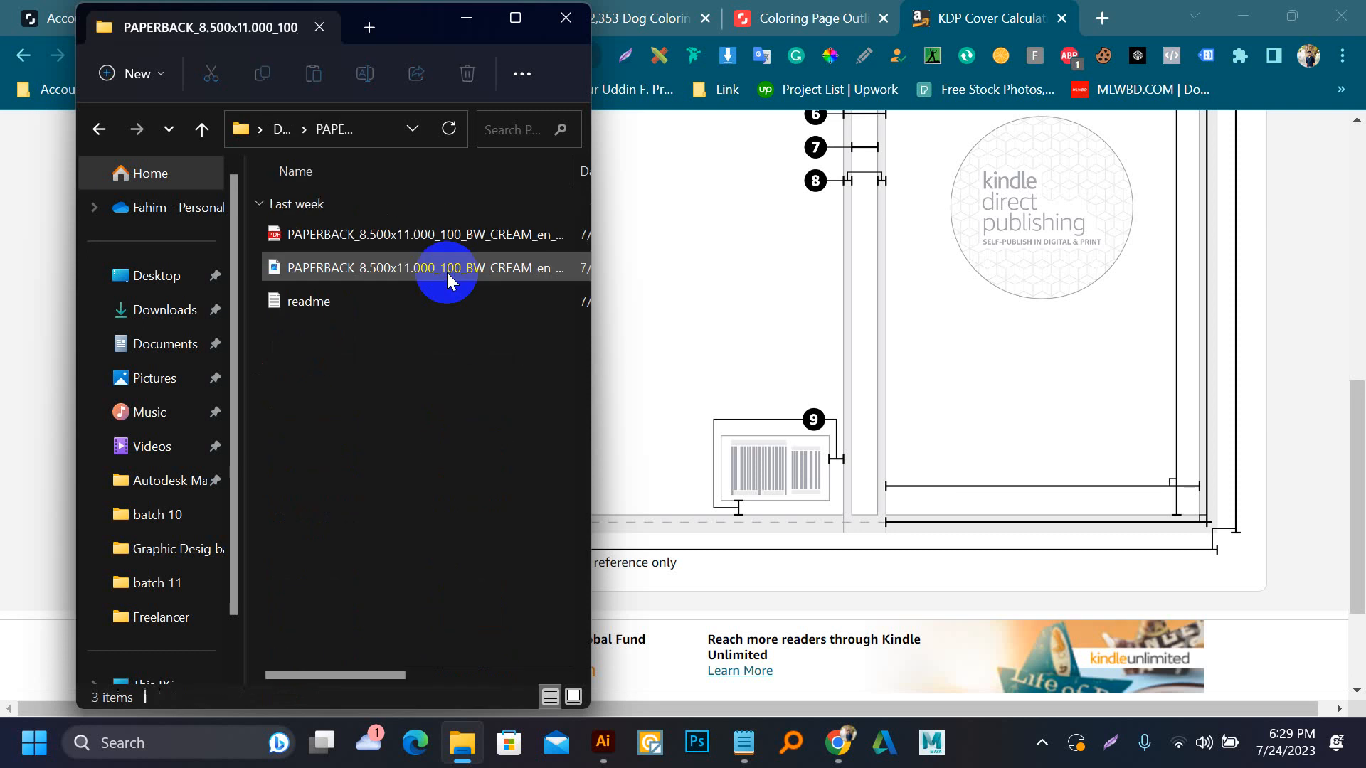
right_click(368, 245)
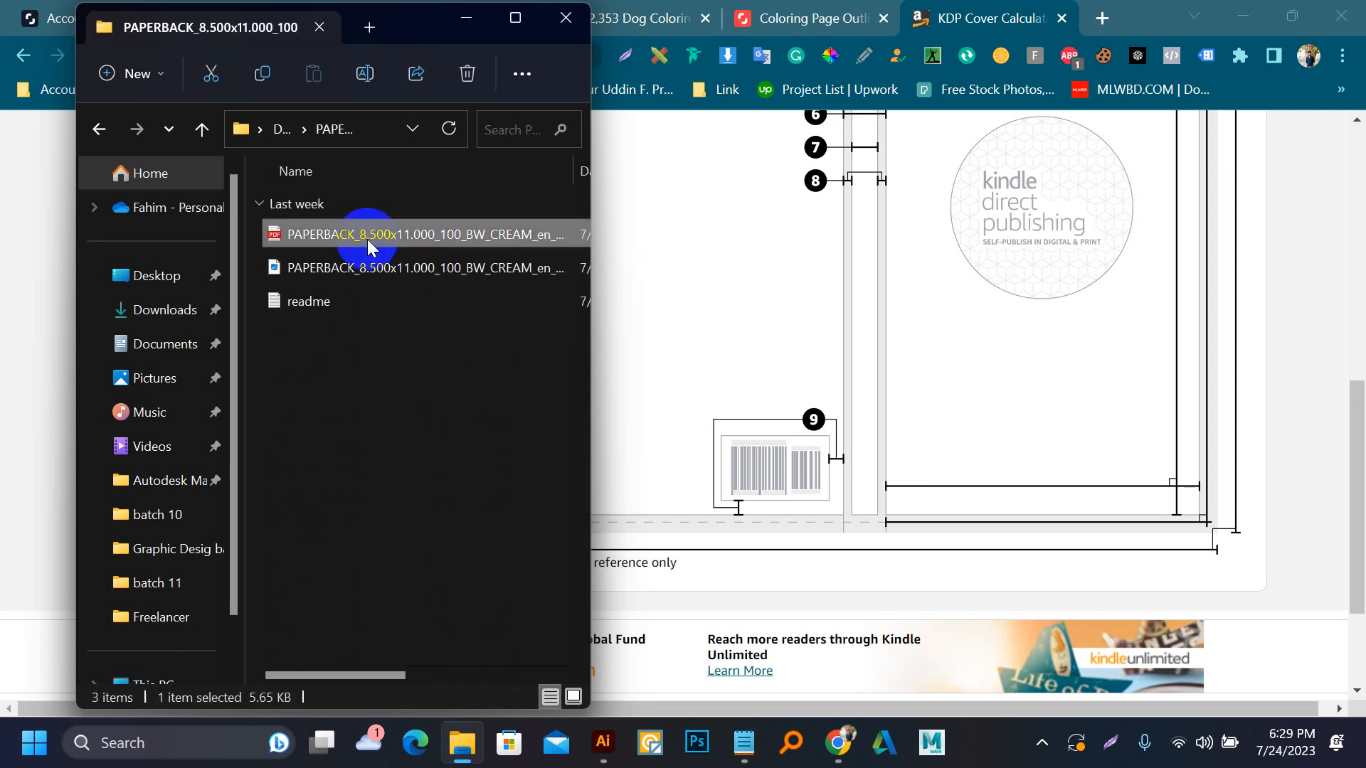
mouse_move(548, 349)
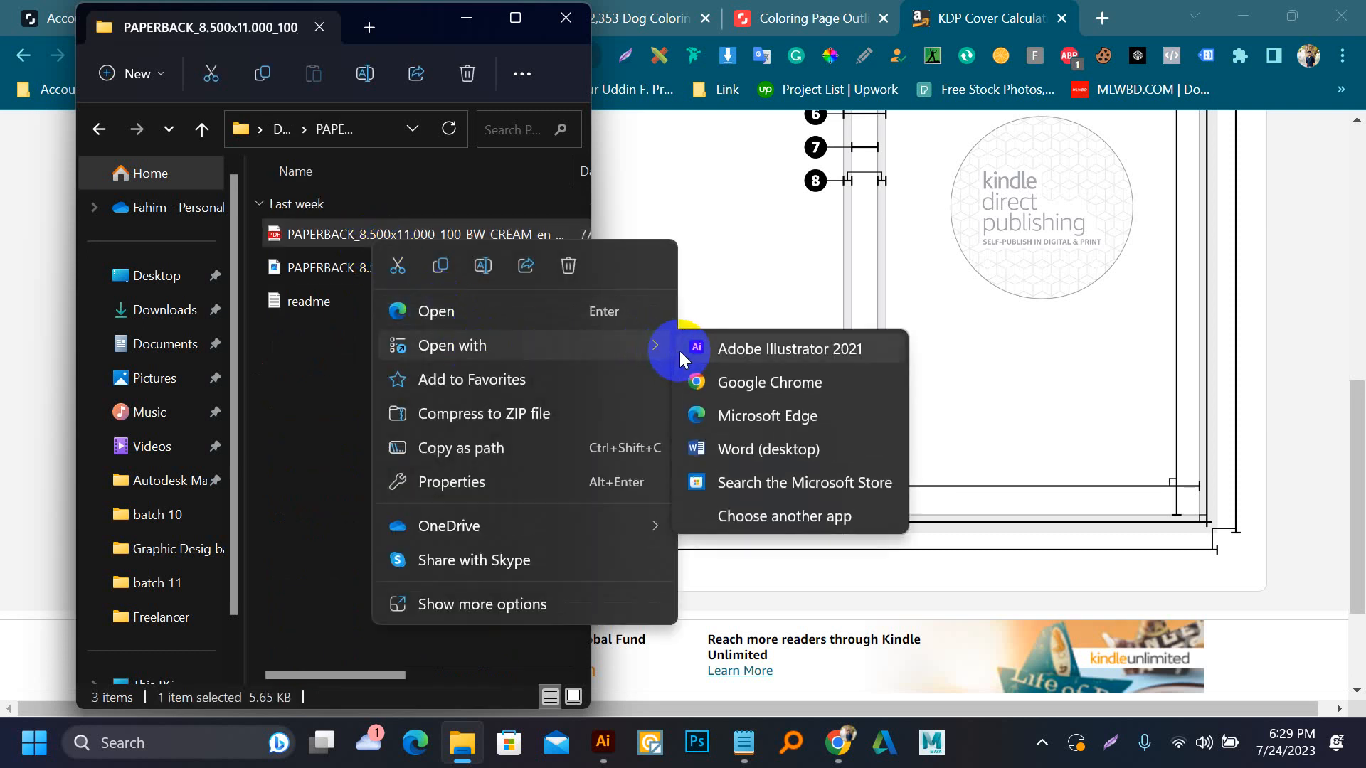
click(686, 349)
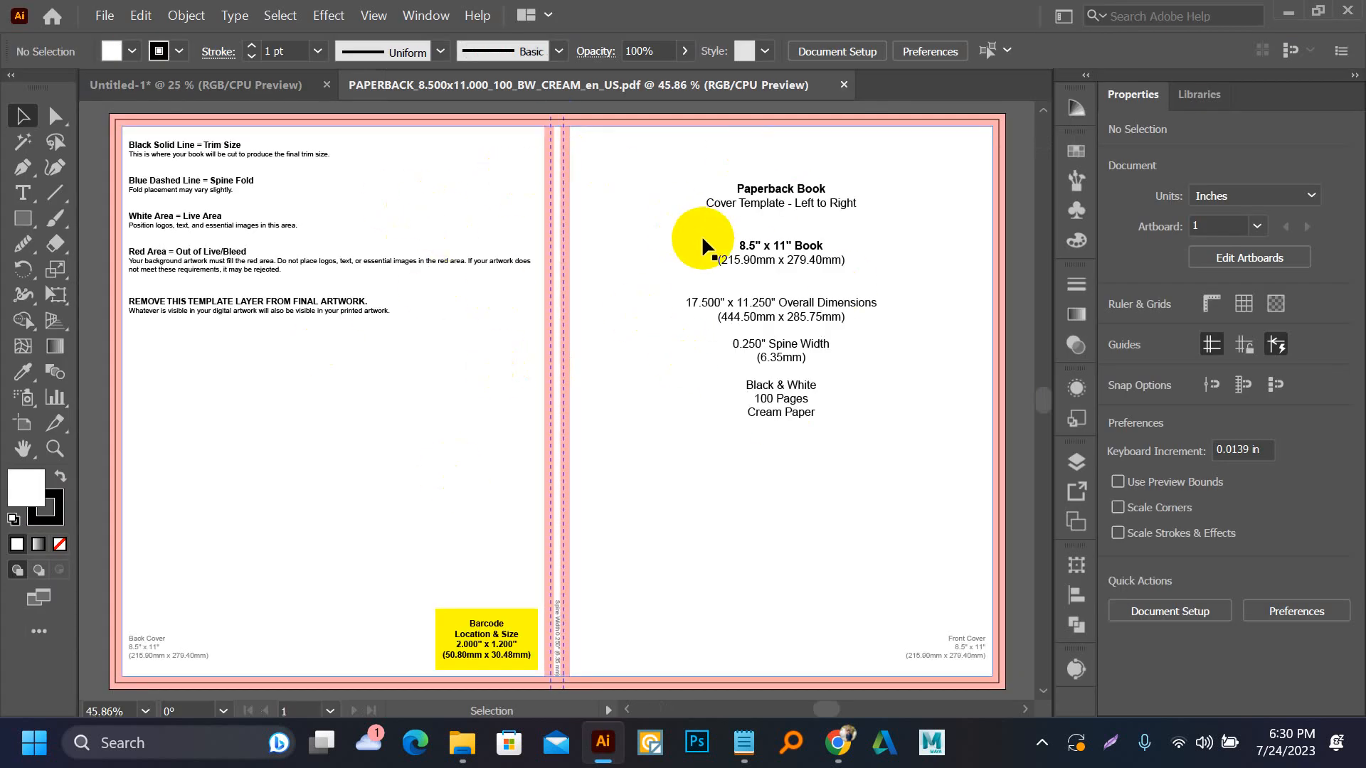
Delete all the template artwork and text from the artboard
scroll(640, 244, down, 1)
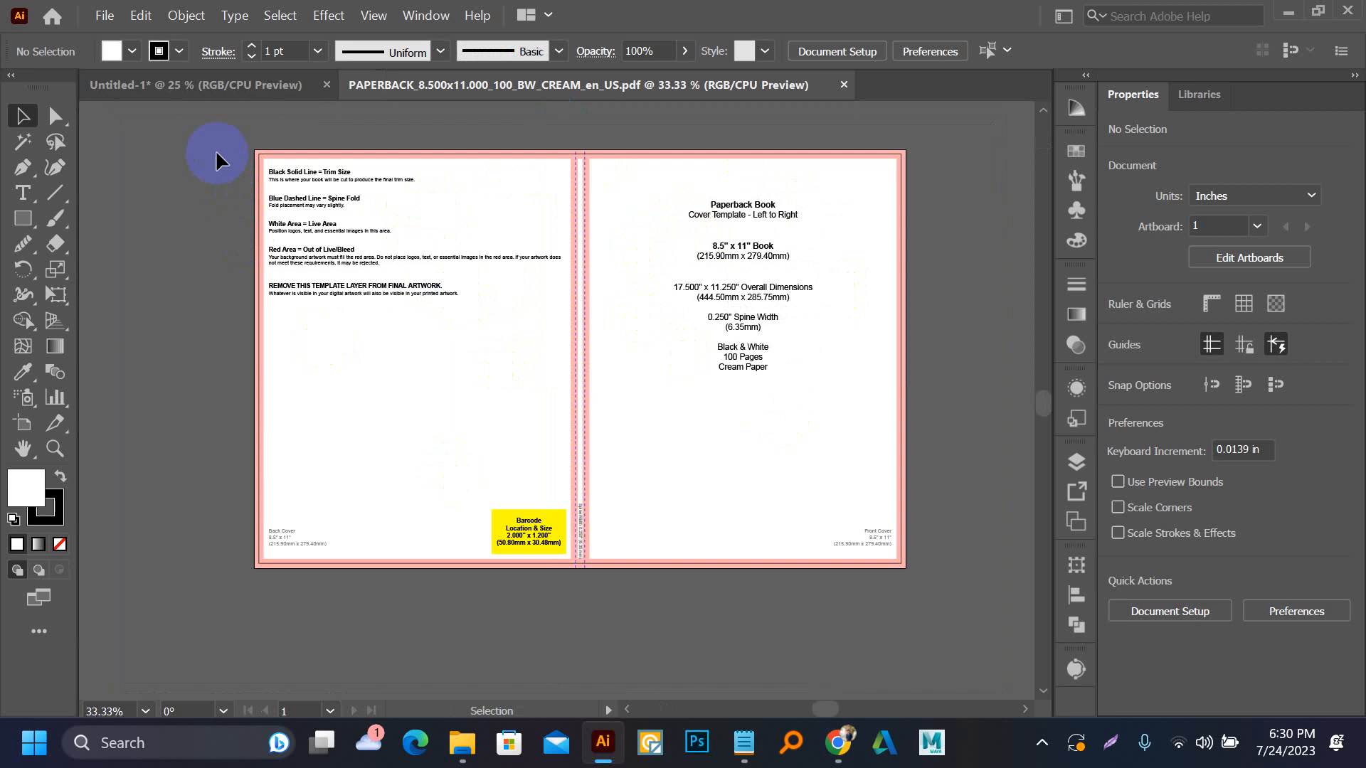
drag(217, 160, 932, 625)
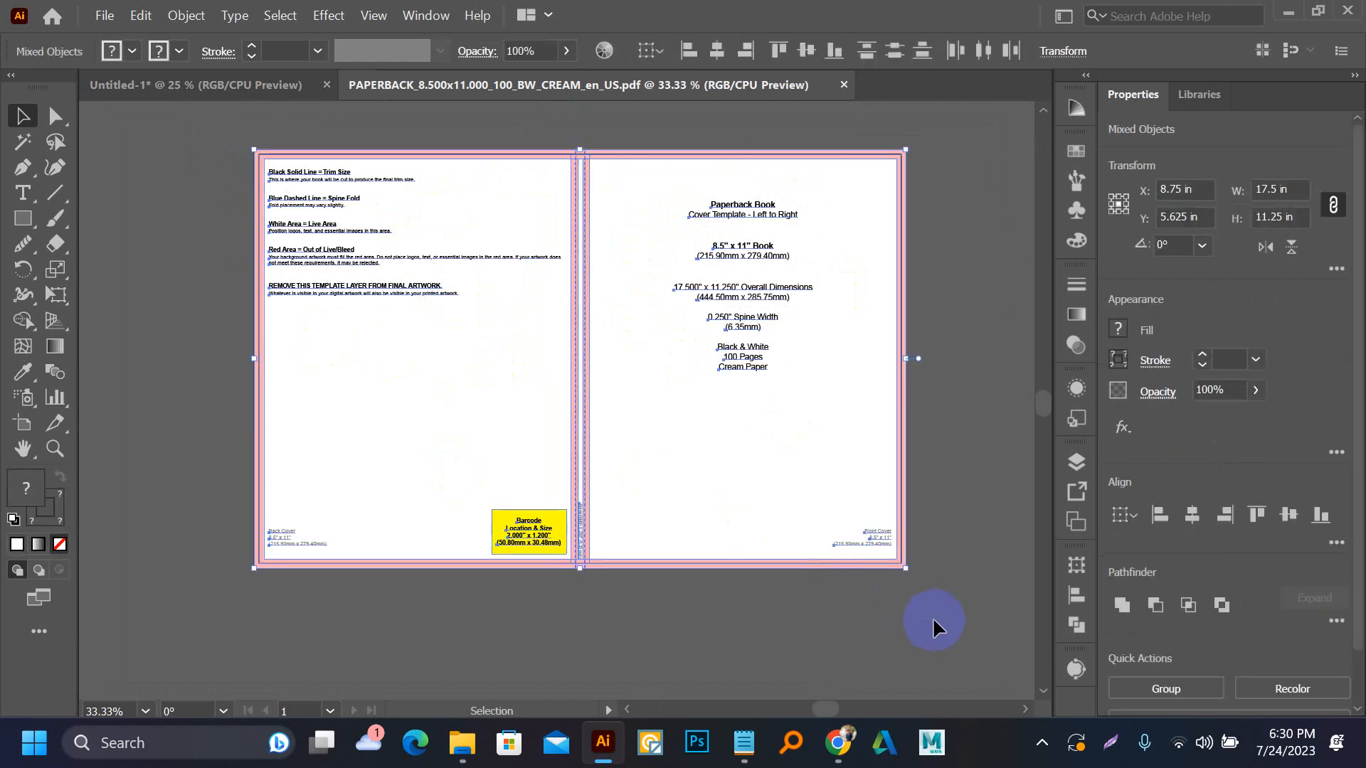
key(Delete)
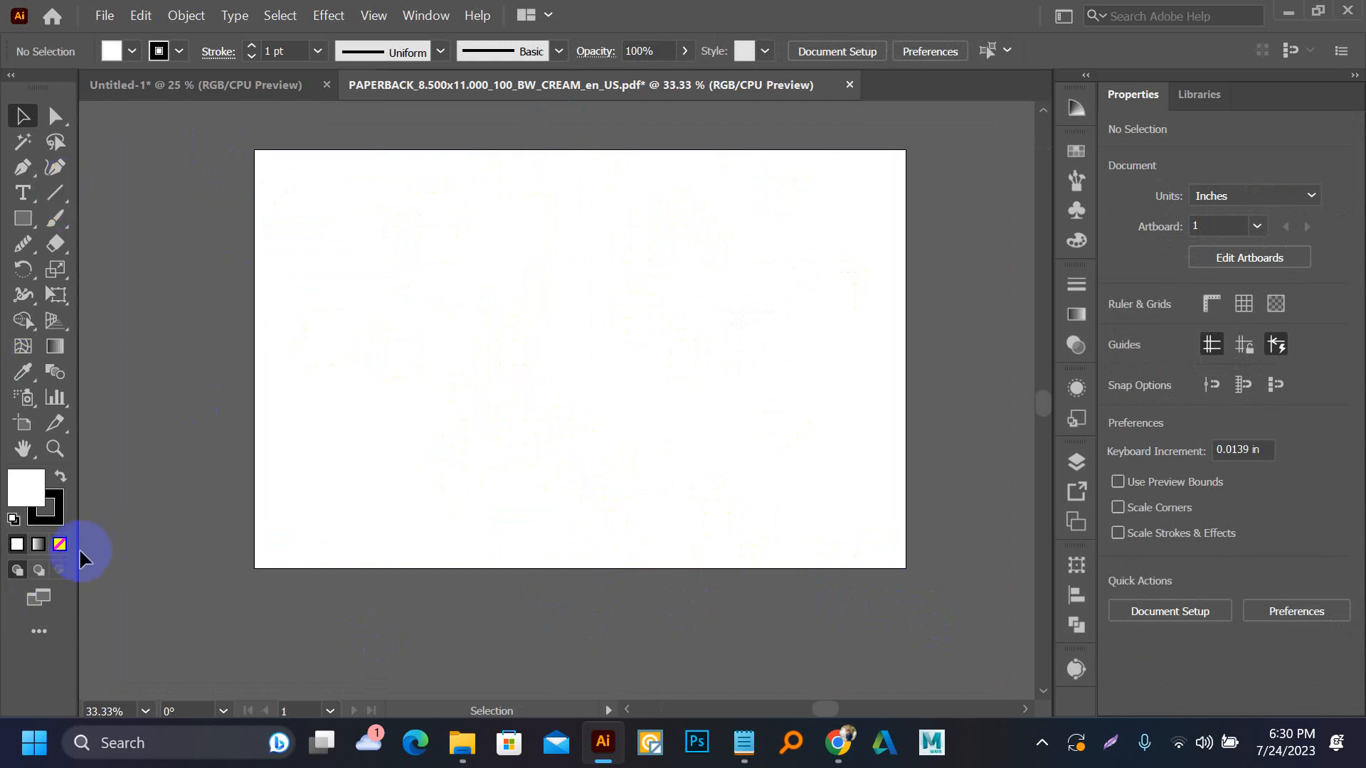
Show the rulers and add a vertical guide centred horizontally on the artboard, with the fill set to none
click(60, 544)
click(55, 190)
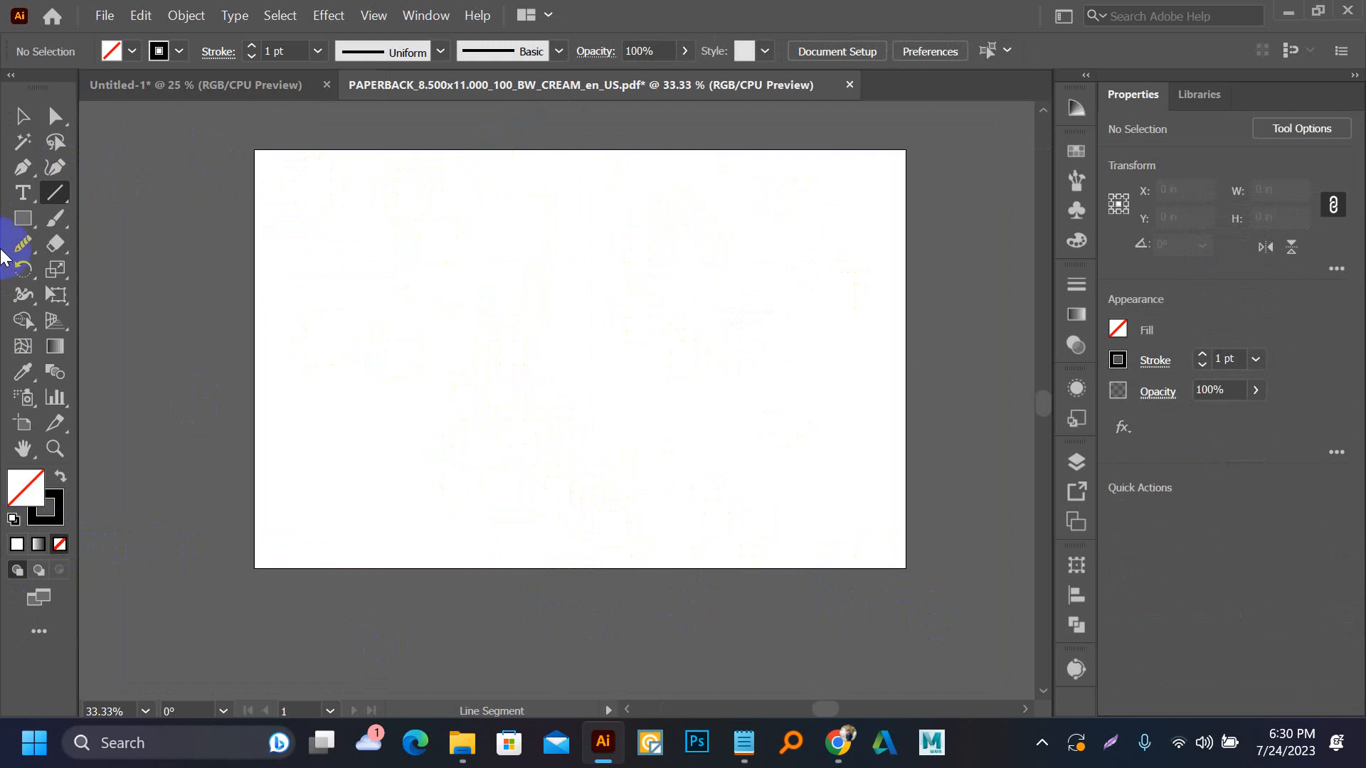
key(ctrl+r)
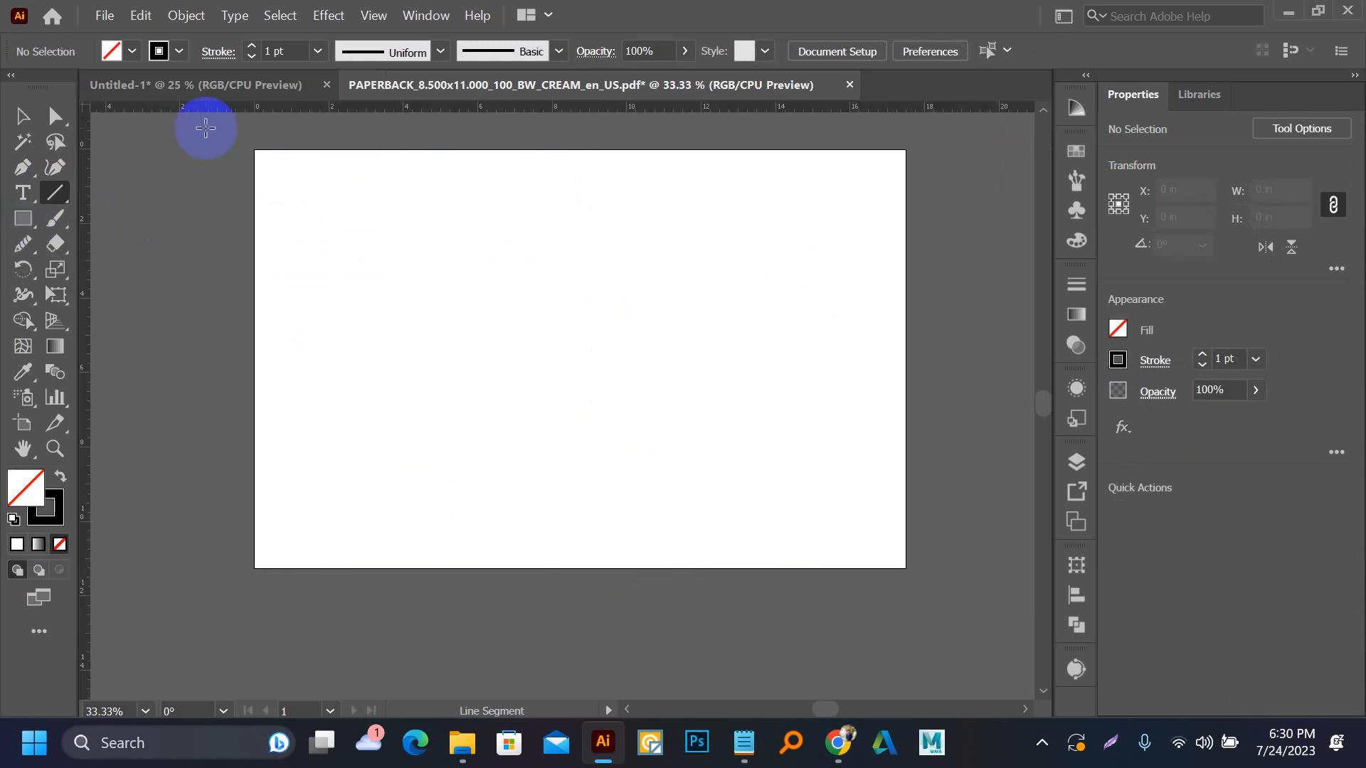
drag(83, 202, 595, 235)
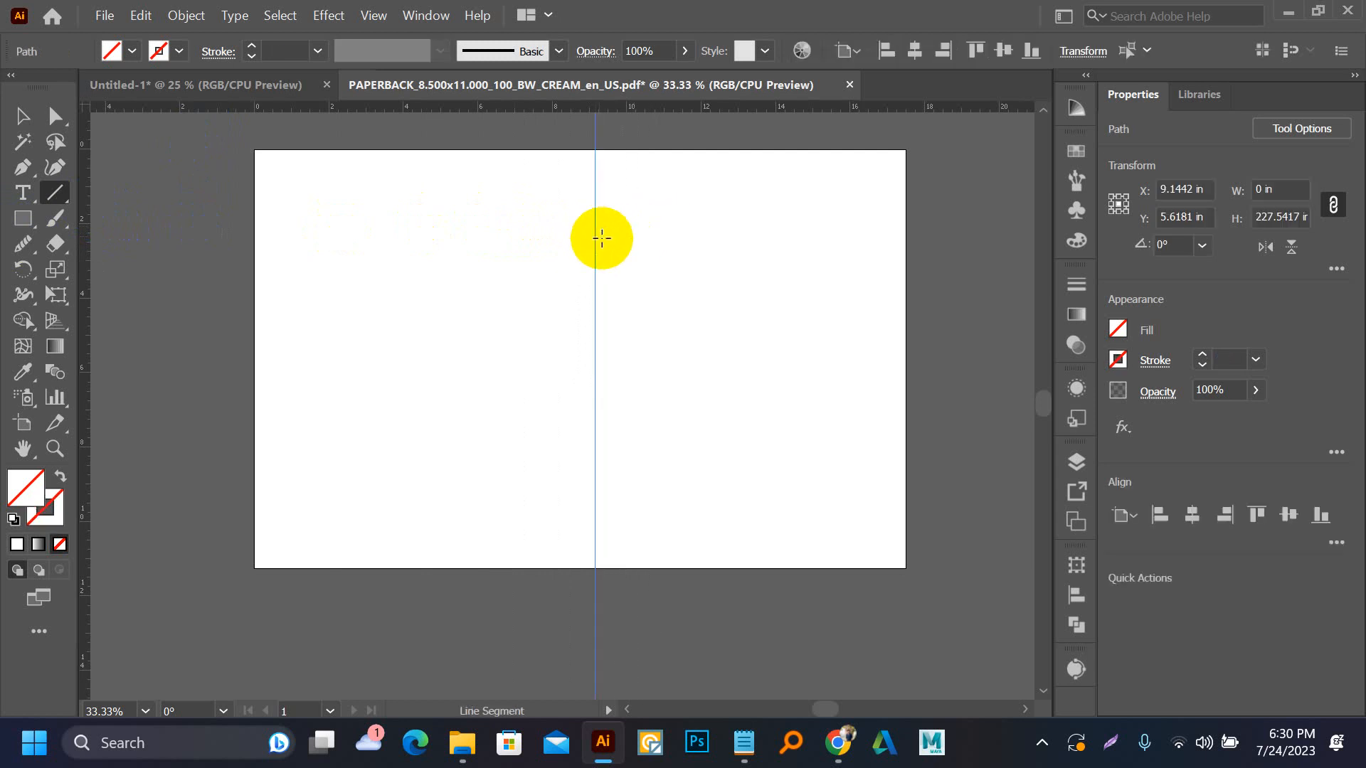
click(1183, 525)
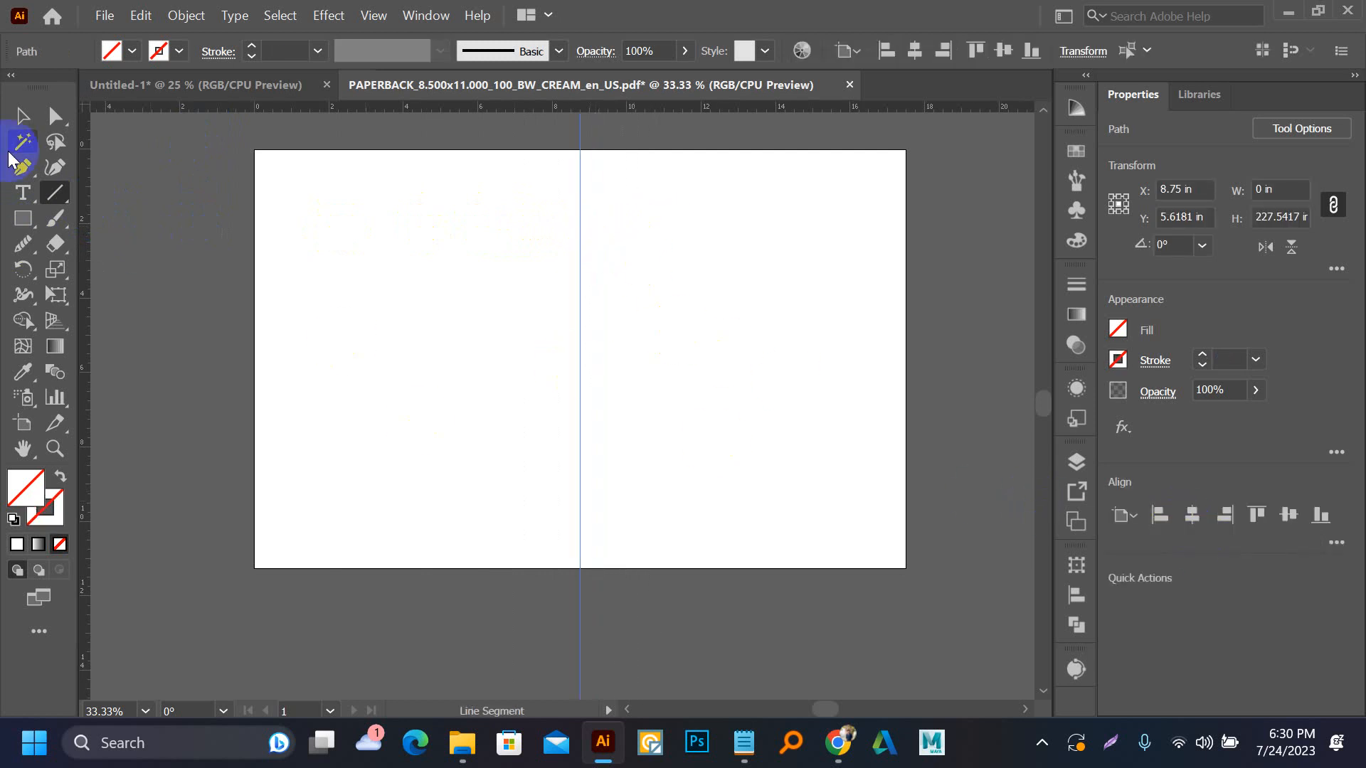
click(22, 117)
drag(488, 611, 708, 687)
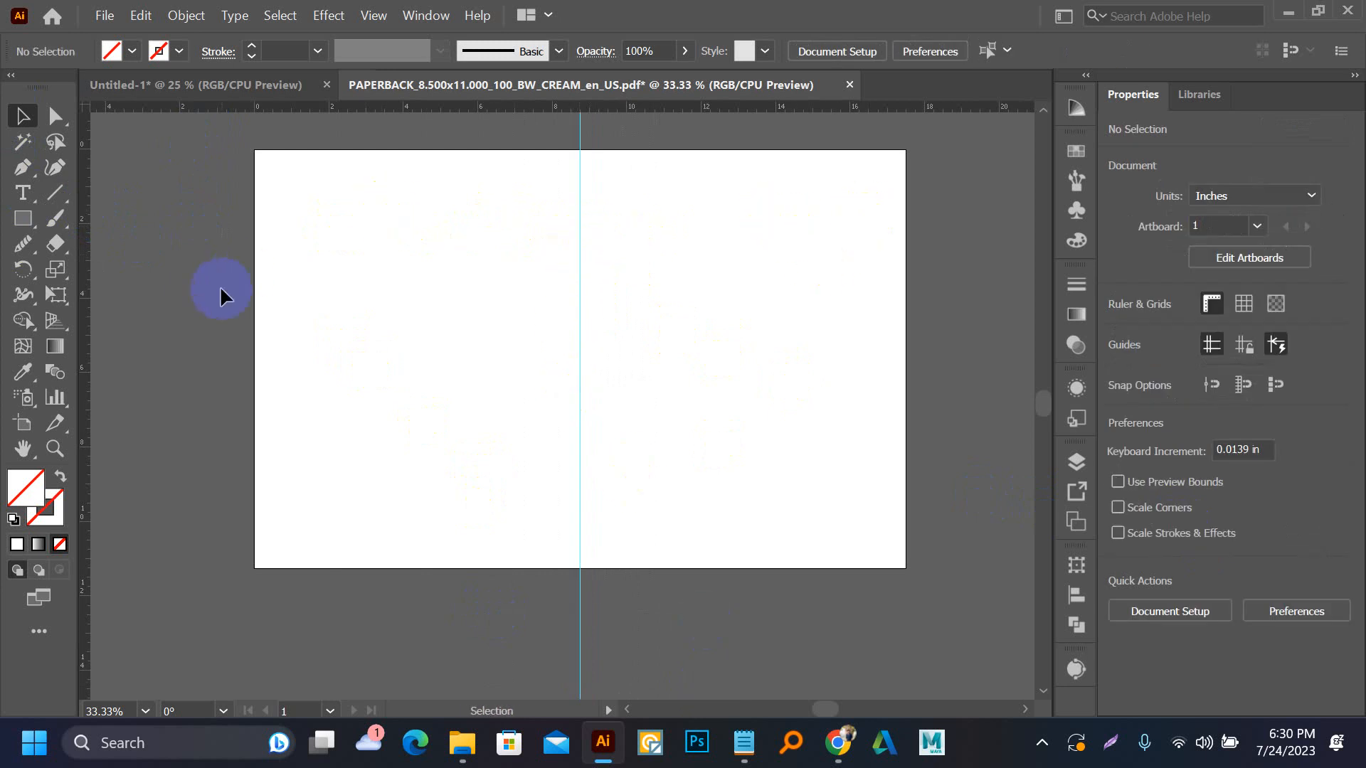
Switch to Chrome and open freepik.com in a new tab
mouse_move(453, 754)
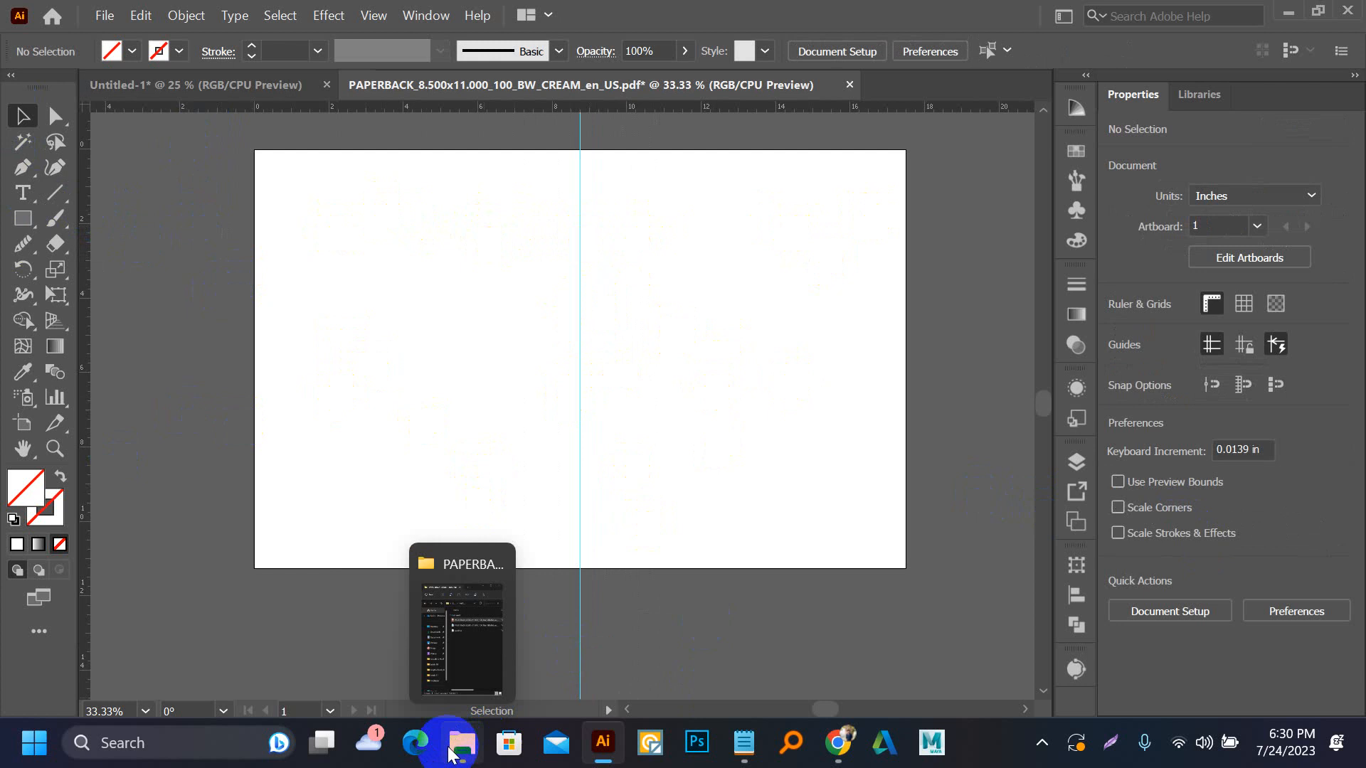
mouse_move(842, 754)
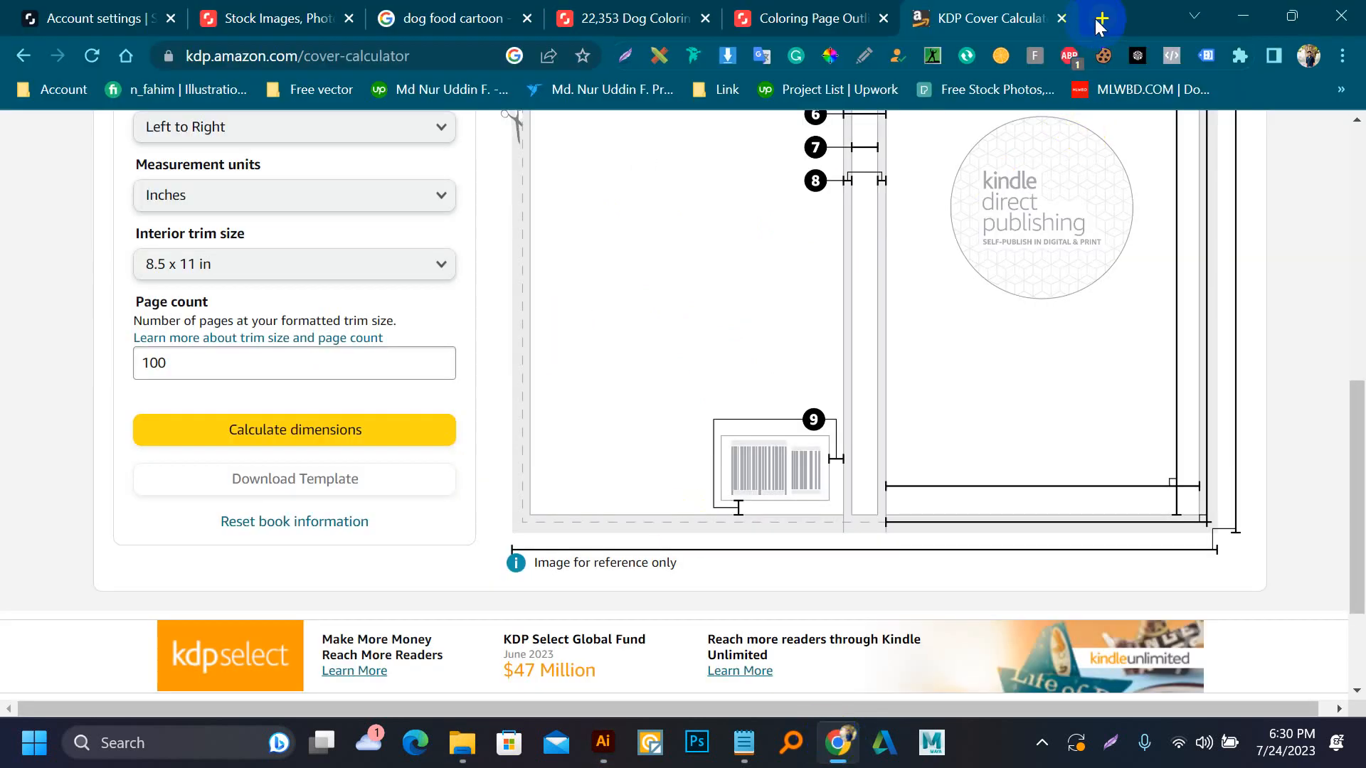
click(1100, 18)
text(fr)
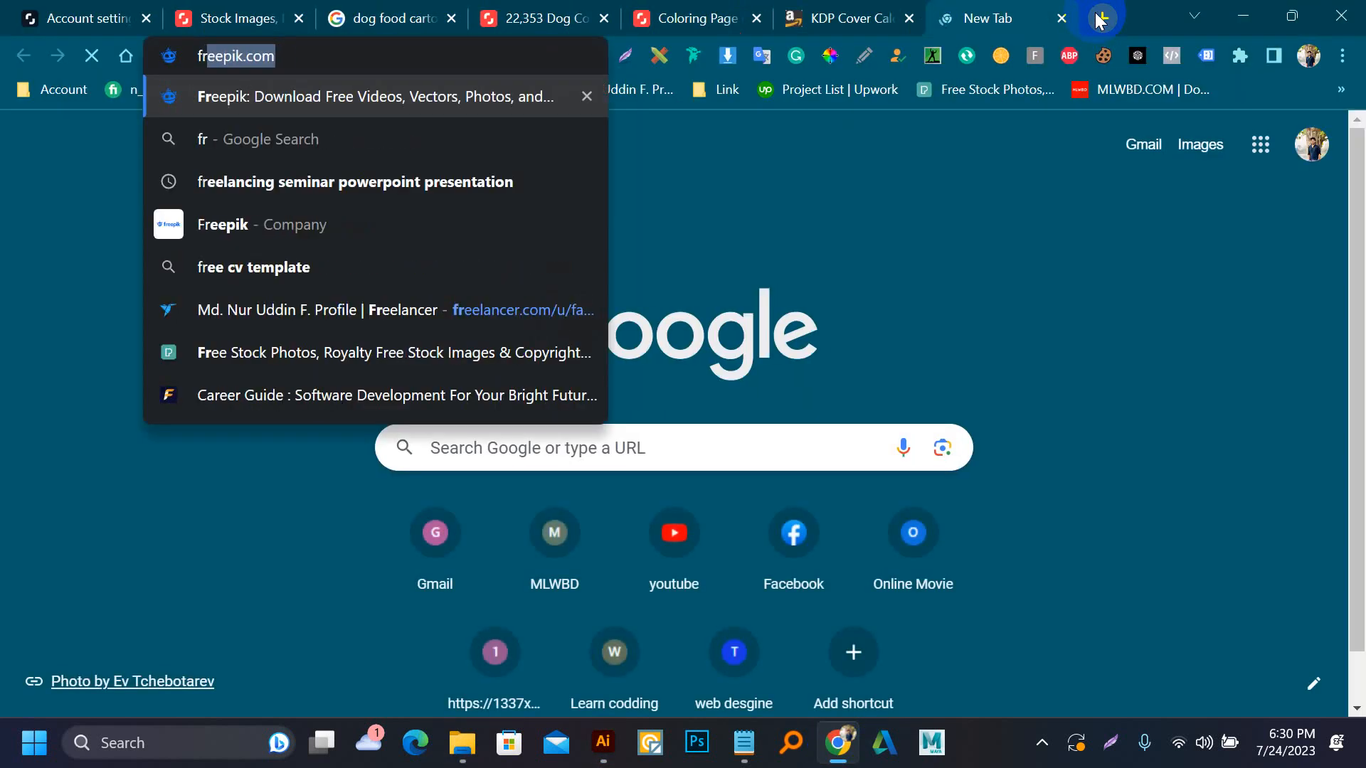
key(Return)
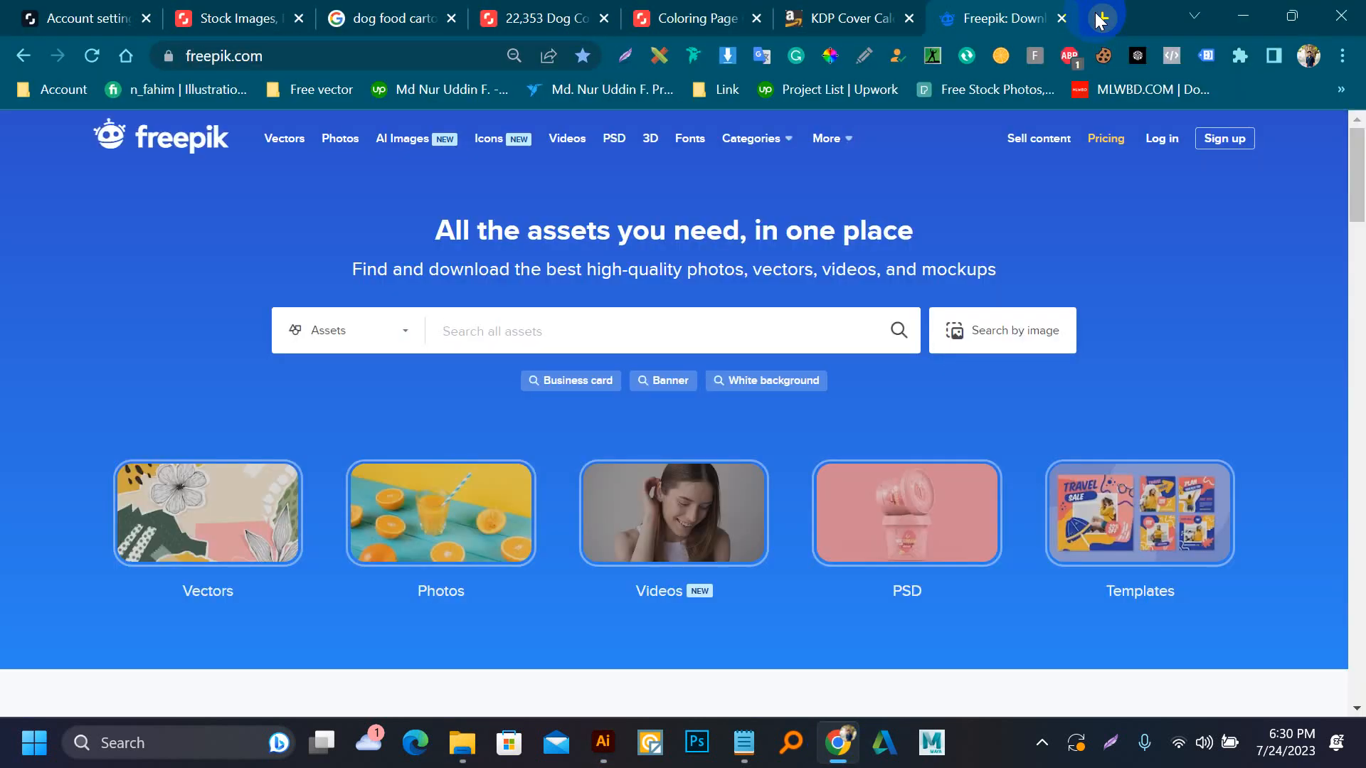
Search all Freepik assets for "mermaid", accepting the offered Google account sign-in
text(m)
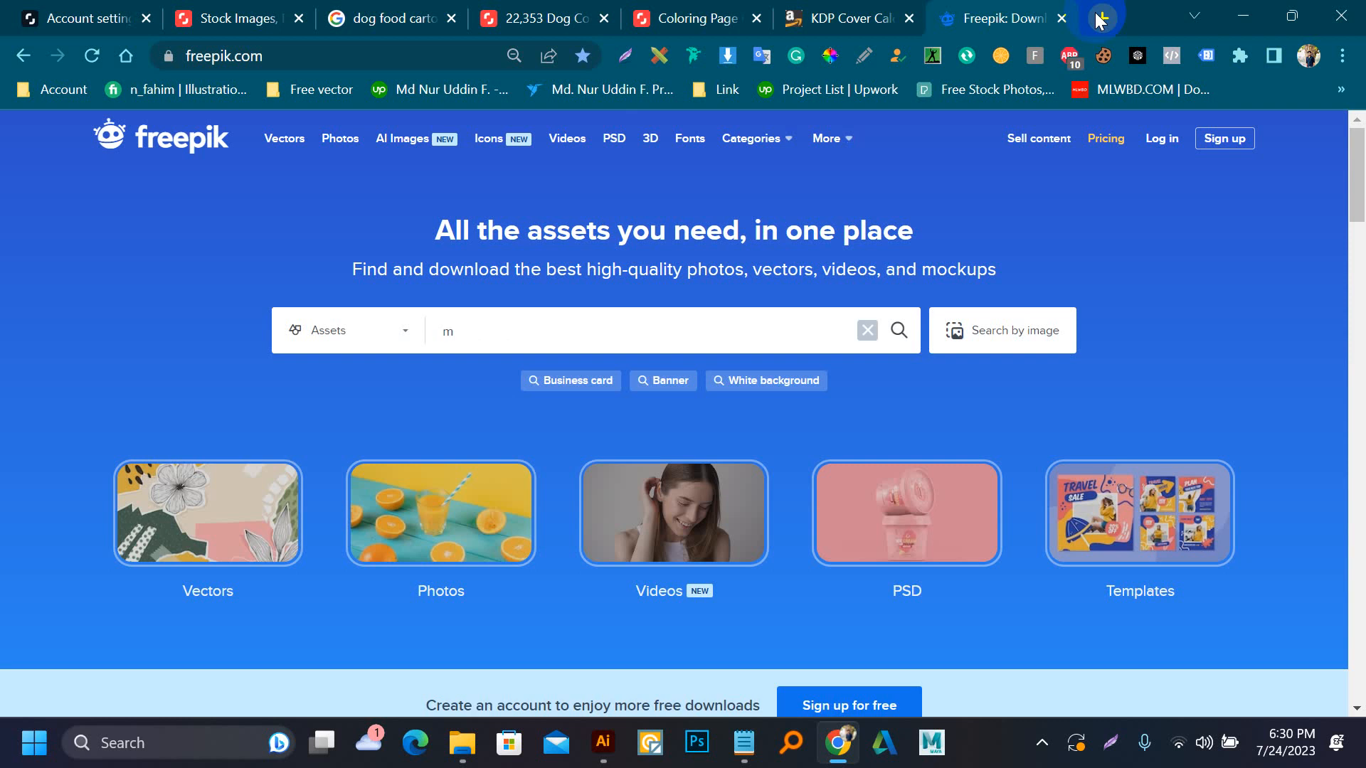
text(ermaid)
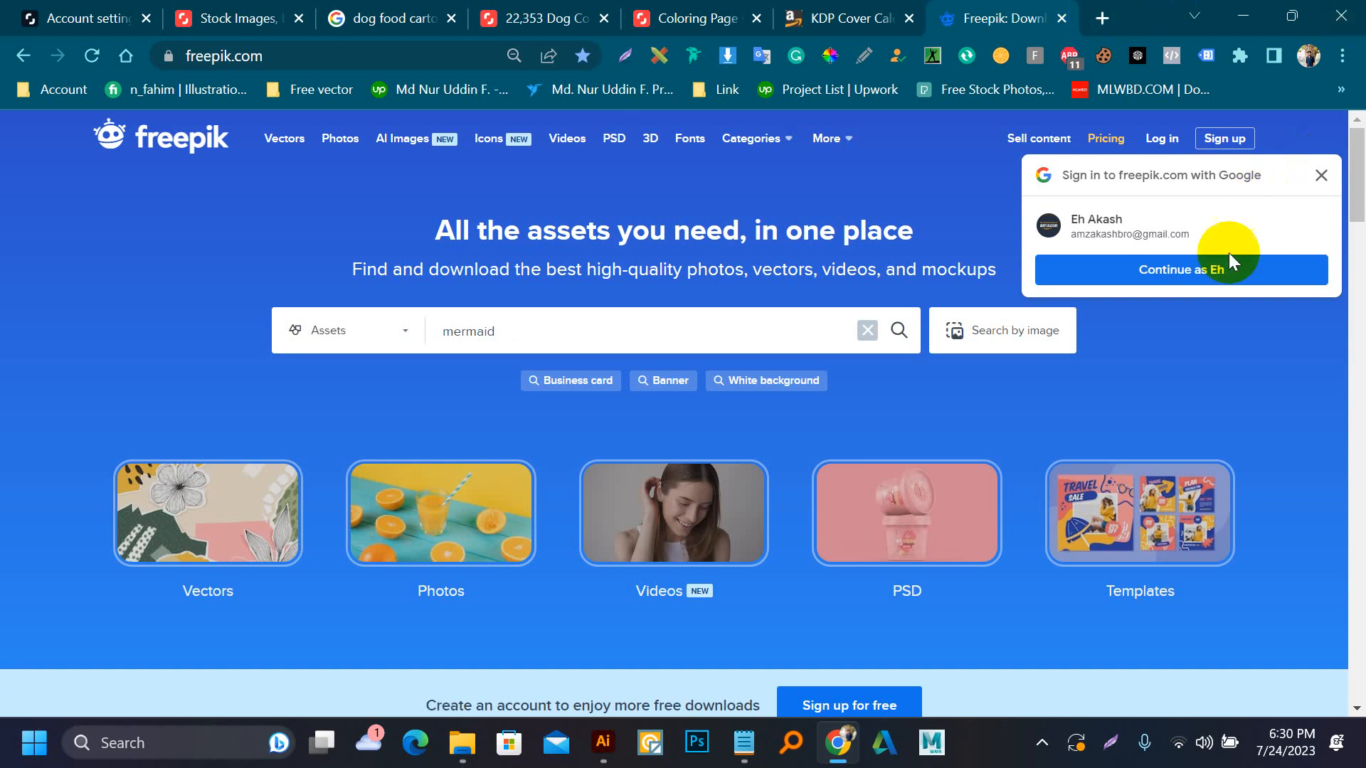
click(1217, 268)
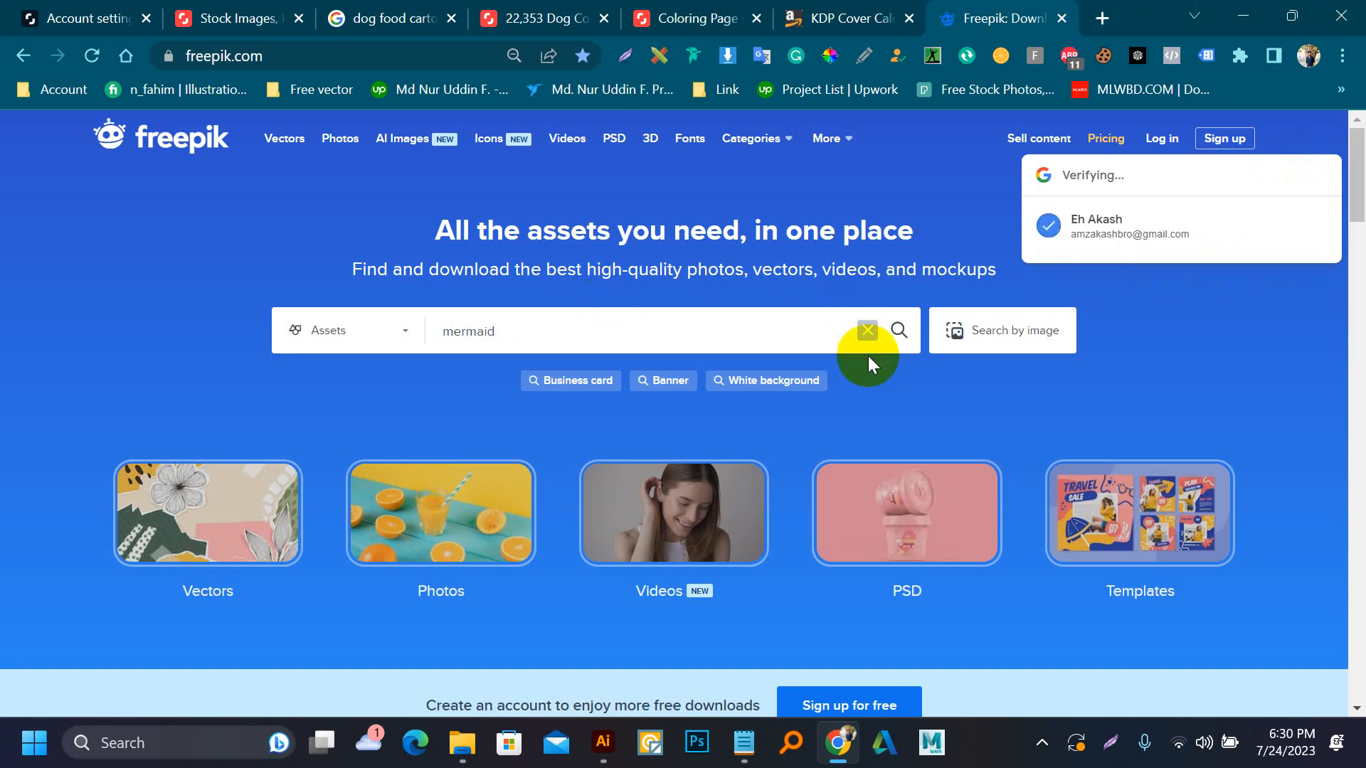
click(899, 329)
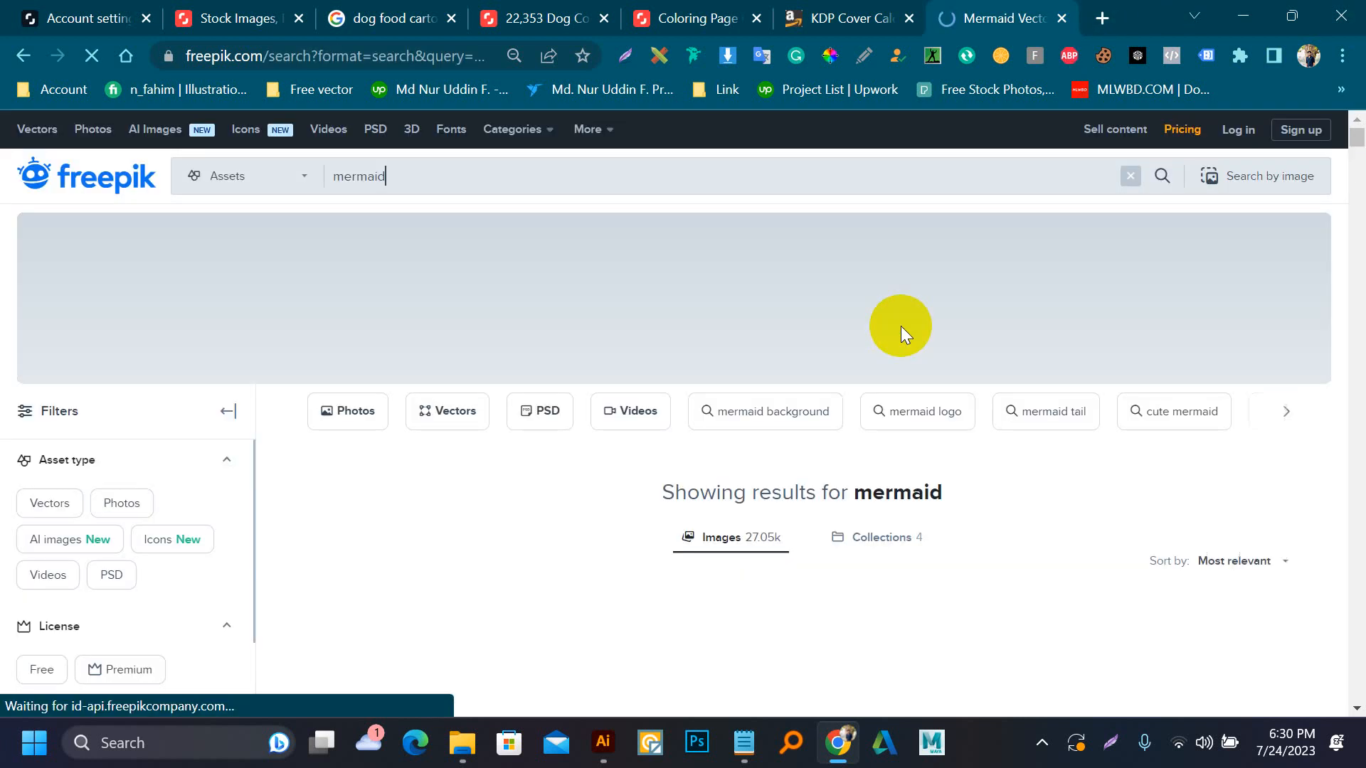
Open the free under-the-sea background vector with corals by pikisuperstar from the mermaid results
scroll(723, 328, down, 3)
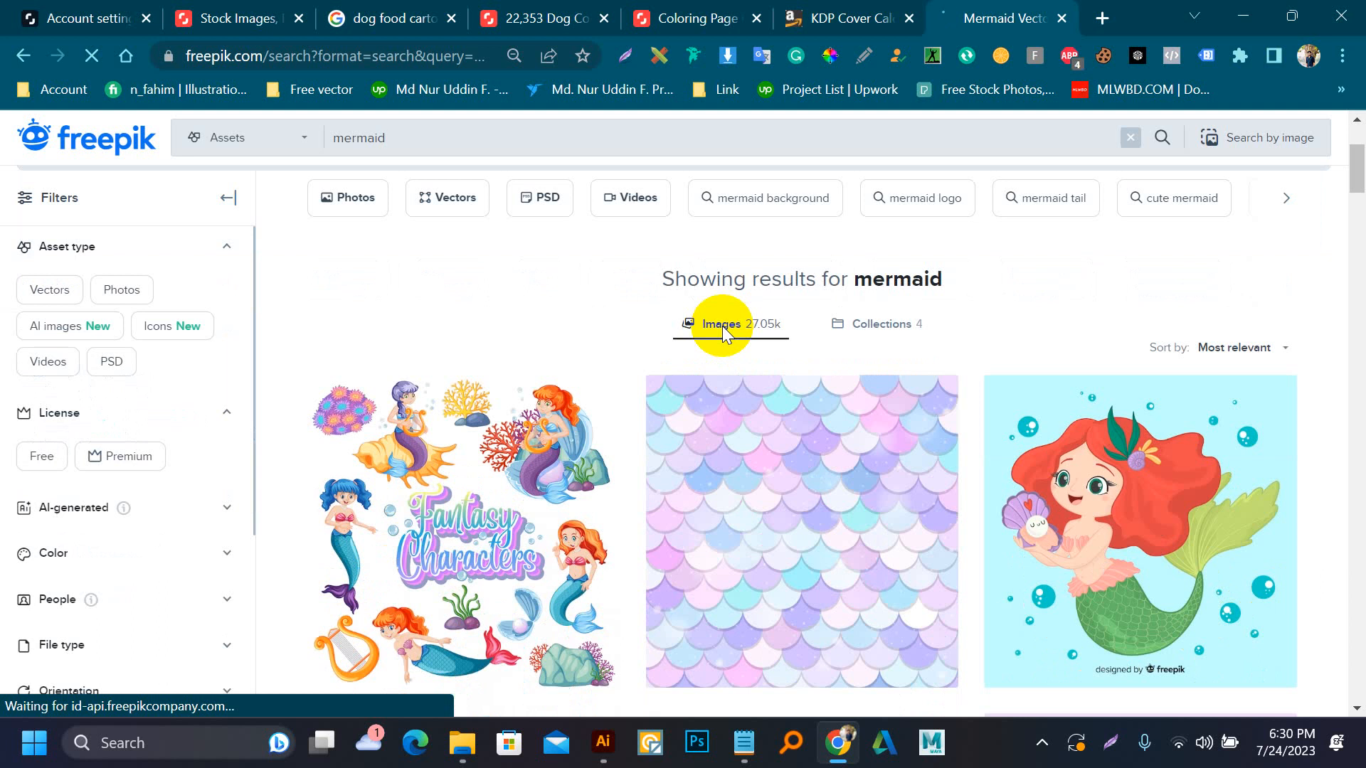
scroll(723, 328, down, 12)
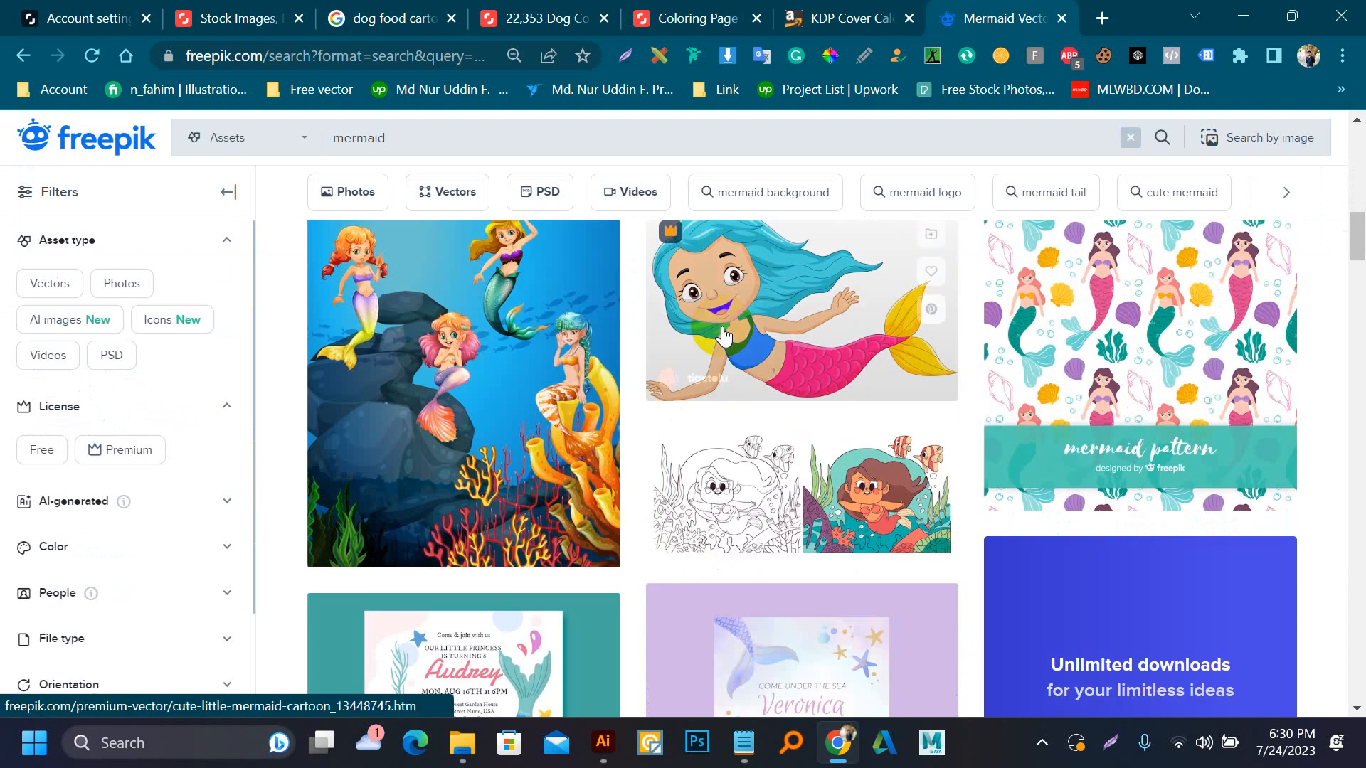
scroll(726, 554, down, 6)
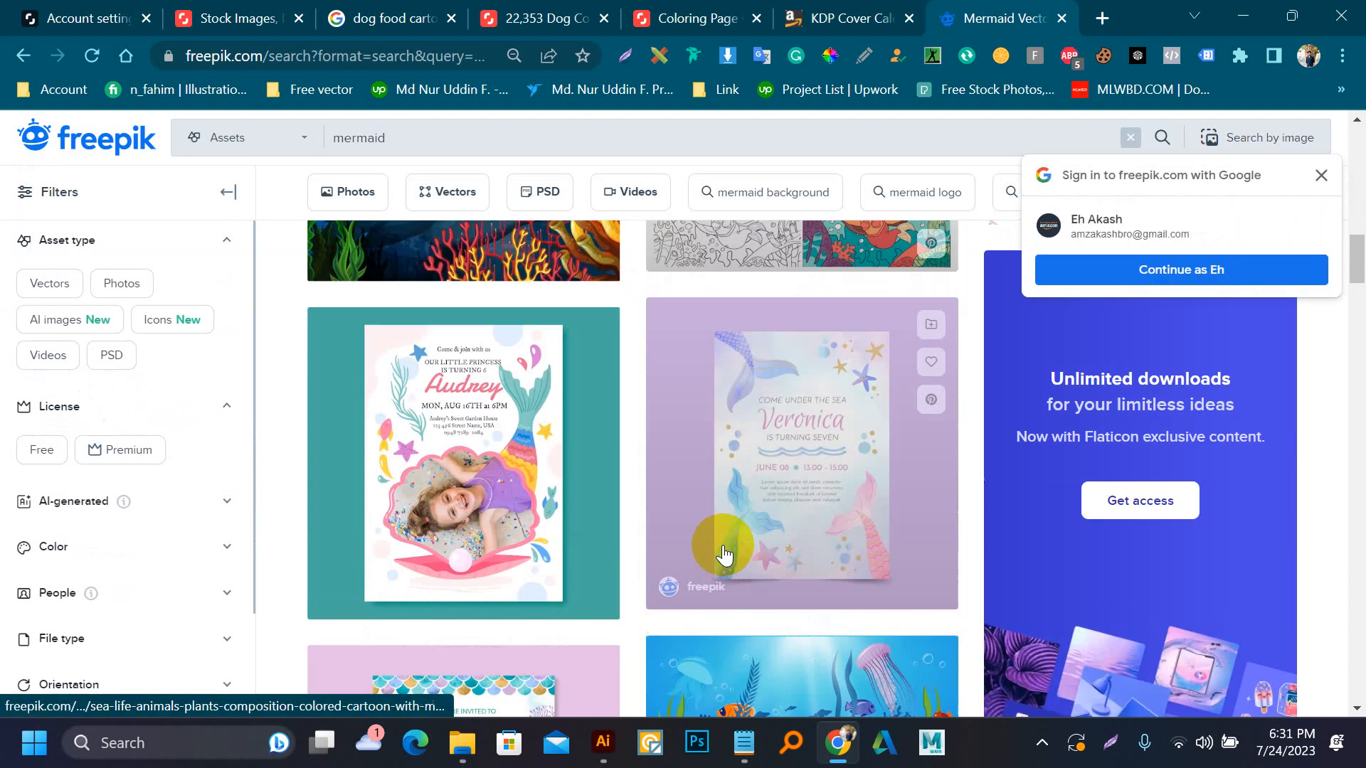
scroll(723, 554, down, 3)
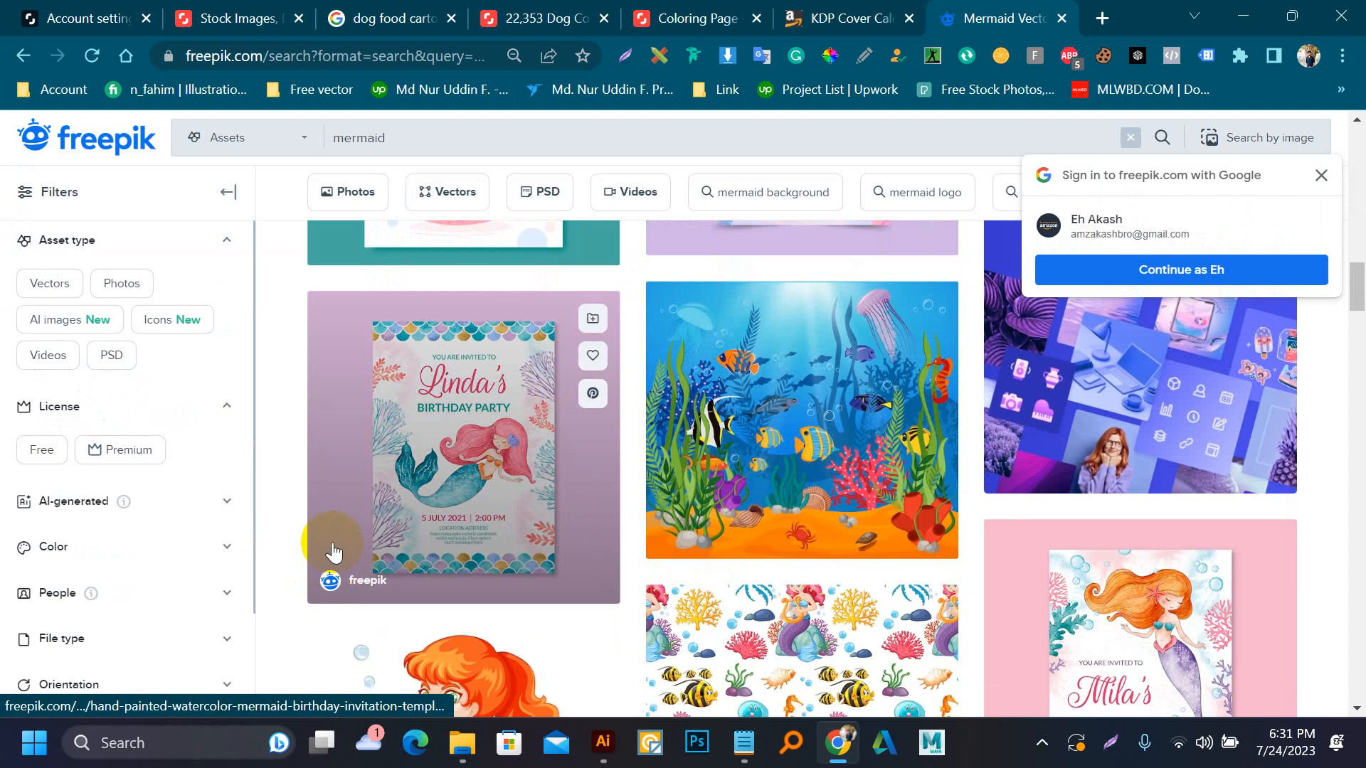
scroll(333, 552, down, 9)
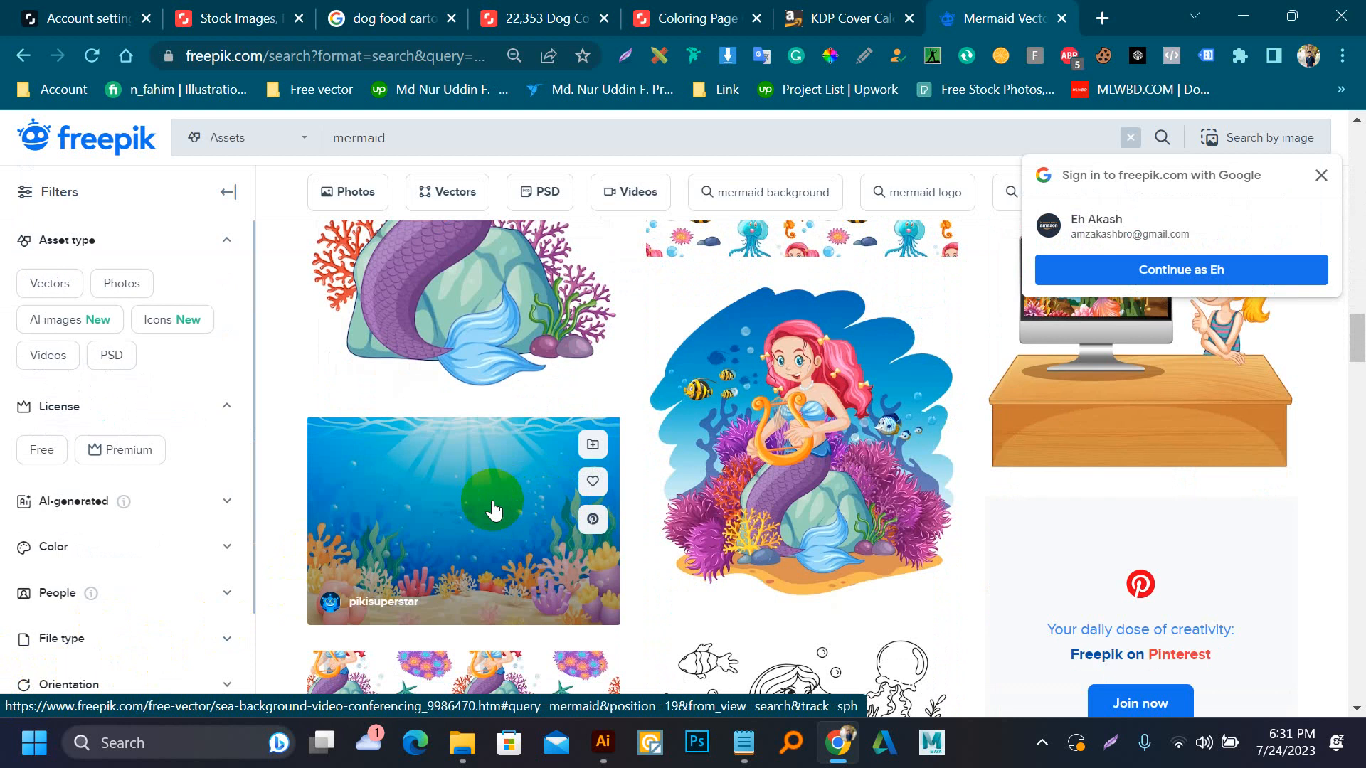
click(493, 507)
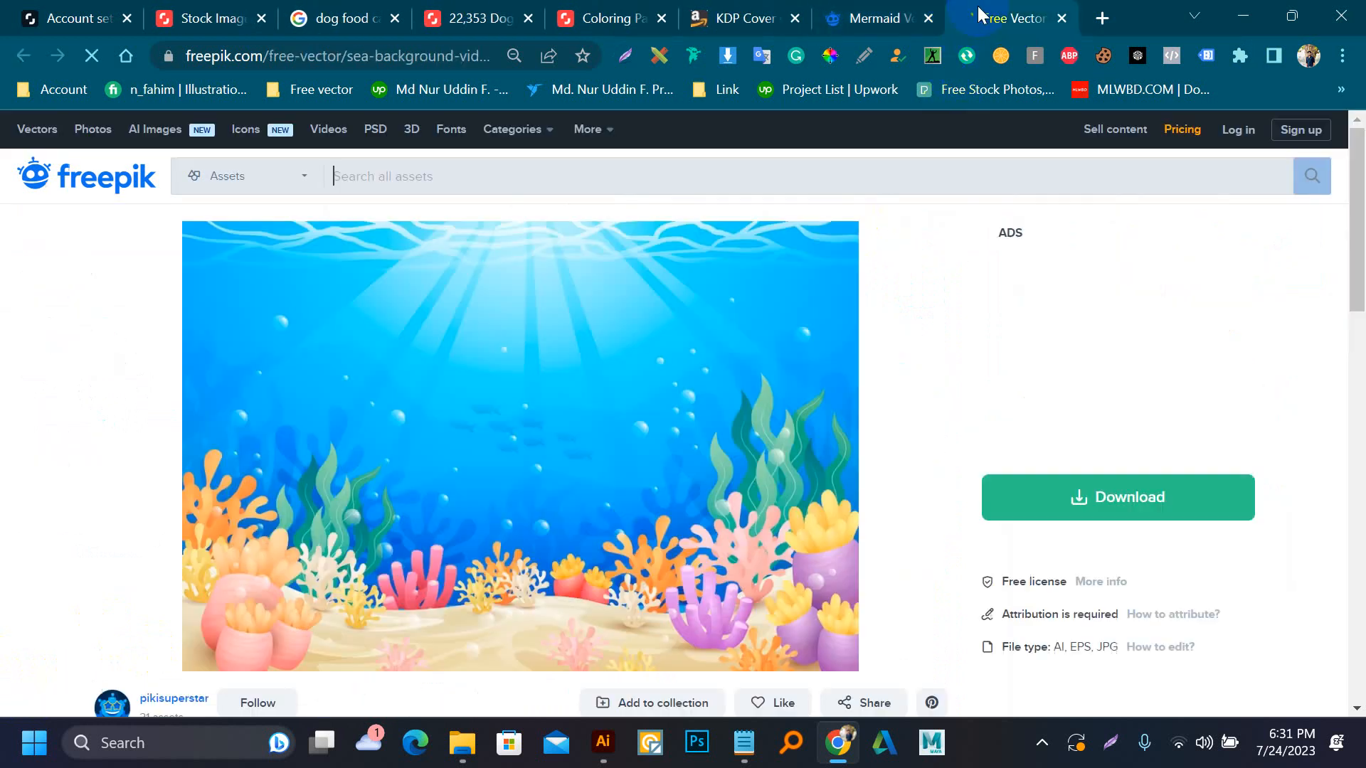
Download the free "Under the sea background for video conferencing" vector and accept the offered Google account sign-in
click(1056, 494)
scroll(1060, 541, down, 3)
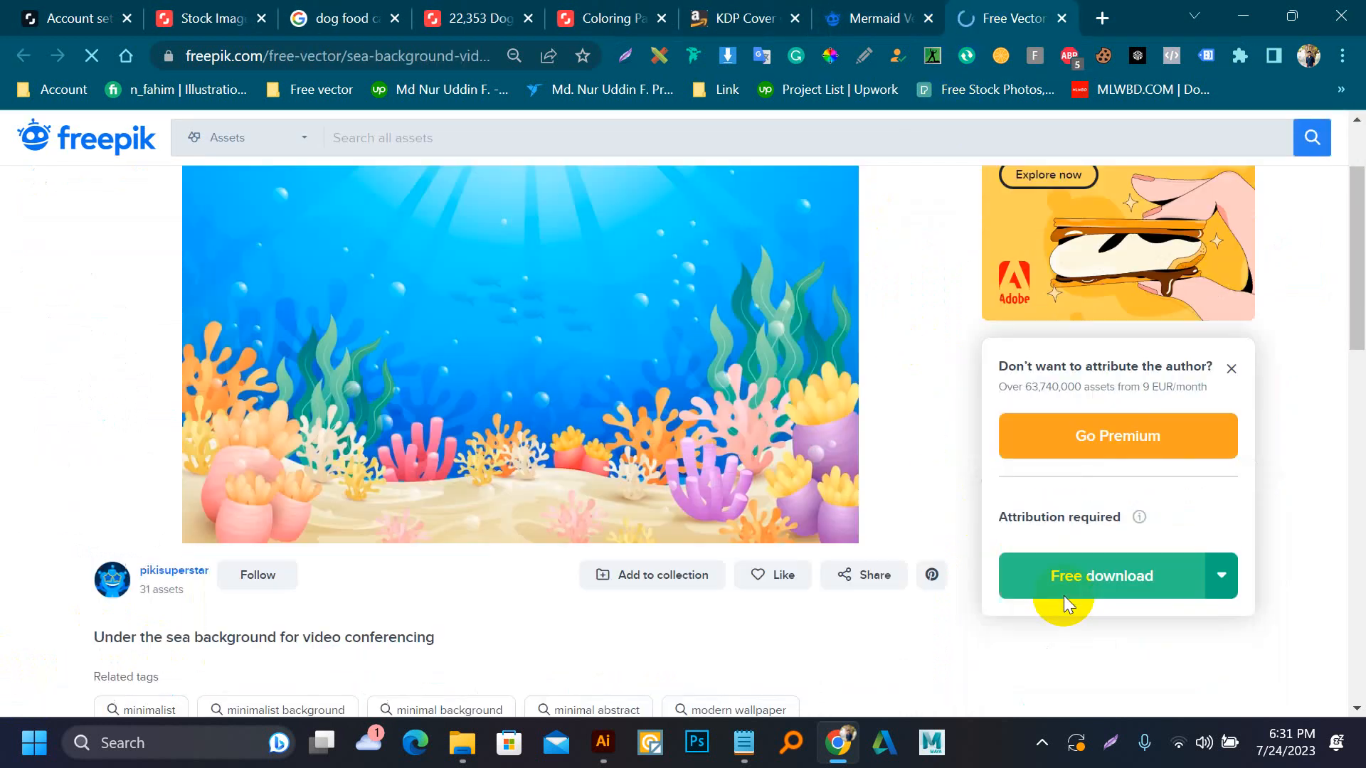
click(1076, 498)
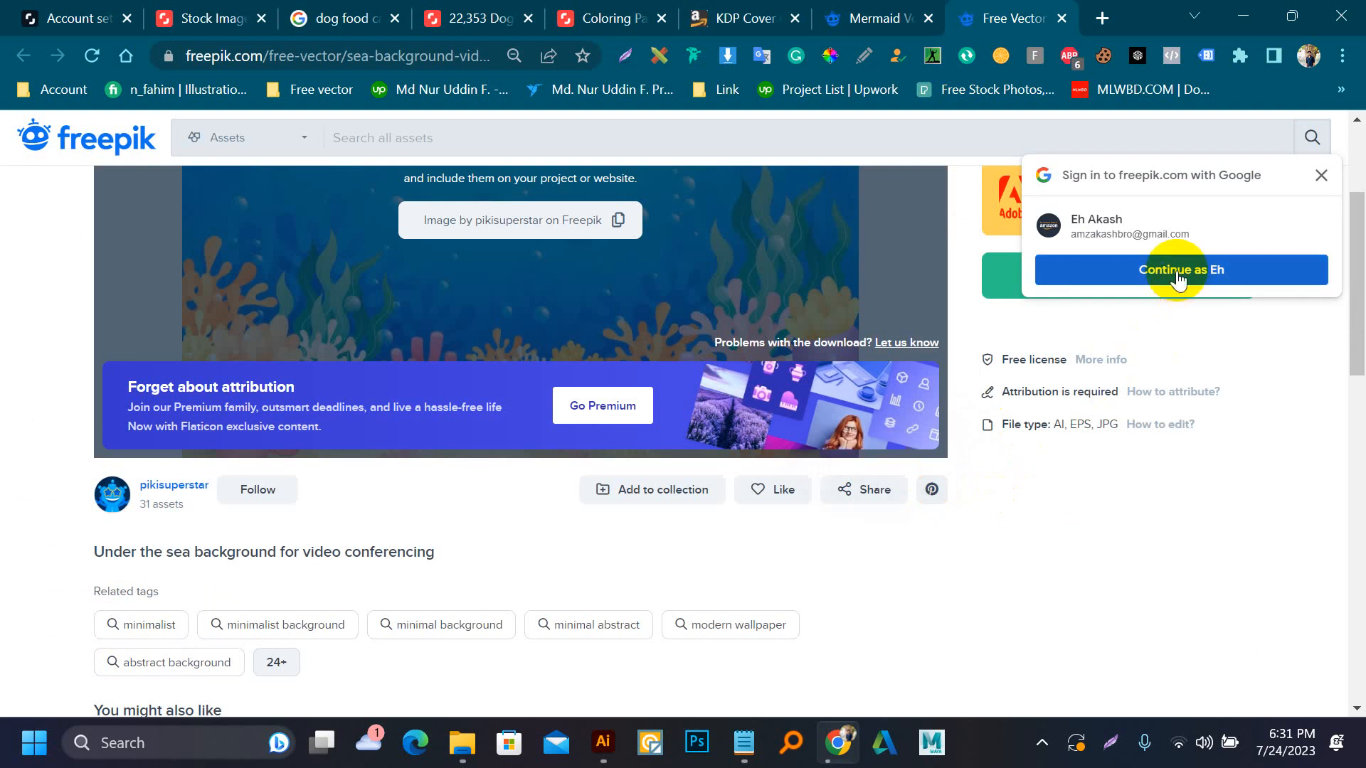
click(1177, 270)
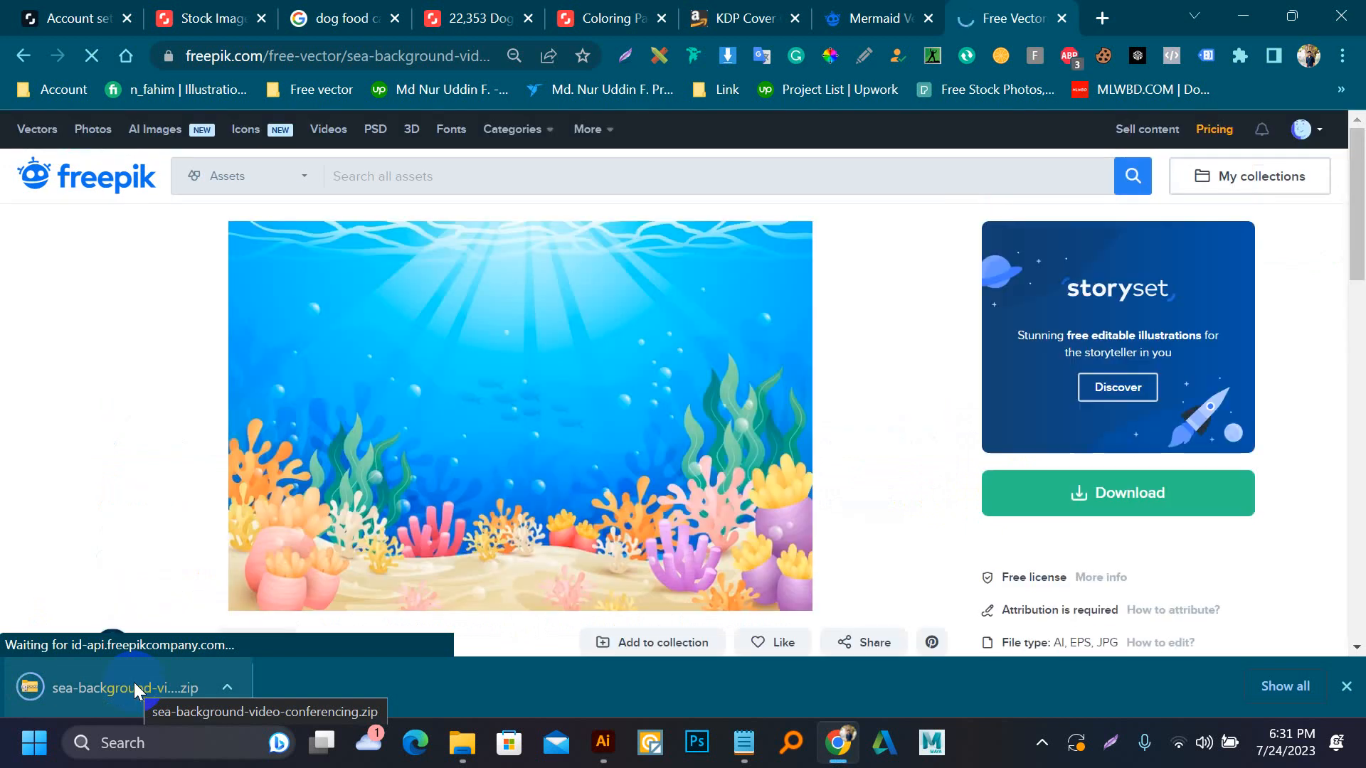
Open the downloaded sea-background-video-conferencing archive and its Illustrator file 4262431
click(134, 681)
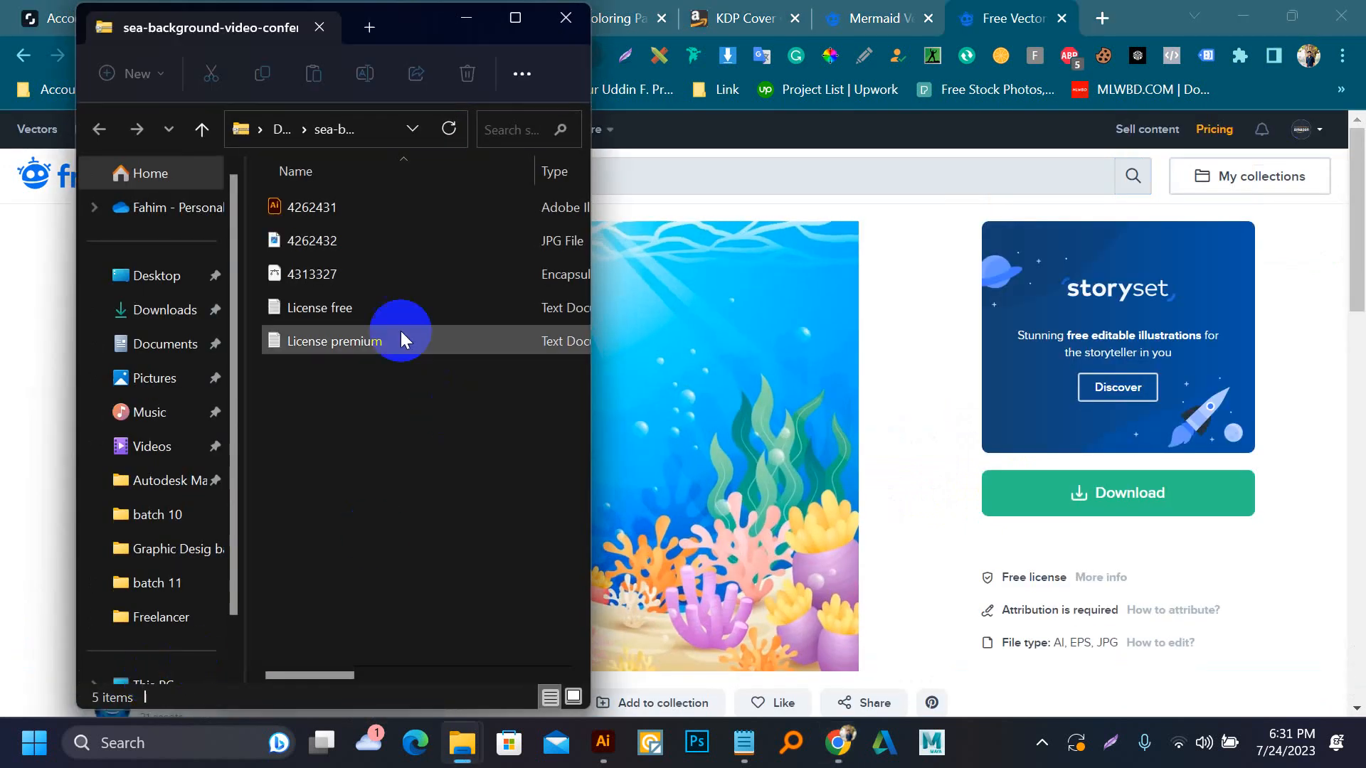
click(364, 195)
double_click(364, 193)
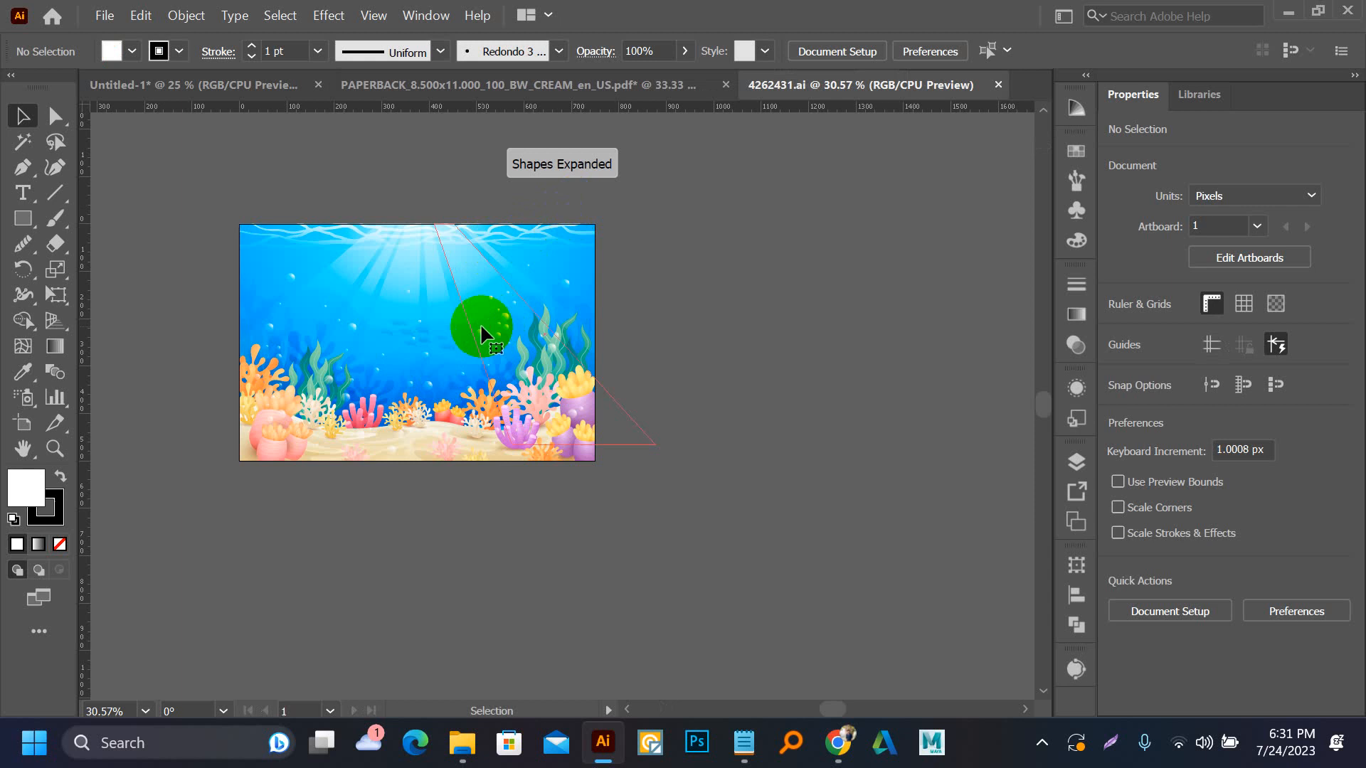
Bring the coral reef clip group from 4262431.ai into the paperback cover document and center it horizontally and vertically on the artboard
drag(481, 335, 356, 271)
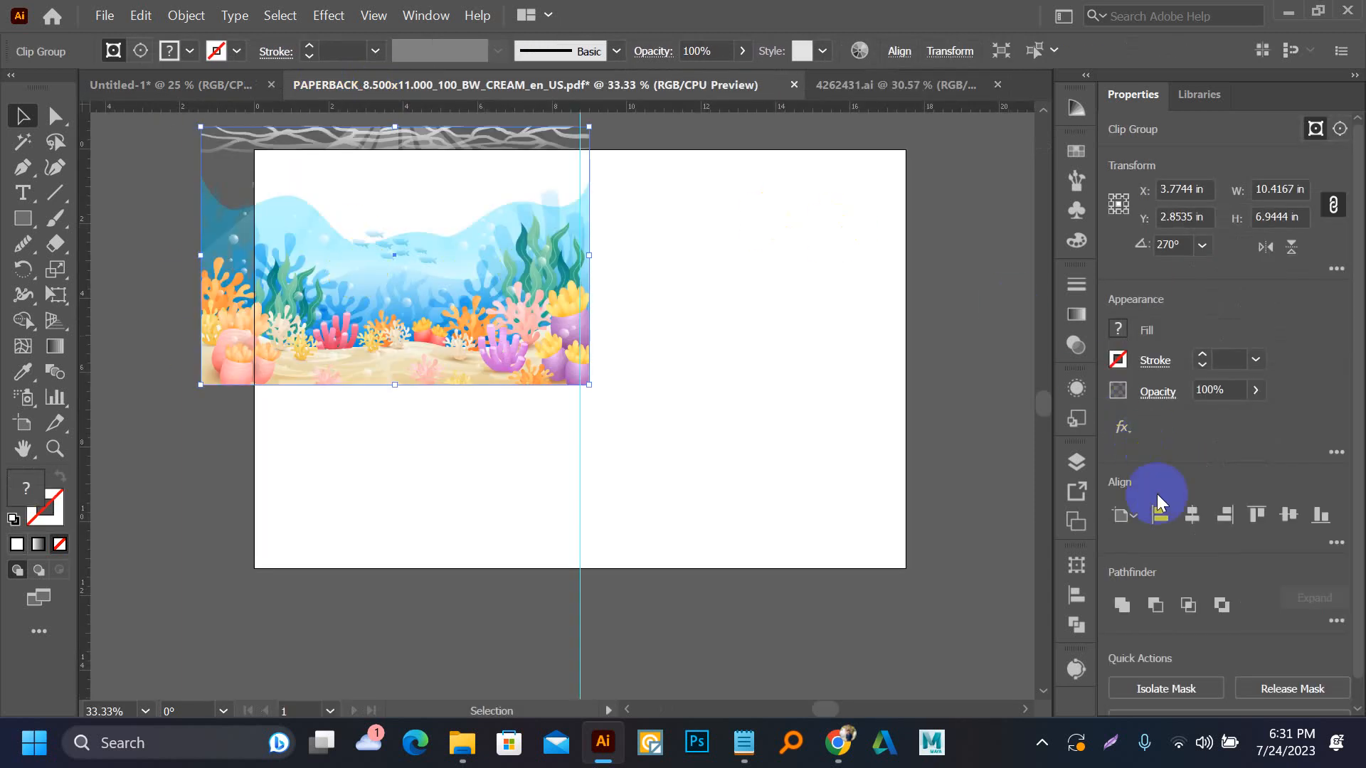
click(1189, 523)
click(1288, 517)
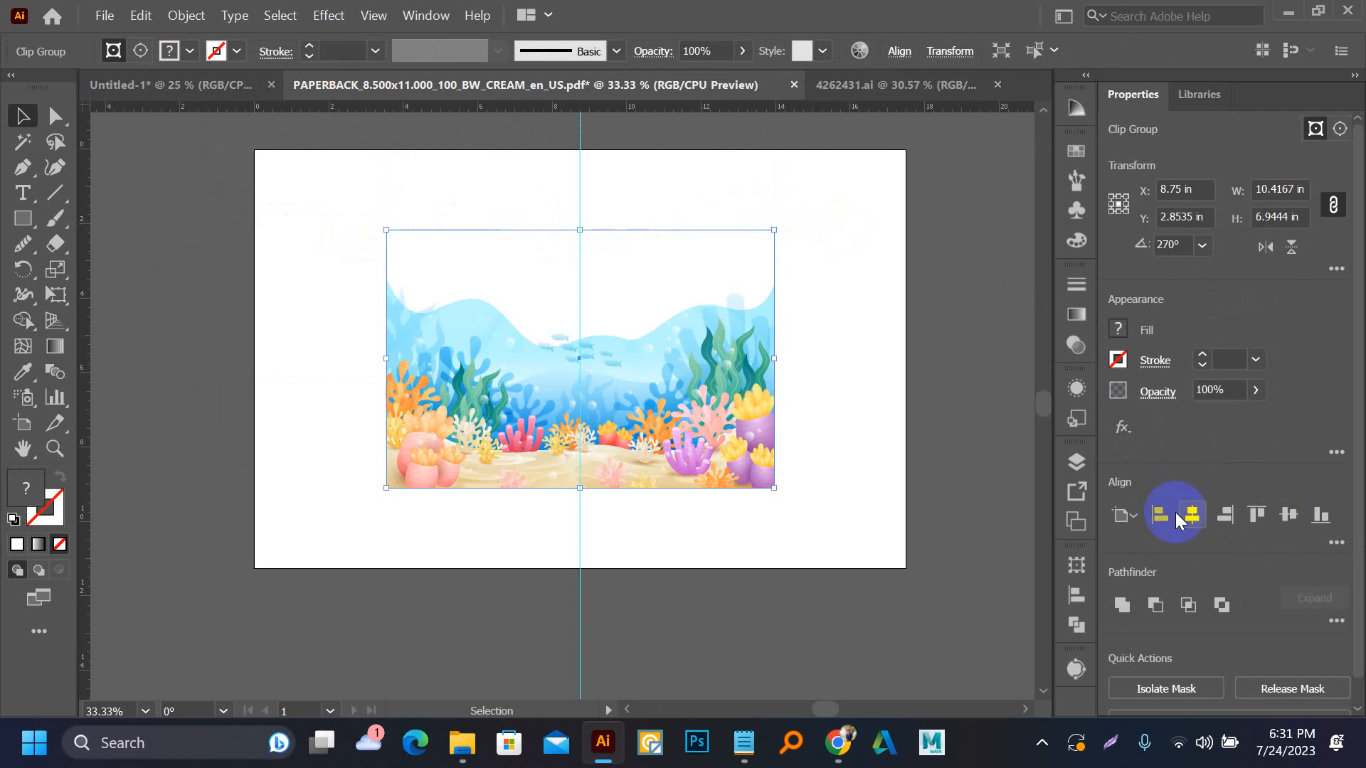
Bring the blue gradient rectangle from 4262431.ai into the cover and fit it behind the reef artwork, covering the 17.5 x 11.25 in artboard
click(825, 84)
drag(423, 285, 396, 289)
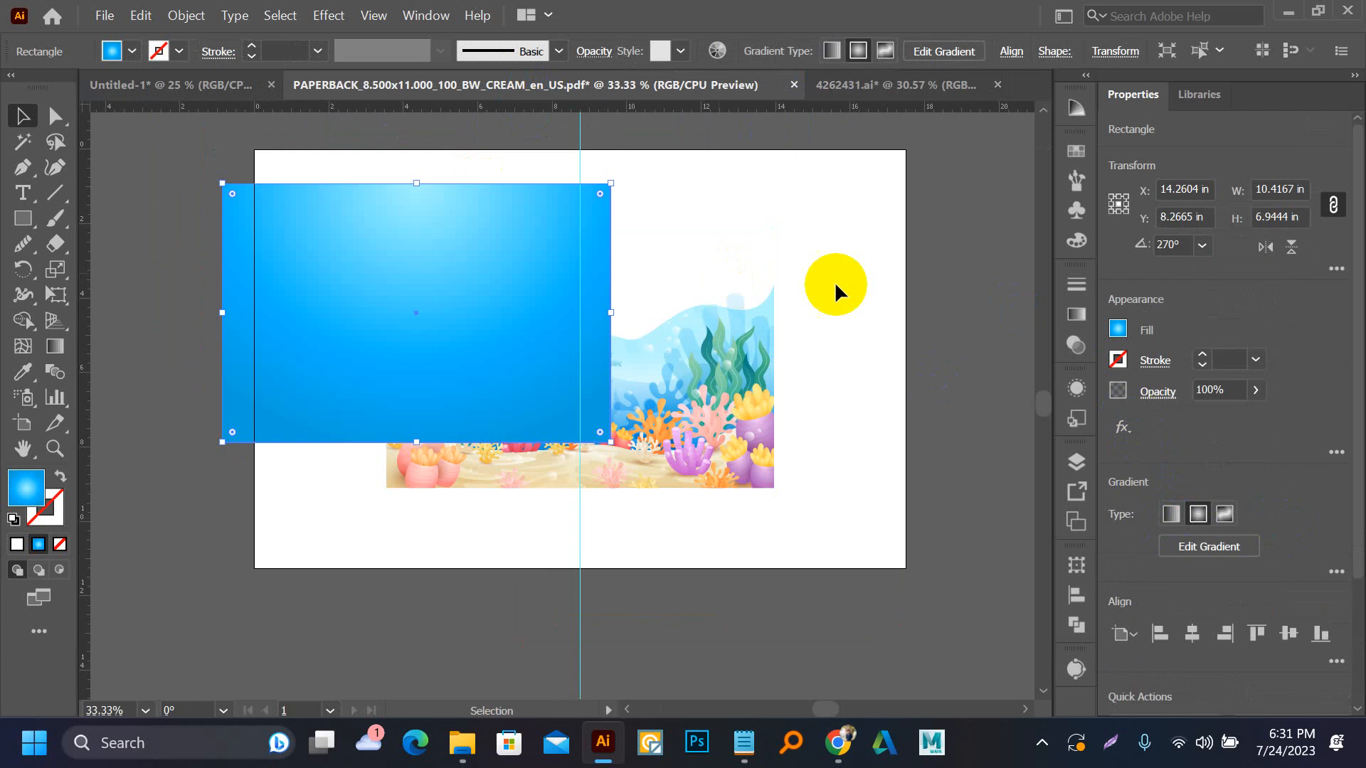
click(1160, 633)
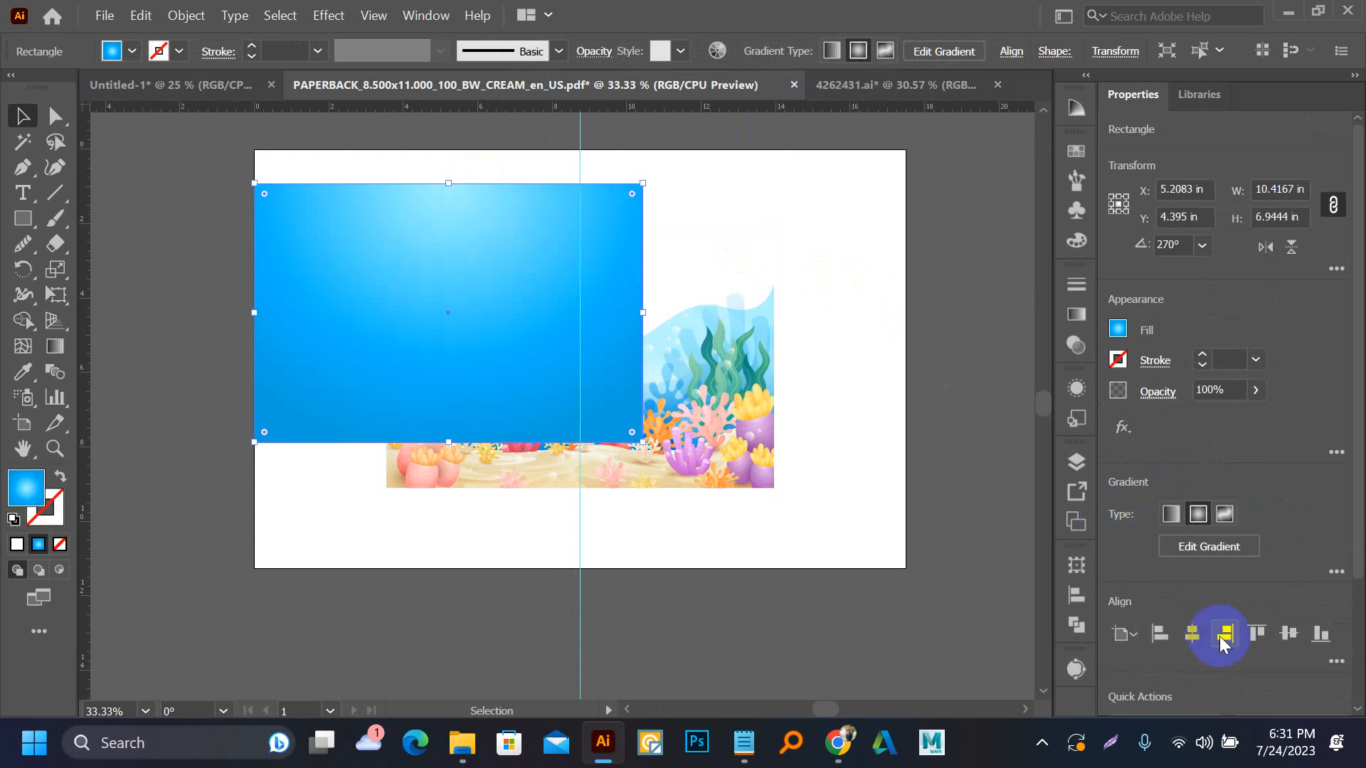
click(1256, 633)
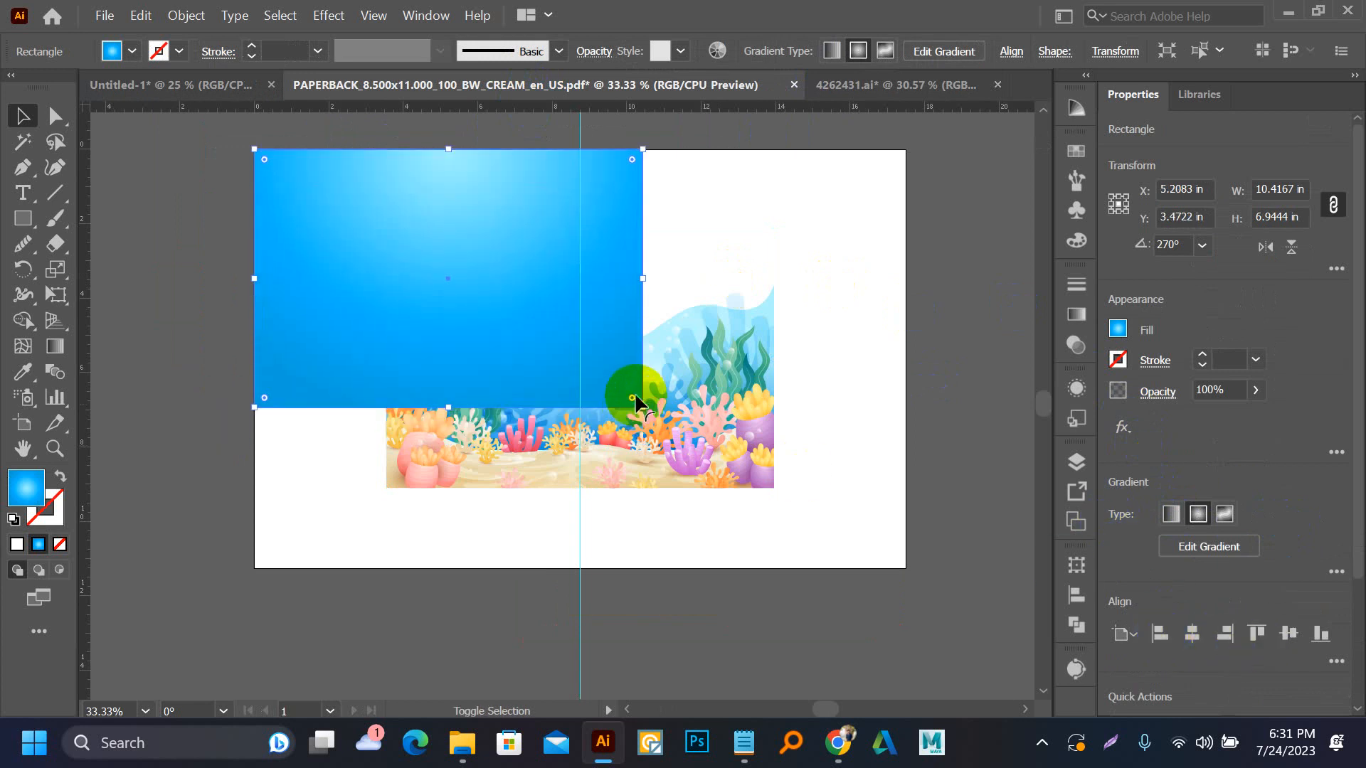
drag(643, 408, 907, 575)
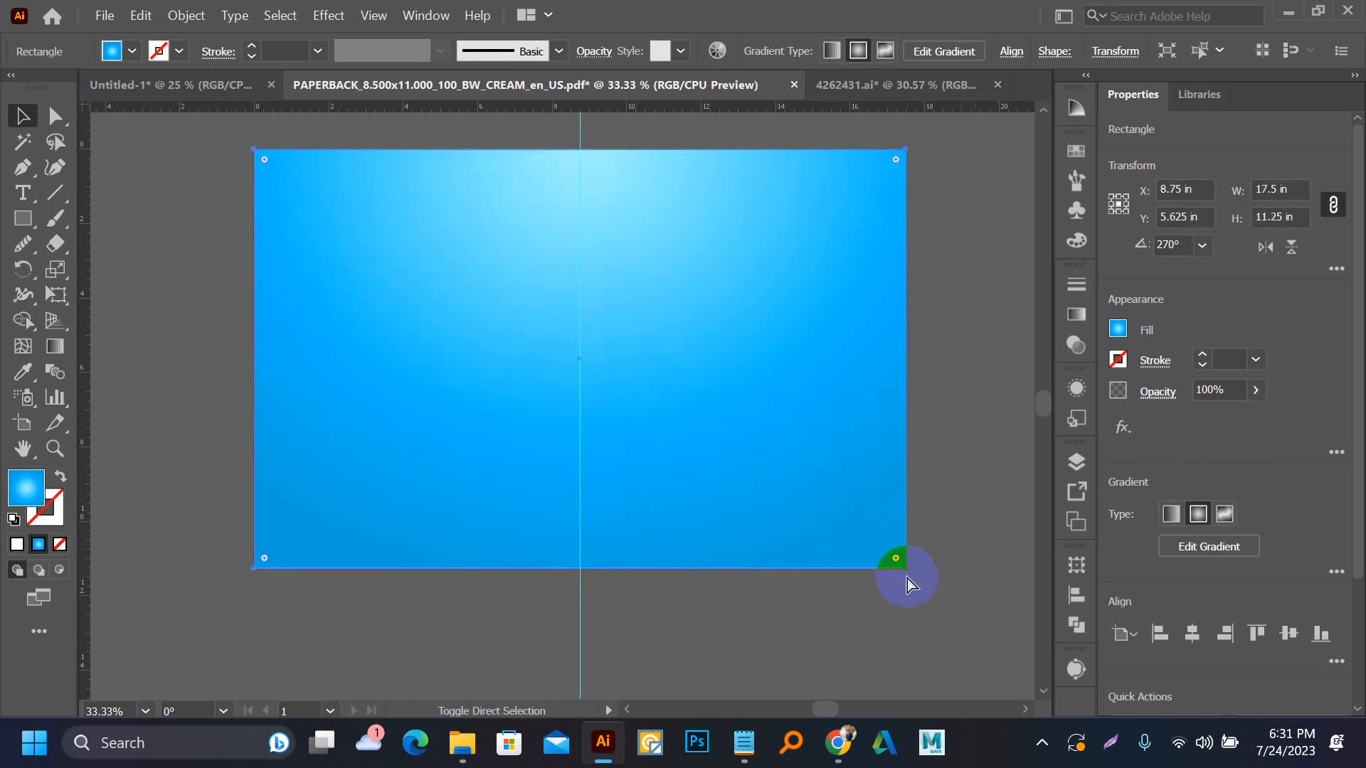
key(ctrl+shift+bracketleft)
Align the coral reef clip group to the artboard's top-left corner and enlarge it to cover the whole artboard
click(680, 408)
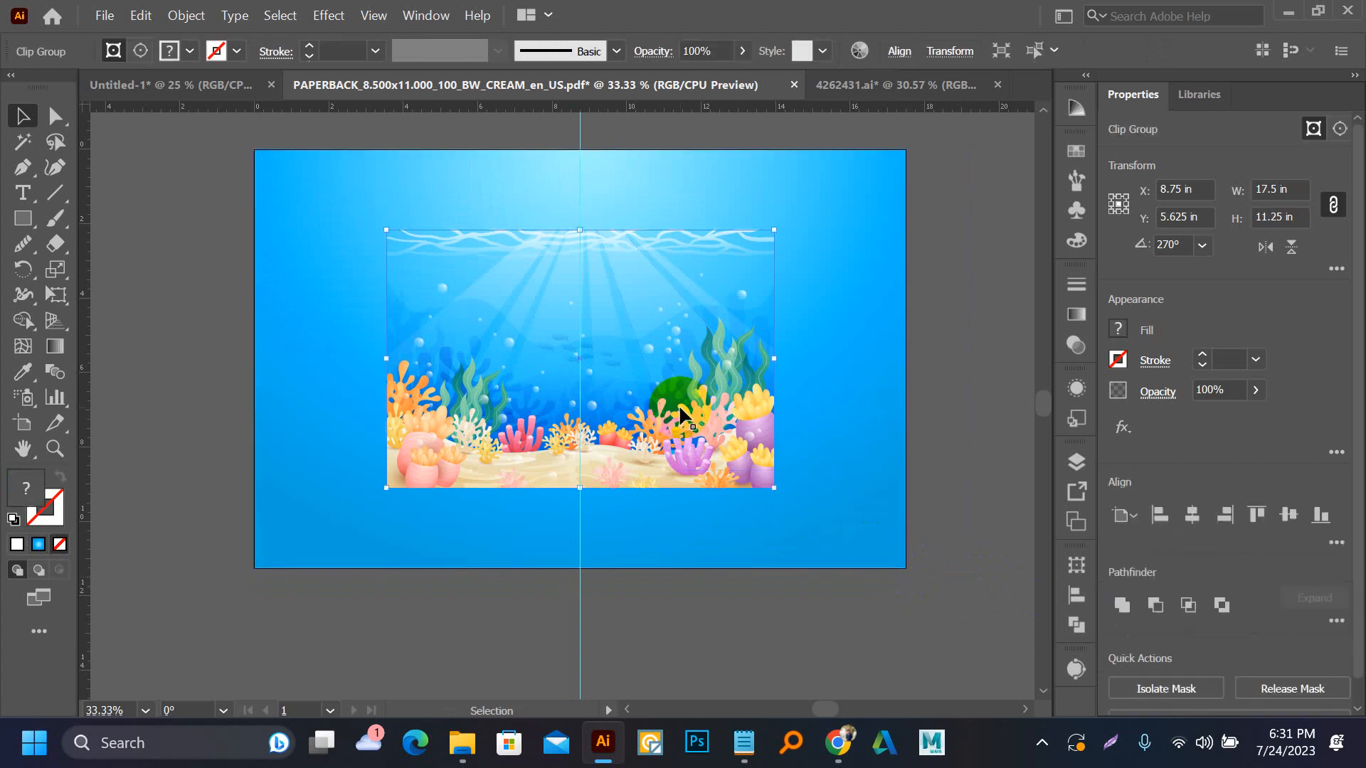
click(1155, 530)
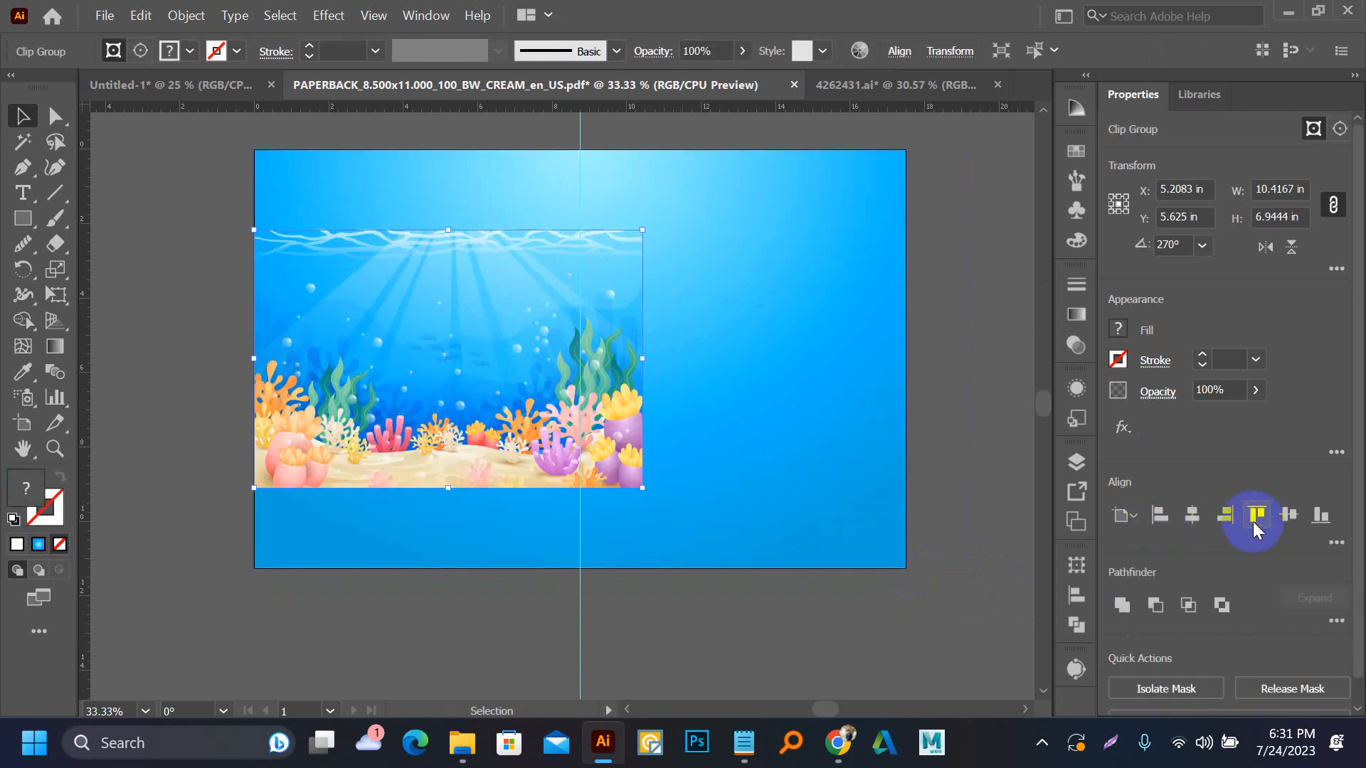
click(1256, 515)
drag(643, 407, 924, 588)
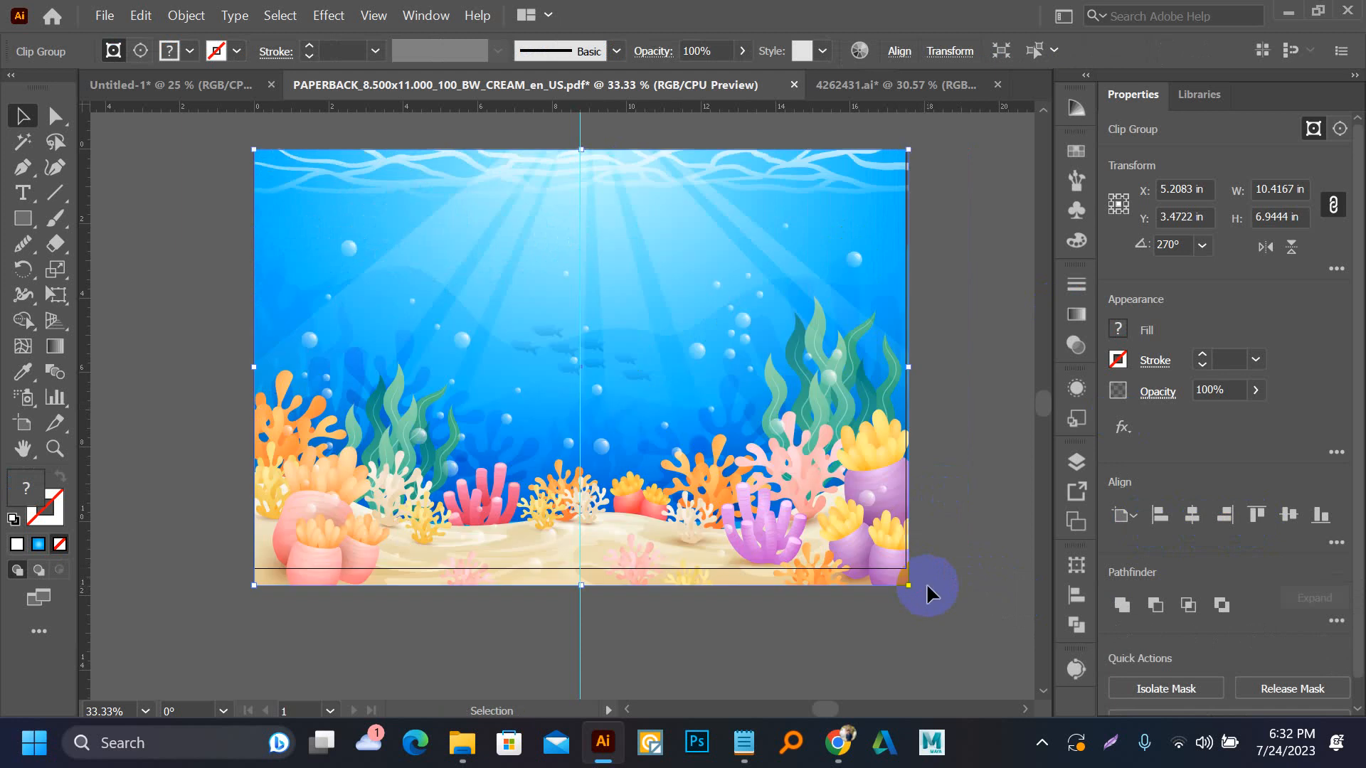
click(939, 566)
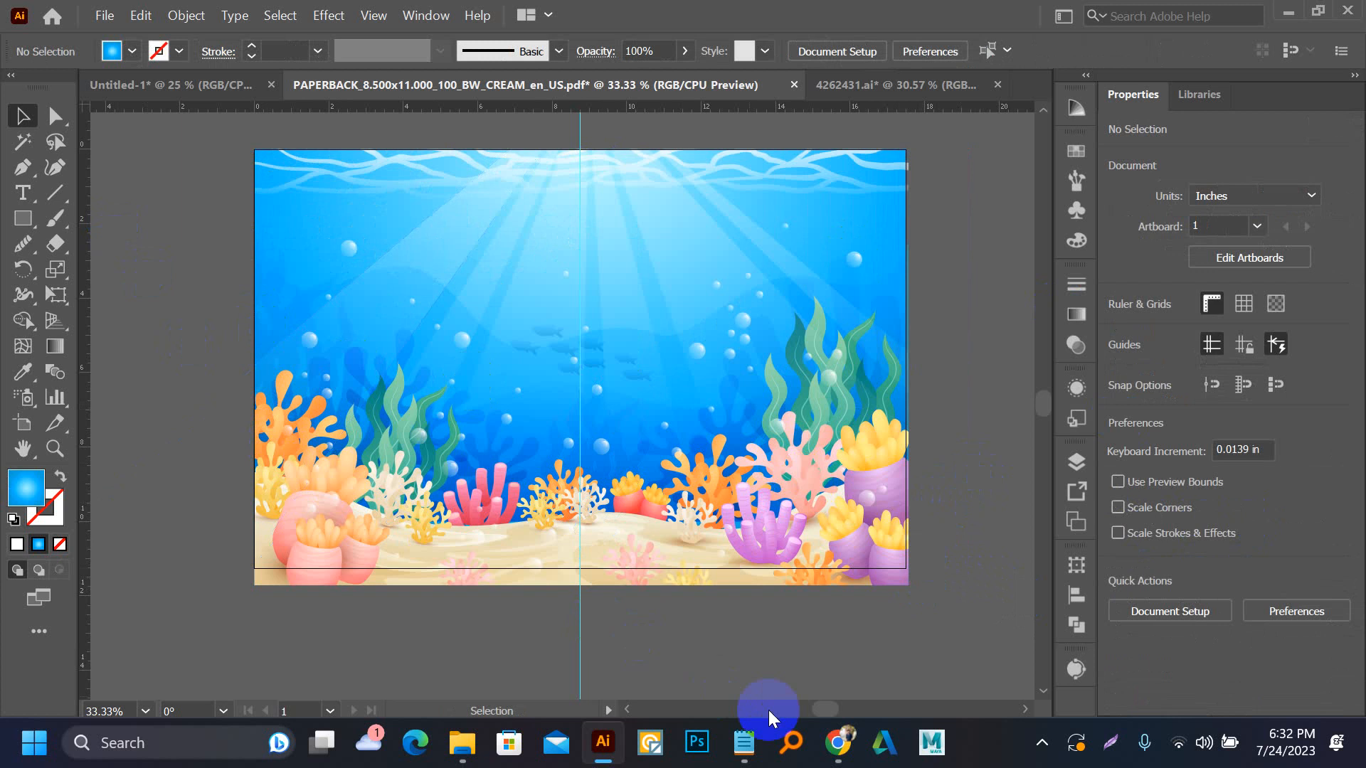
Switch to Chrome and search Google Images for "mermaid png" in a new tab
mouse_move(824, 751)
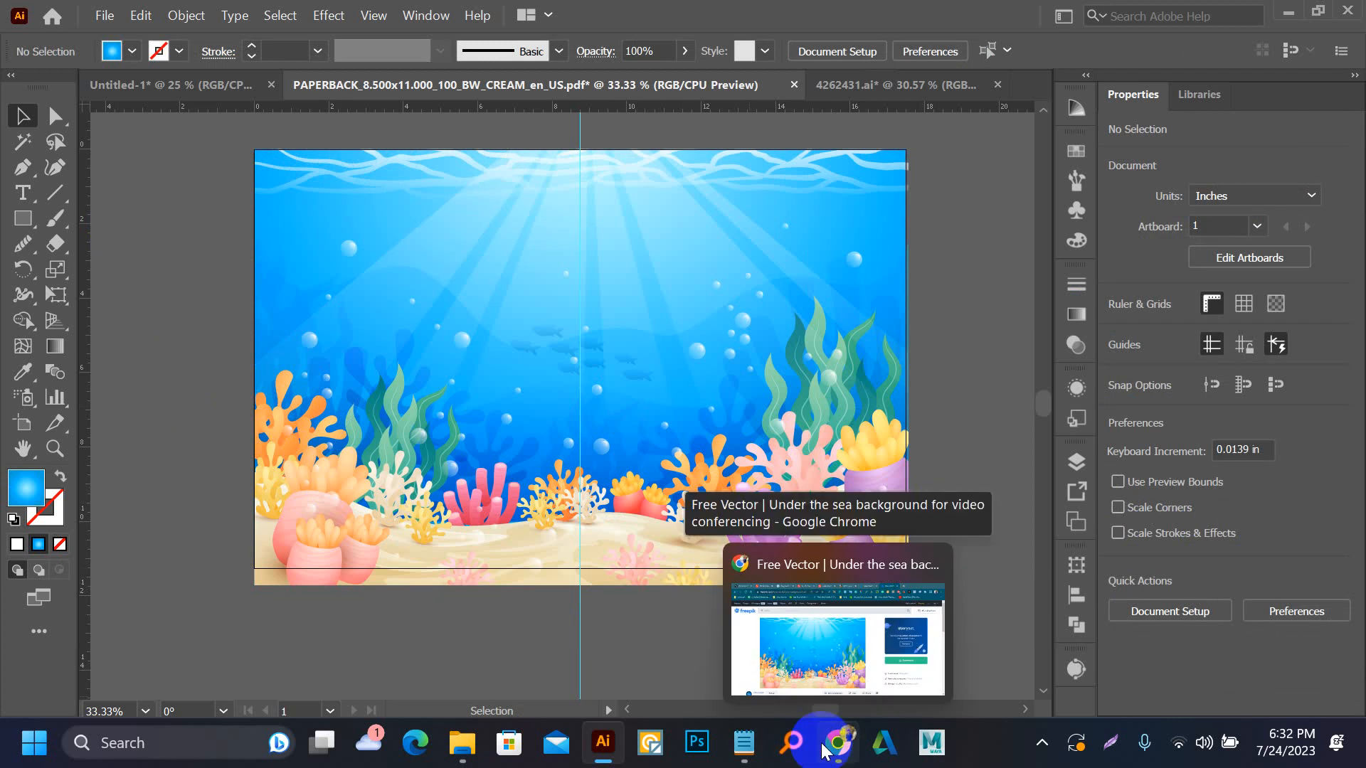
click(823, 750)
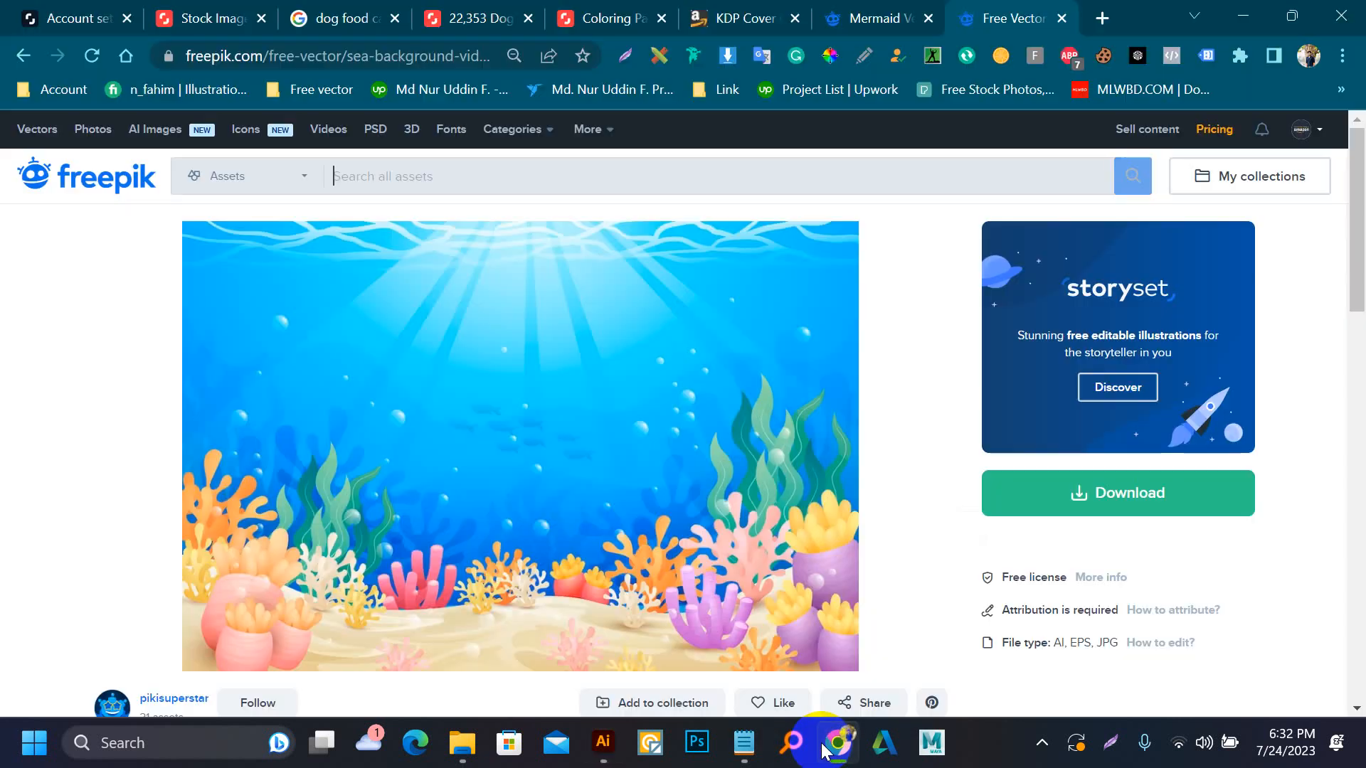
click(1100, 15)
text(ner)
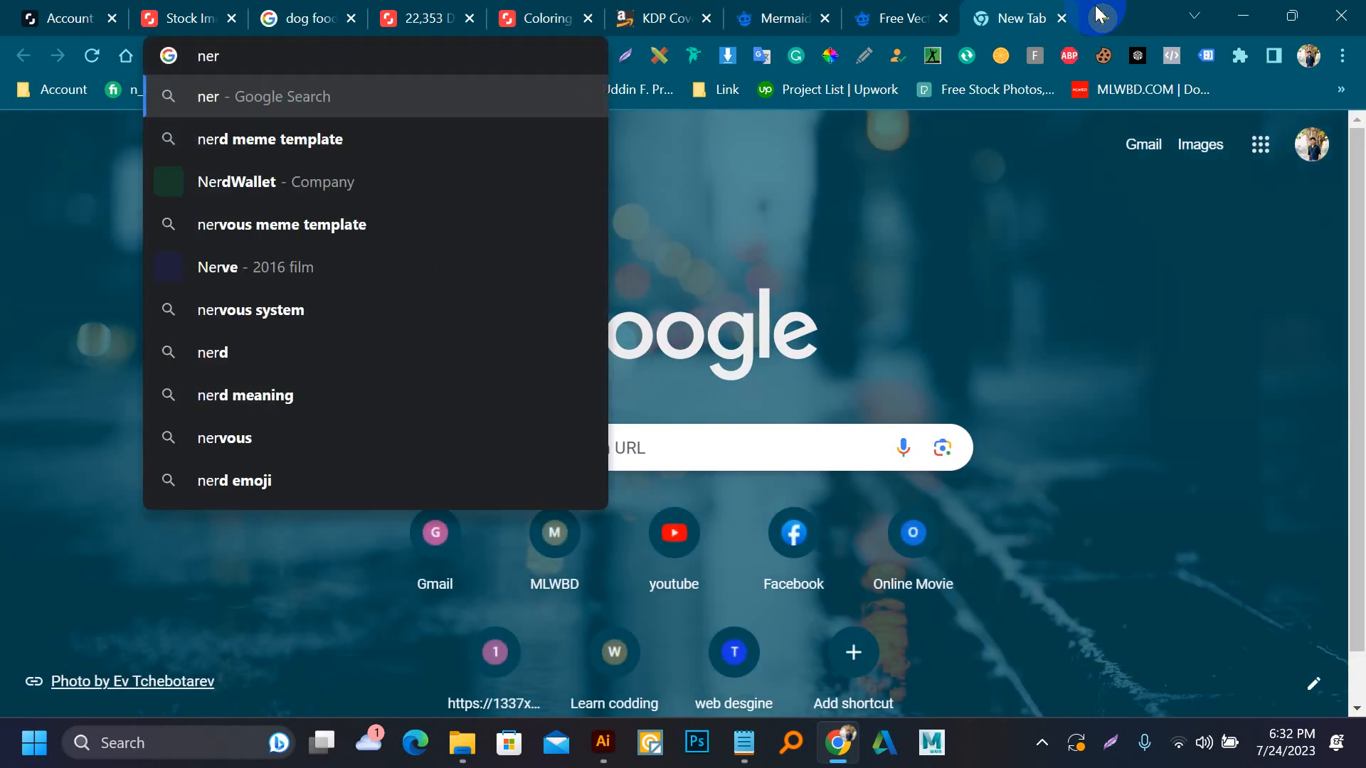
key(BackSpace)
key(BackSpace)
key(BackSpace)
text(mer)
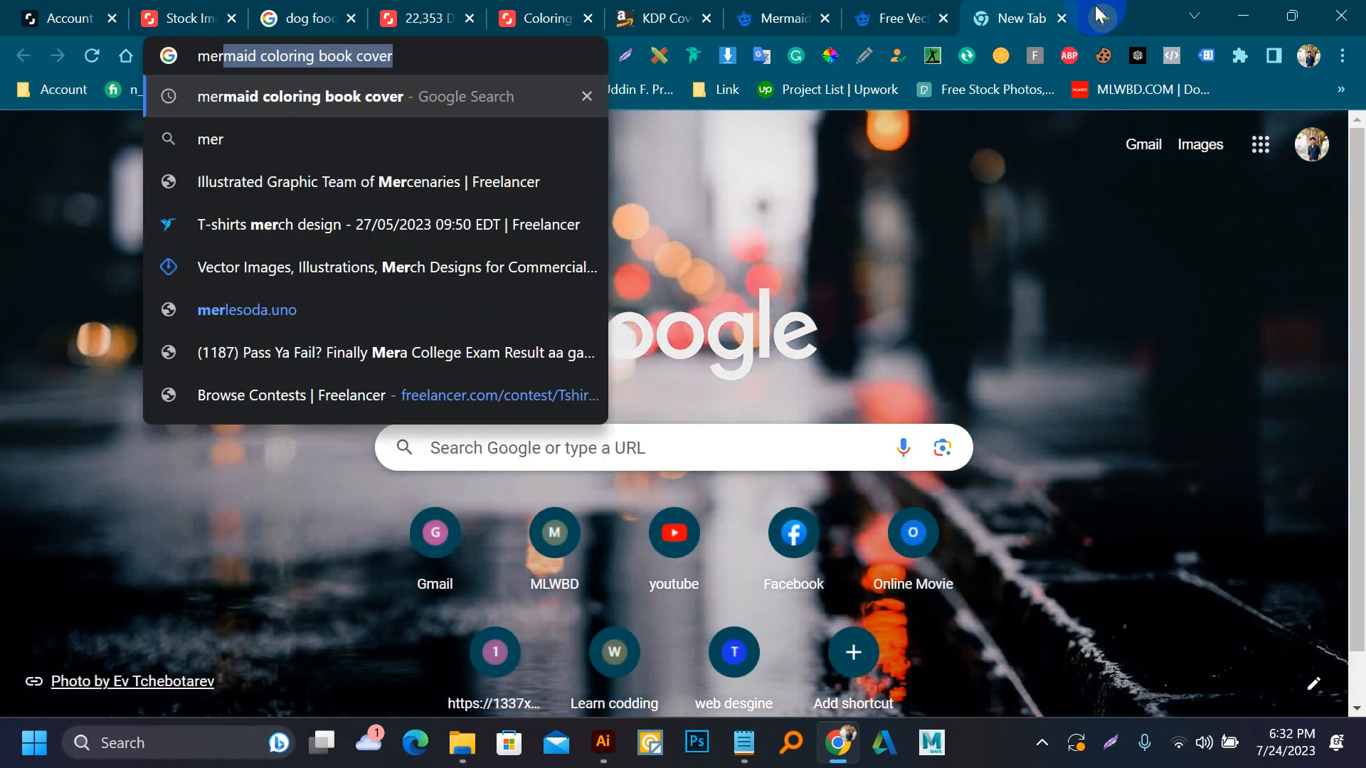
text(maid)
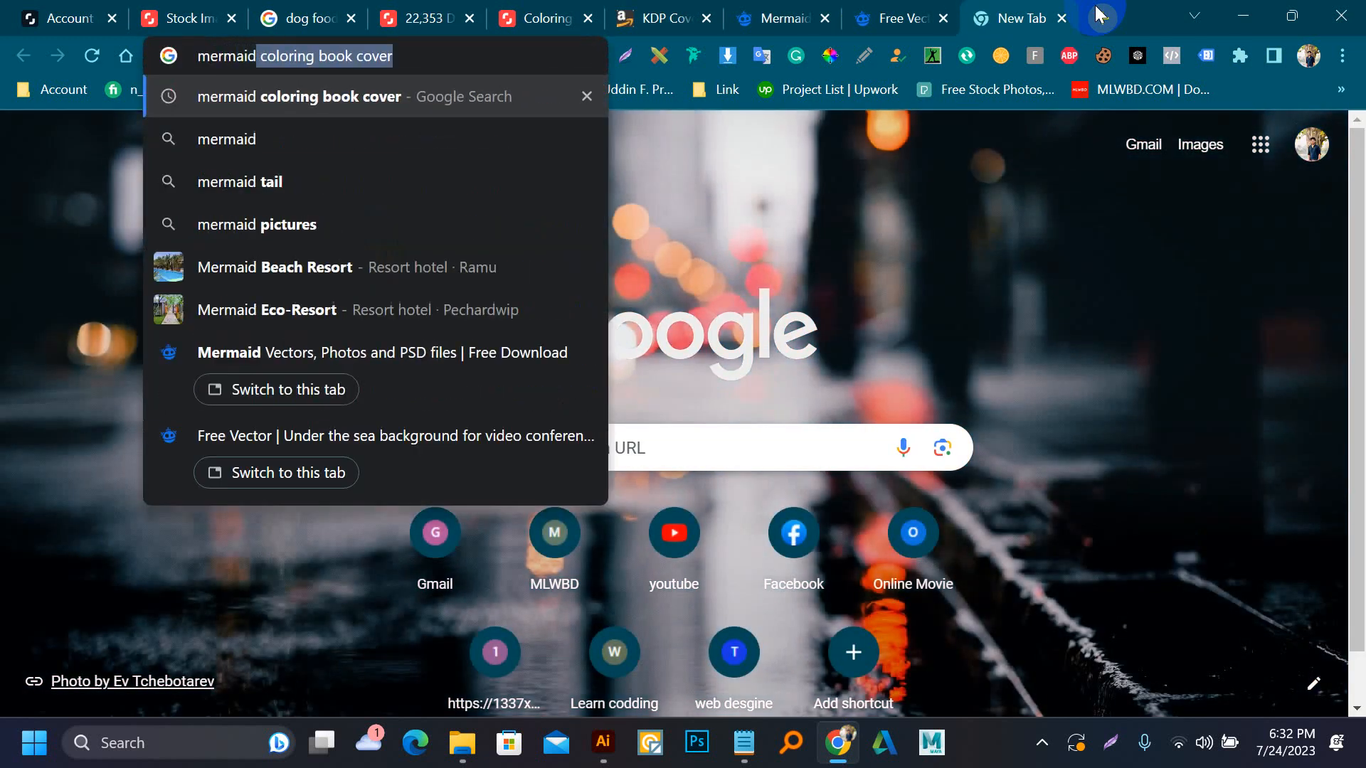
text( png)
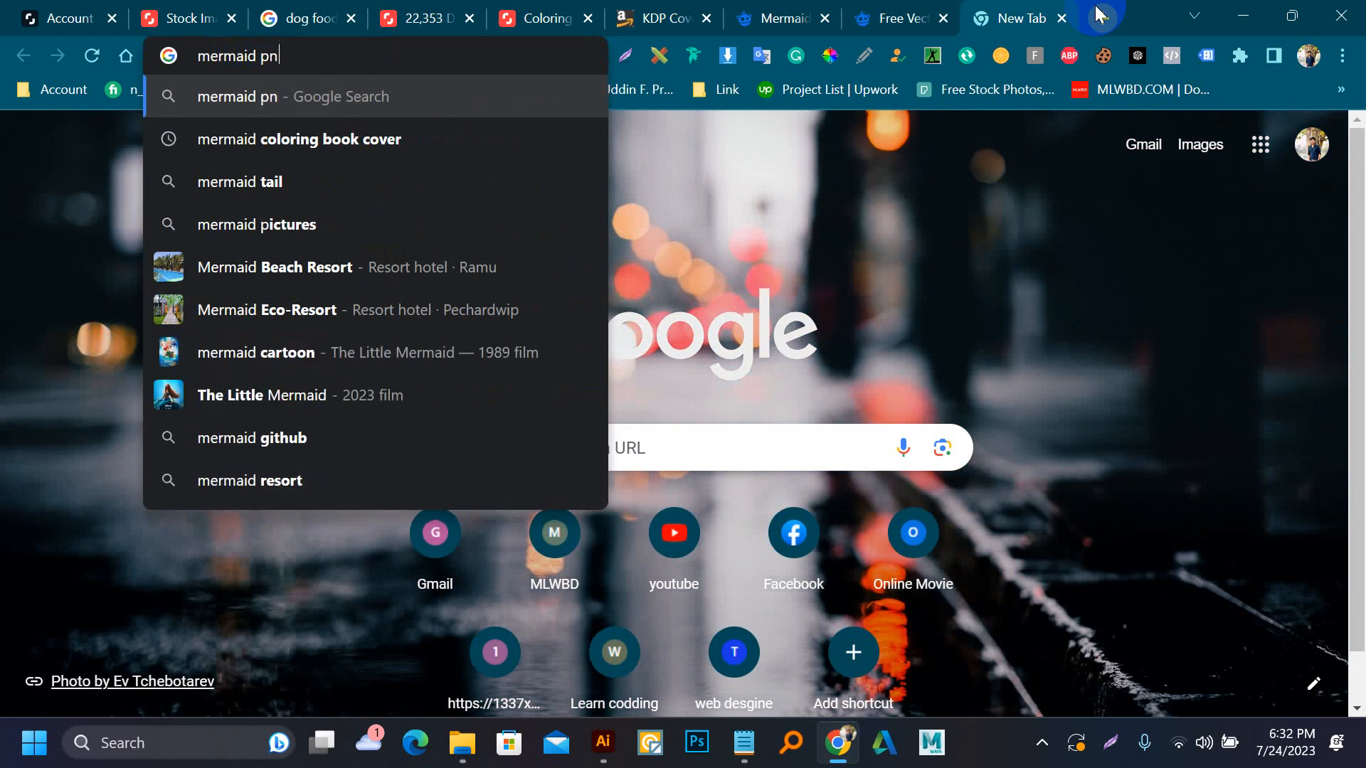
key(Return)
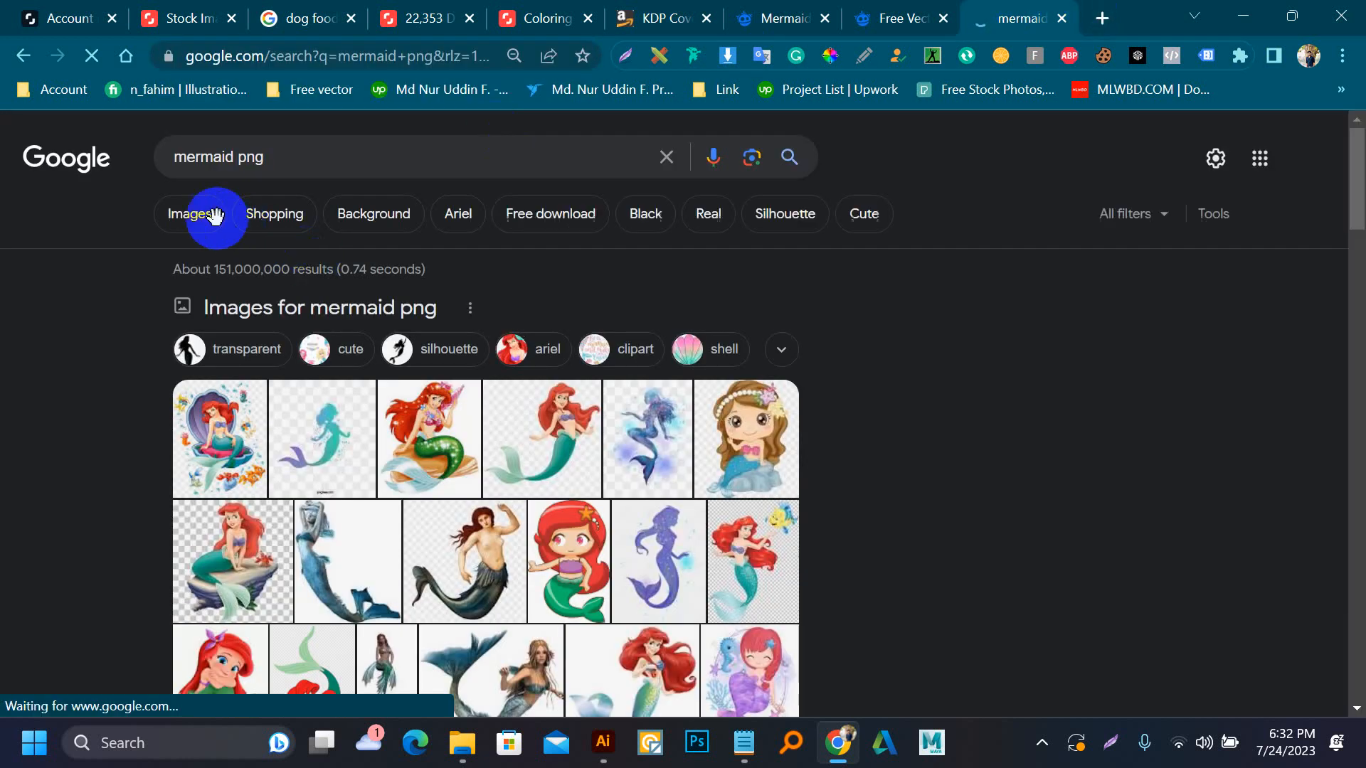
click(194, 213)
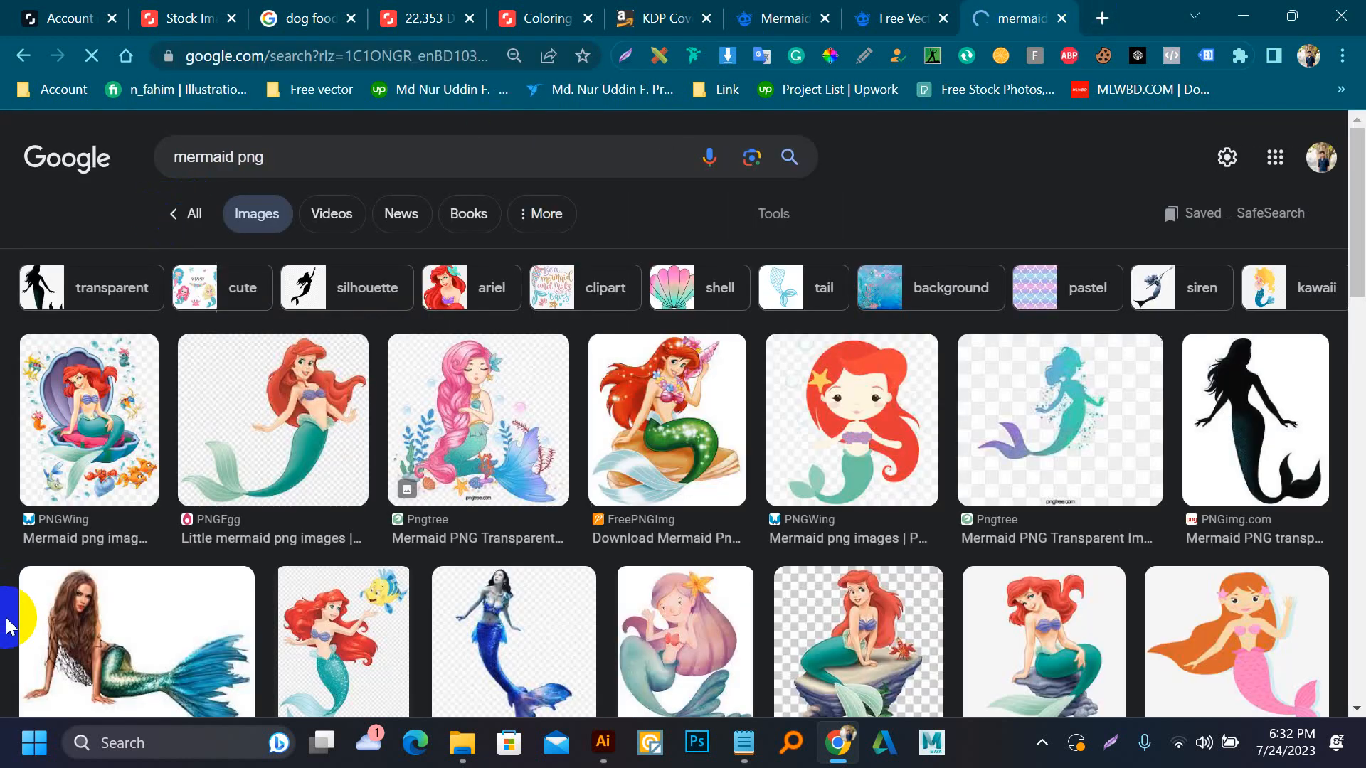
Examine the mermaid PNG image results for a suitable cover character, previewing the orange-haired mermaid from PNGimg.com
scroll(351, 575, down, 3)
scroll(398, 562, down, 6)
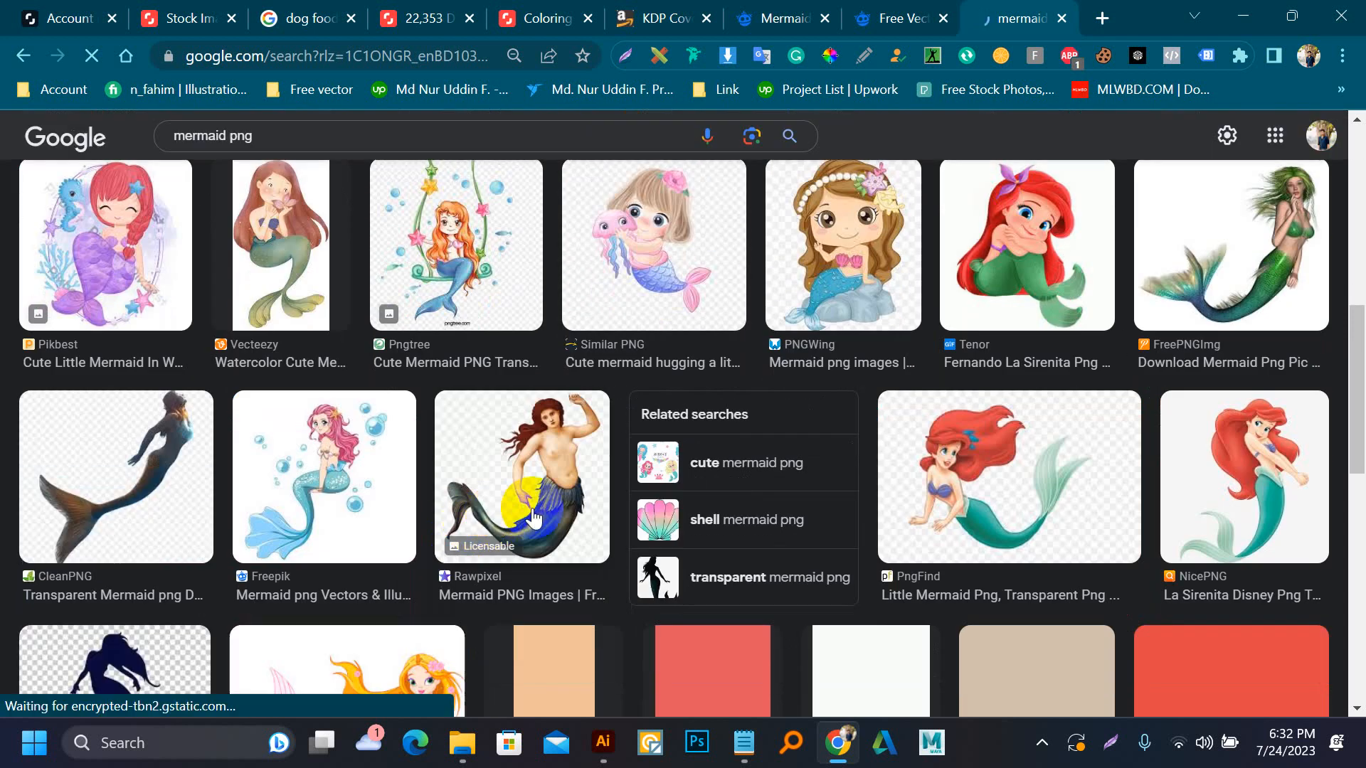
scroll(867, 334, down, 3)
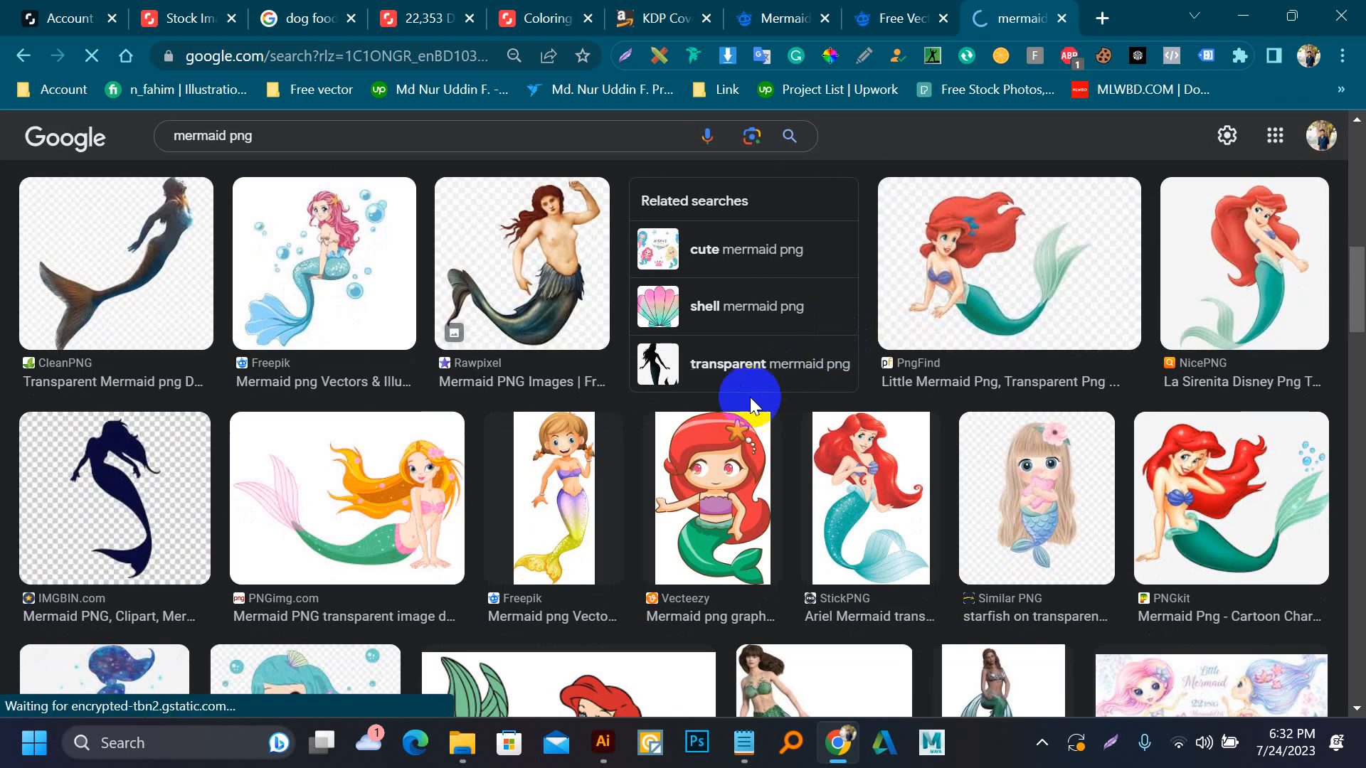
click(441, 511)
scroll(640, 372, down, 5)
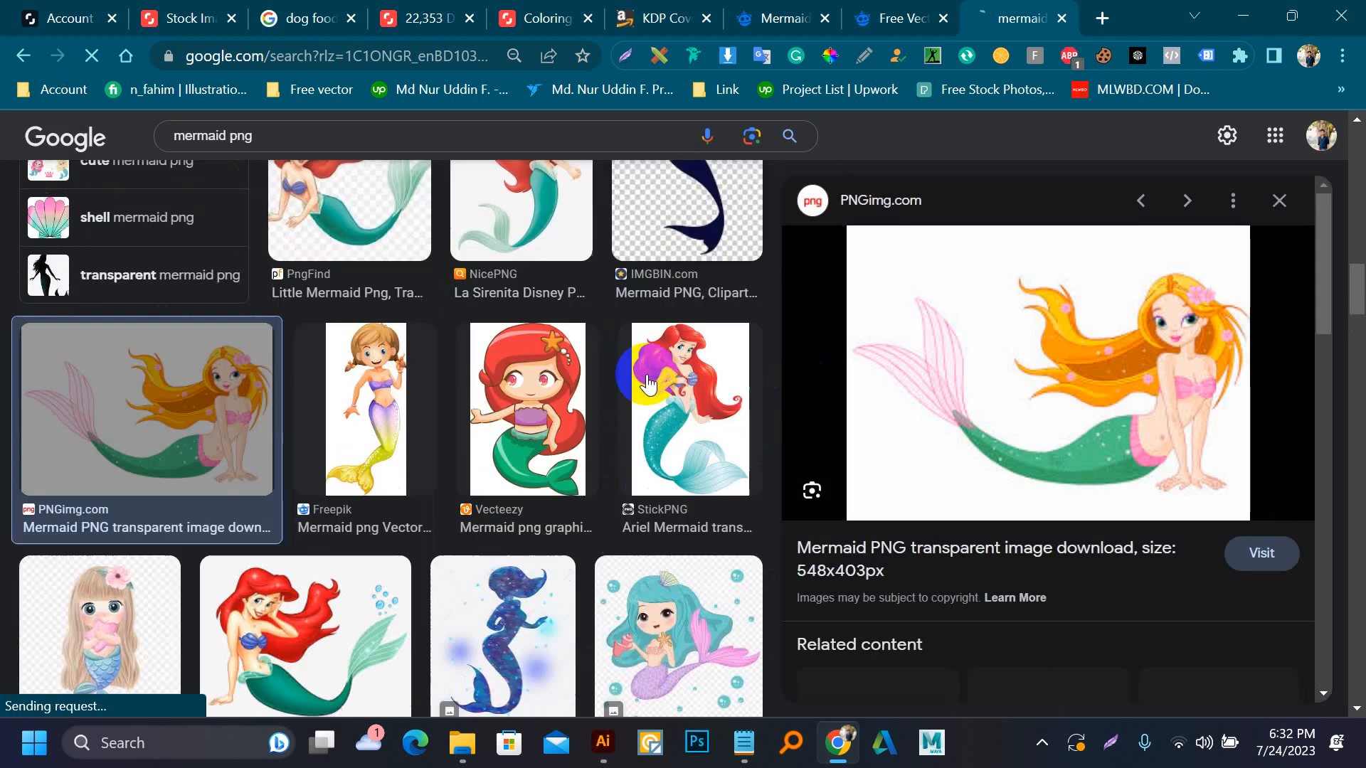
scroll(900, 388, down, 2)
scroll(900, 388, down, 3)
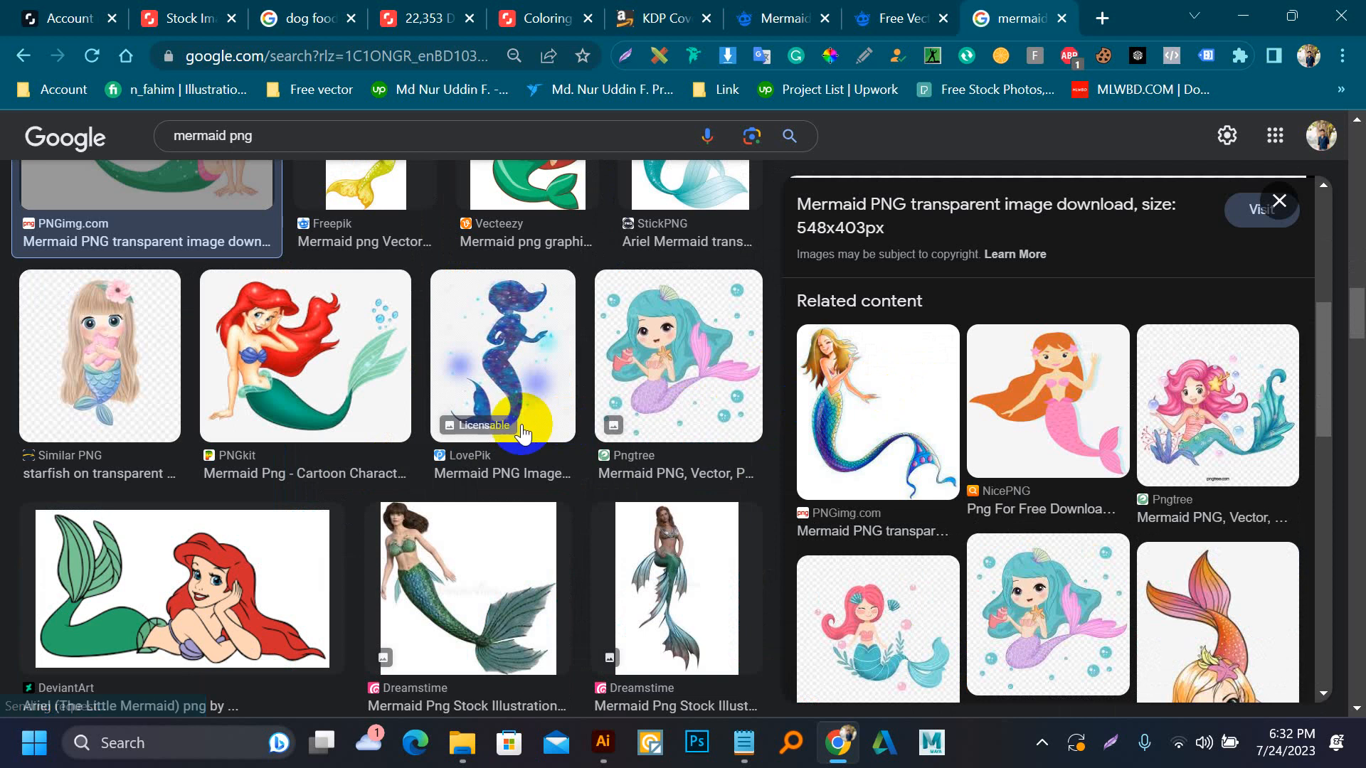
scroll(521, 430, down, 6)
scroll(521, 430, up, 3)
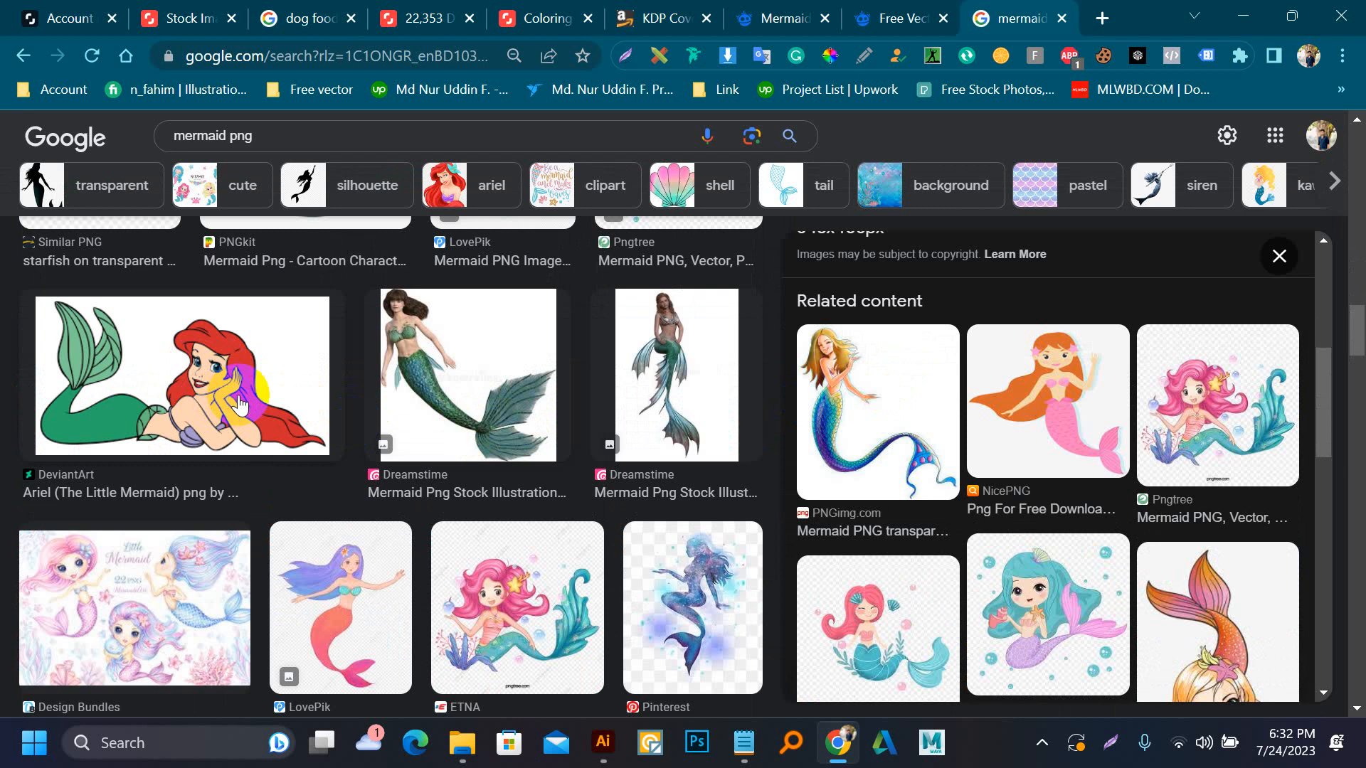
scroll(683, 398, down, 3)
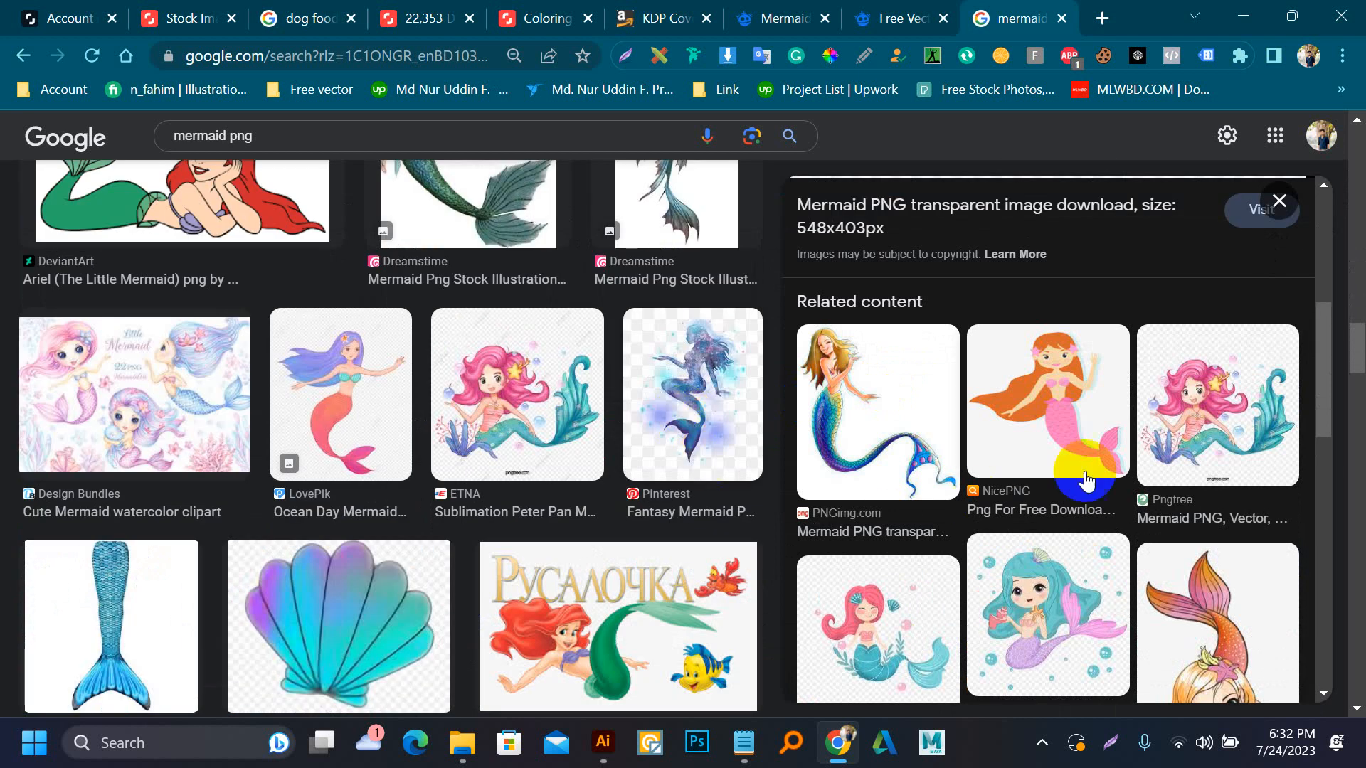
click(1234, 415)
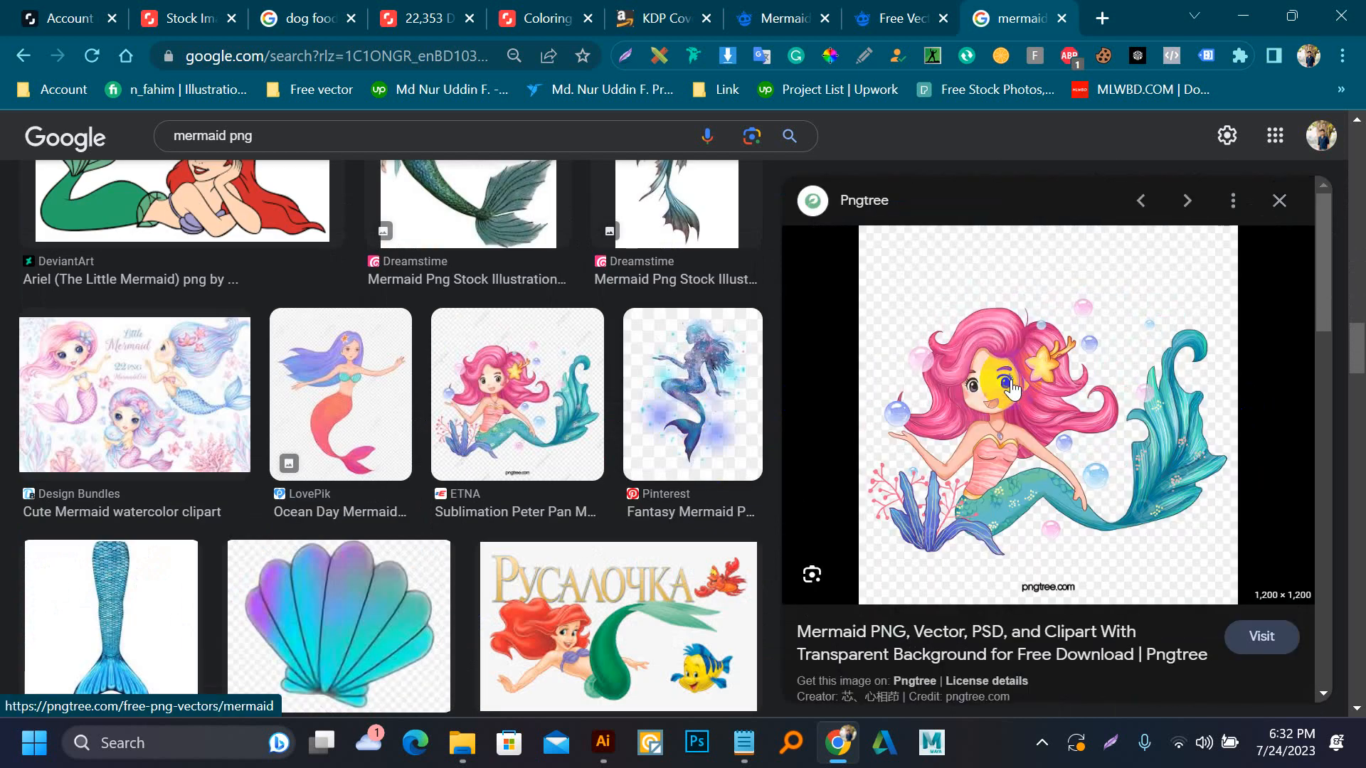
right_click(1014, 371)
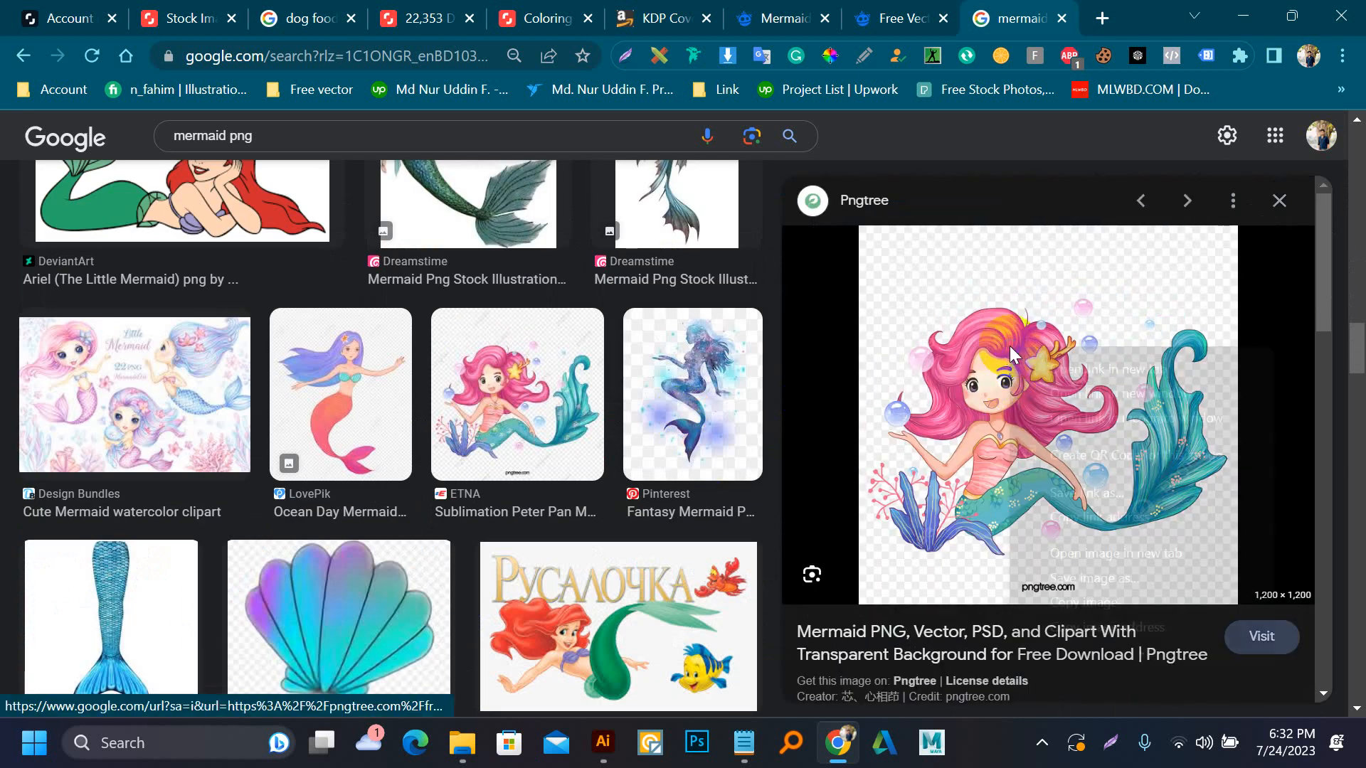
click(1108, 572)
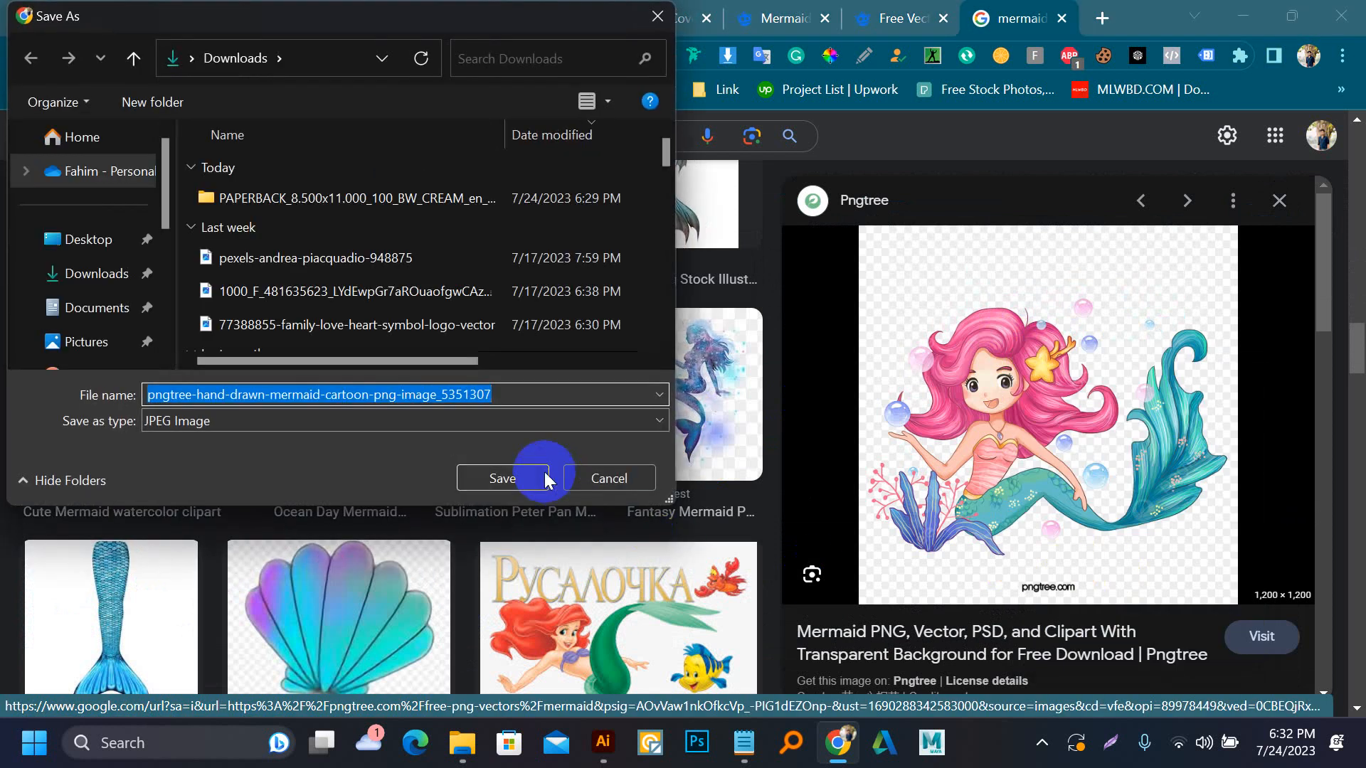
click(593, 477)
Preview the purple-haired underwater mermaid among the image results and open its Pinterest page
scroll(359, 513, down, 10)
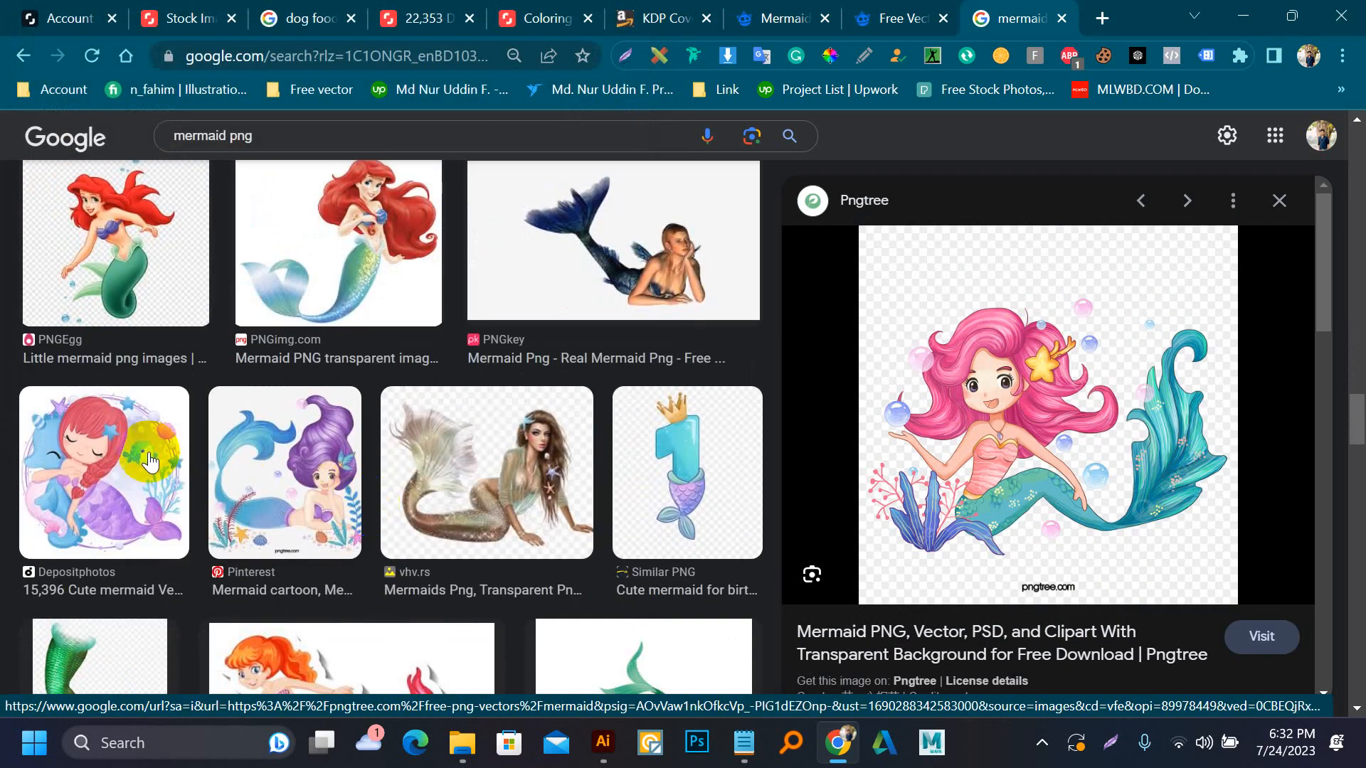
scroll(291, 482, down, 5)
scroll(292, 482, up, 5)
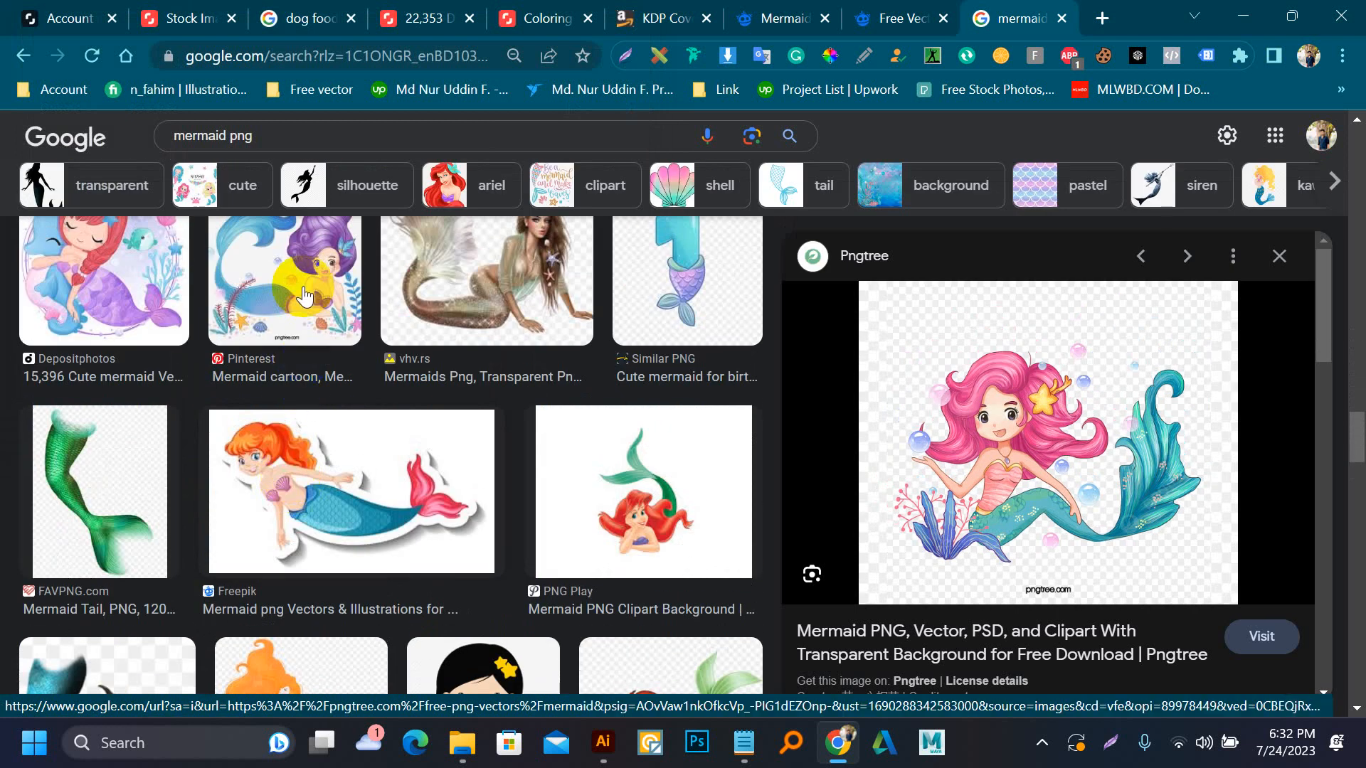
click(284, 334)
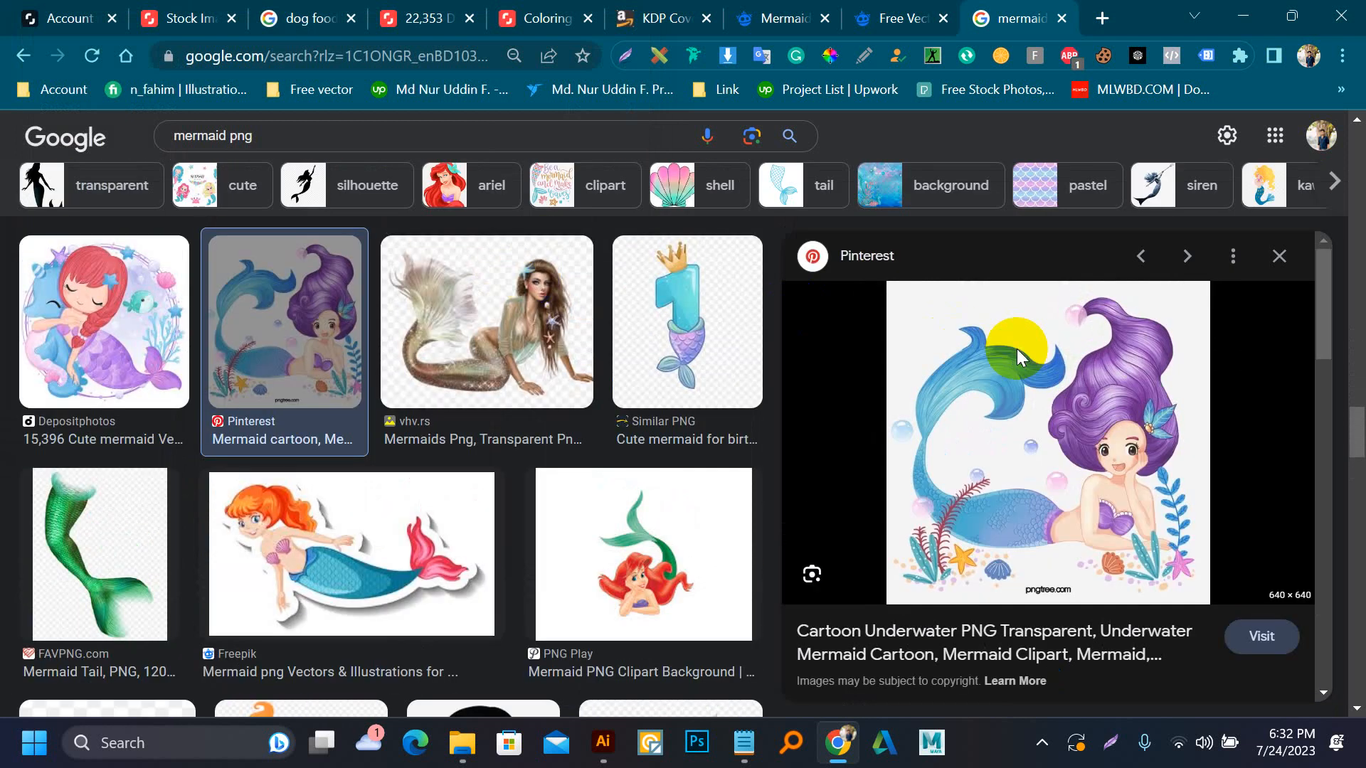
click(1017, 355)
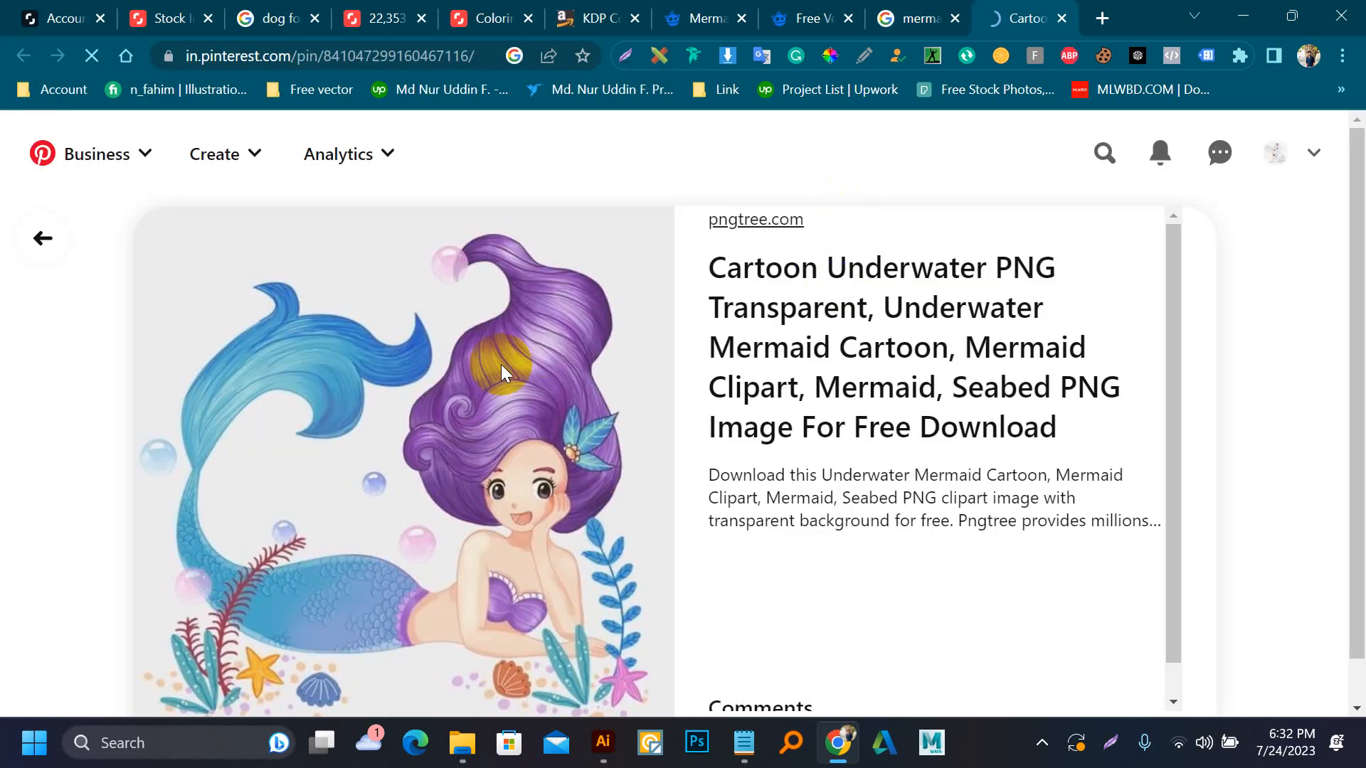
Return to the Google Images results for "mermaid png" and examine more of the mermaid pictures for a cover character
click(914, 18)
scroll(318, 491, down, 5)
scroll(318, 491, down, 4)
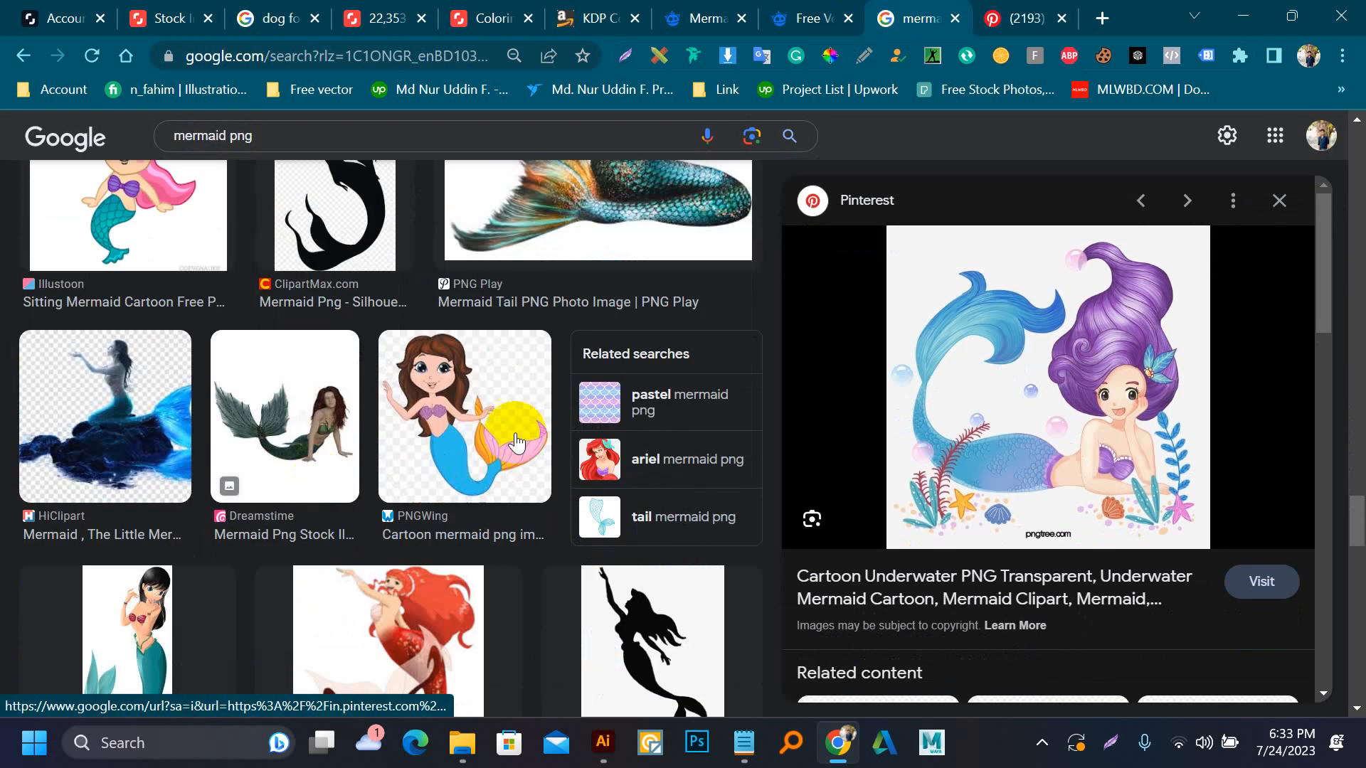
scroll(228, 296, up, 4)
scroll(189, 436, down, 4)
scroll(422, 461, down, 5)
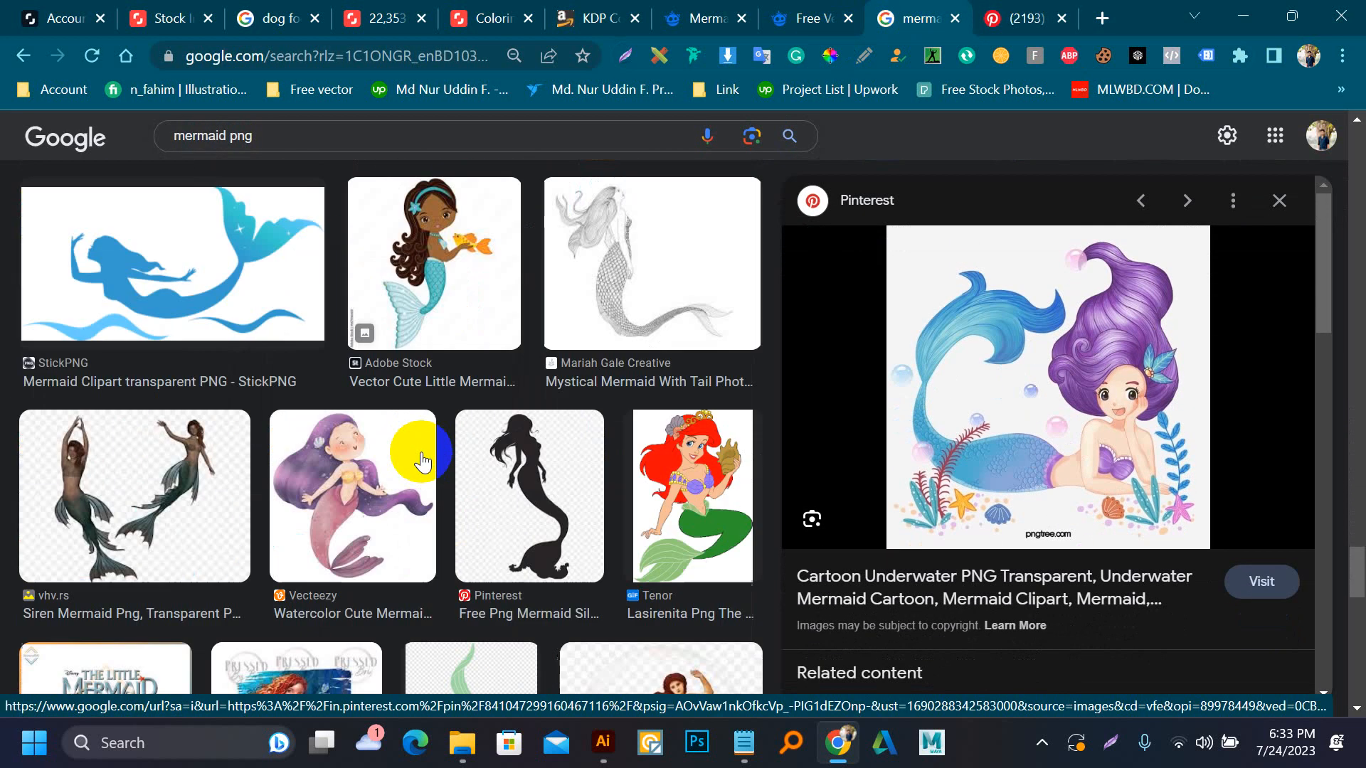
Open all-free-download.com's free vectors page in a new tab and search it for "mermaid"
click(1100, 19)
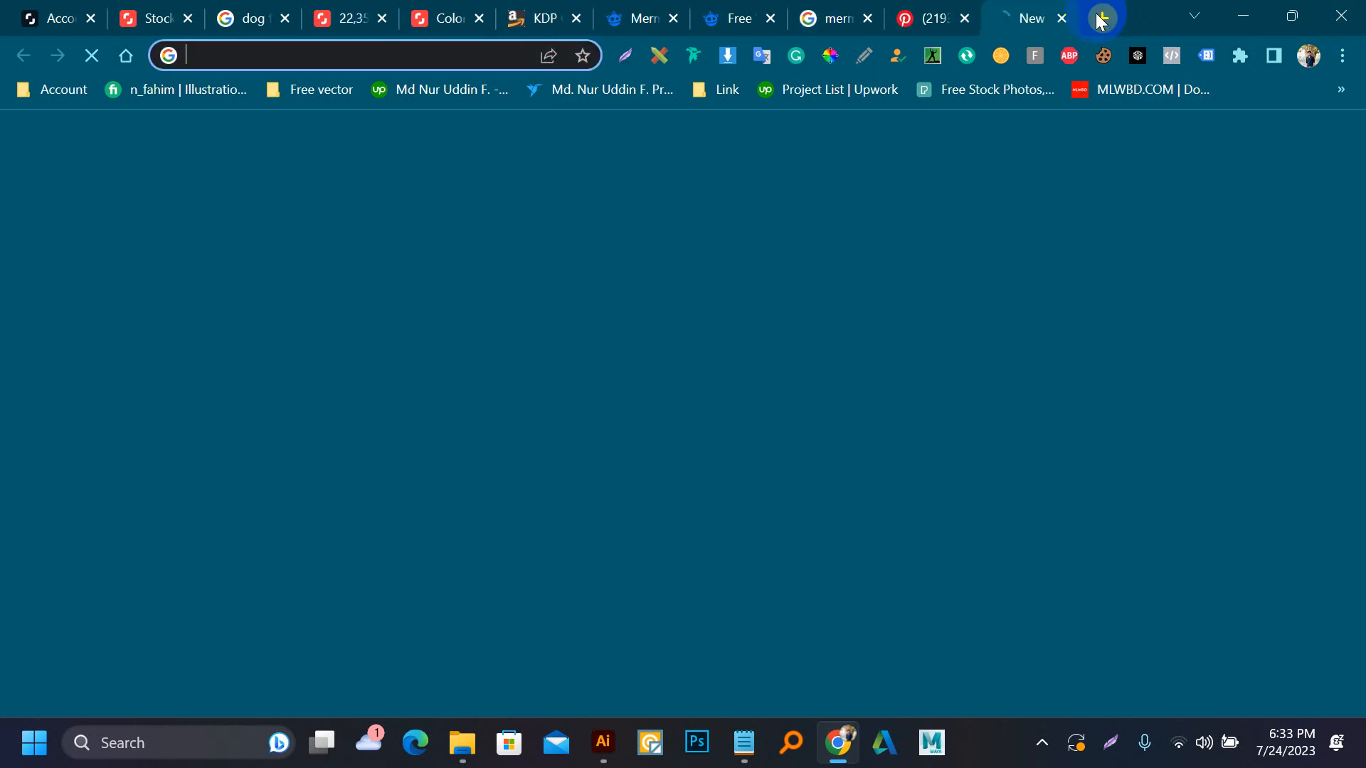
text(al)
key(Return)
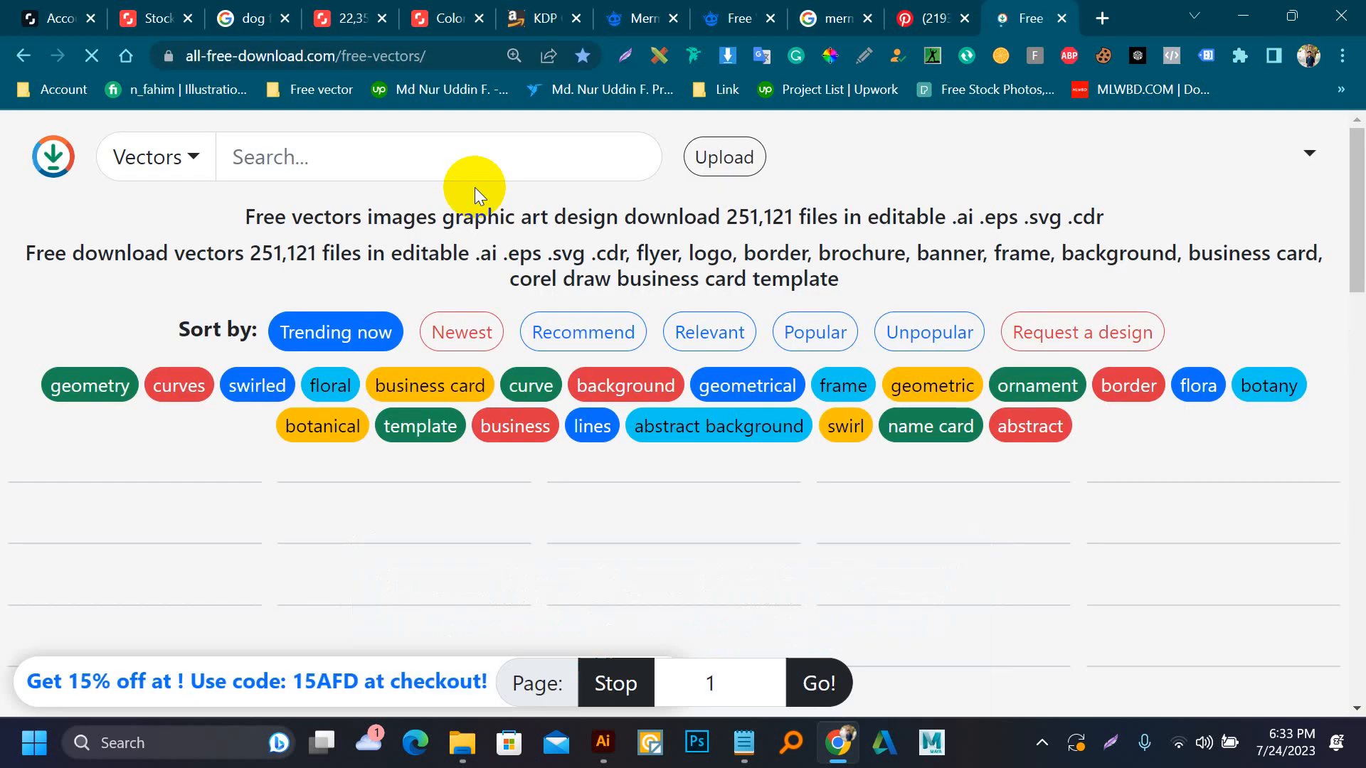
click(306, 175)
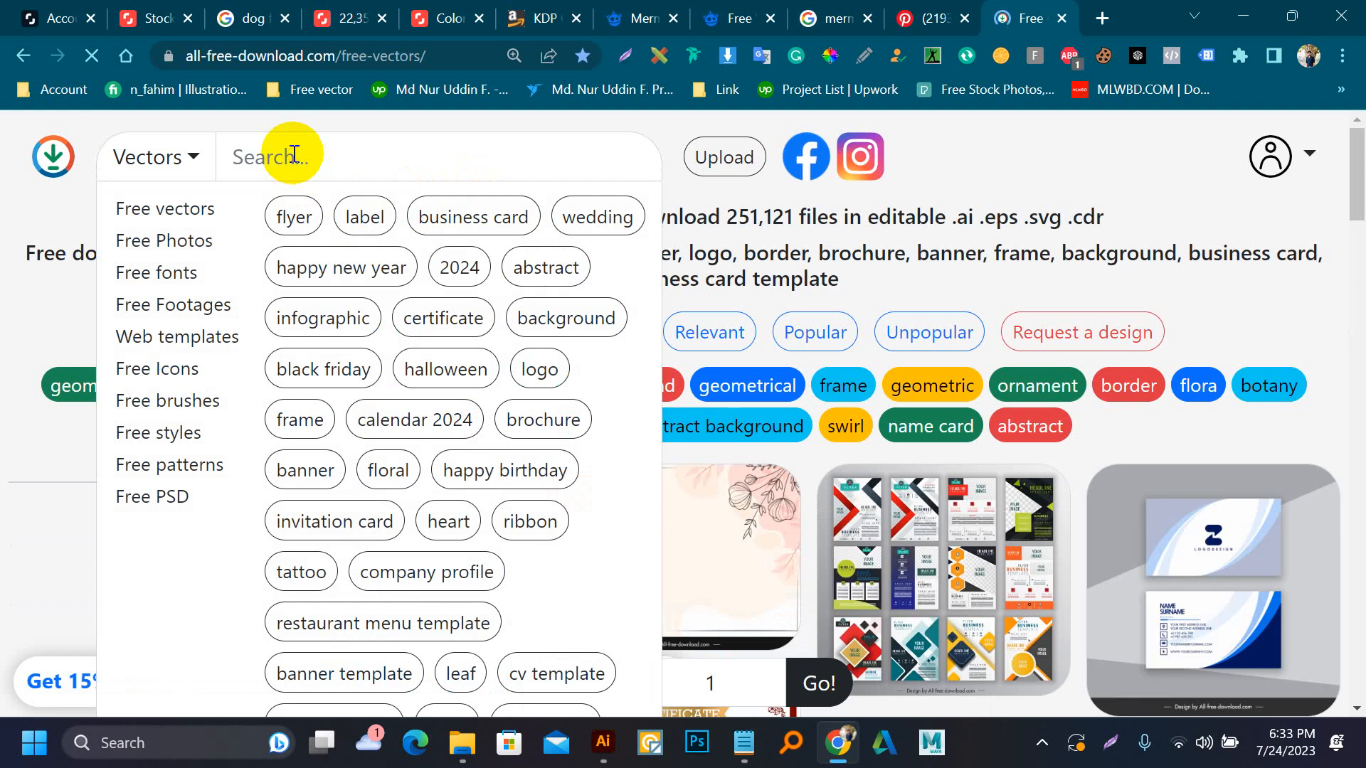
text(mer)
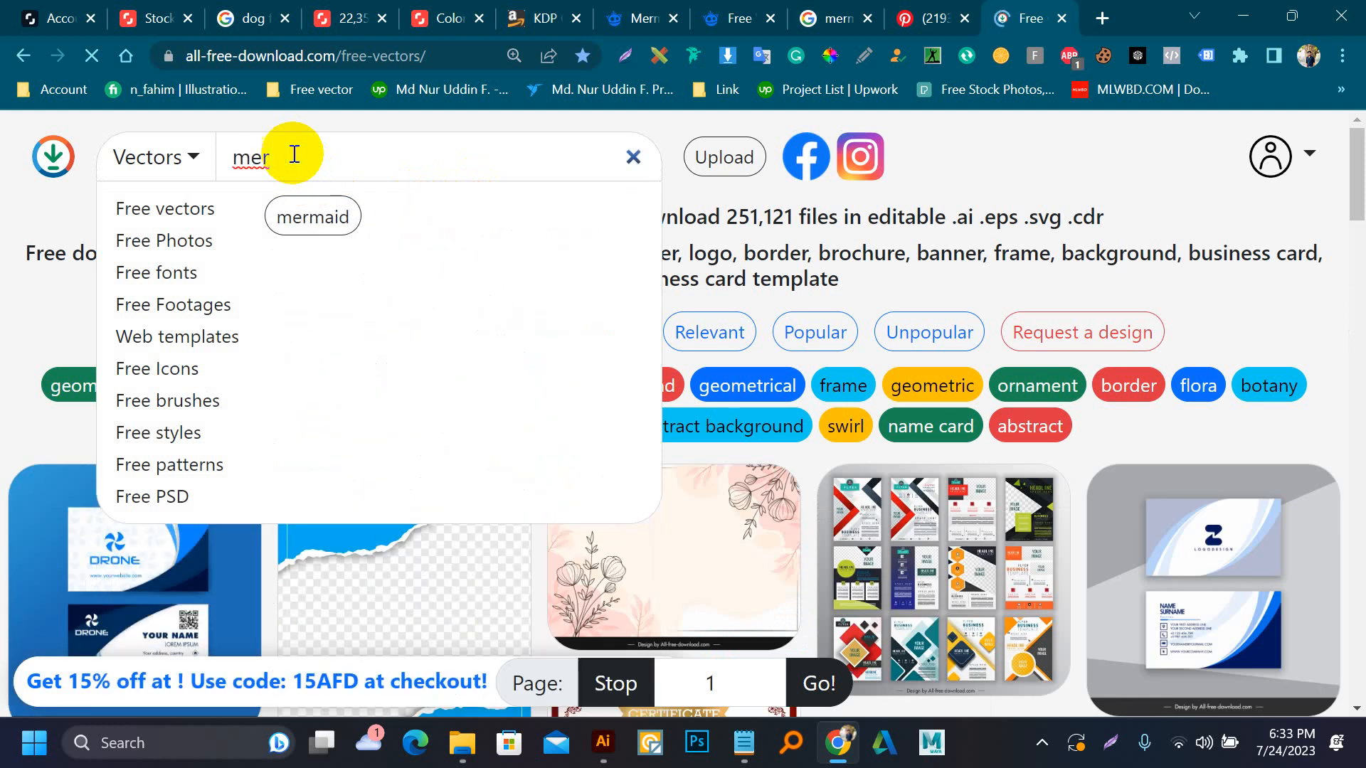
key(Return)
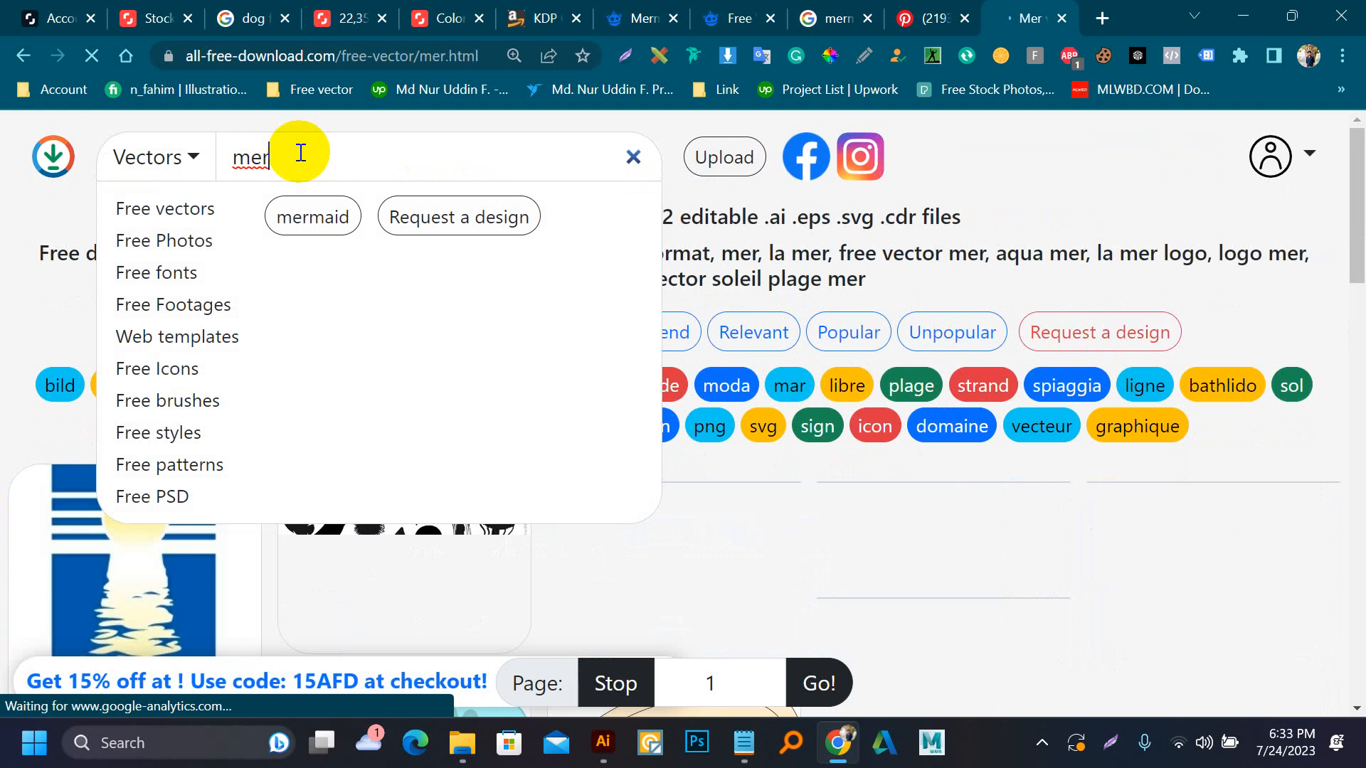
text(maid)
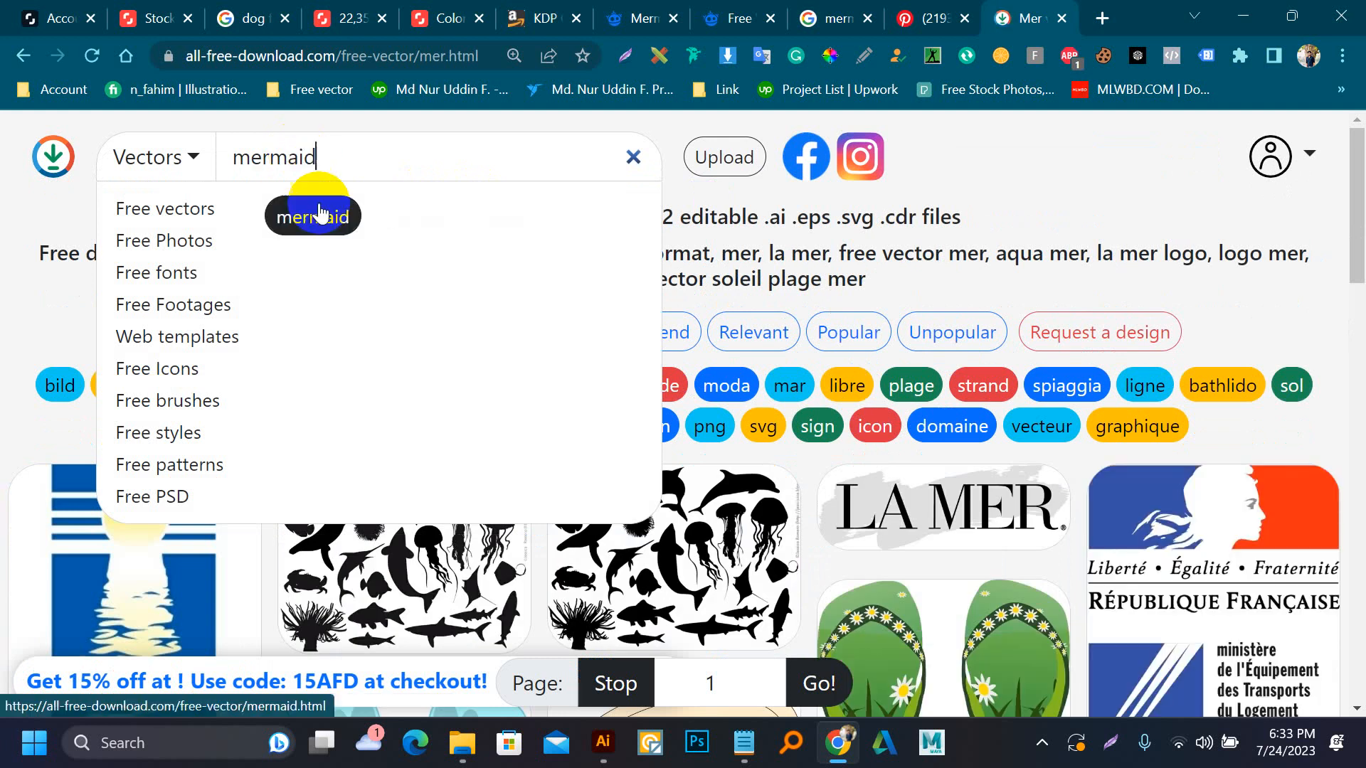
click(319, 215)
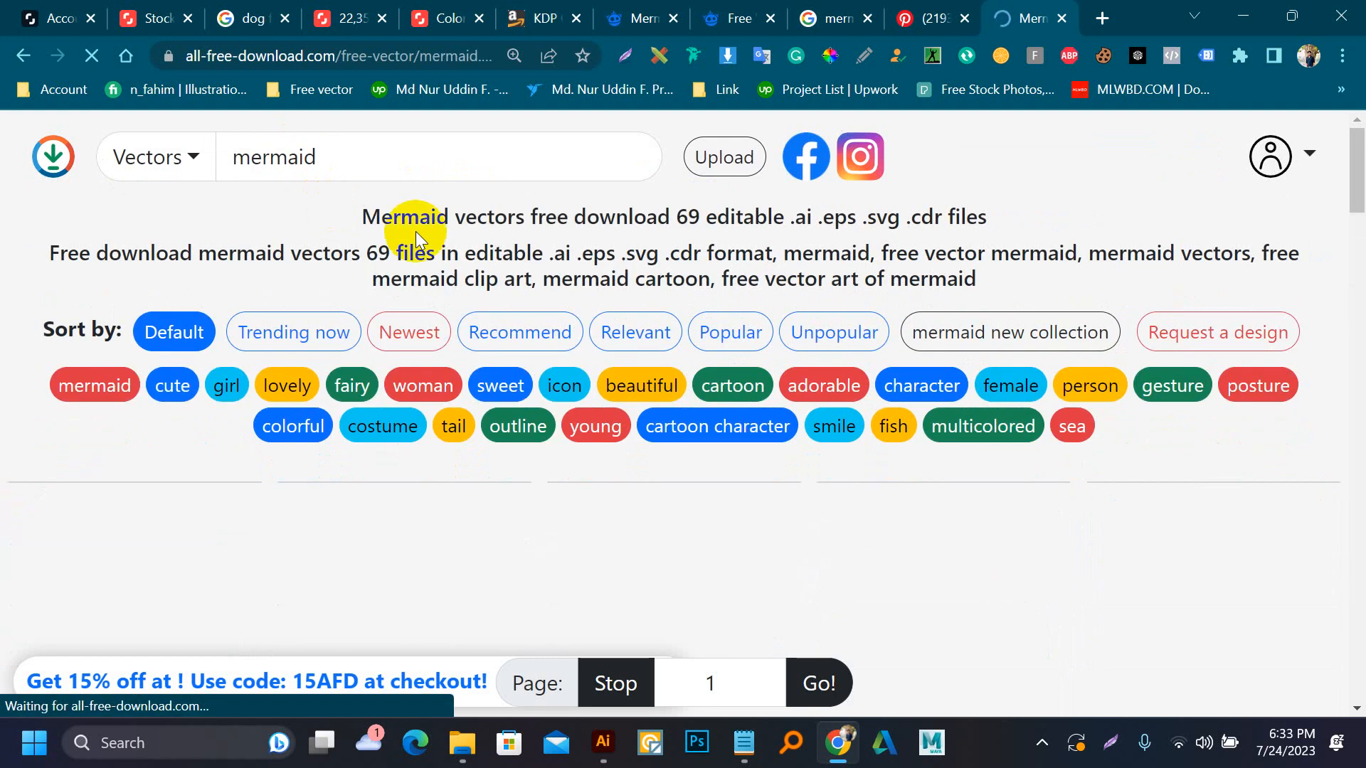
Find the vector set of four mermaids with blue, green and pink tails and start its download
scroll(427, 235, down, 3)
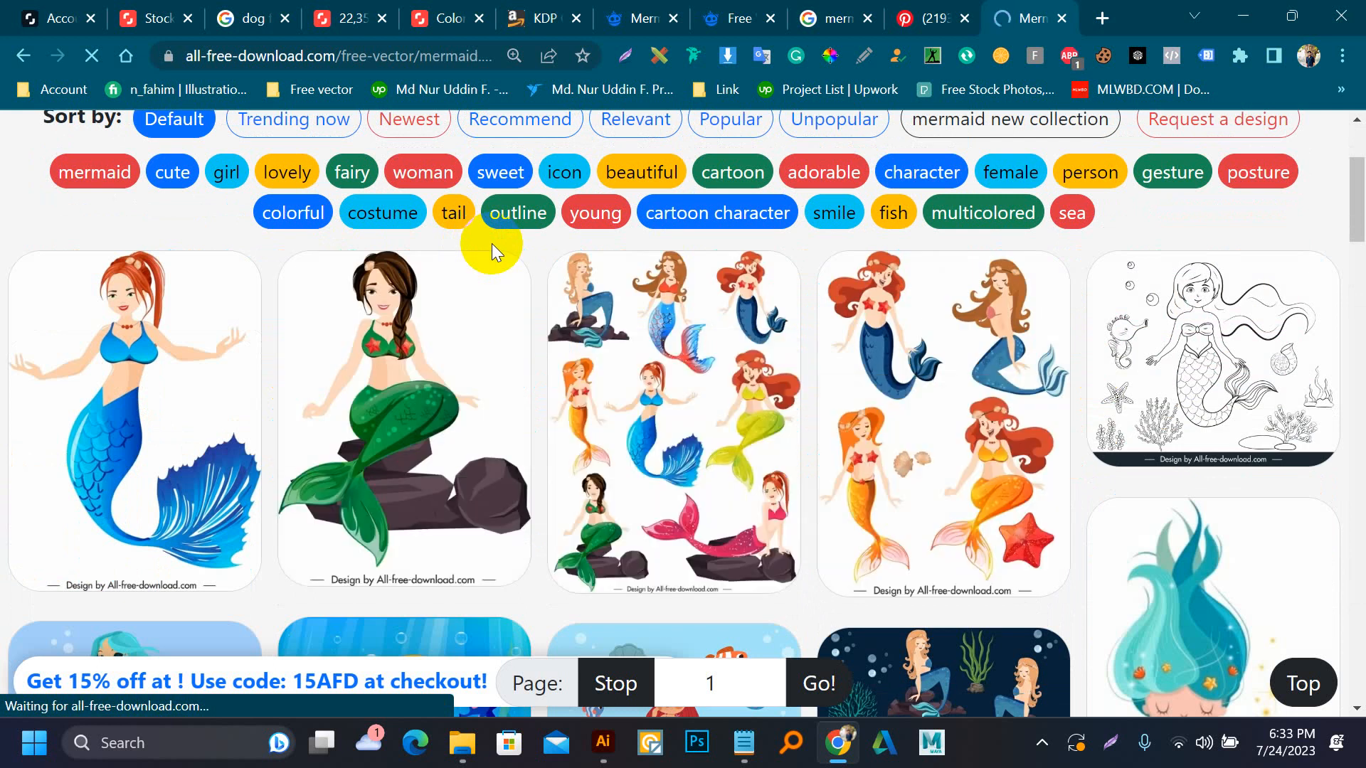
scroll(492, 243, down, 5)
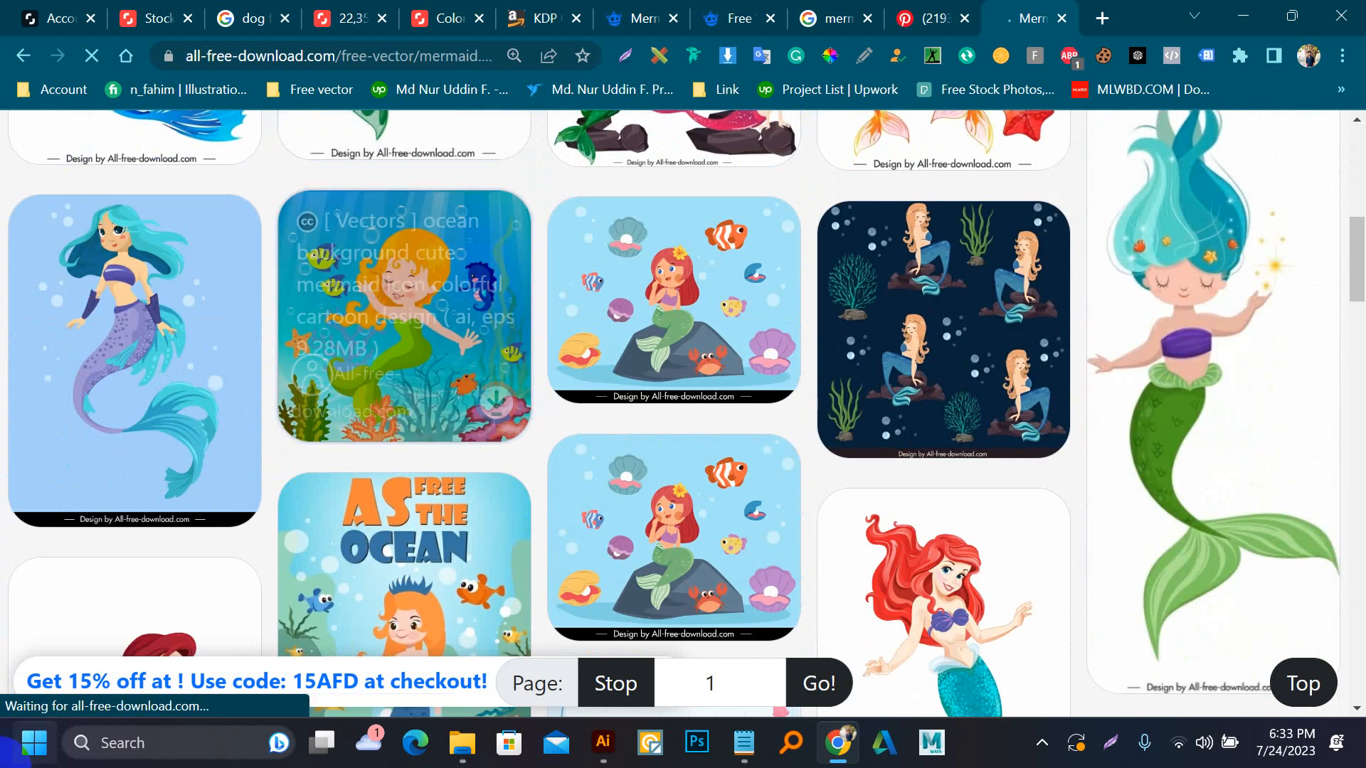
scroll(730, 335, down, 5)
scroll(729, 336, down, 3)
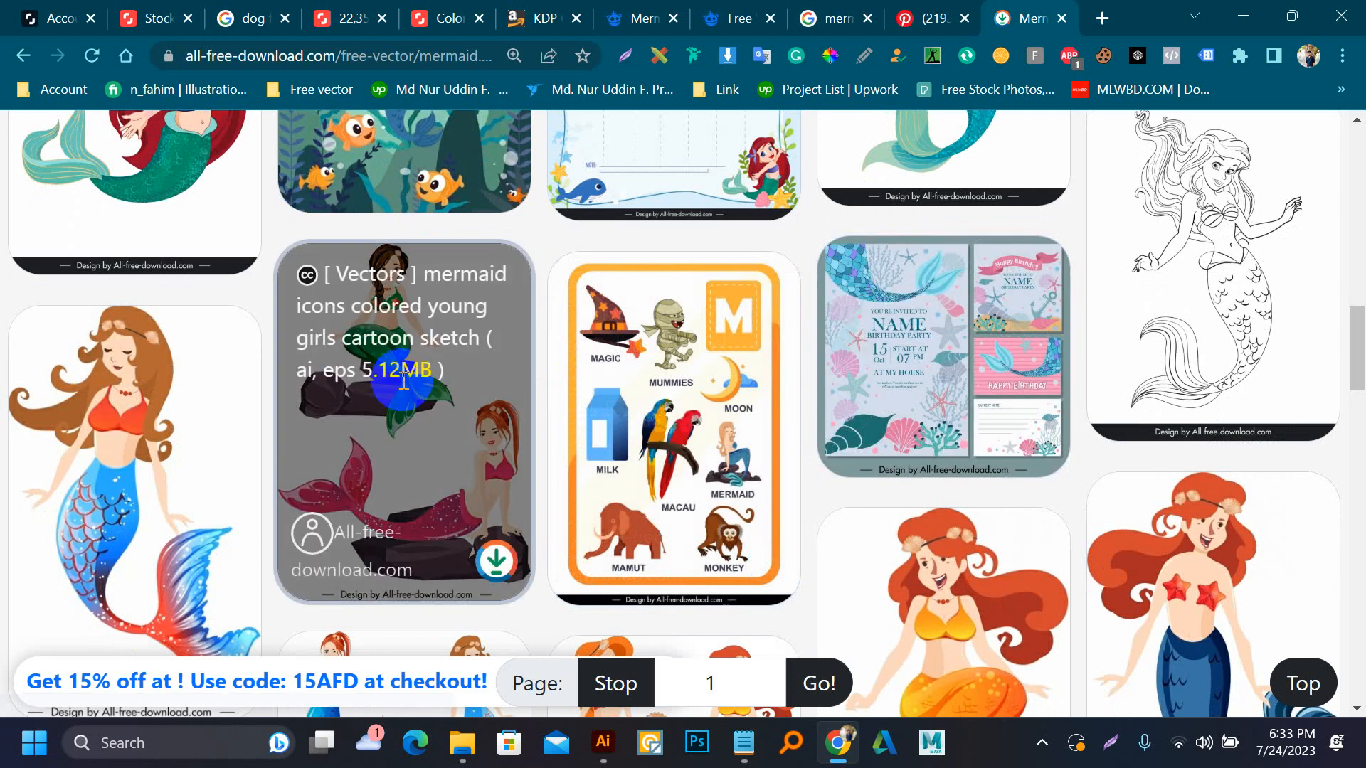
scroll(782, 235, down, 6)
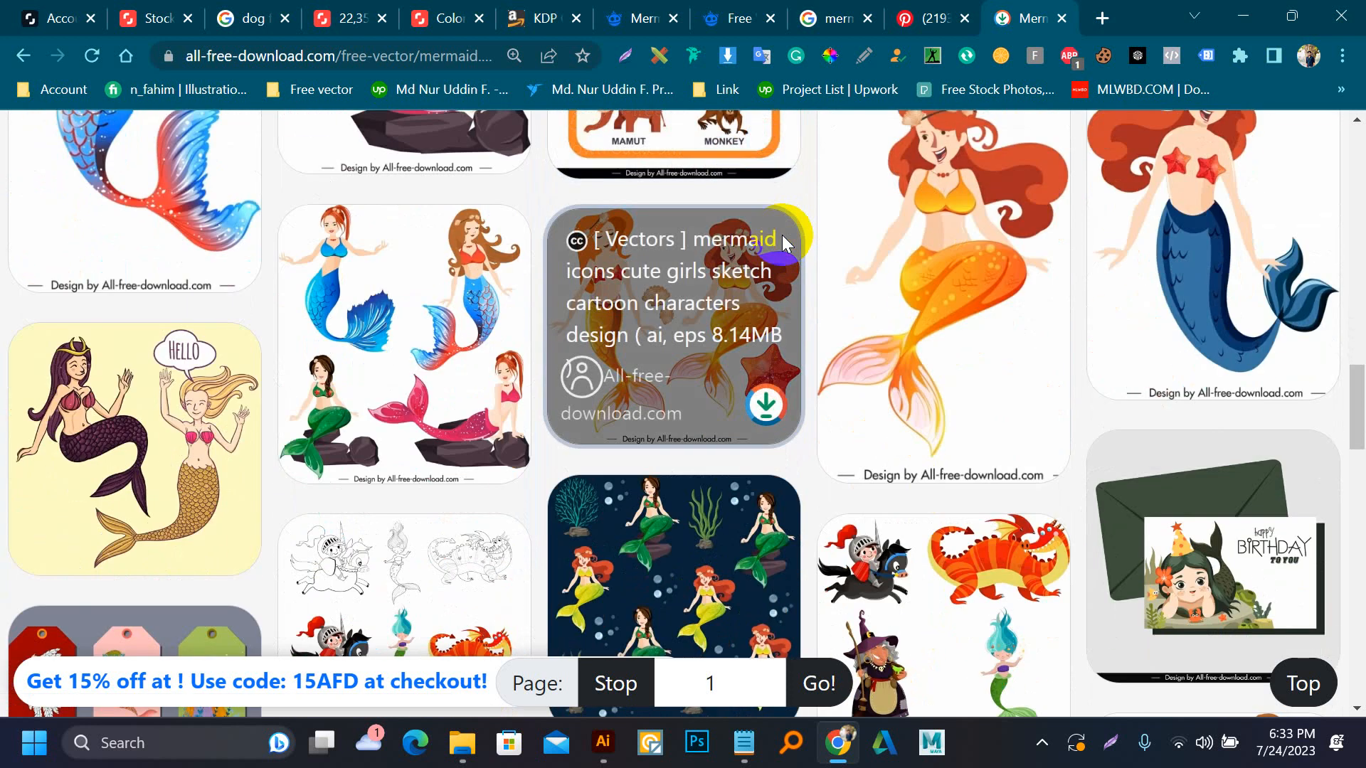
click(502, 434)
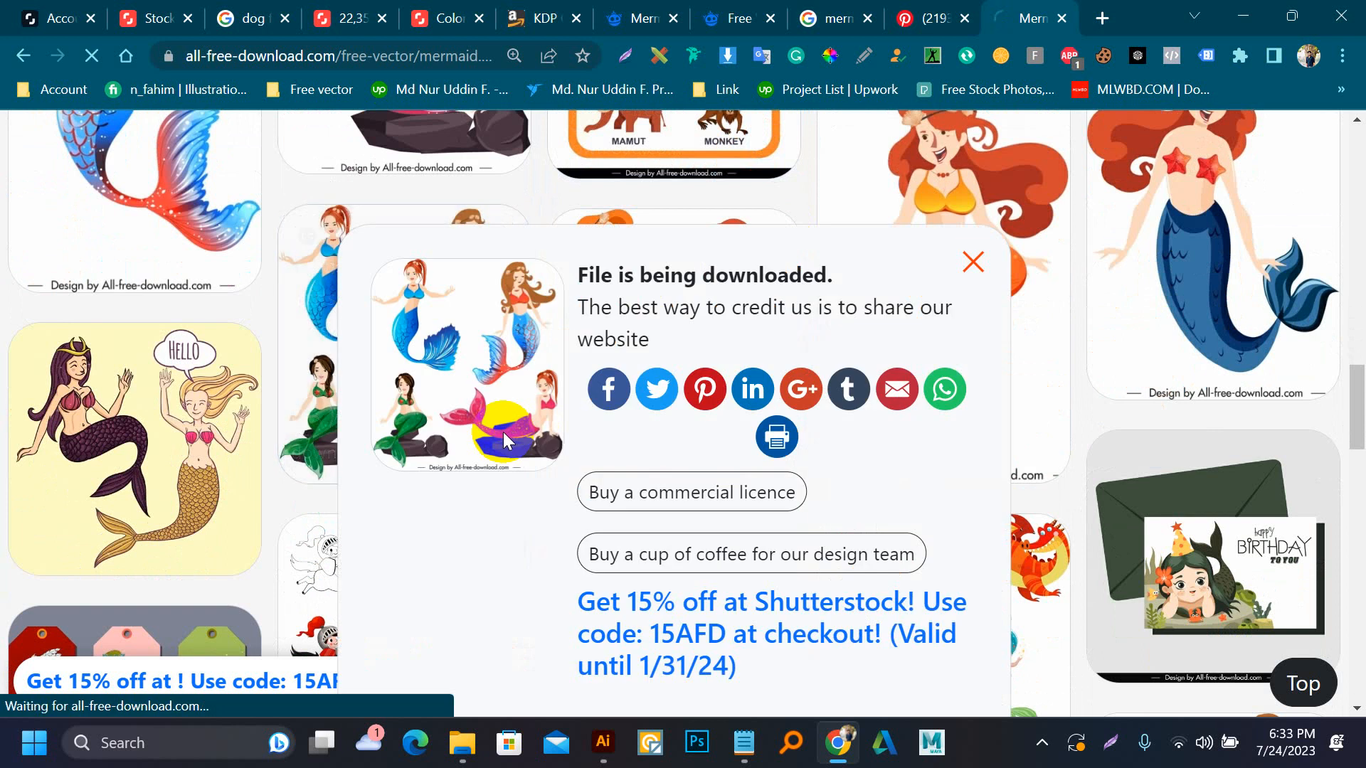
click(970, 265)
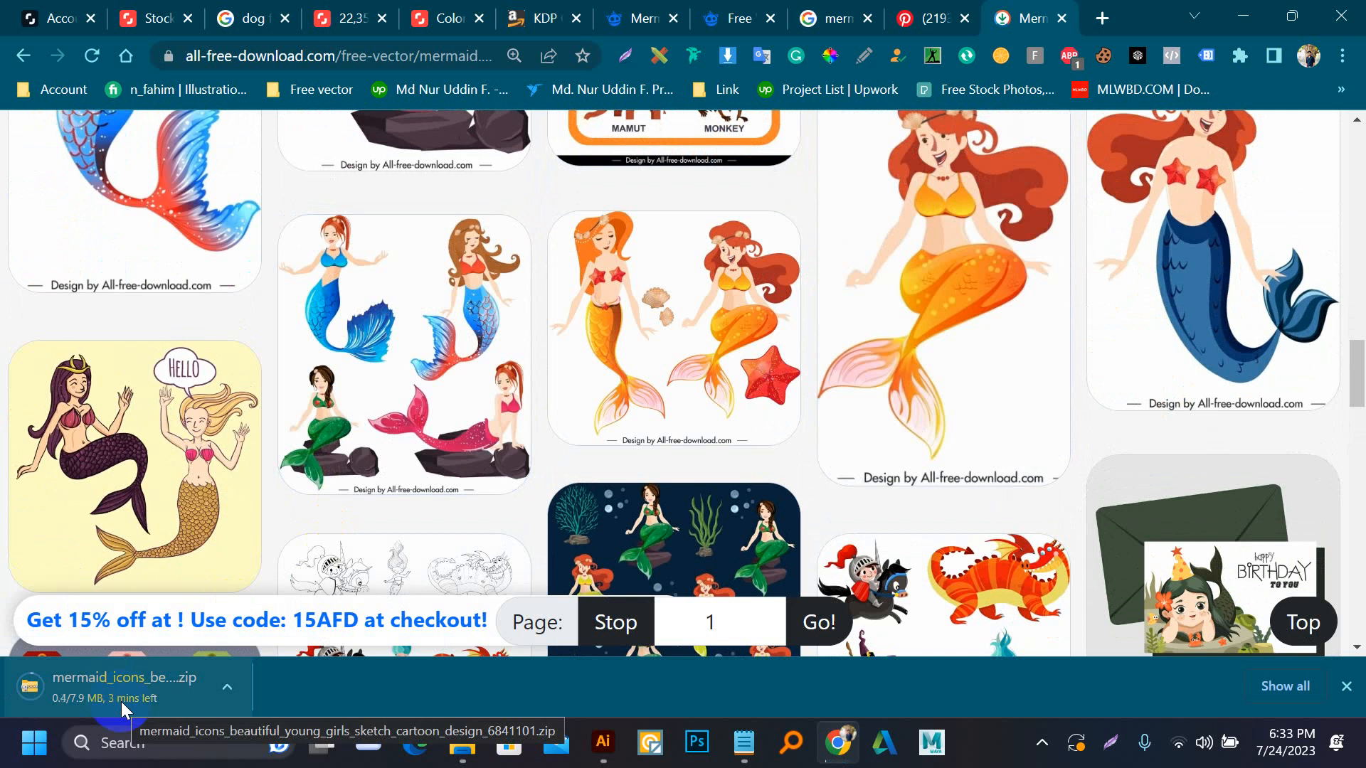
Switch the computer's Wi-Fi connection to the Alpha Academy network
click(1195, 745)
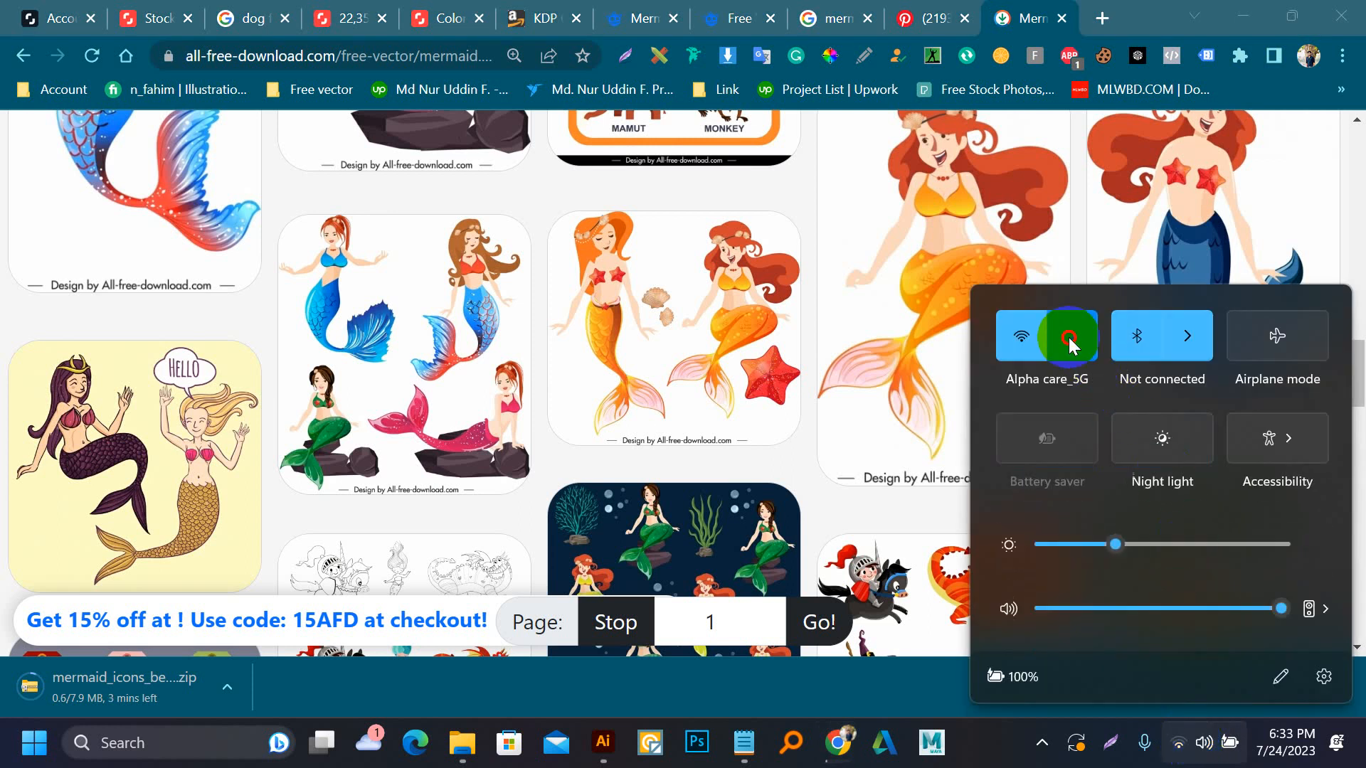
click(1068, 337)
click(1073, 463)
click(1229, 515)
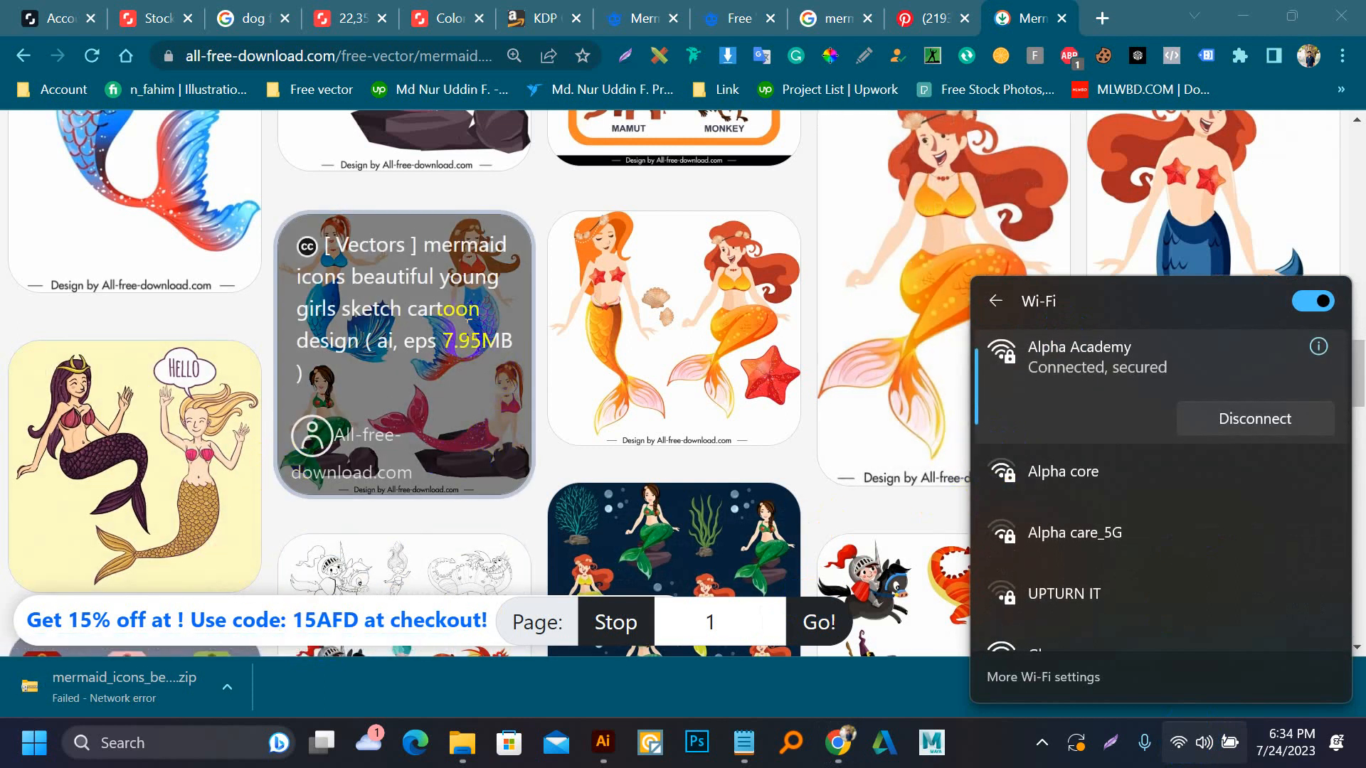
Open the four-mermaid vector set's own page and start its download again
click(381, 396)
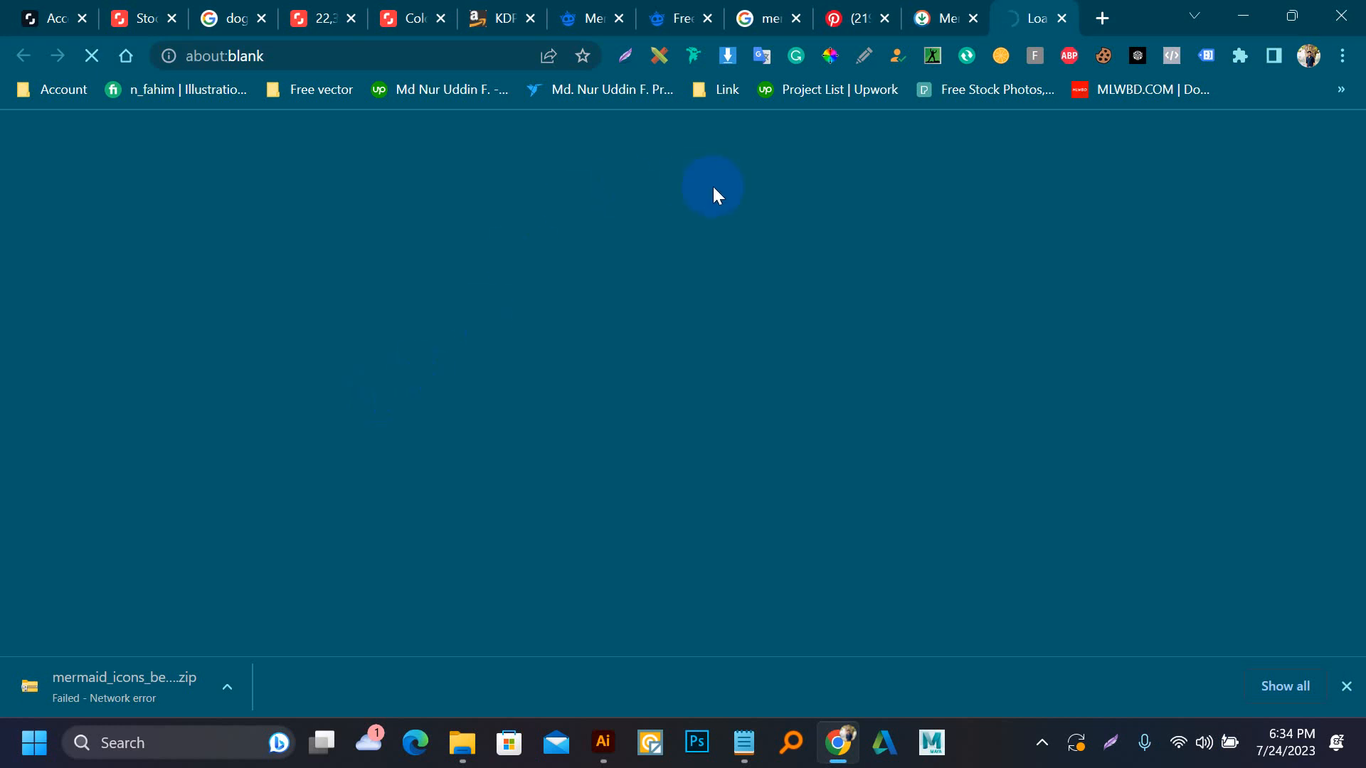
scroll(561, 377, down, 9)
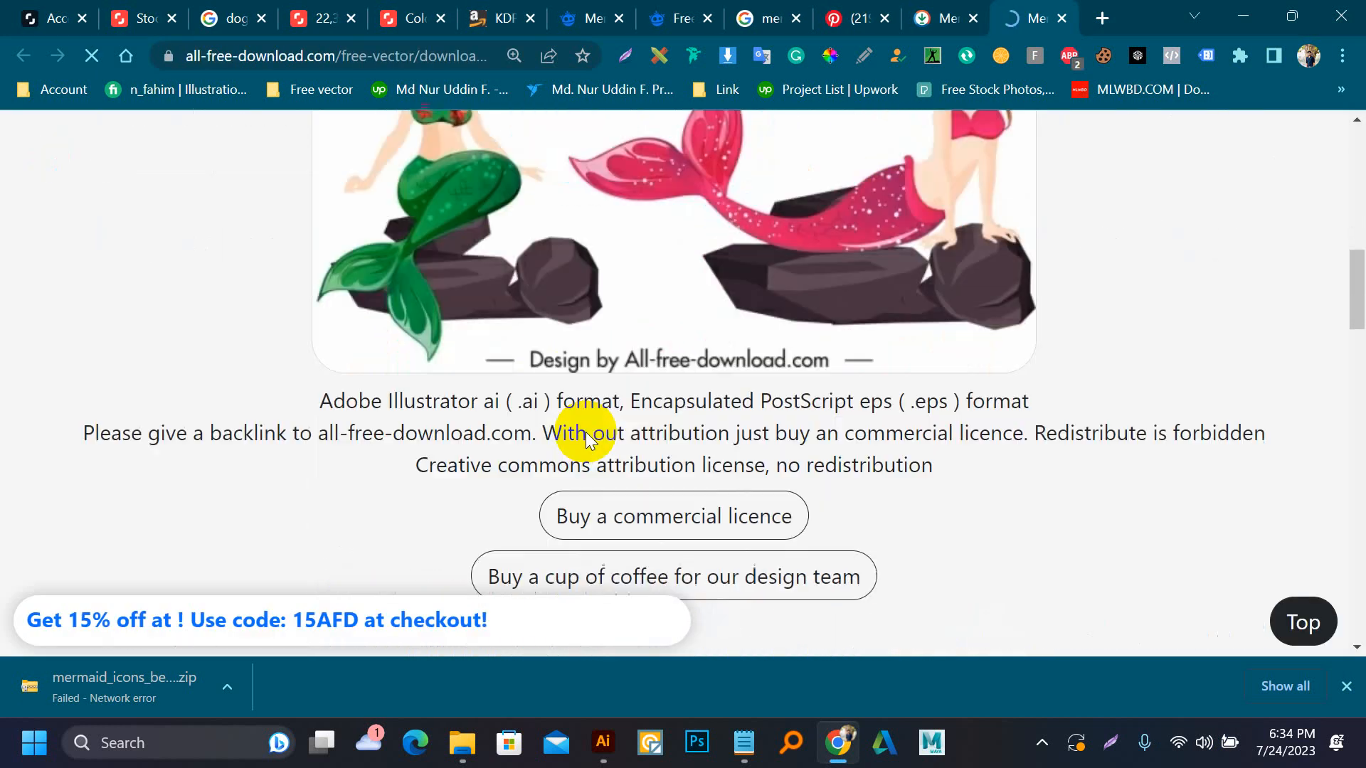
scroll(631, 493, down, 6)
click(694, 273)
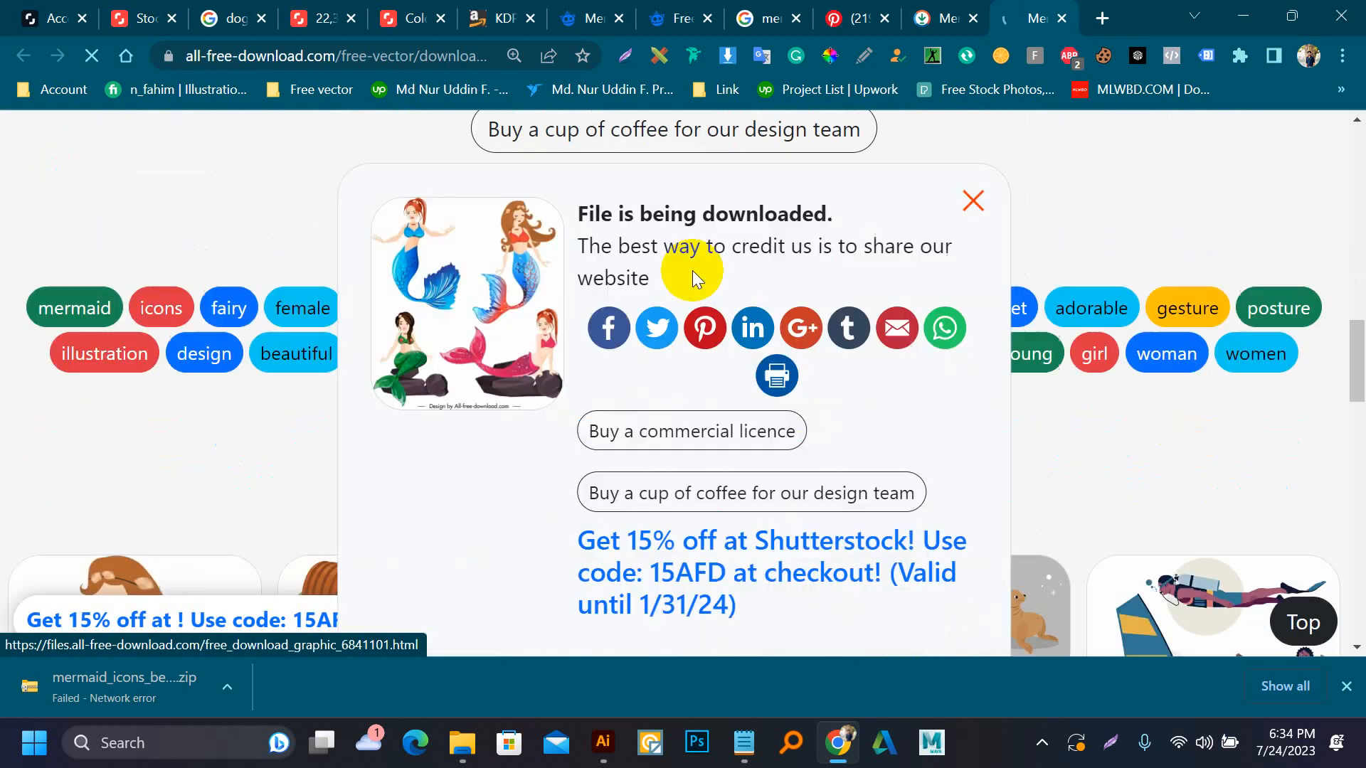
click(974, 200)
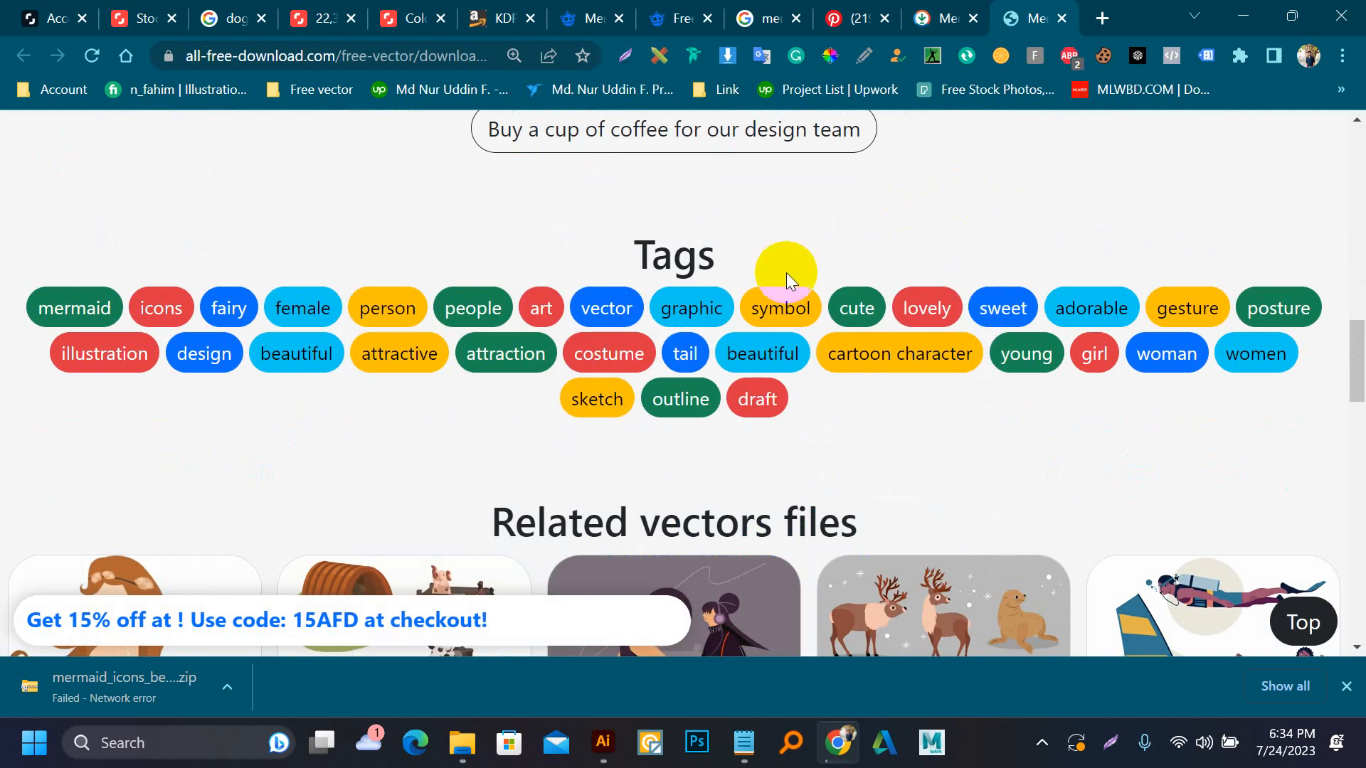
scroll(610, 373, up, 3)
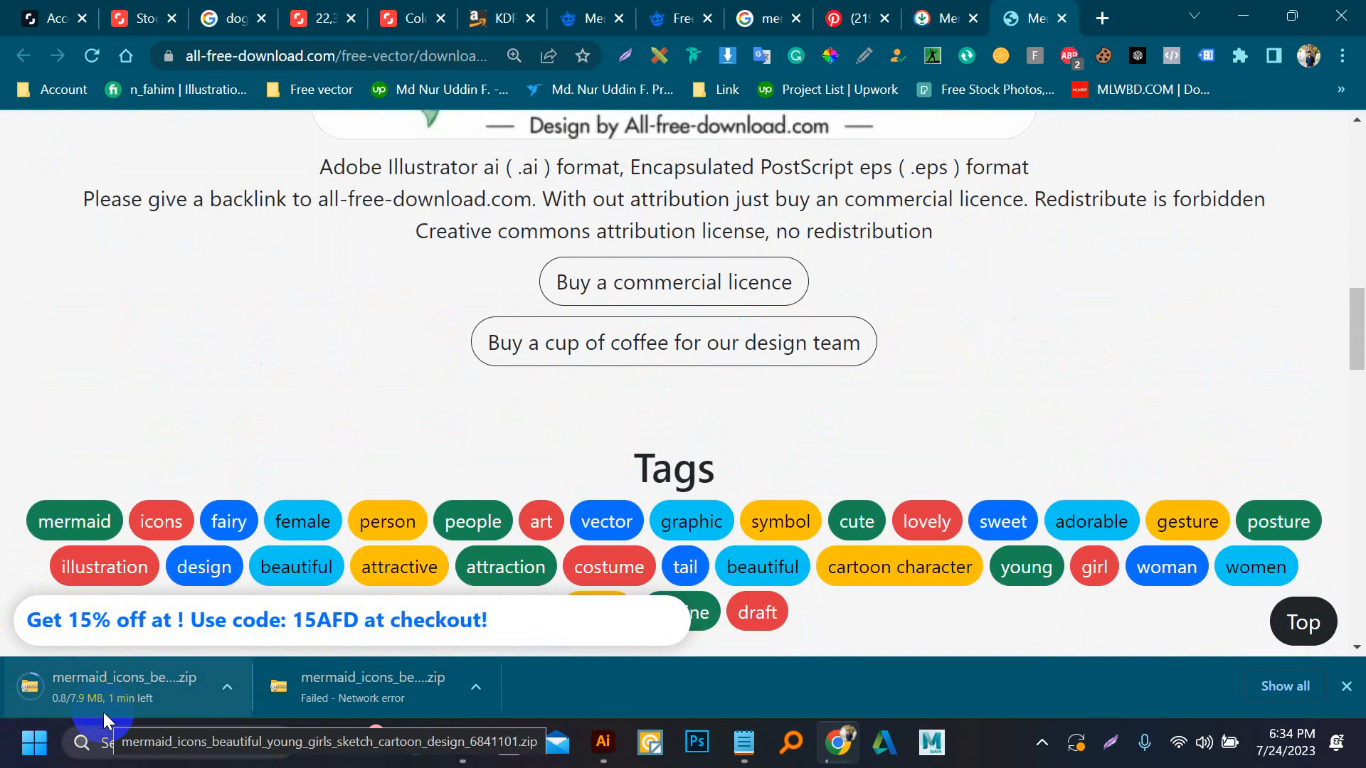
Return to the Google Images search and change the query to "mermaid cartoon"
click(930, 10)
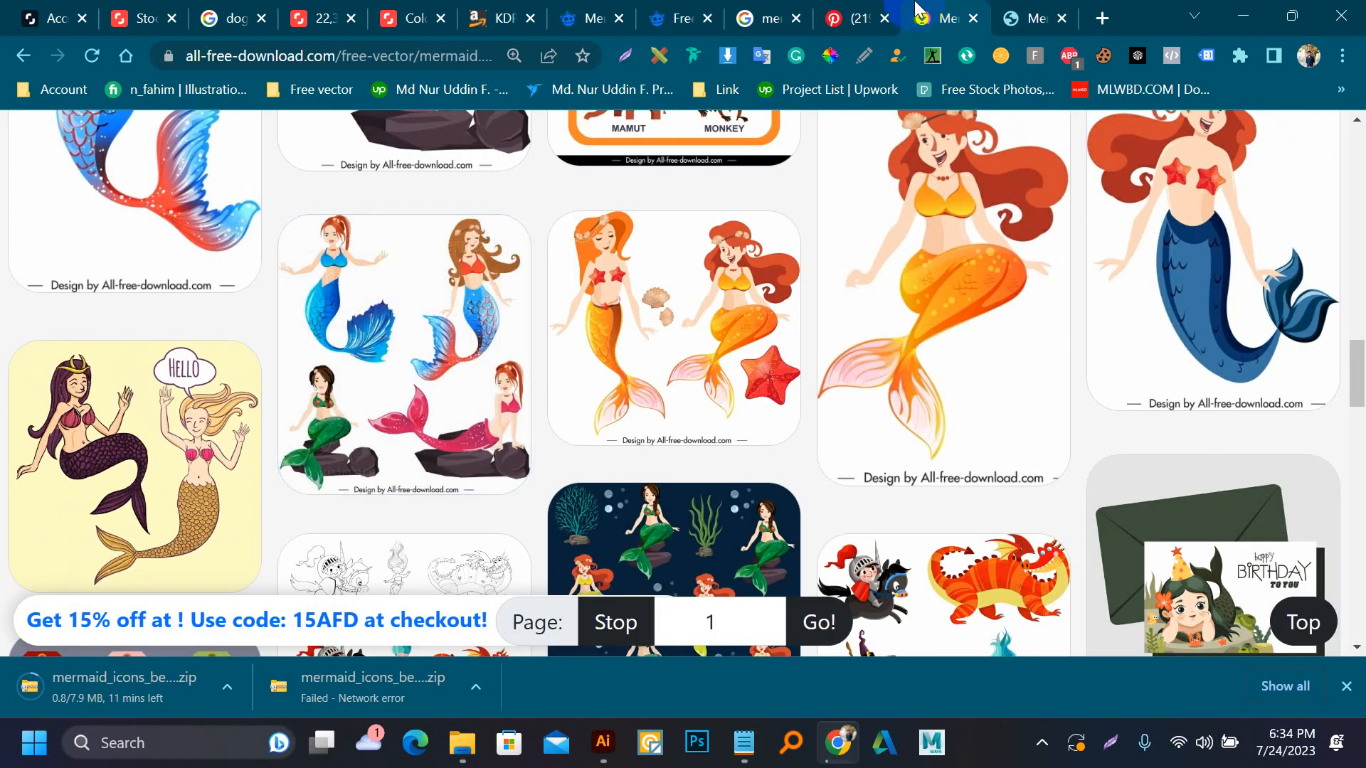
click(788, 8)
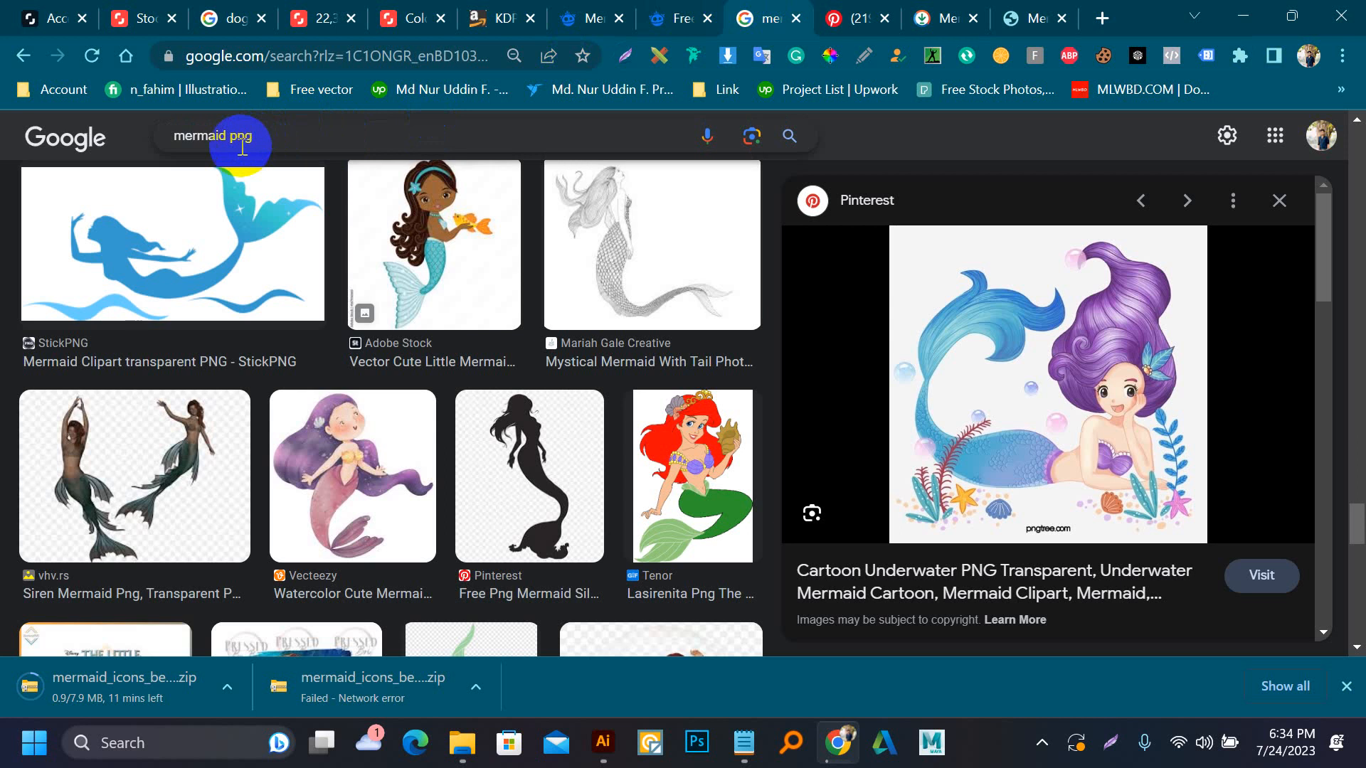
drag(225, 133, 276, 135)
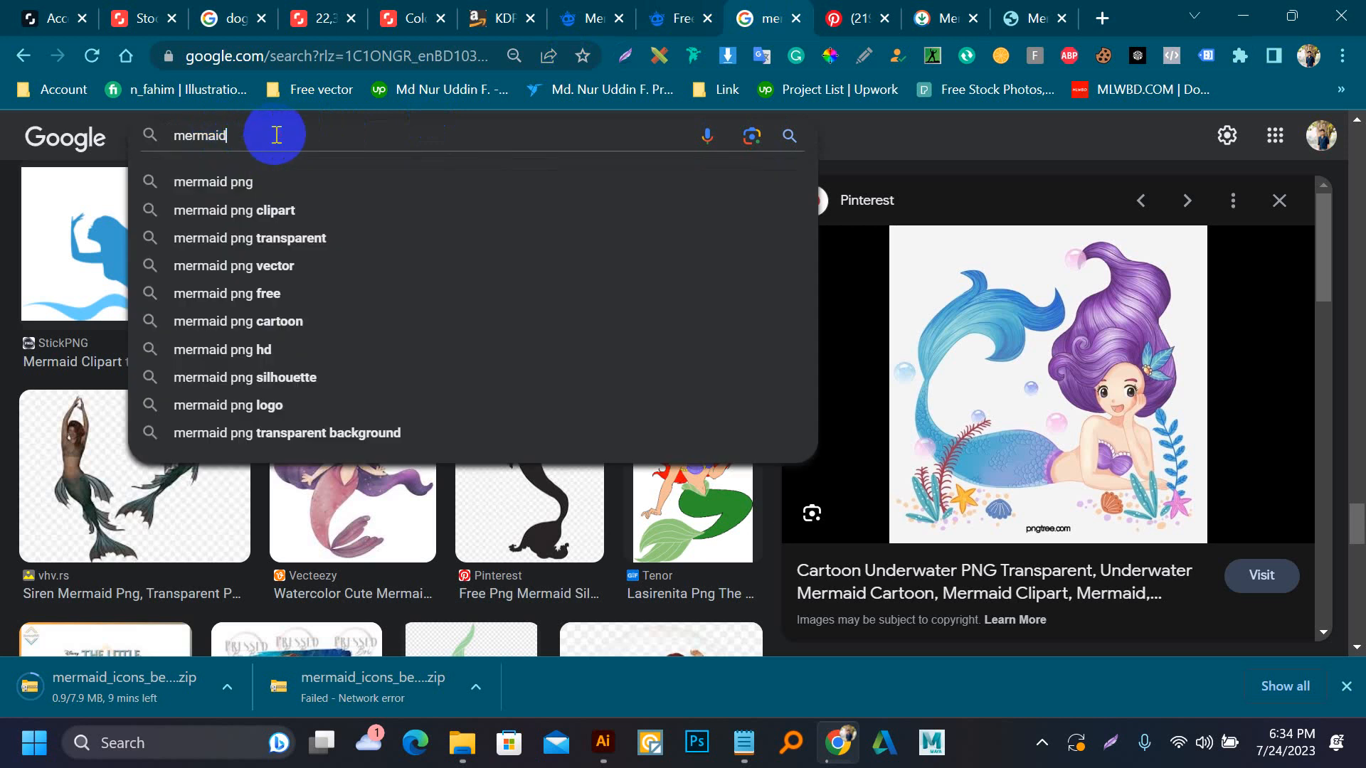
key(Return)
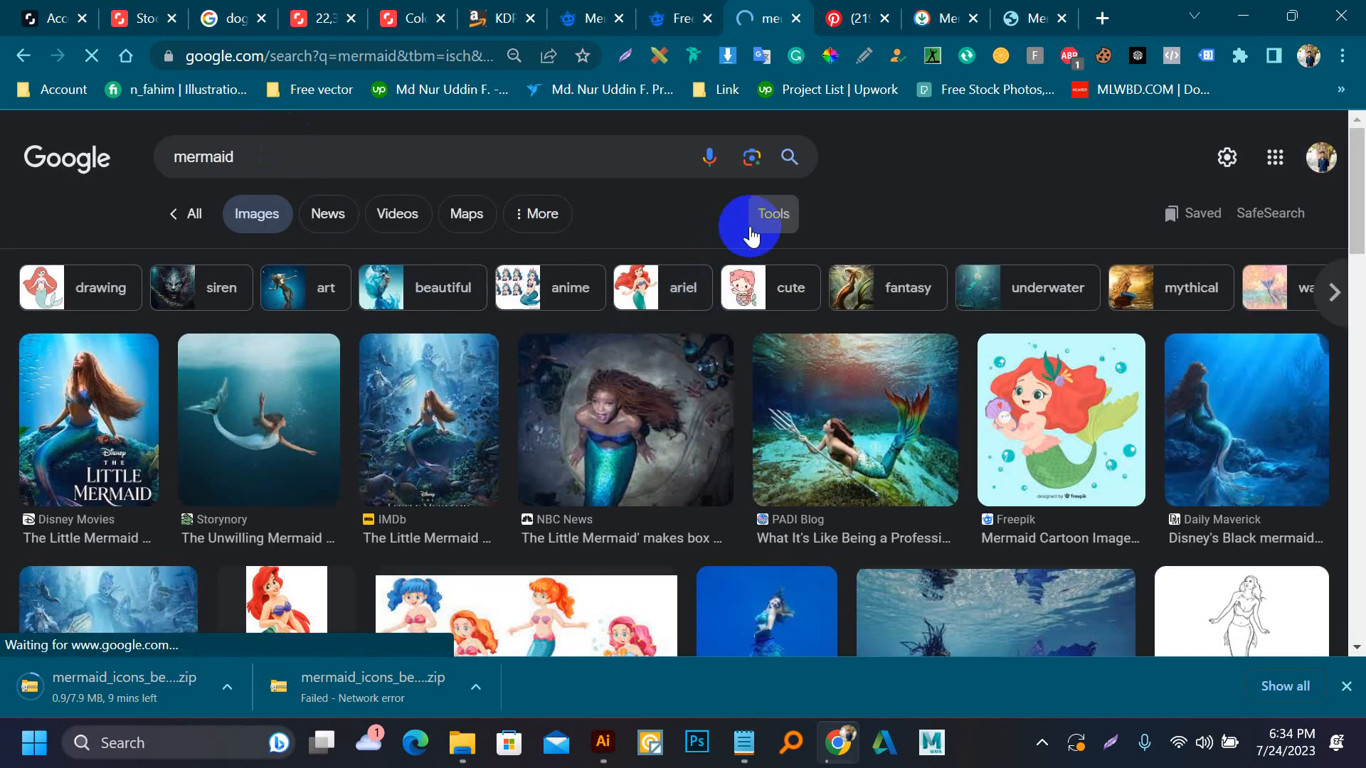
click(370, 154)
text(ca)
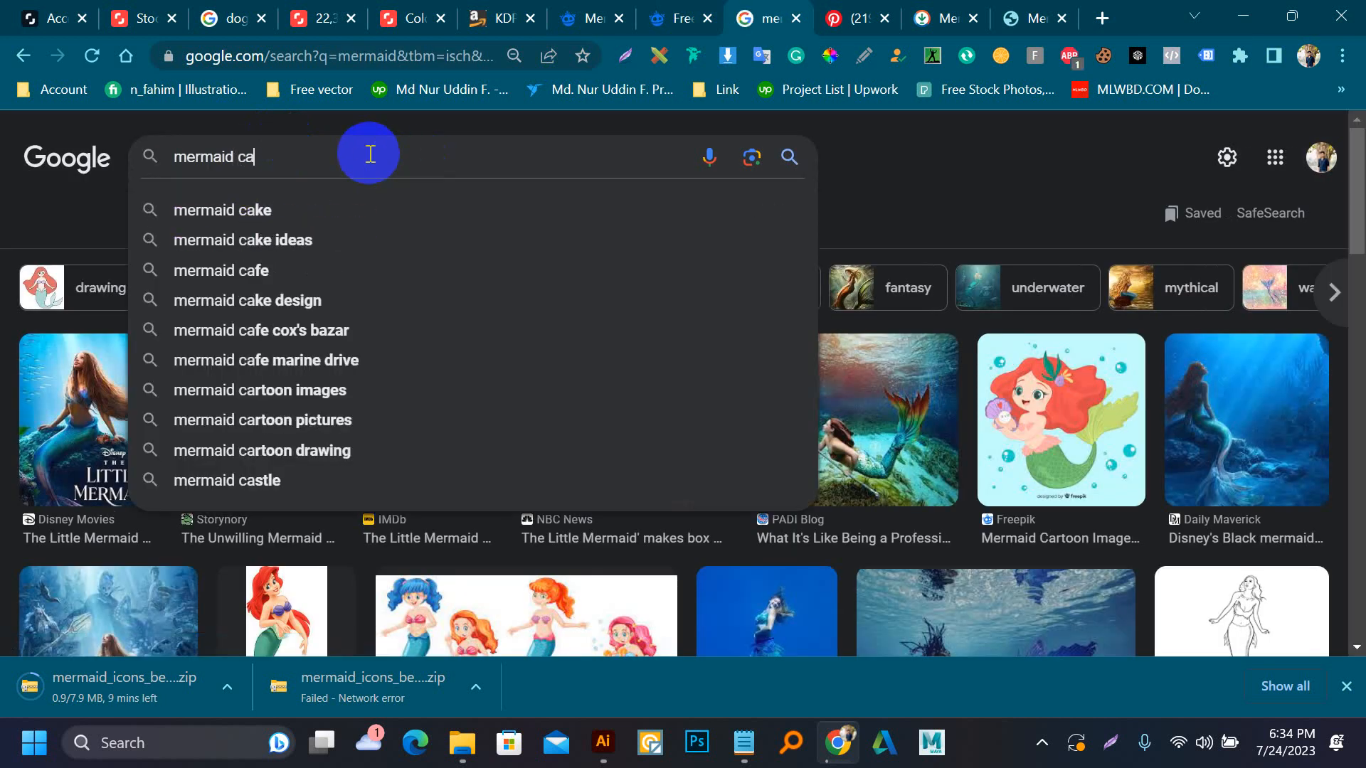
text(rtoo)
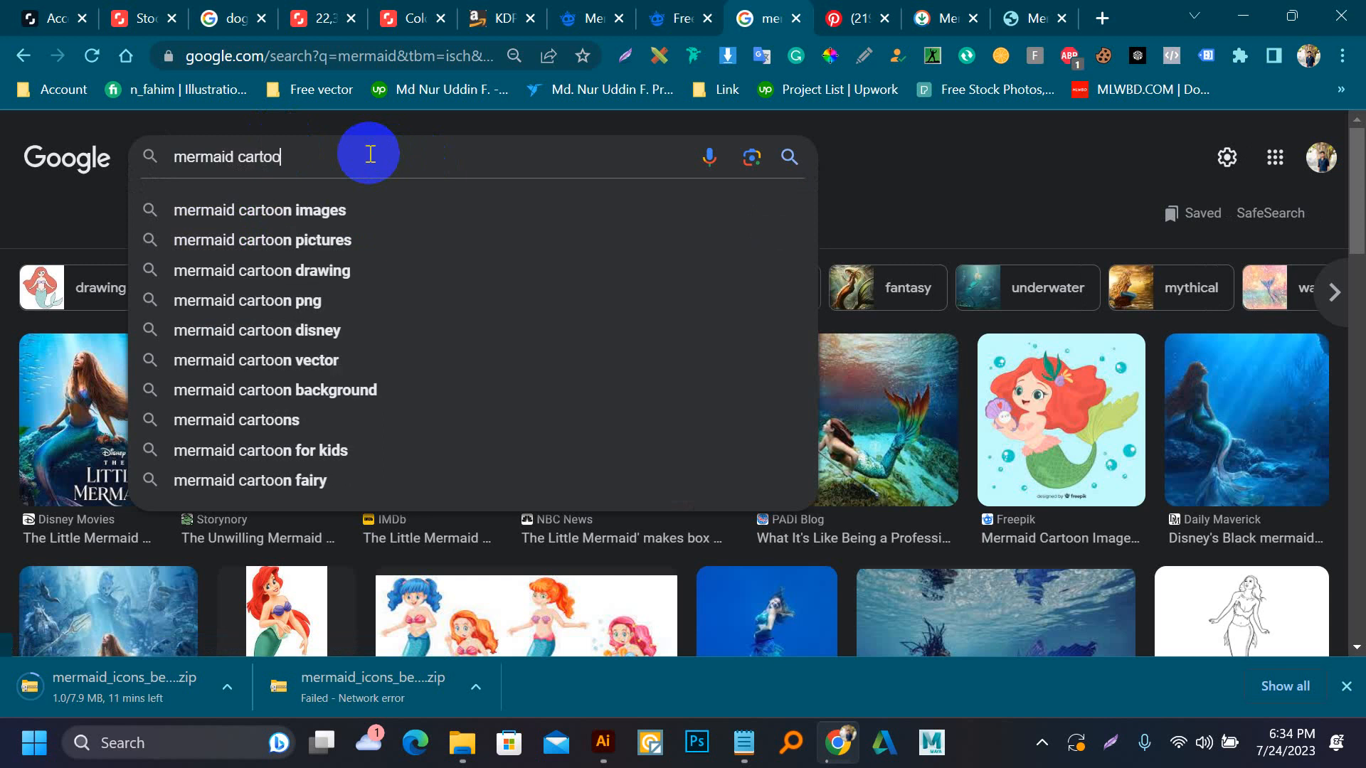
text(n)
key(Return)
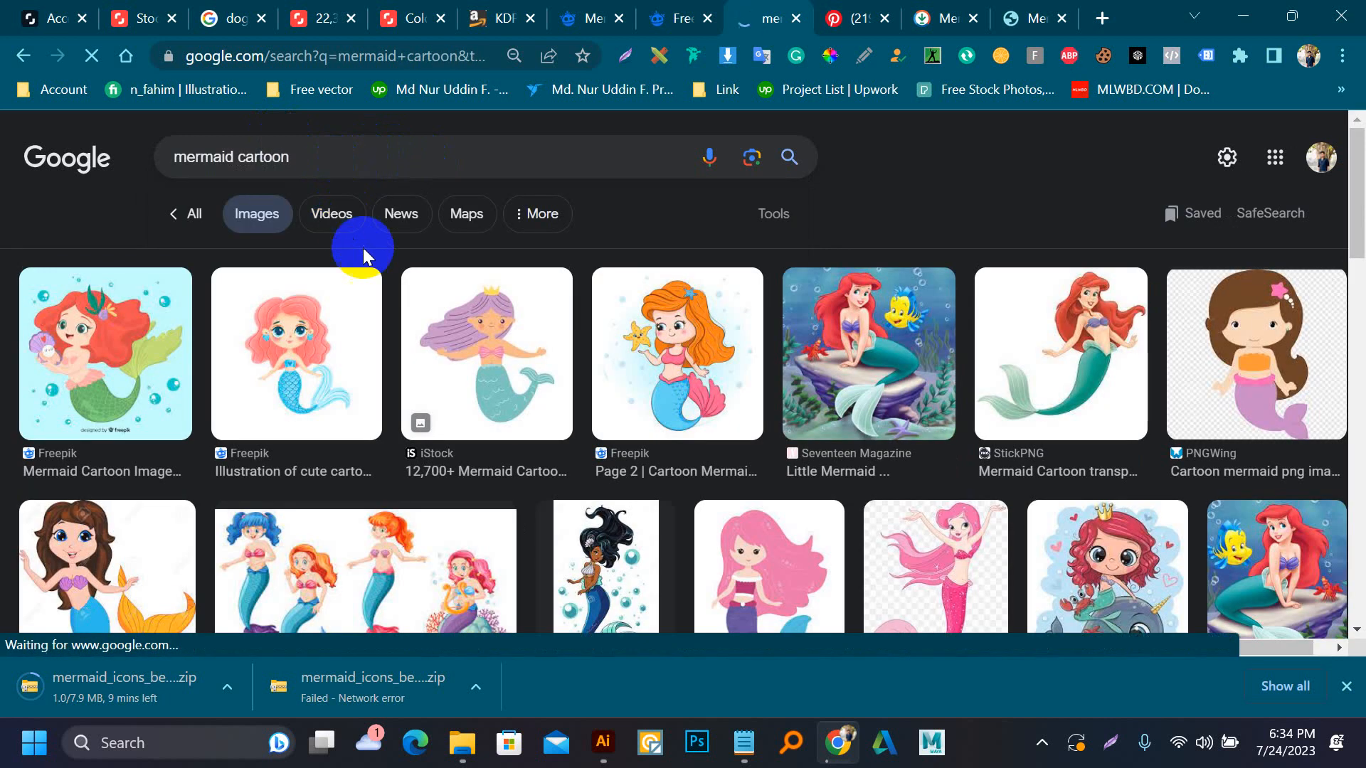
Filter the mermaid cartoon images to large size and transparent color
click(783, 226)
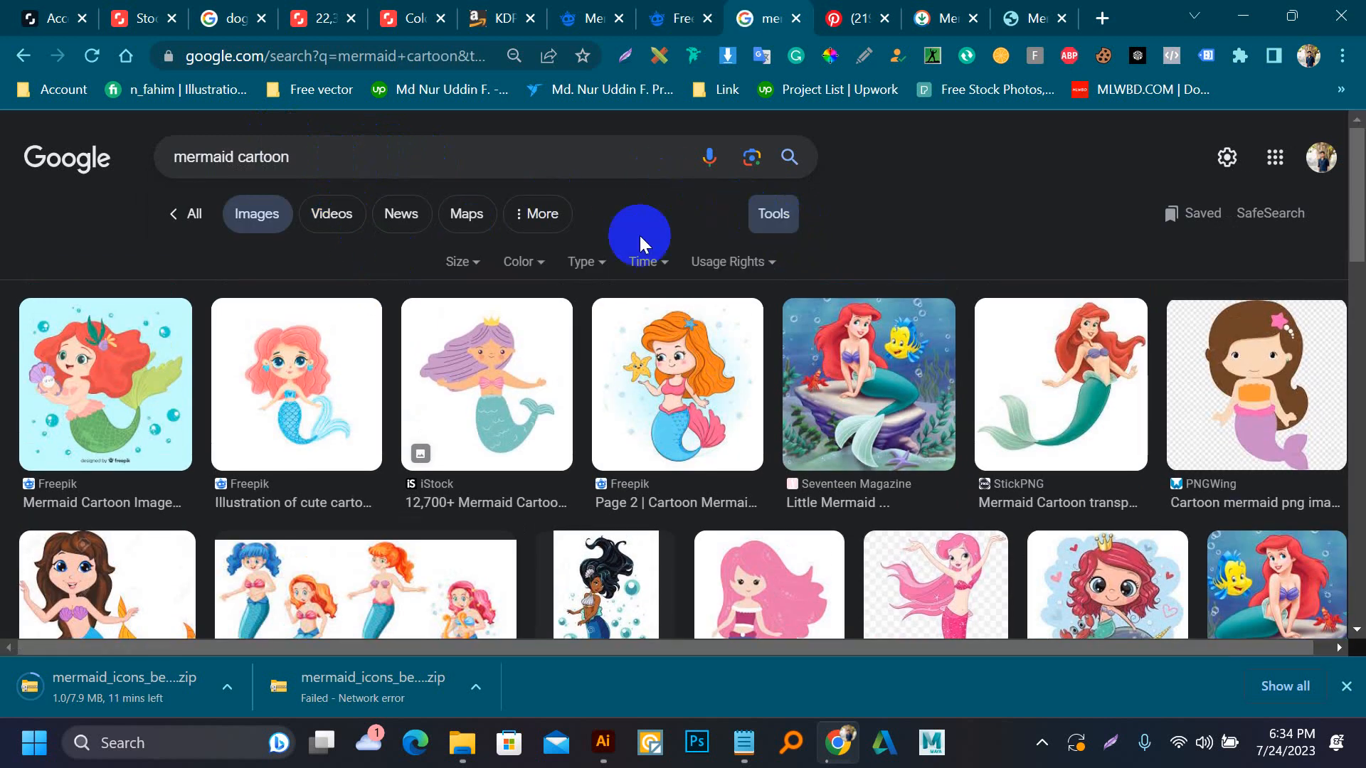
click(475, 269)
click(486, 313)
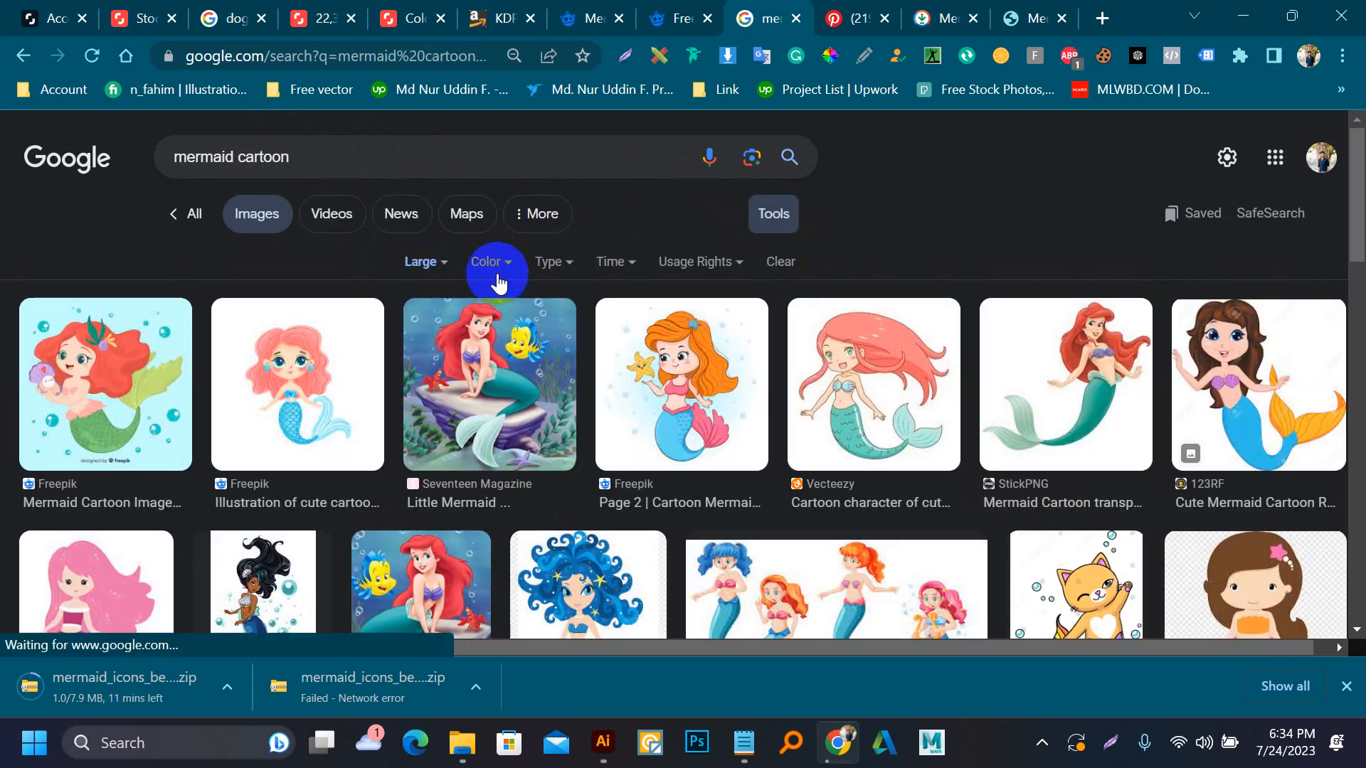
click(496, 260)
click(497, 353)
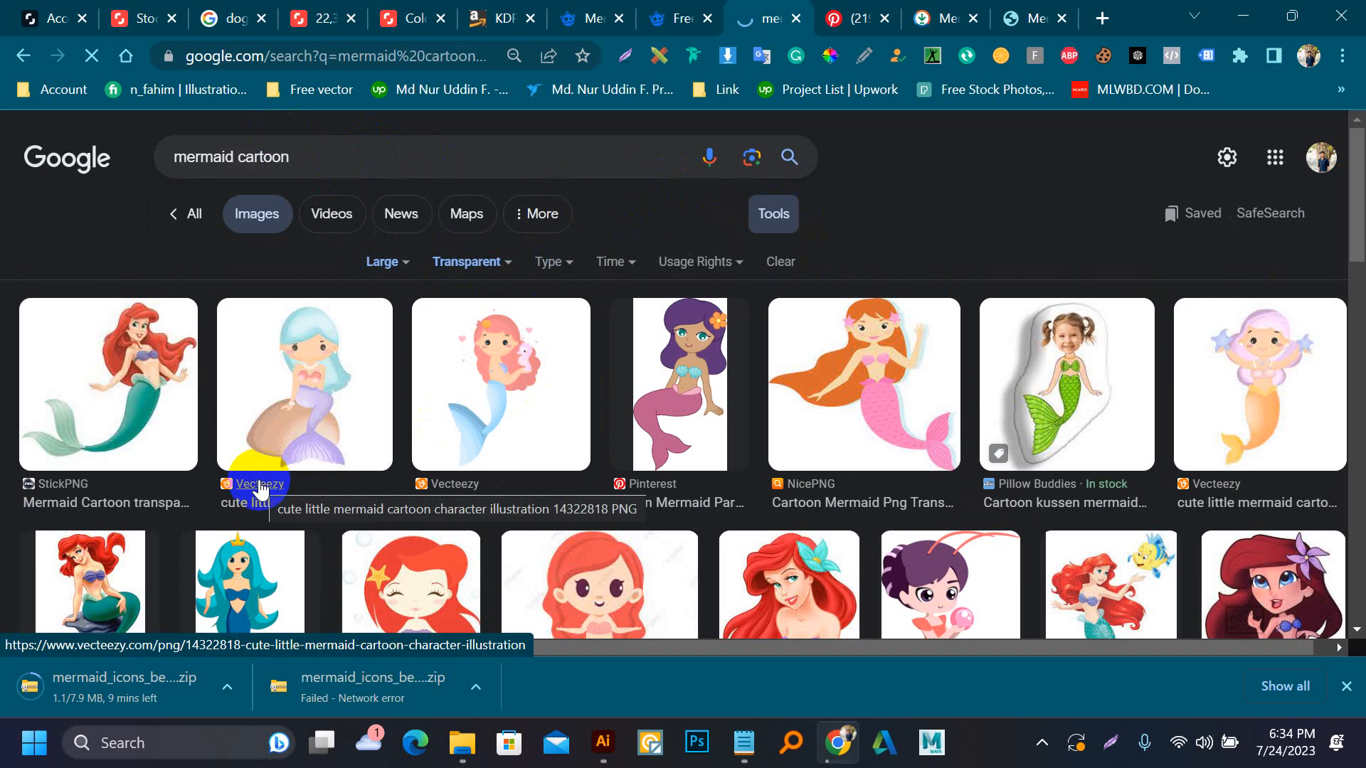
Find the red-haired, teal-tailed mermaid from TenStickers in the image results and save it as 49970 in PNG format to Downloads
click(601, 756)
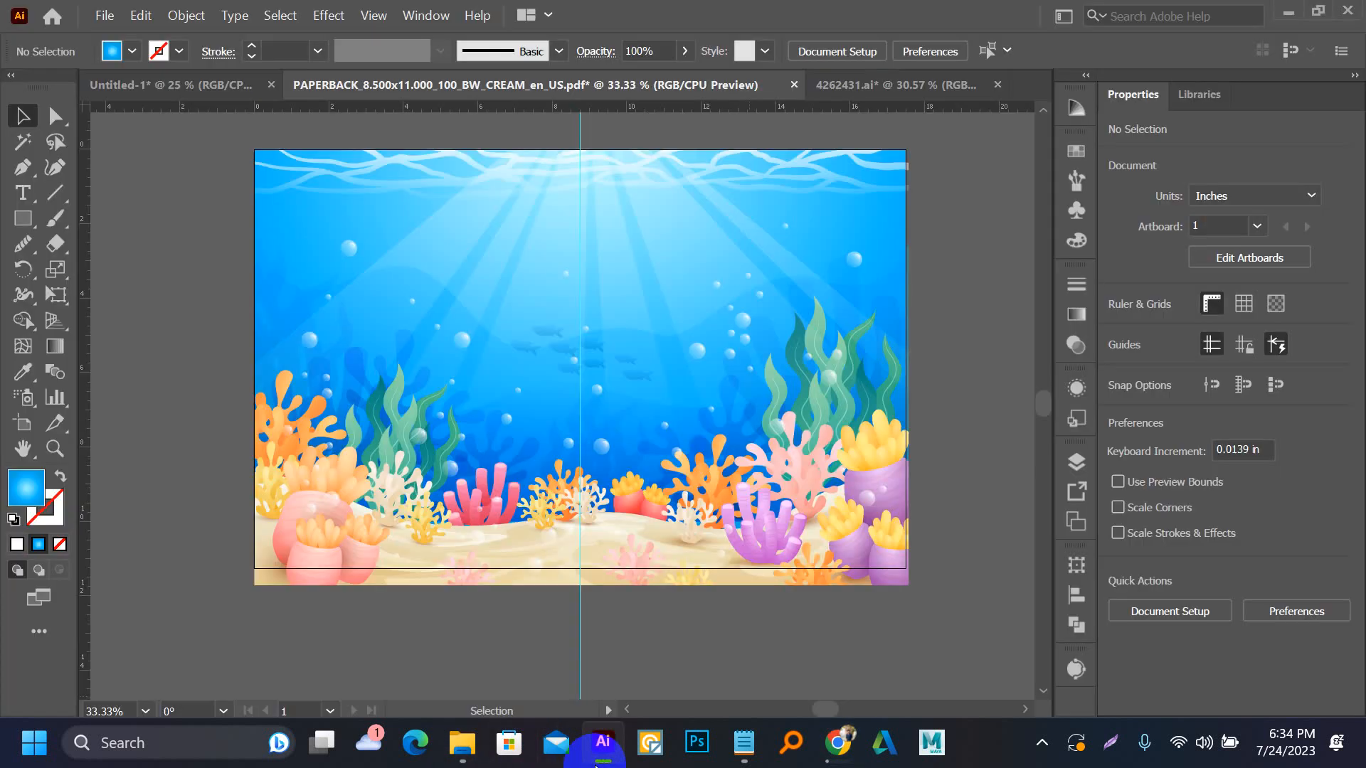
click(601, 755)
scroll(596, 536, down, 3)
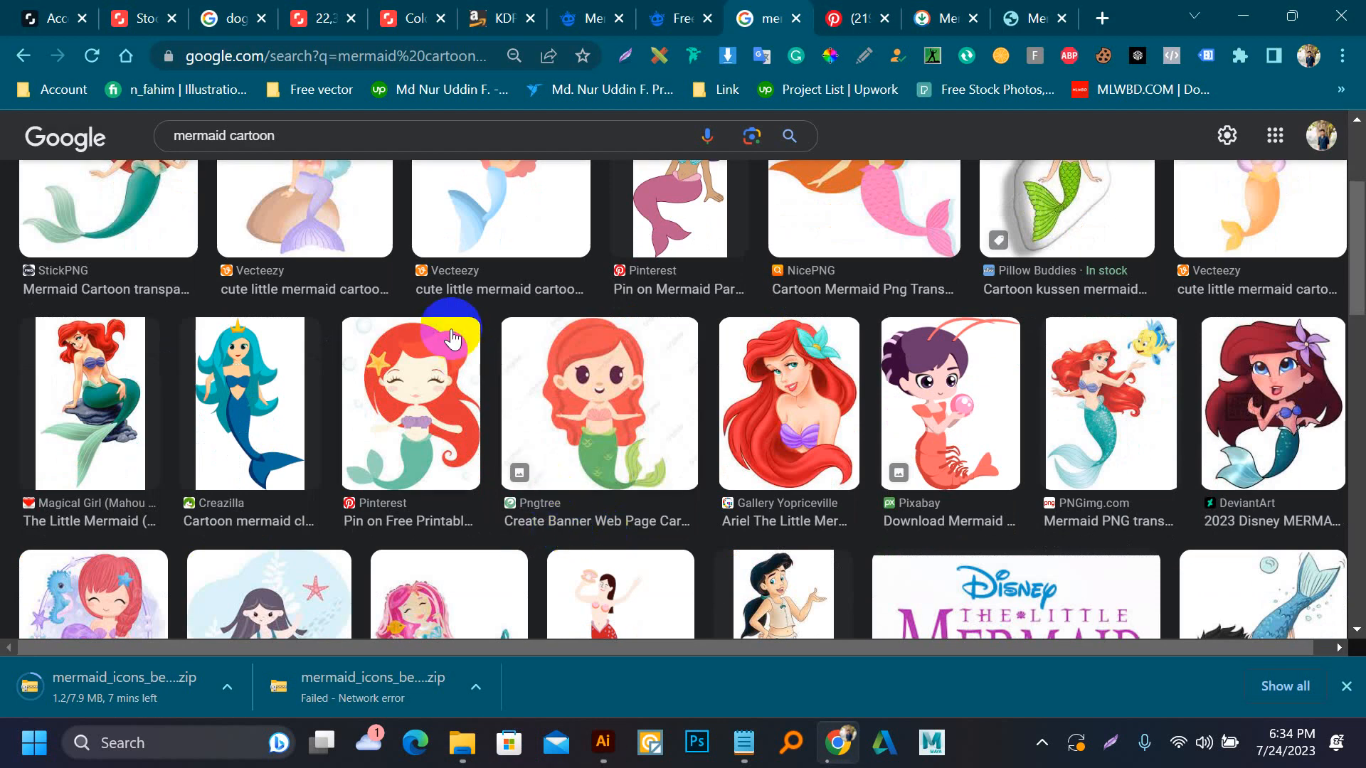
scroll(451, 337, down, 6)
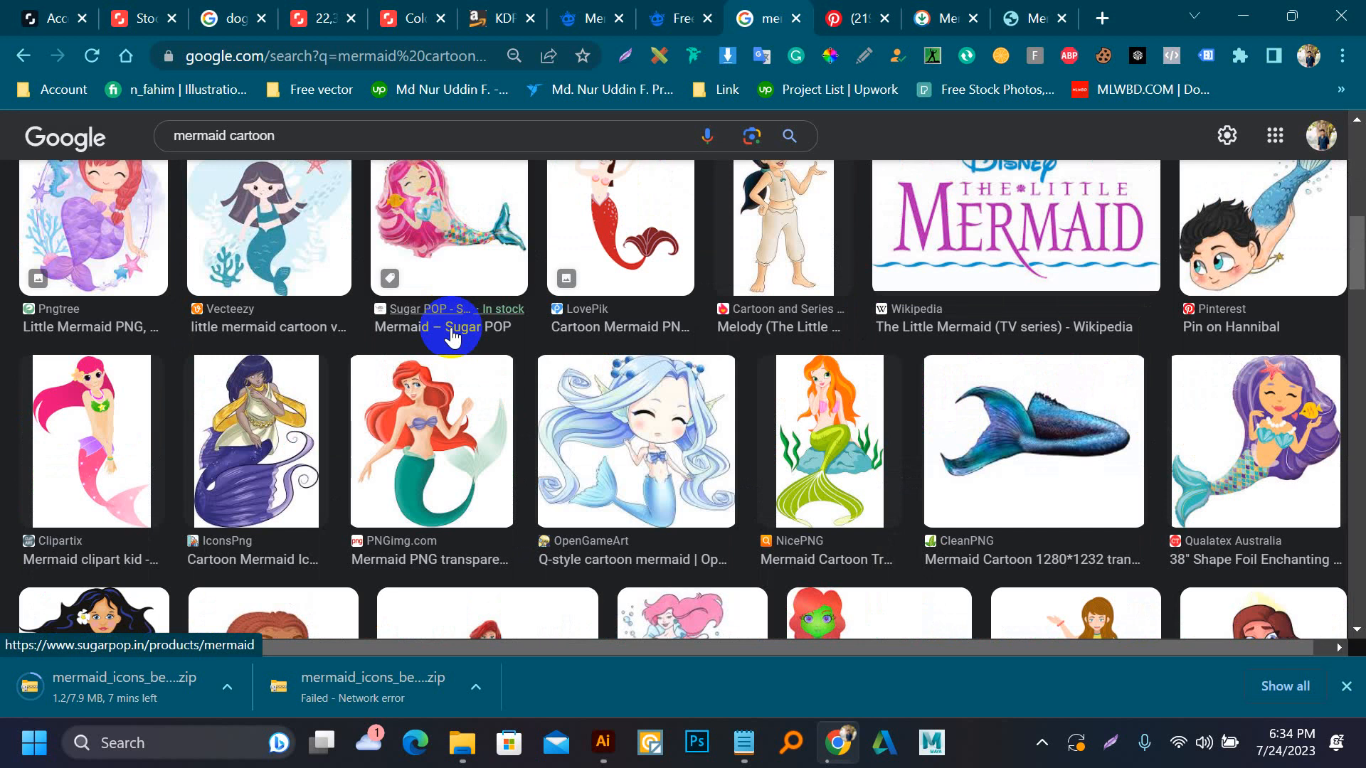
scroll(451, 335, down, 5)
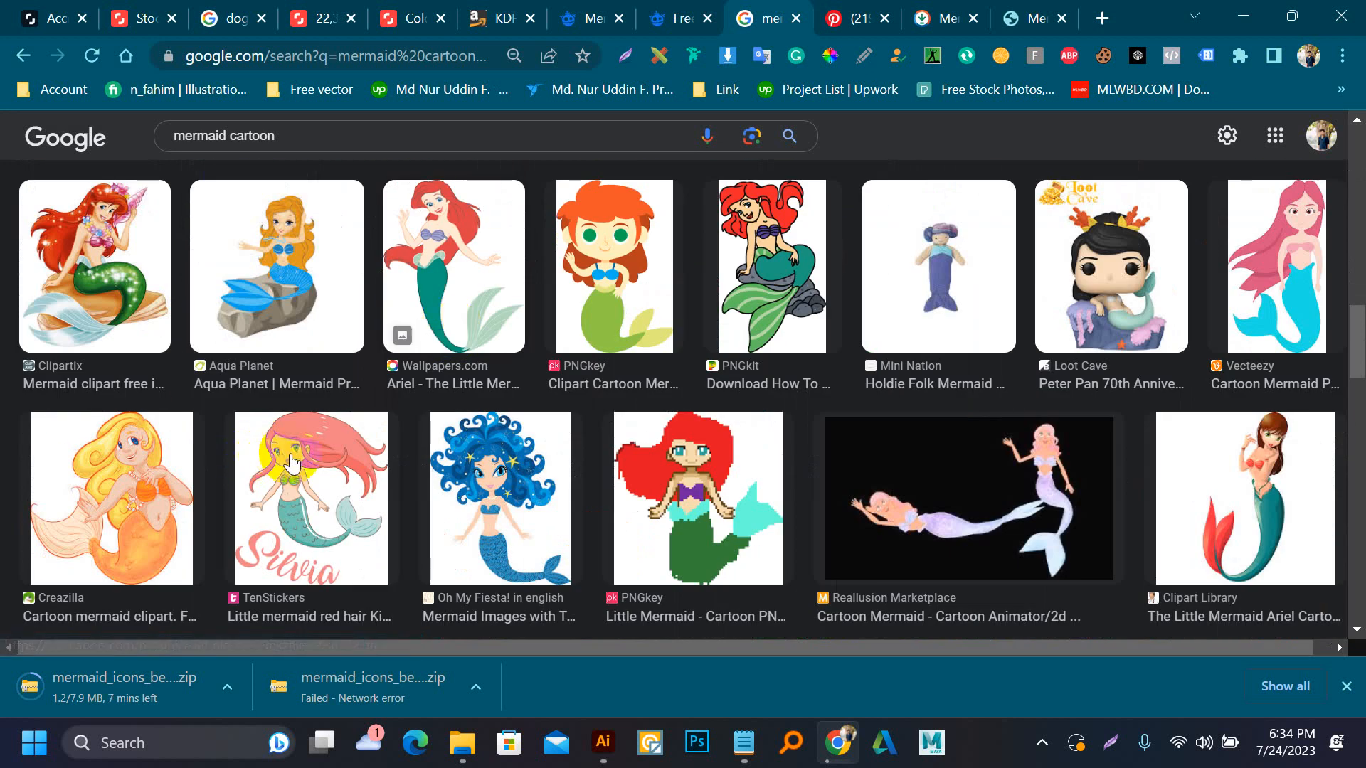
click(348, 481)
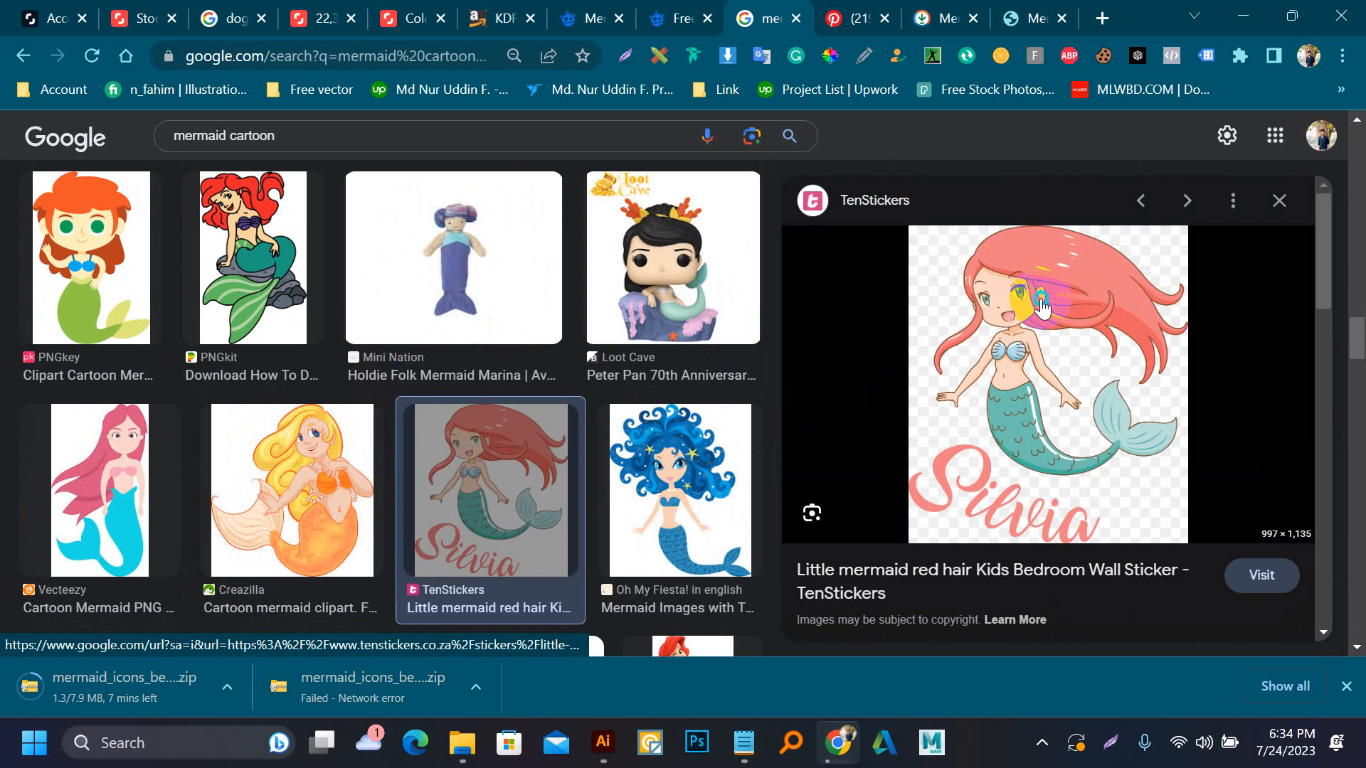
right_click(1043, 300)
click(1108, 529)
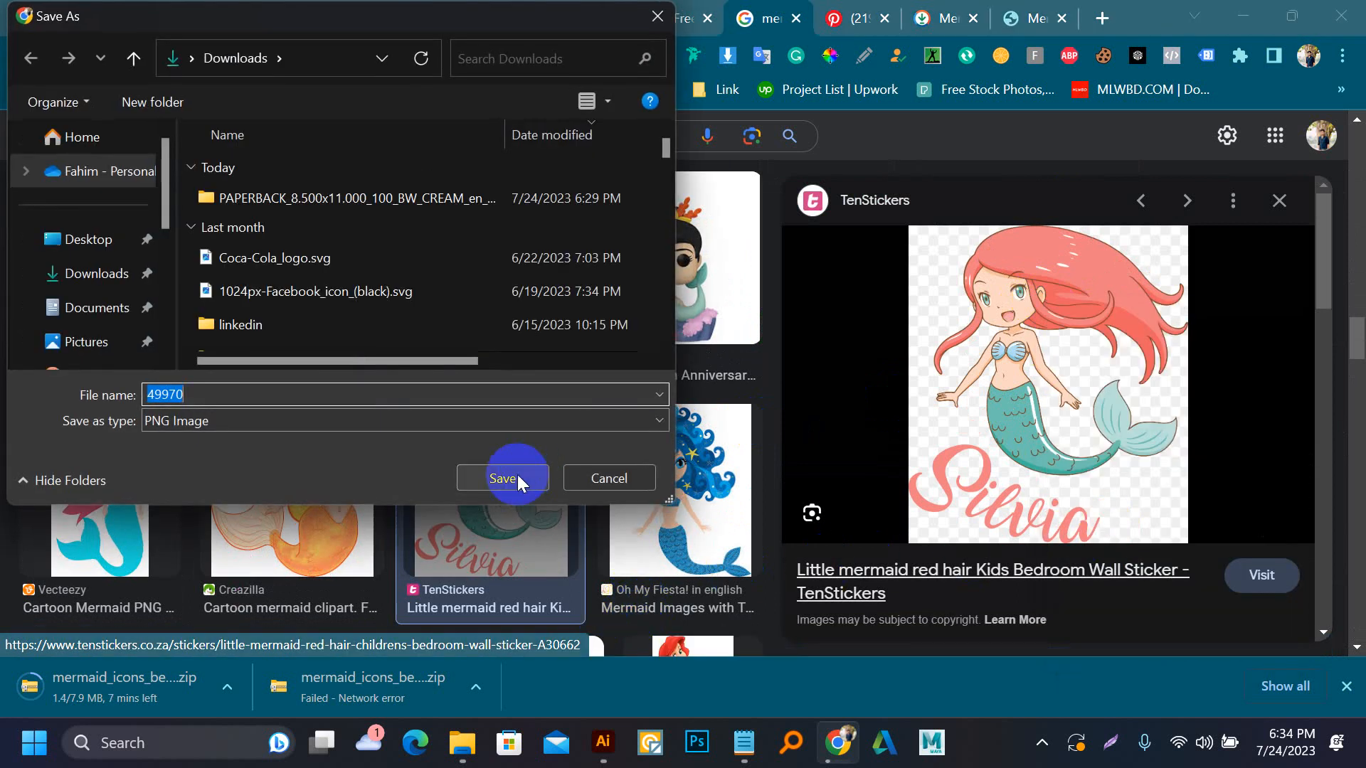
click(502, 478)
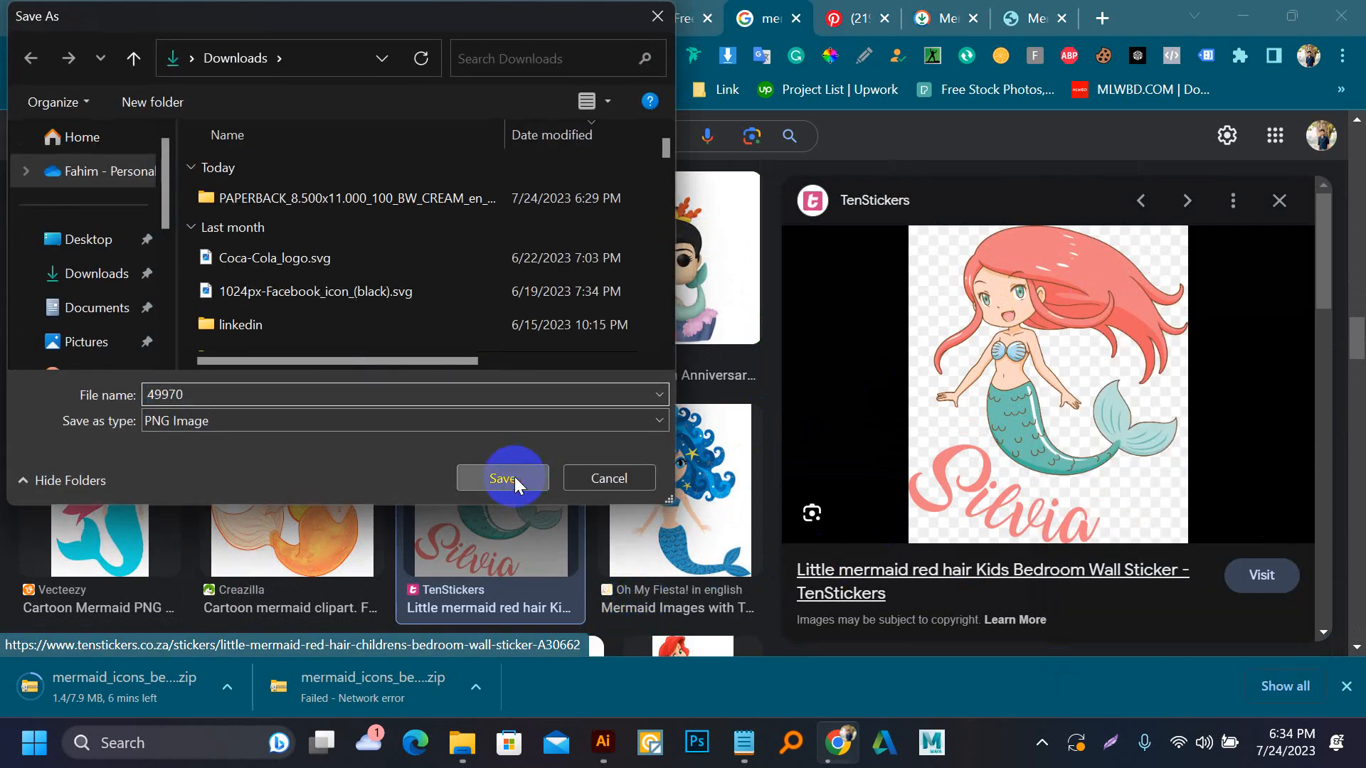
Place 49970.png in the Illustrator cover document, embed it, and move it onto the empty canvas beside the artboard
drag(101, 711, 608, 501)
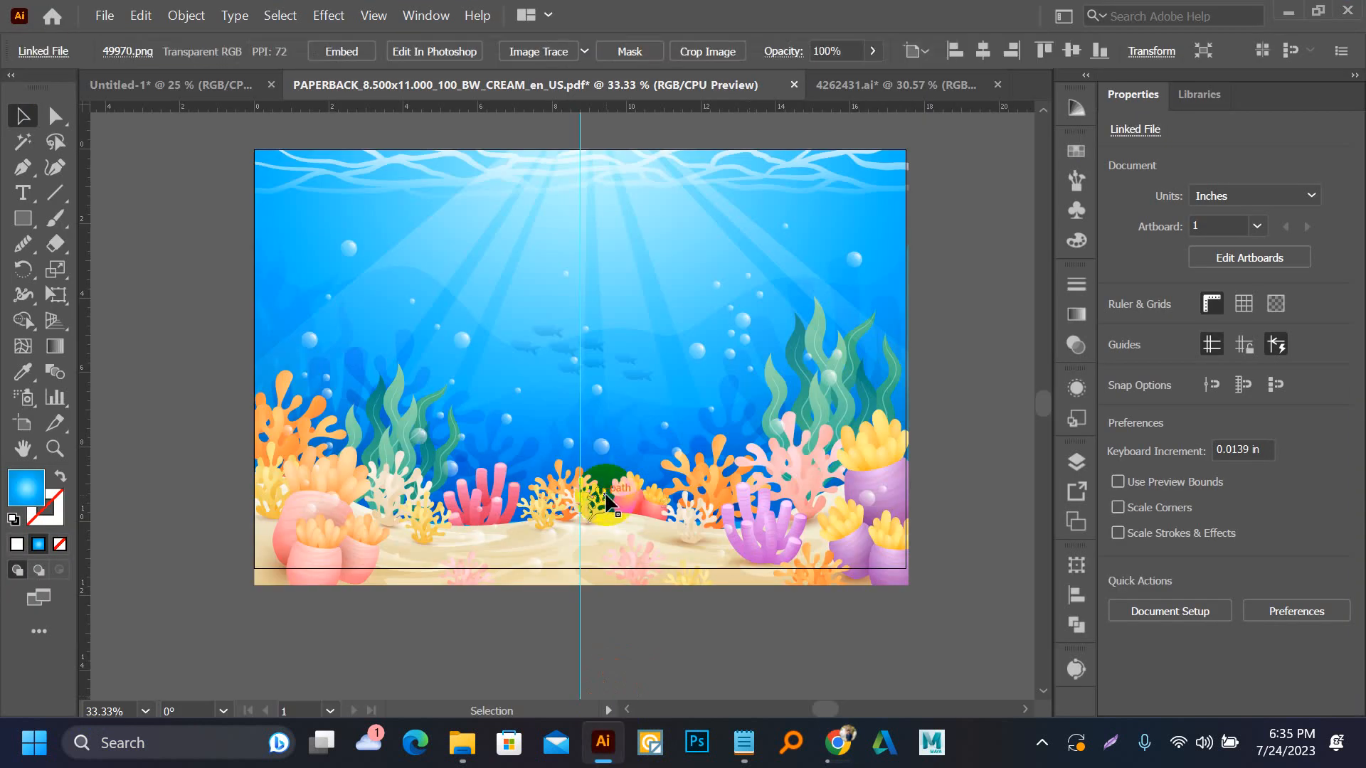
click(332, 50)
scroll(623, 250, down, 2)
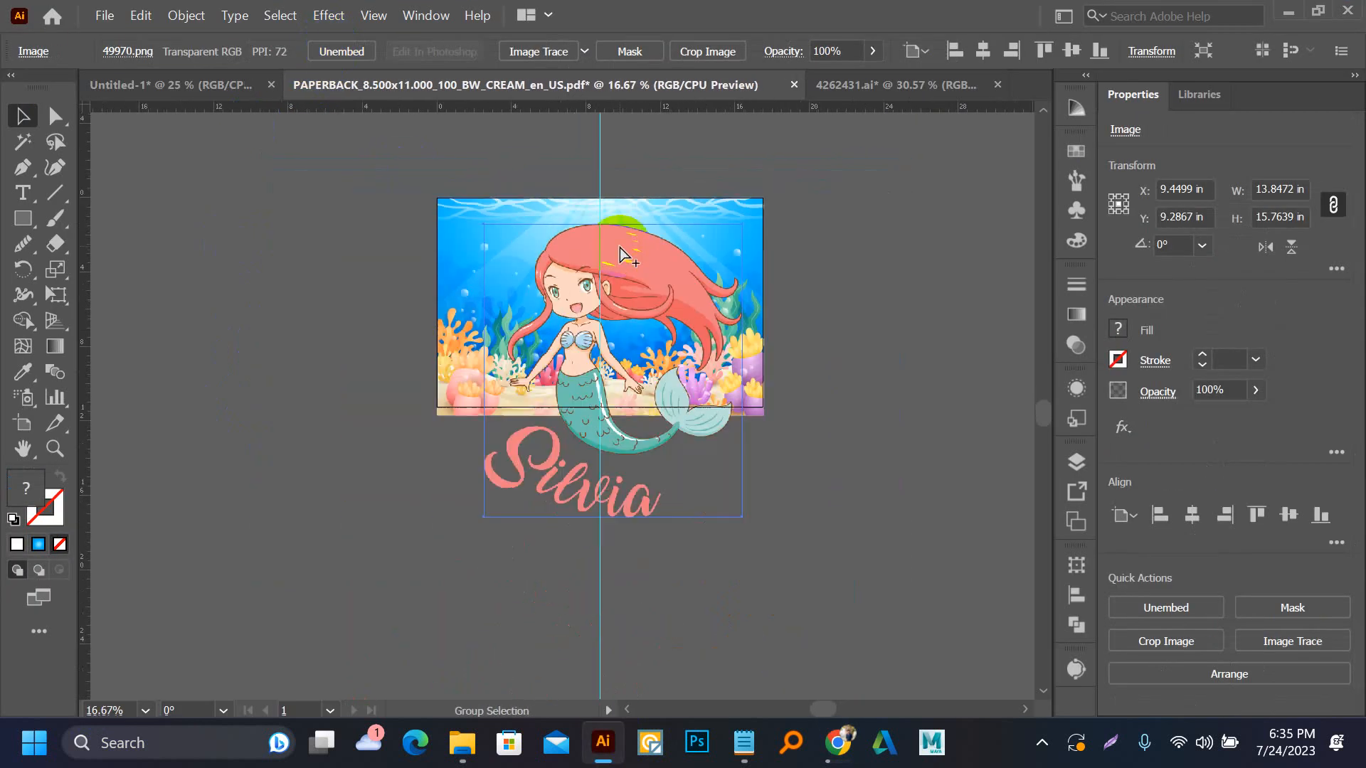
drag(595, 275, 336, 387)
scroll(393, 523, up, 2)
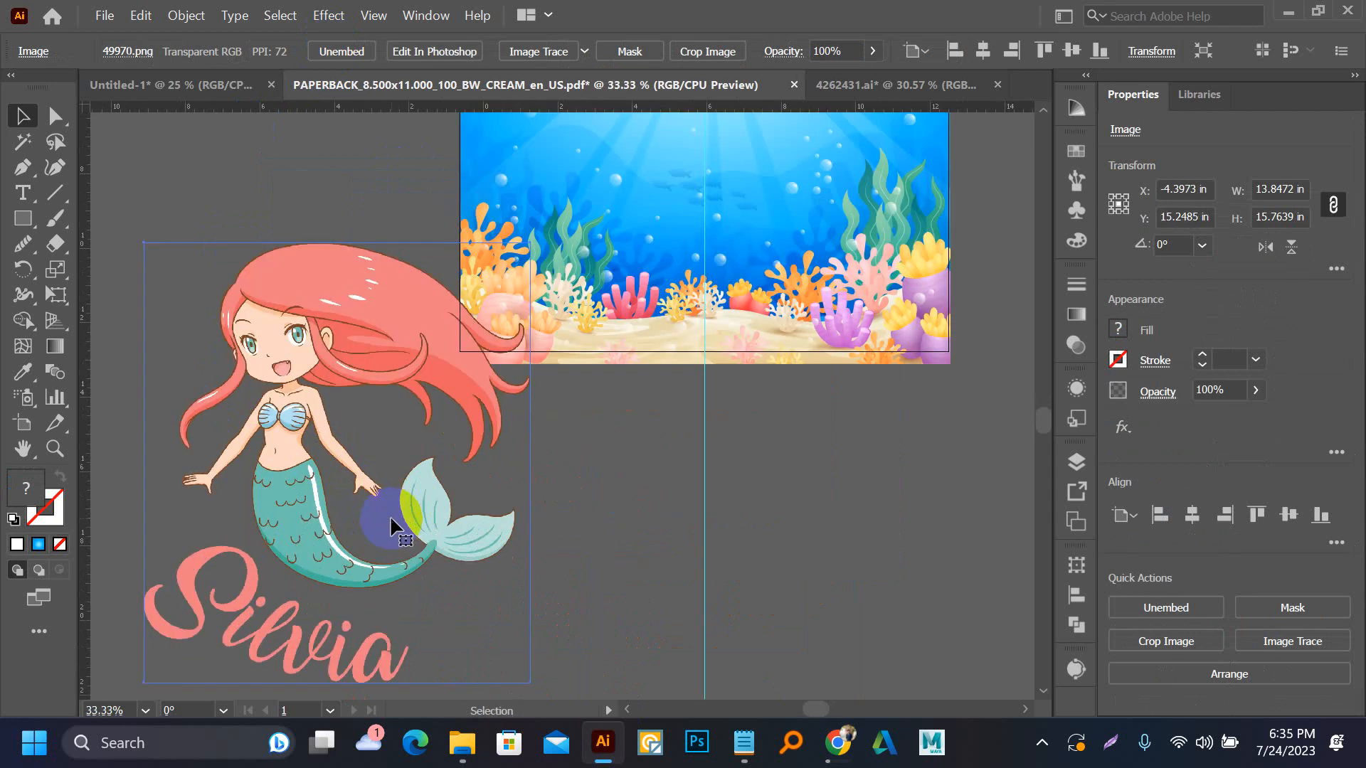
drag(406, 508, 656, 406)
scroll(643, 414, down, 2)
drag(580, 443, 478, 516)
Draw a closed Pen tool outline around the mermaid that leaves out the lettering beneath her tail
key(p)
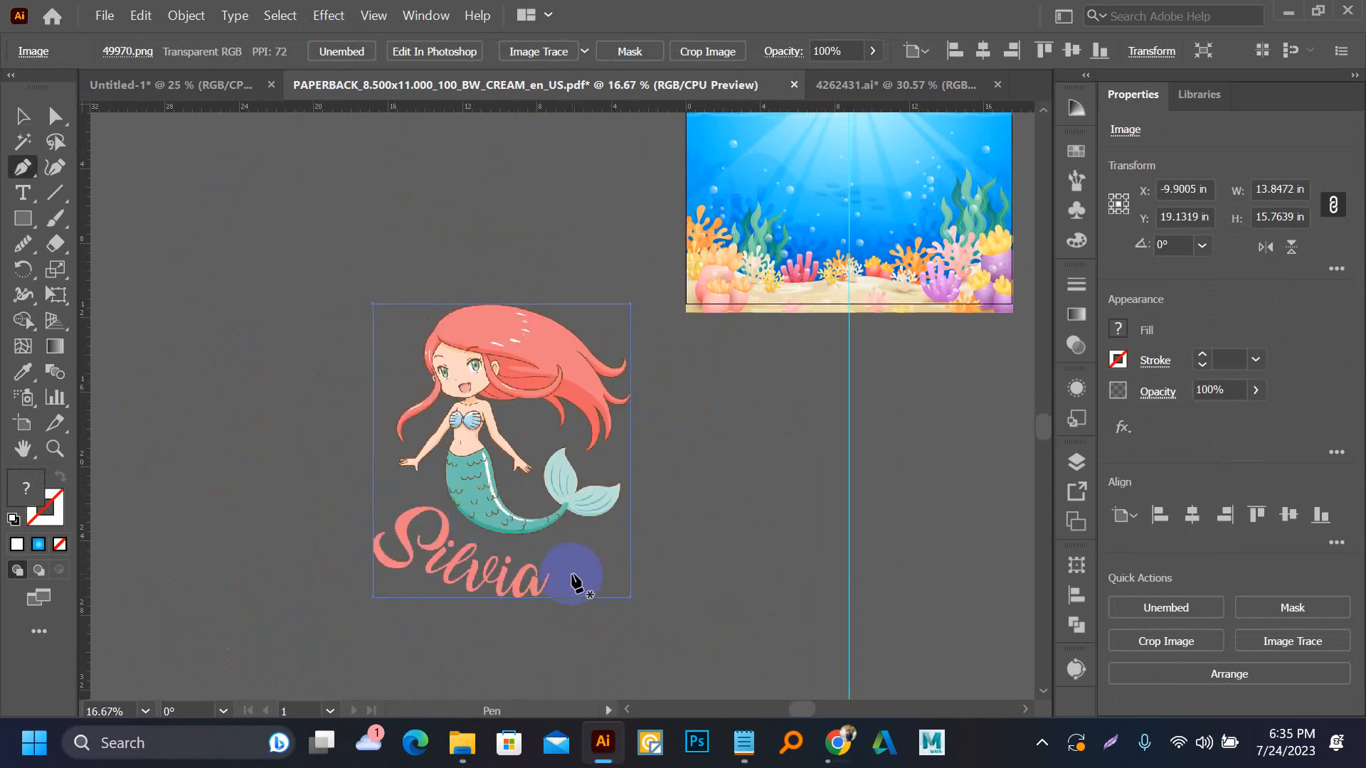
click(572, 578)
scroll(492, 557, up, 2)
drag(466, 539, 447, 524)
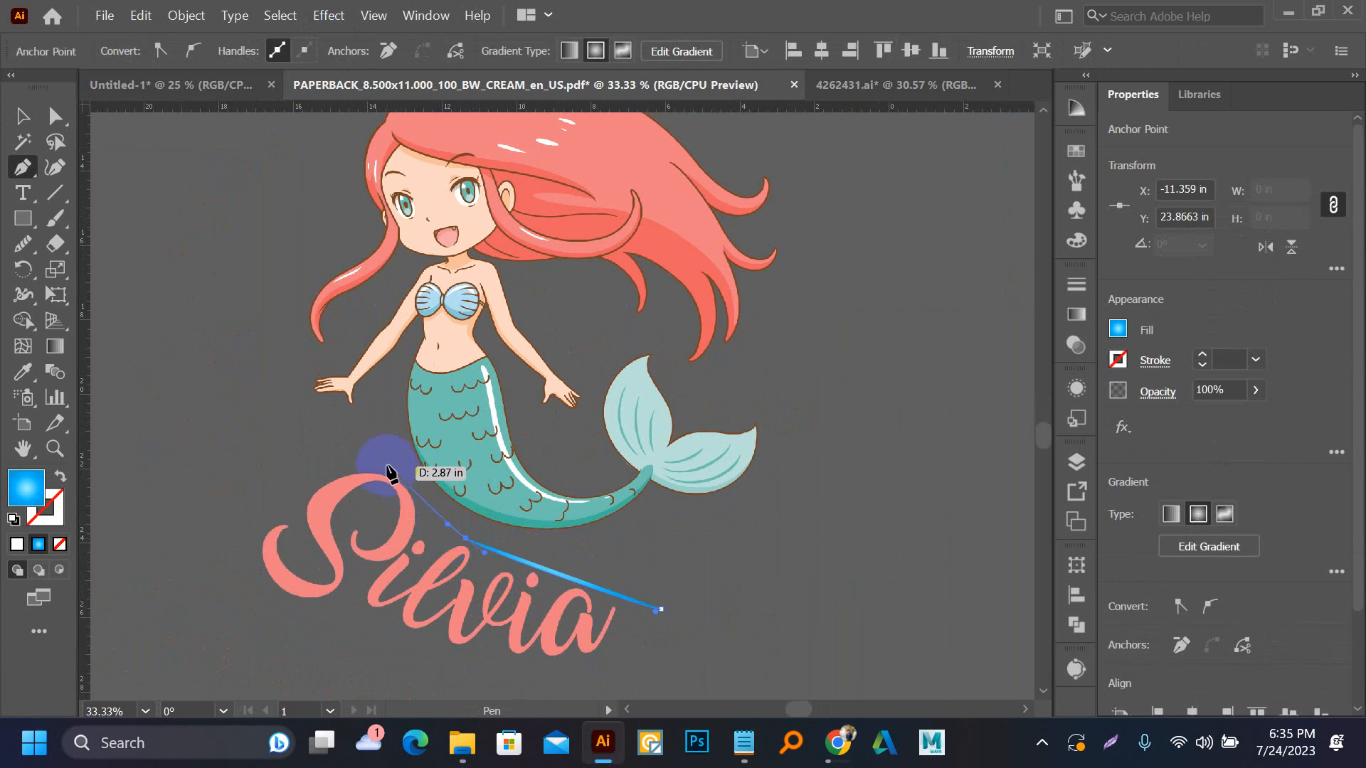
drag(326, 436, 328, 438)
drag(290, 437, 352, 541)
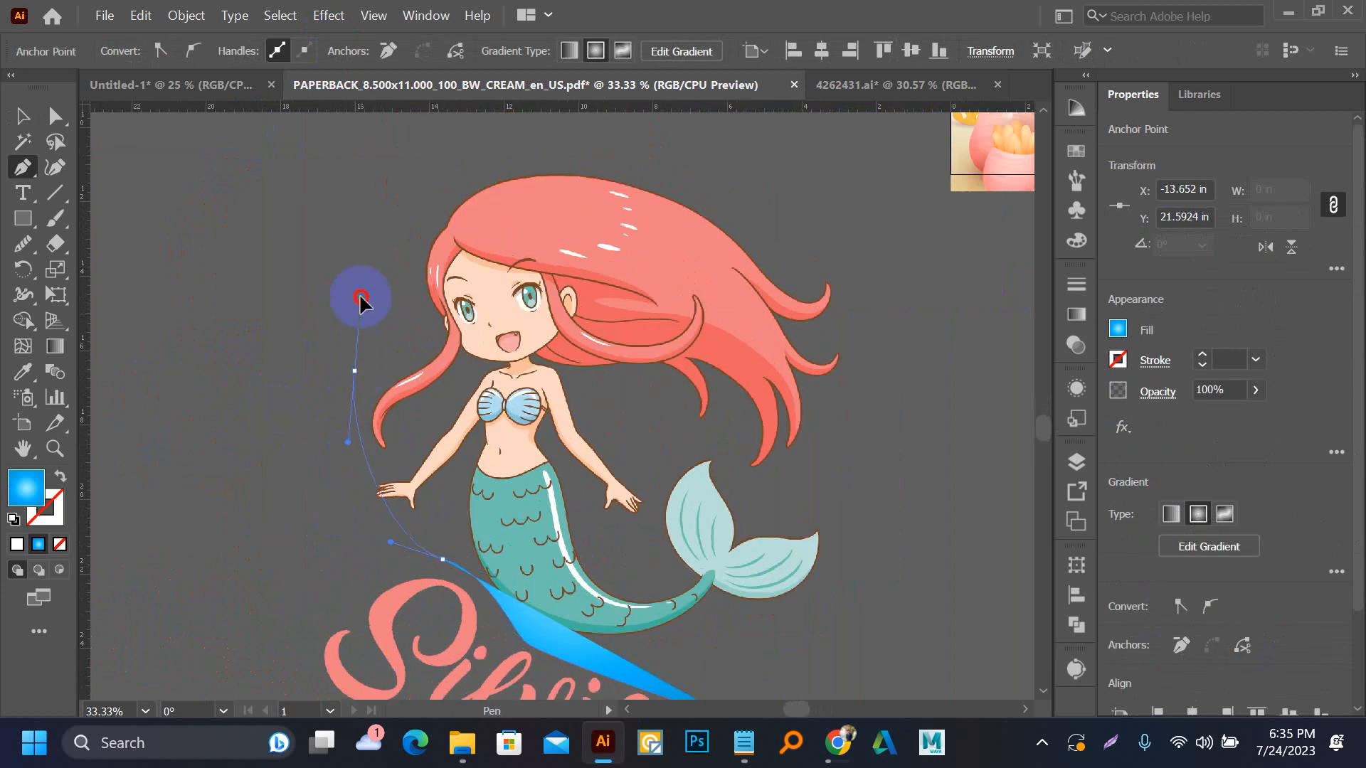
drag(360, 216, 359, 214)
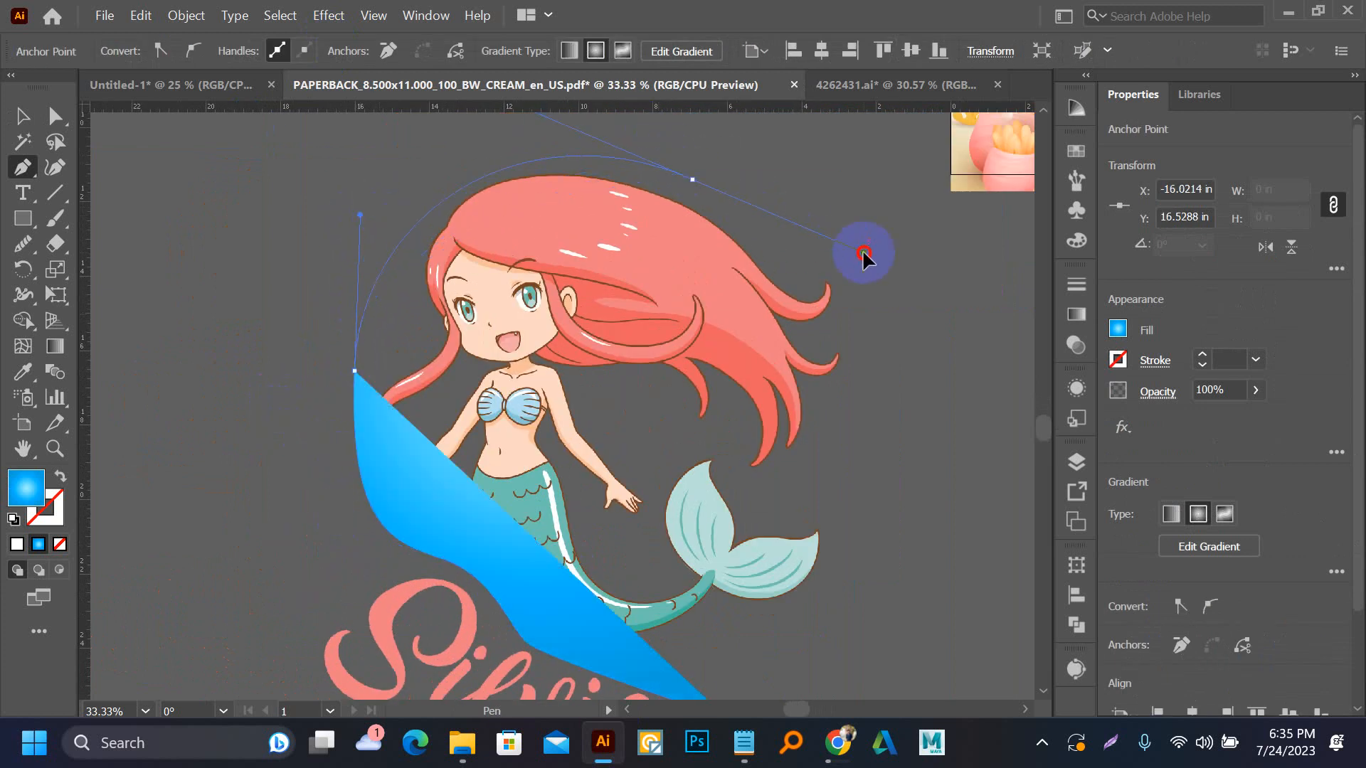
drag(864, 254, 891, 267)
drag(863, 468, 863, 468)
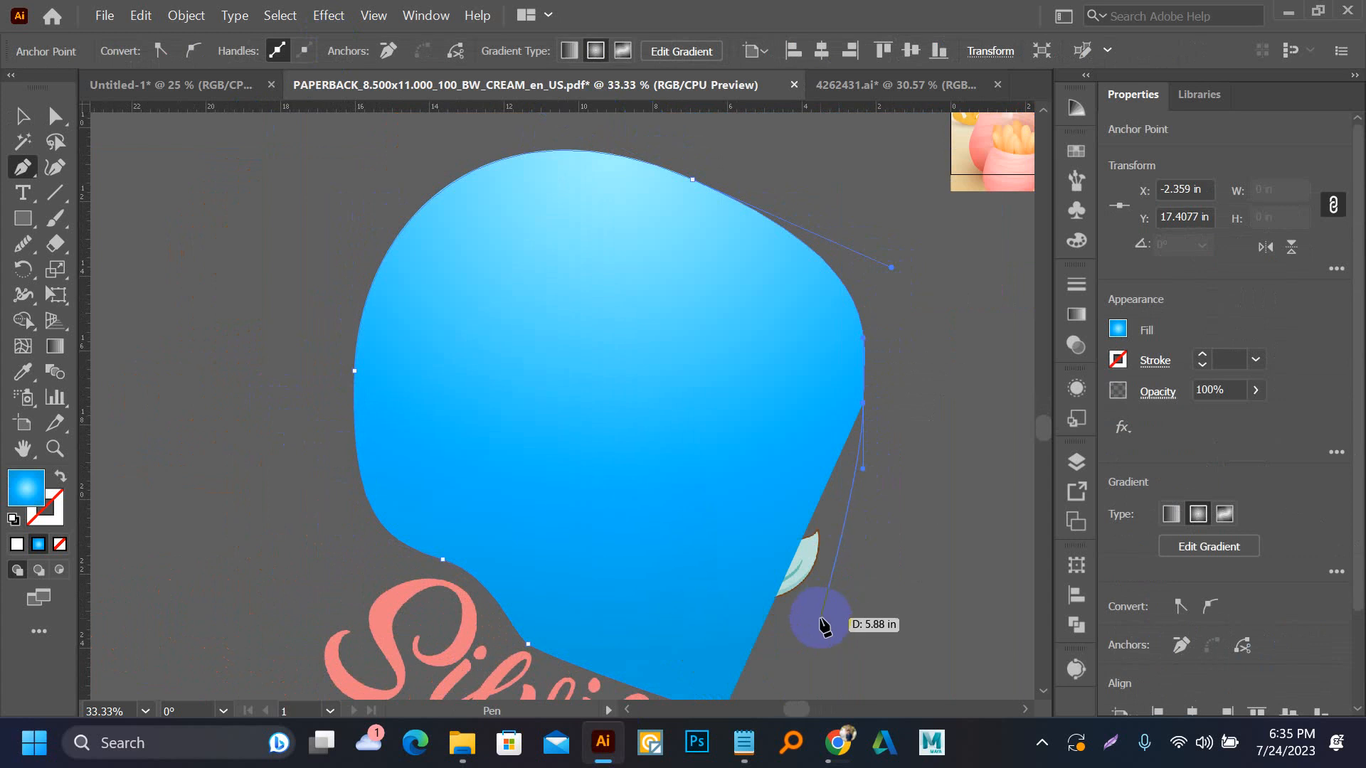
drag(820, 616, 656, 358)
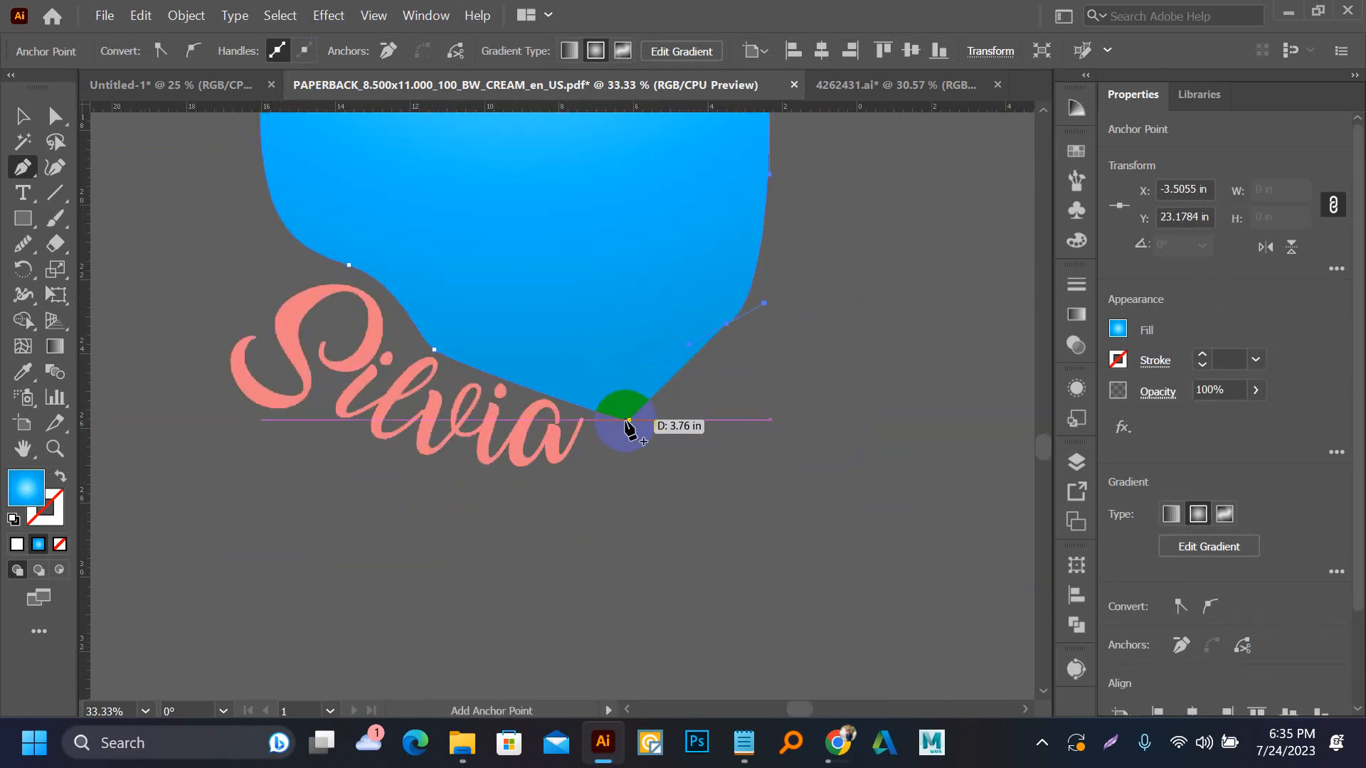
click(629, 421)
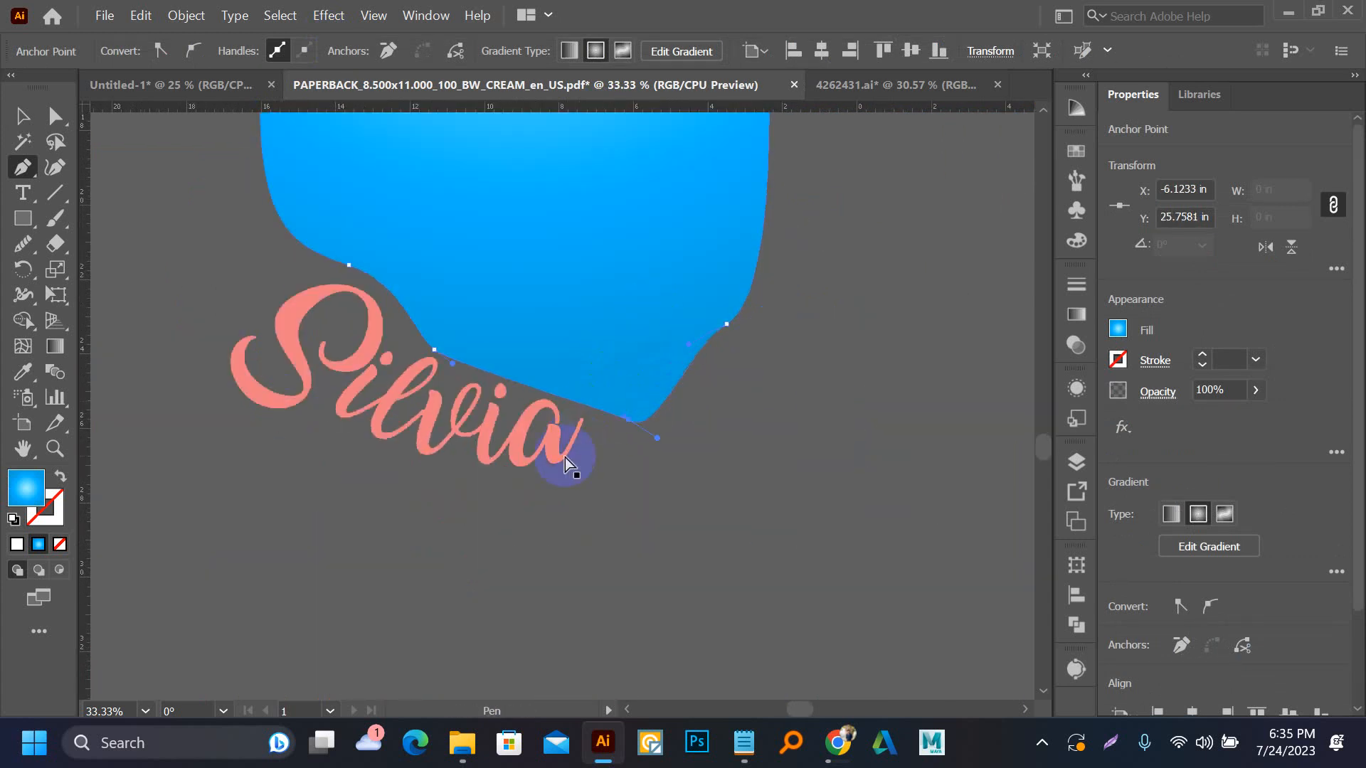
Clip the mermaid image with the drawn outline using a clipping mask so the lettering is cut off
scroll(566, 459, down, 2)
key(v)
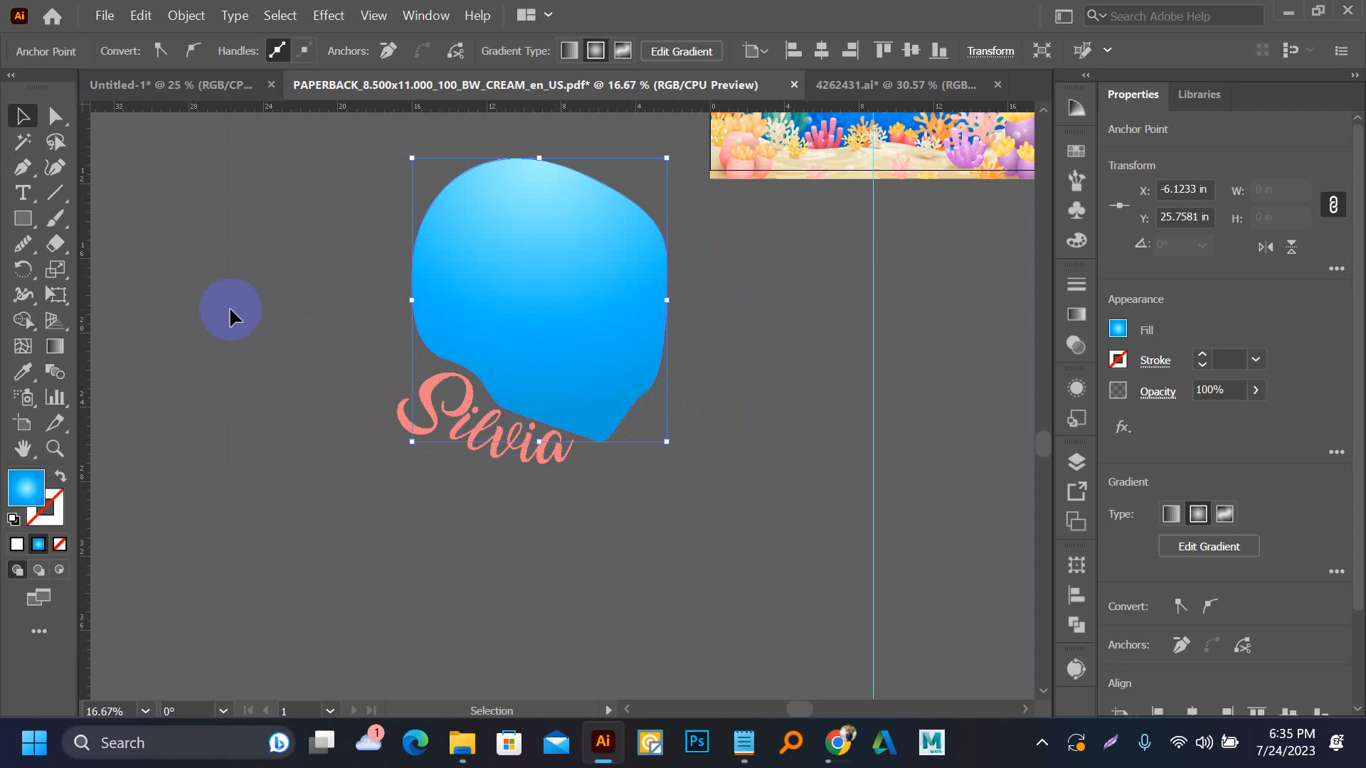
drag(277, 215, 536, 345)
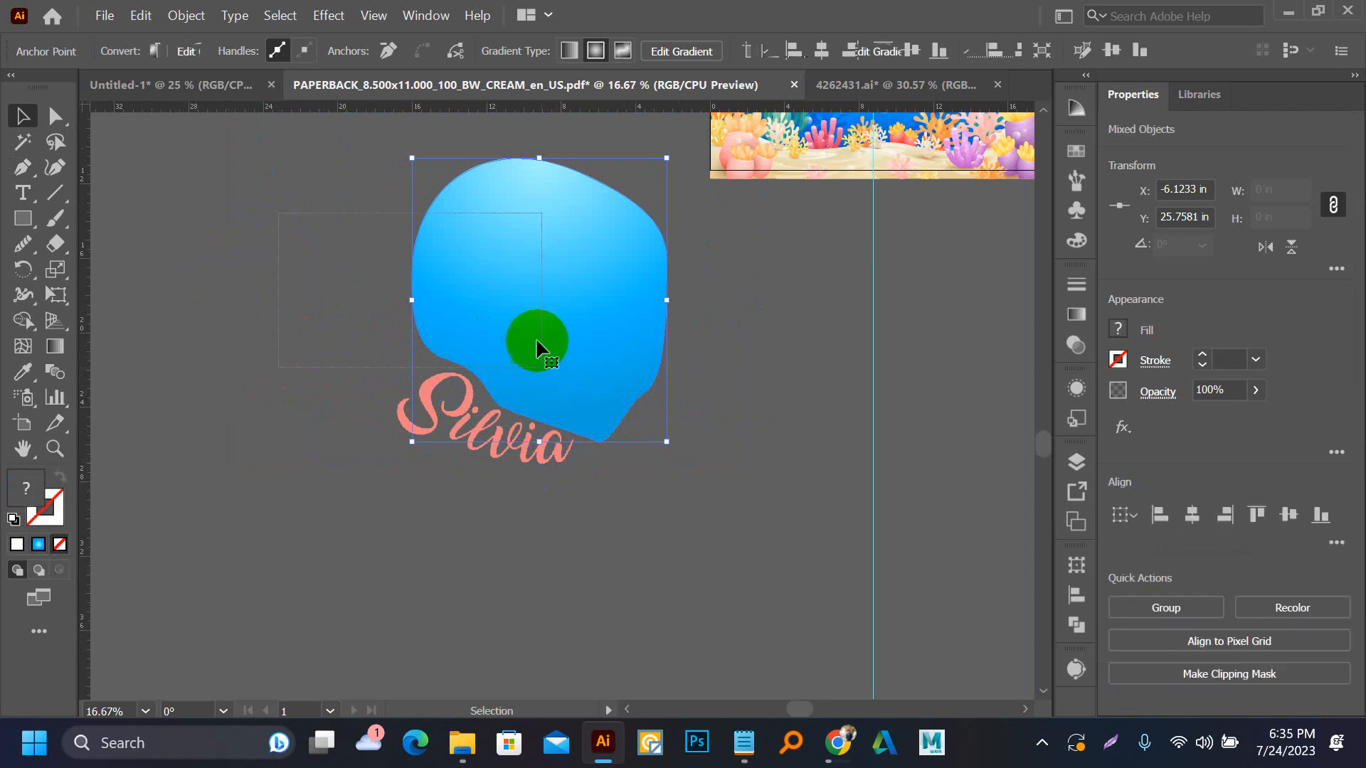
right_click(524, 300)
click(608, 493)
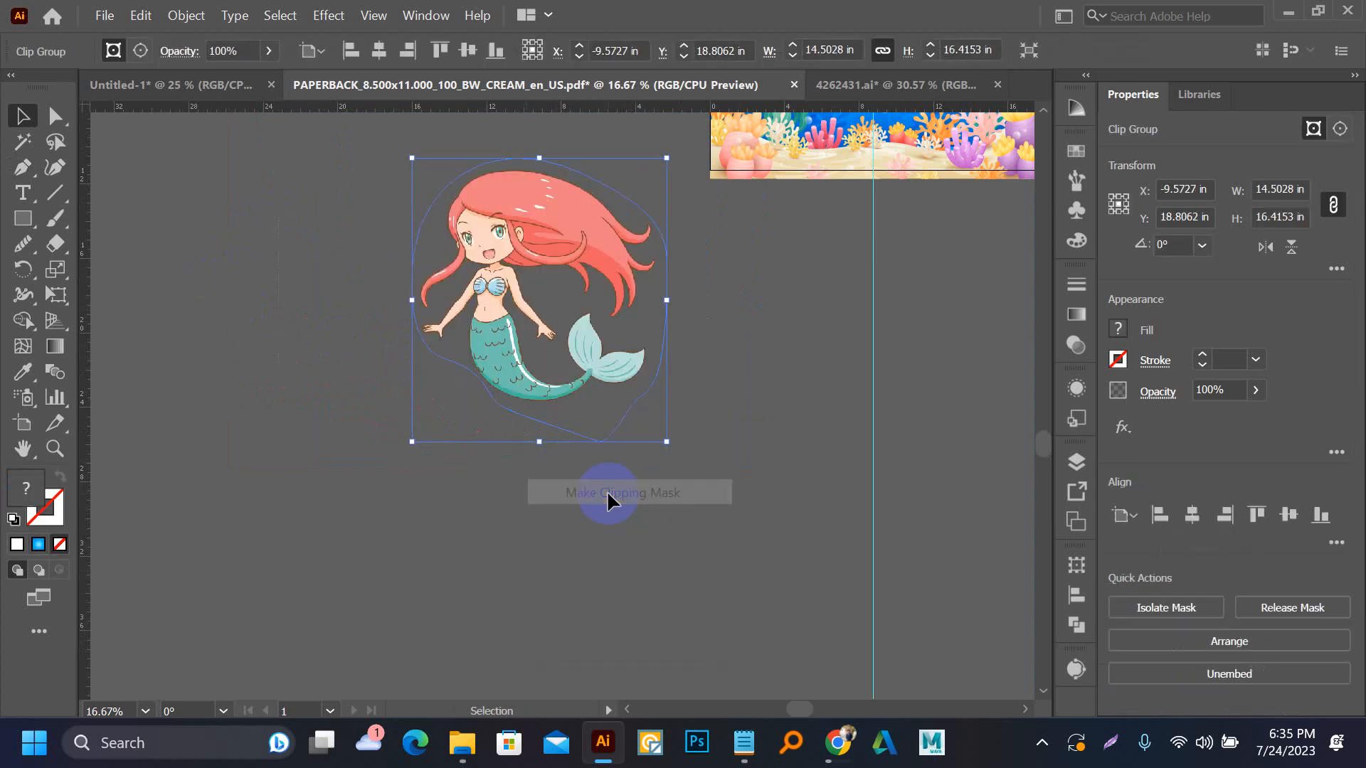
click(761, 445)
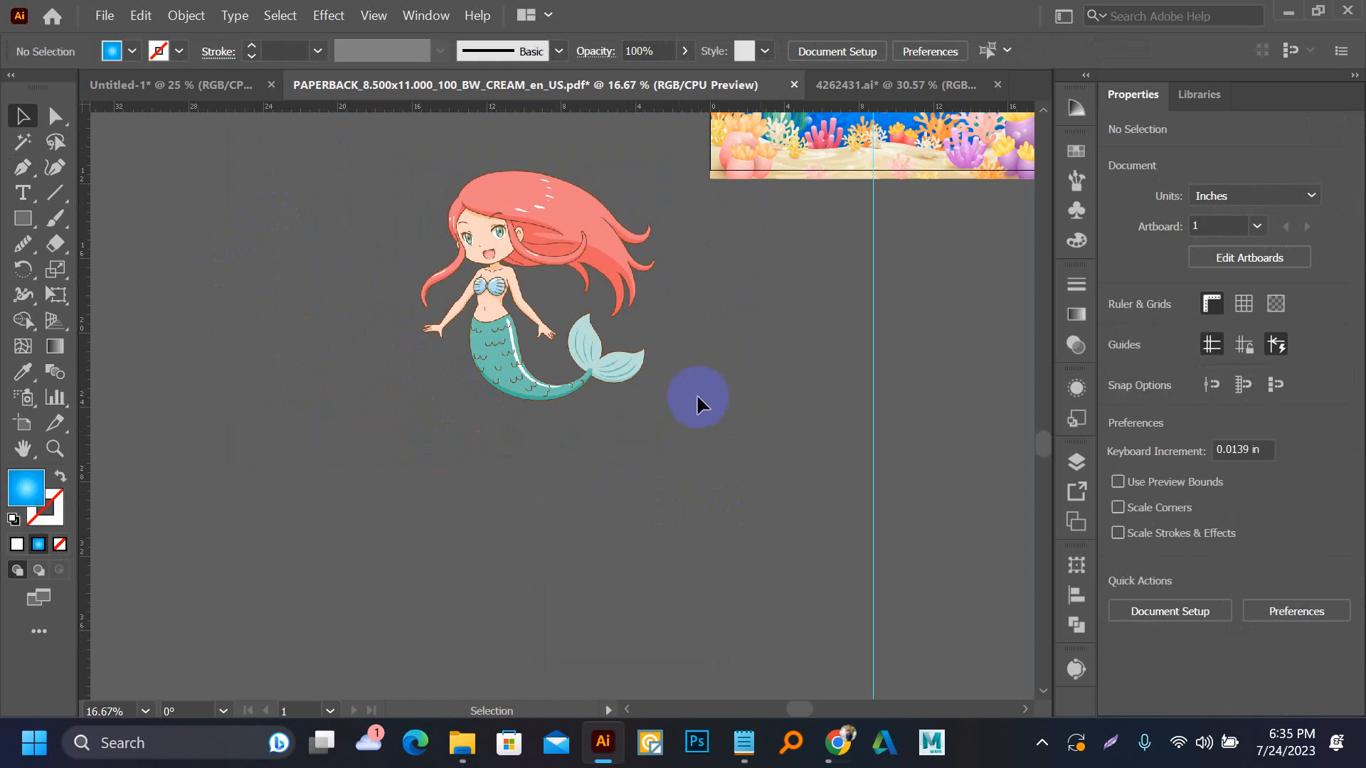
Move the clipped mermaid onto the front cover and scale it proportionally to about 7.83 x 8.69 in, centred in the right half
scroll(360, 524, down, 2)
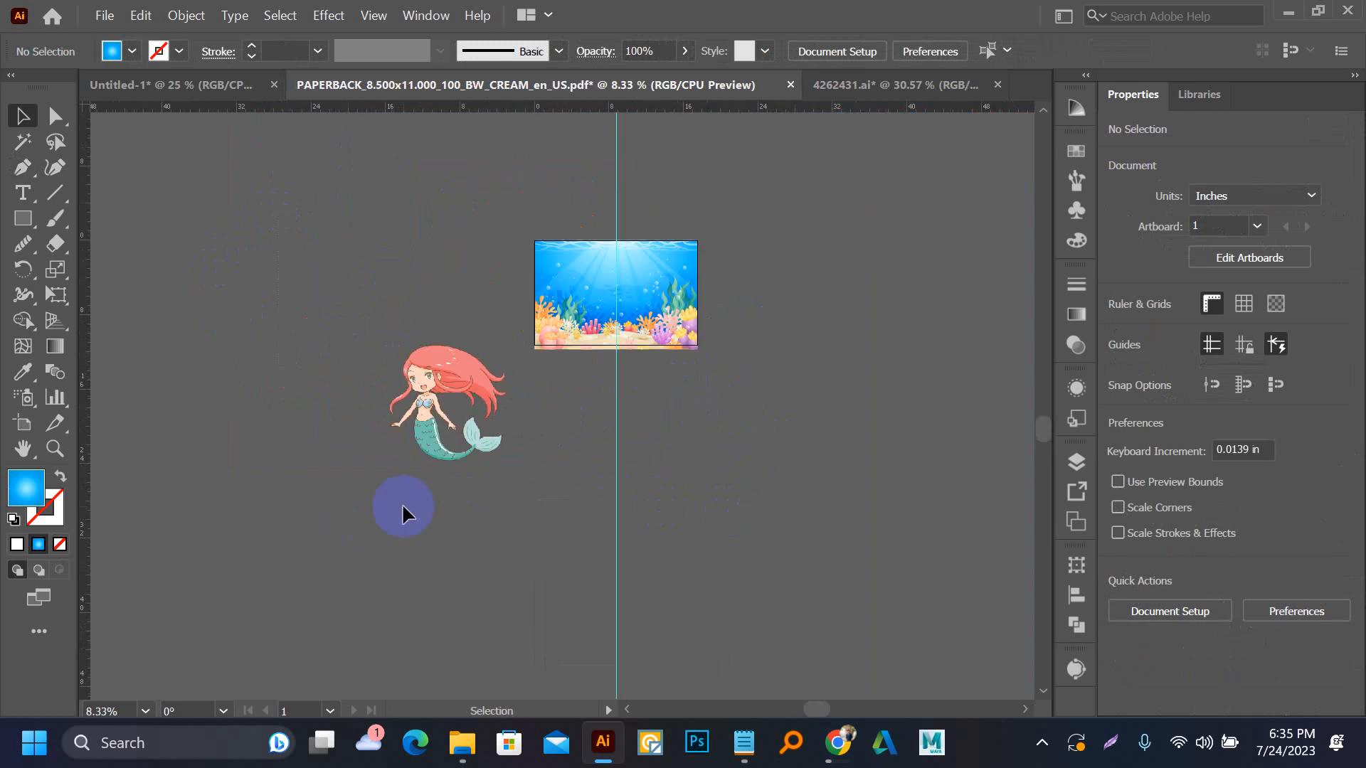
drag(439, 467, 655, 340)
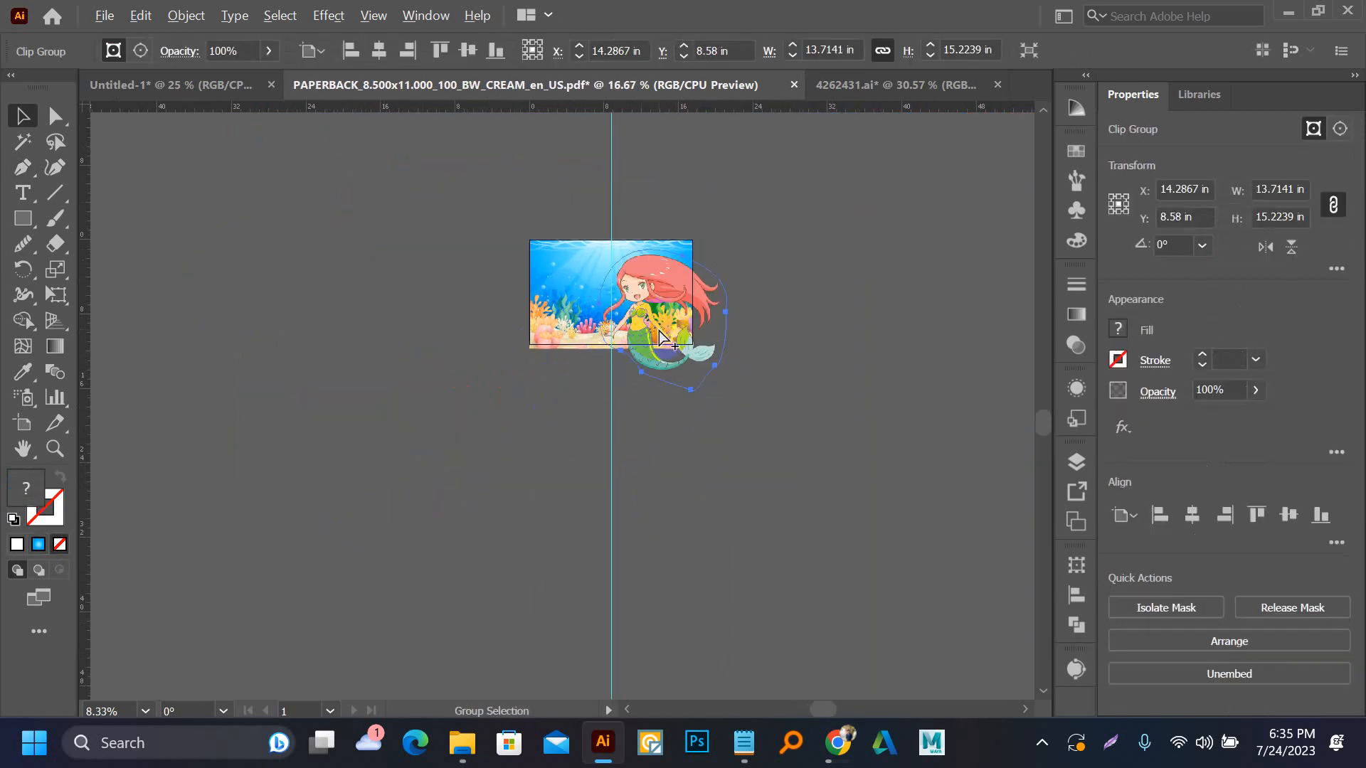
scroll(656, 336, up, 4)
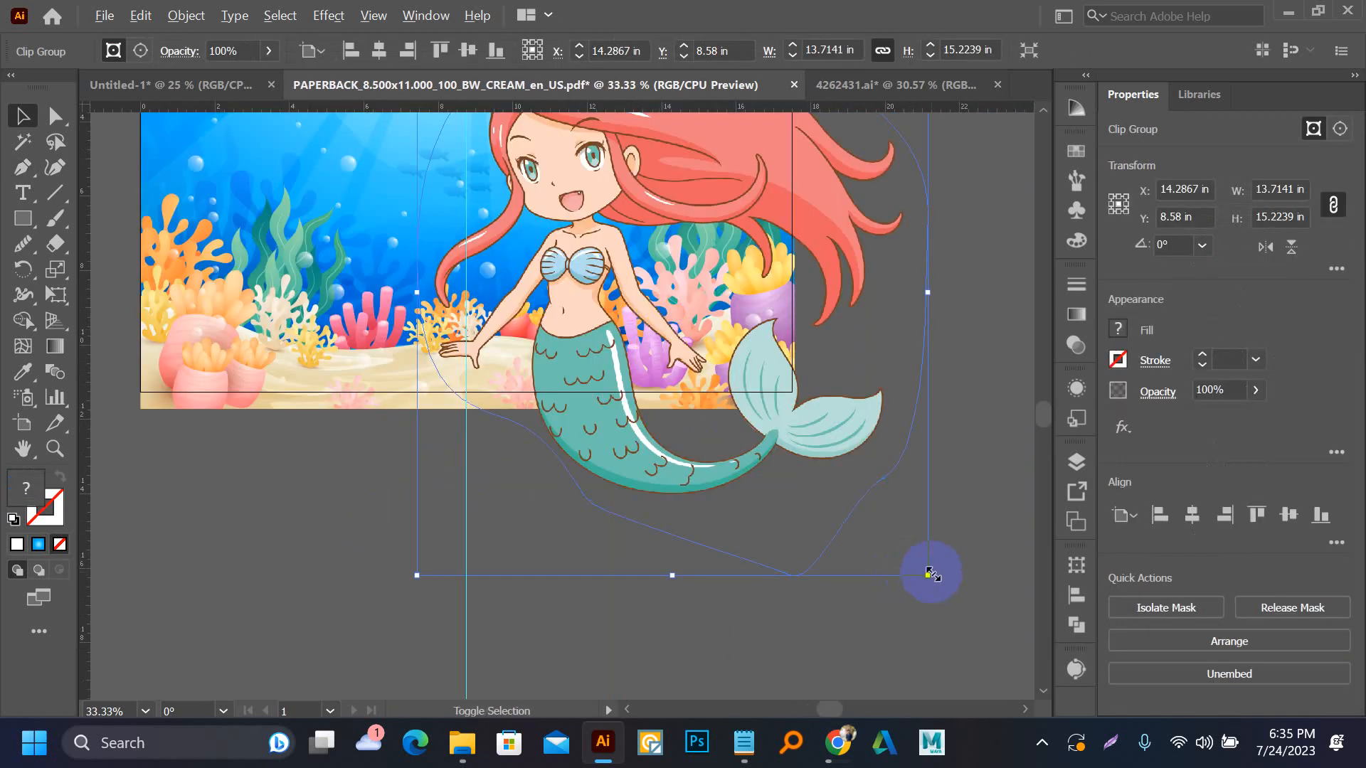
drag(928, 572, 838, 473)
scroll(666, 550, up, 3)
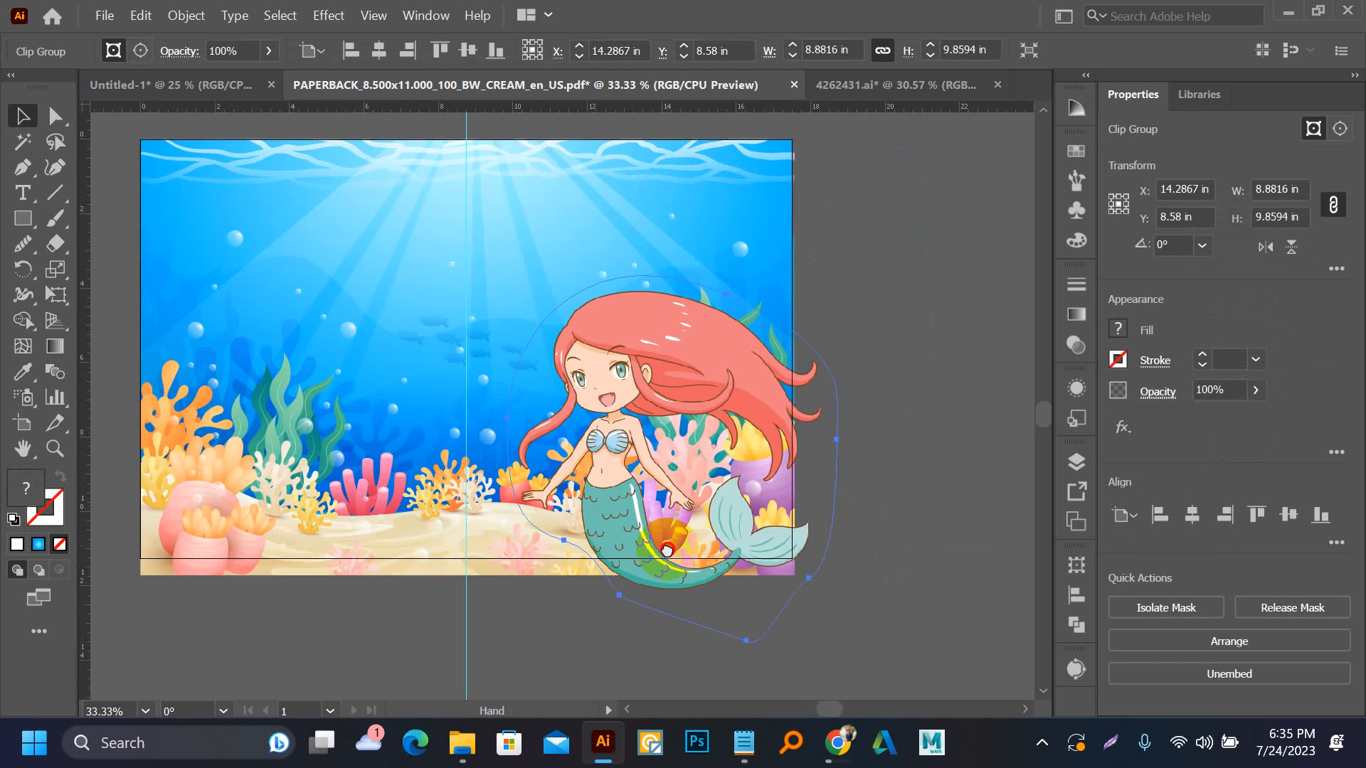
drag(667, 550, 667, 558)
drag(631, 513, 622, 482)
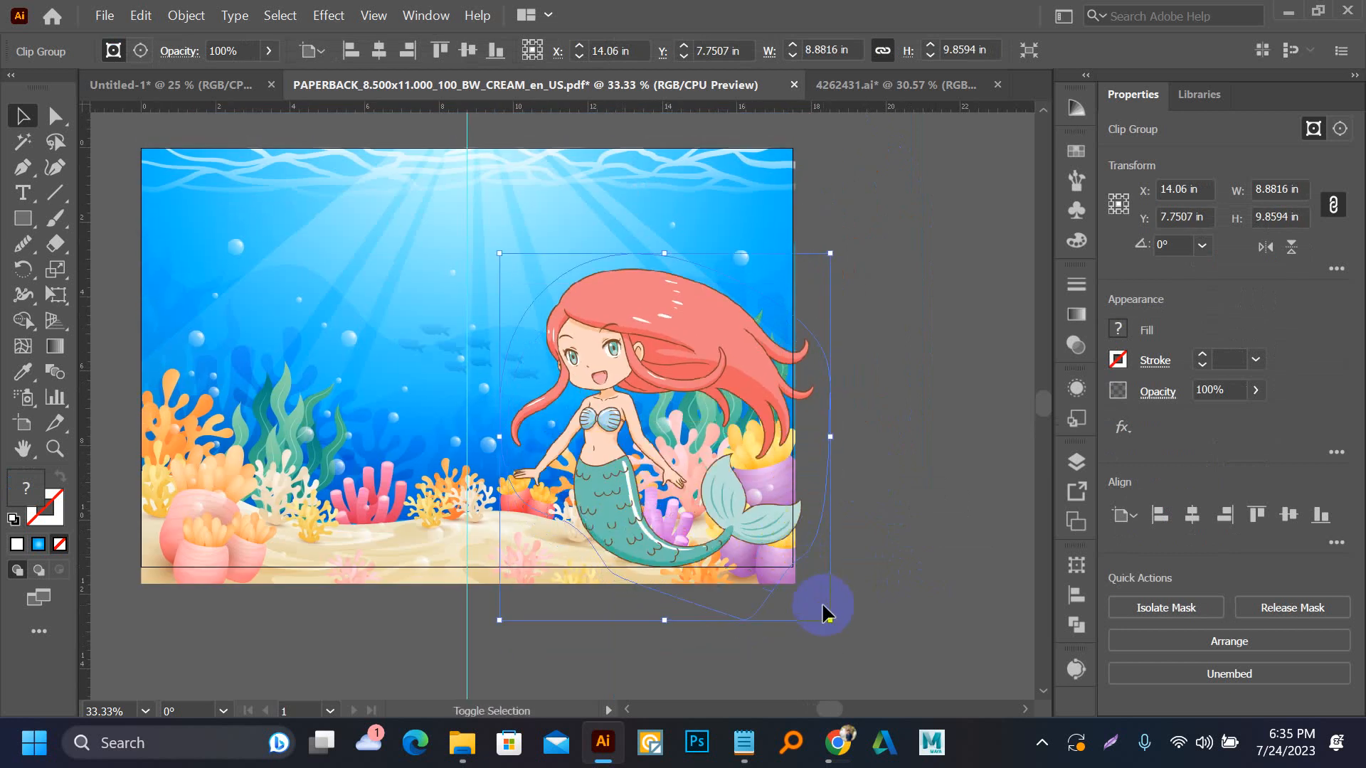
drag(829, 620, 791, 575)
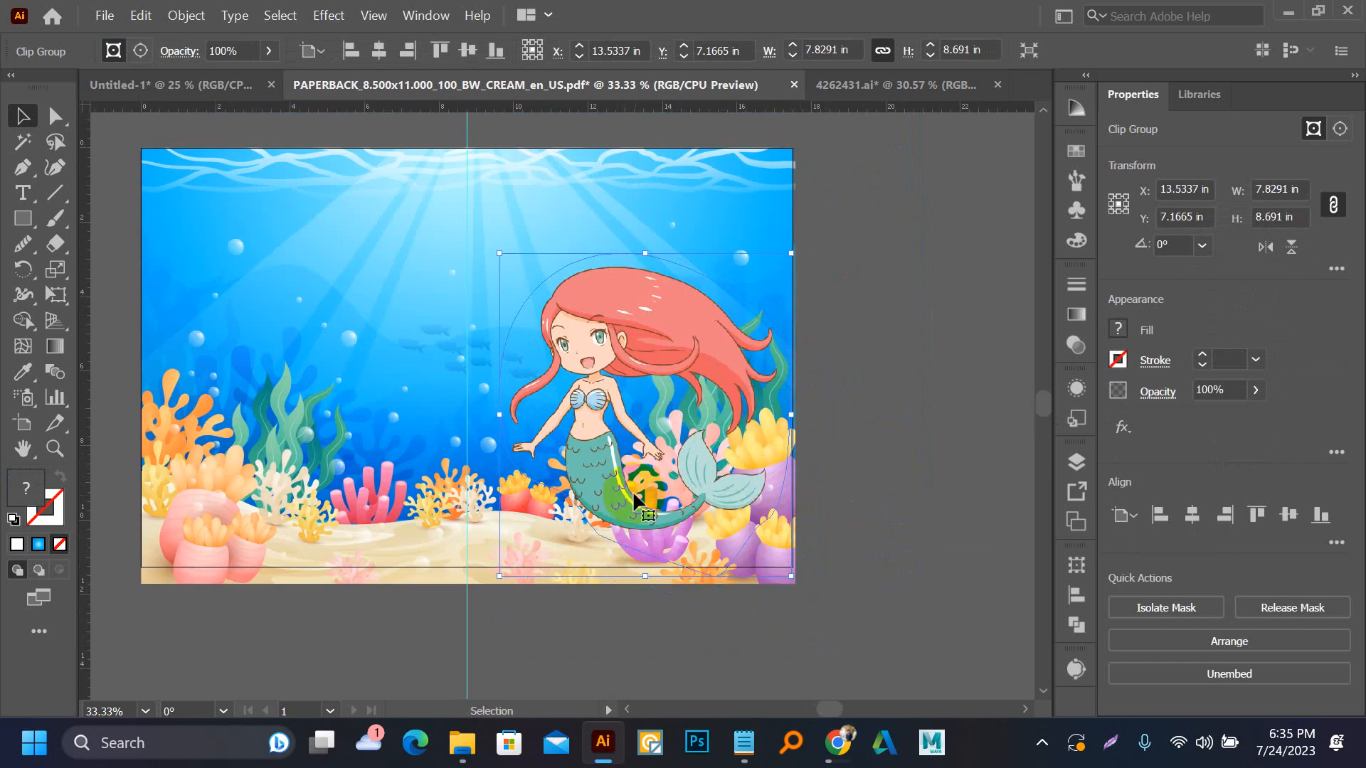
drag(618, 493, 603, 493)
click(808, 366)
scroll(804, 377, up, 2)
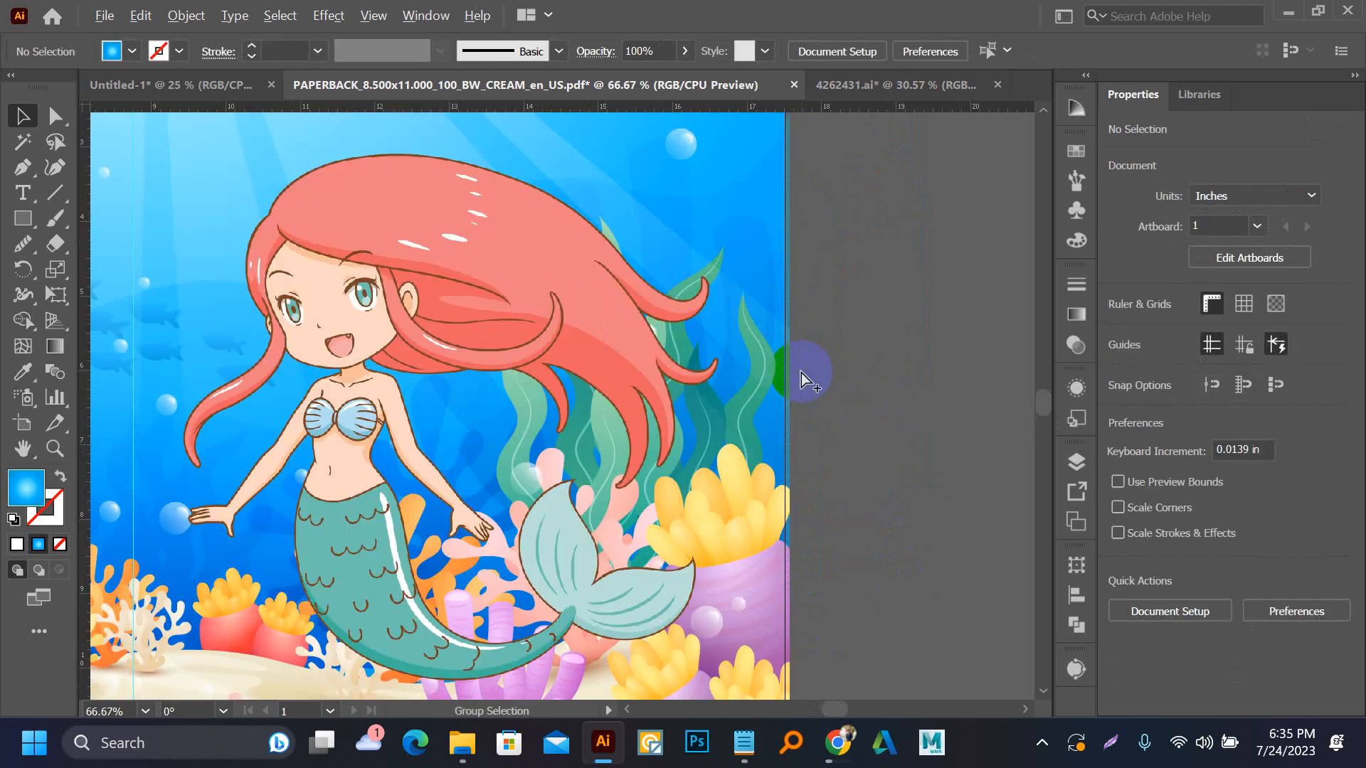
scroll(377, 442, up, 3)
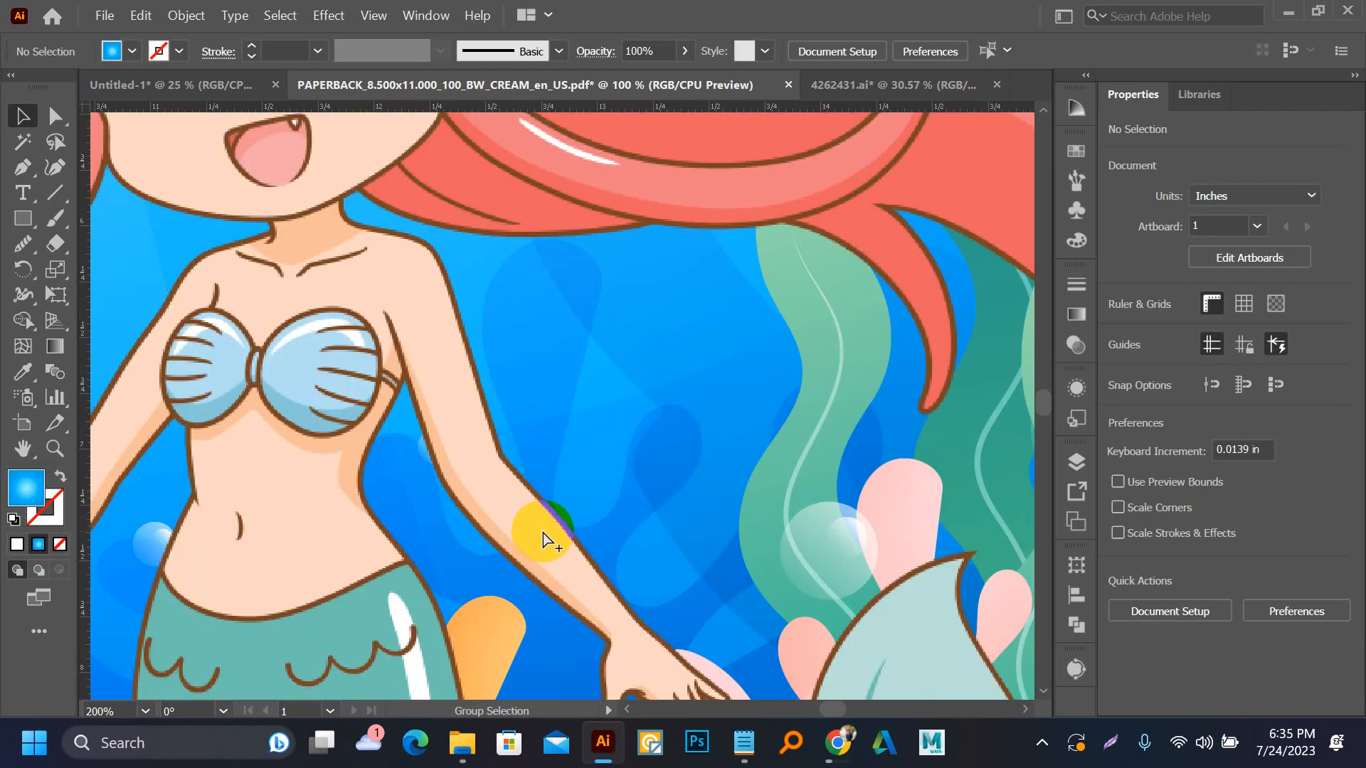
scroll(549, 539, down, 4)
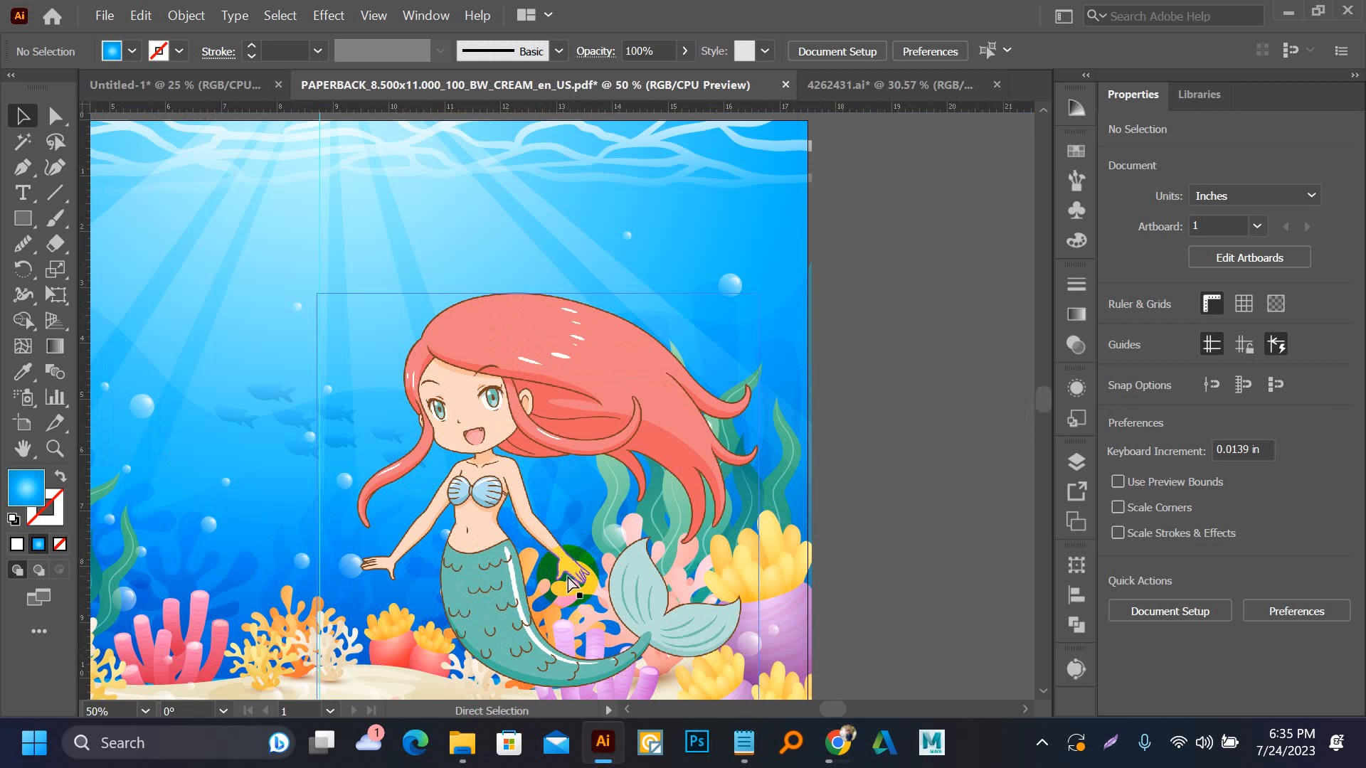
scroll(569, 585, down, 1)
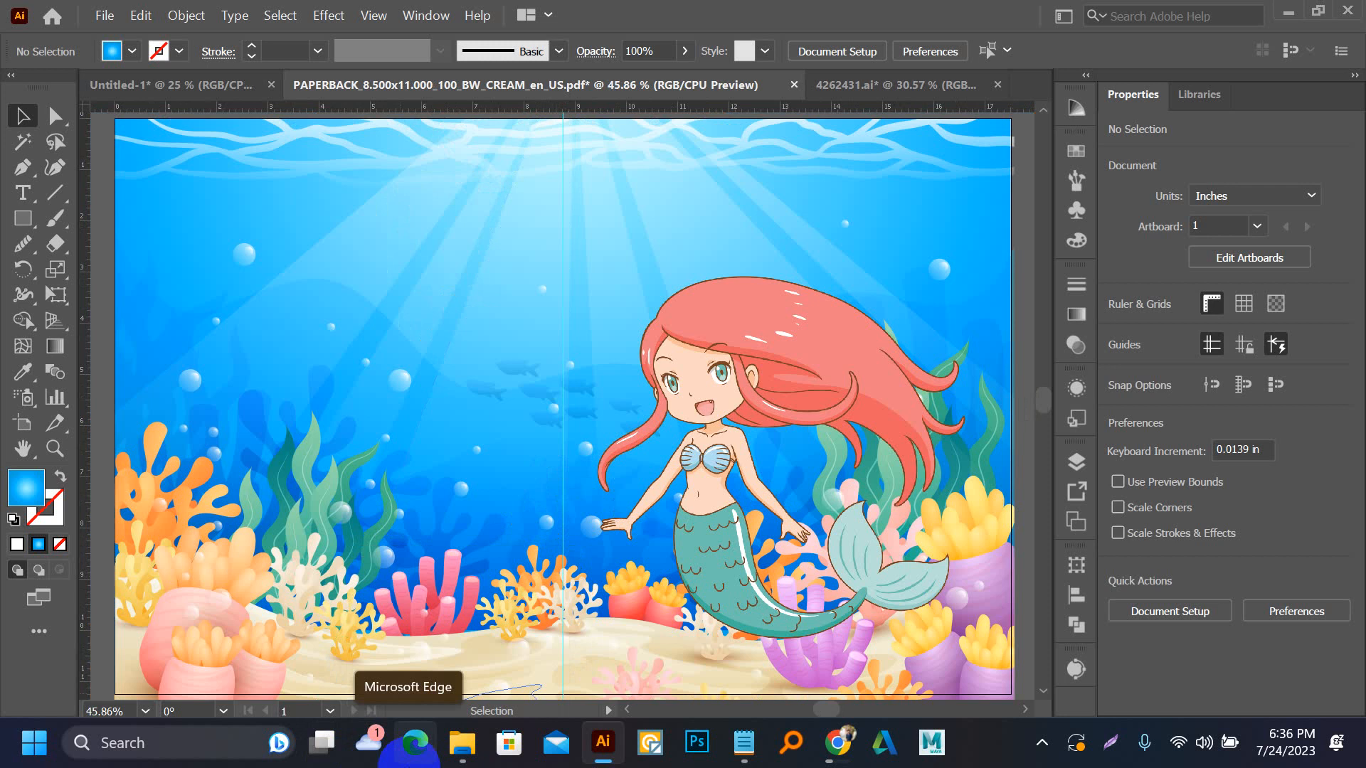
scroll(615, 391, down, 2)
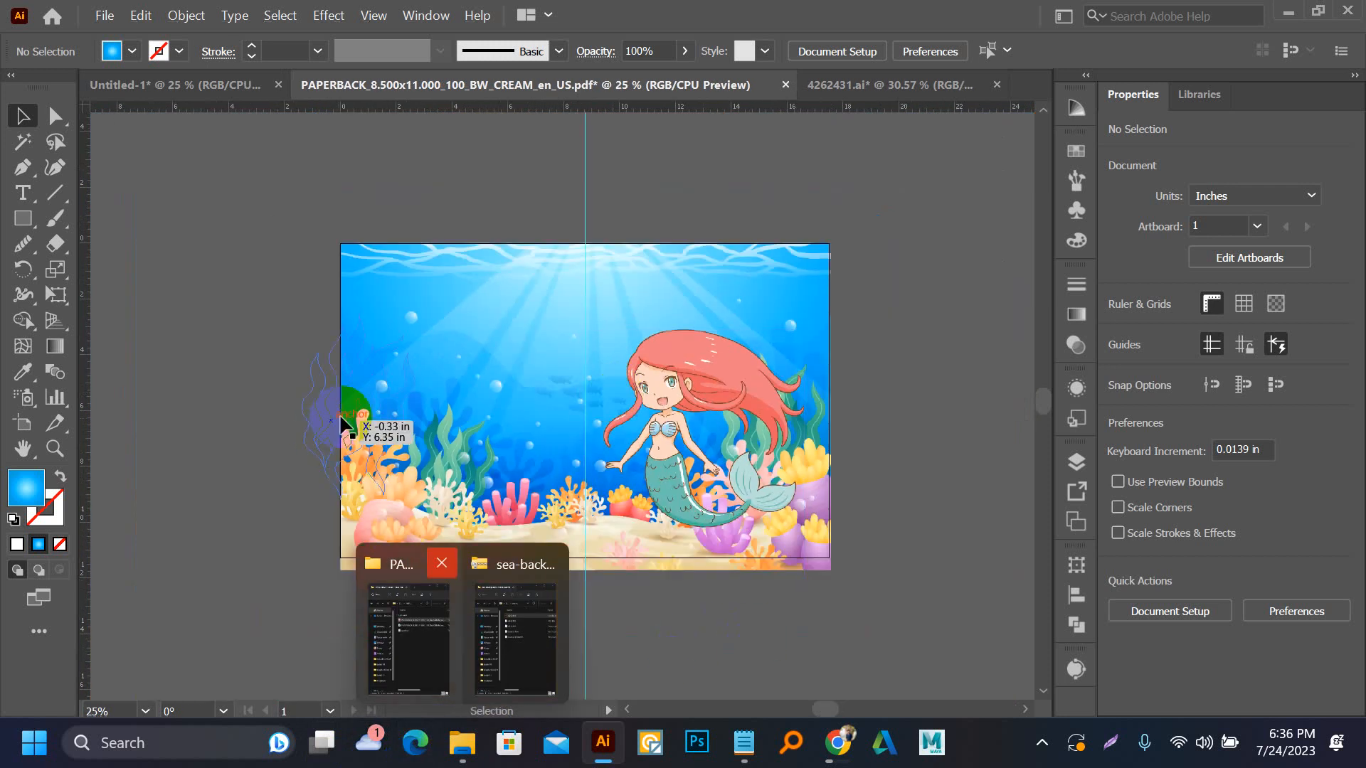
Return to the mermaid cartoon results in Chrome and open the preview of Pngtree's purple-tailed mermaid with a seahorse
click(838, 742)
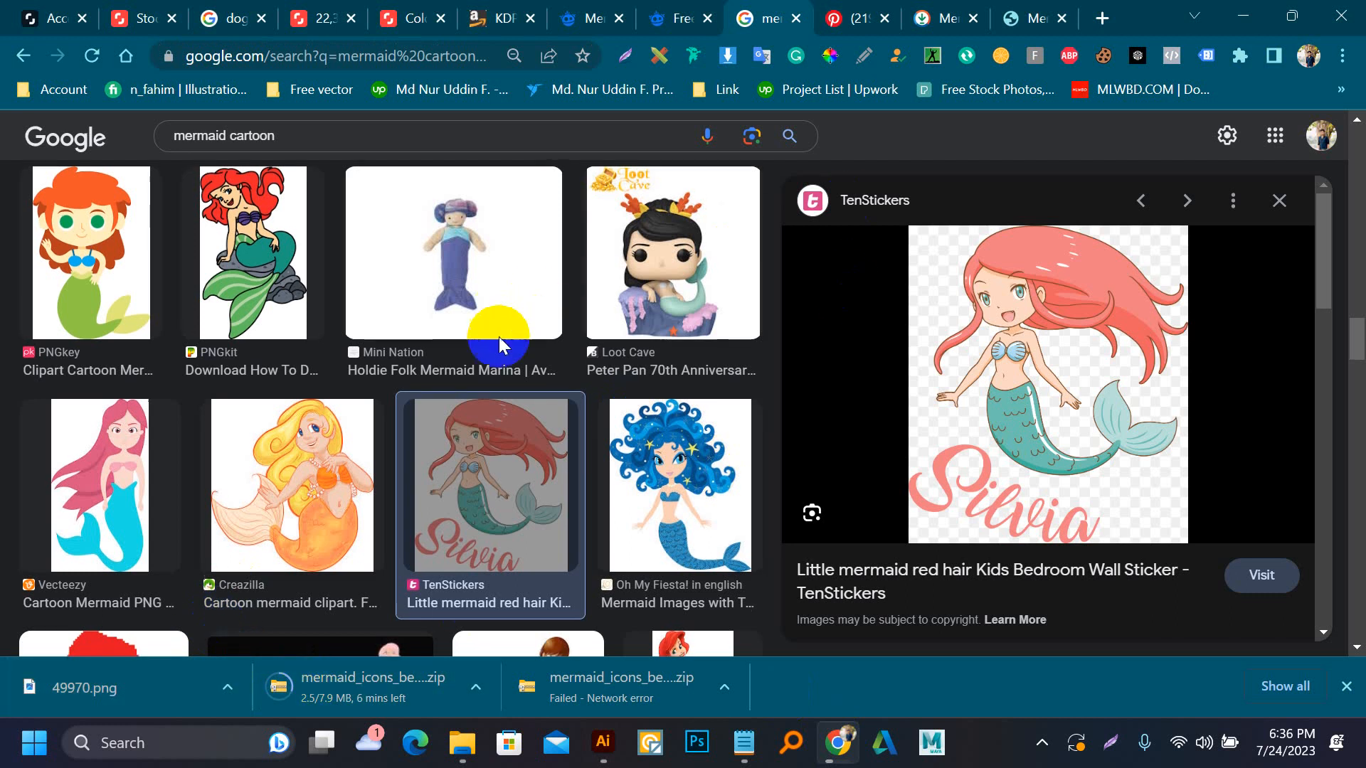
scroll(497, 351, down, 9)
scroll(917, 455, down, 5)
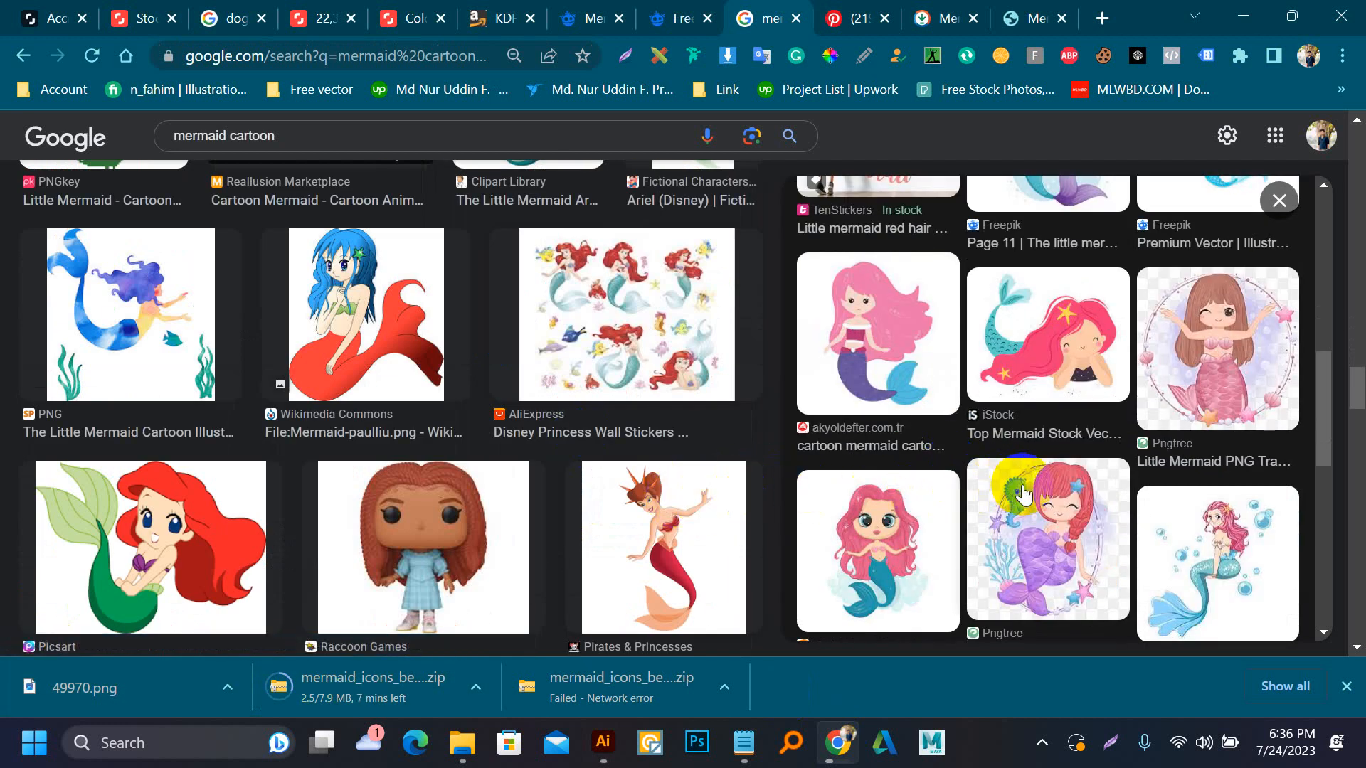
click(1020, 543)
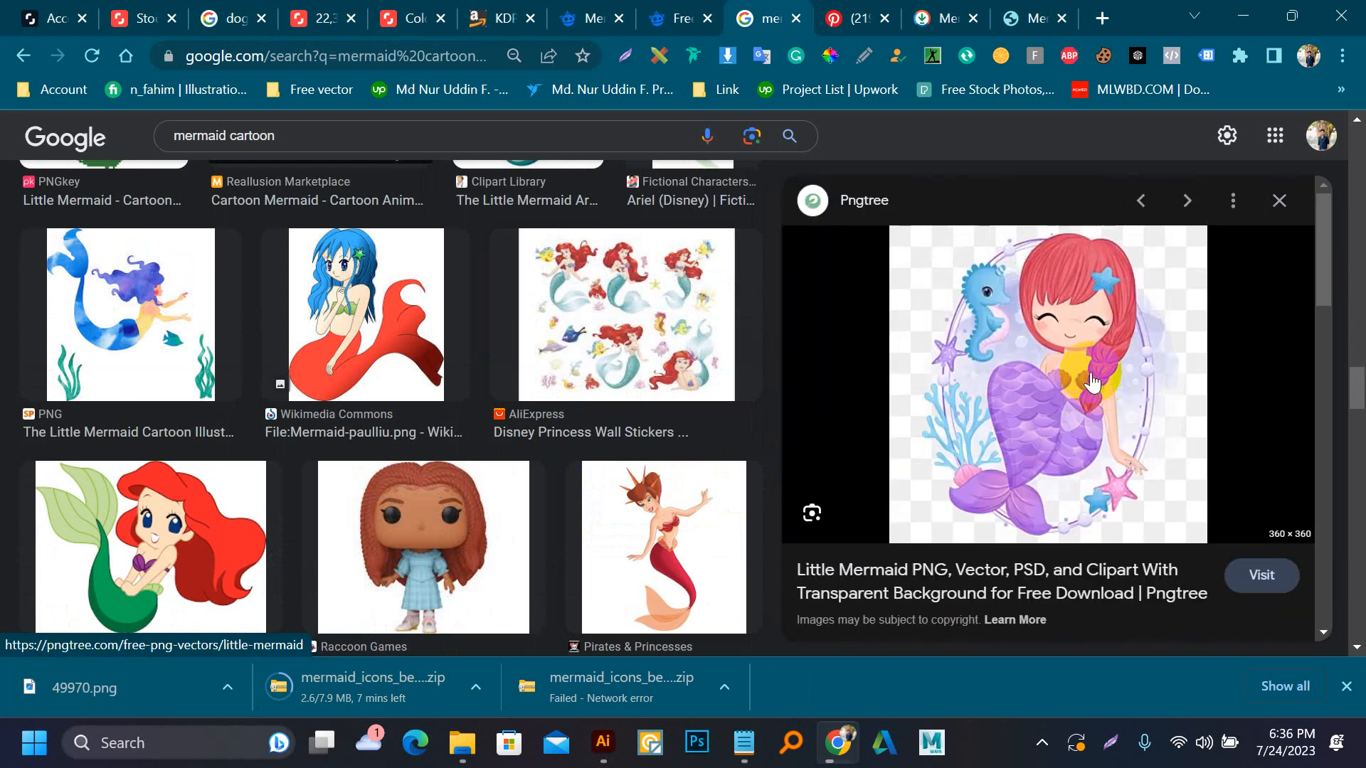
Save Pngtree's mermaid with the seahorse as a PNG, try placing it on the cover's left half in Illustrator, and delete it
right_click(1076, 344)
click(1128, 565)
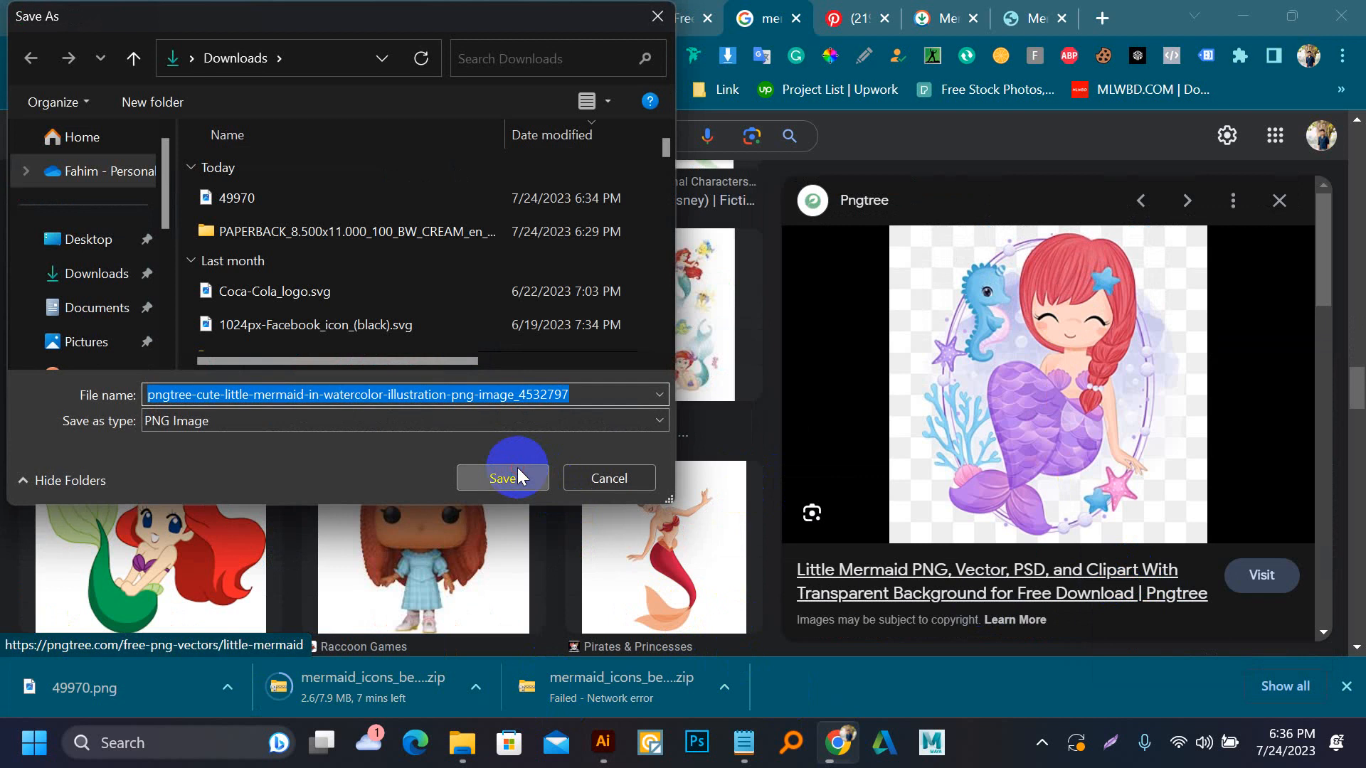
click(519, 473)
drag(91, 683, 489, 433)
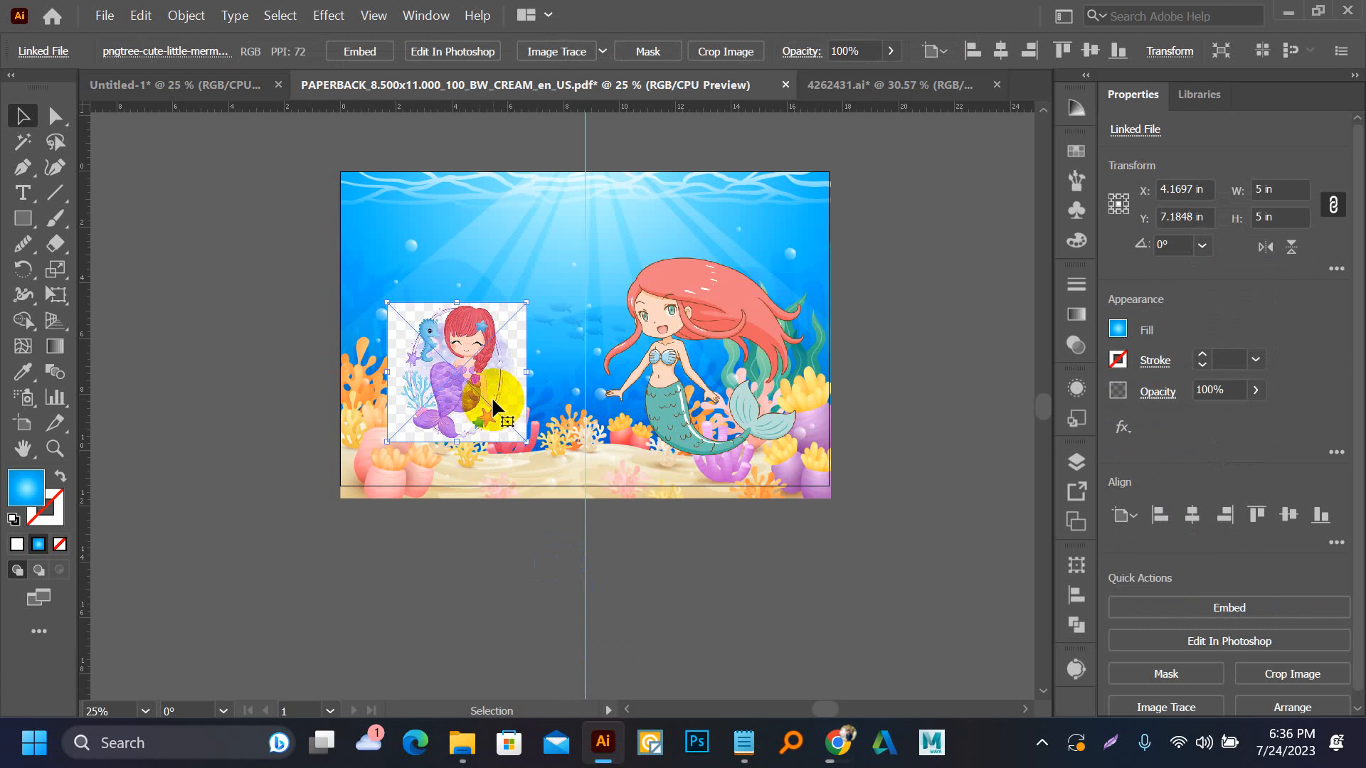
key(Delete)
click(631, 698)
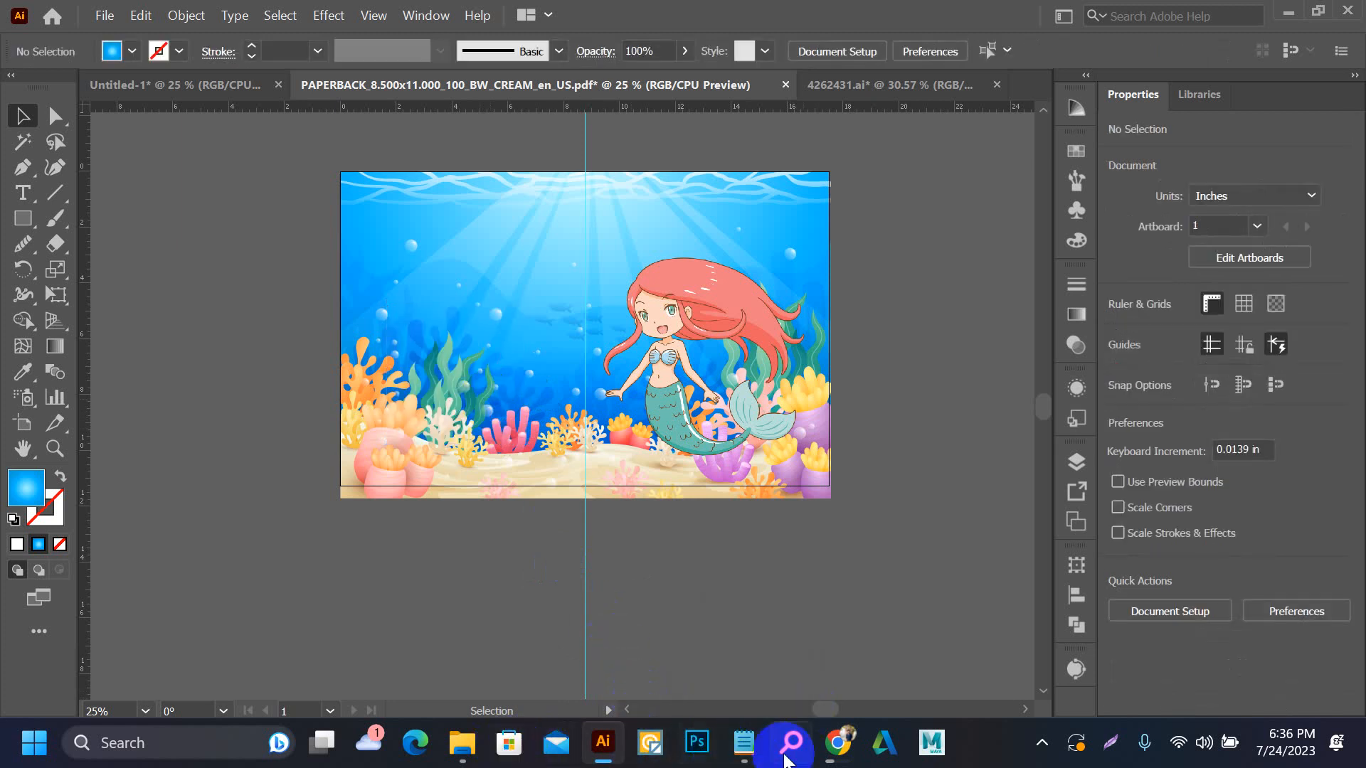
Start Vector Magic and look through the mermaid cartoon results in Chrome for another image, previewing the Pillow Buddies mermaid
click(651, 747)
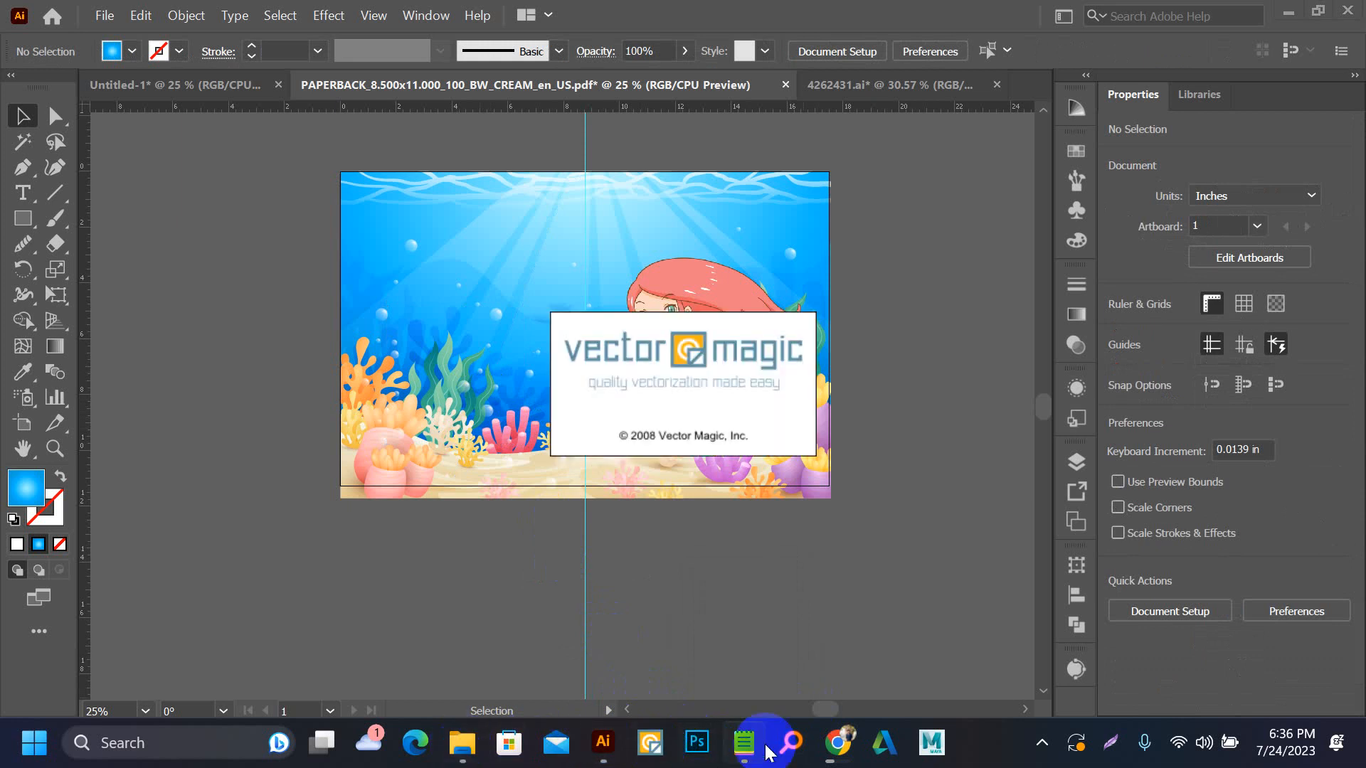
click(833, 744)
scroll(466, 432, down, 6)
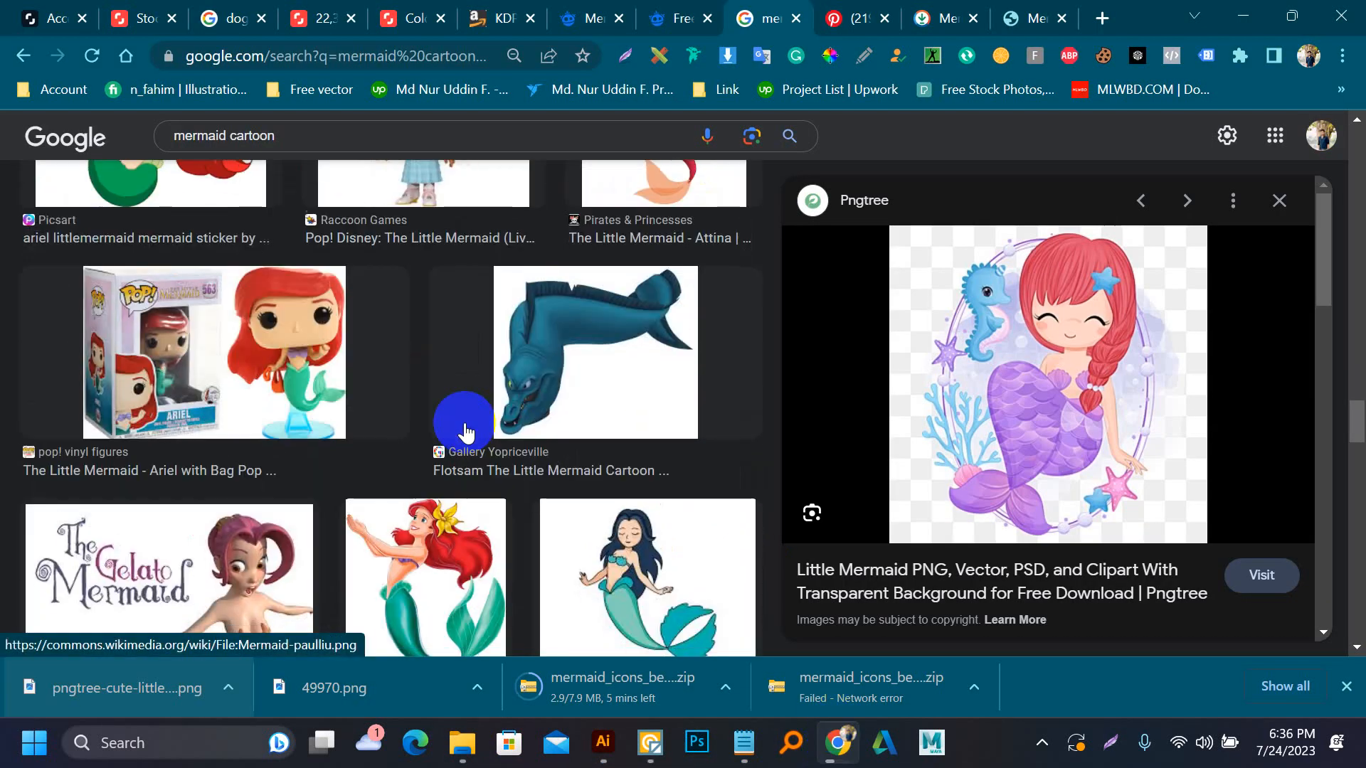
scroll(466, 432, down, 5)
scroll(1076, 447, down, 8)
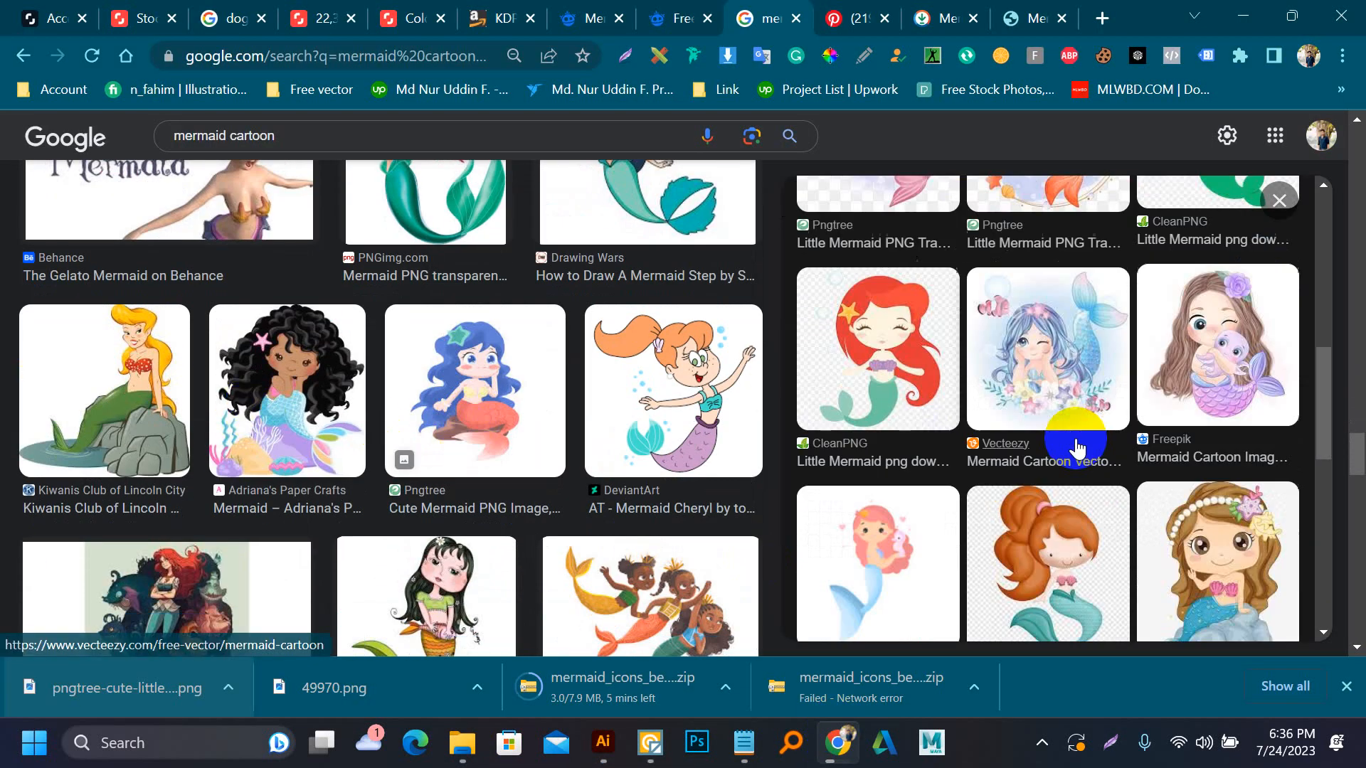
scroll(644, 446, down, 5)
scroll(510, 459, down, 3)
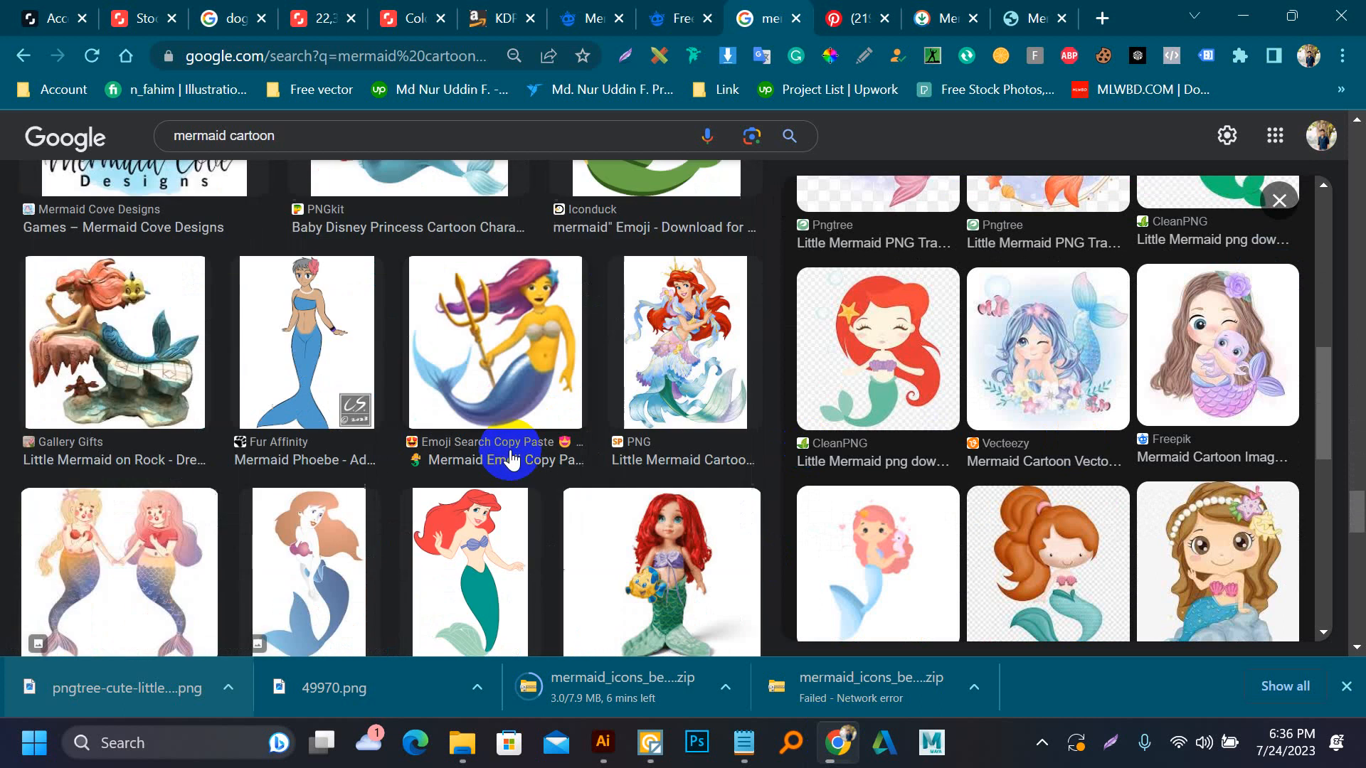
scroll(506, 461, down, 2)
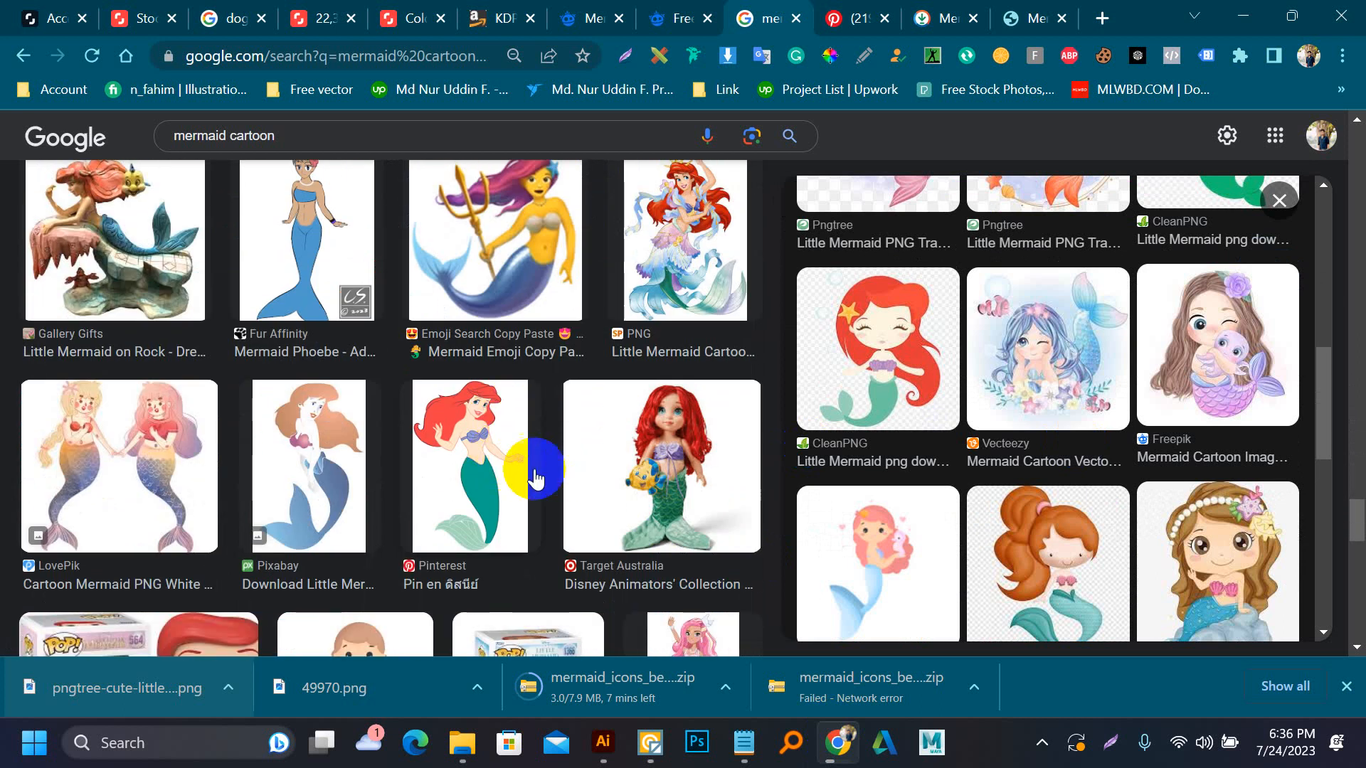
scroll(418, 498, down, 3)
scroll(418, 498, down, 5)
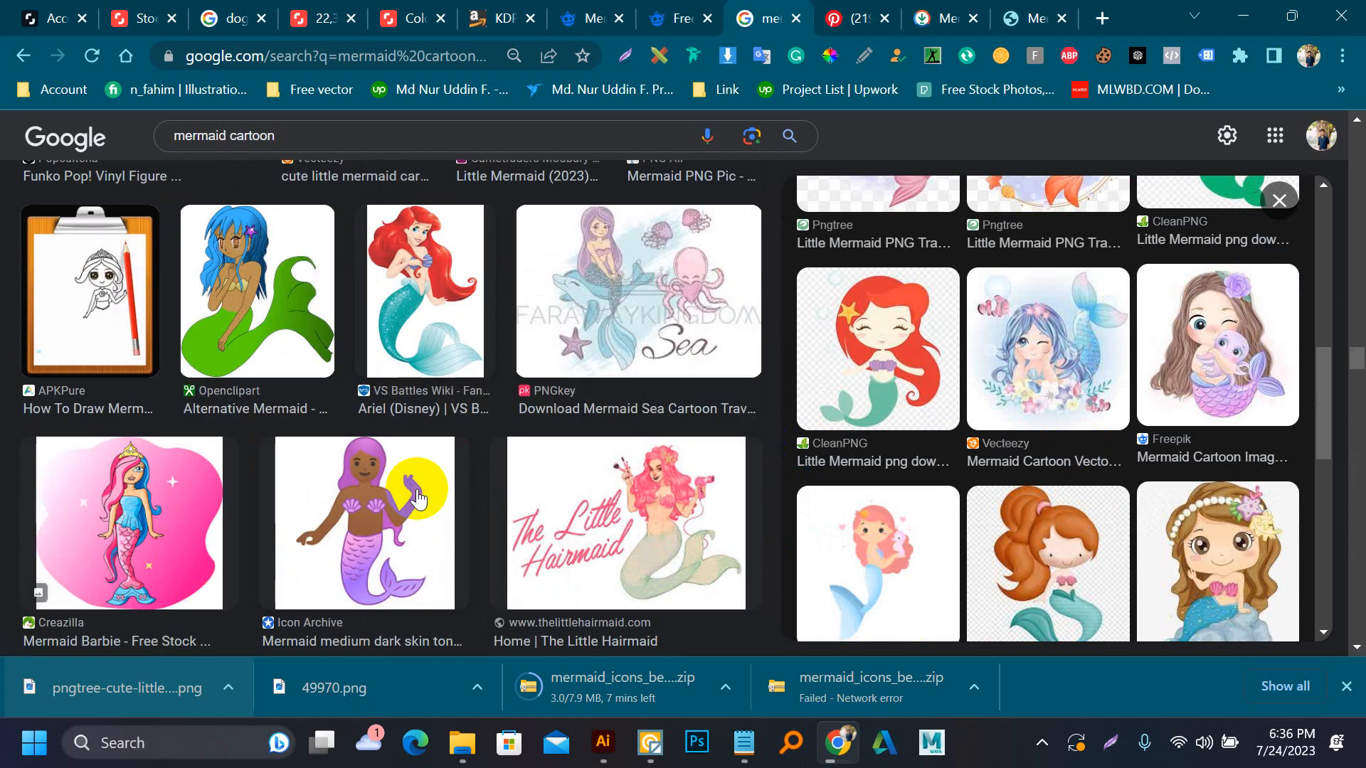
scroll(417, 496, down, 15)
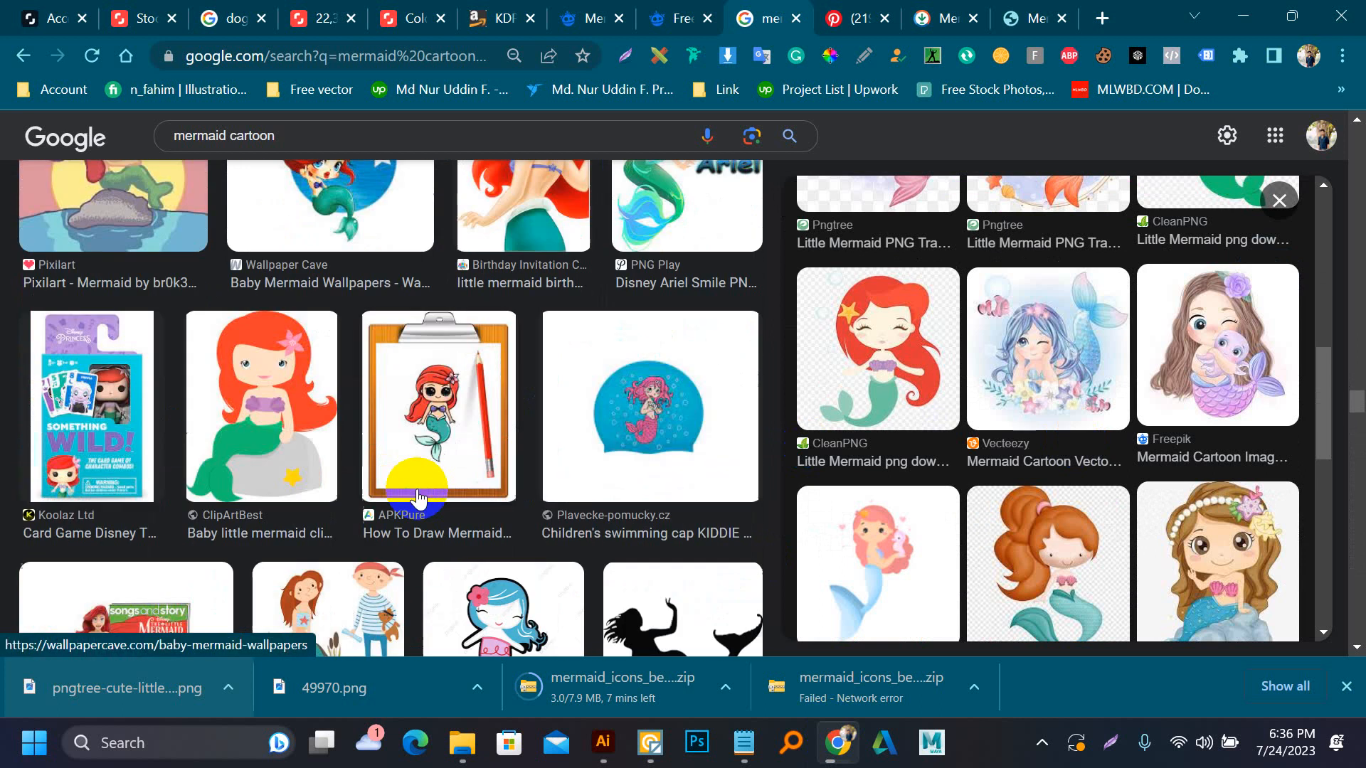
scroll(417, 495, down, 5)
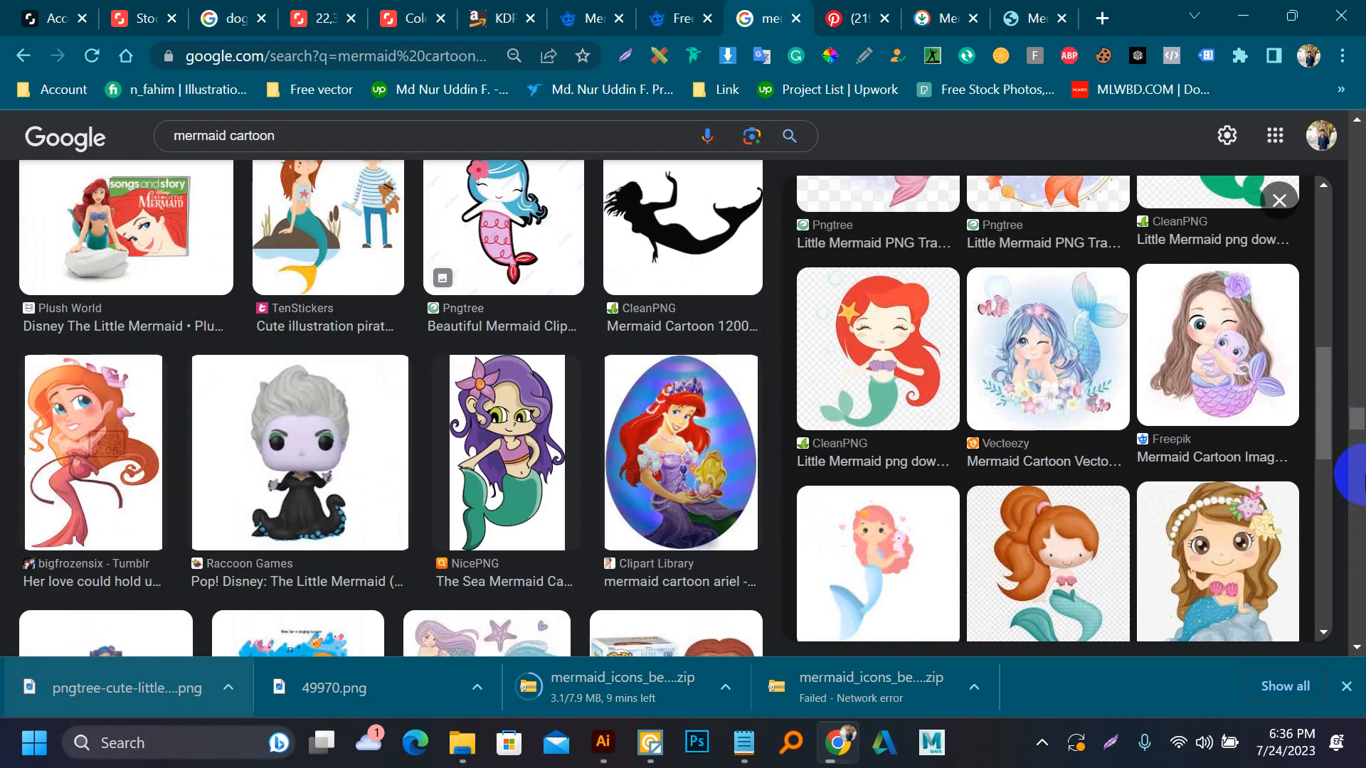
drag(1358, 416, 1361, 128)
scroll(454, 332, down, 5)
scroll(453, 331, up, 3)
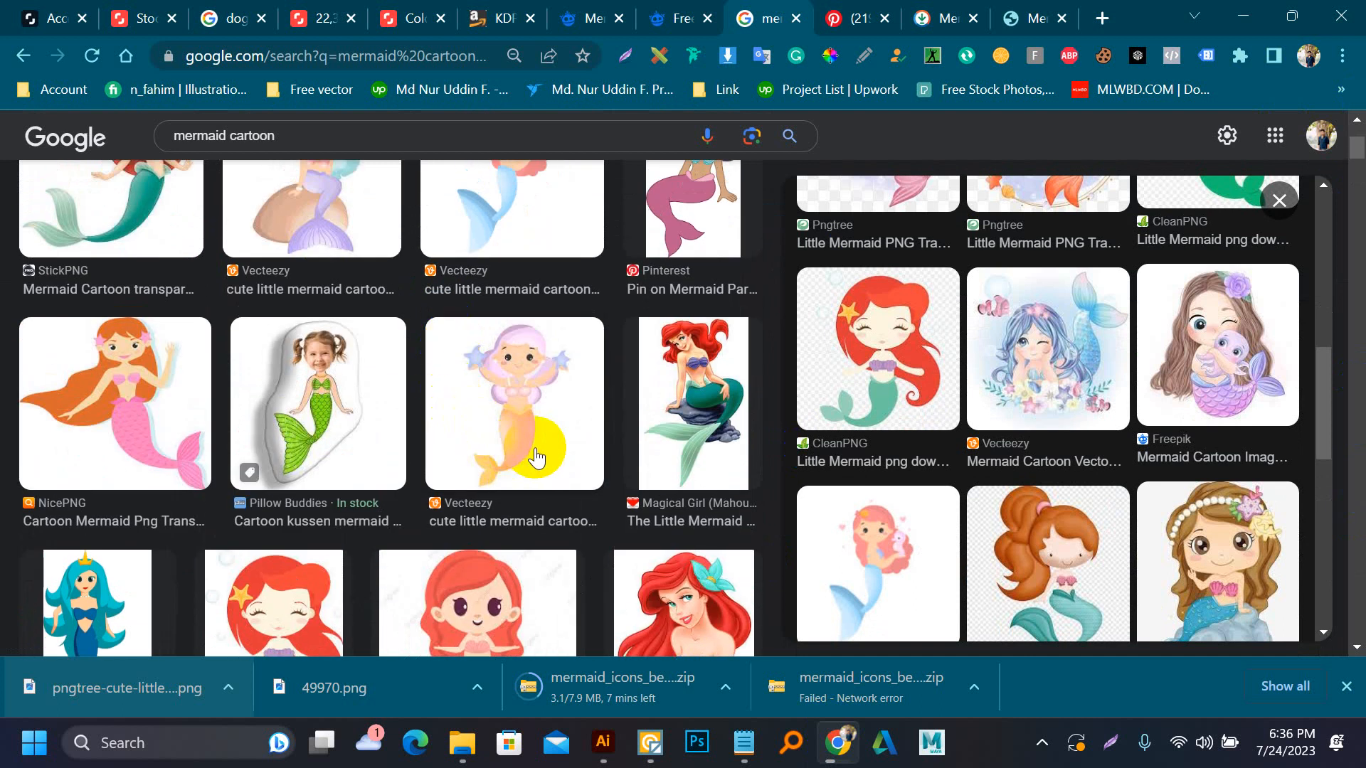
click(345, 392)
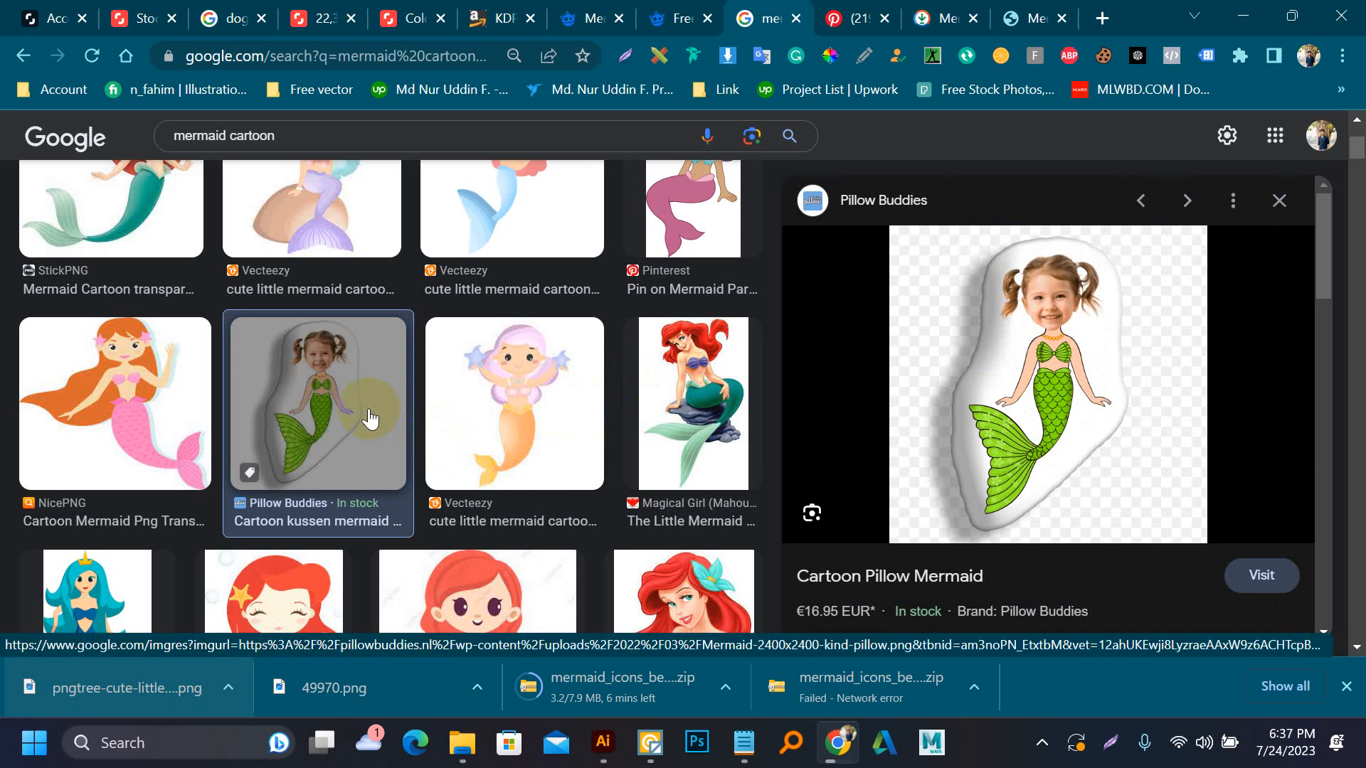
scroll(370, 419, down, 3)
scroll(368, 408, down, 3)
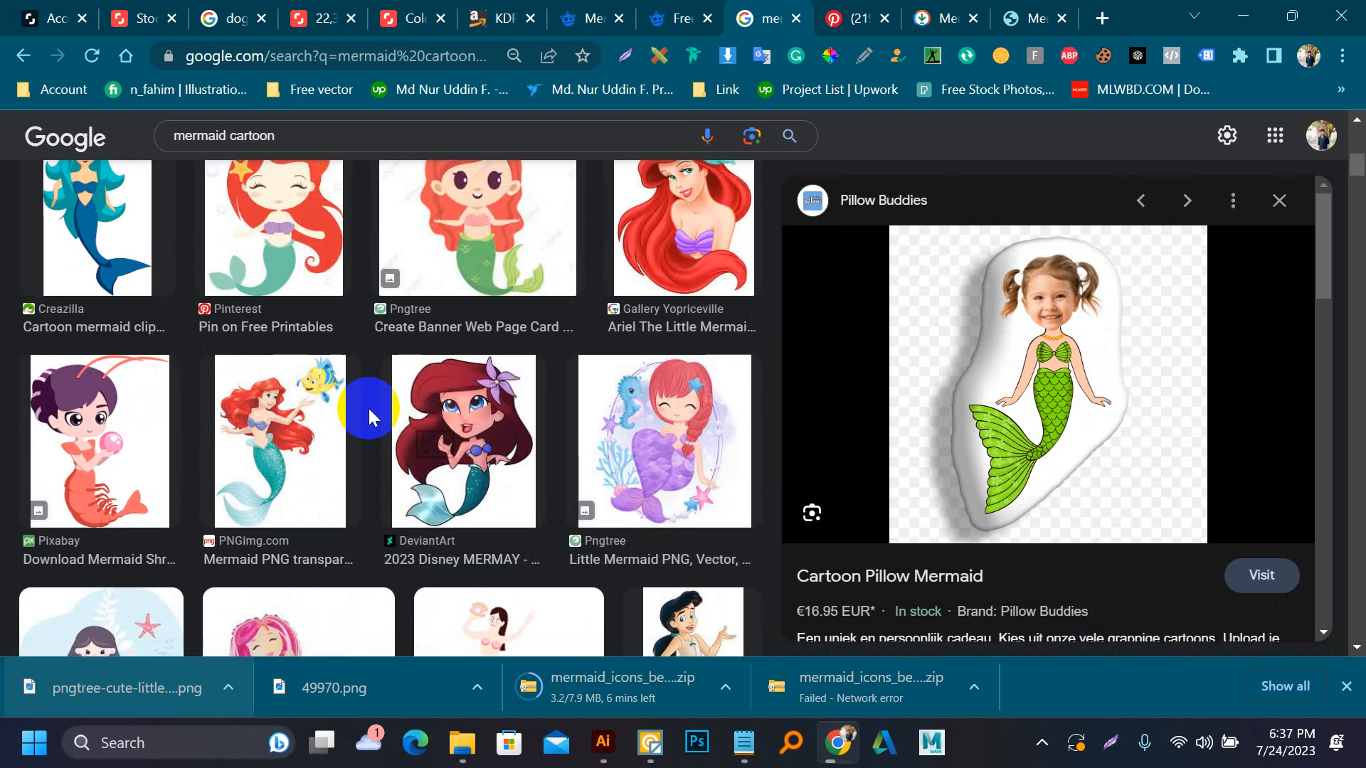
Open PNGimg.com's red-haired mermaid with the yellow fish and save it to Downloads as the PNG mermaid_PNG25
click(249, 441)
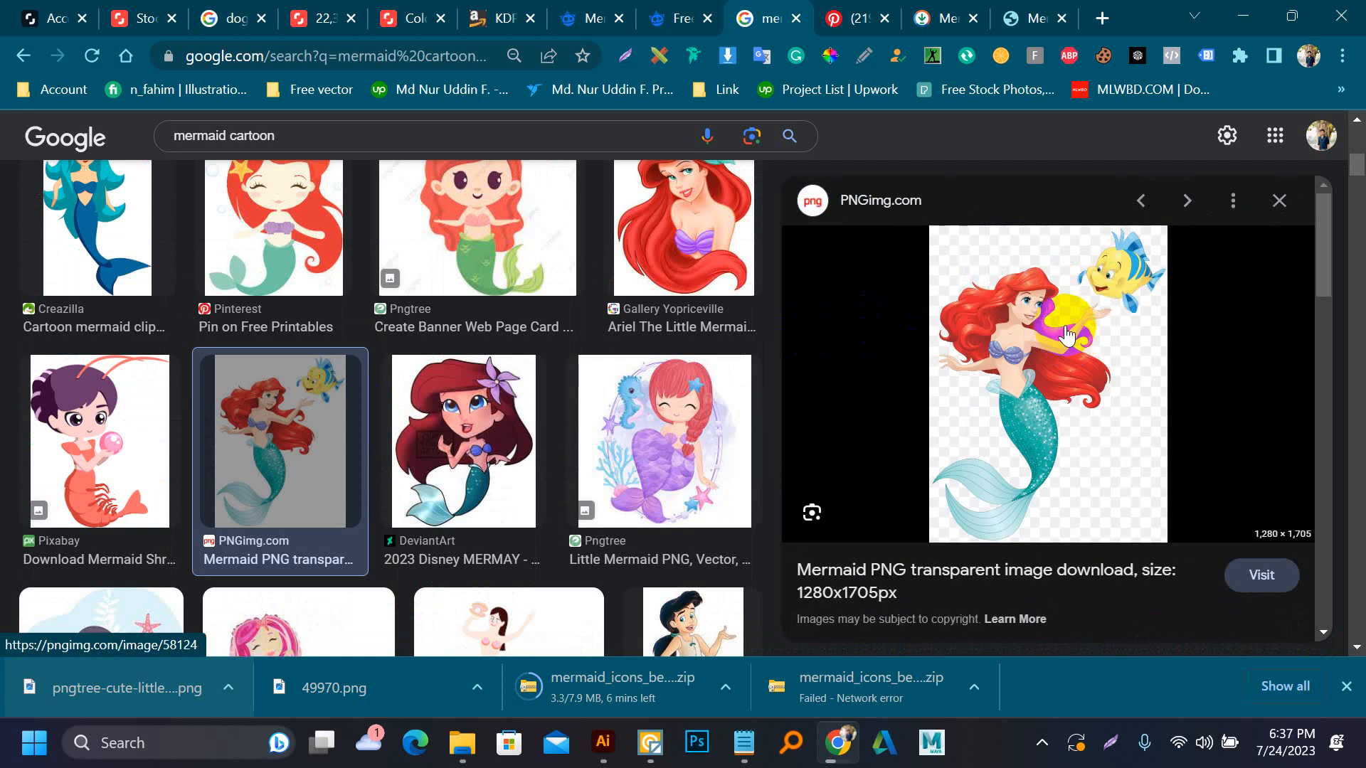
right_click(1059, 314)
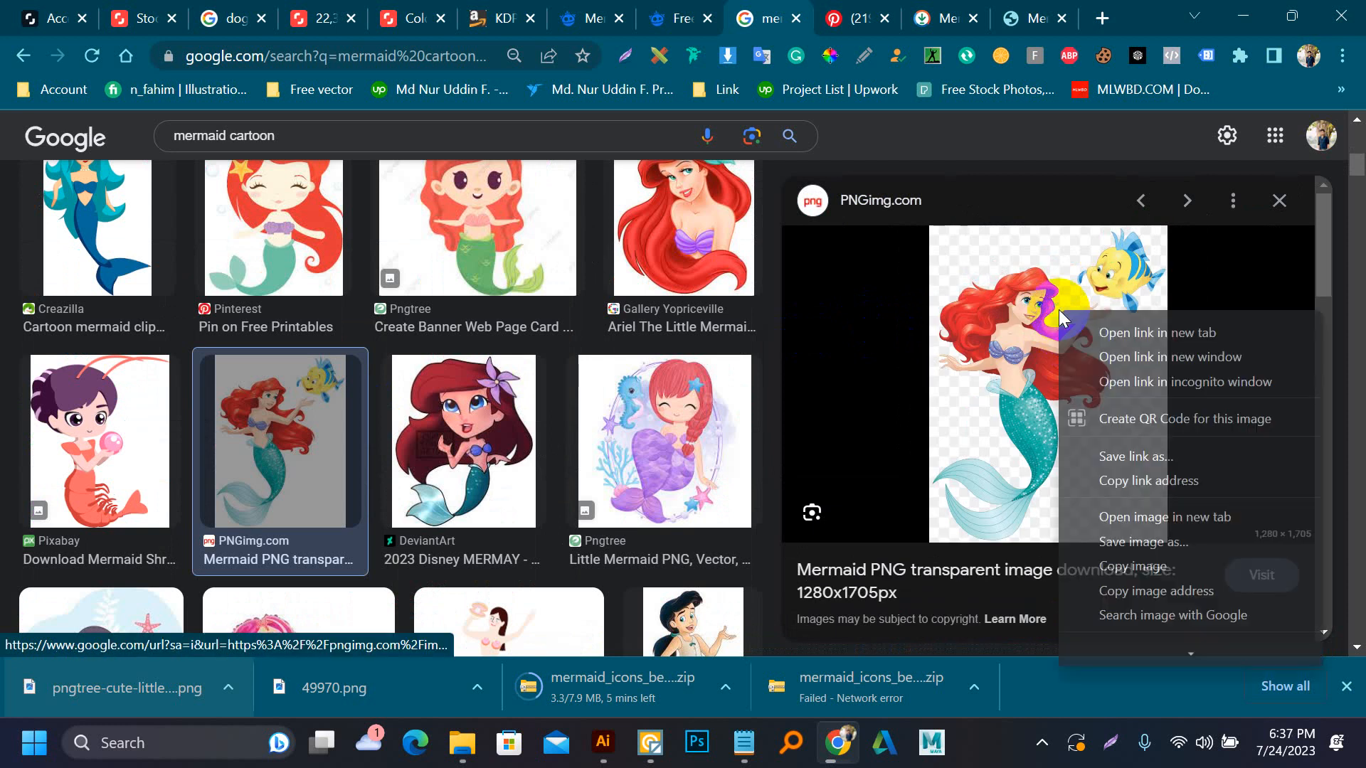
click(1166, 551)
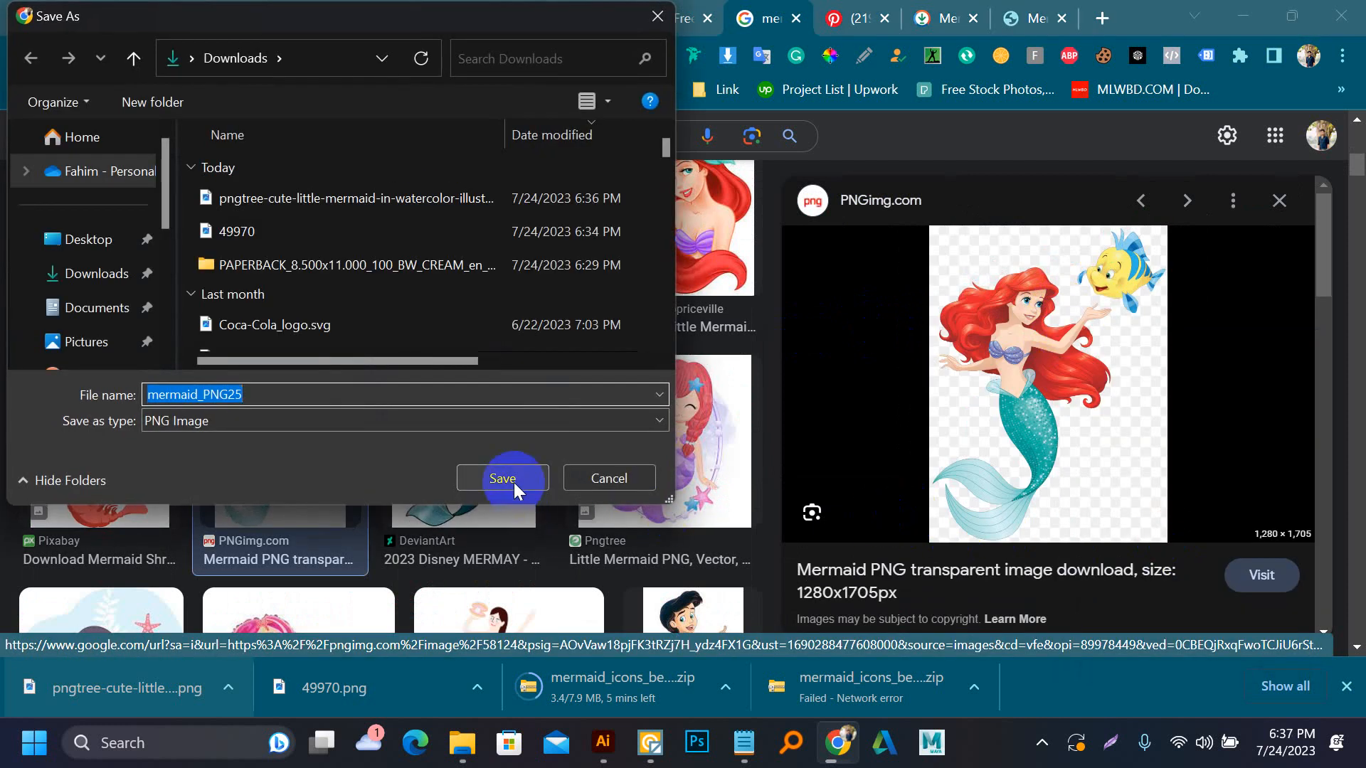
click(515, 489)
Load mermaid_PNG25.png into Vector Magic at the recommended 640x853 size and vectorize it in Fully Automatic mode
drag(34, 688, 556, 455)
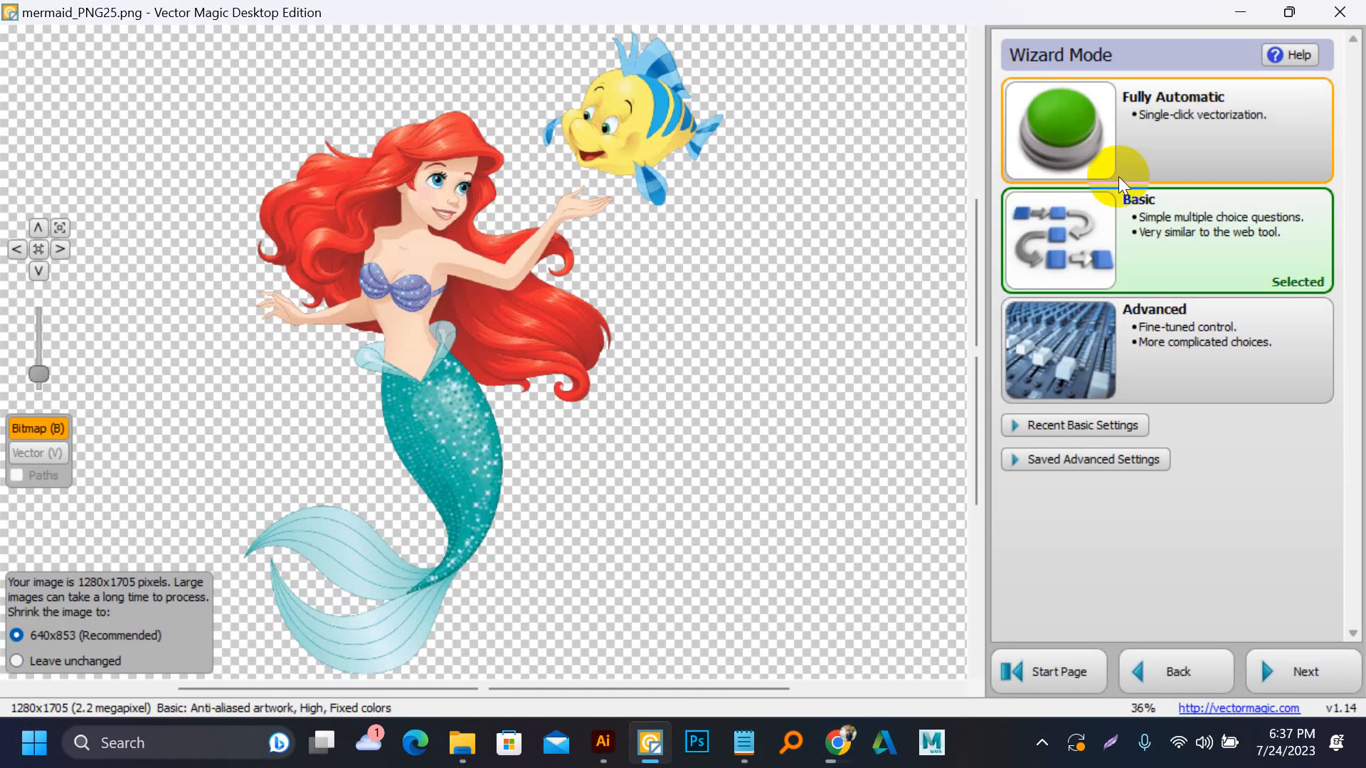
click(1192, 99)
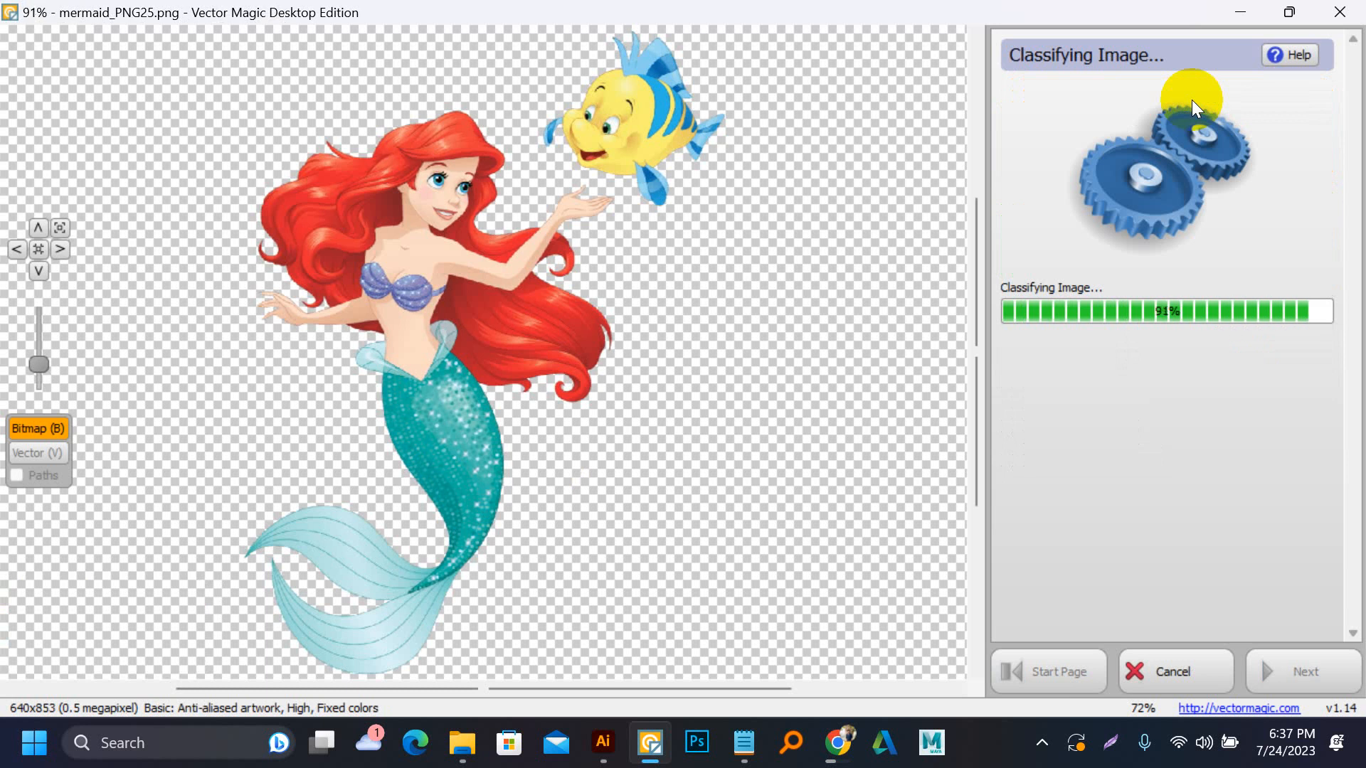
scroll(630, 138, up, 5)
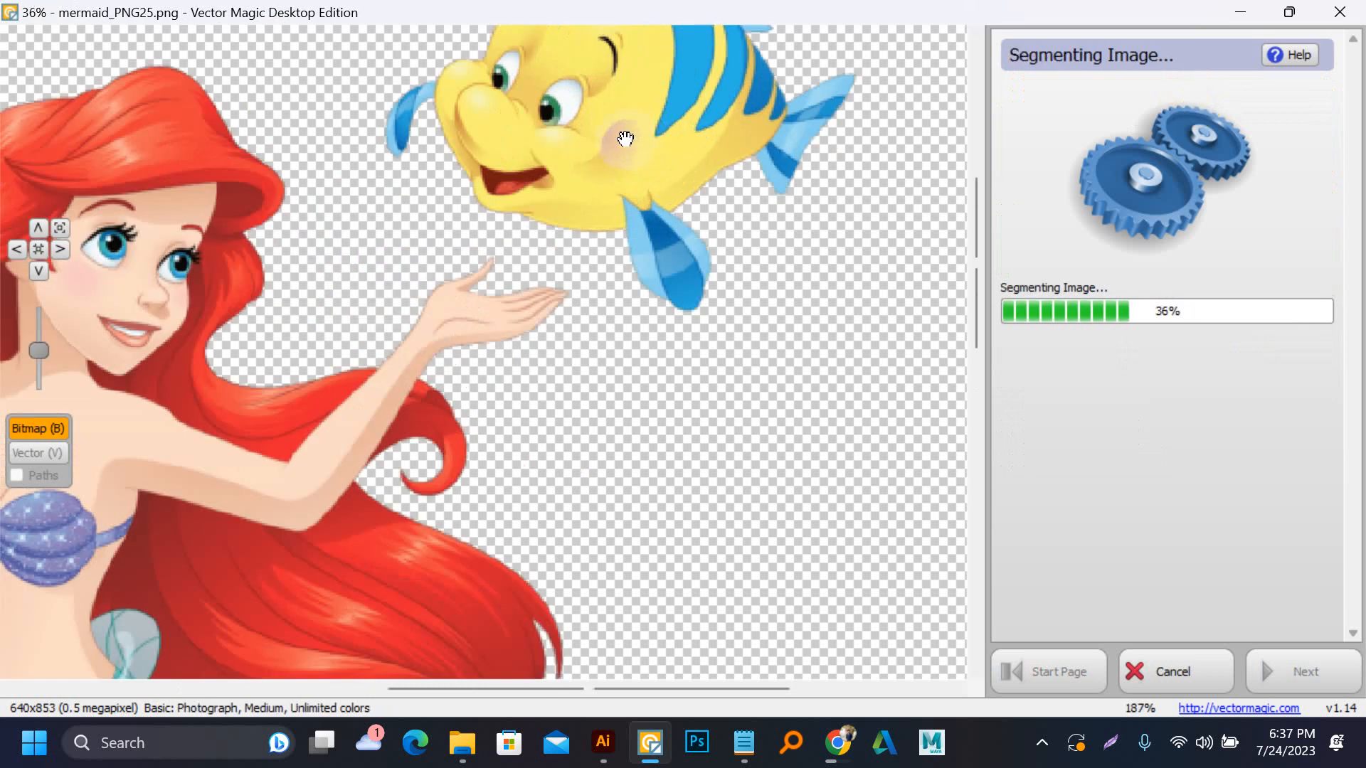
scroll(625, 138, down, 2)
scroll(625, 138, down, 2)
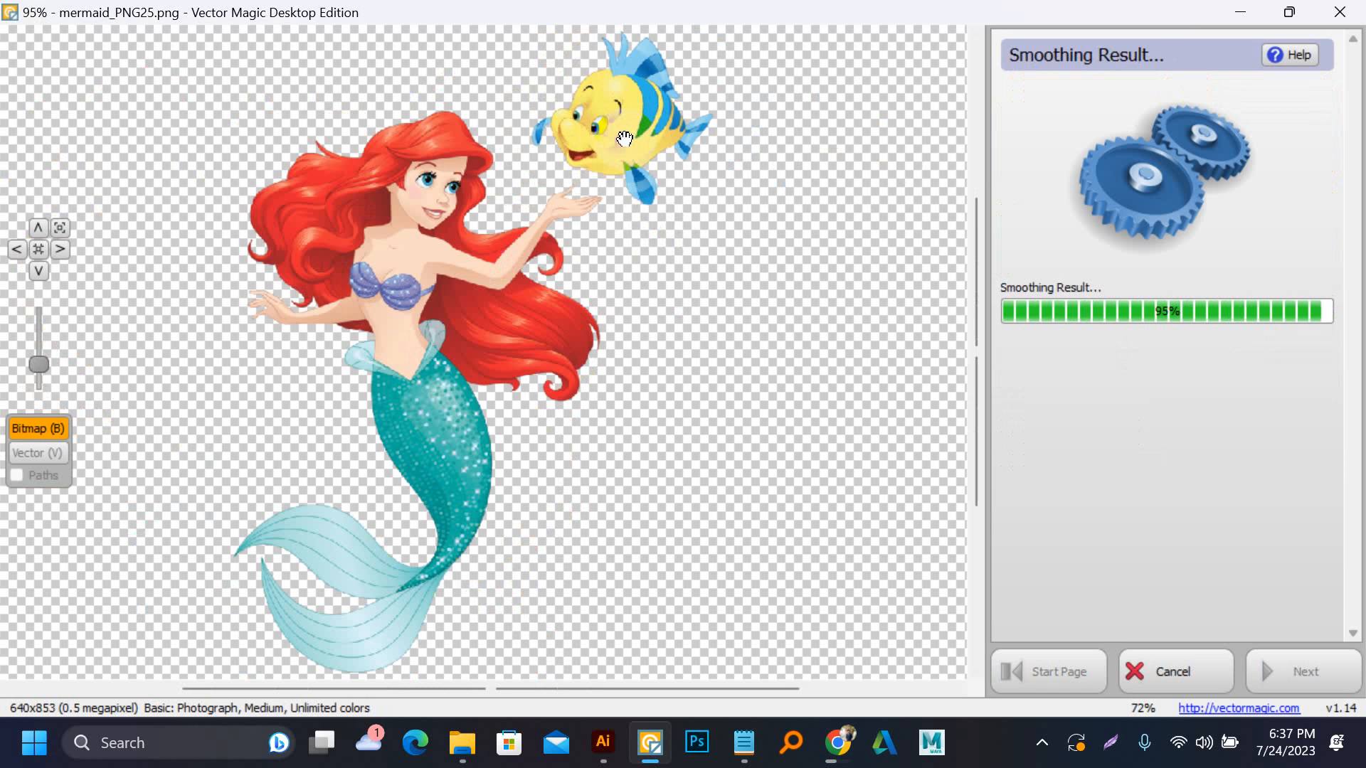
Inspect the vectorized mermaid and fish up close, checking the quality of the face, hair, hands, waist and tail
scroll(613, 139, up, 6)
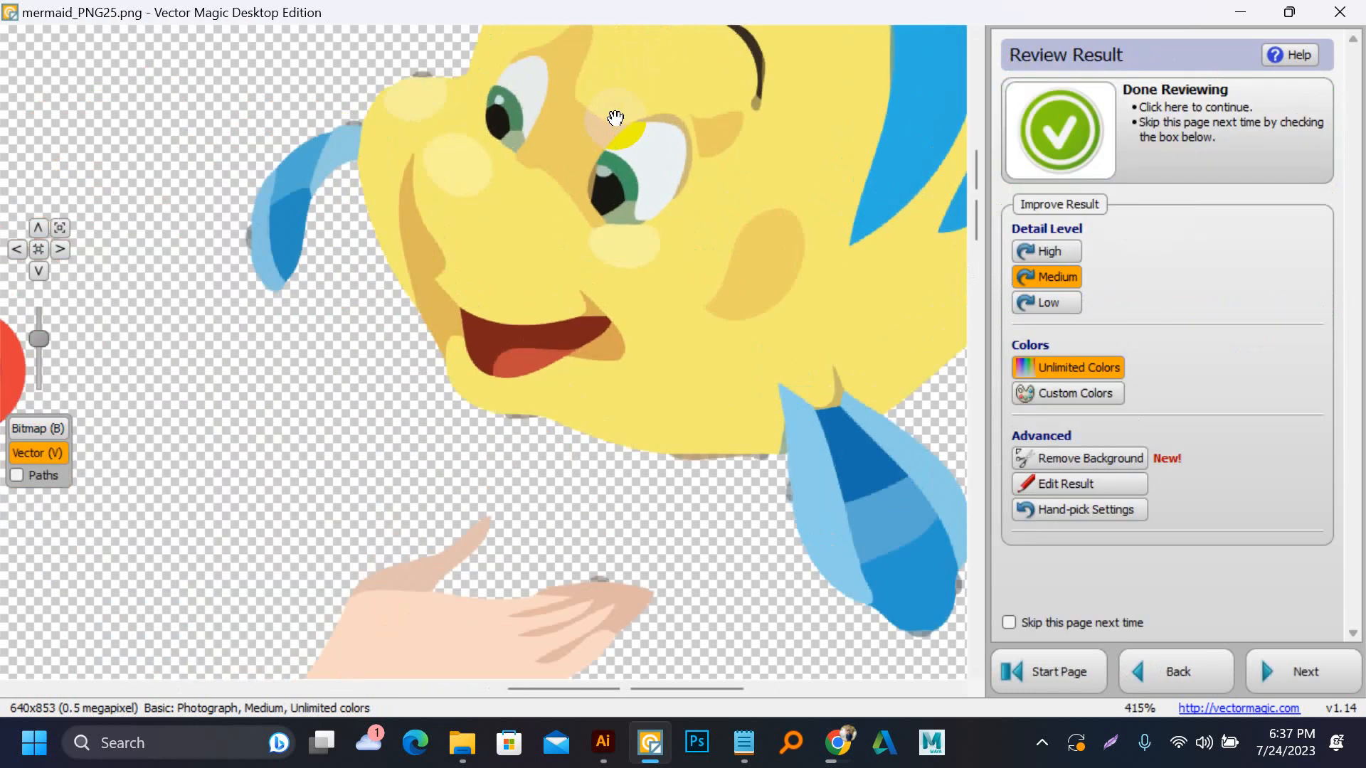
scroll(643, 329, down, 4)
scroll(446, 634, up, 5)
scroll(683, 372, down, 6)
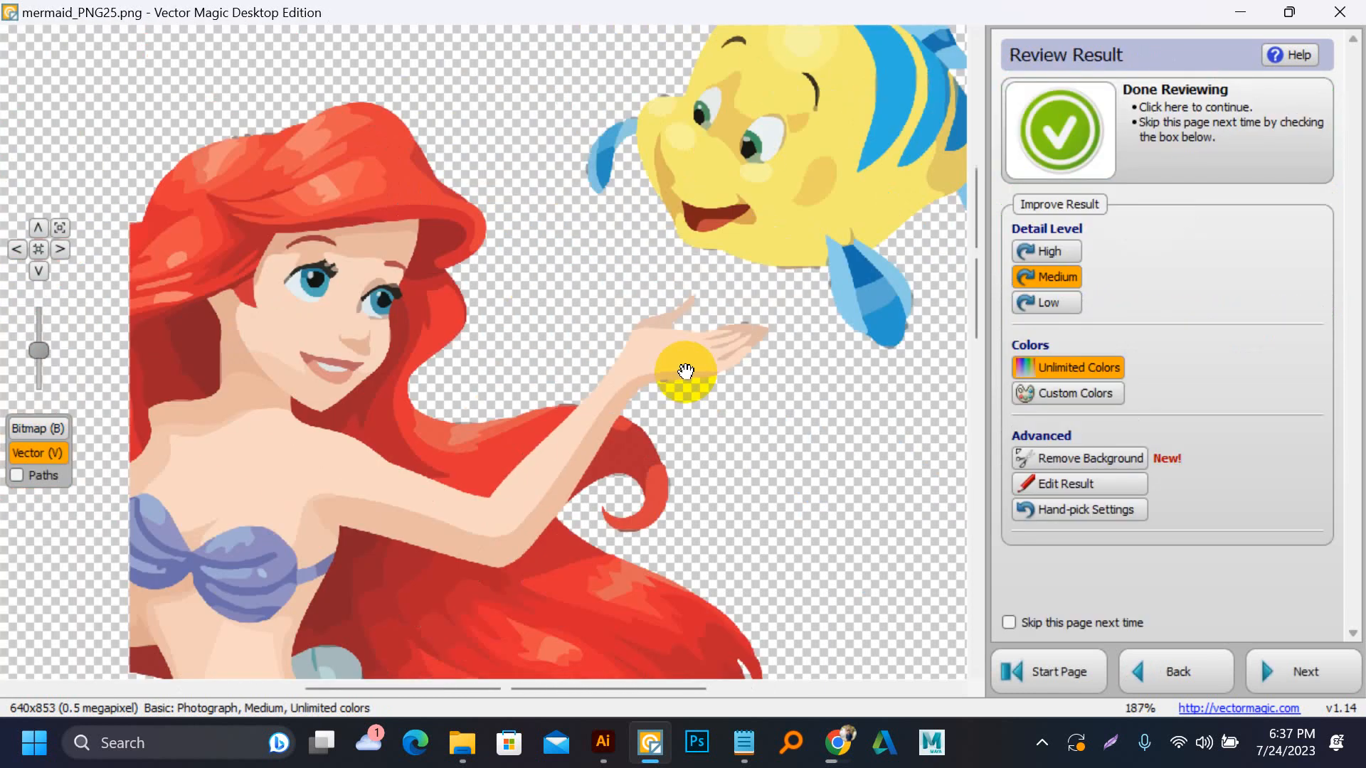
scroll(282, 363, up, 5)
scroll(368, 360, up, 1)
scroll(570, 350, down, 5)
scroll(305, 472, down, 1)
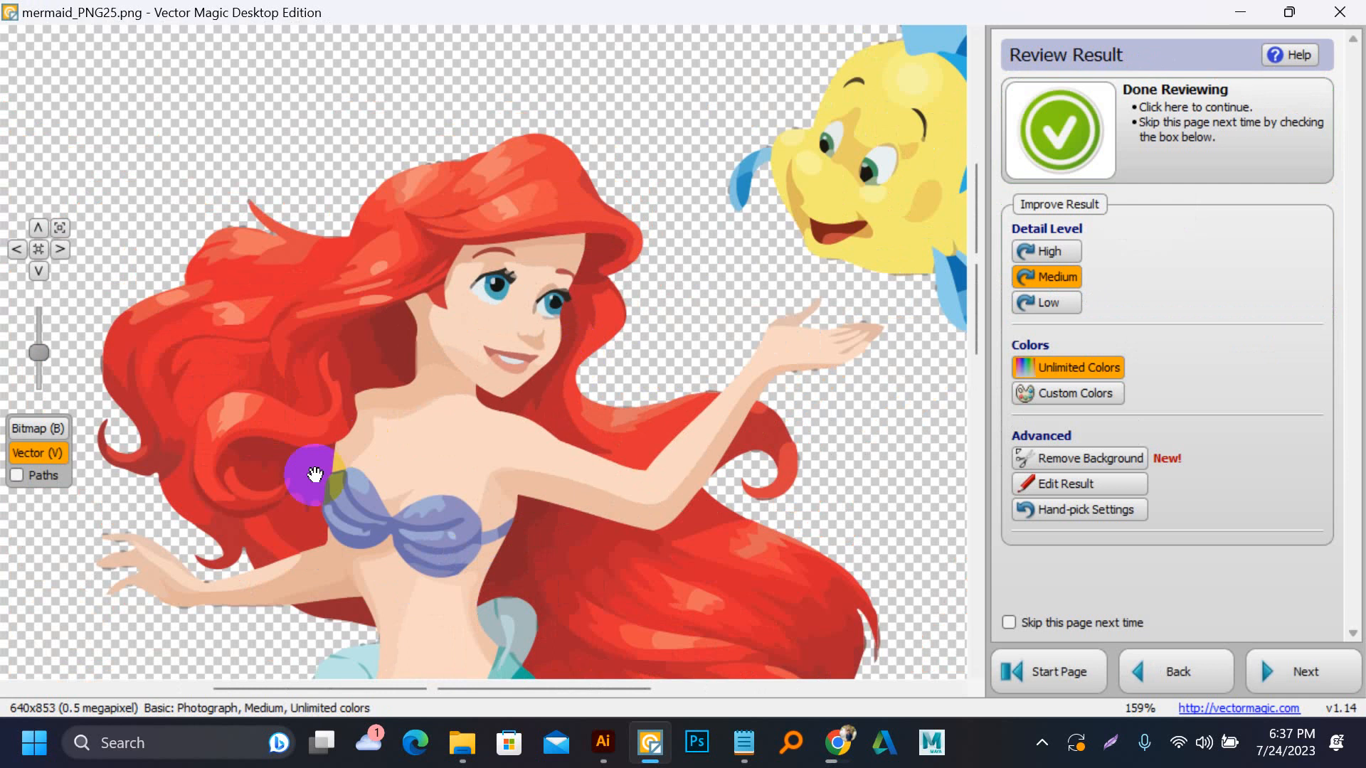
scroll(301, 479, up, 3)
scroll(619, 387, down, 4)
scroll(631, 595, up, 4)
scroll(638, 595, up, 2)
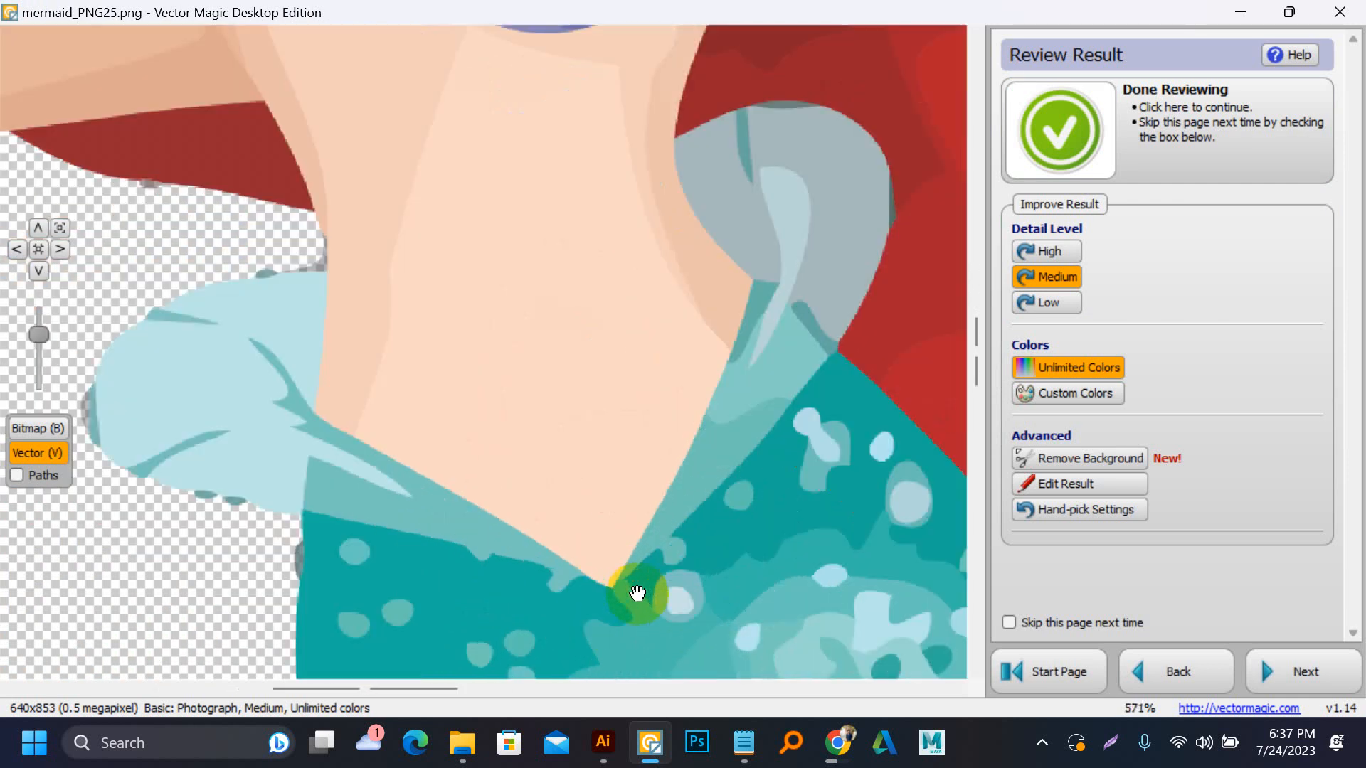
scroll(594, 488, down, 4)
scroll(594, 488, down, 4)
scroll(677, 652, up, 1)
scroll(768, 600, up, 3)
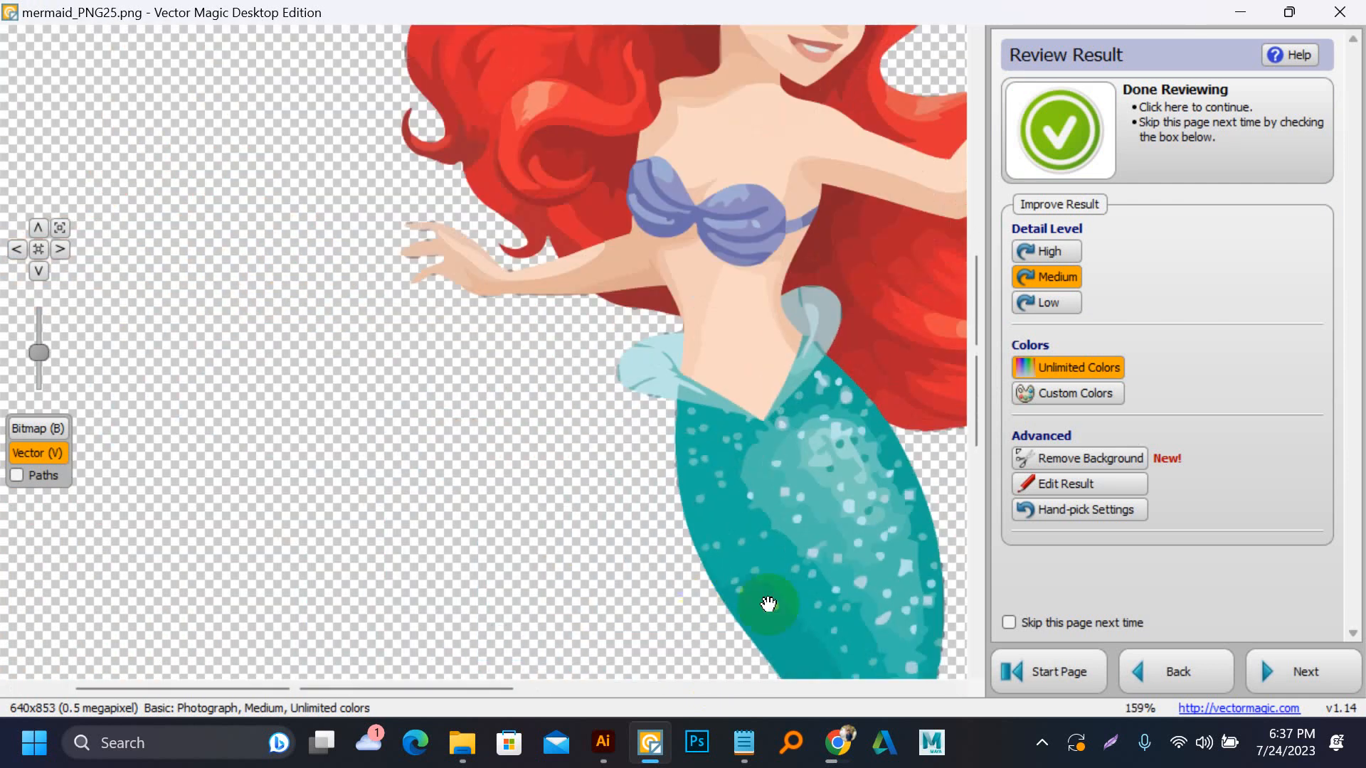
scroll(681, 537, up, 3)
scroll(682, 537, down, 8)
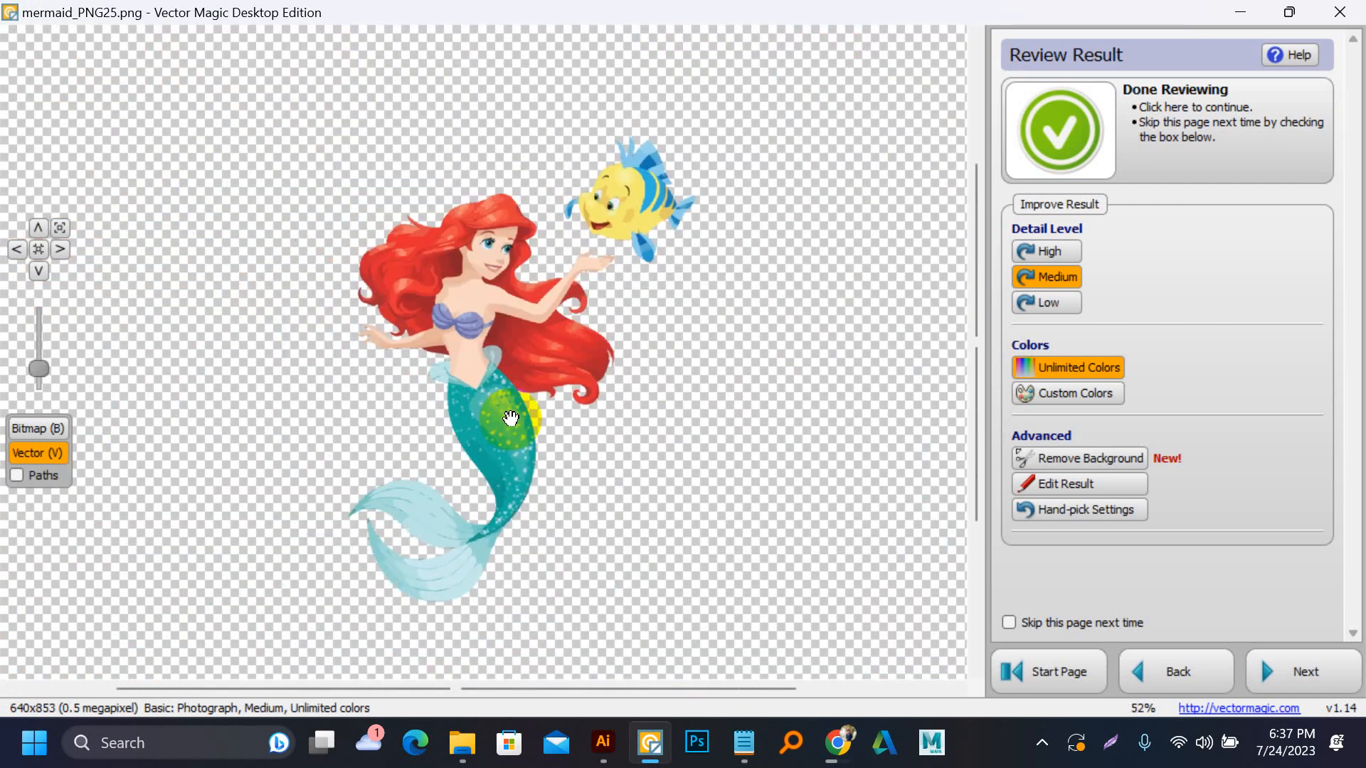
scroll(502, 280, up, 3)
scroll(275, 143, up, 3)
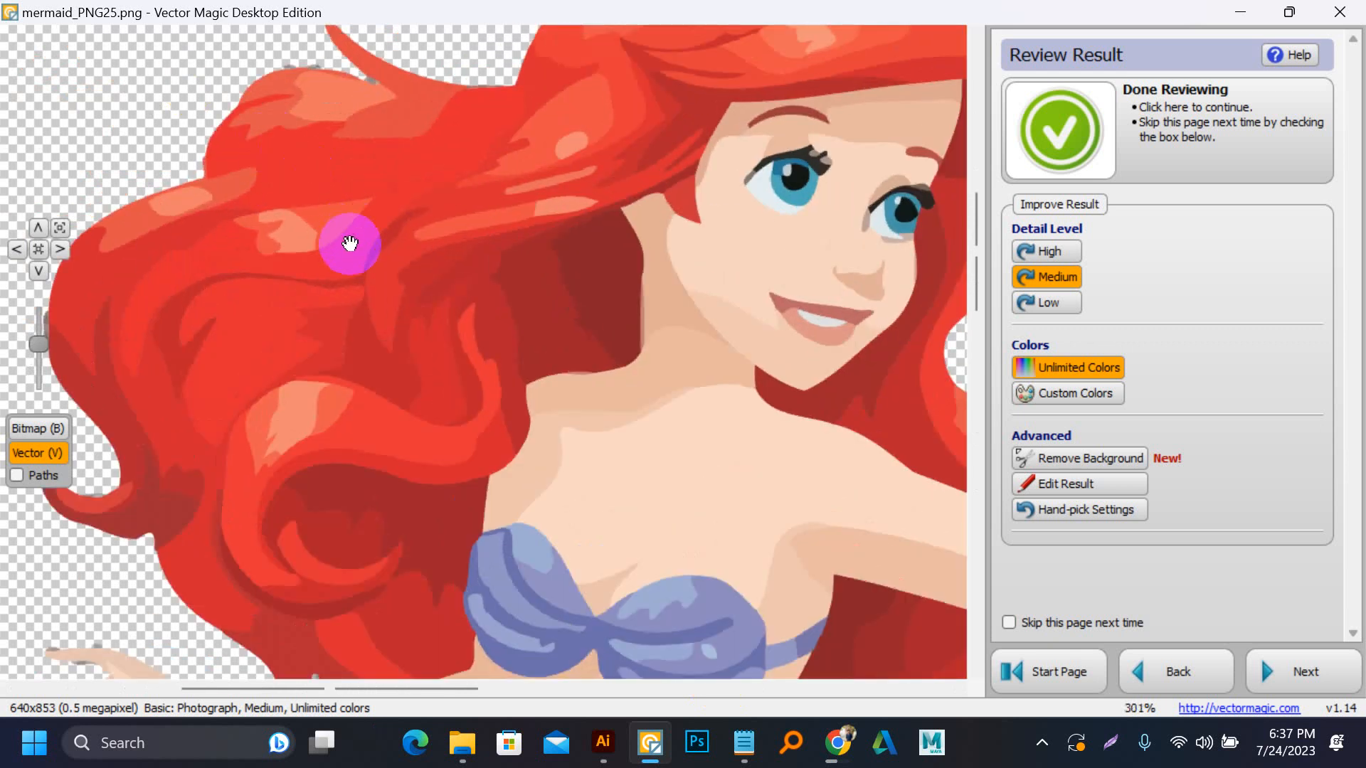
scroll(357, 261, down, 5)
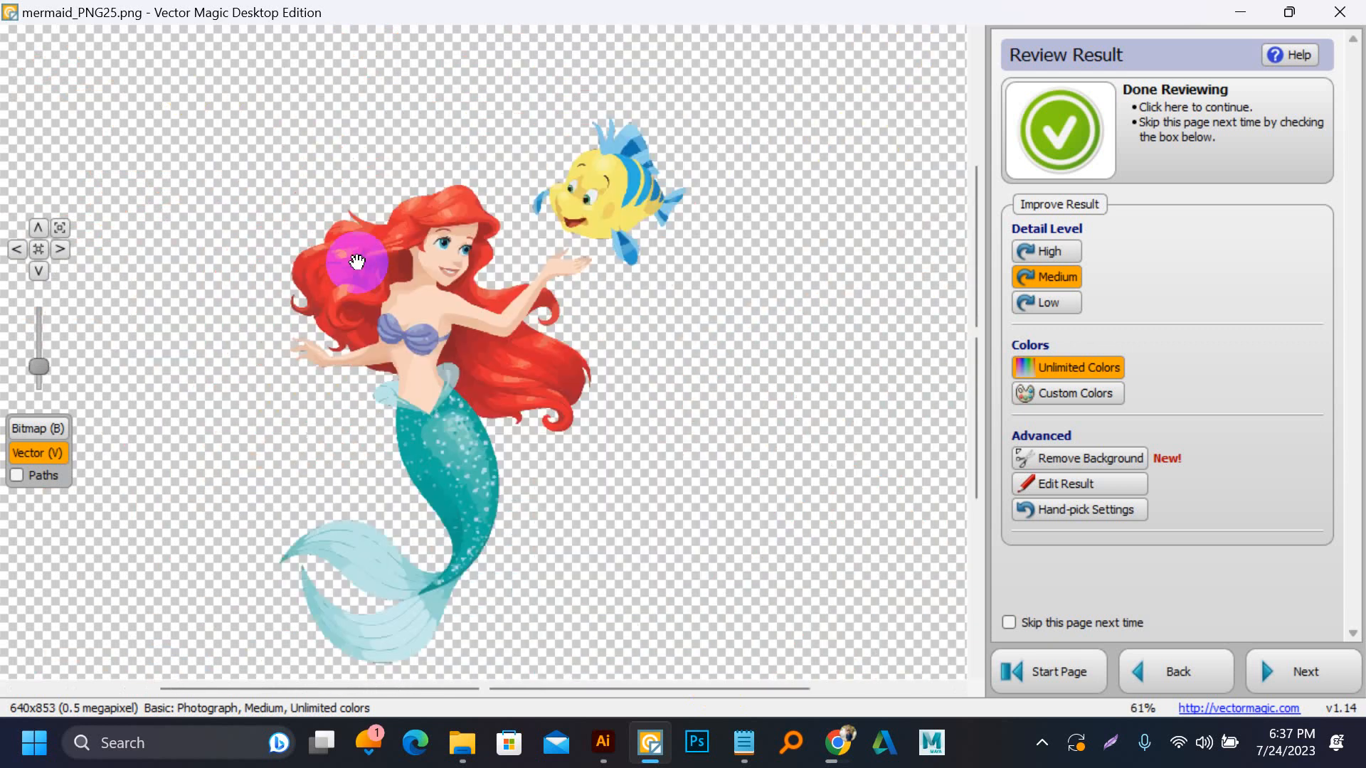
Place the downloaded mermaid_PNG25.png from Chrome into the paperback cover document in Illustrator and embed it
click(844, 753)
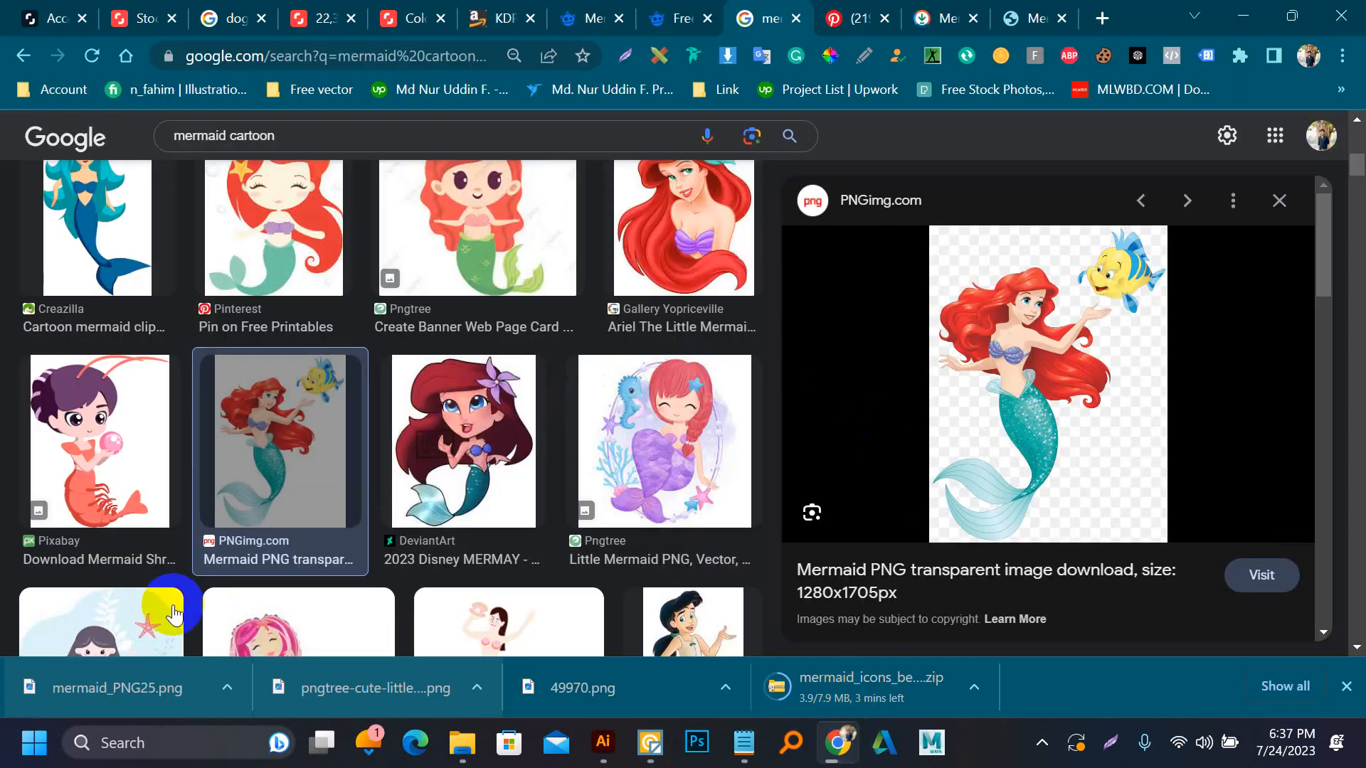
click(129, 687)
drag(128, 688, 515, 361)
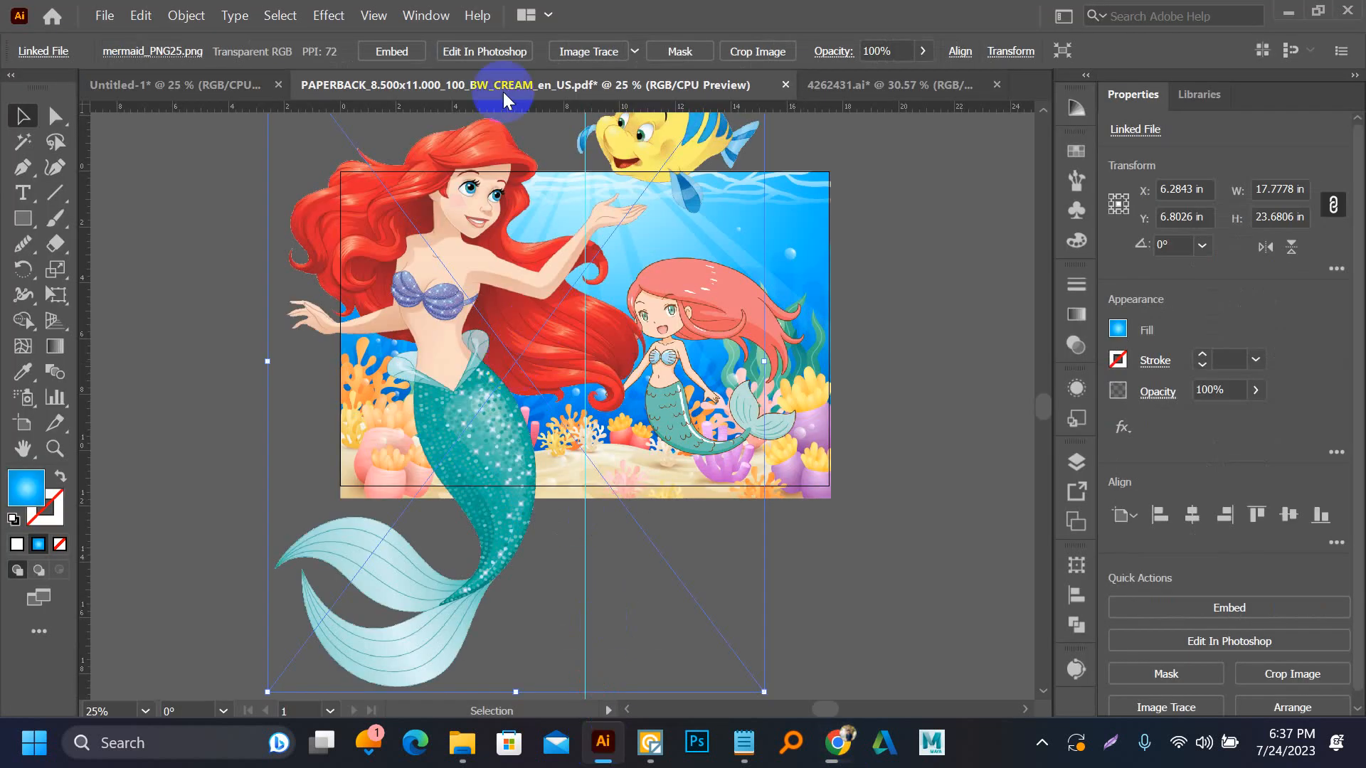
click(392, 51)
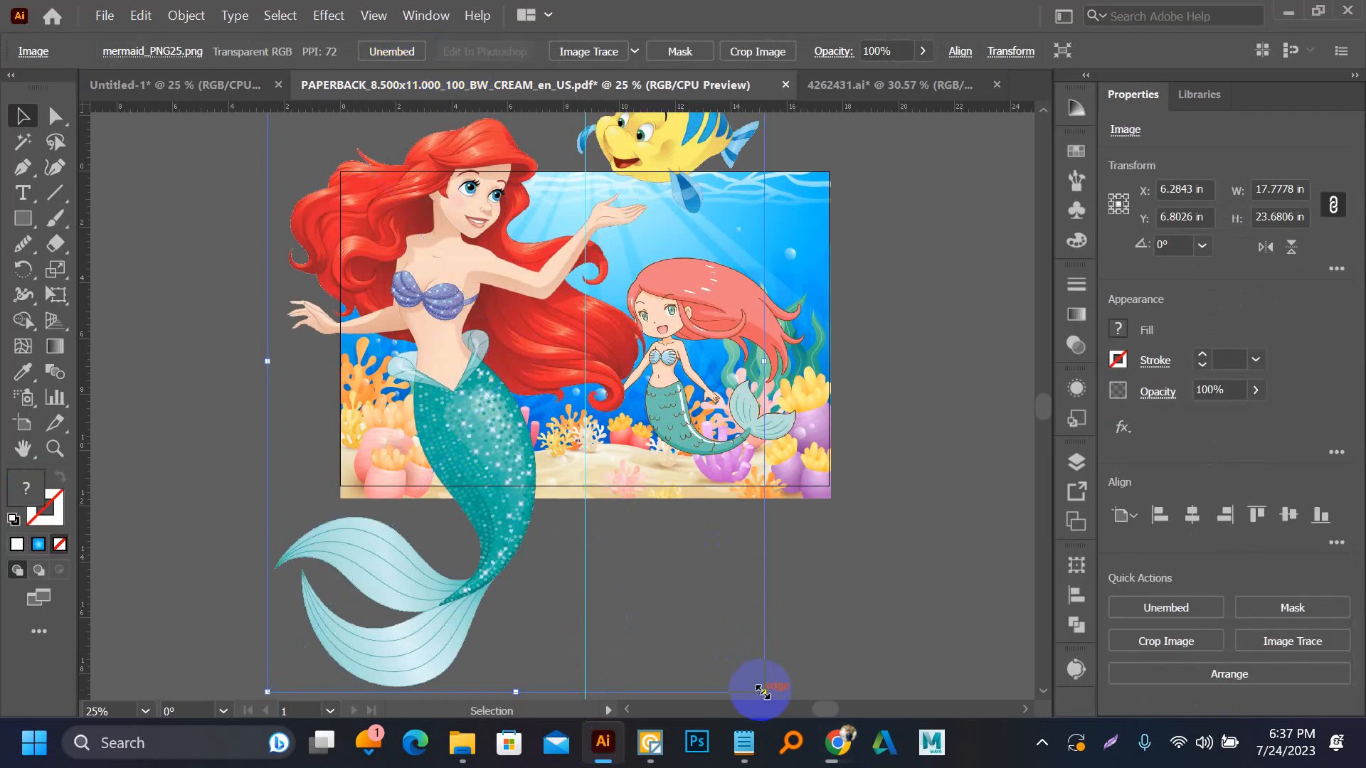
Scale the embedded mermaid proportionally to about 7.81 x 10.41 in and move it onto the back cover, aligned with its upper-left corner
drag(761, 690, 529, 379)
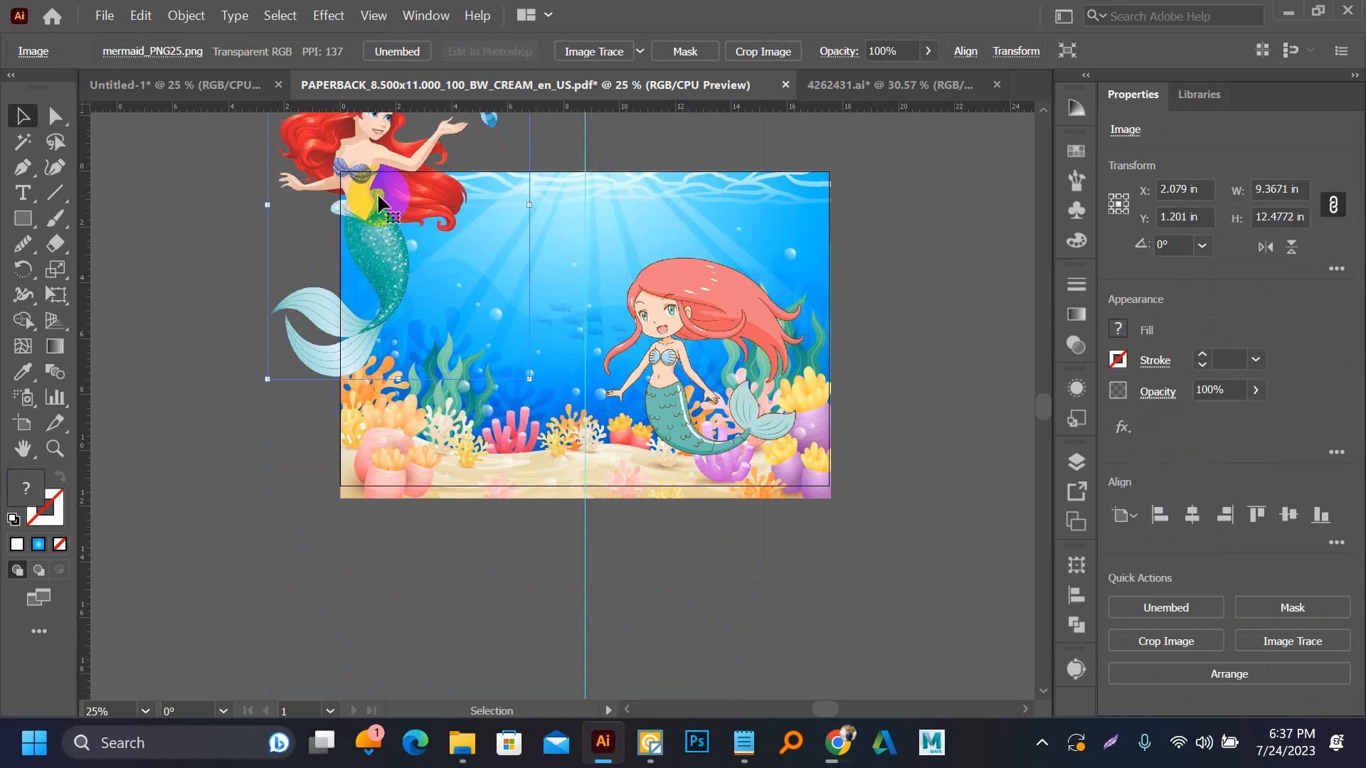
drag(378, 202, 449, 343)
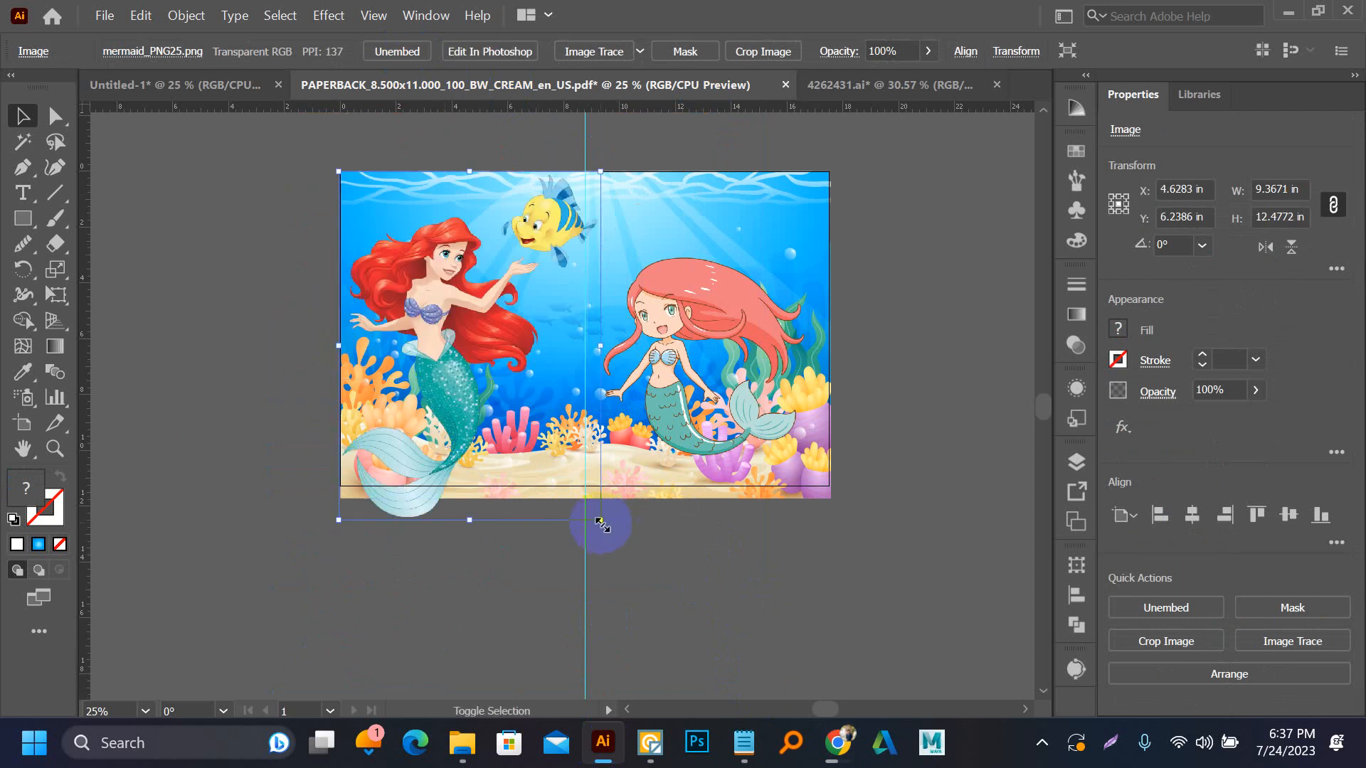
drag(601, 524, 559, 465)
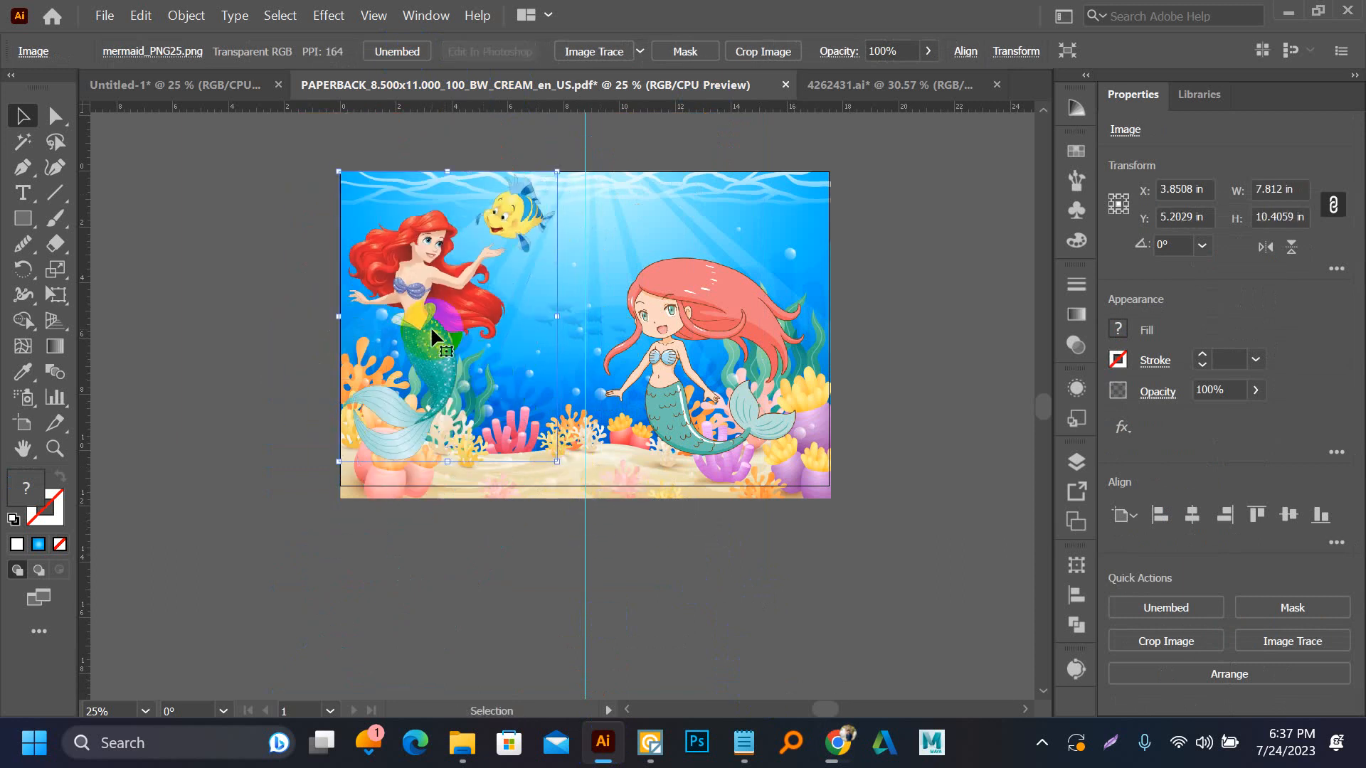
Reposition the red-haired mermaid image on the back cover, clear of the upper edge and the spine
drag(431, 330, 471, 351)
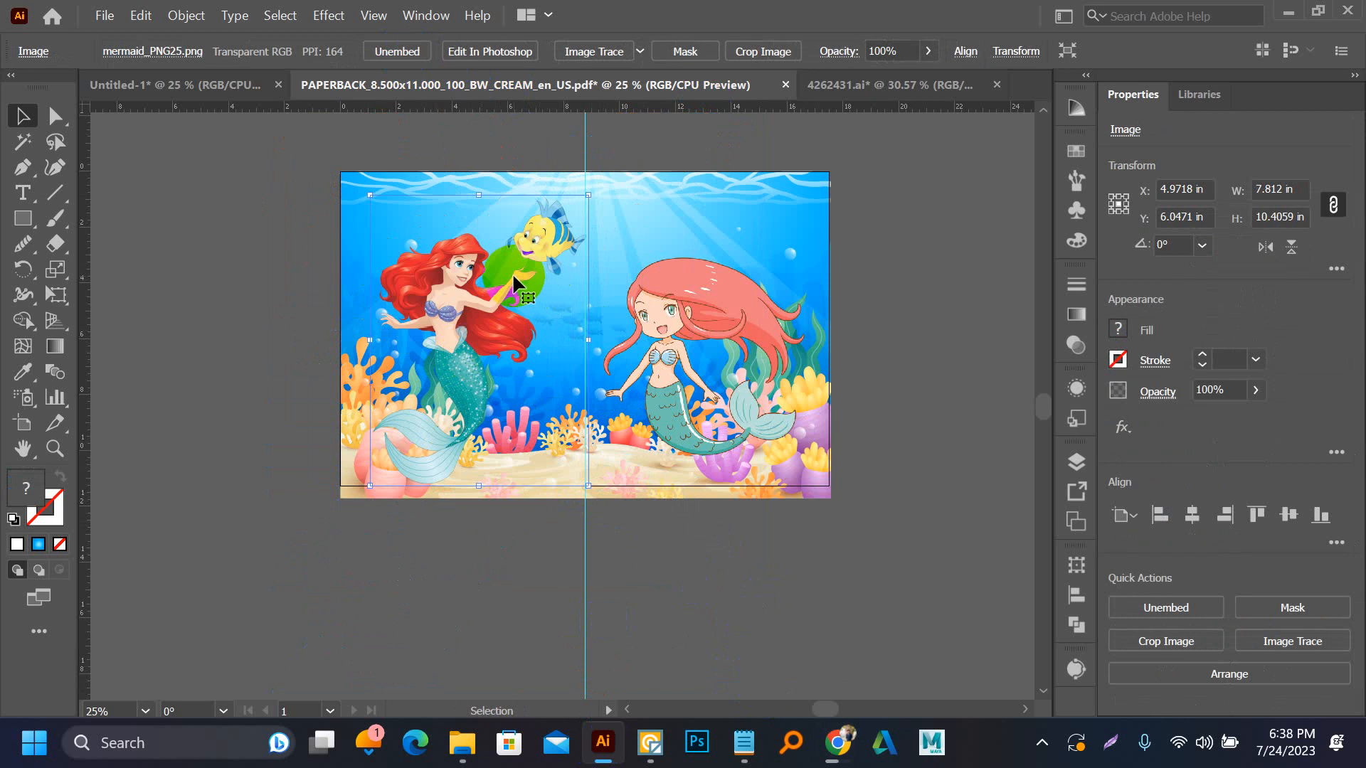
click(93, 23)
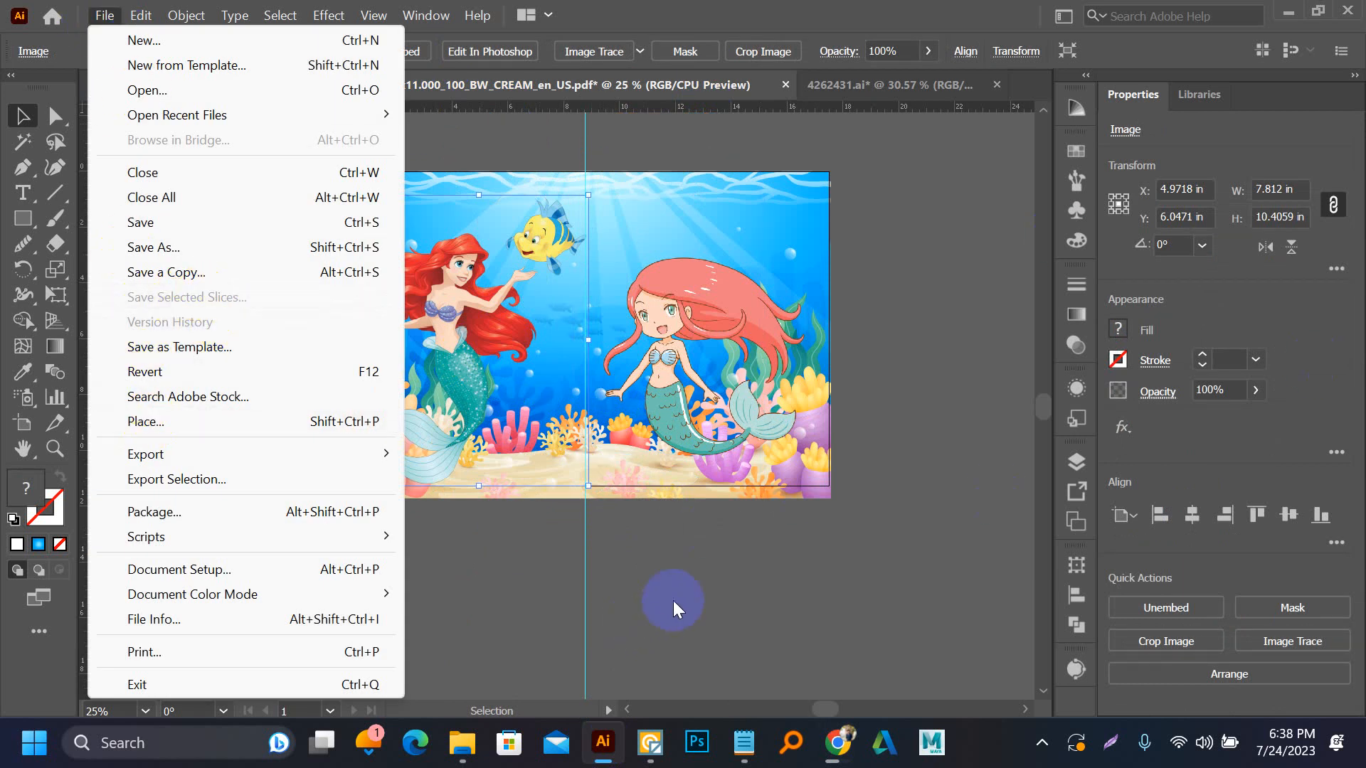
click(705, 569)
scroll(500, 321, up, 1)
mouse_move(453, 322)
mouse_down()
mouse_move(457, 306)
mouse_move(444, 335)
mouse_move(428, 328)
mouse_up()
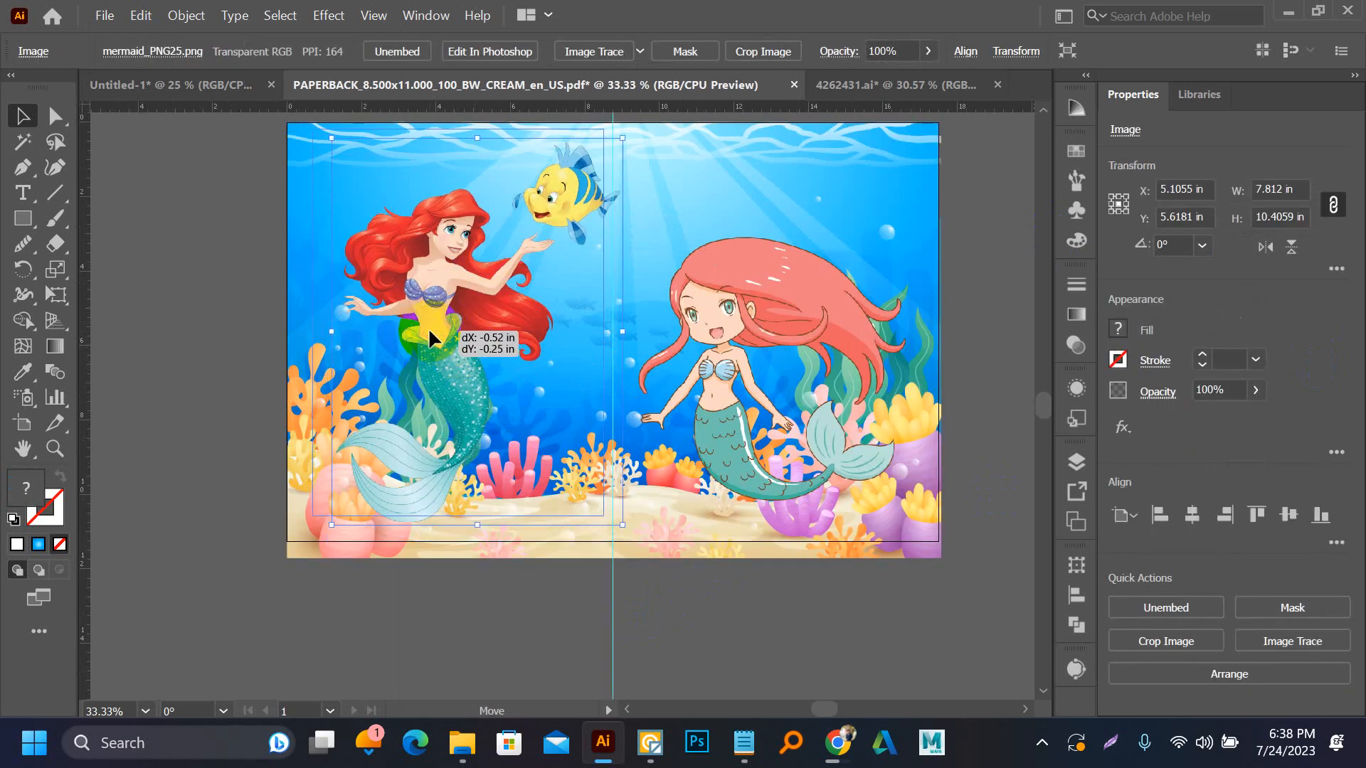
click(229, 347)
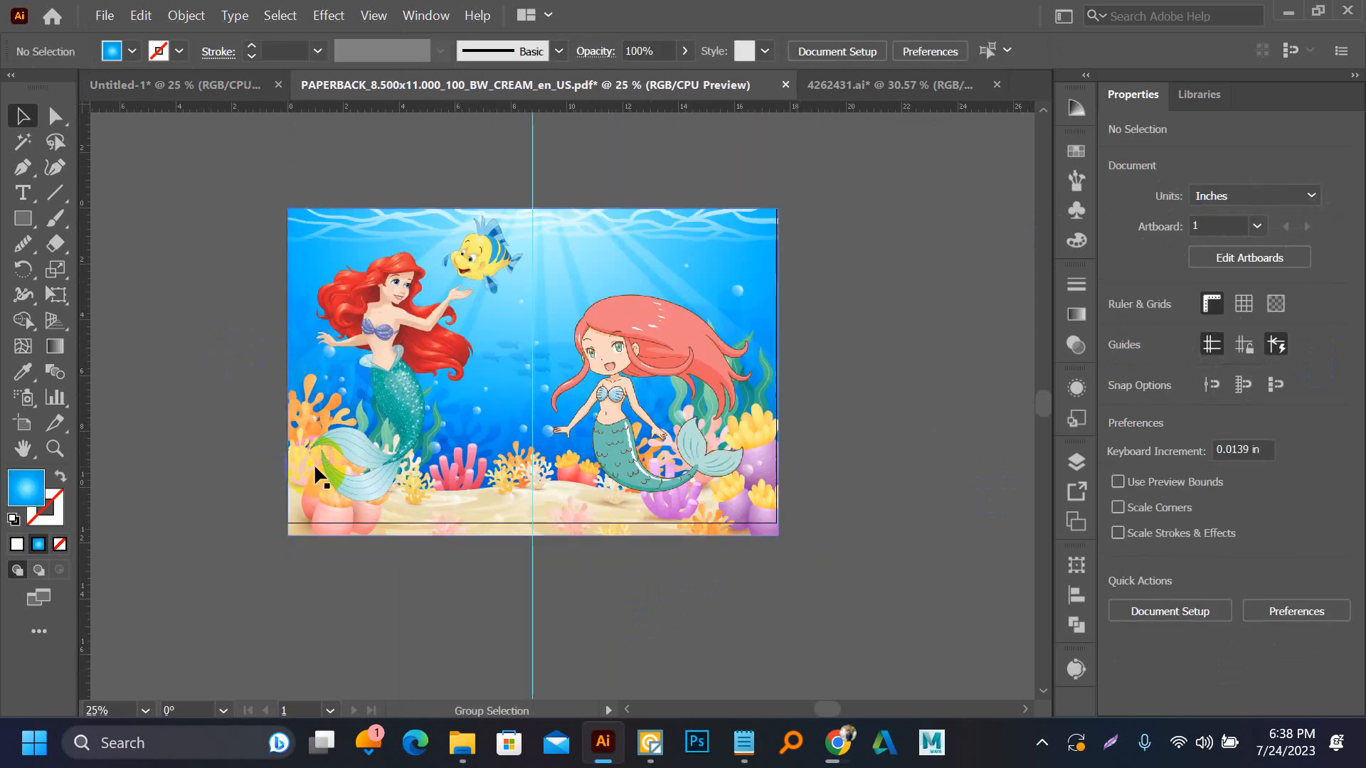
key(ctrl+minus)
Copy the word "mermaid" from the Notepad brief and paste it into the Illustrator cover document as text
click(744, 741)
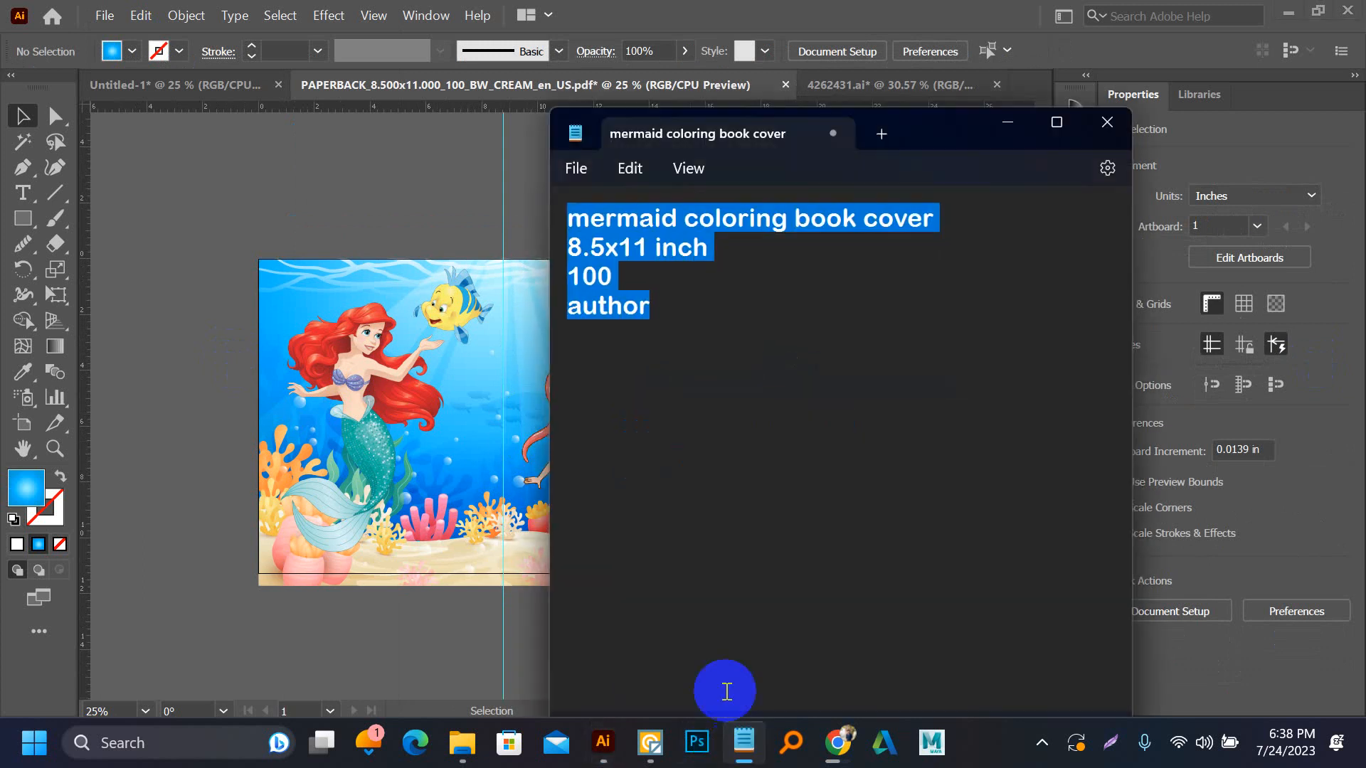
click(587, 217)
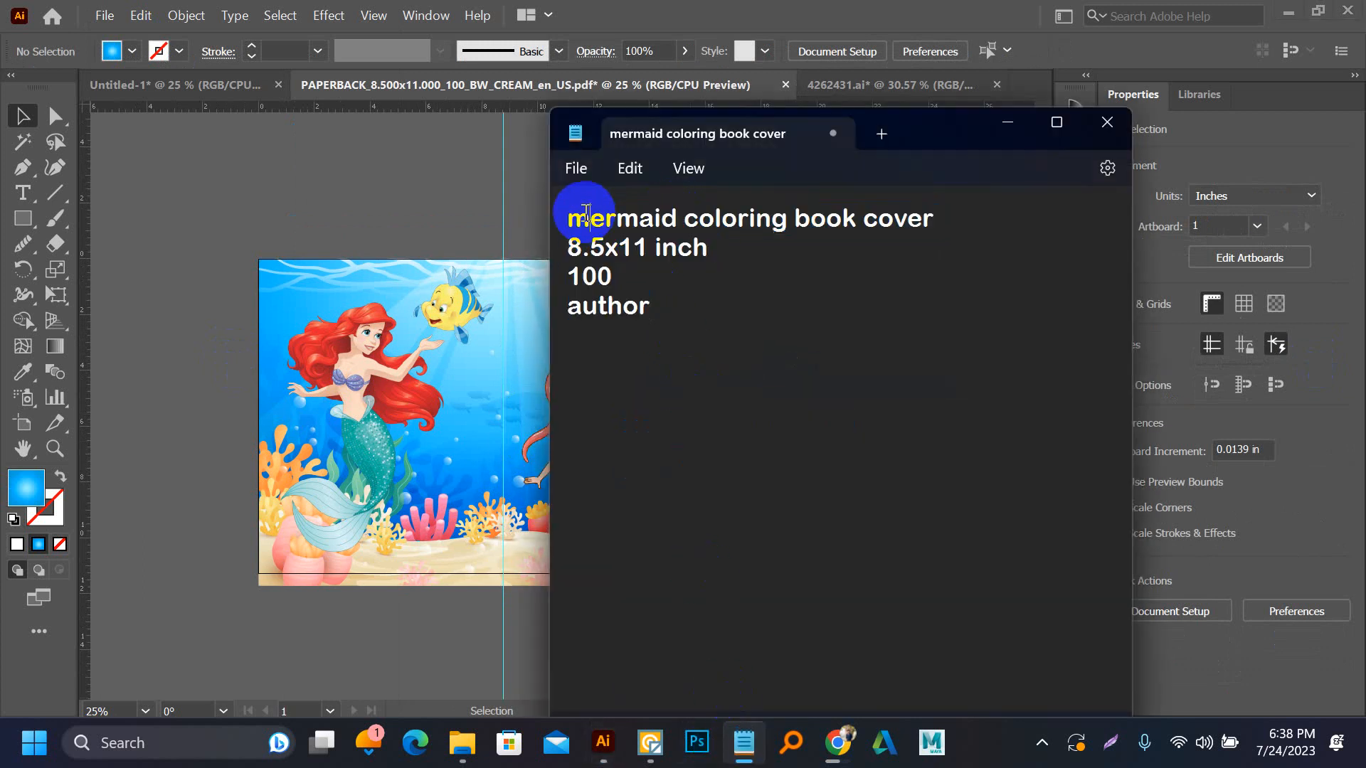
drag(573, 221, 858, 227)
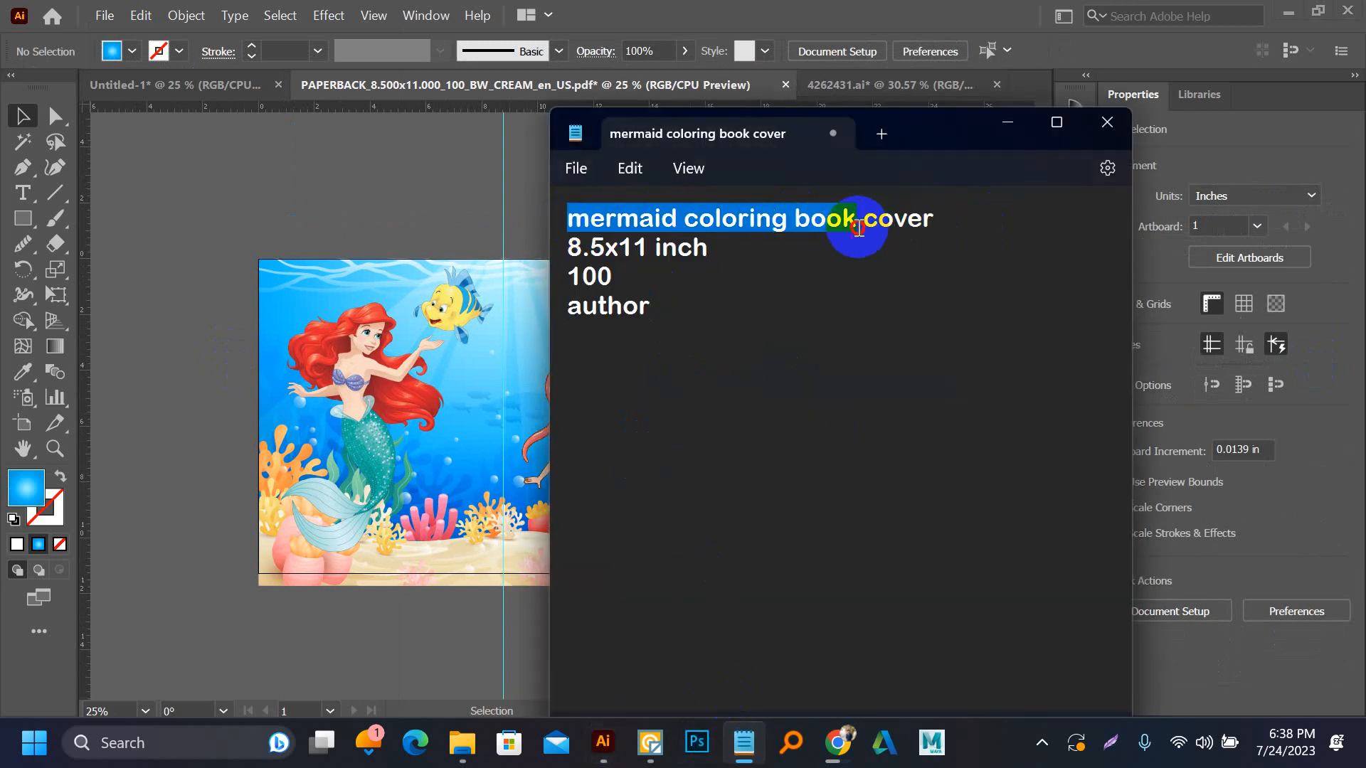
click(814, 270)
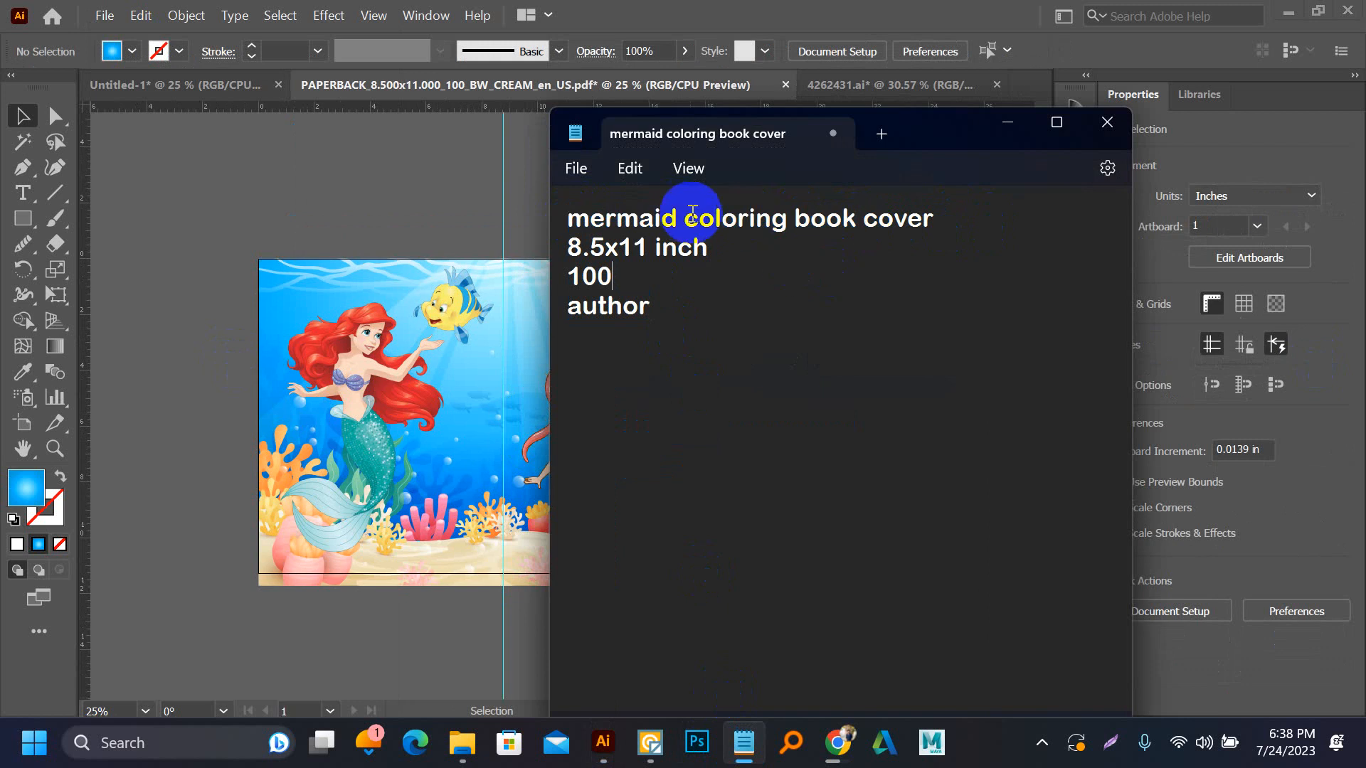
drag(681, 211, 575, 217)
key(ctrl+c)
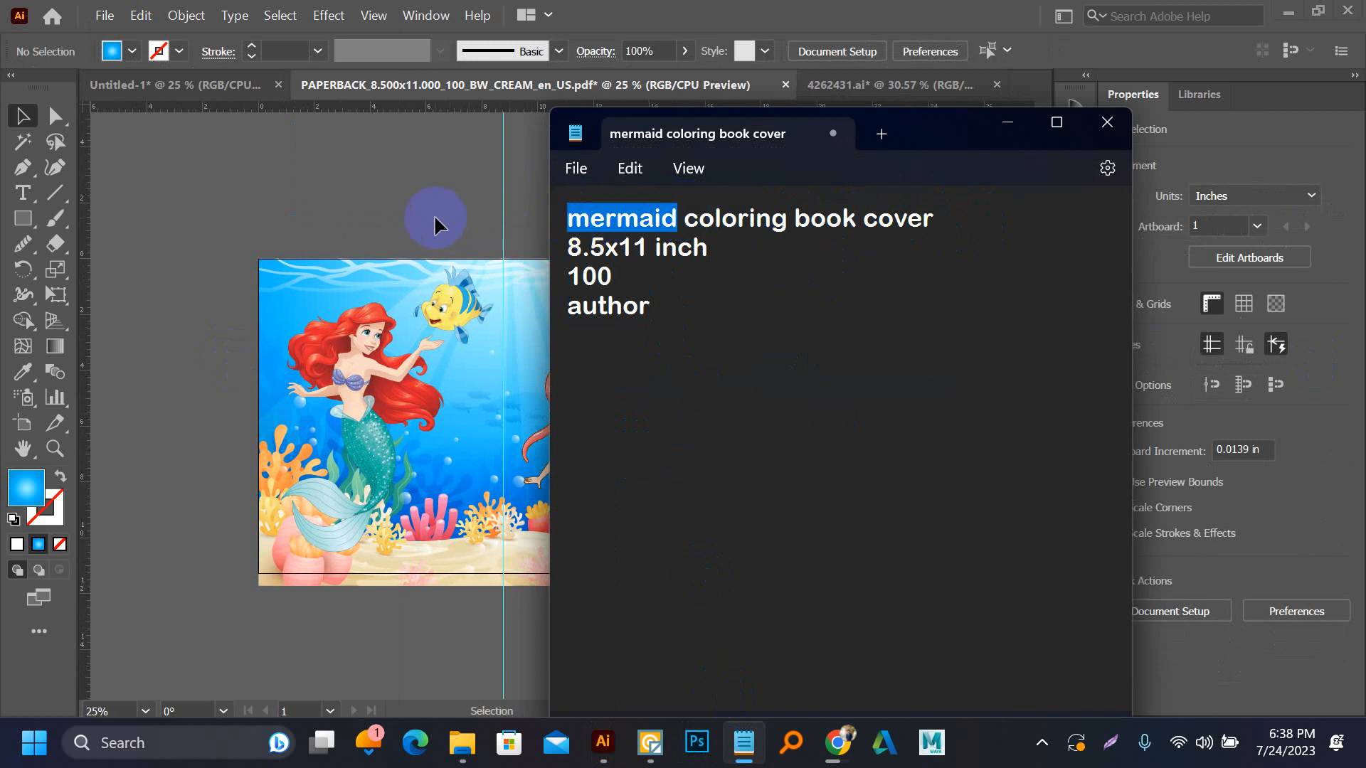
click(456, 217)
key(ctrl+v)
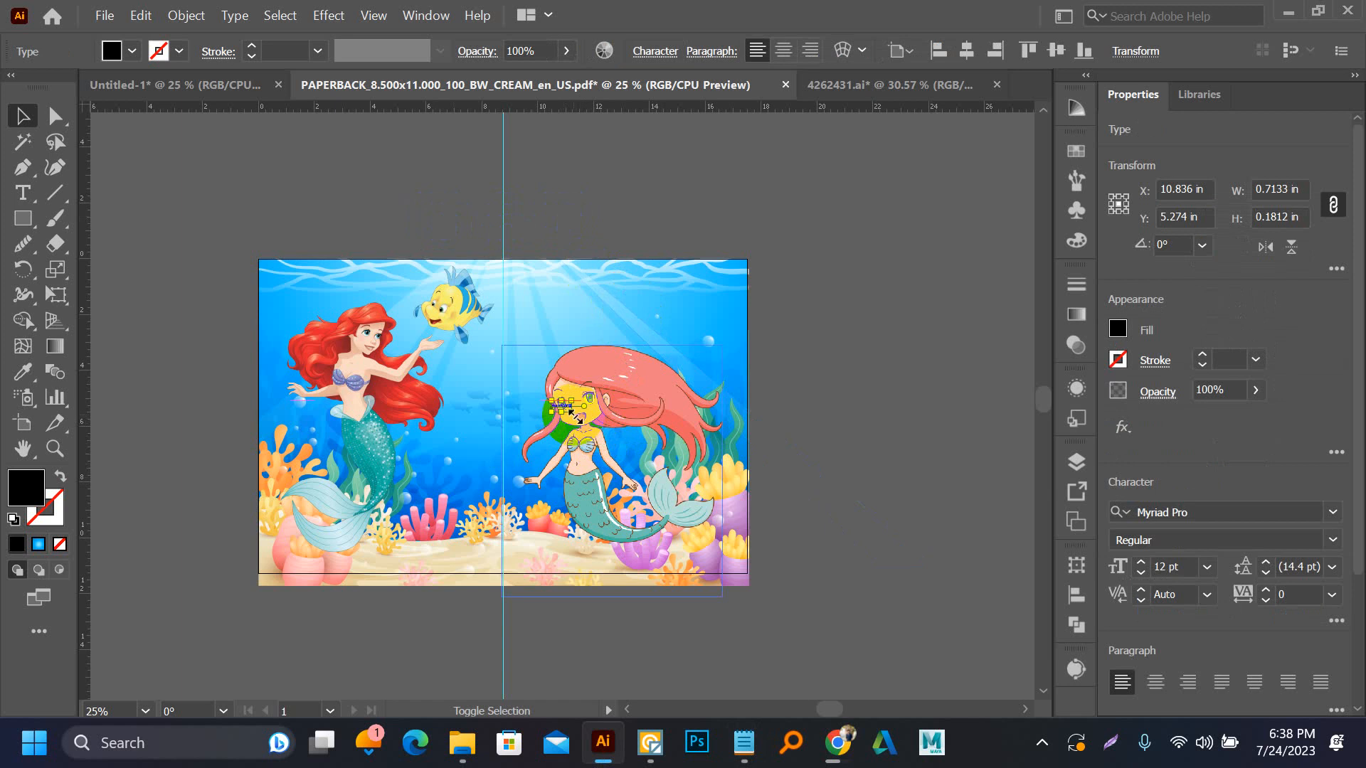
Enlarge the "mermaid" text to about 131 pt and place it above the artboard
drag(574, 417, 645, 473)
drag(621, 409, 733, 199)
double_click(664, 183)
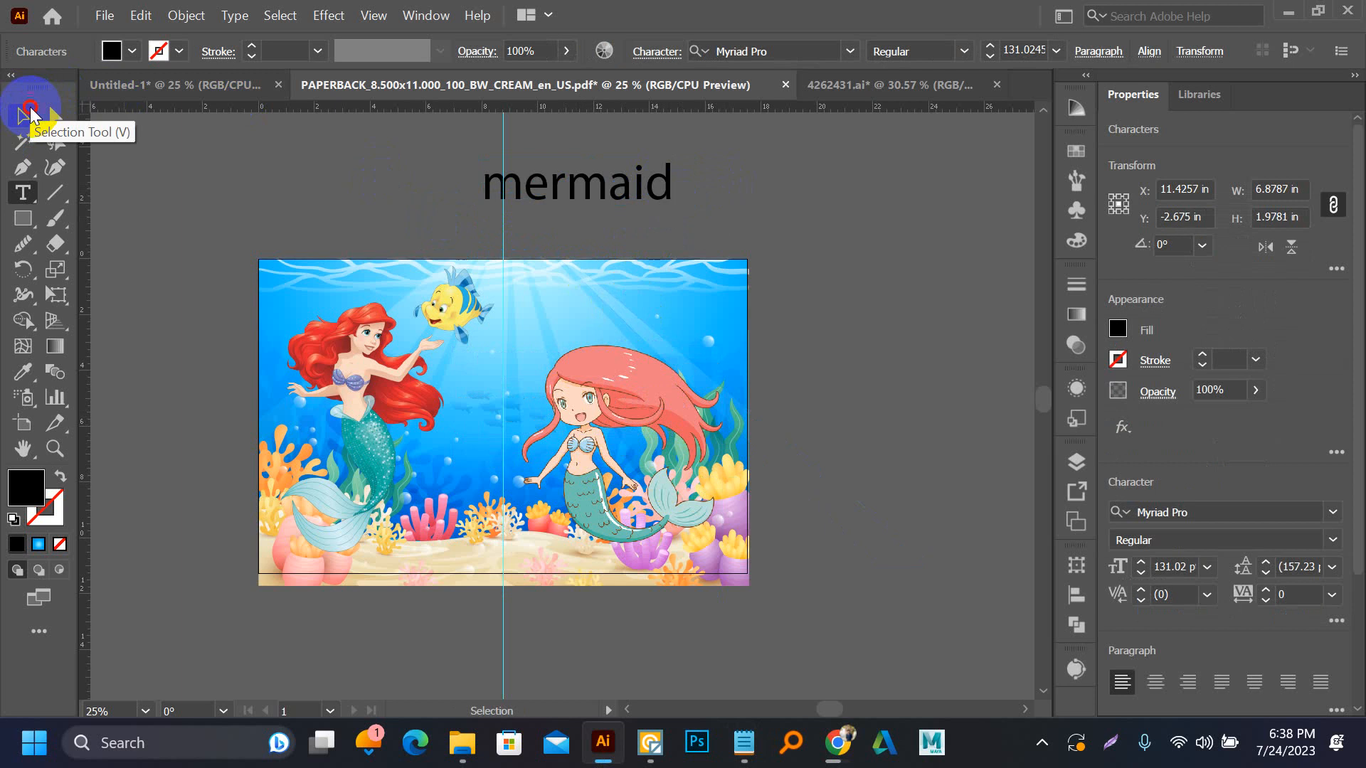
click(32, 116)
Change the "mermaid" text to uppercase and move it onto the front cover above the mermaid's head
click(232, 21)
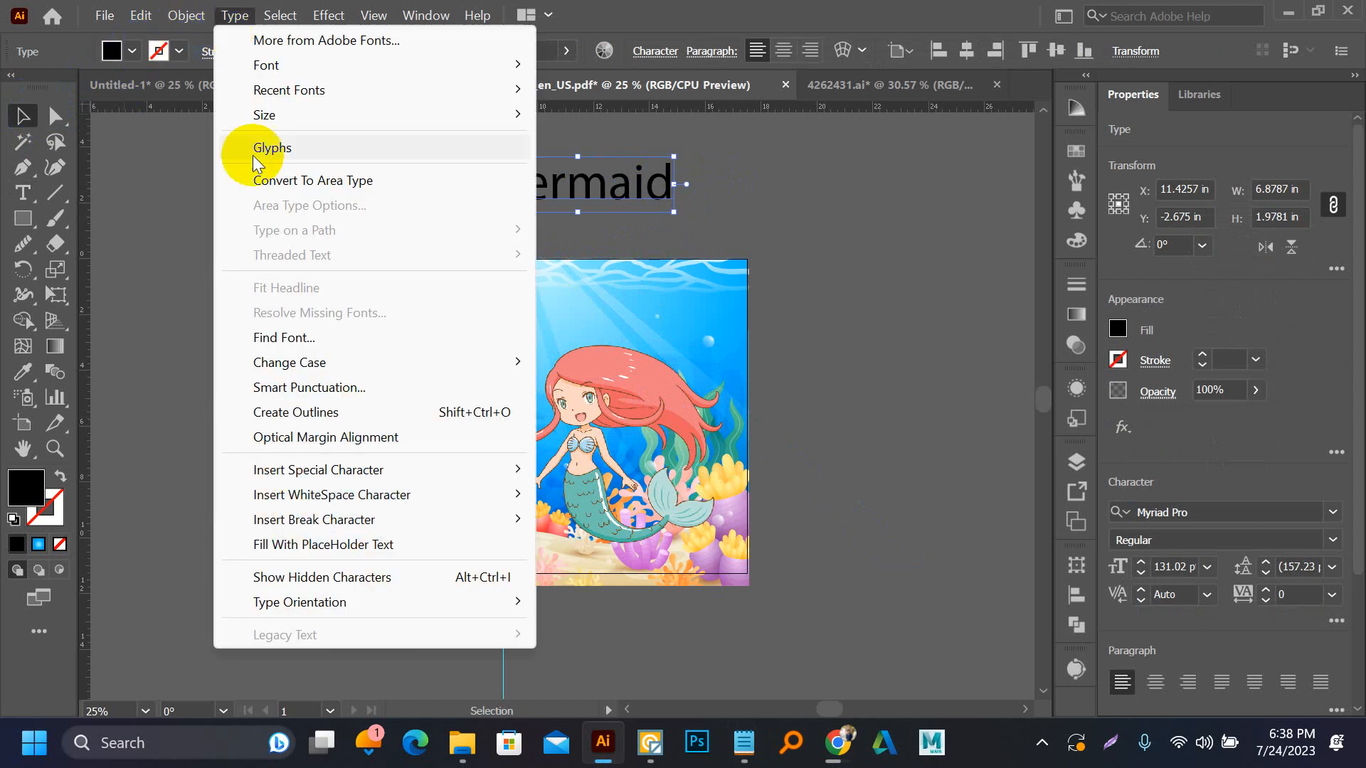
mouse_move(306, 361)
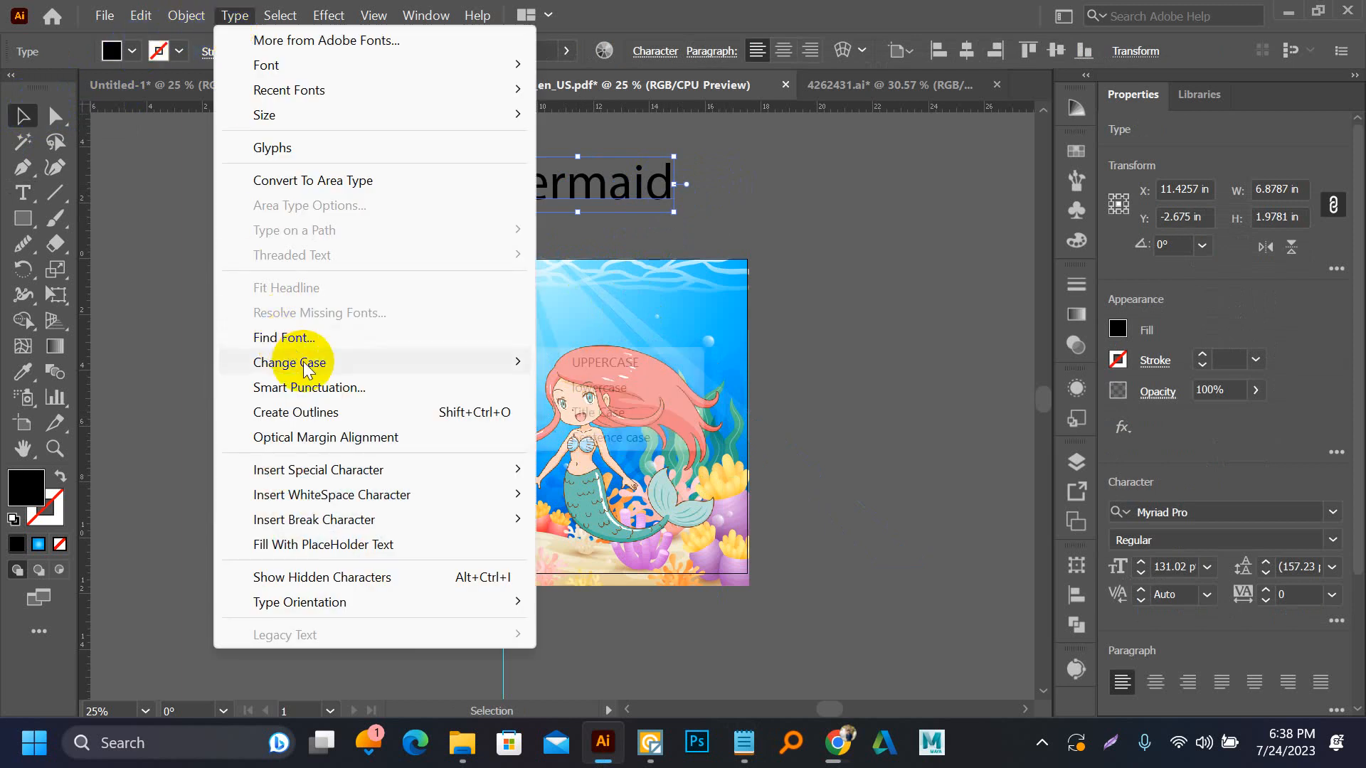
click(582, 363)
drag(568, 185, 610, 306)
scroll(732, 299, up, 2)
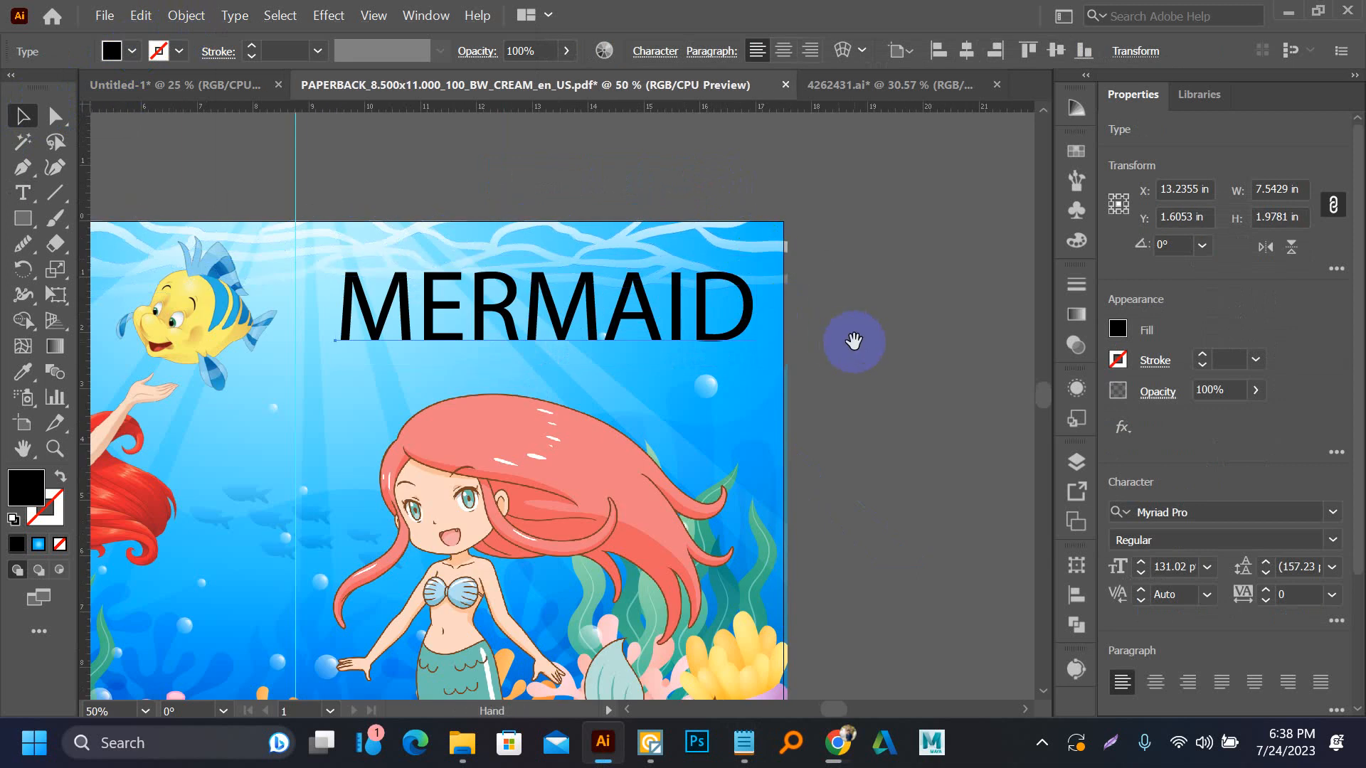
drag(855, 342, 820, 327)
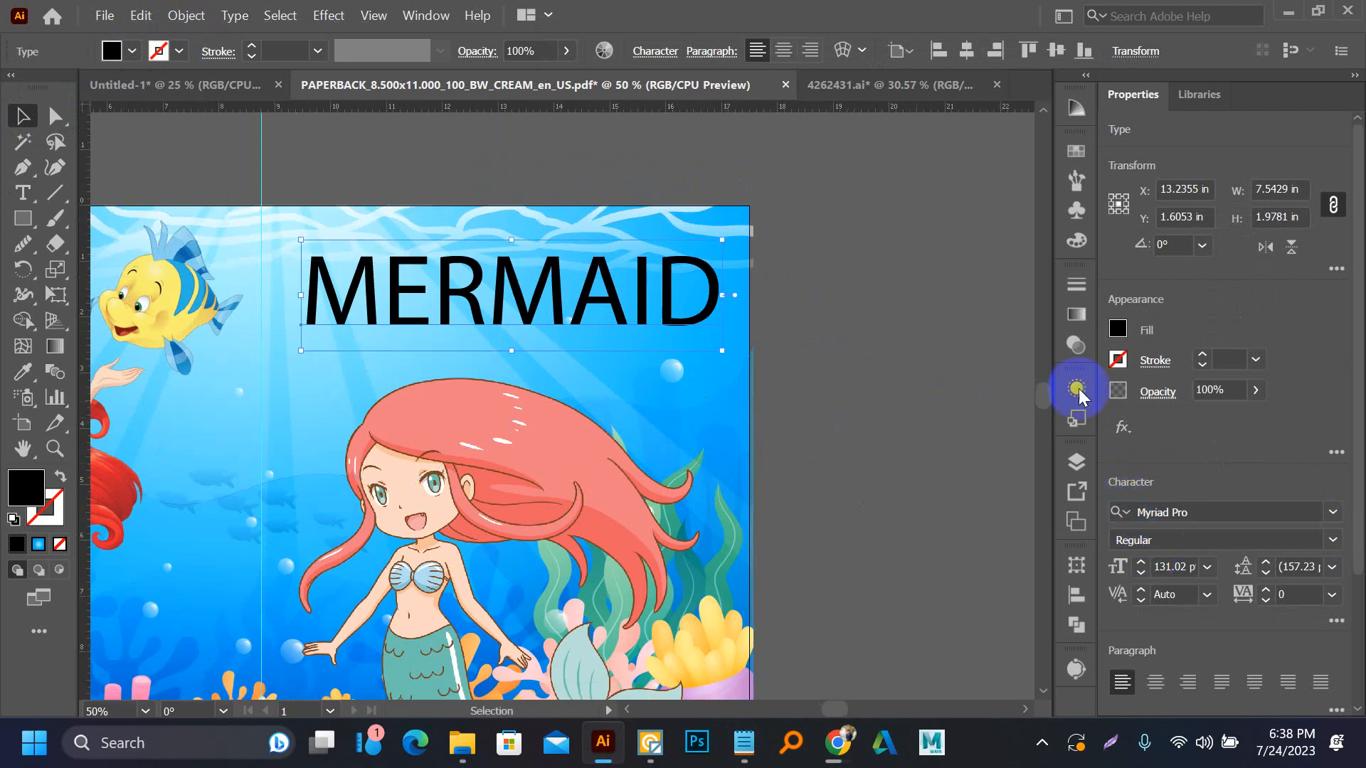
Set the MERMAID title's font to Squishy Blue, enlarge it to about 150 pt and center it above the mermaid
click(652, 53)
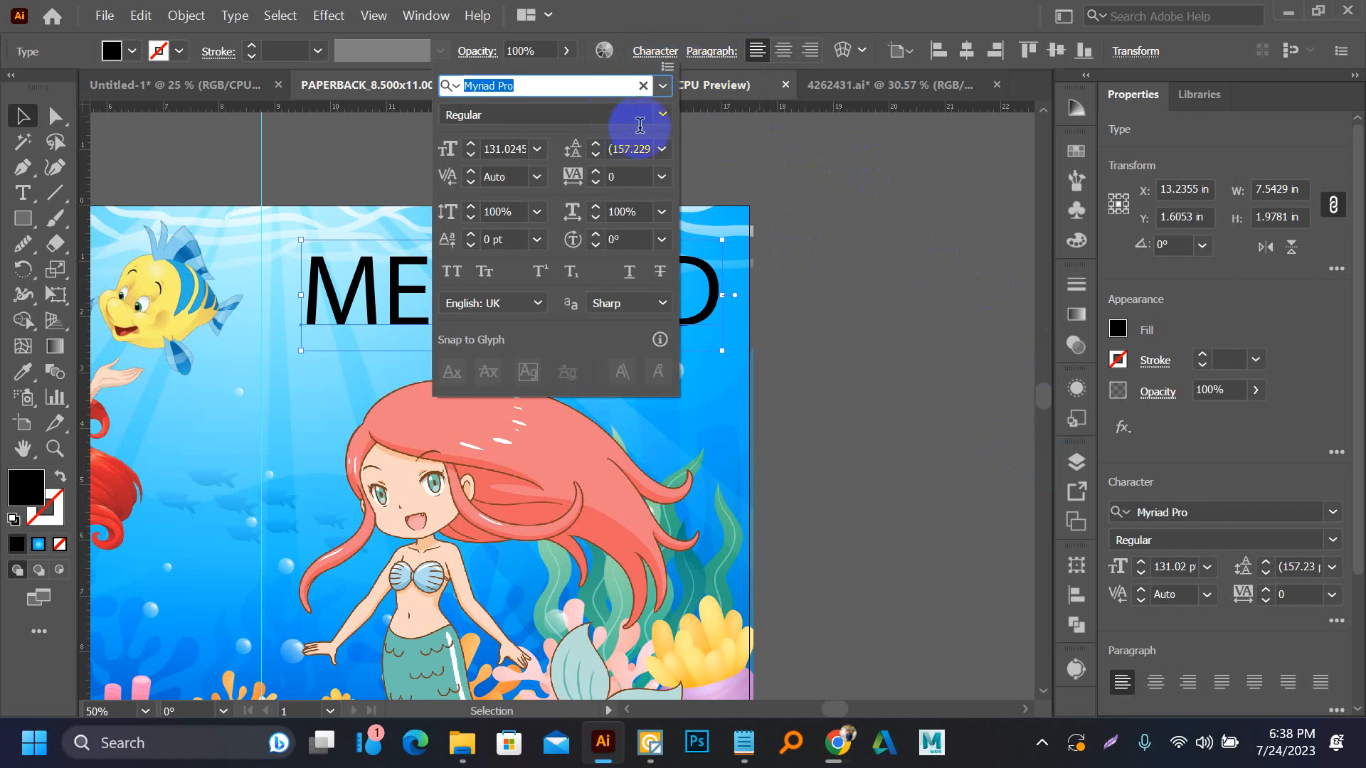
click(662, 114)
click(663, 86)
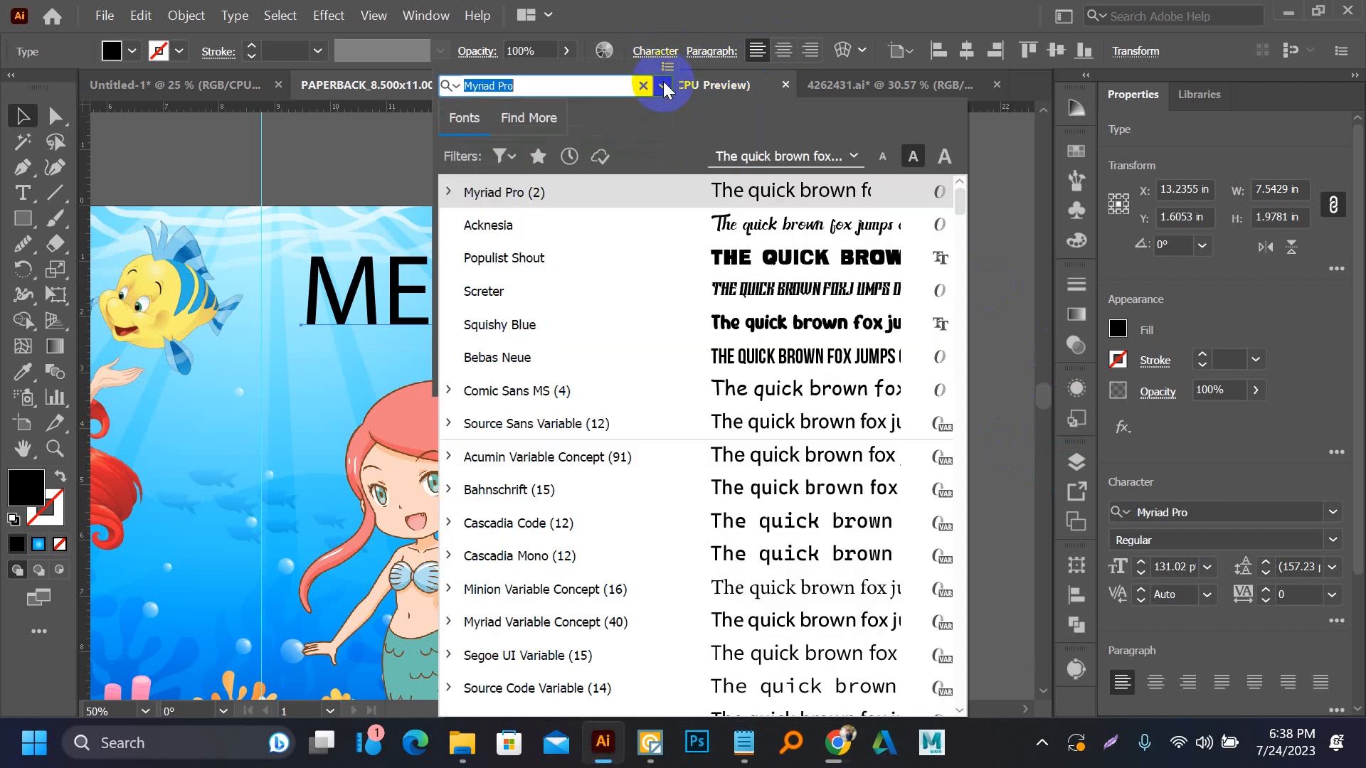
click(721, 318)
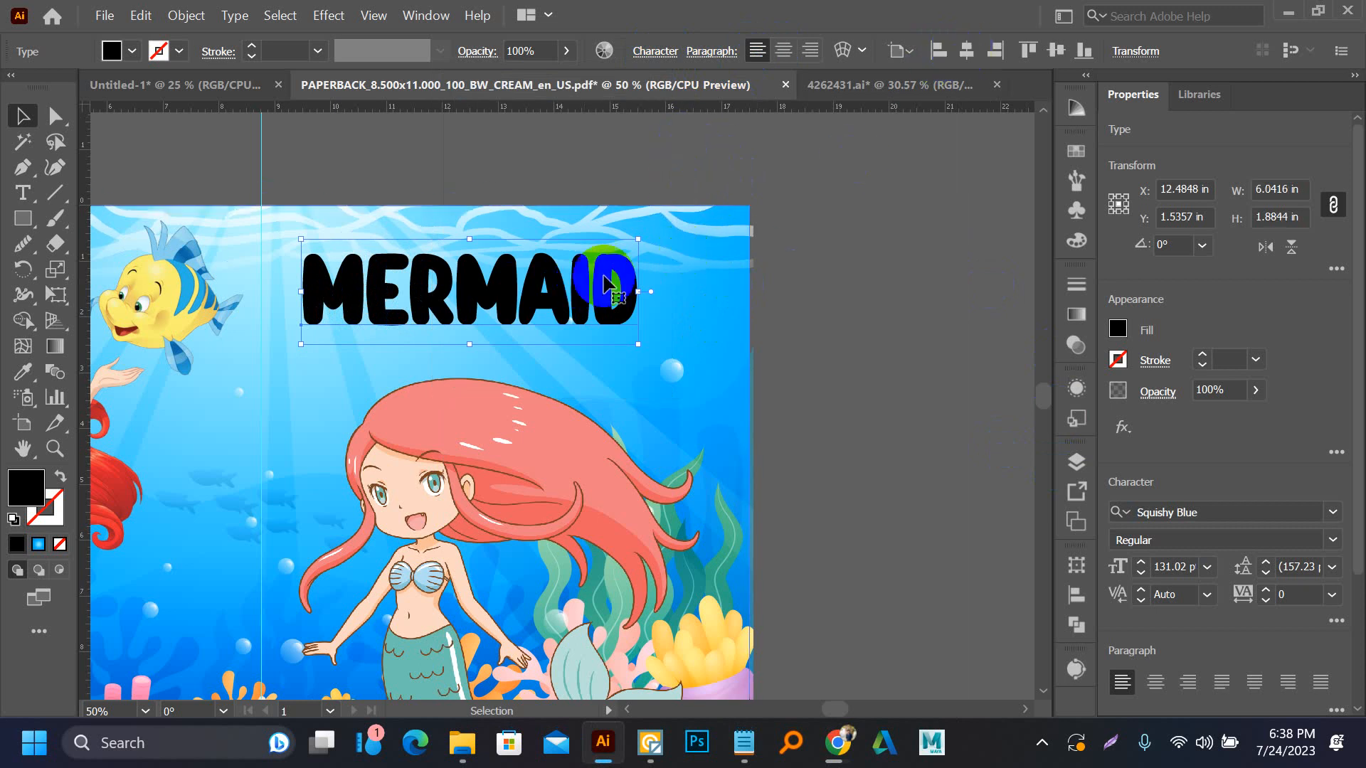
drag(603, 283, 542, 331)
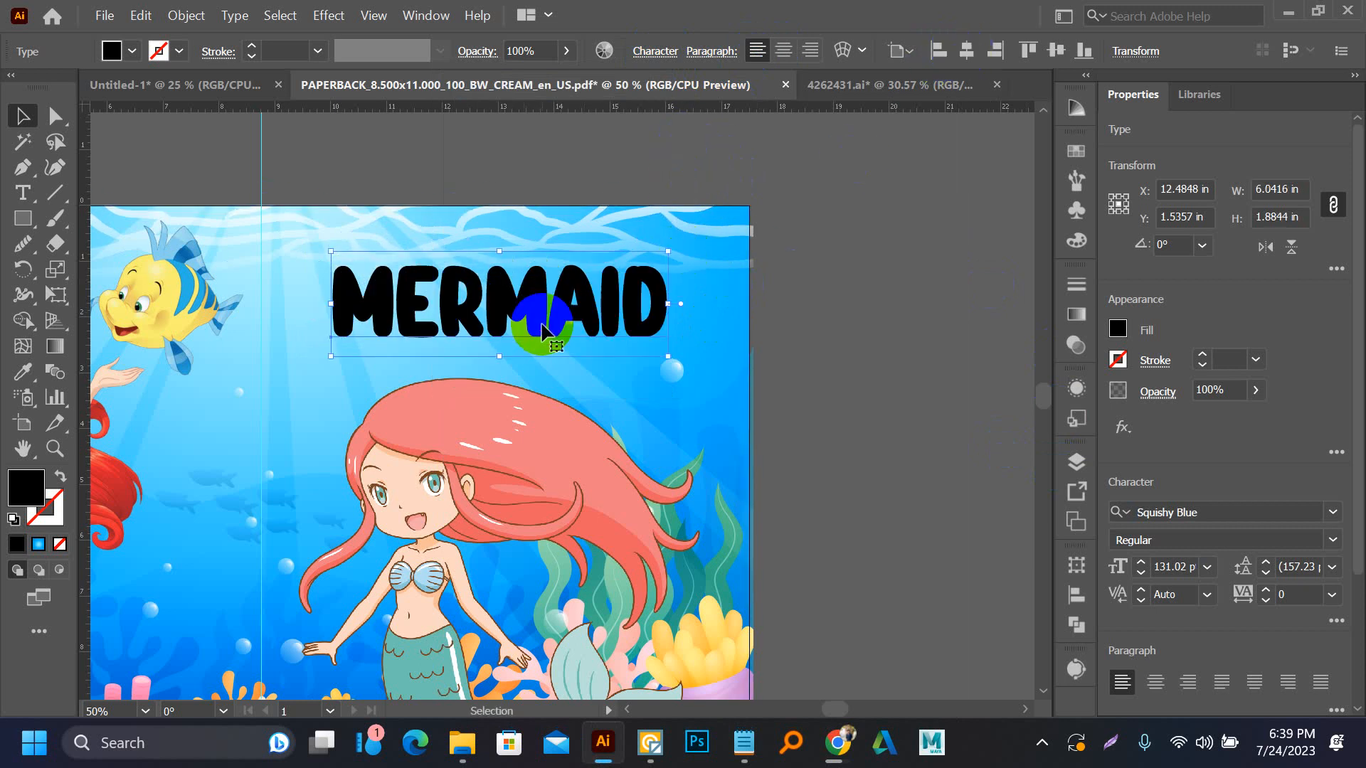
drag(665, 359, 693, 382)
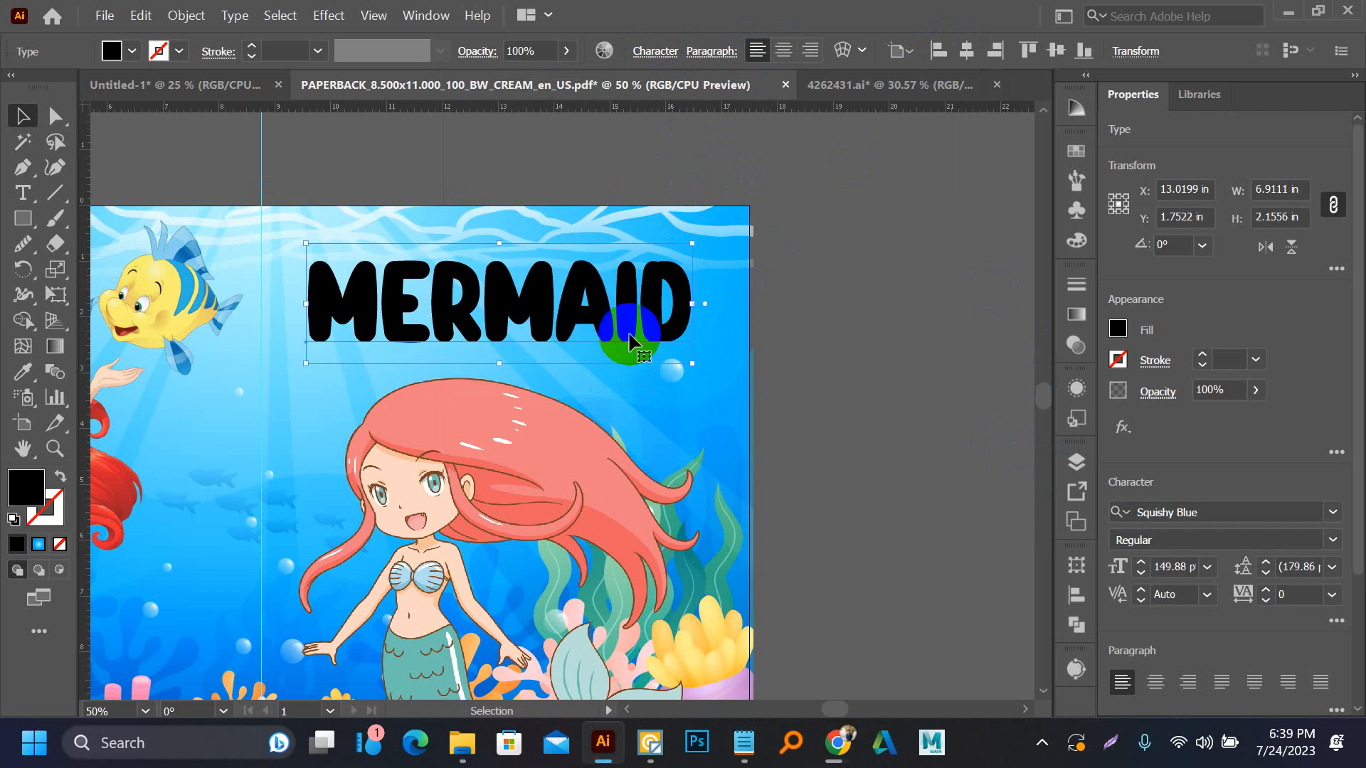
Put a spare copy of the MERMAID title outside the artboard and convert the cover title to outlines
drag(631, 332, 915, 139)
click(786, 350)
click(628, 306)
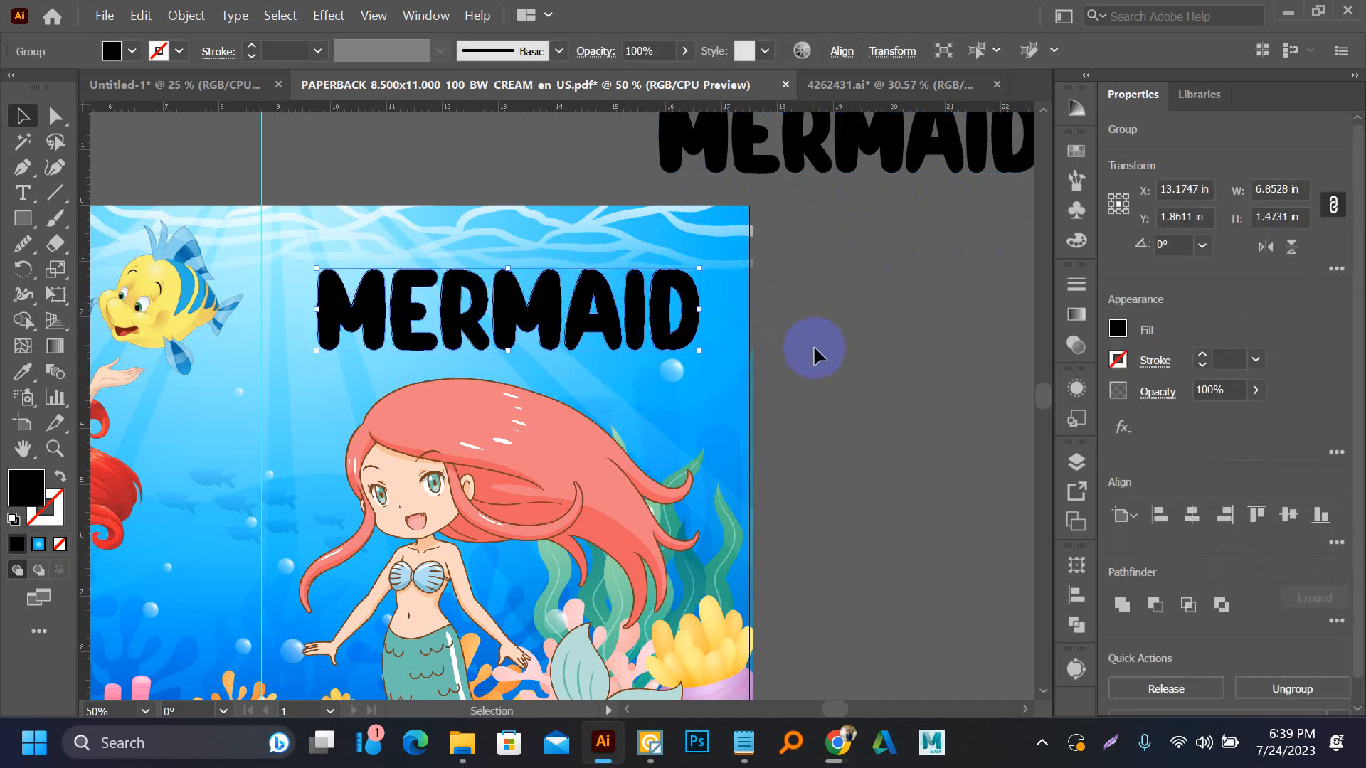
click(395, 349)
Fill the first M of the outlined title with pale pink and the E with blue from the swatches
key(a)
click(340, 303)
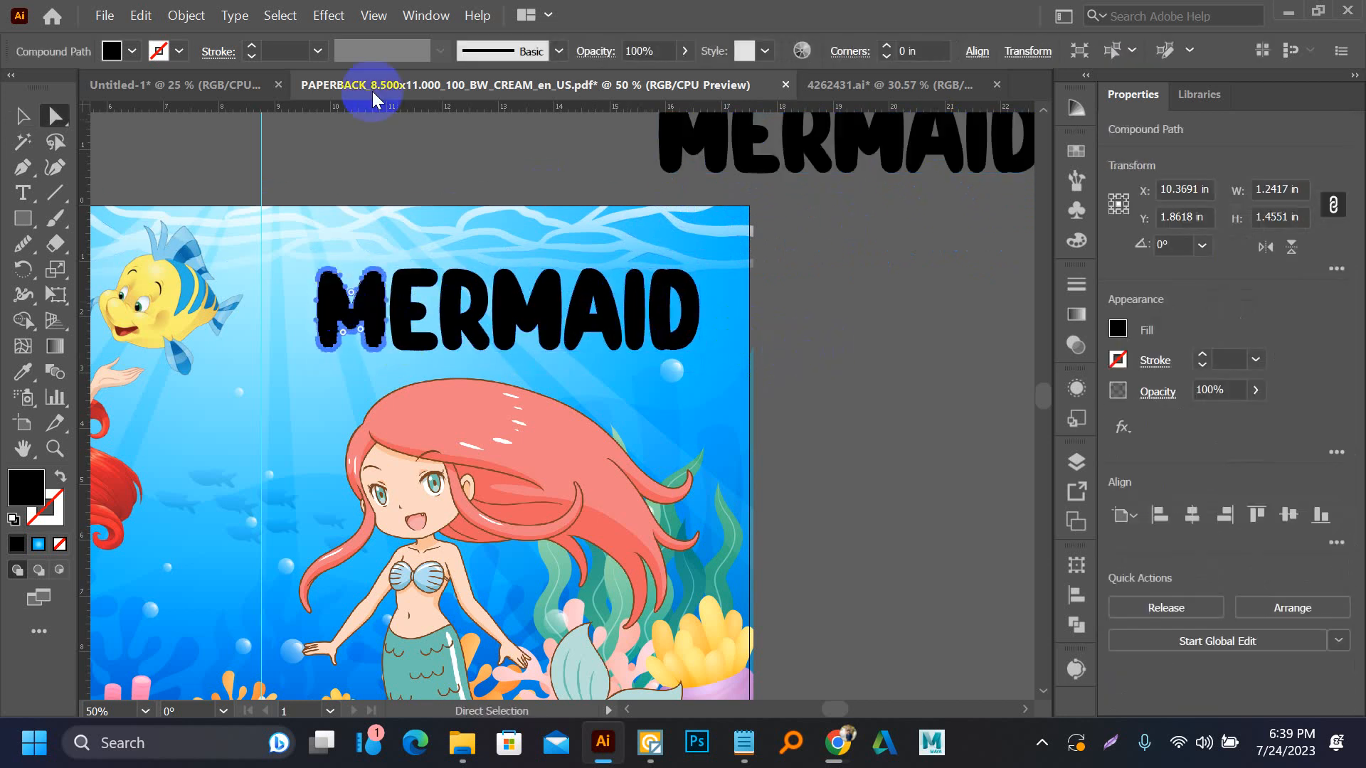
click(1077, 151)
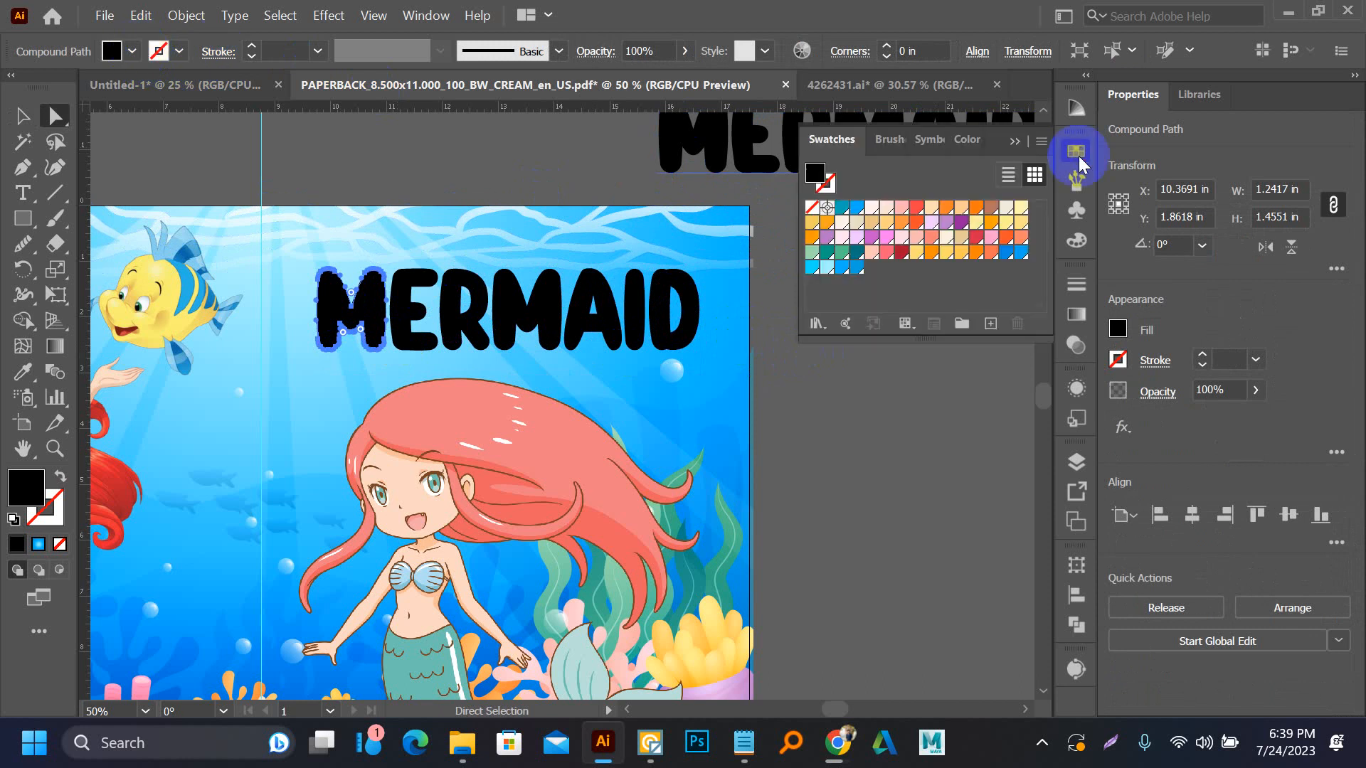
click(855, 211)
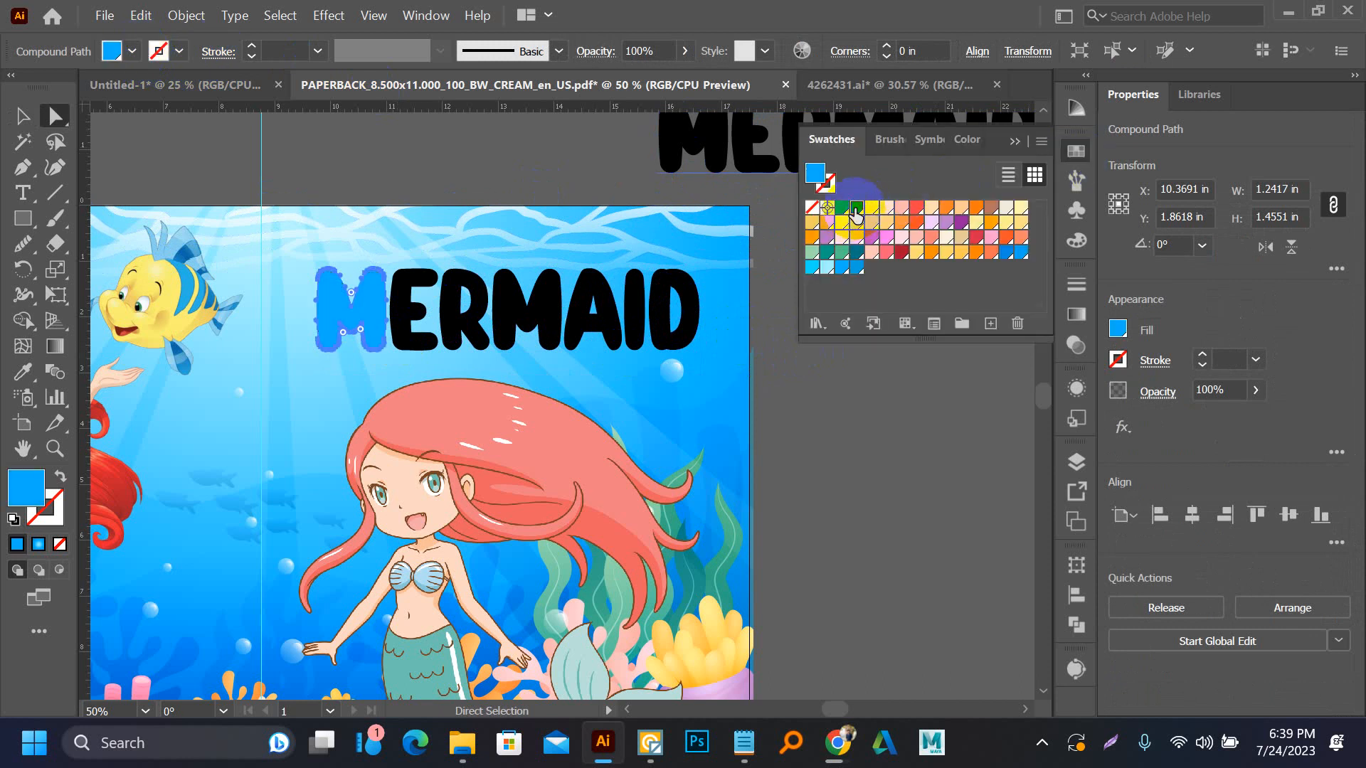
click(870, 212)
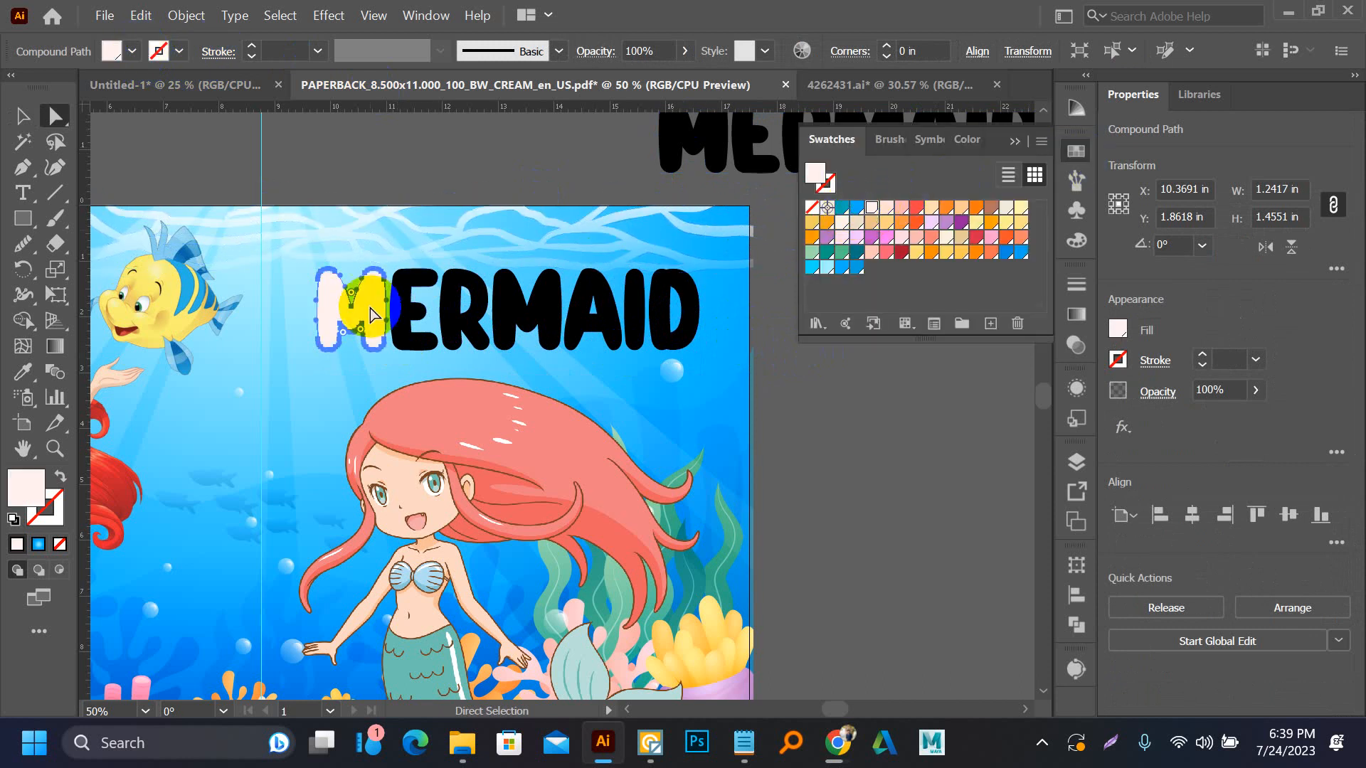
click(410, 303)
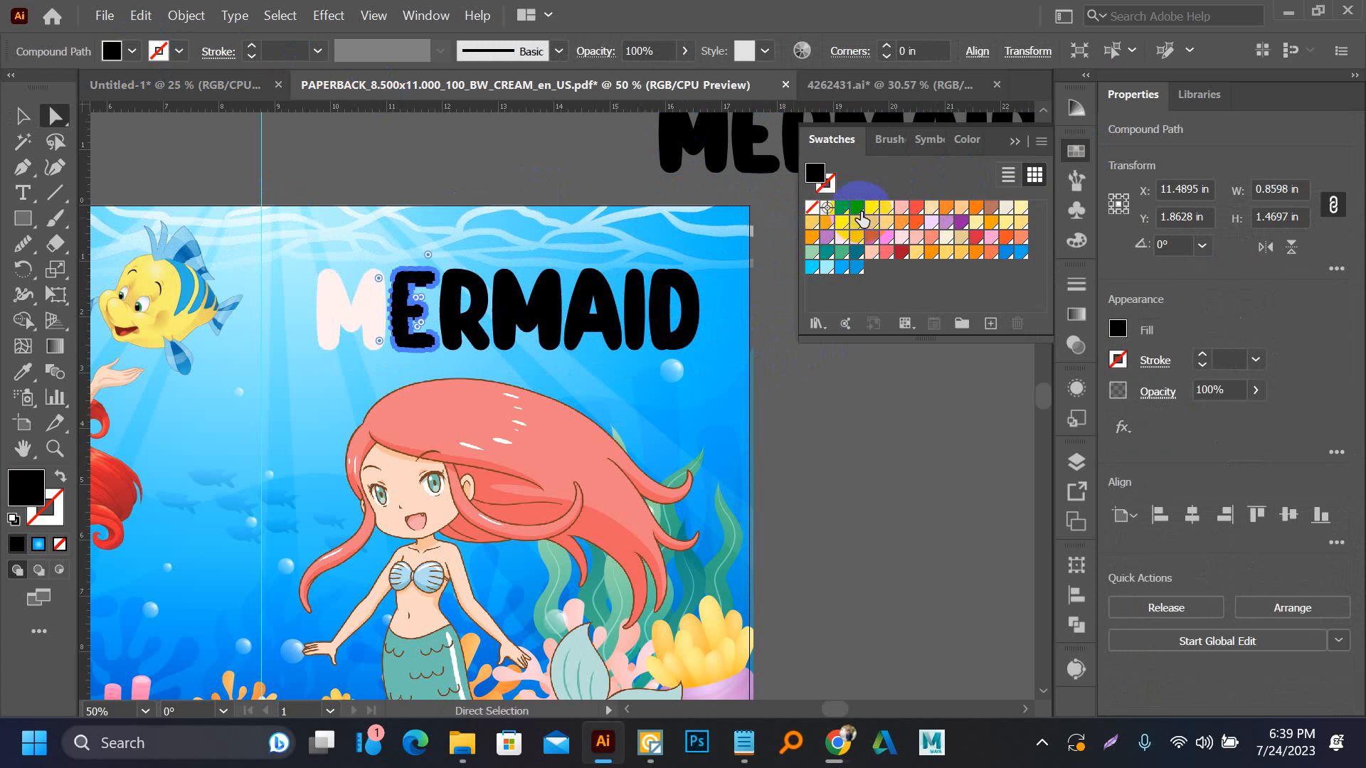
click(858, 210)
Fill the title's R with coral red and its second M with dark red
click(462, 284)
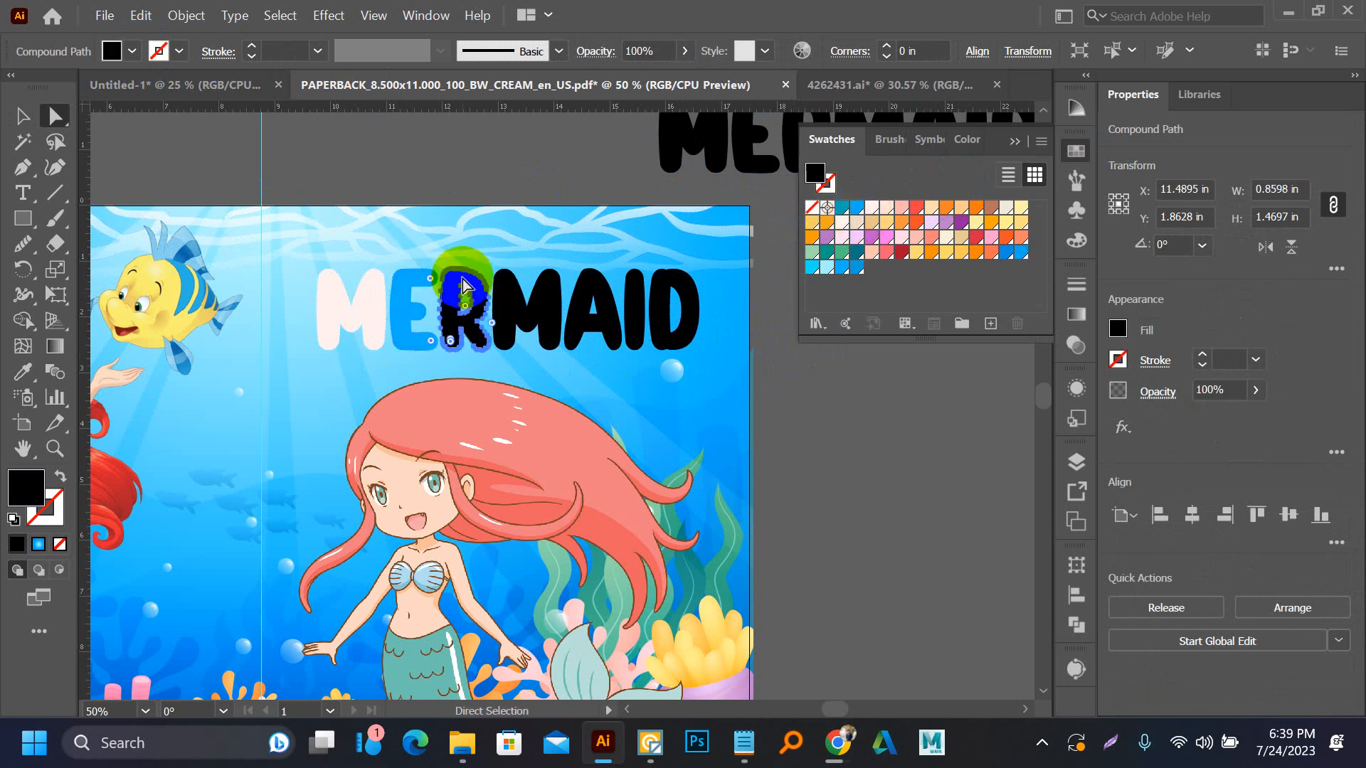
click(913, 212)
click(530, 306)
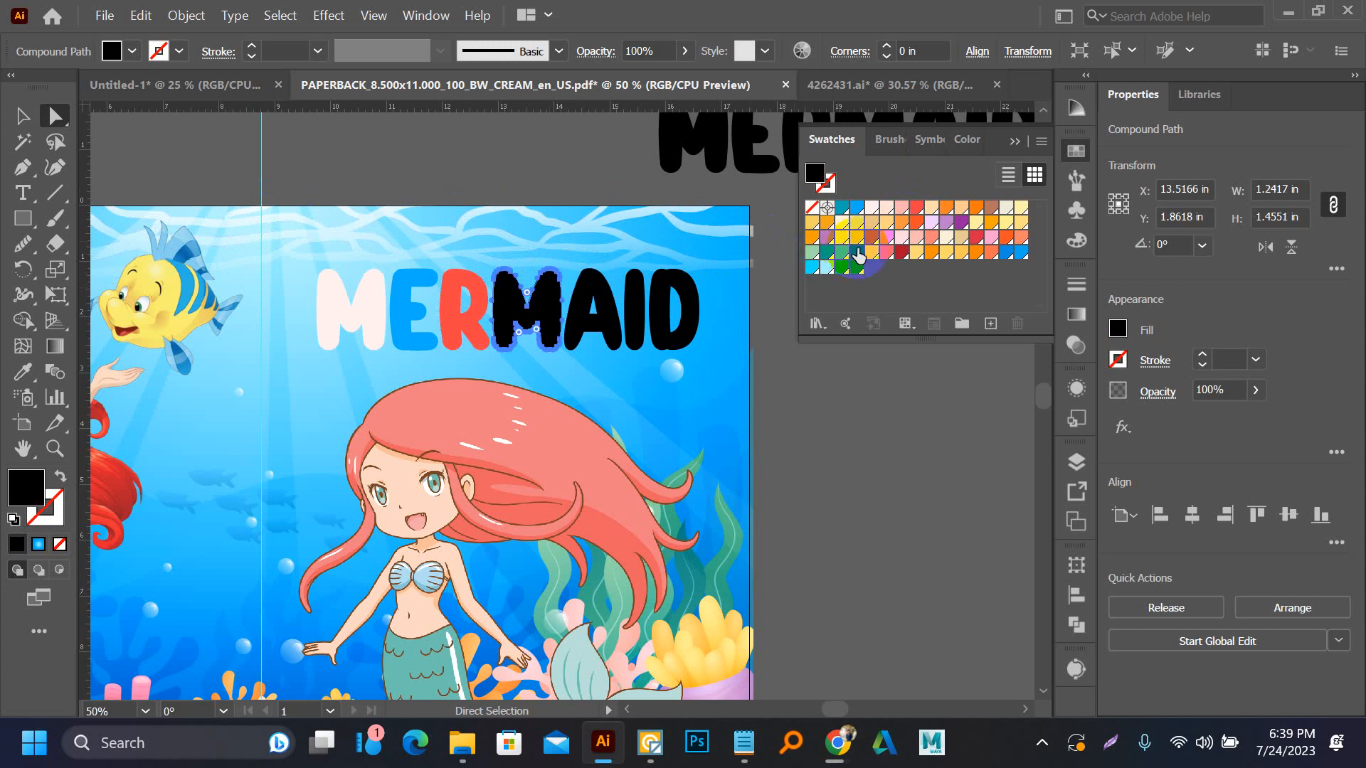
click(899, 254)
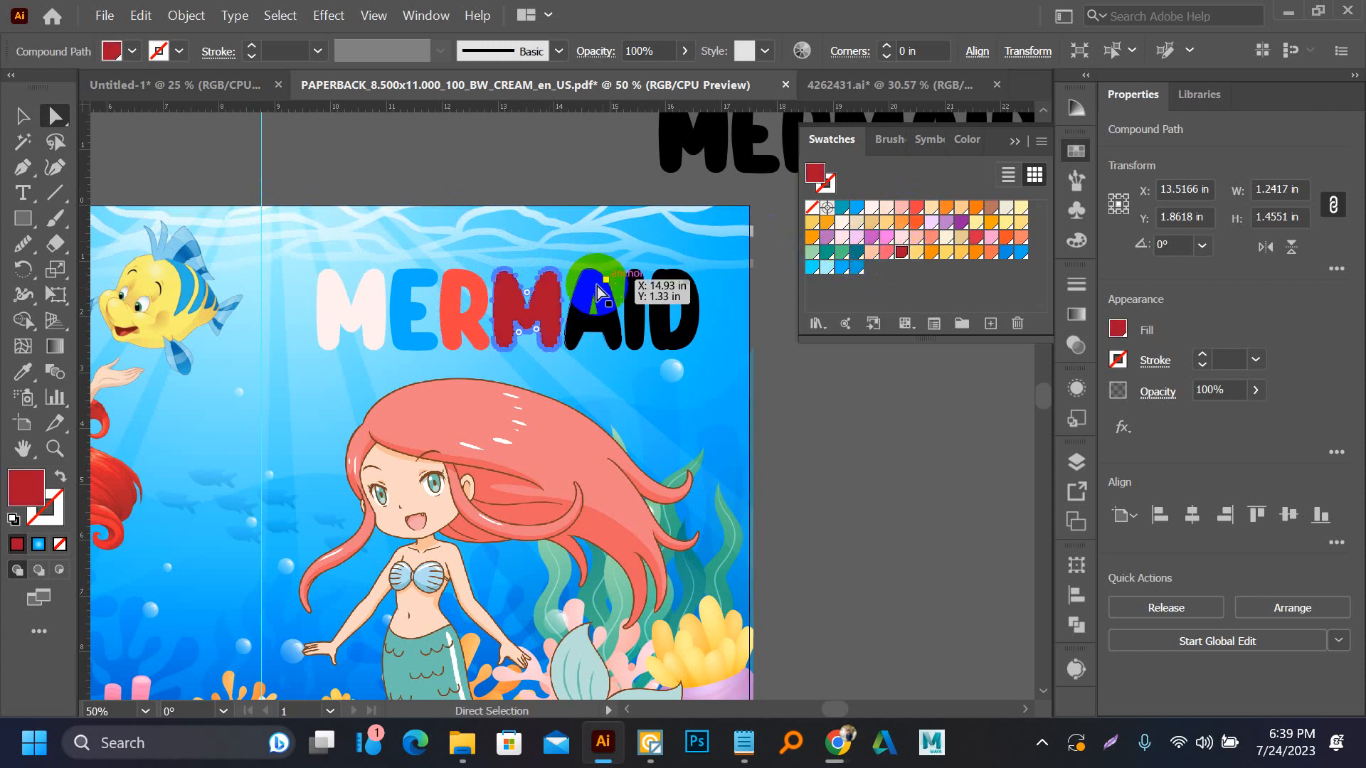
Fill the title's letters A and I with orange swatches
click(592, 307)
click(809, 268)
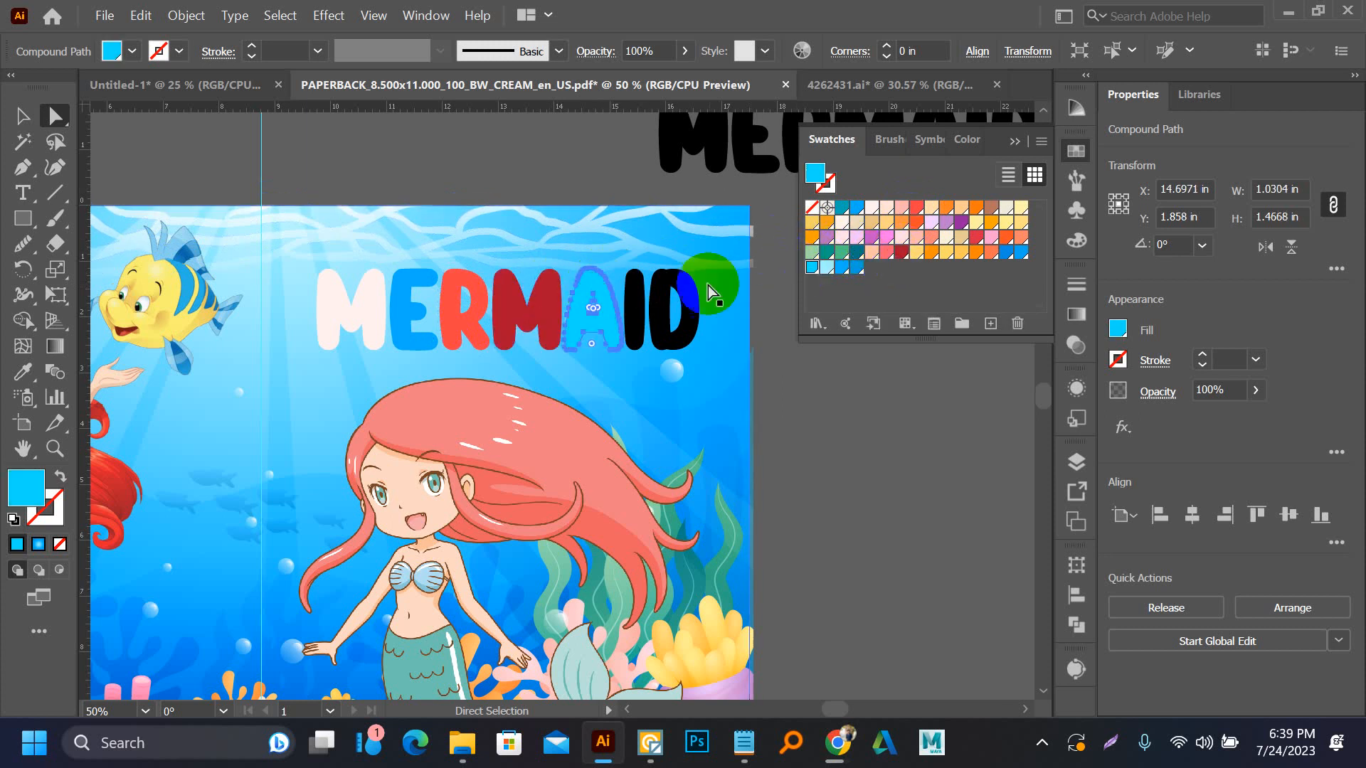
click(634, 308)
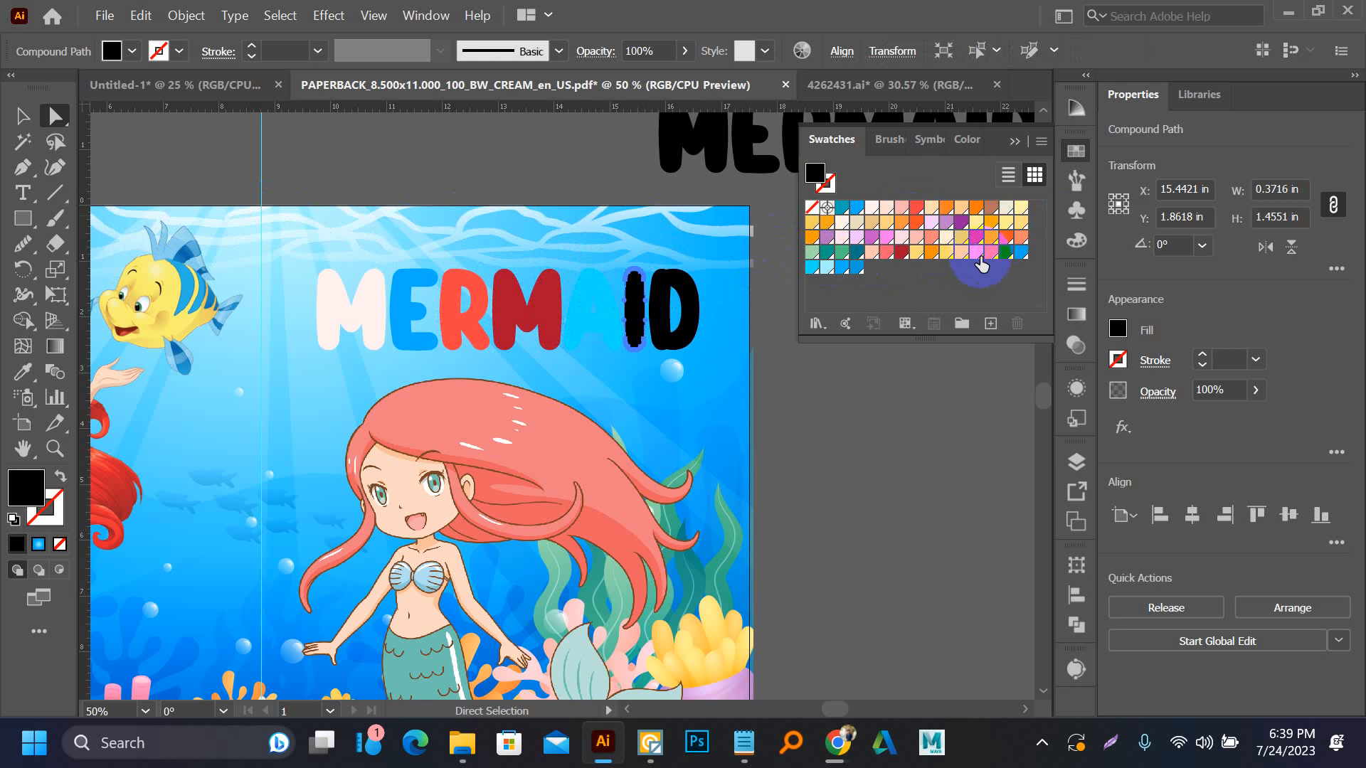
click(978, 256)
click(592, 308)
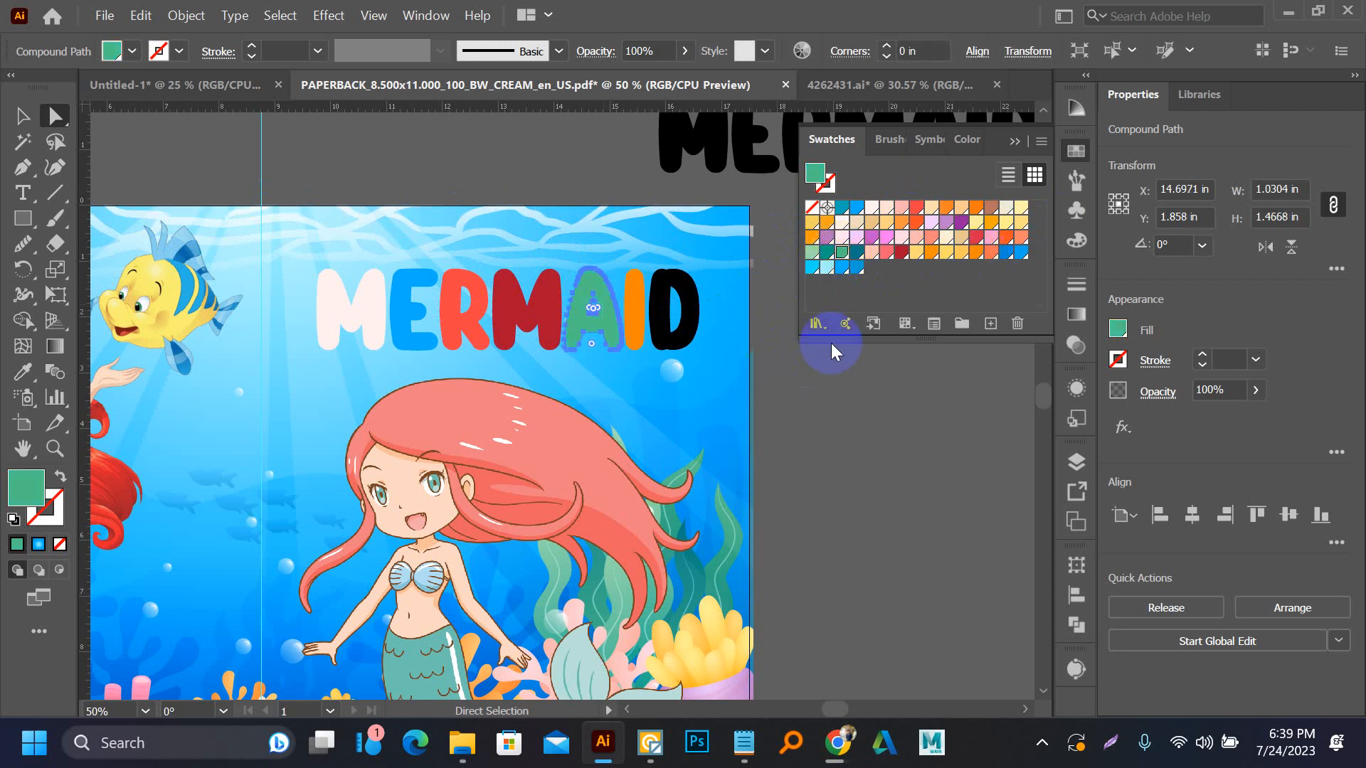
click(812, 238)
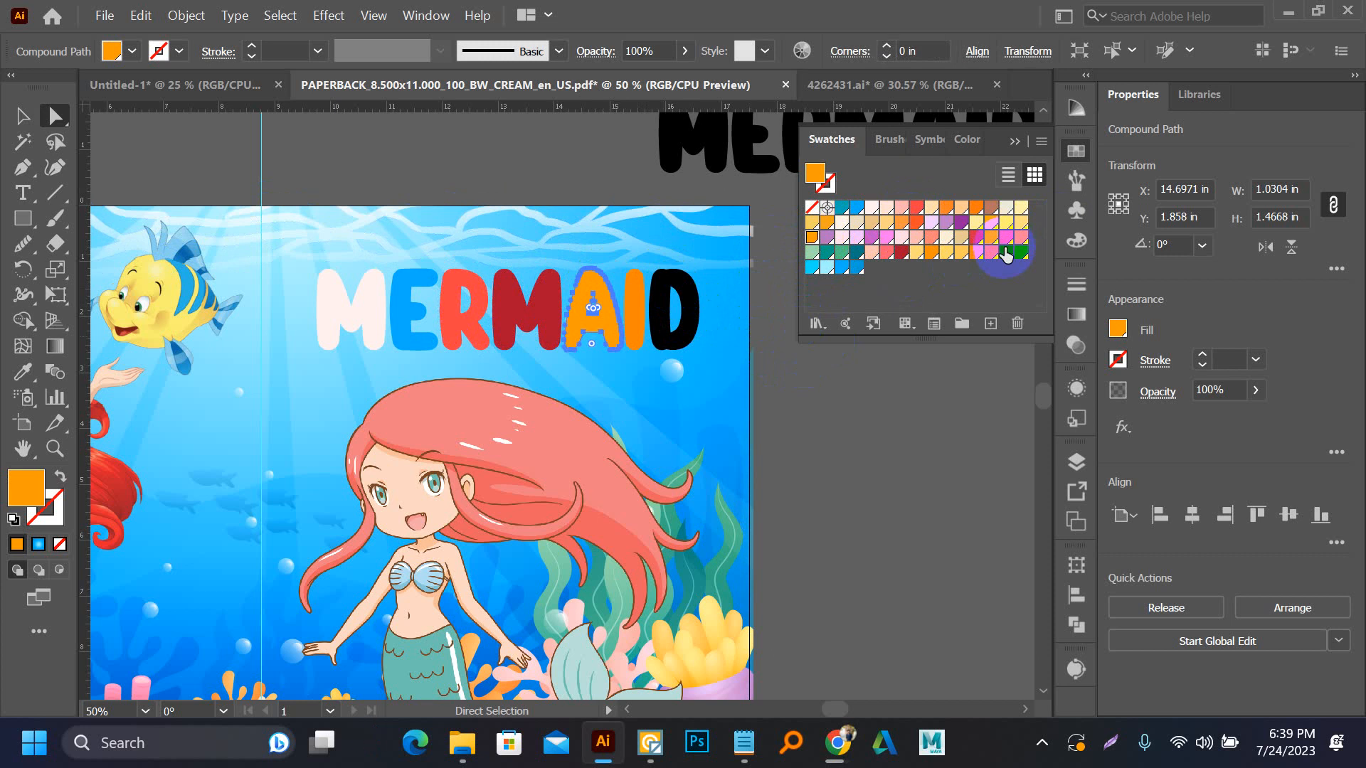
Fill the title's letter D with pale yellow
click(672, 313)
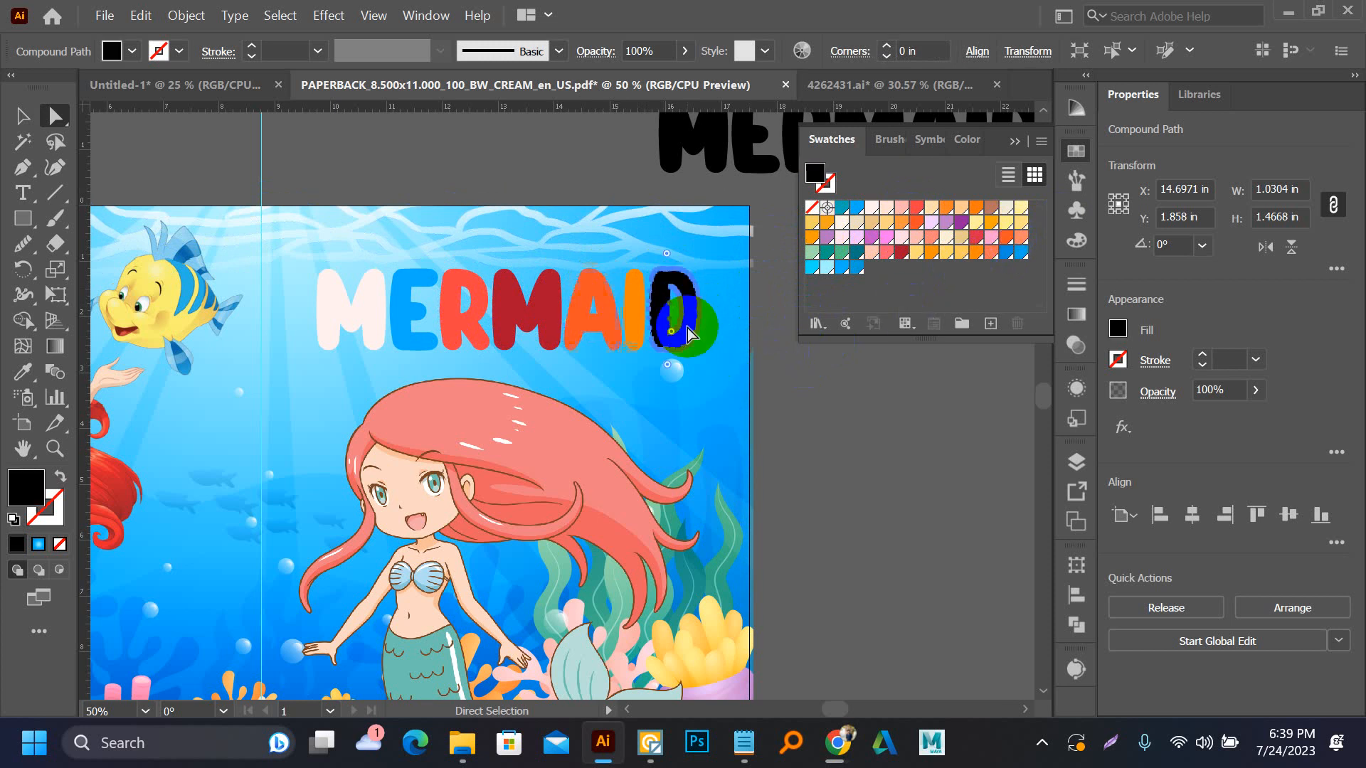
click(815, 238)
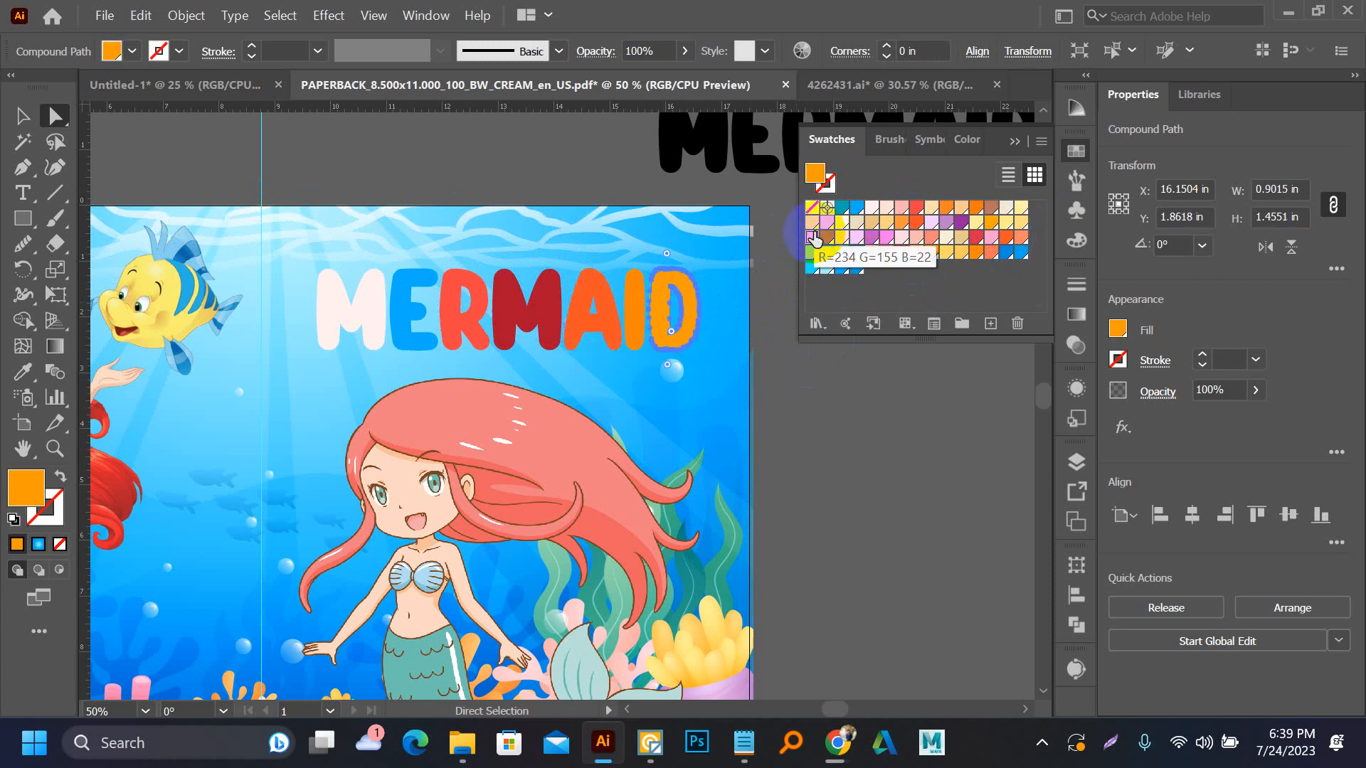
click(1005, 225)
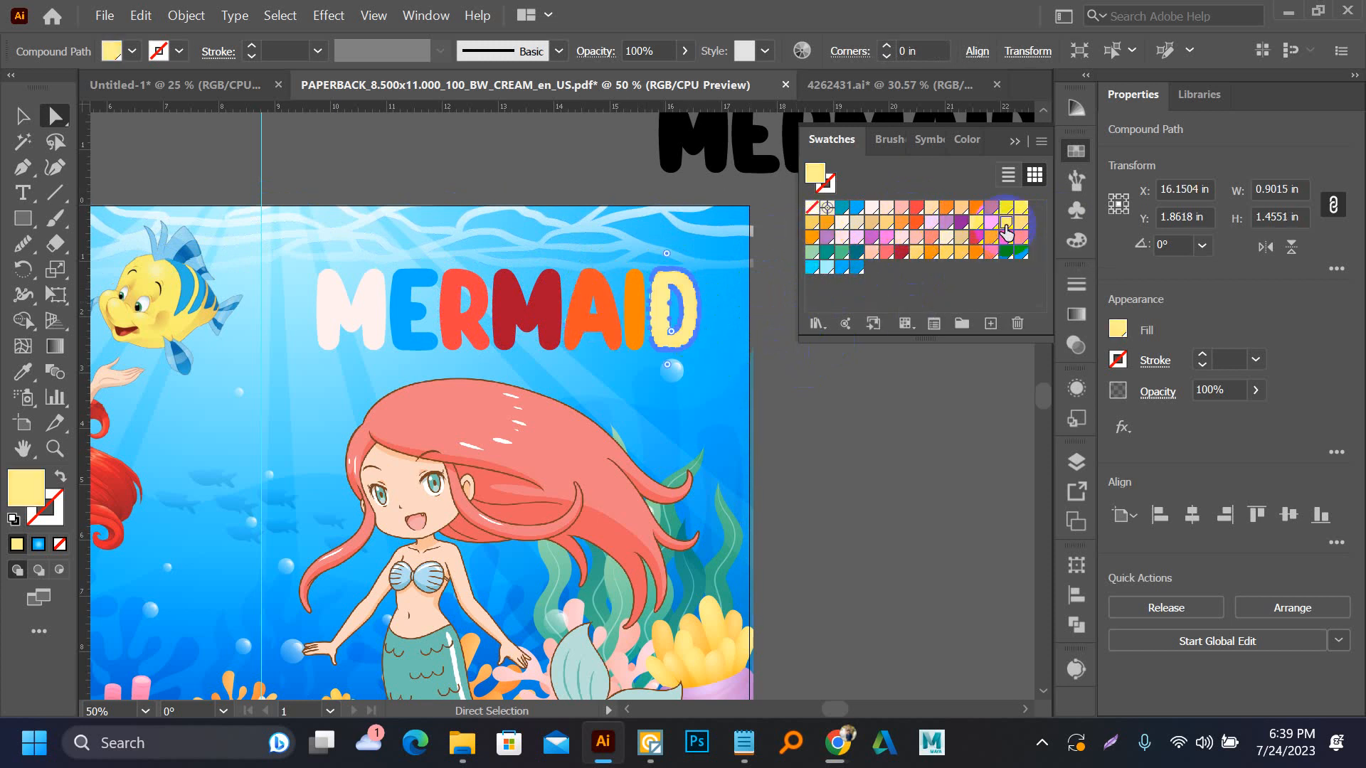
click(774, 405)
Recolor the title's first M blue and select the whole MERMAID title group
click(364, 317)
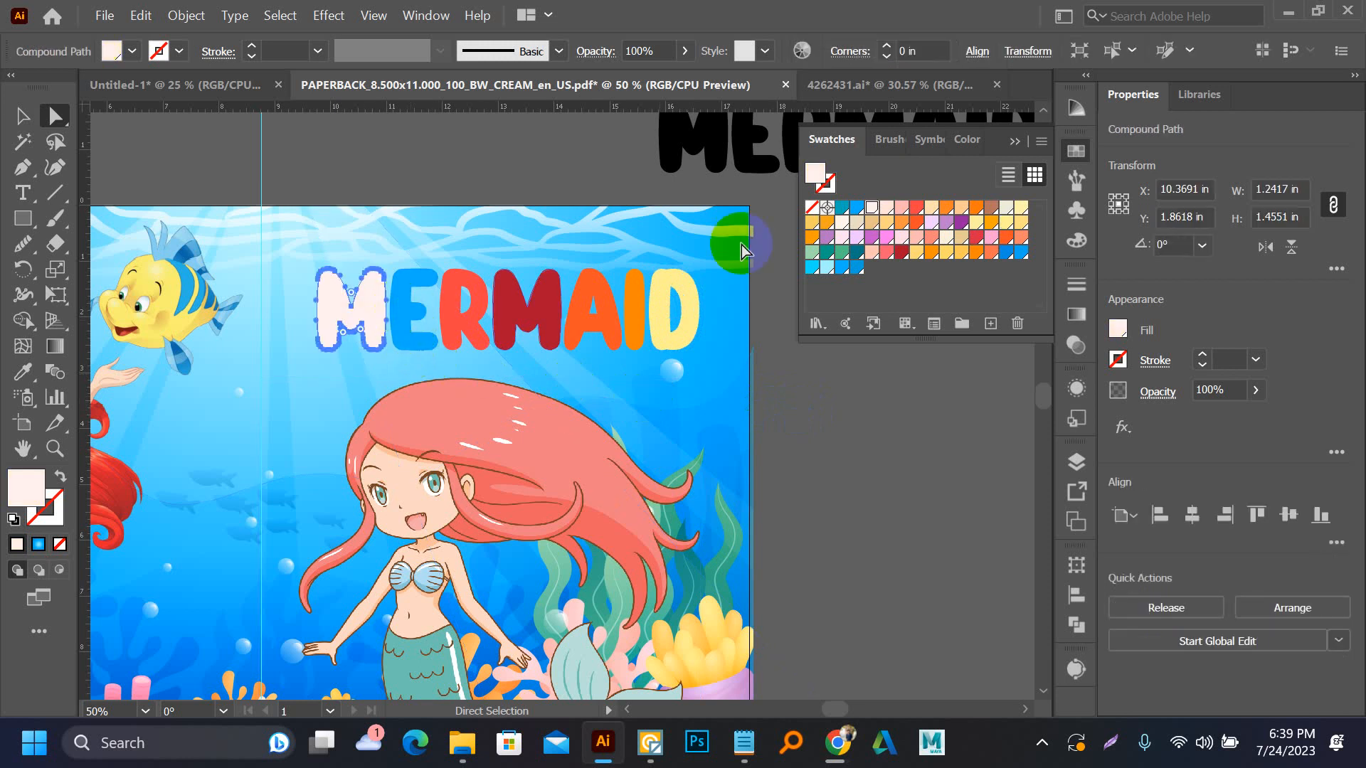
click(1005, 253)
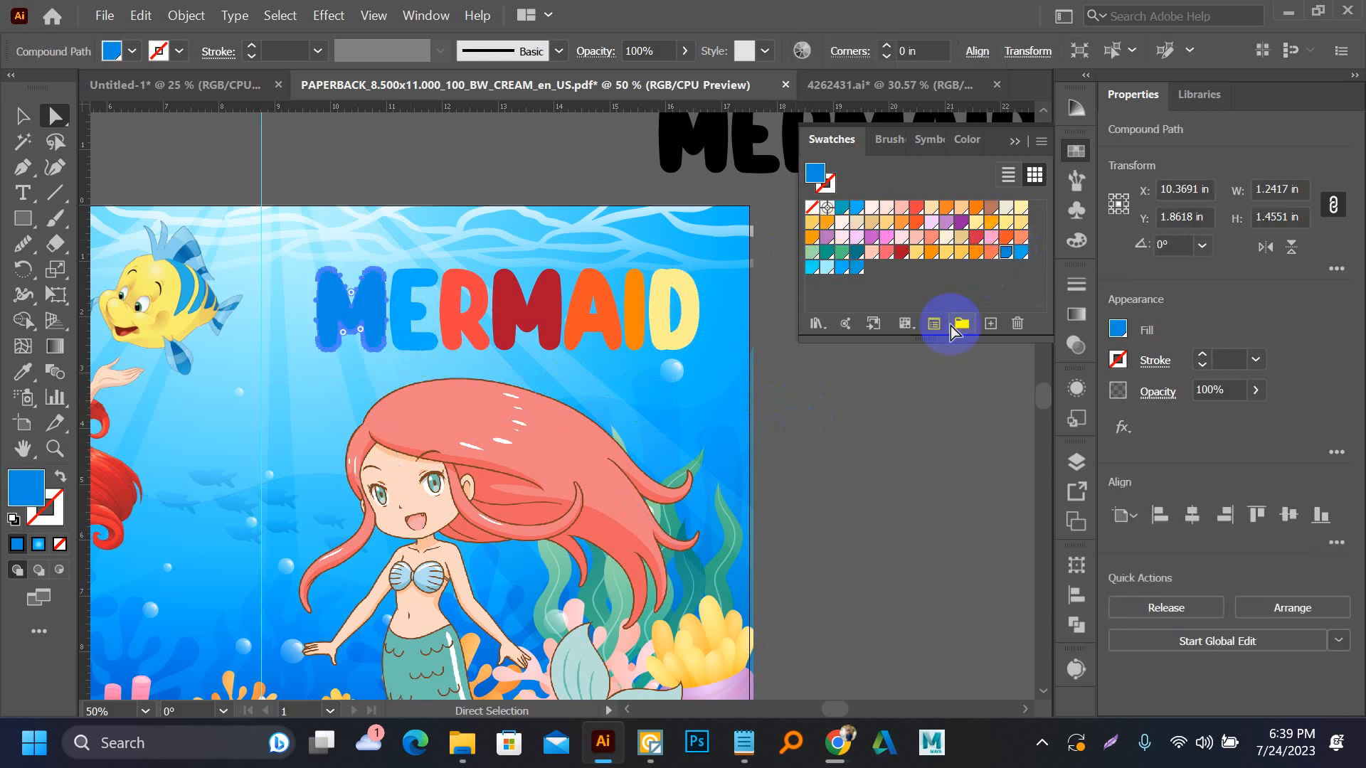
click(864, 417)
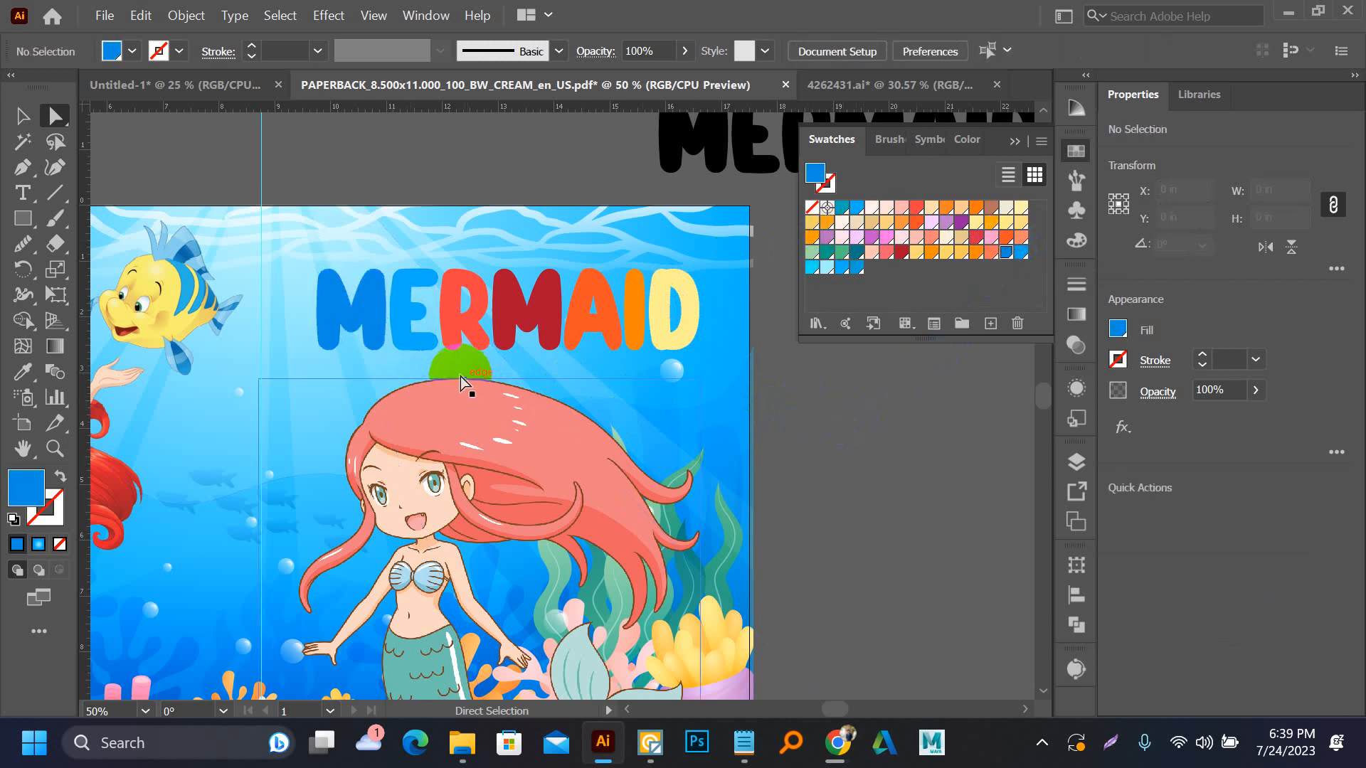
key(v)
click(454, 333)
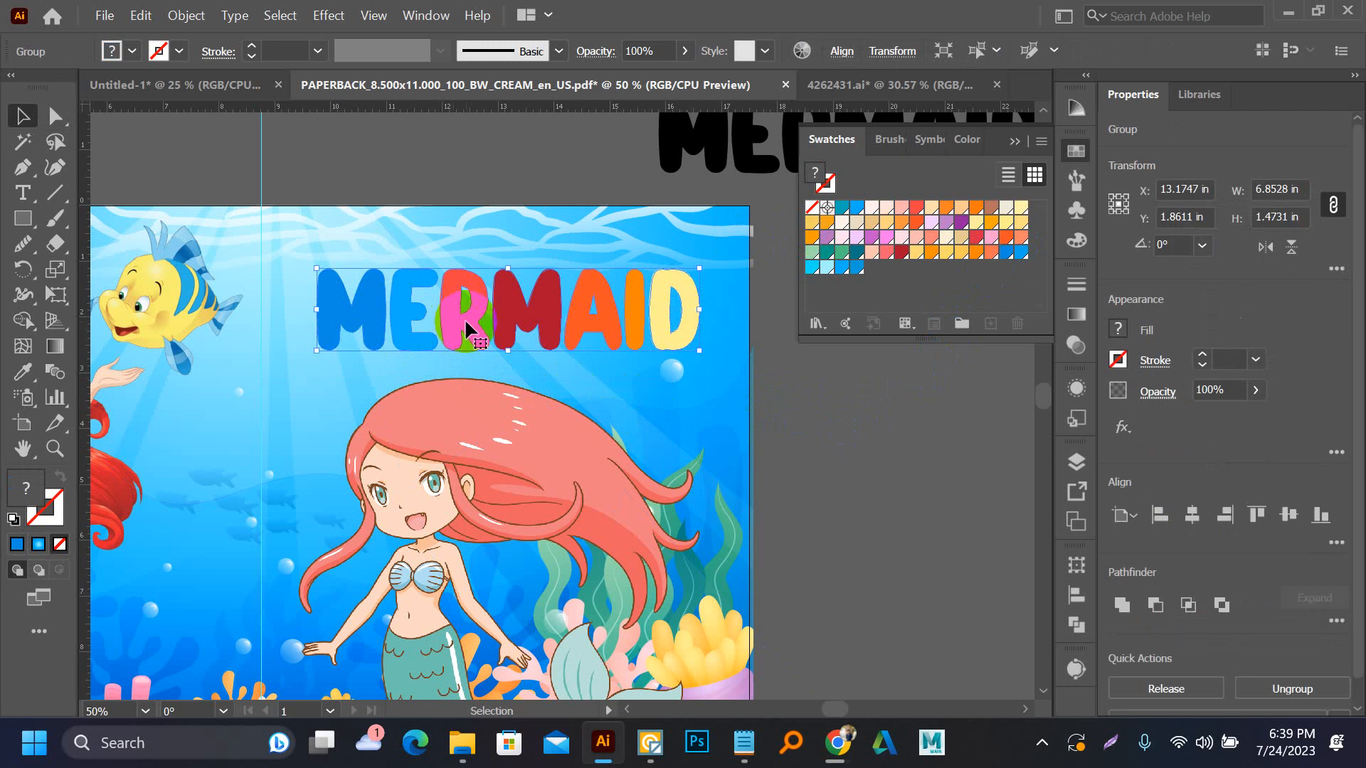
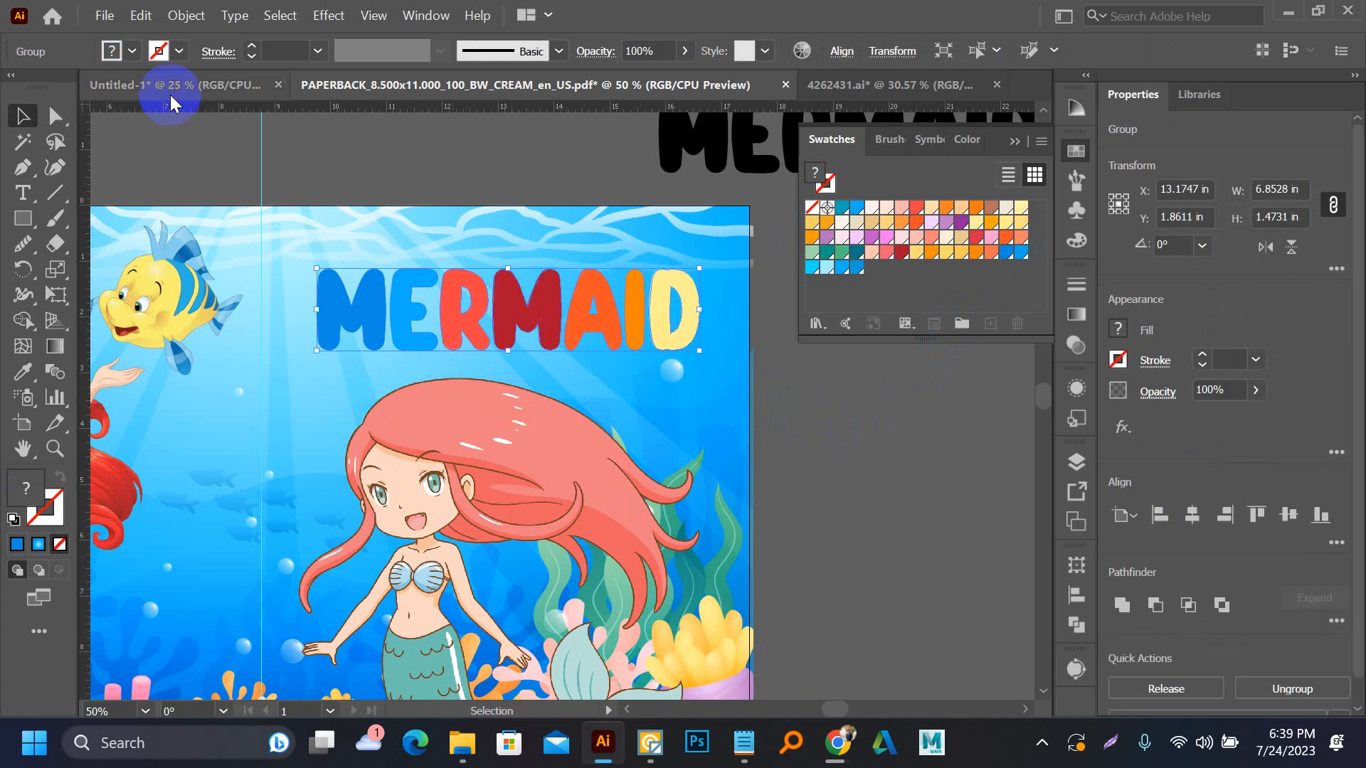
Outline the MERMAID title group with a 3 pt black stroke and round corner joins
click(42, 525)
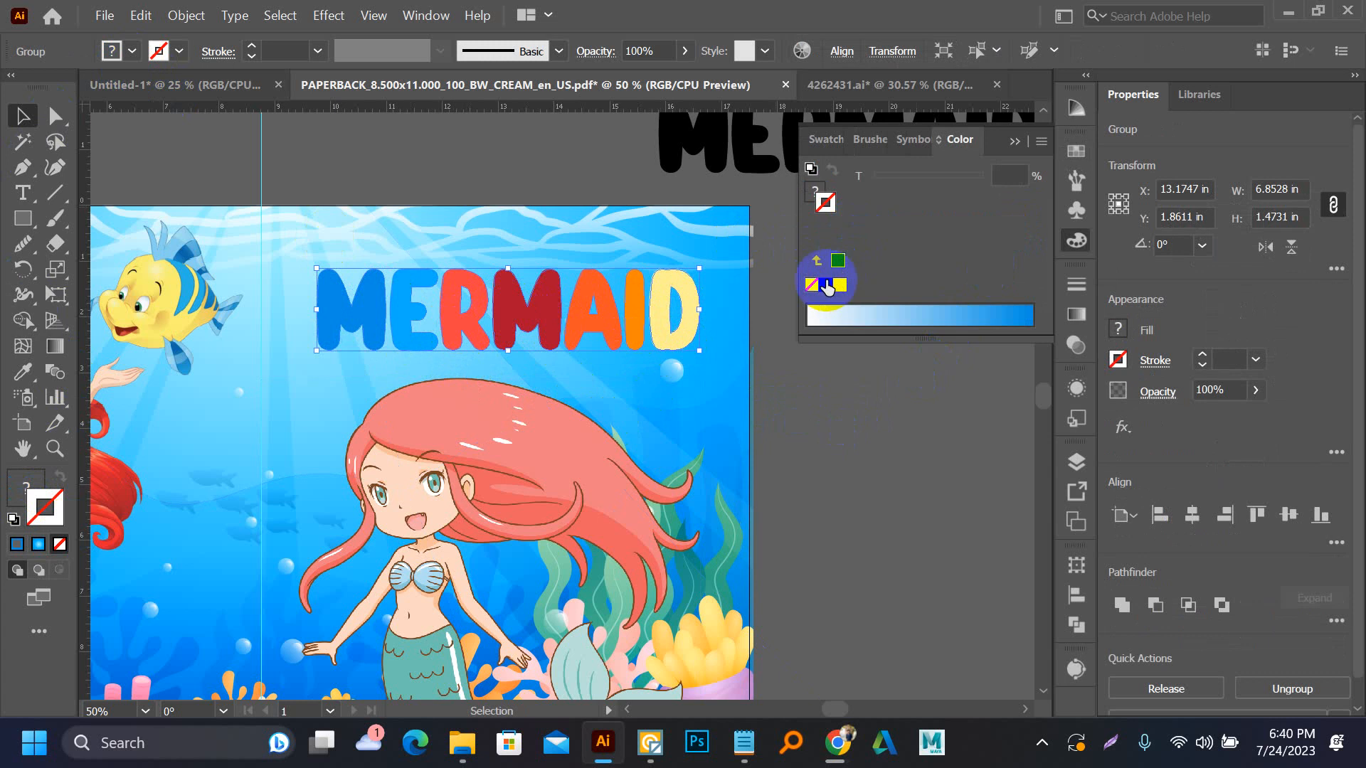
click(826, 285)
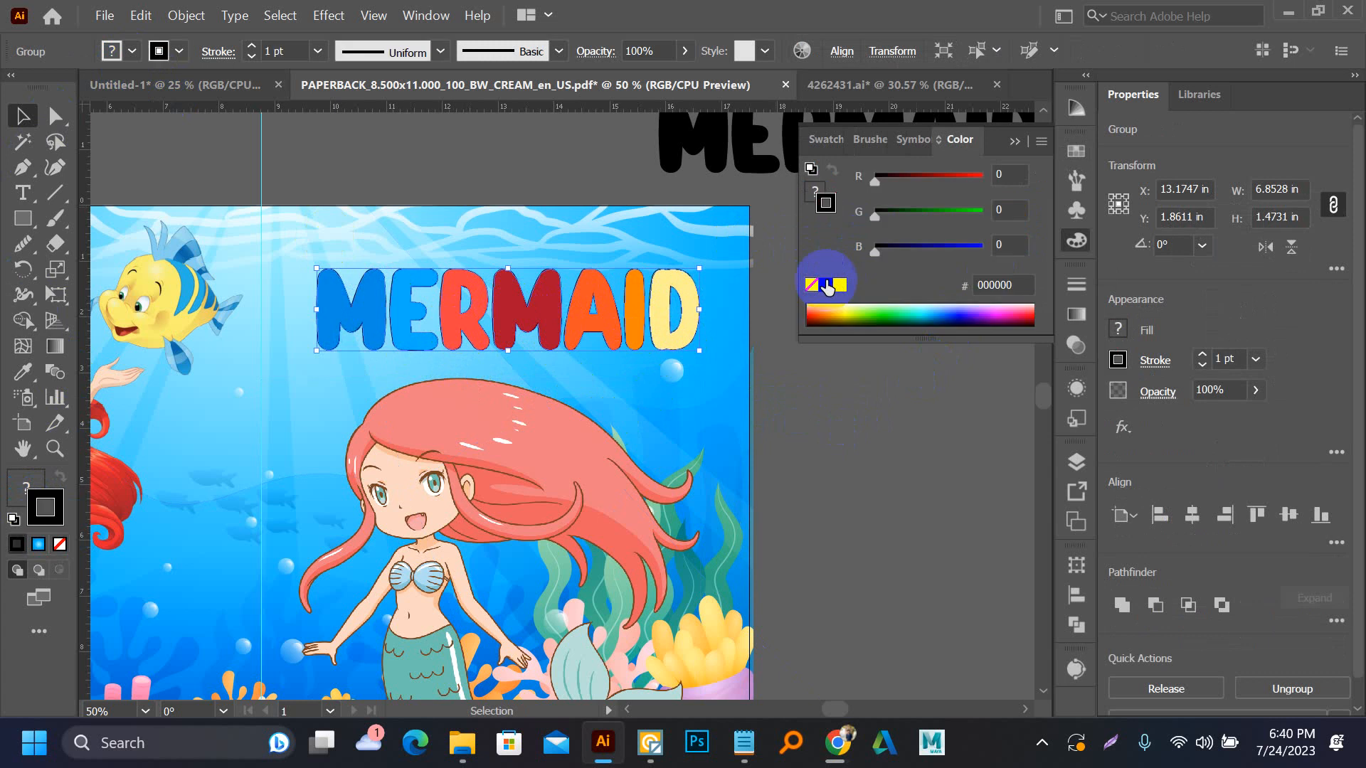
click(252, 47)
click(253, 47)
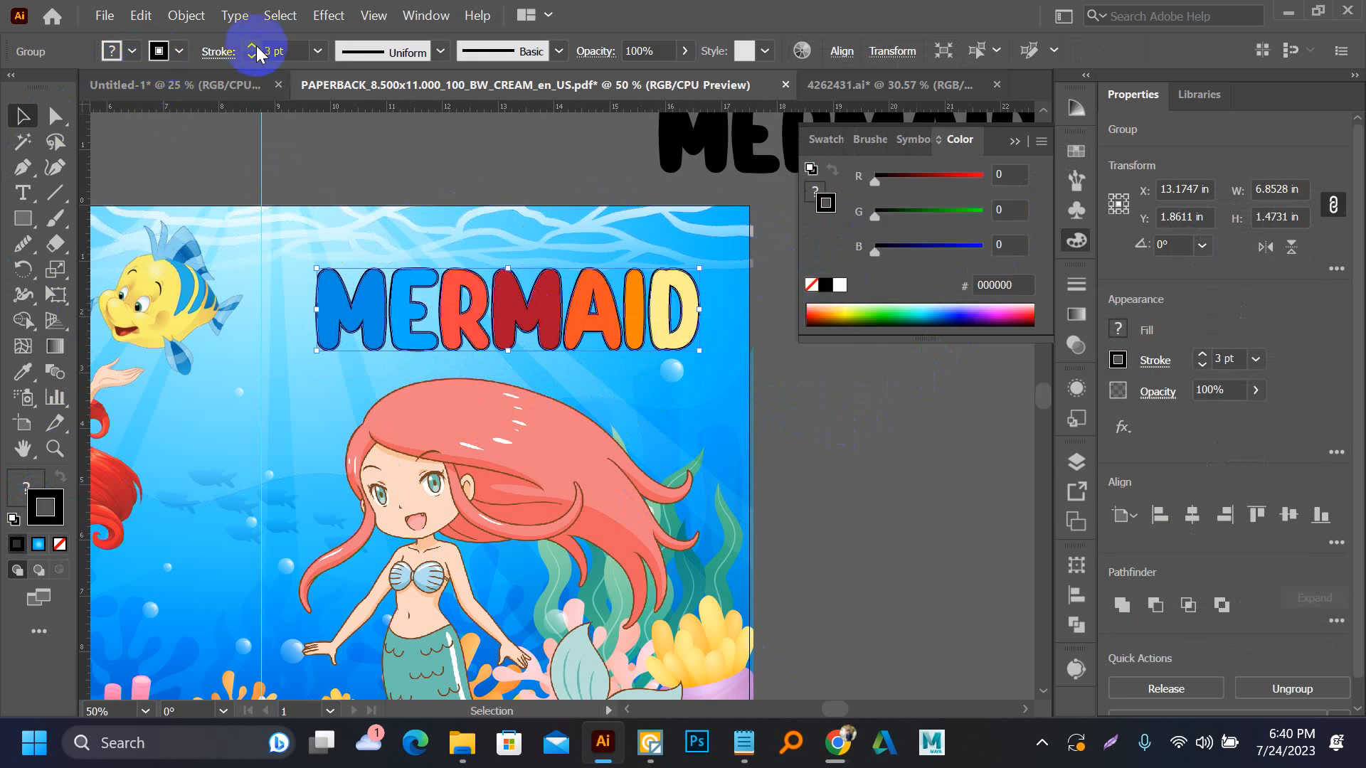
click(217, 53)
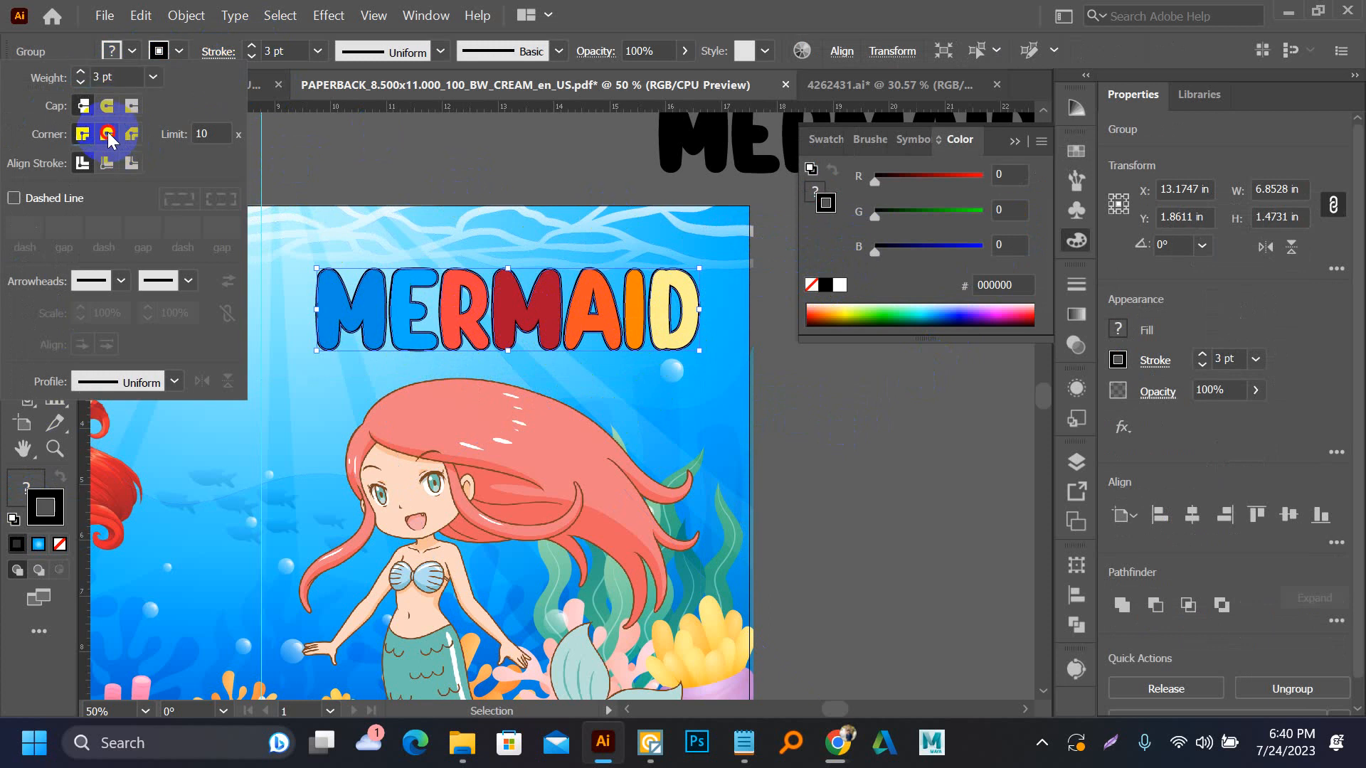
click(108, 135)
click(413, 162)
click(432, 158)
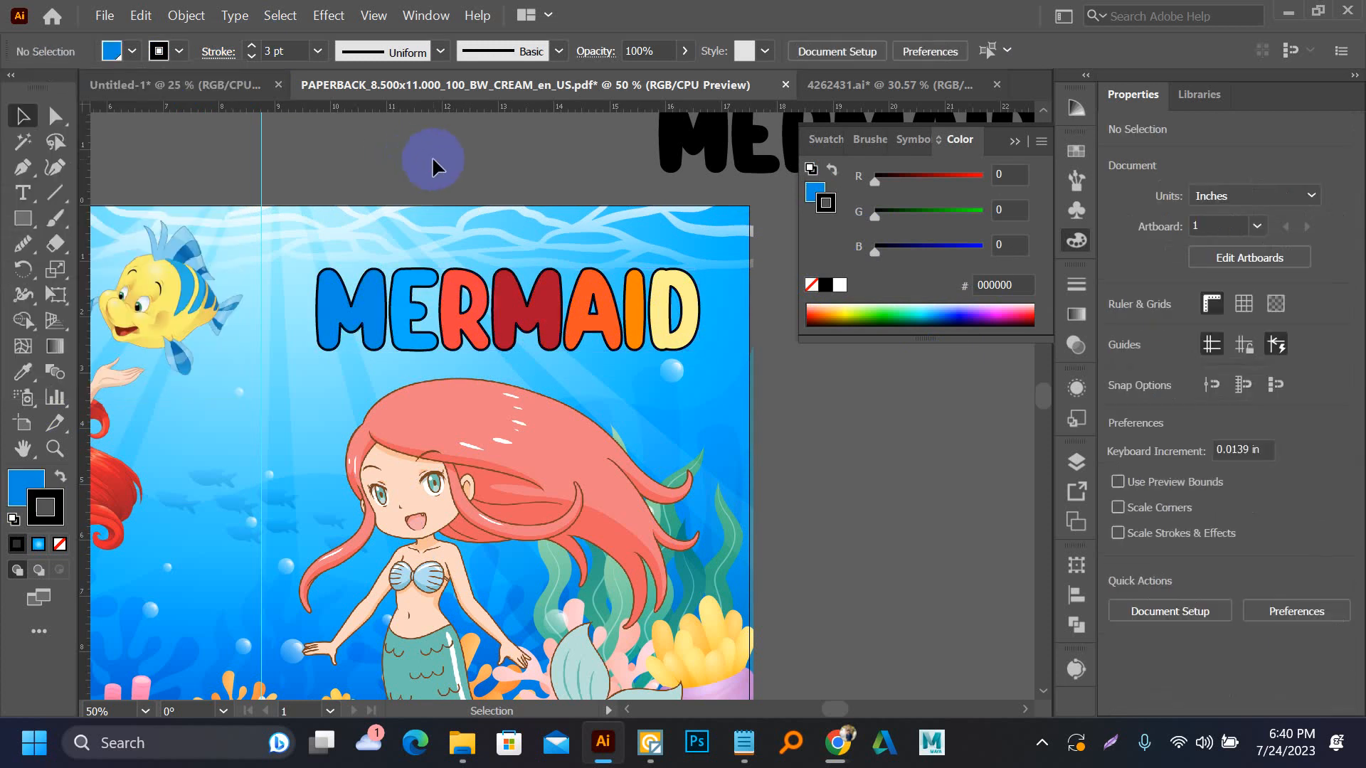
Switch to the Notepad note and copy the words "coloring book" from its first line
key(ctrl+equal)
key(ctrl+equal)
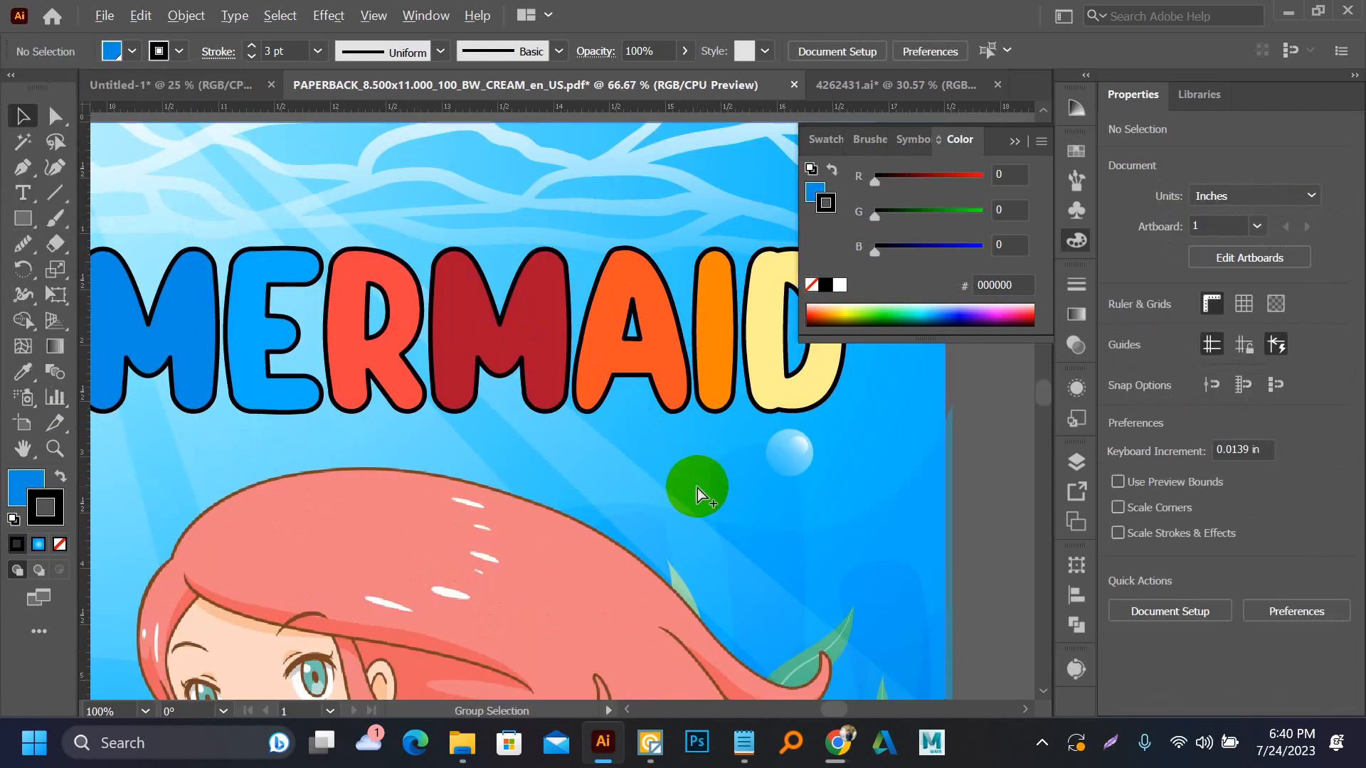
key(ctrl+minus)
drag(687, 483, 583, 391)
click(903, 436)
scroll(902, 436, down, 2)
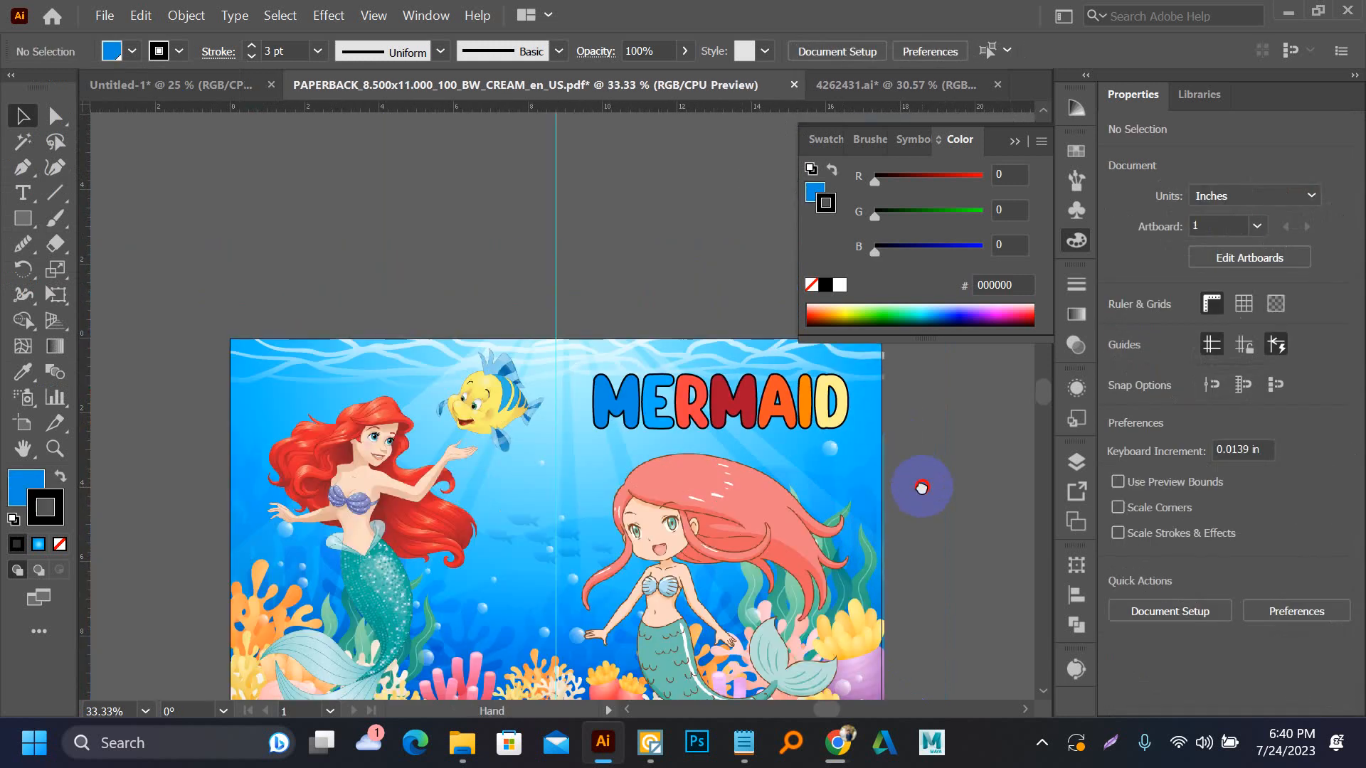
drag(921, 487, 761, 413)
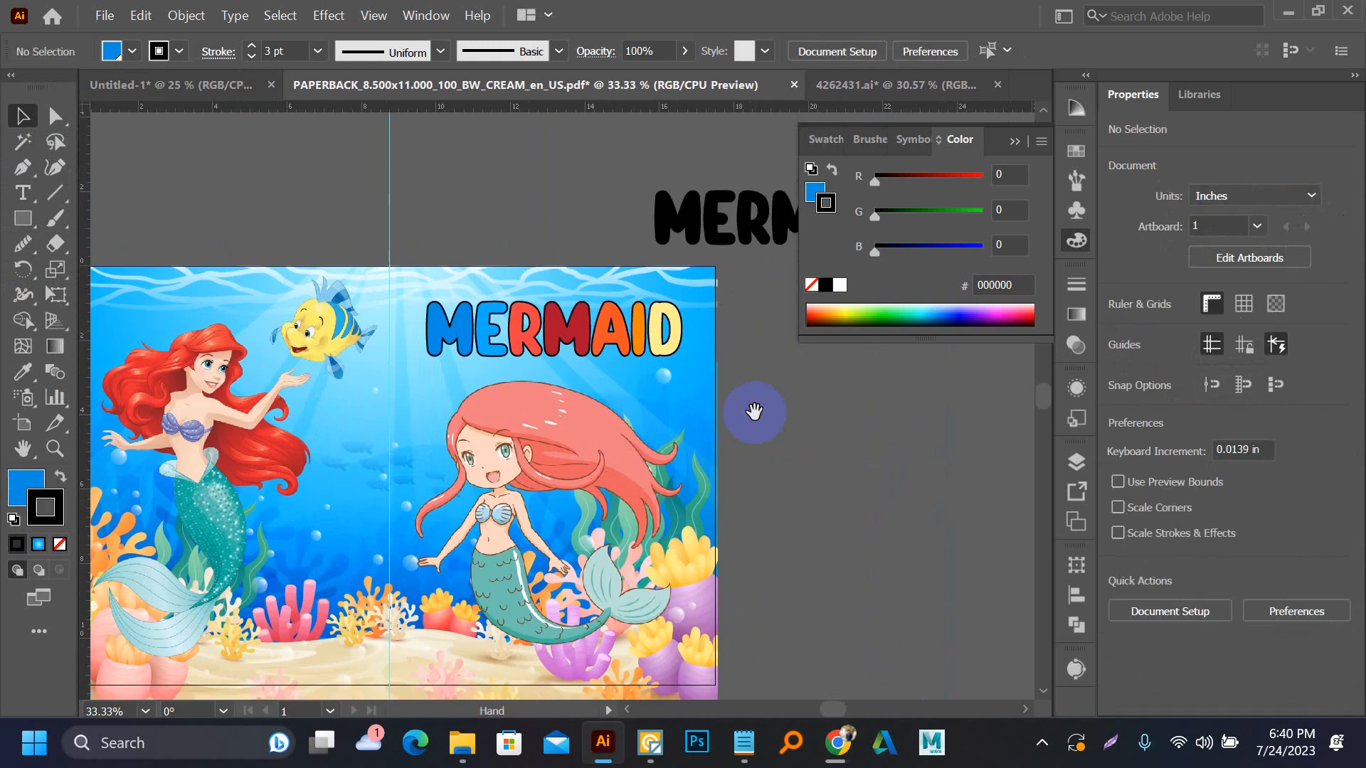
click(748, 757)
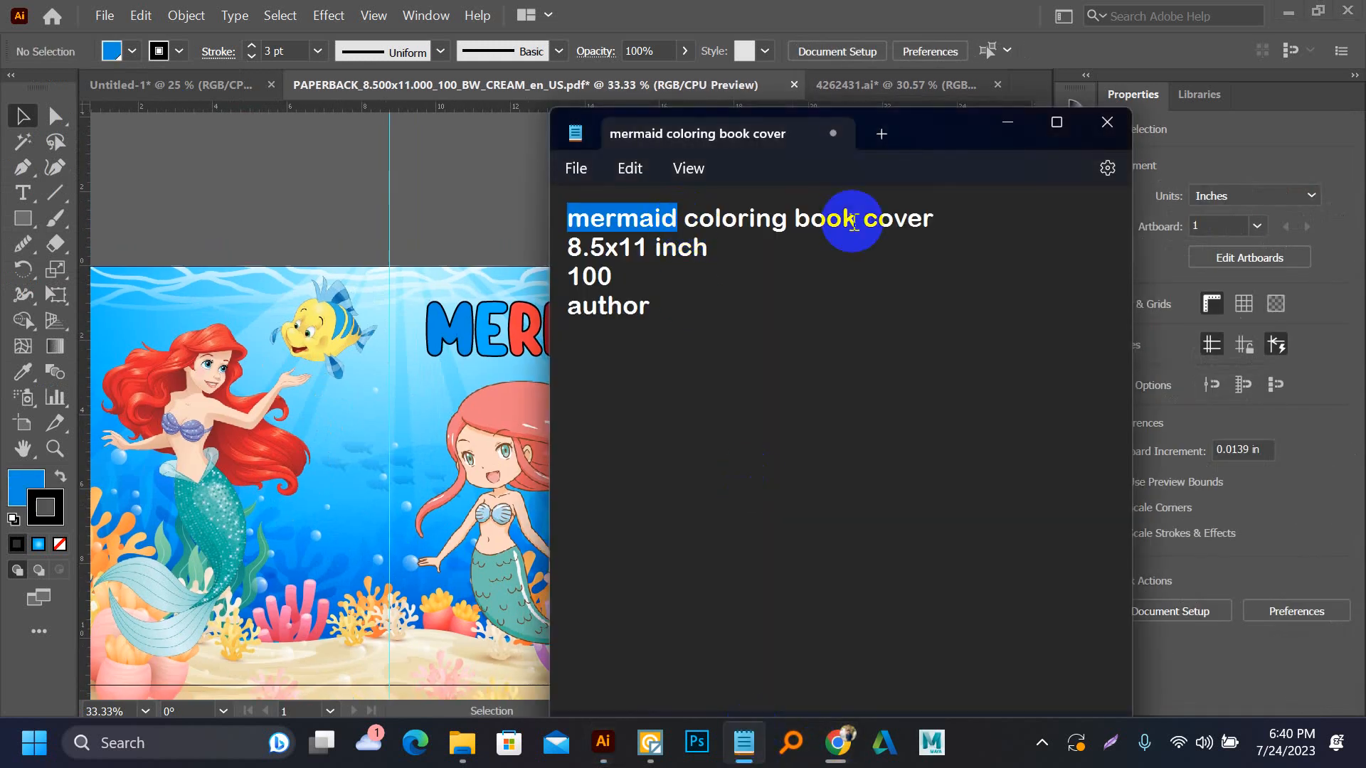
drag(858, 220, 958, 238)
click(958, 239)
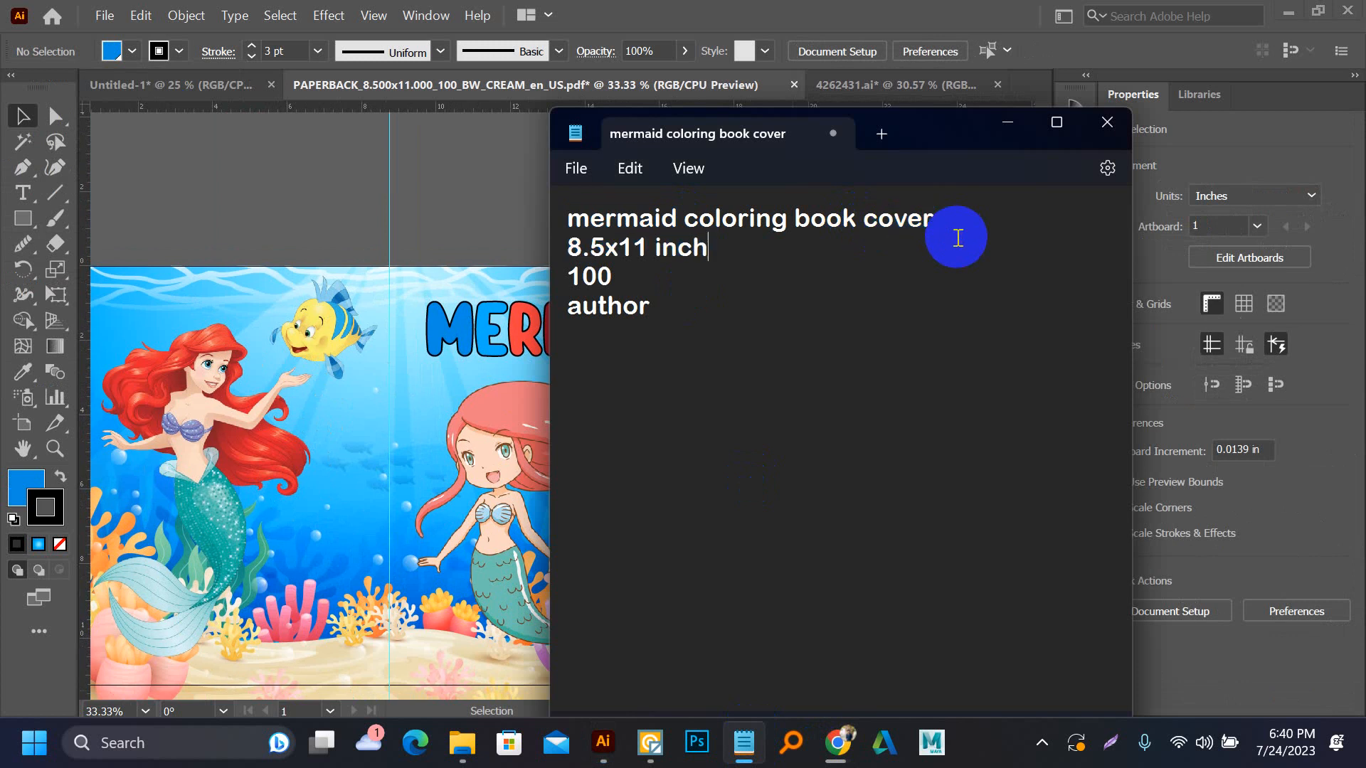
drag(865, 218, 991, 234)
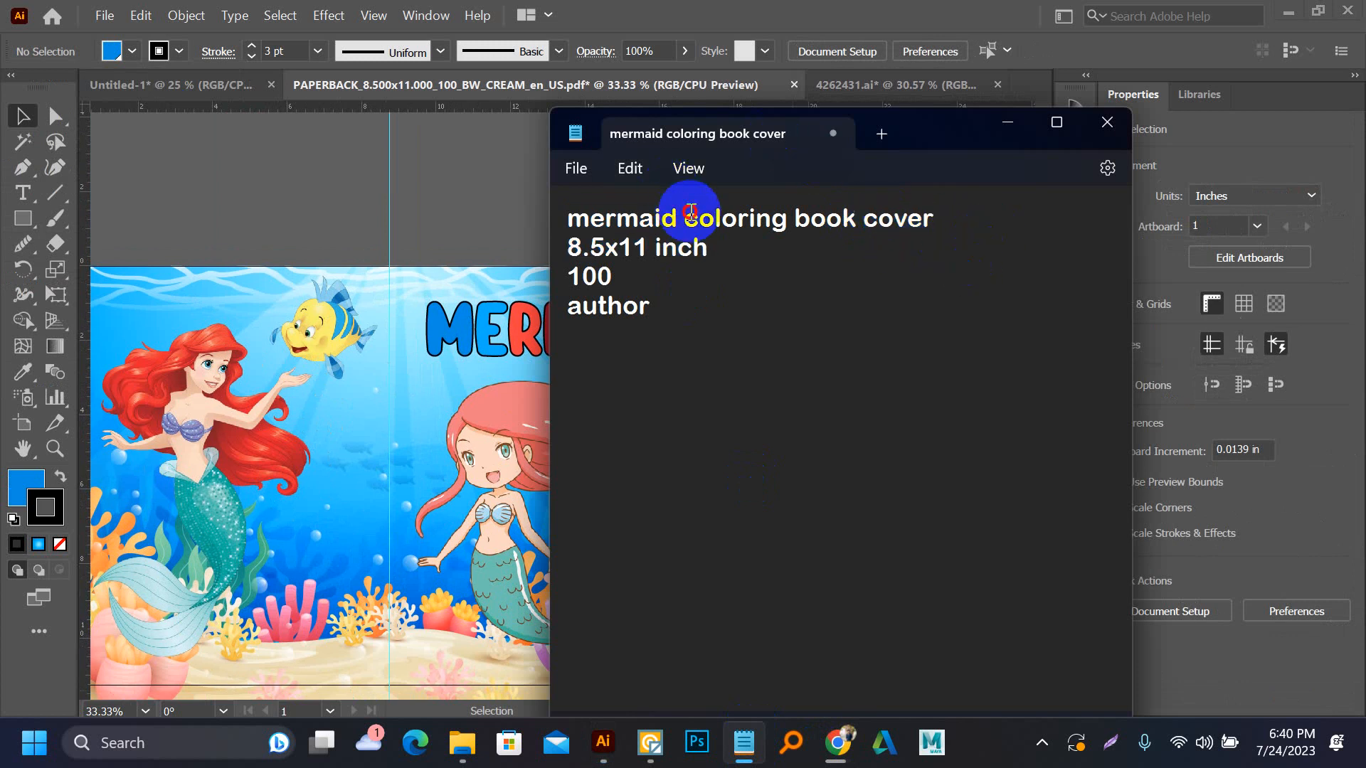
drag(690, 213, 860, 225)
key(ctrl+c)
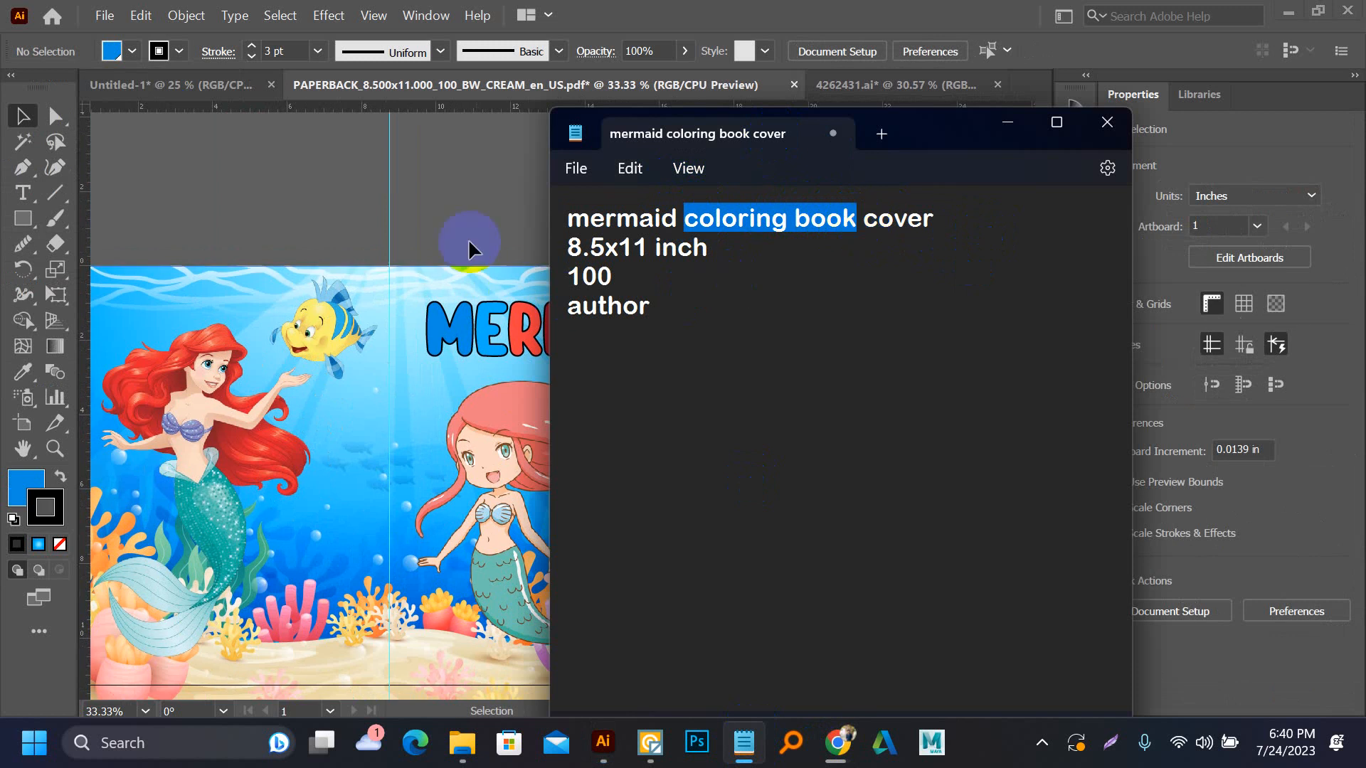
Paste the copied words onto the cover in Illustrator, enlarge them to about 45 pt and delete the stray trailing character
click(459, 231)
key(ctrl+v)
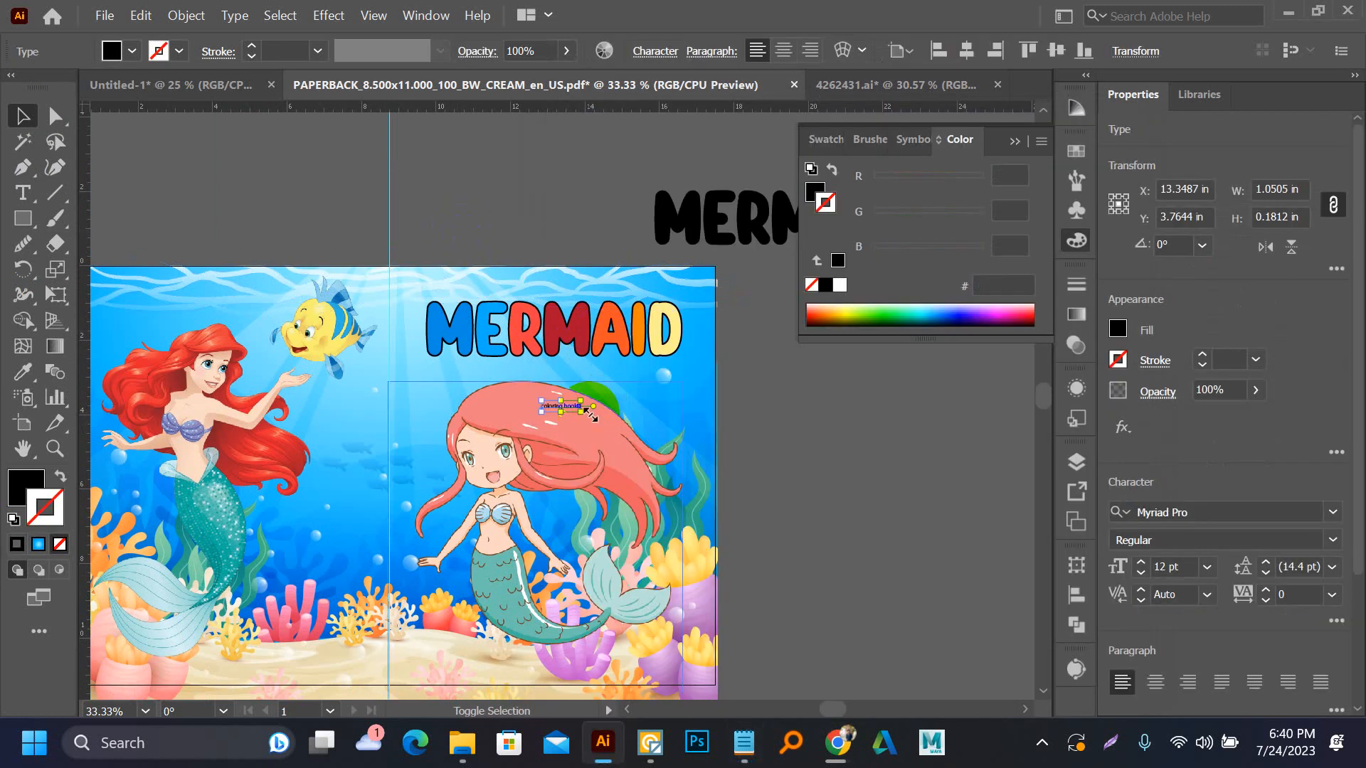
drag(582, 410, 644, 405)
double_click(629, 397)
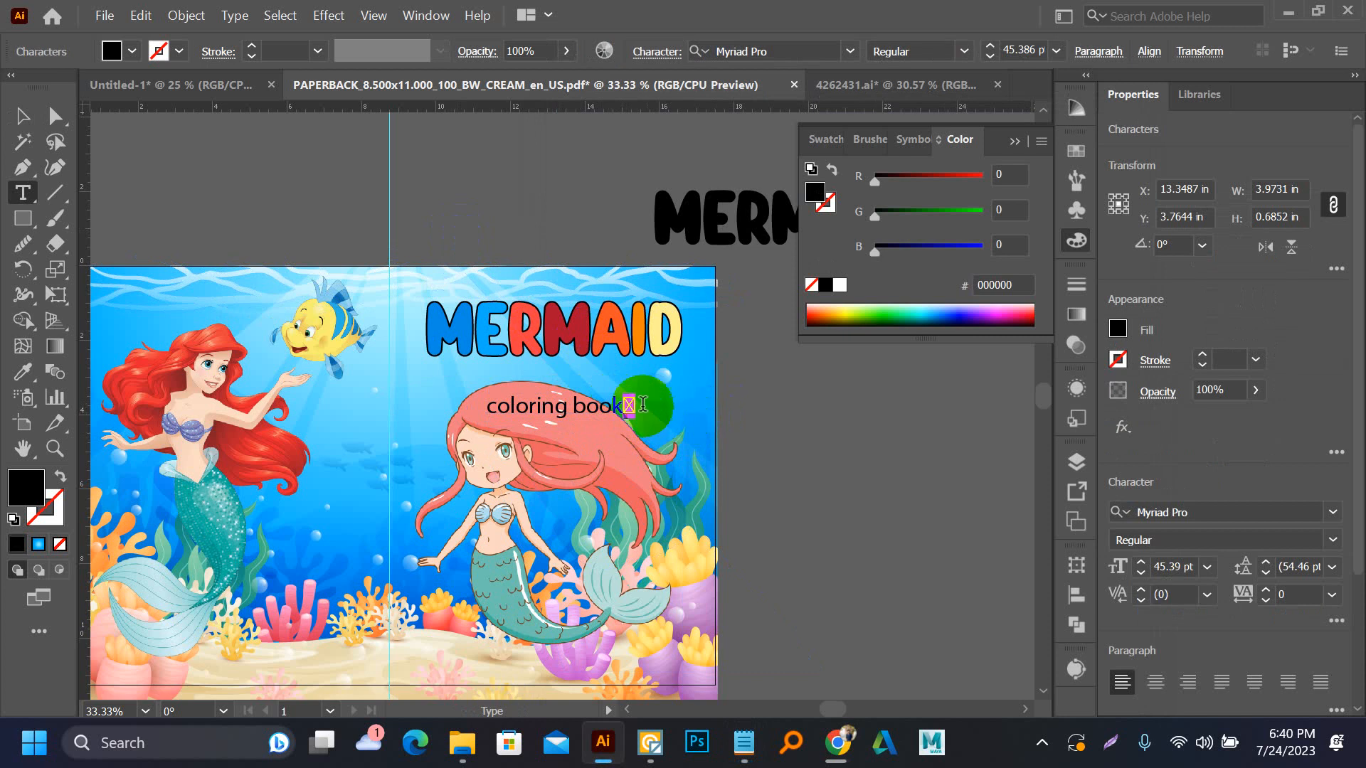
key(BackSpace)
Match the subtitle to the black MERMAID text's Squishy Blue font, then scale it to about 68 pt and place it beneath the title
key(i)
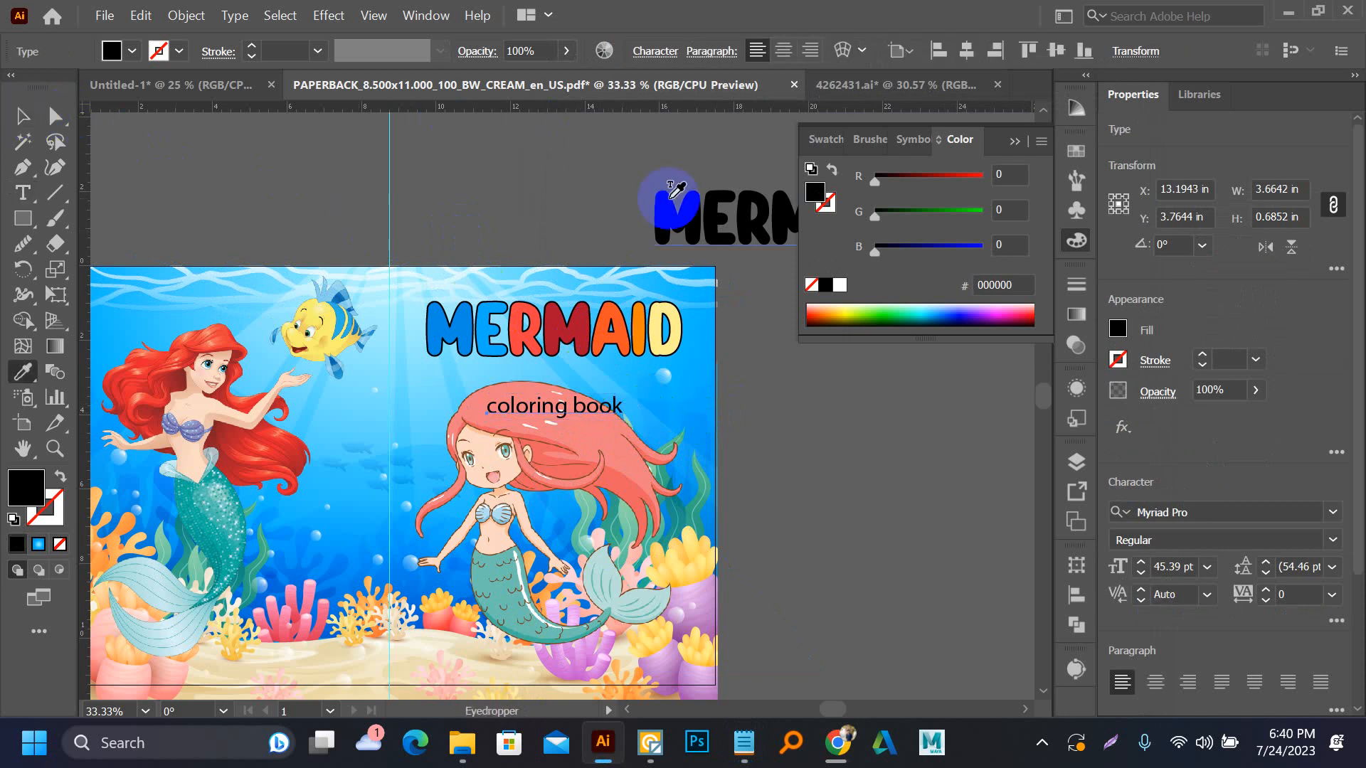
click(688, 212)
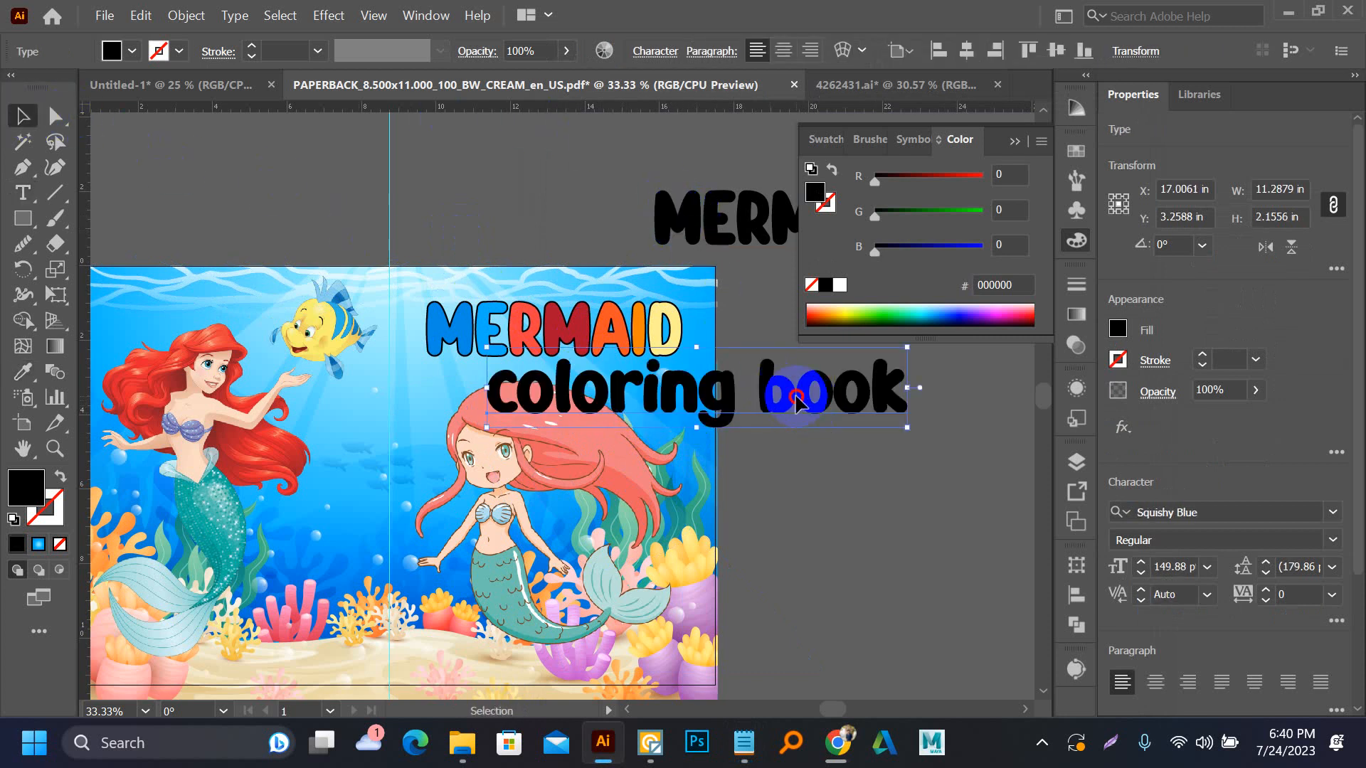
drag(902, 366, 825, 373)
drag(830, 355, 674, 384)
scroll(551, 425, up, 2)
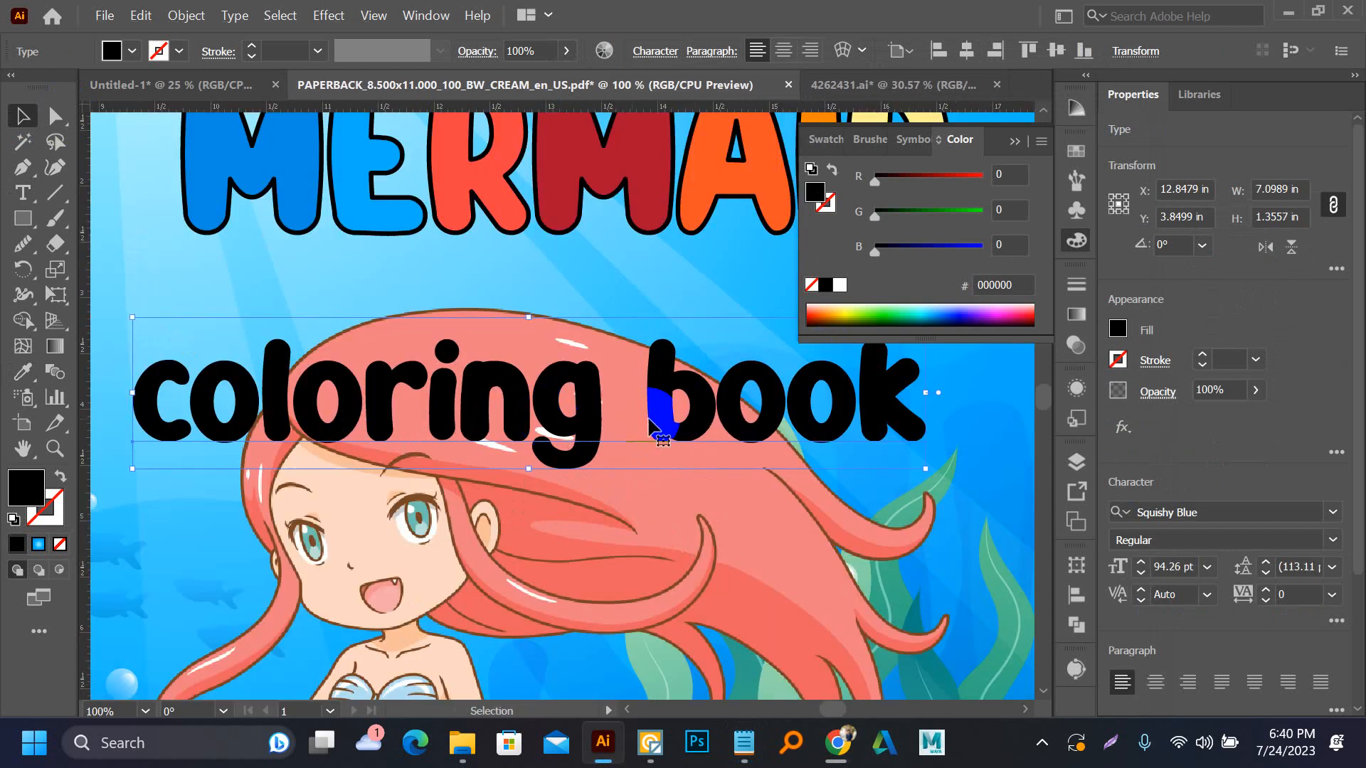
mouse_move(920, 463)
mouse_down()
mouse_move(875, 436)
mouse_move(904, 448)
mouse_up()
scroll(571, 450, down, 1)
drag(634, 425, 655, 347)
scroll(569, 352, down, 1)
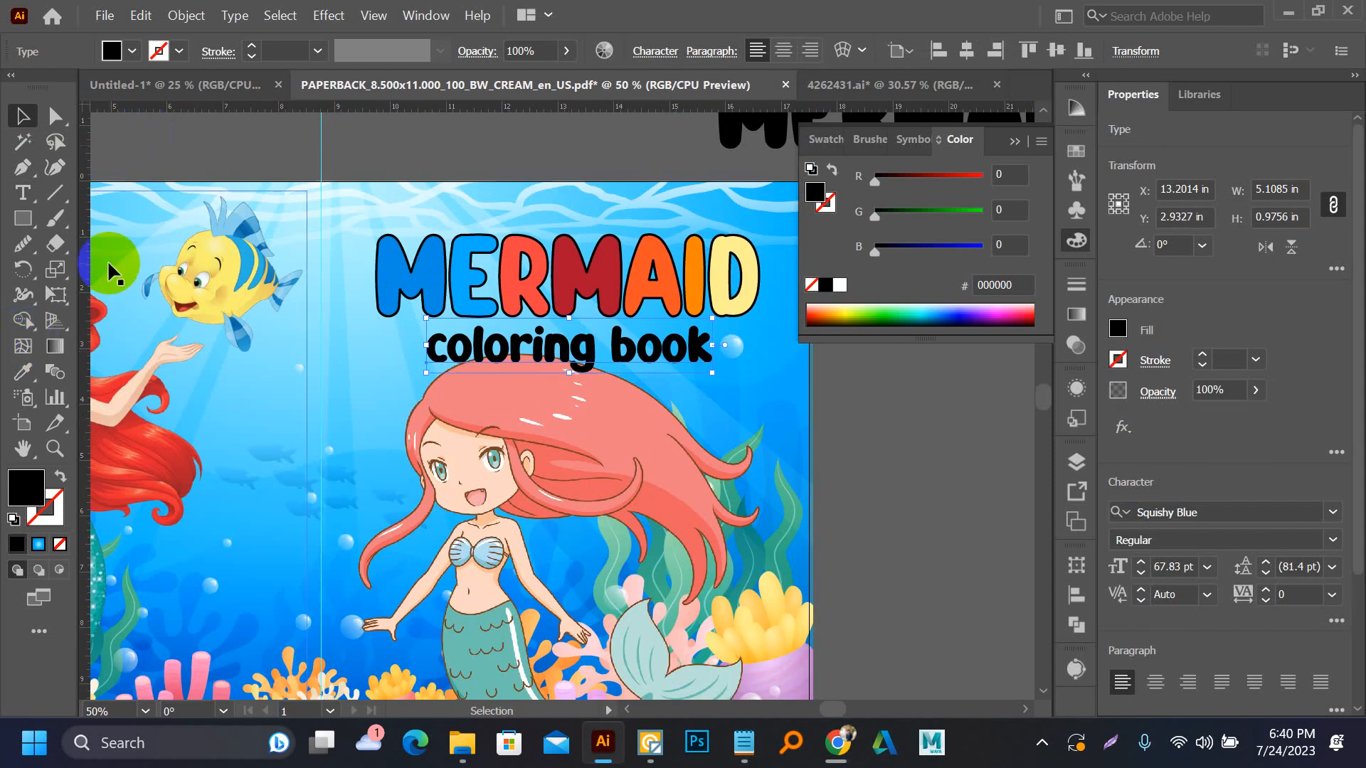
Change the subtitle's capitalization to Title Case
click(219, 17)
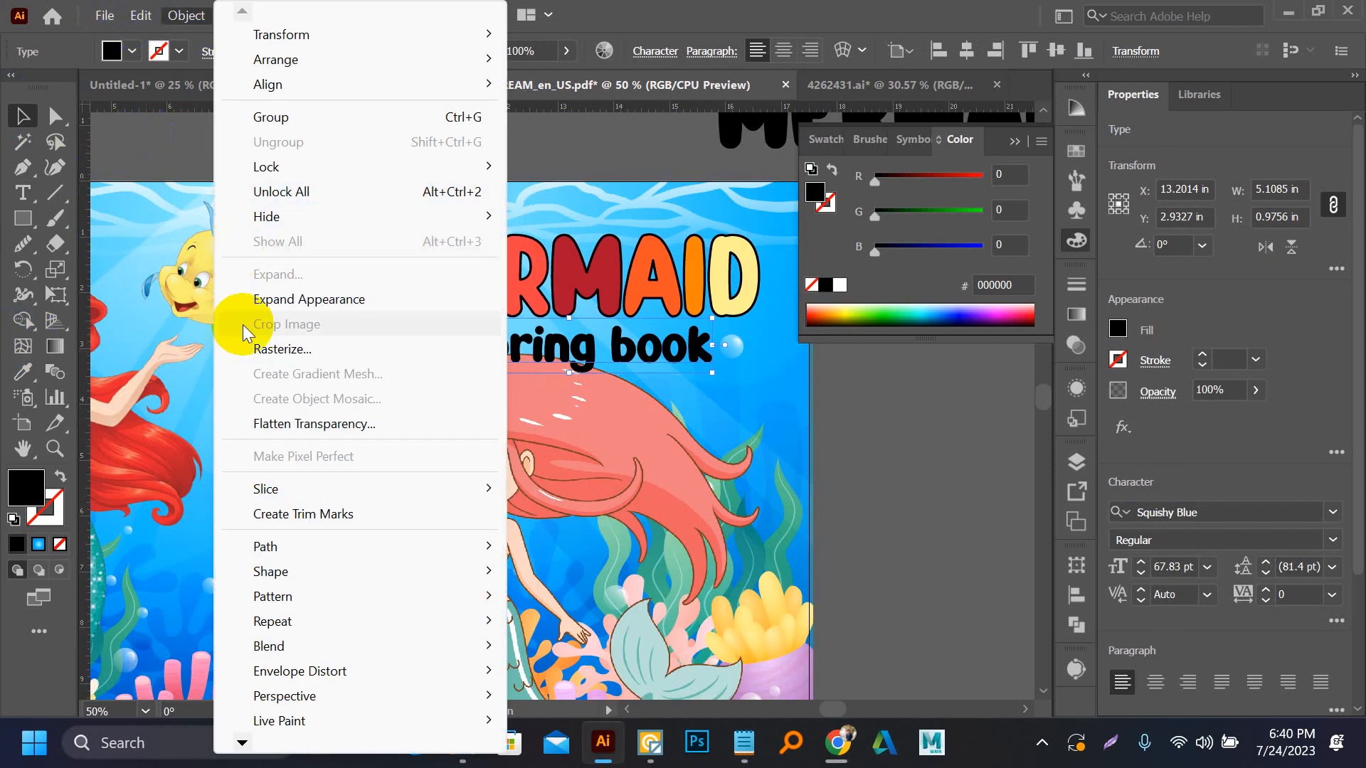
click(147, 6)
click(234, 15)
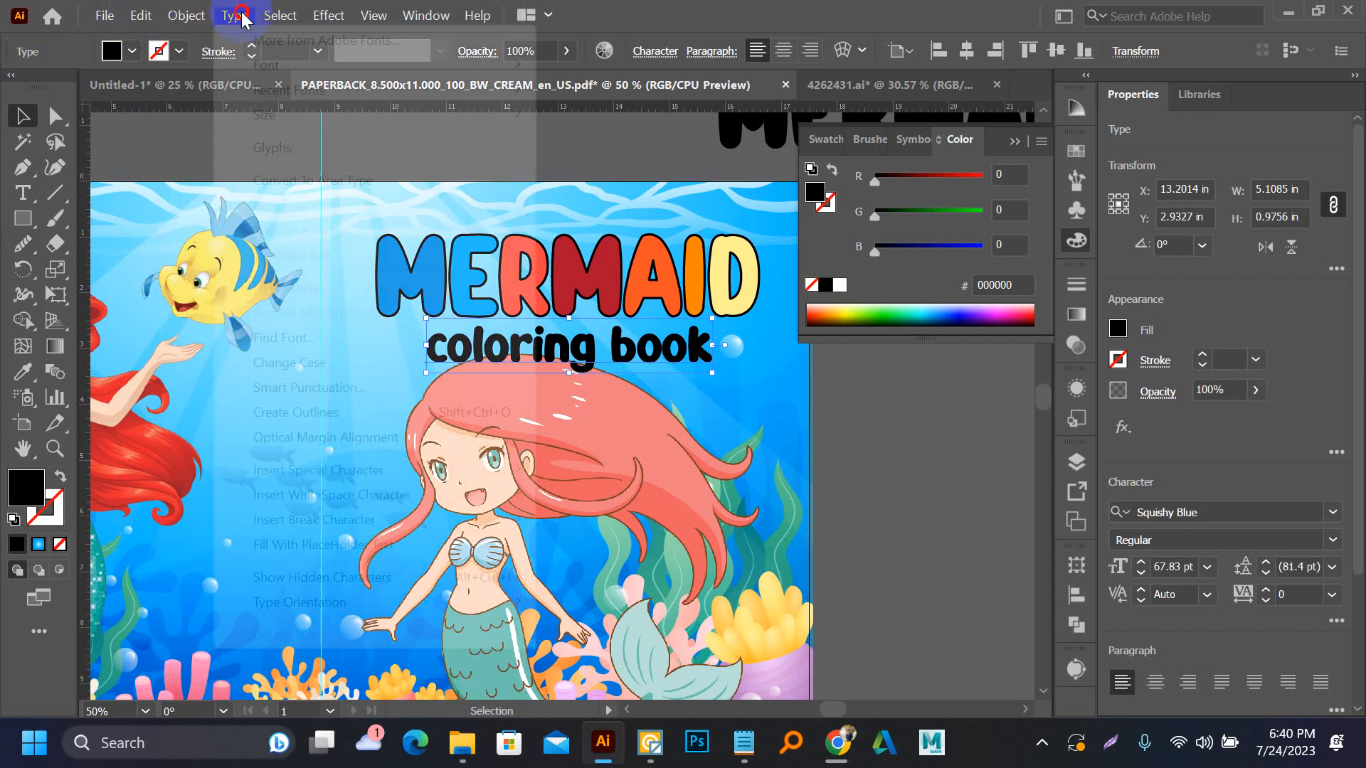
mouse_move(320, 368)
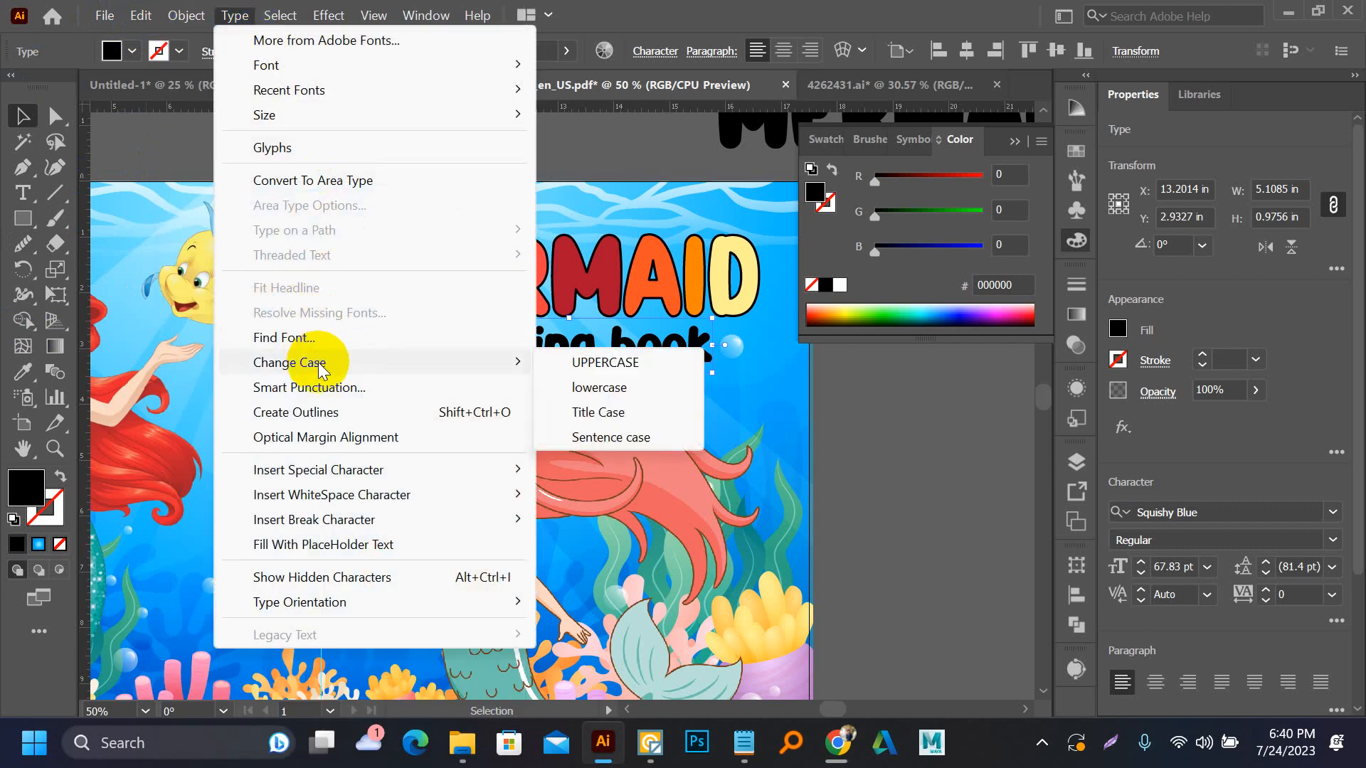
click(597, 411)
click(845, 408)
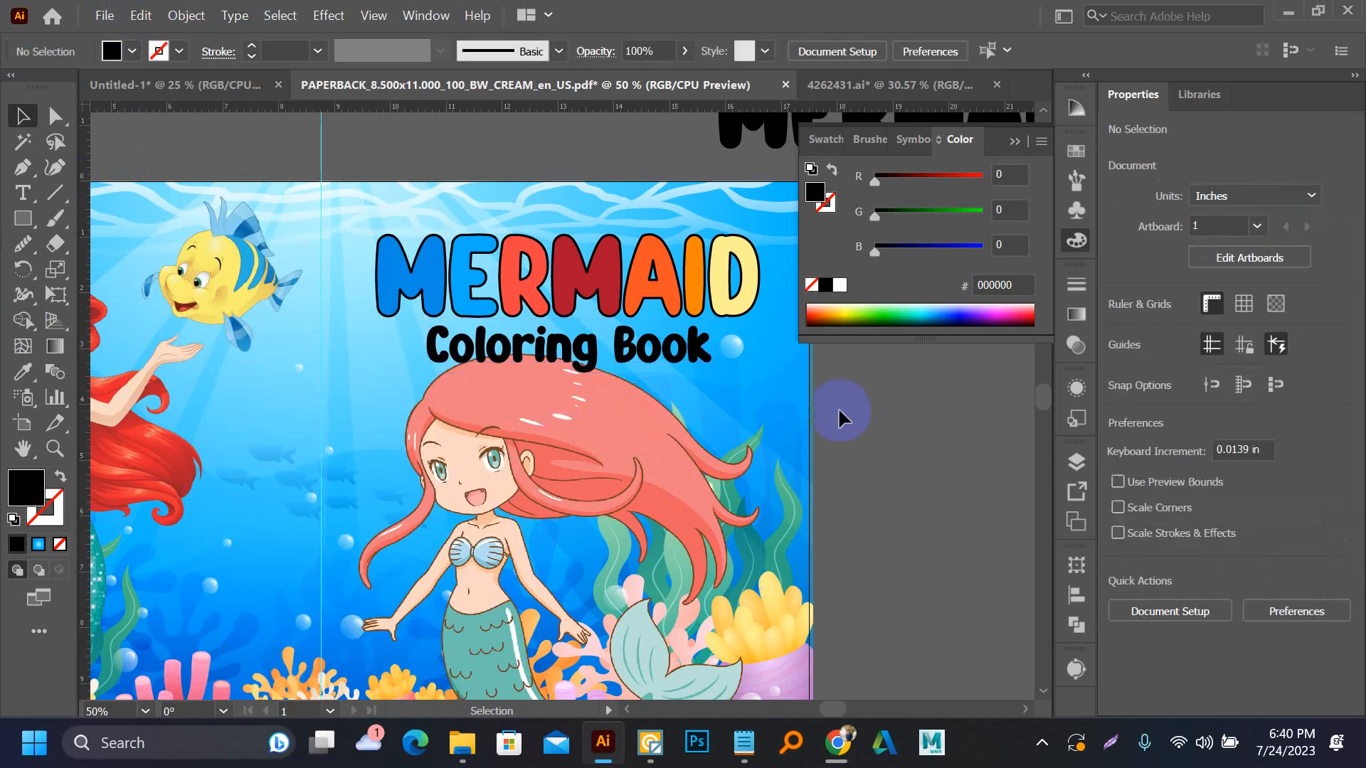
Place a spare copy of the Coloring Book text beside the artboard and convert the cover's subtitle to outlines
click(654, 366)
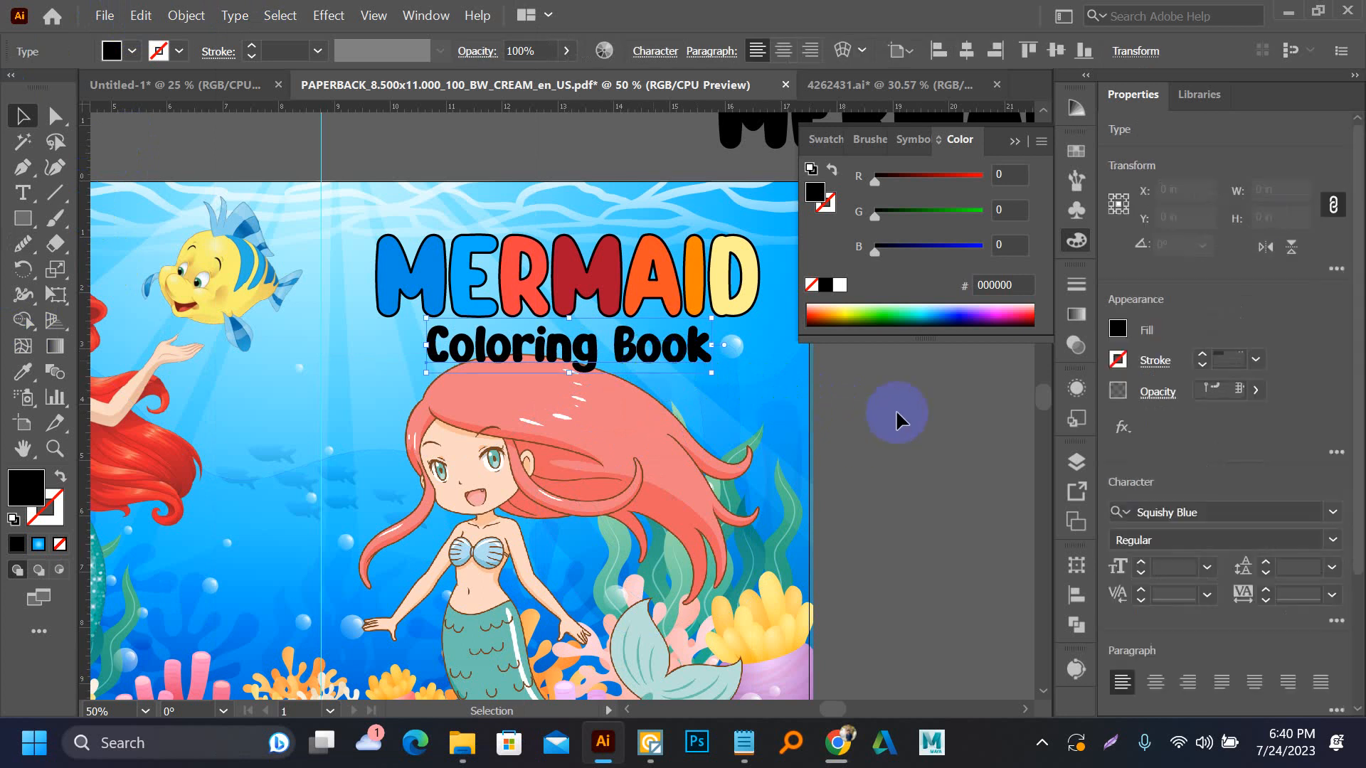
scroll(412, 394, down, 2)
drag(493, 382, 735, 382)
scroll(495, 373, up, 2)
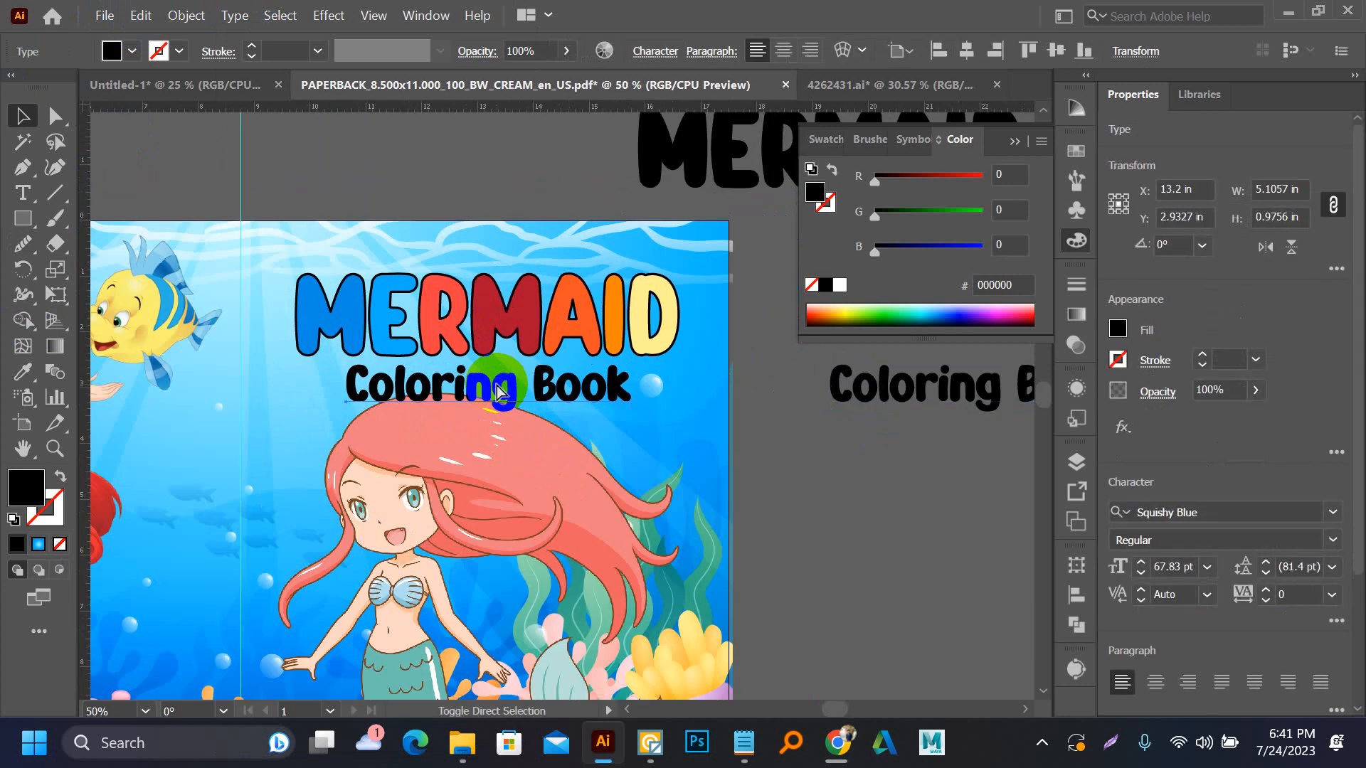
key(shift+ctrl+o)
scroll(496, 386, up, 2)
click(206, 398)
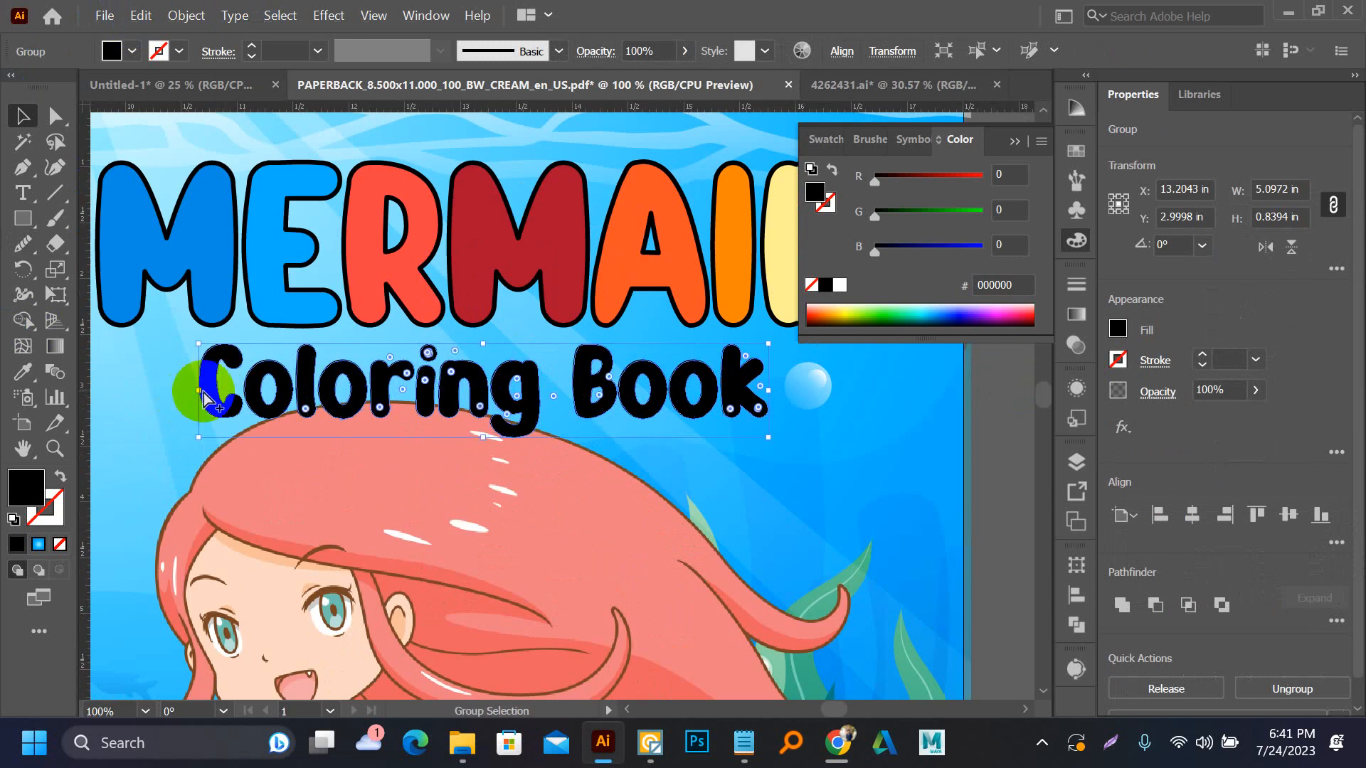
Duplicate the outlined subtitle with a slight offset down and to the right, and fill the front copy with white
scroll(207, 400, up, 2)
scroll(250, 406, up, 2)
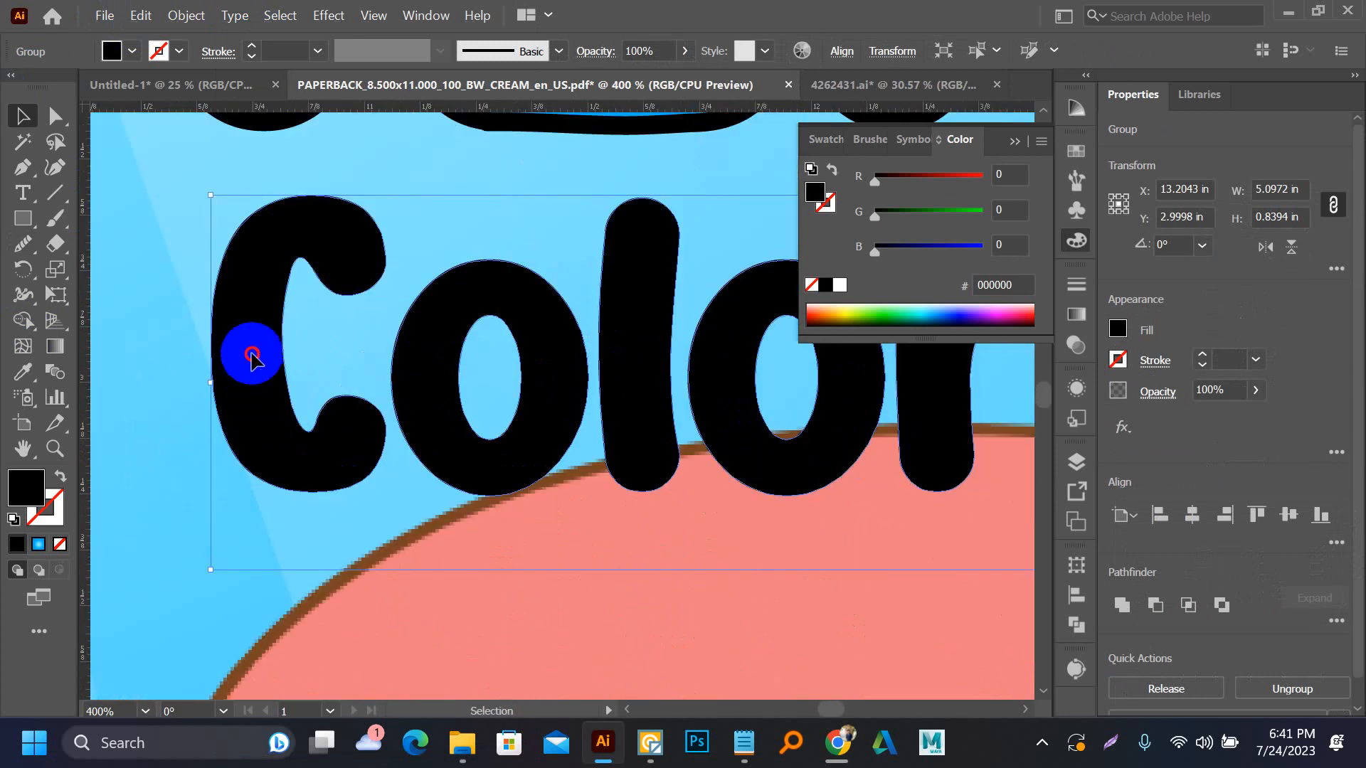
drag(250, 351, 263, 371)
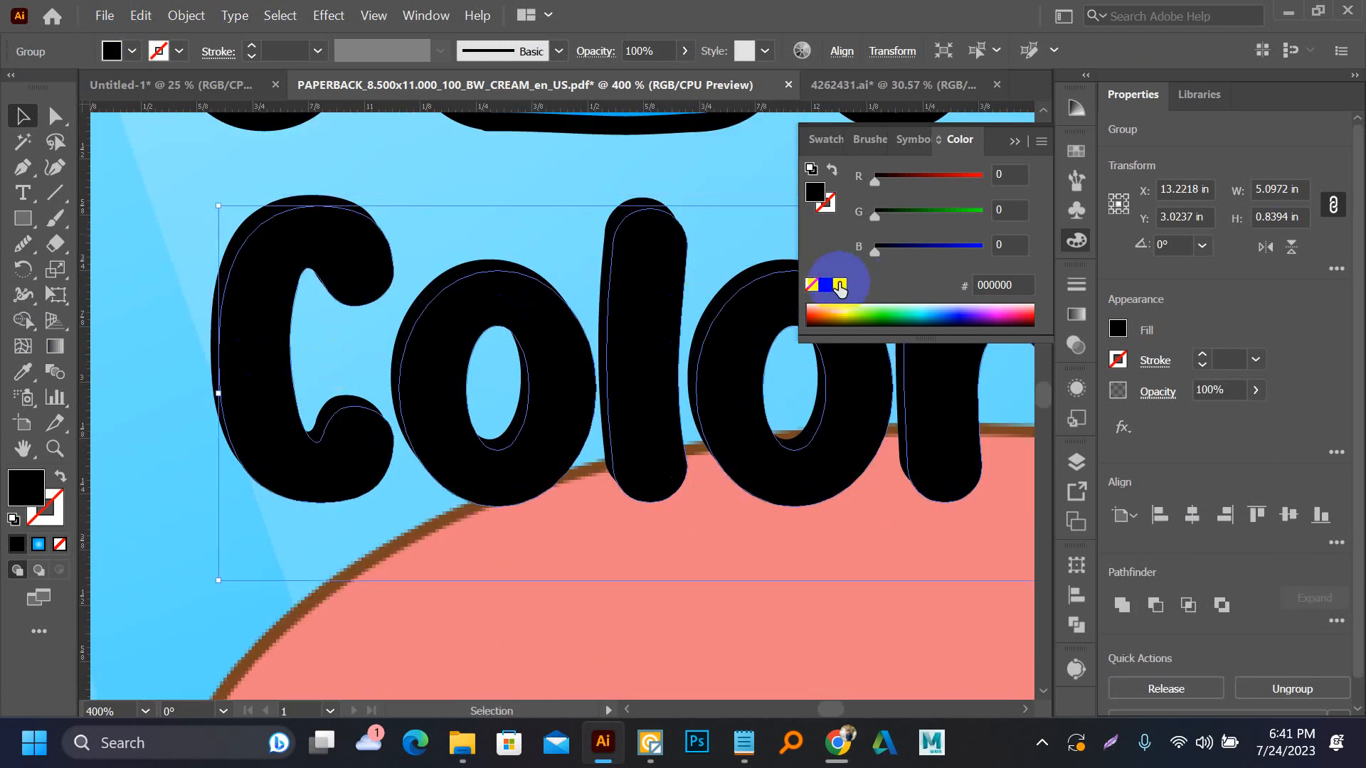
click(839, 285)
scroll(327, 386, down, 4)
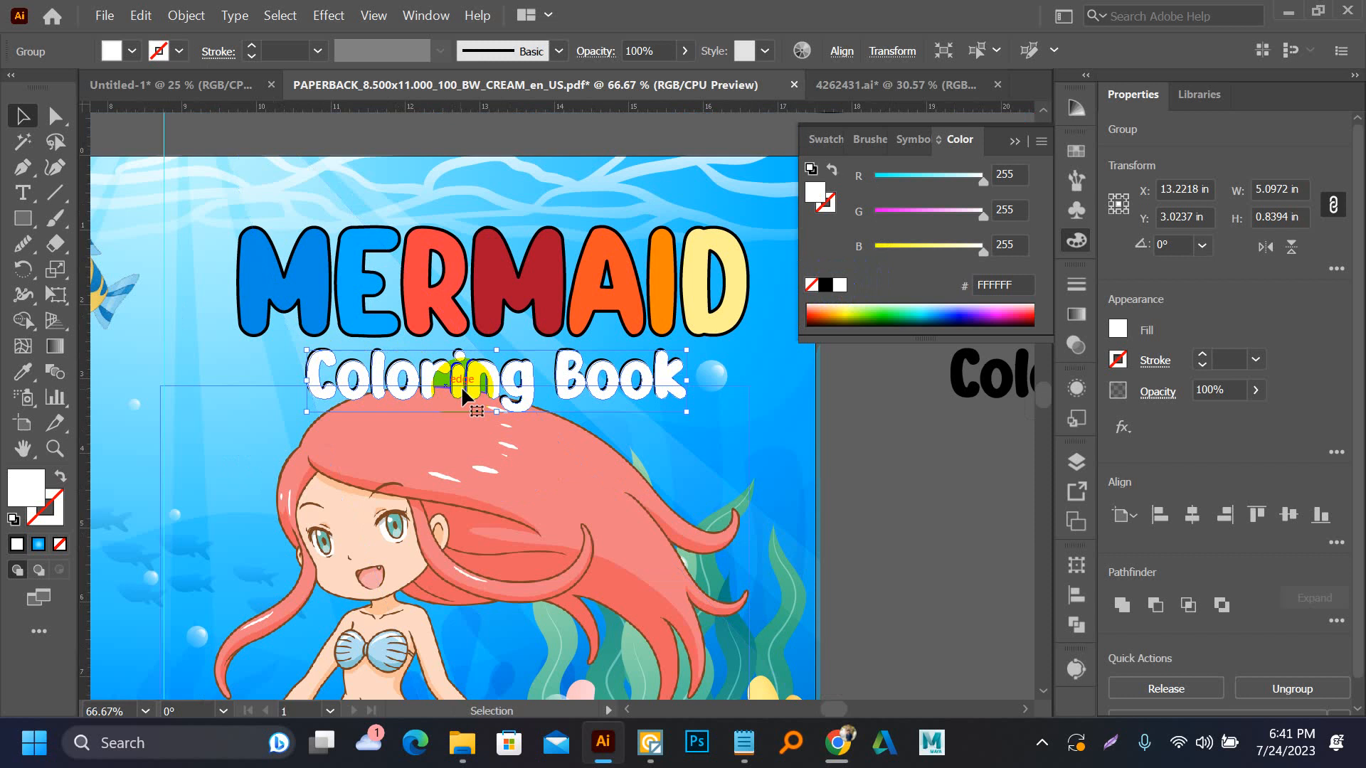
click(939, 465)
Try the mermaid's hair pink EF7E81 and skin peach FCD9C4 as fills for the subtitle's front copy
scroll(416, 388, up, 4)
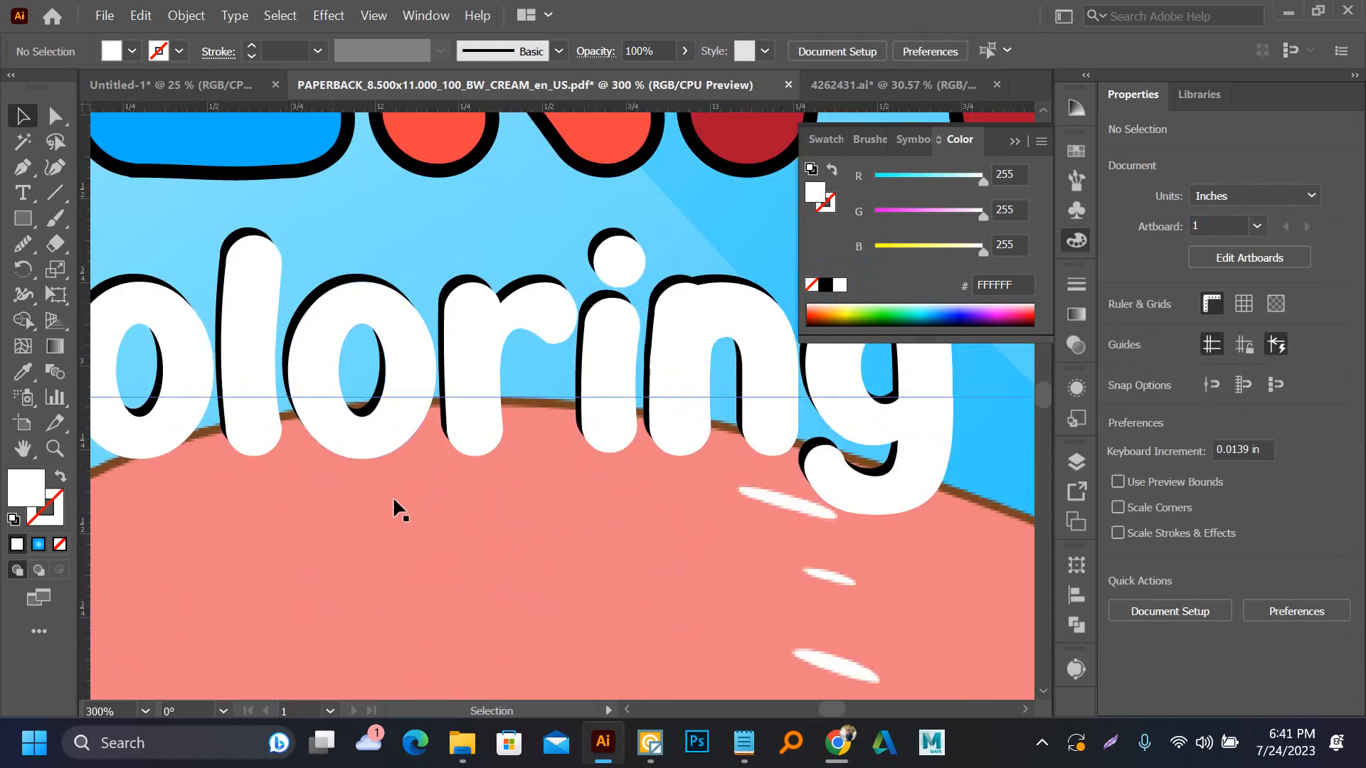
scroll(441, 456, down, 2)
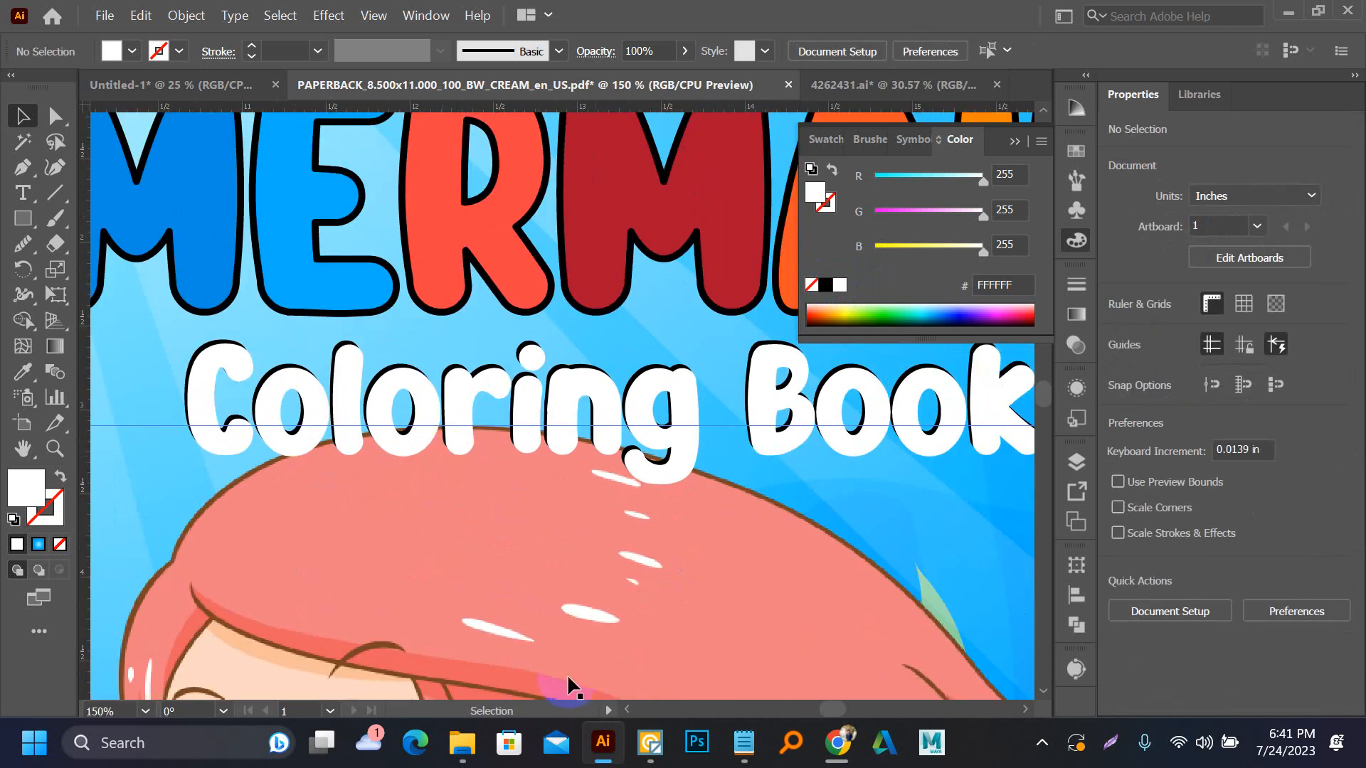
click(209, 361)
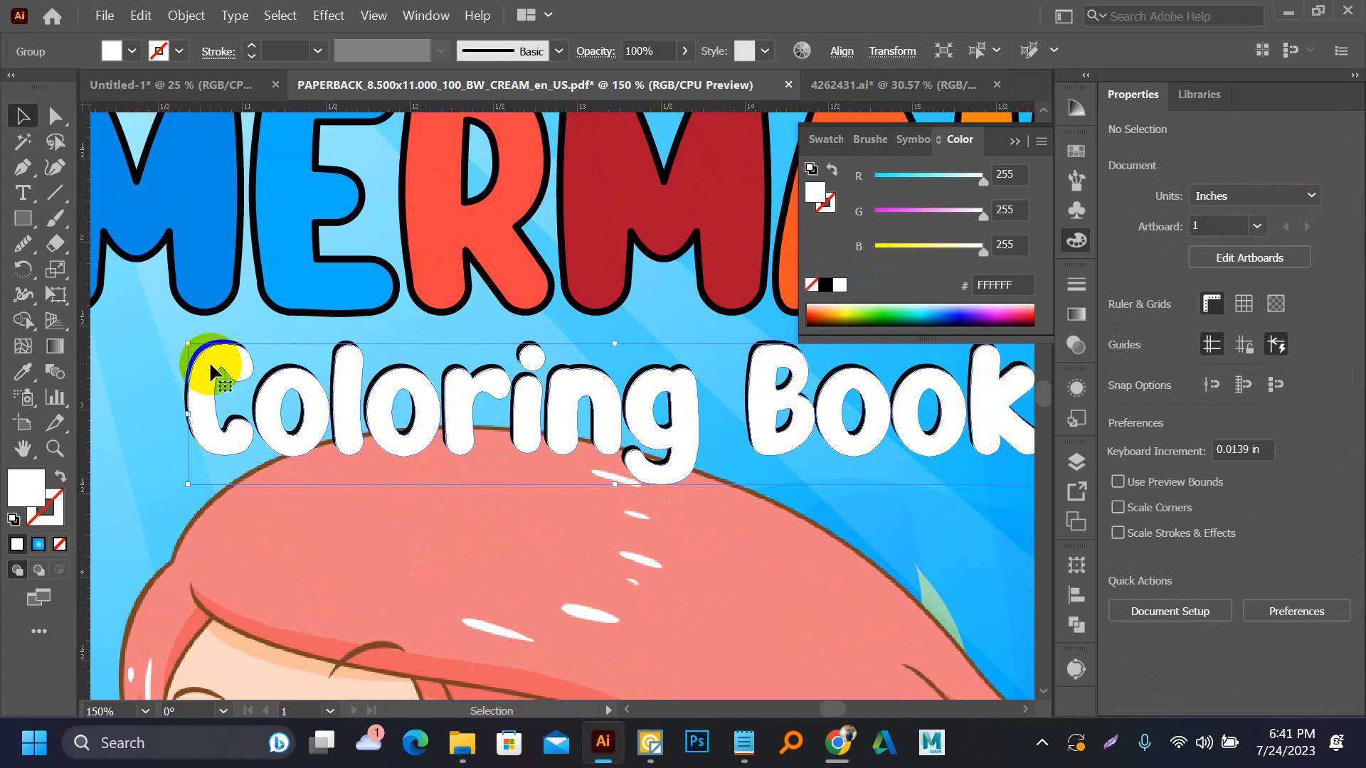
key(i)
click(370, 520)
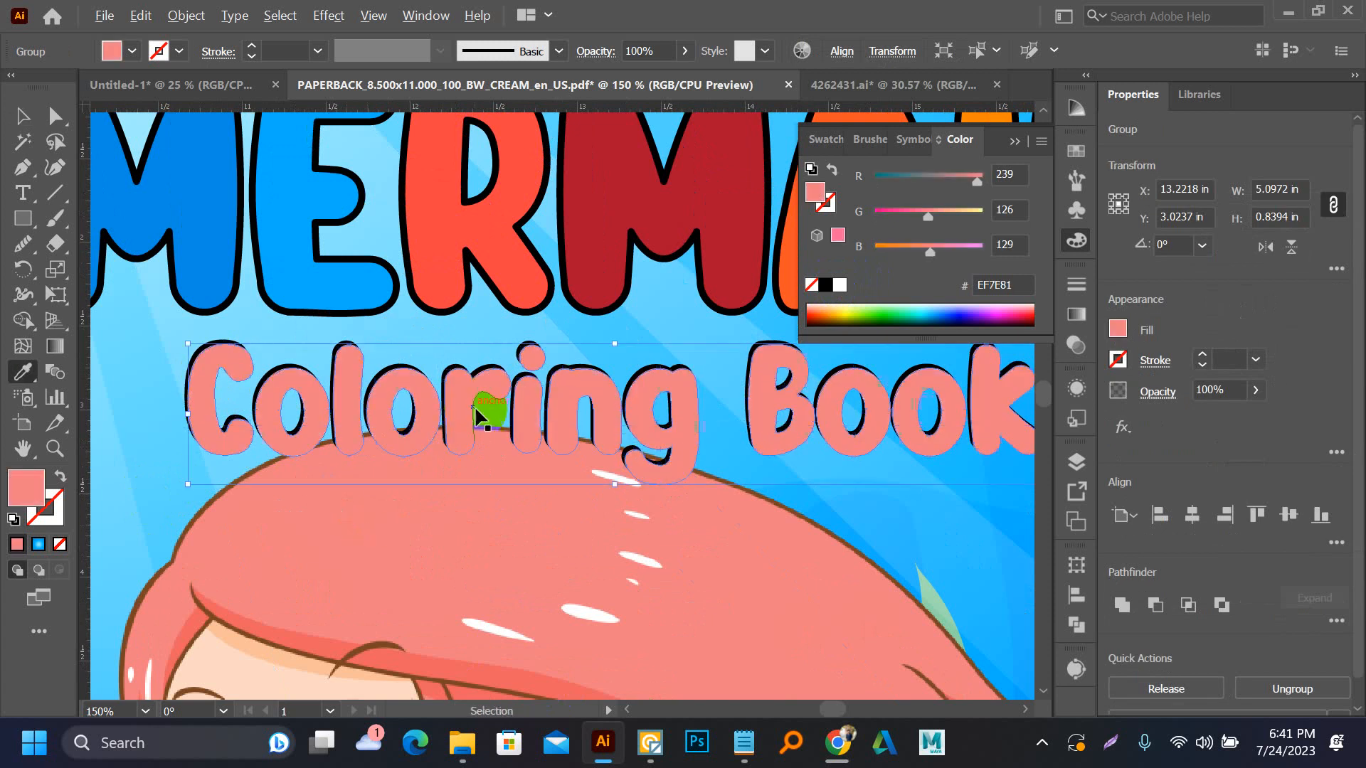
scroll(483, 432, down, 2)
click(333, 562)
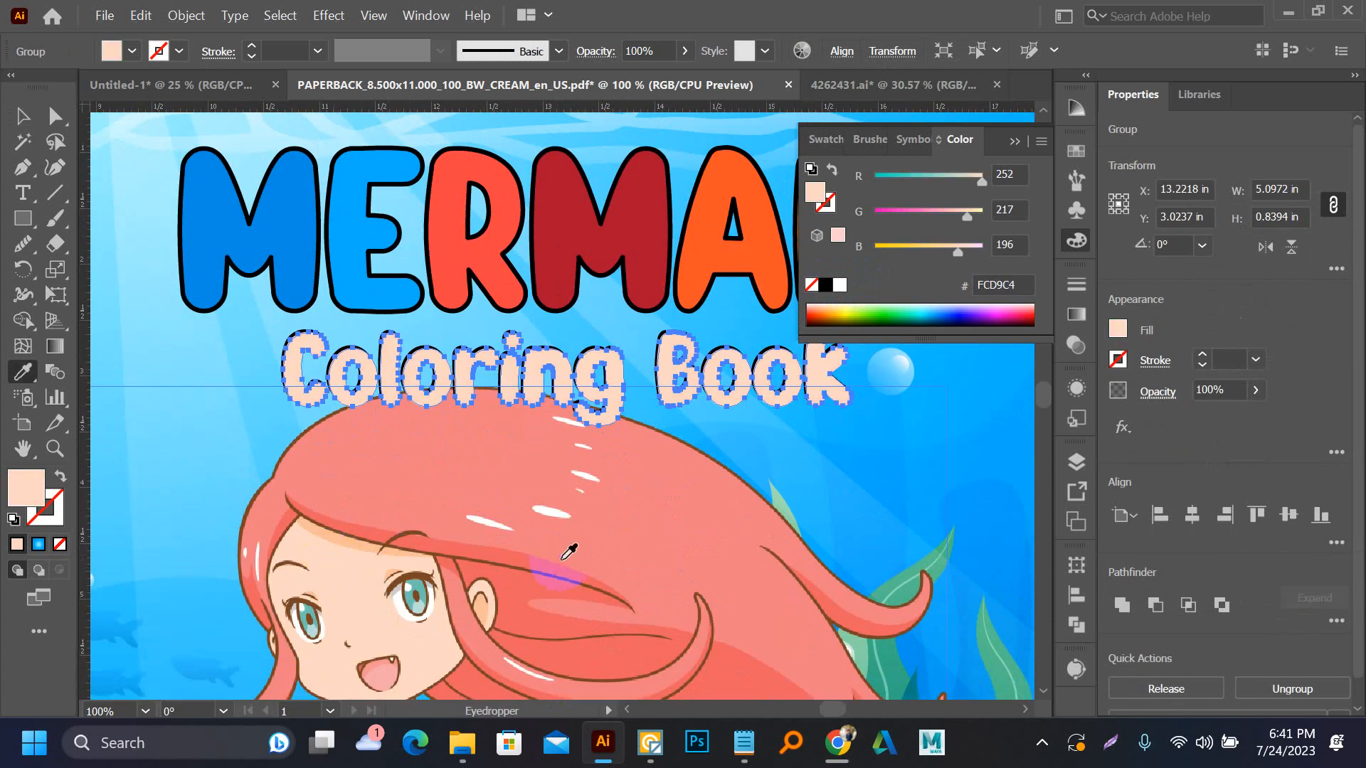
Try black, the red-haired mermaid's hair red BD232C and the fish's yellows FBF073 and EDD065 as fills for the subtitle's front copy
drag(561, 503, 562, 297)
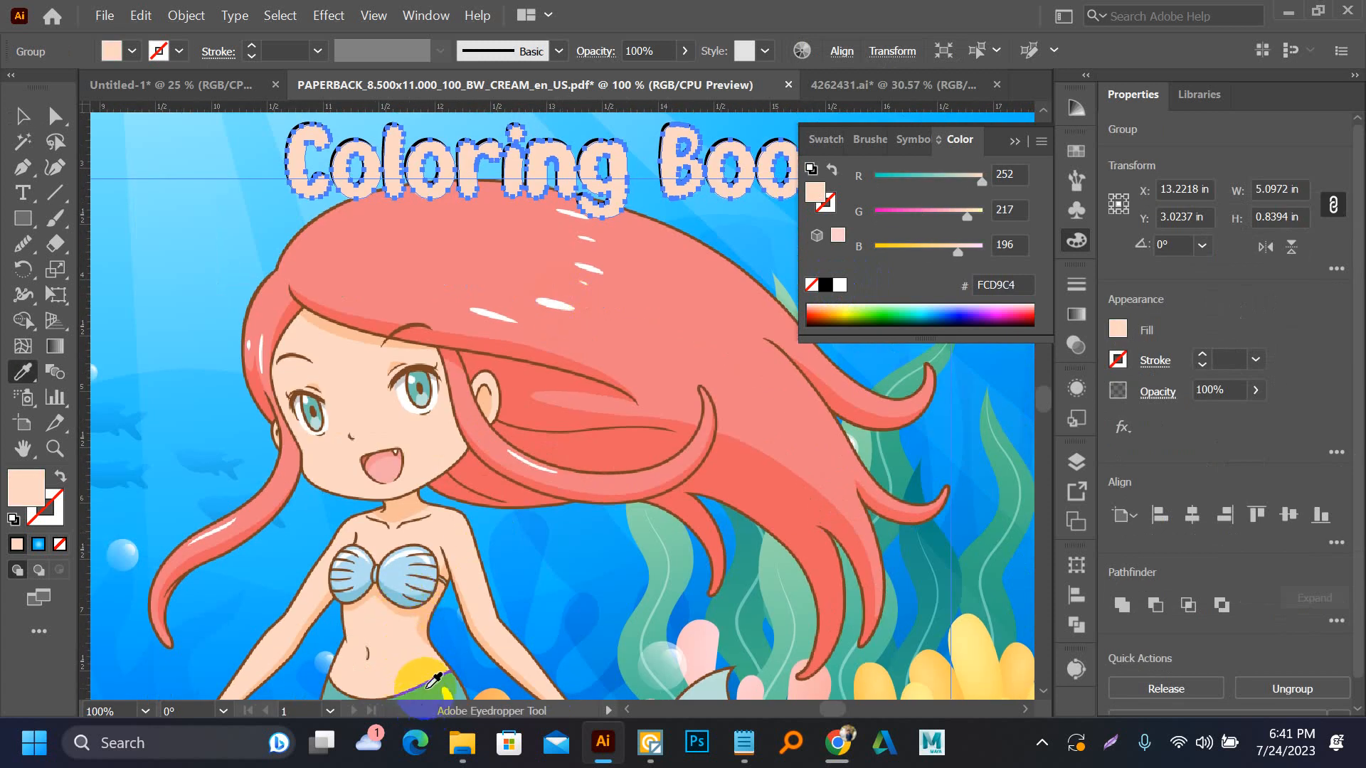
click(428, 685)
click(881, 681)
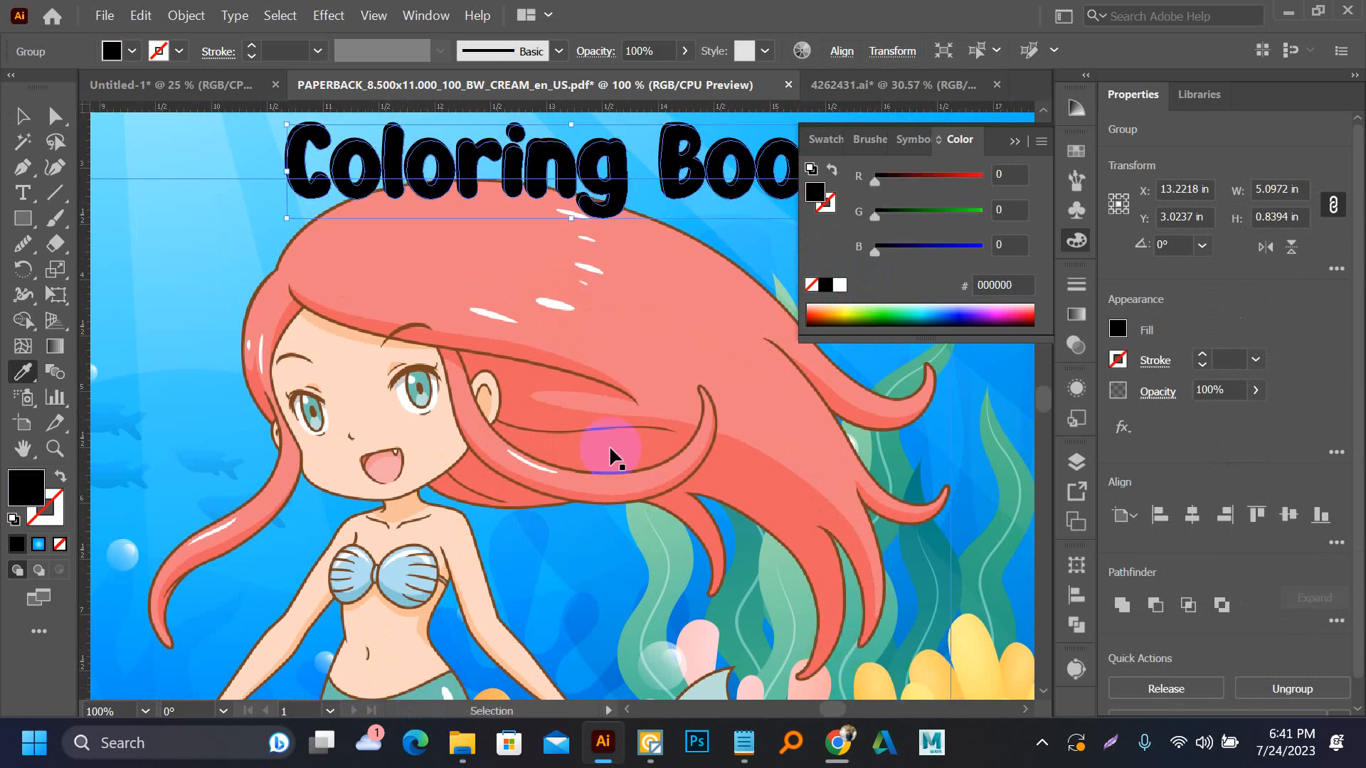
scroll(647, 498, down, 2)
click(815, 584)
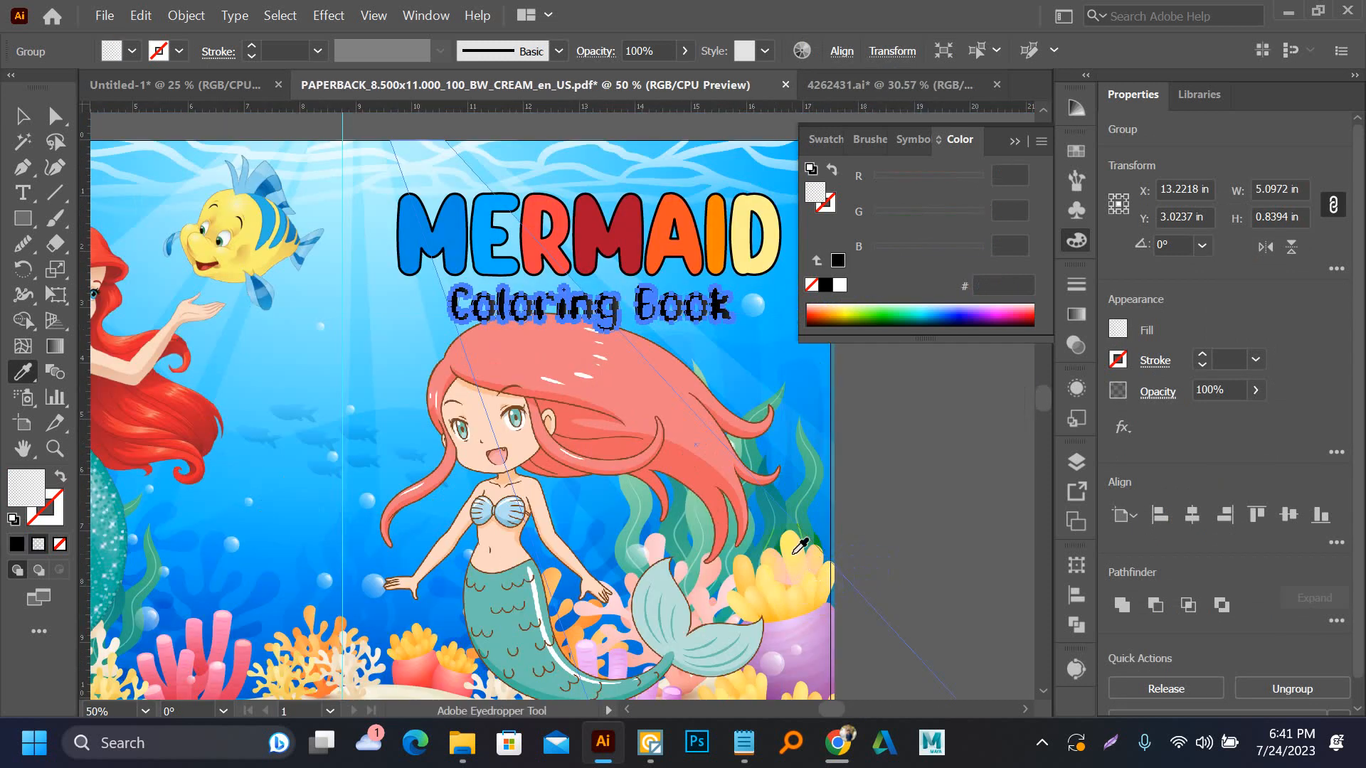
click(160, 390)
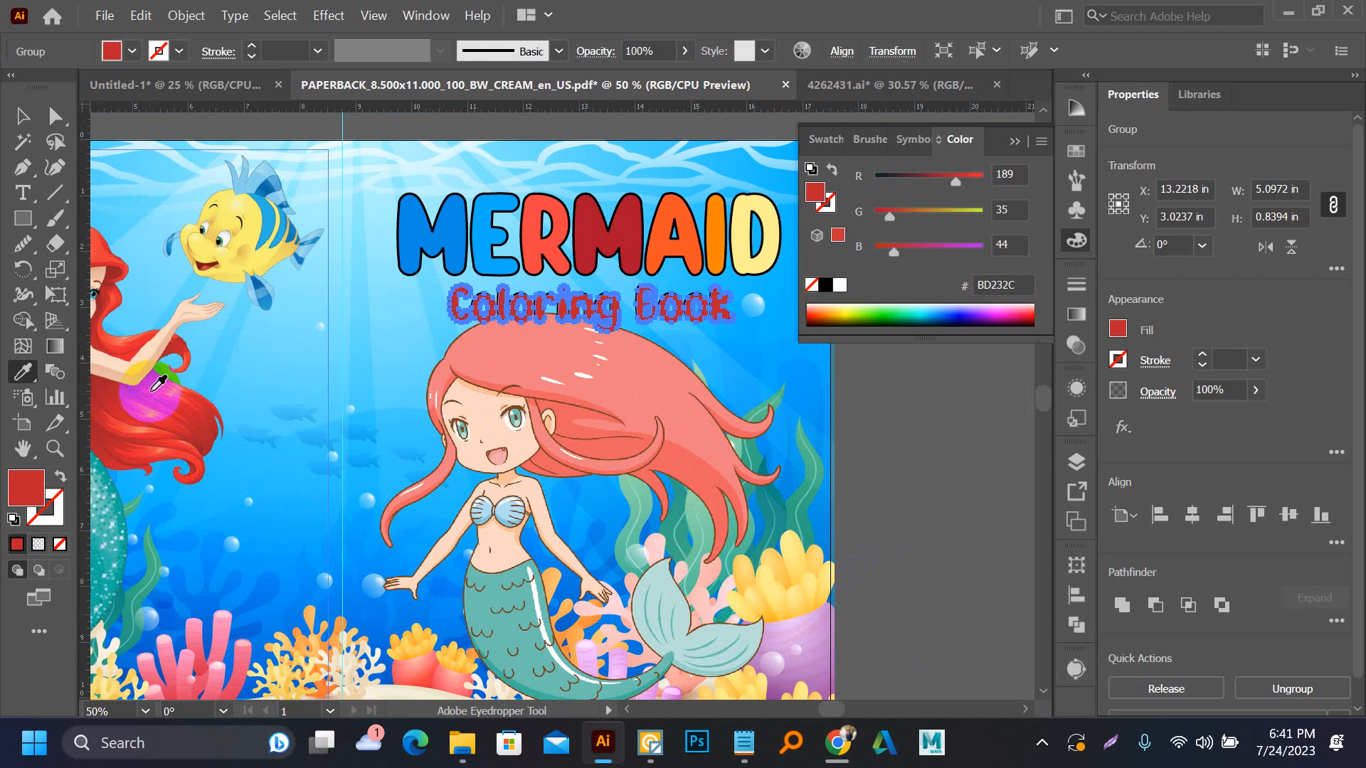
click(241, 245)
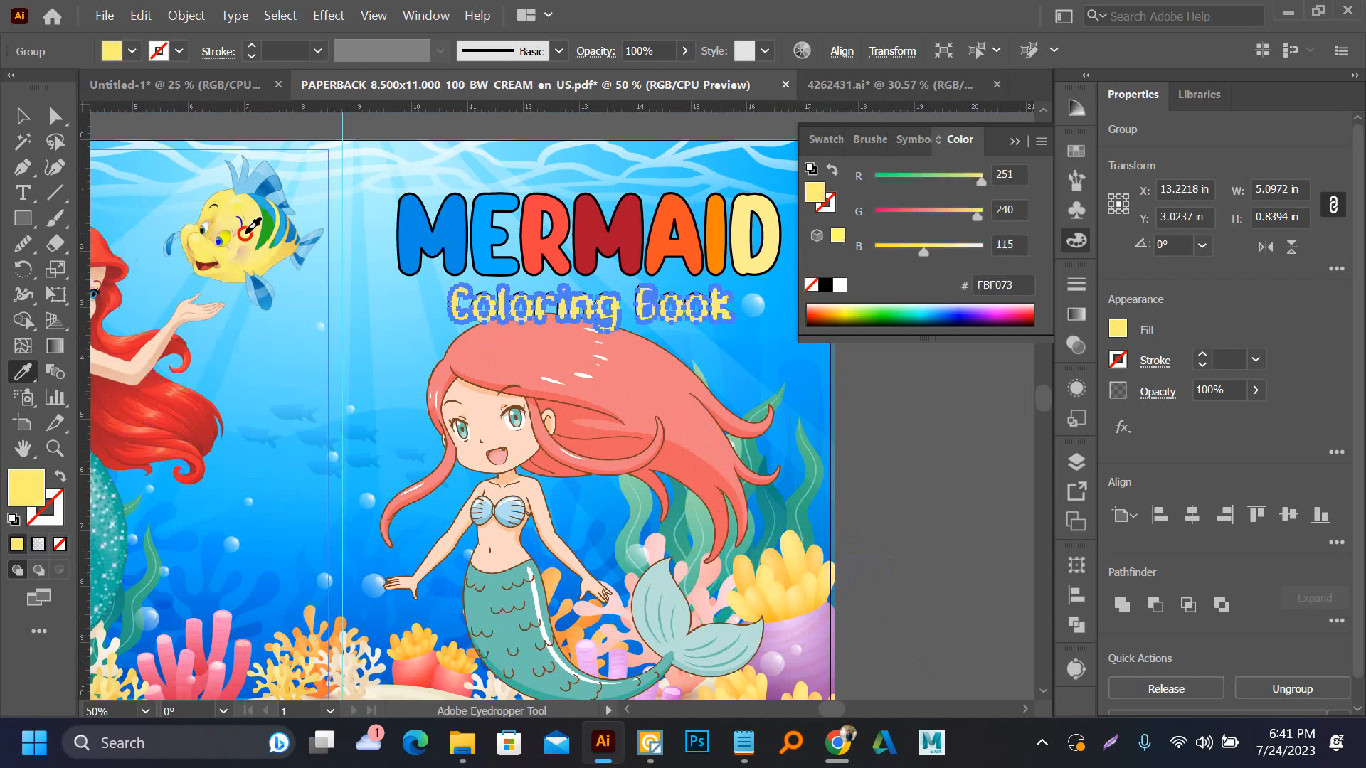
click(211, 229)
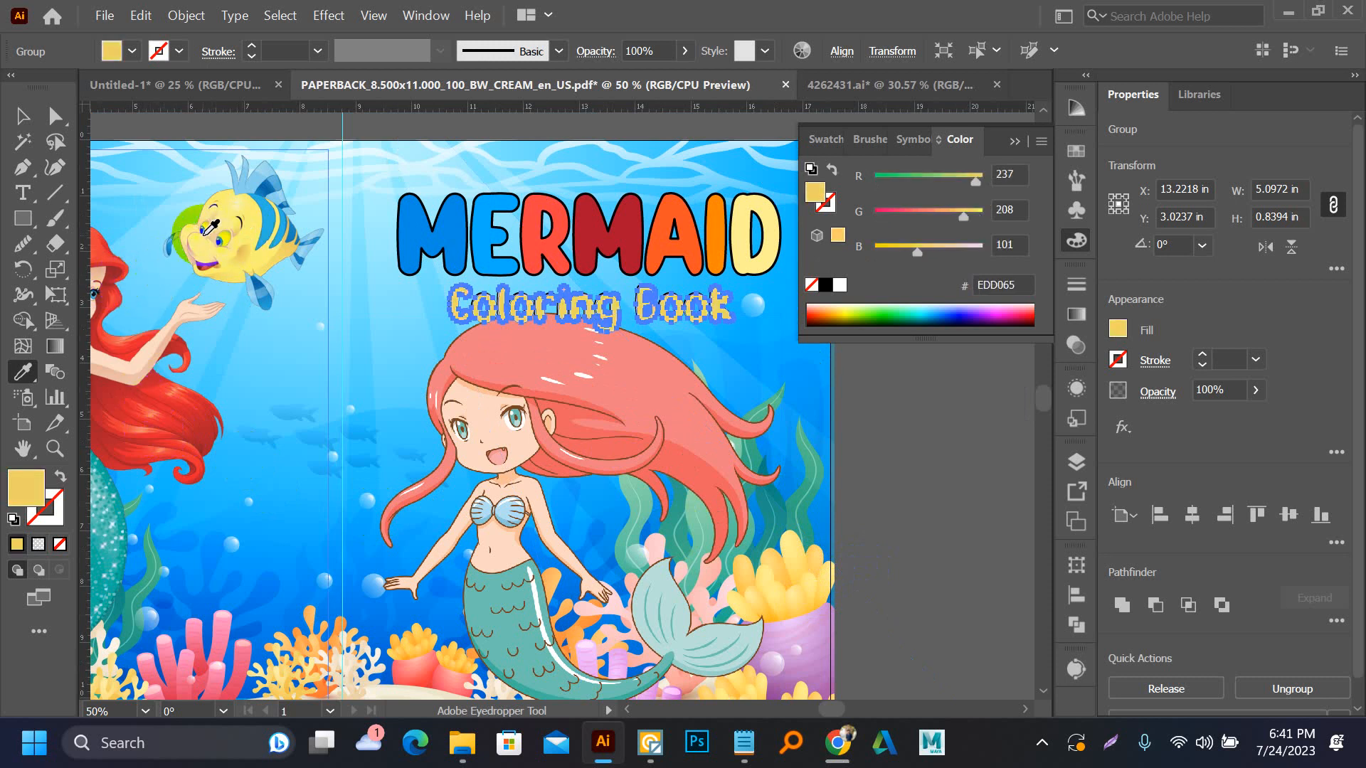
click(203, 236)
Fill the subtitle's front copy with the red D2473D sampled from the yellow fish's mouth, and deselect it
click(206, 266)
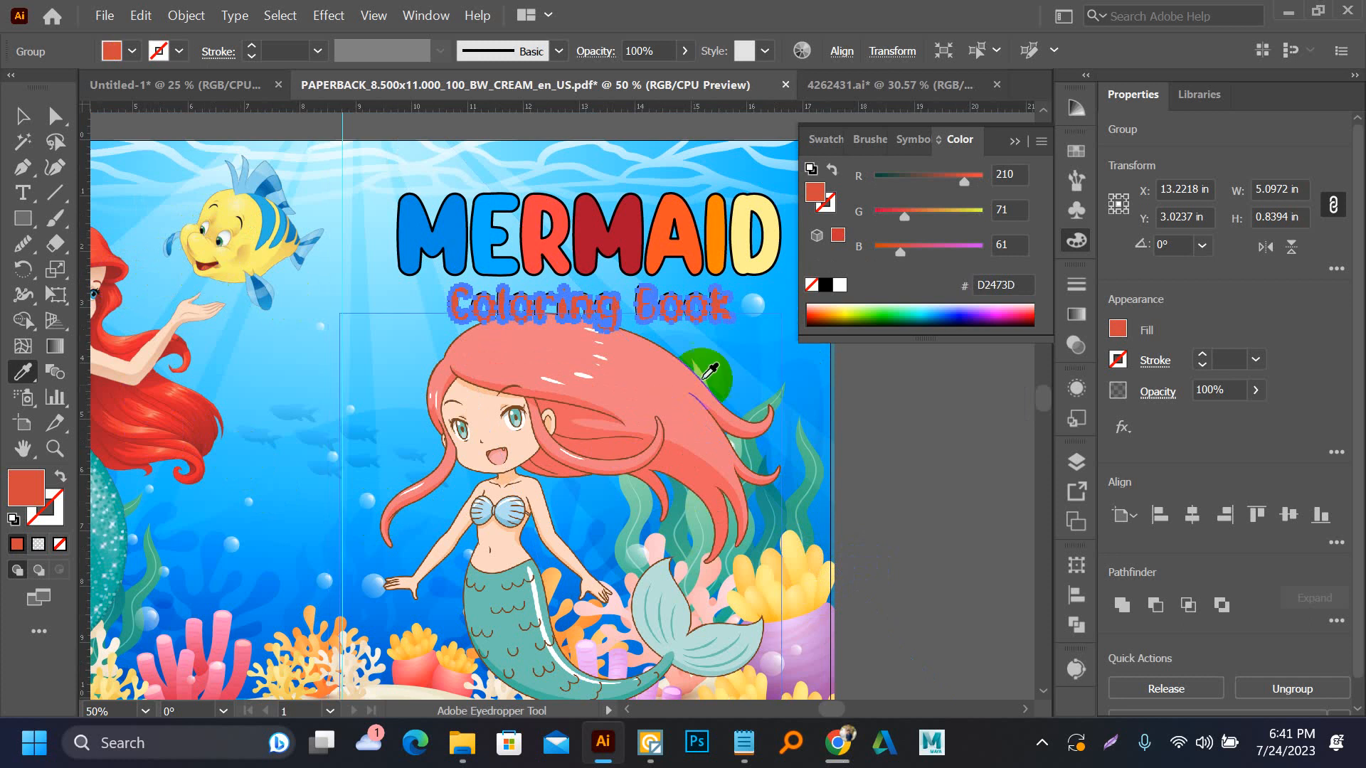
scroll(700, 316, up, 3)
key(v)
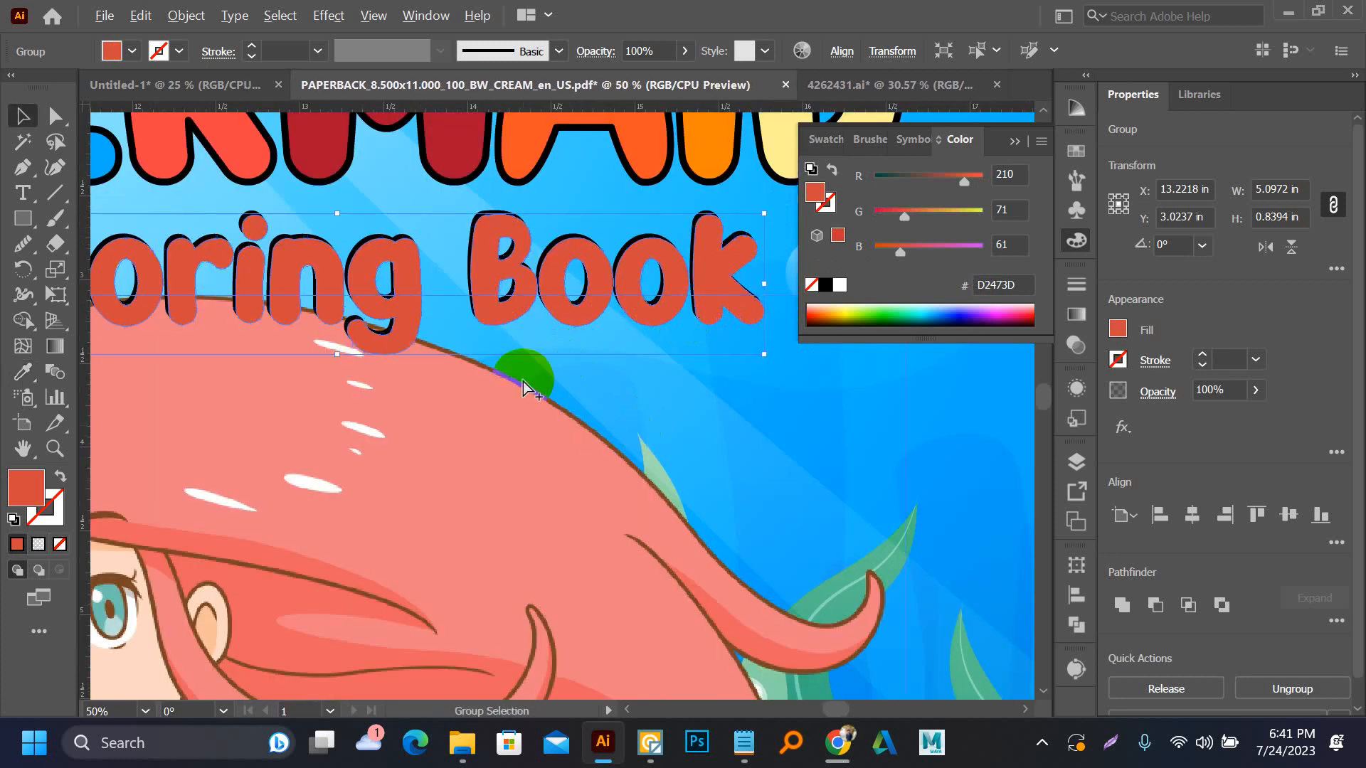
scroll(523, 381, down, 3)
click(791, 430)
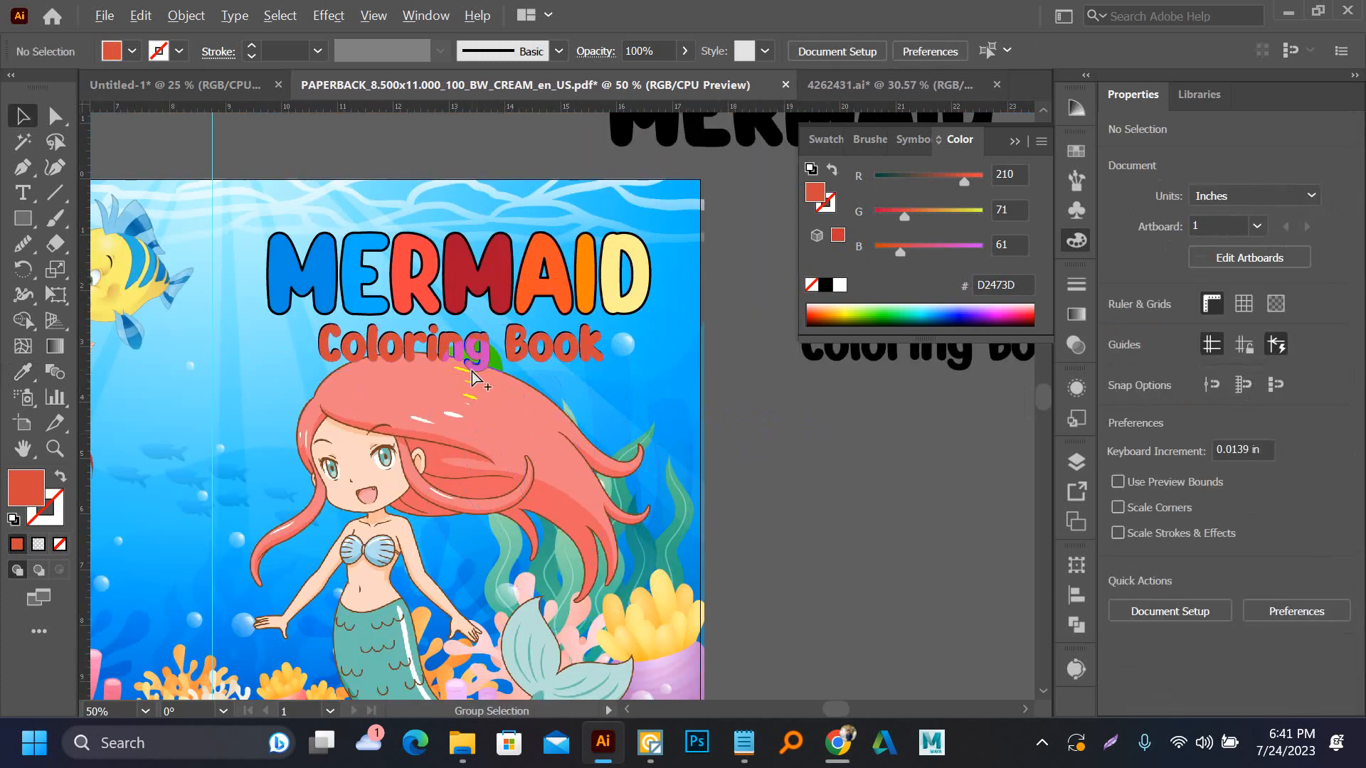
Fill the subtitle's offset back copy with white FFFFFF and deselect it
scroll(469, 362, up, 4)
scroll(490, 210, up, 4)
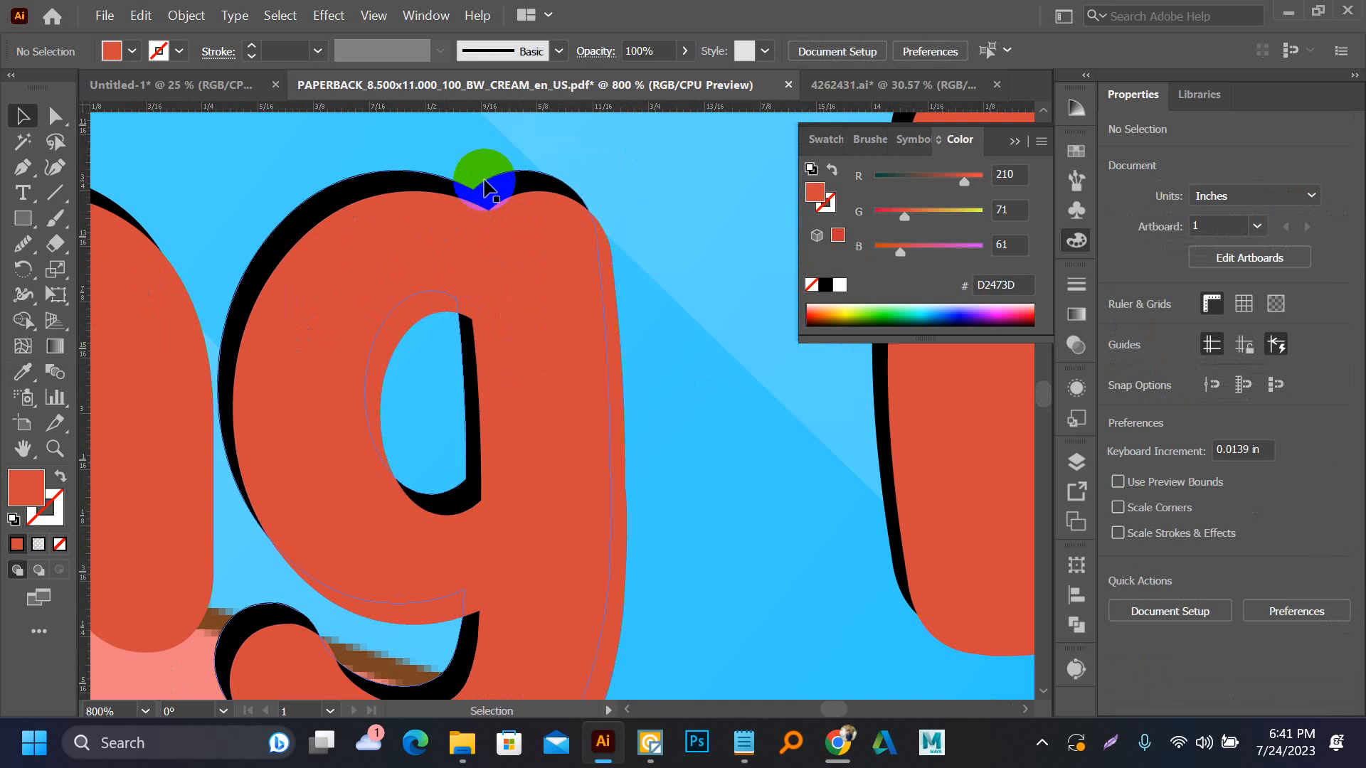
click(485, 187)
click(826, 298)
click(840, 284)
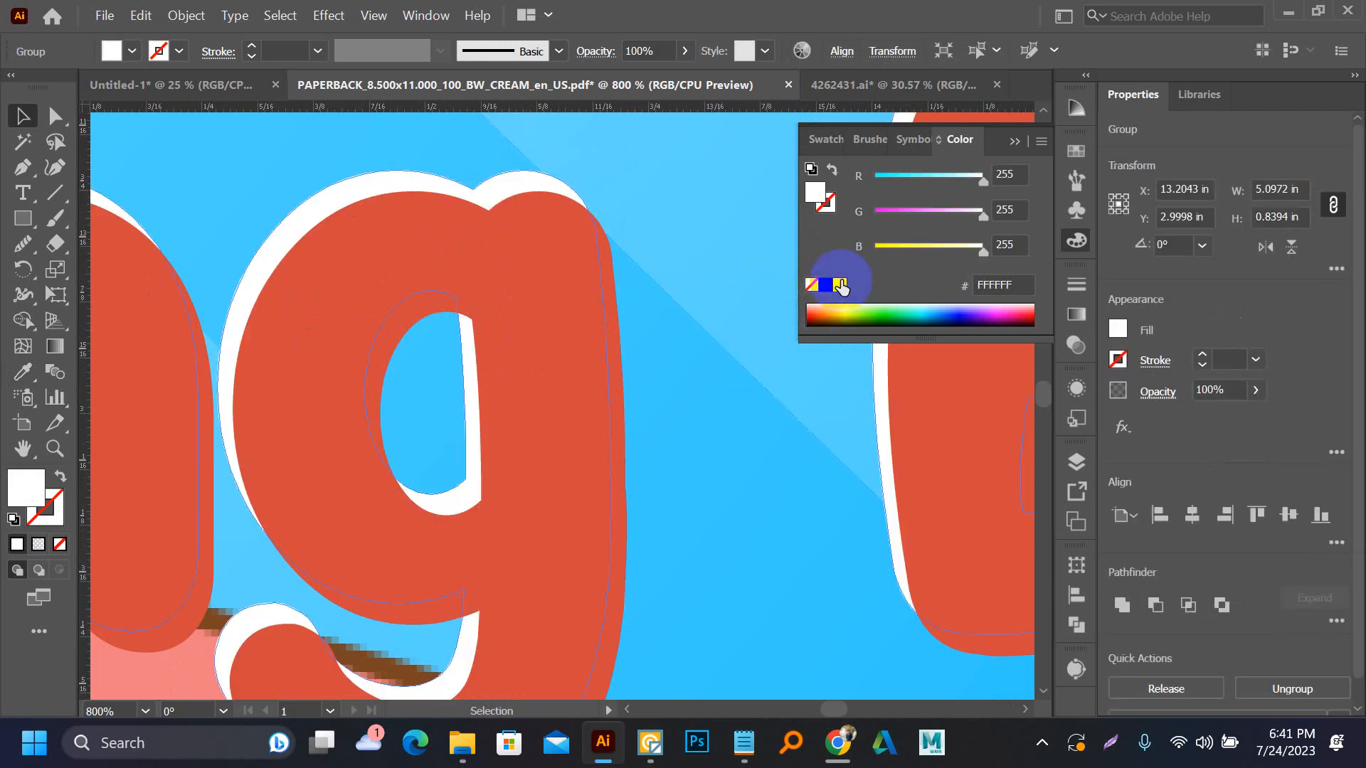
scroll(551, 319, down, 7)
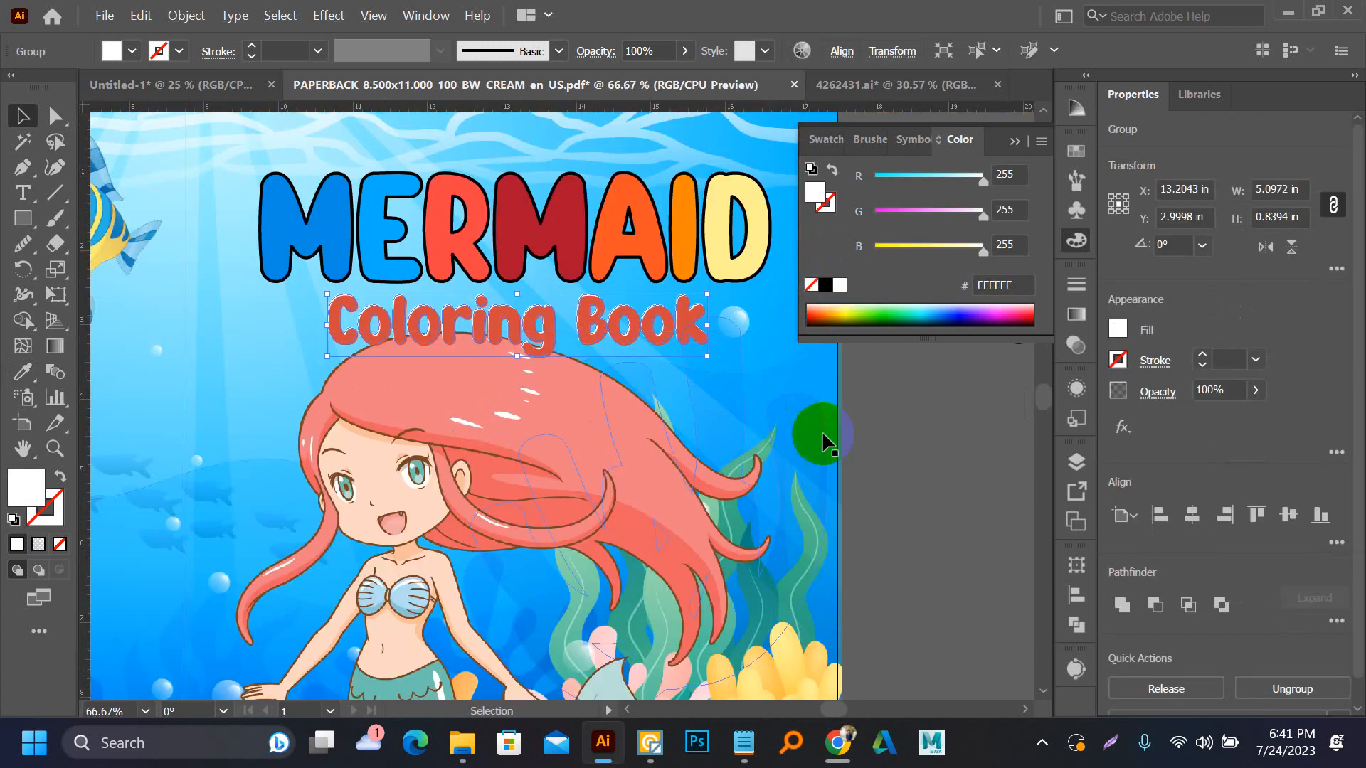
click(877, 449)
Try the red-haired mermaid's tail teal 05A69A and skin tone EEC3AB as fills for the subtitle's front copy
scroll(334, 356, up, 2)
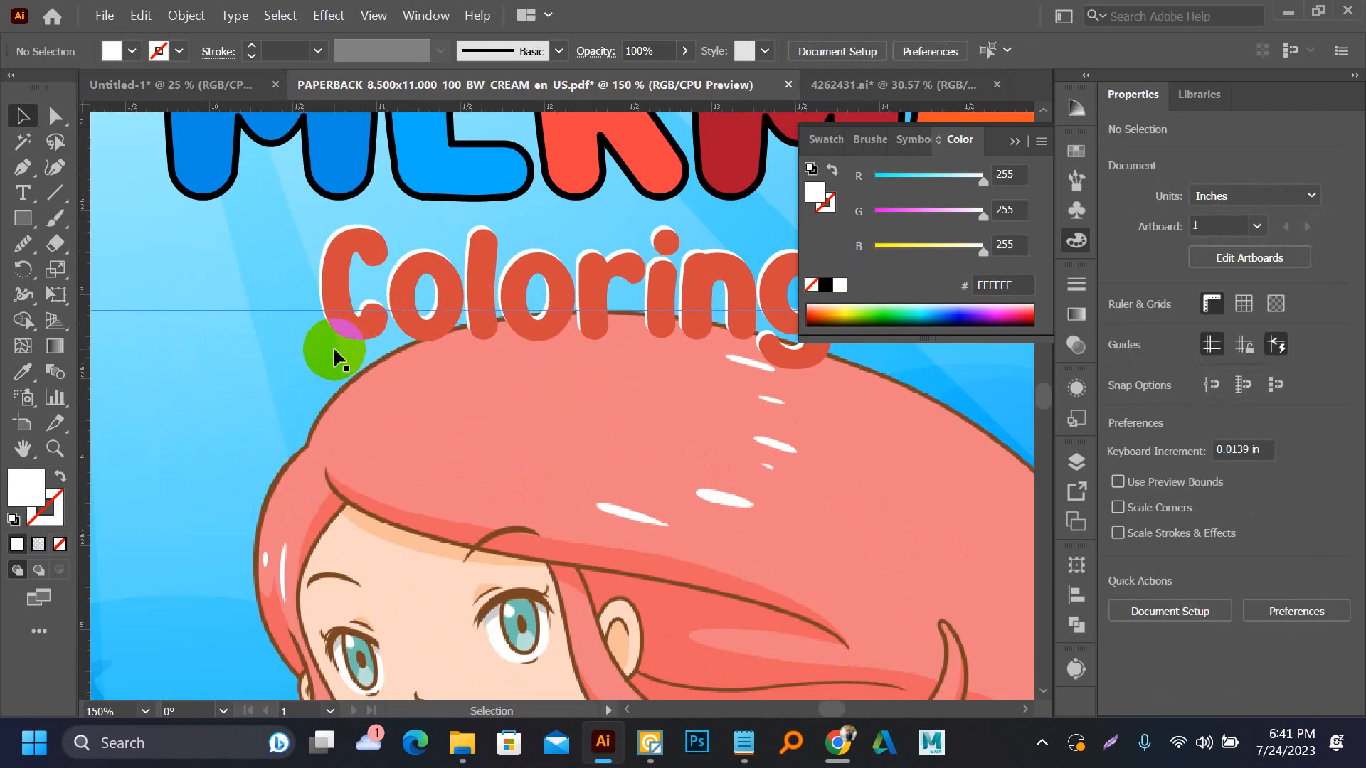
click(356, 302)
scroll(627, 318, down, 3)
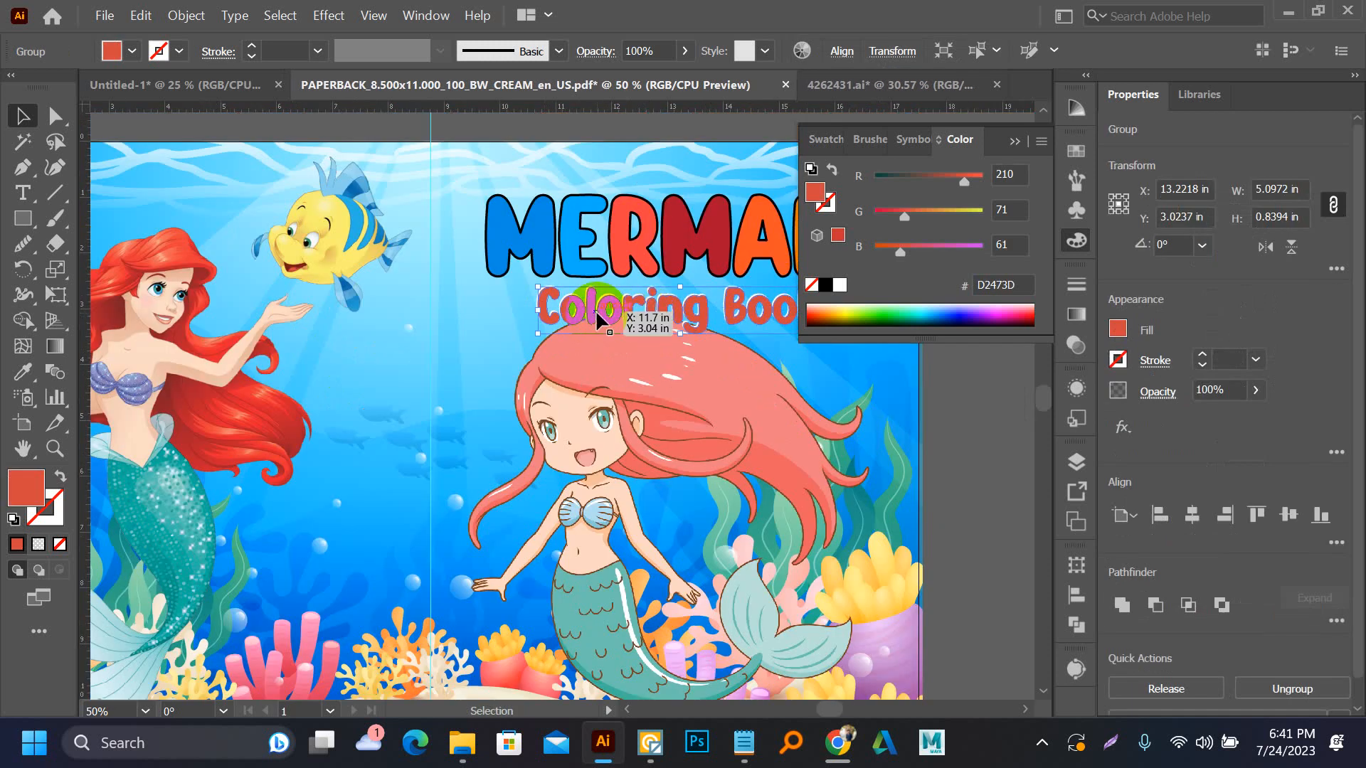
key(i)
click(138, 493)
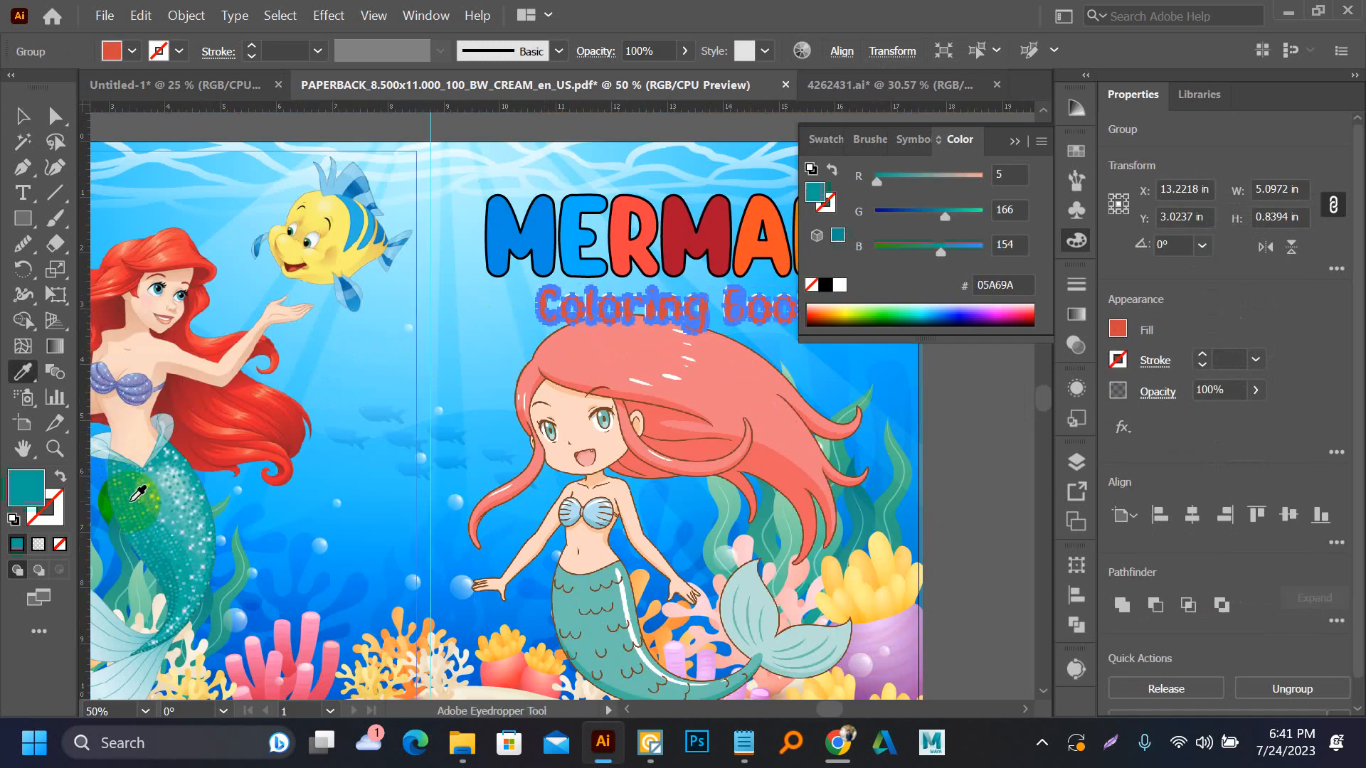
click(174, 316)
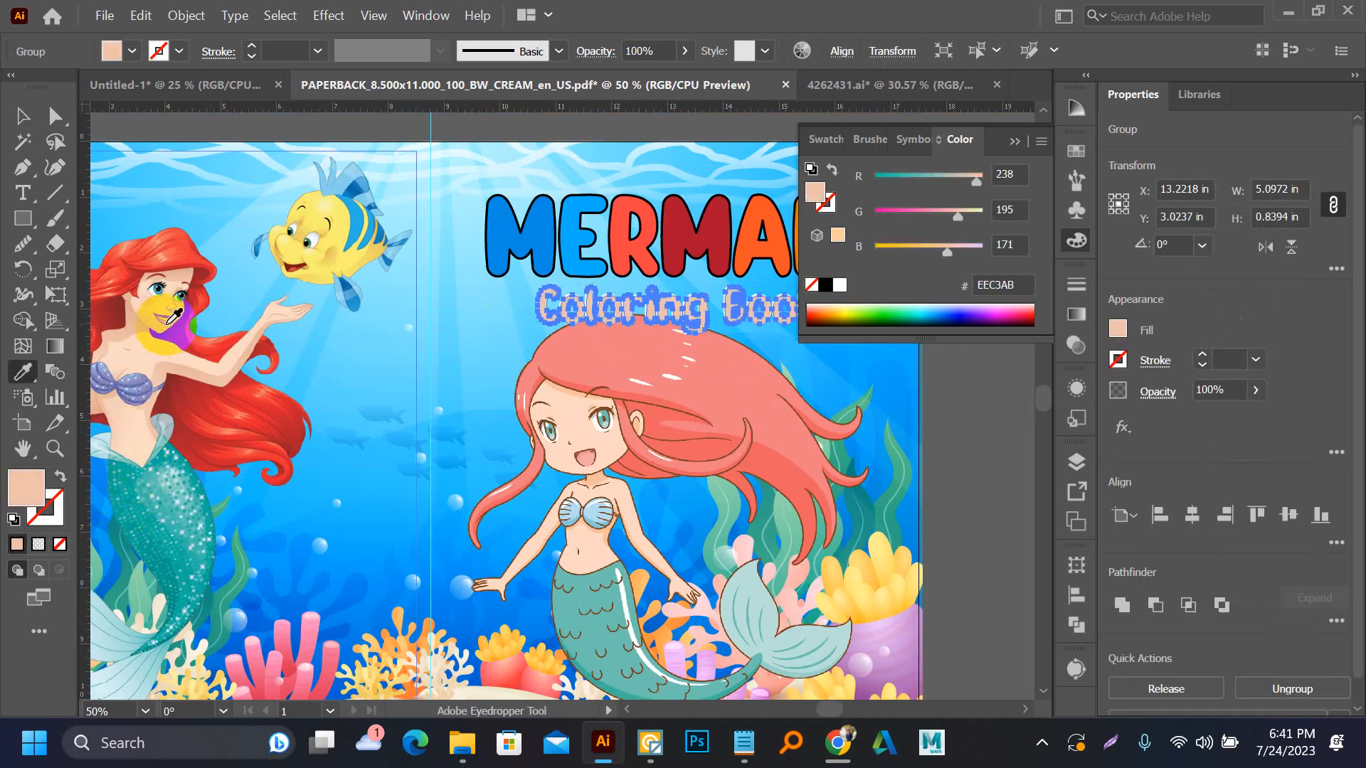
key(v)
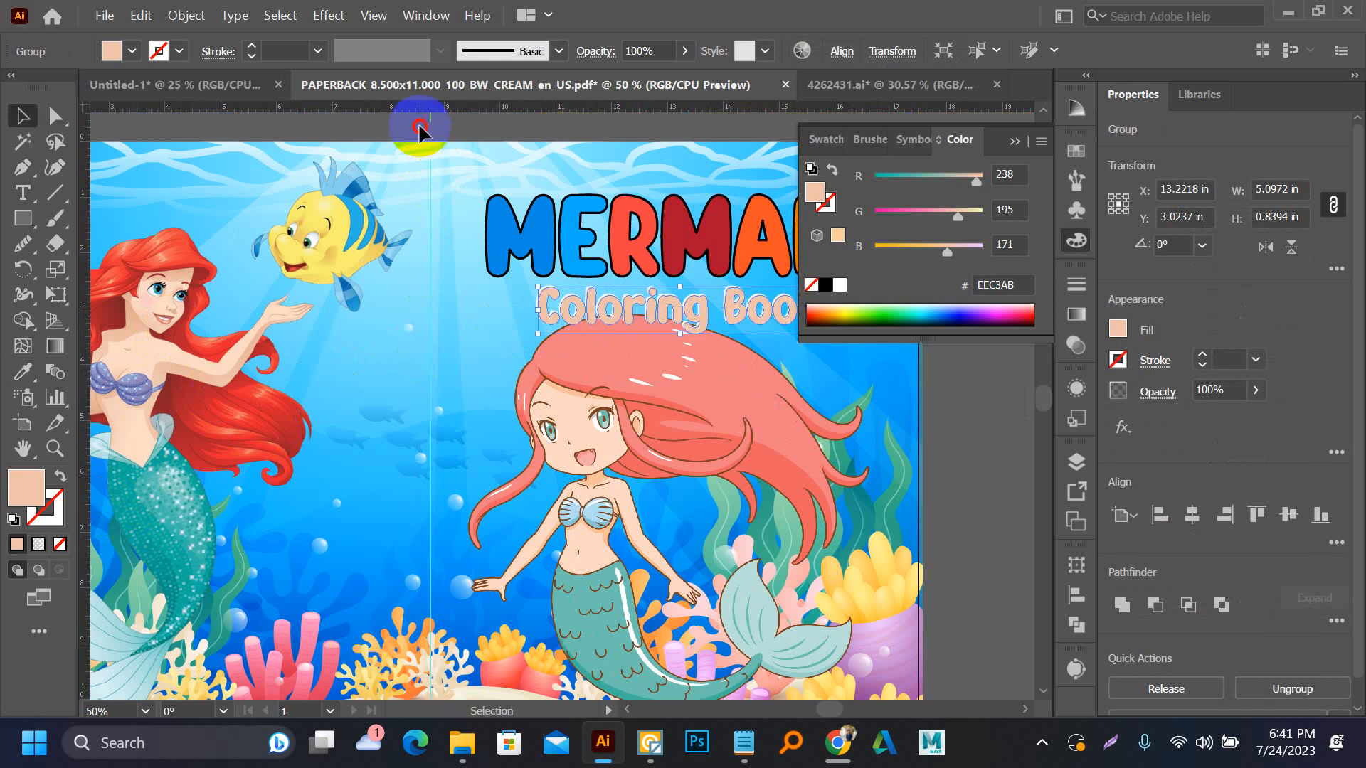
click(419, 130)
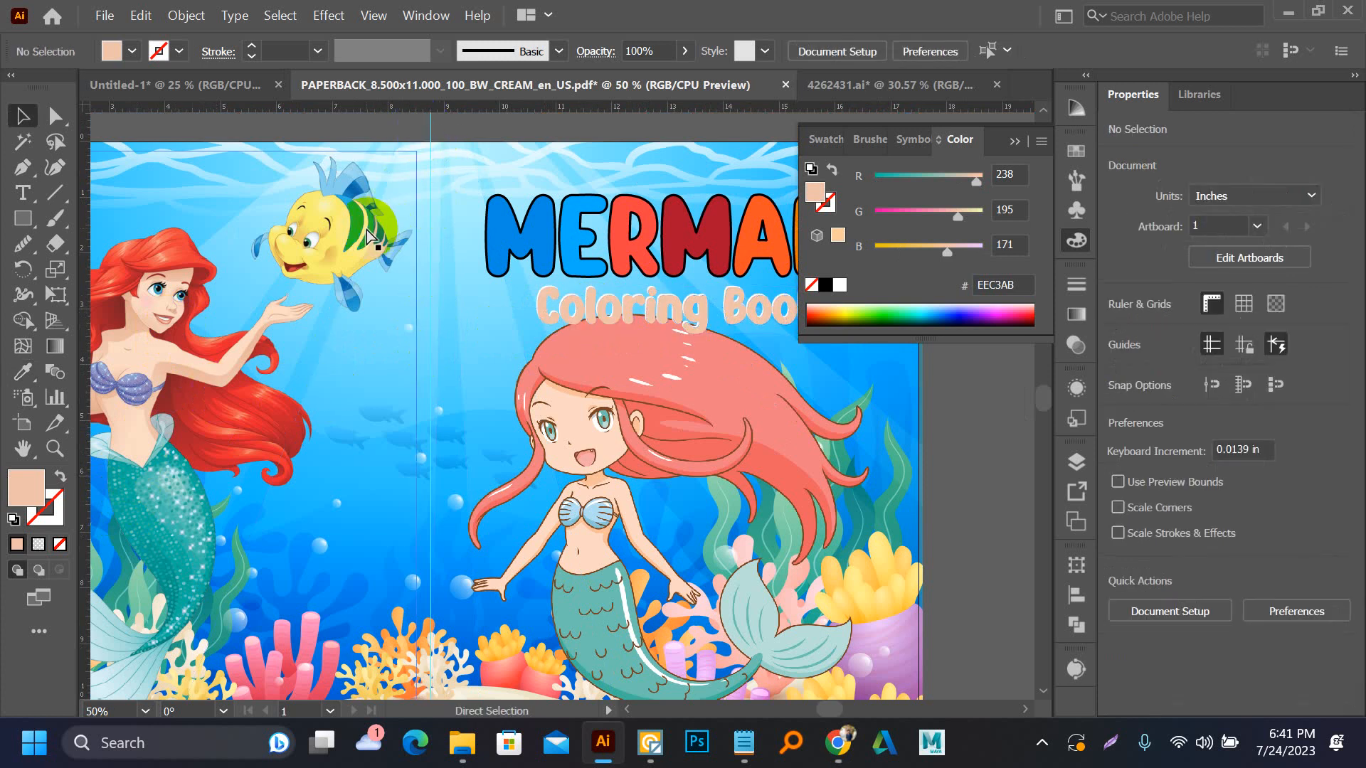
Undo the skin-tone and teal fills on the subtitle's front copy
key(ctrl+z)
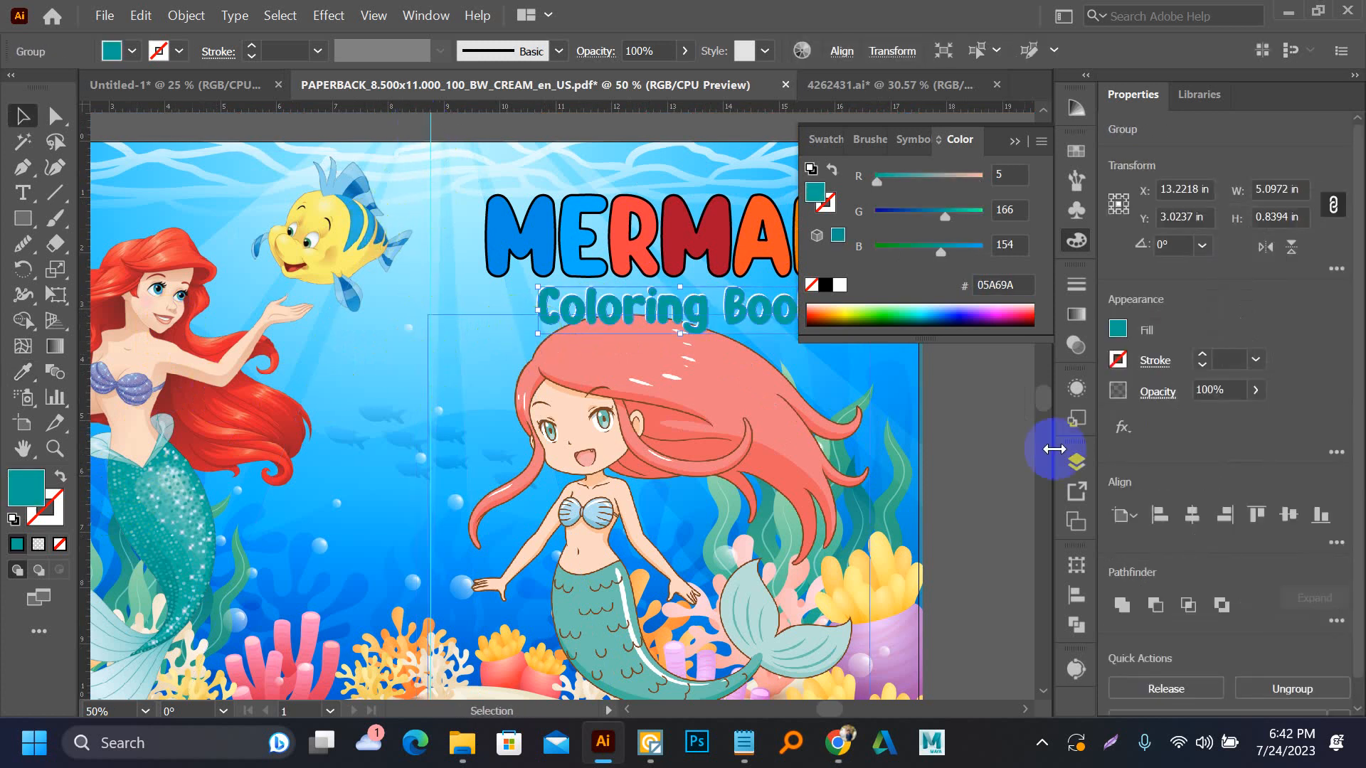
click(979, 431)
key(ctrl+z)
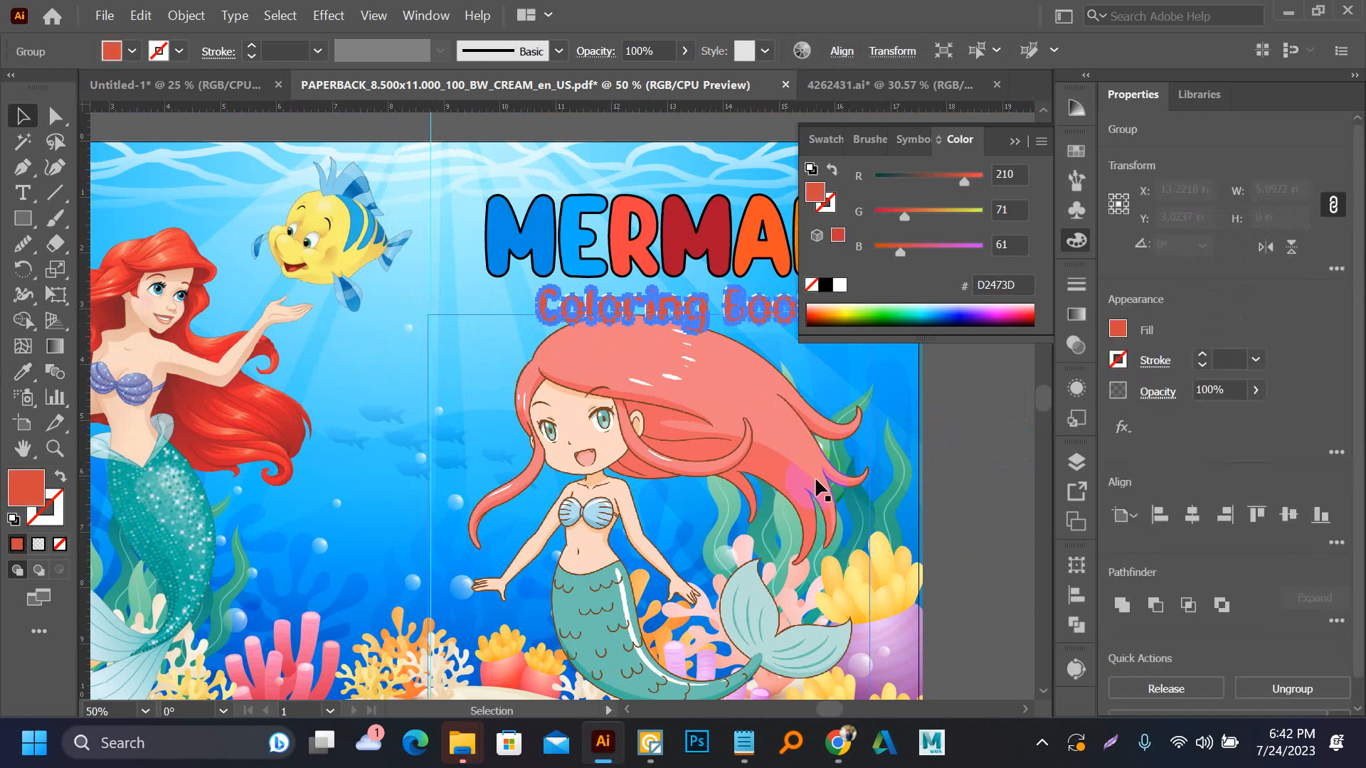
click(955, 447)
drag(956, 447, 880, 475)
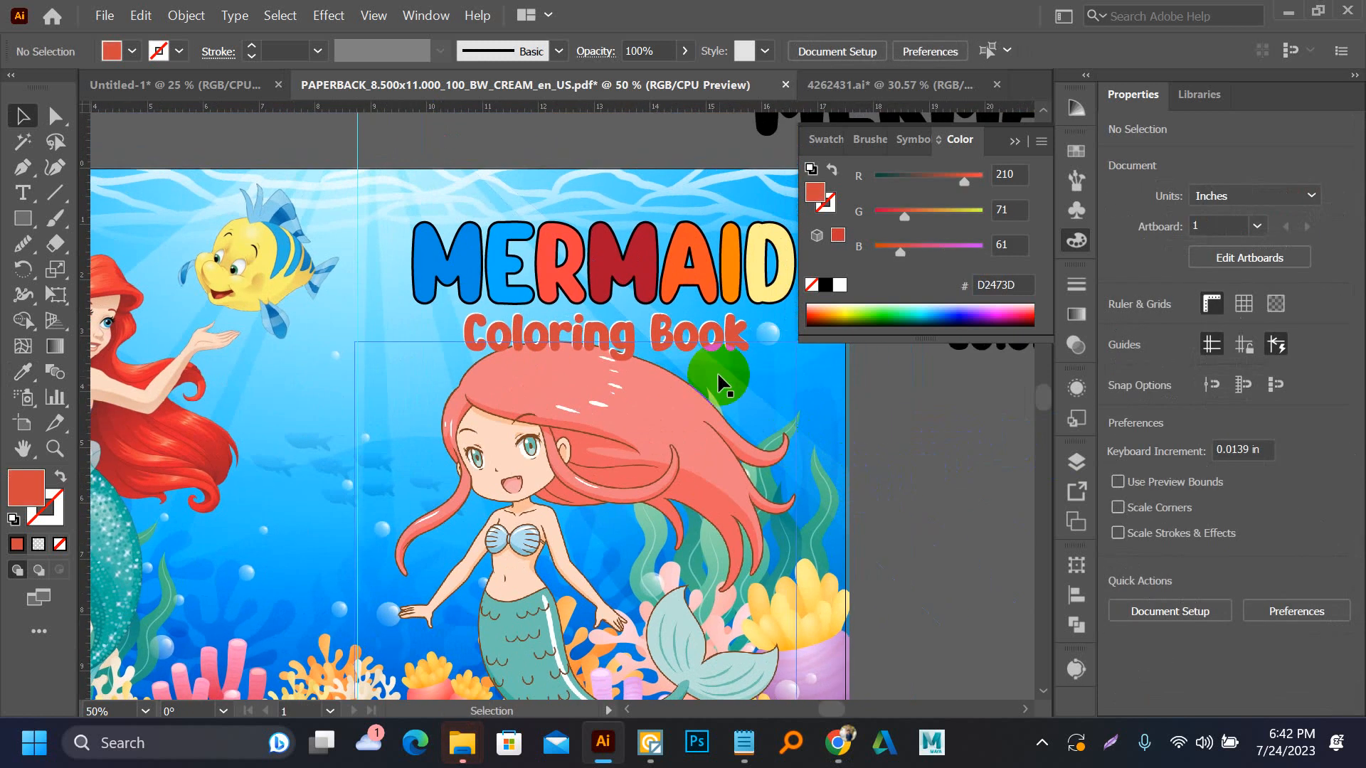
Give the subtitle's white back copy a 1 pt black stroke
scroll(614, 333, up, 3)
scroll(615, 334, up, 4)
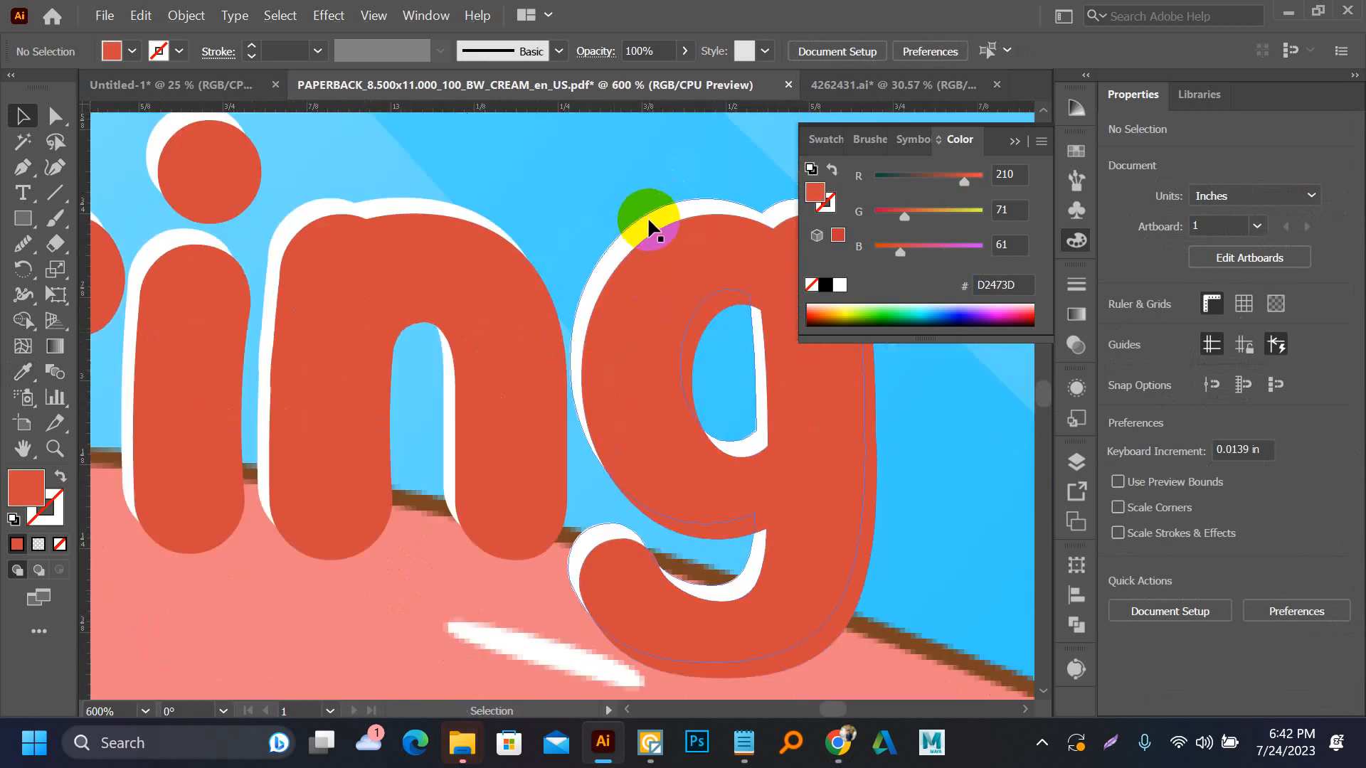
click(648, 222)
click(46, 523)
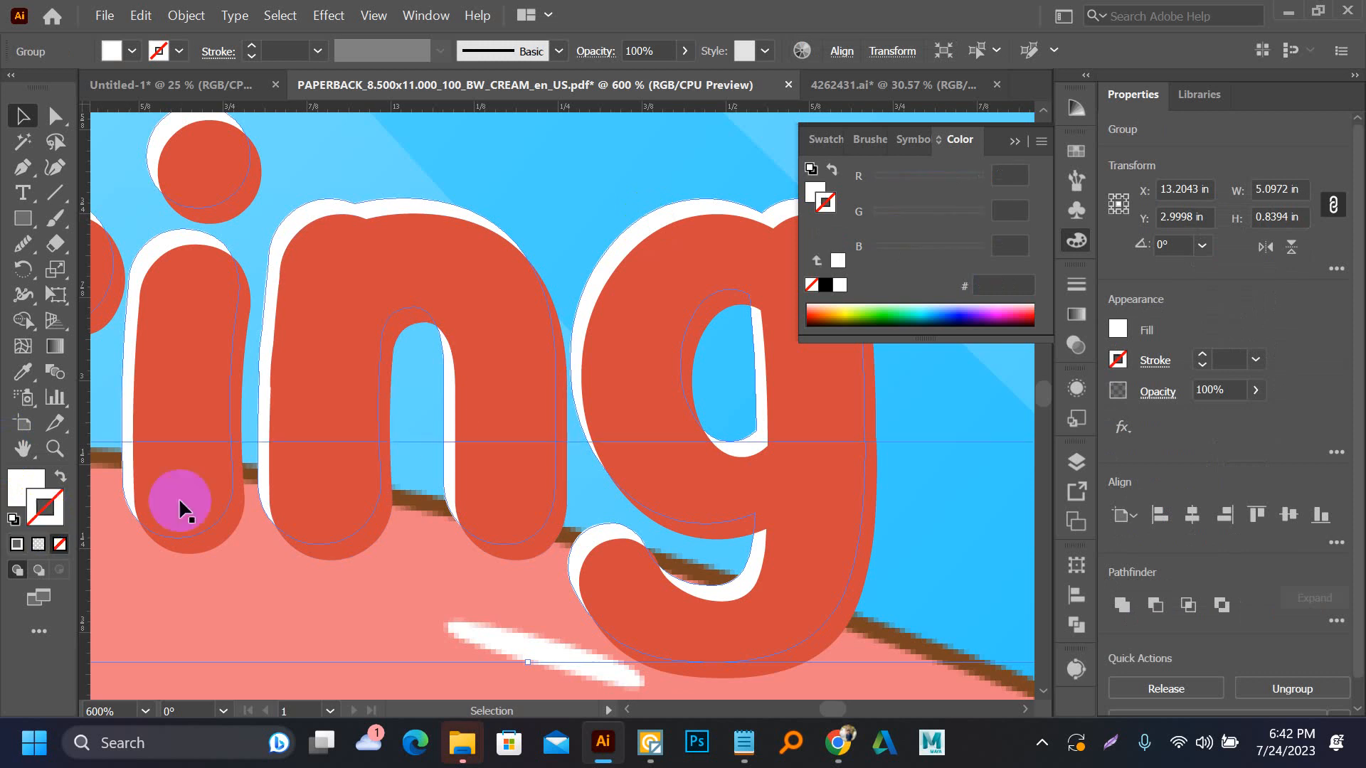
click(822, 285)
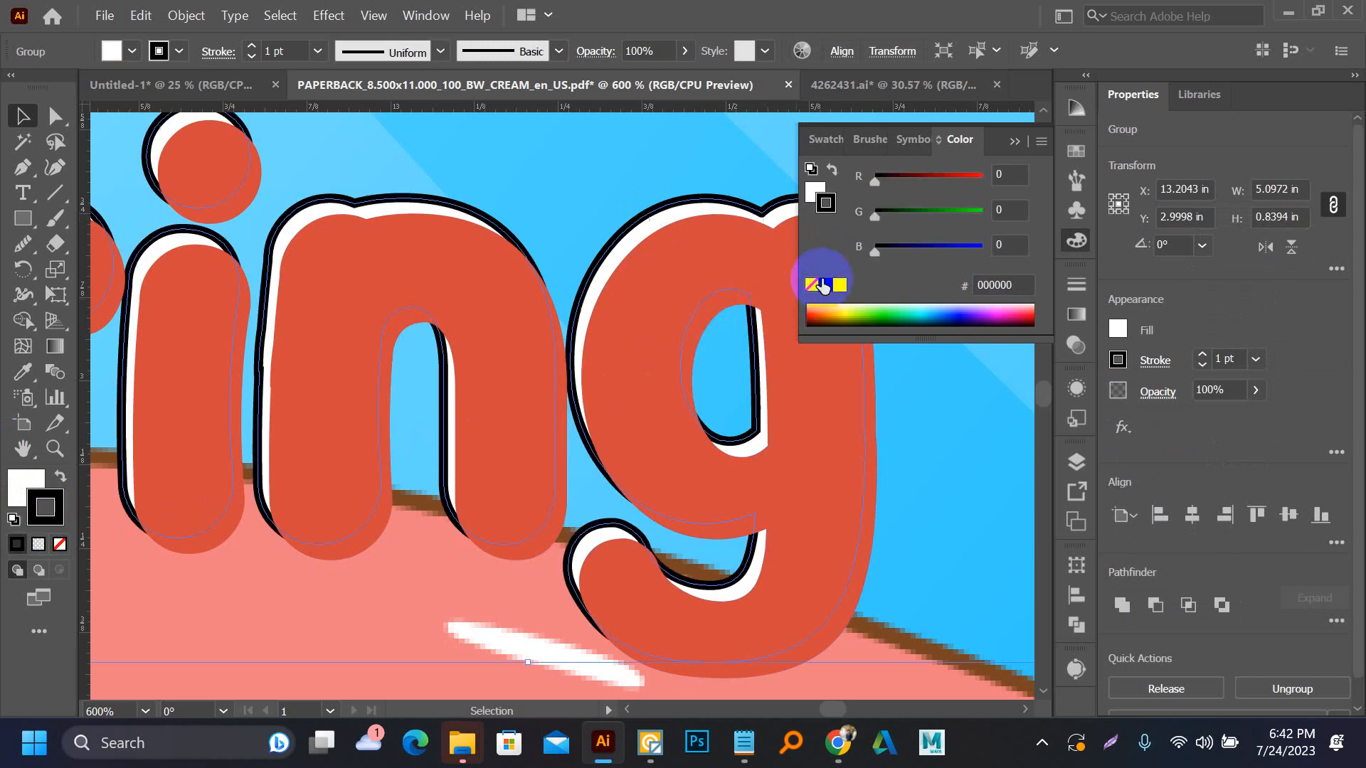
scroll(524, 354, down, 6)
scroll(526, 359, down, 3)
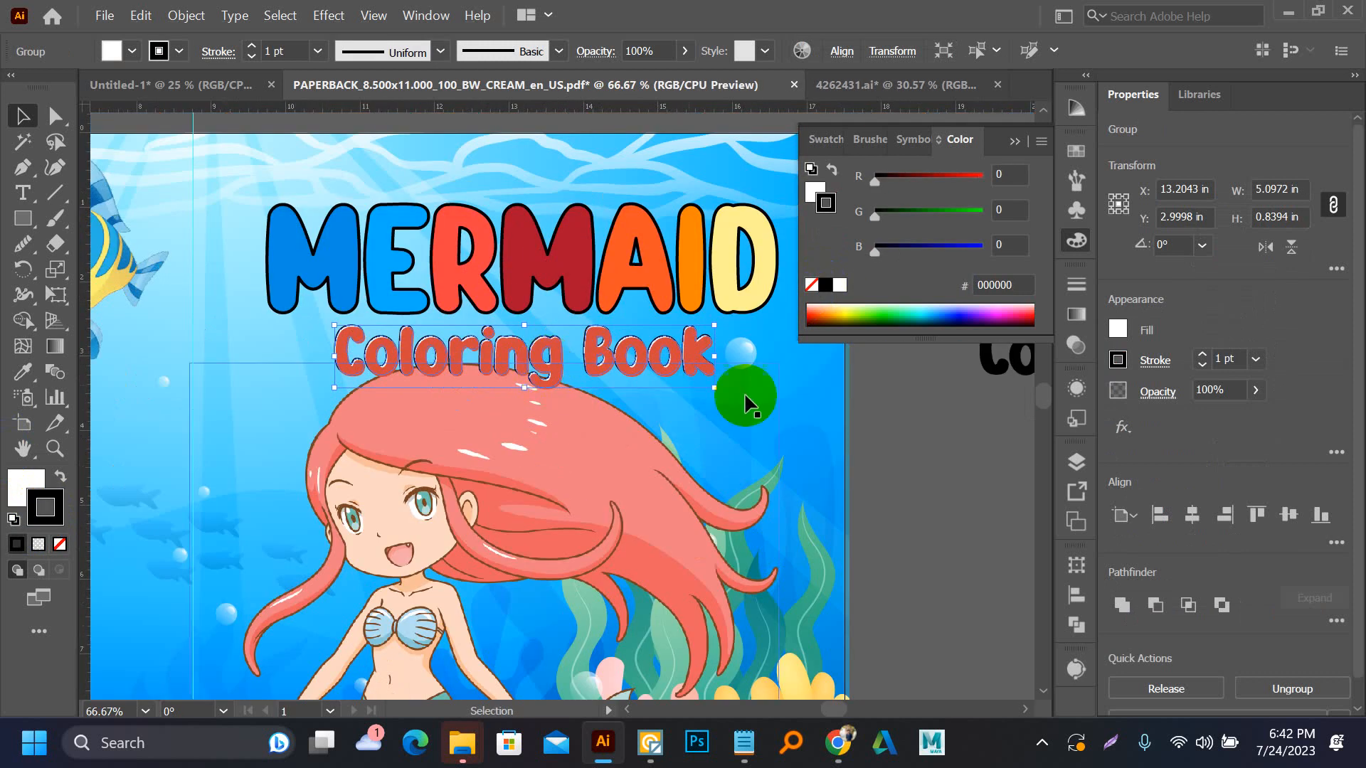
click(918, 427)
Select both subtitle copies together with the MERMAID title and align them on their horizontal centers
scroll(556, 377, up, 5)
scroll(540, 377, up, 2)
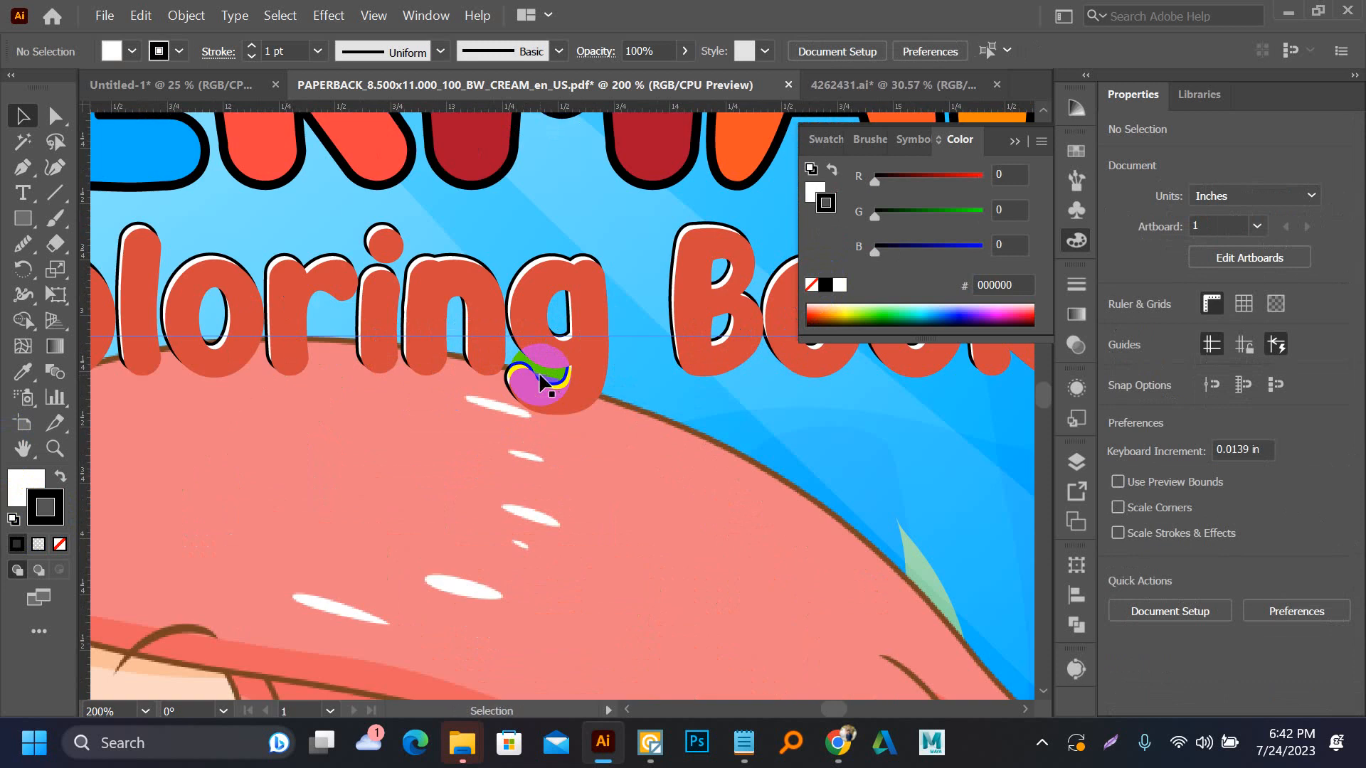
scroll(555, 270, up, 2)
click(538, 246)
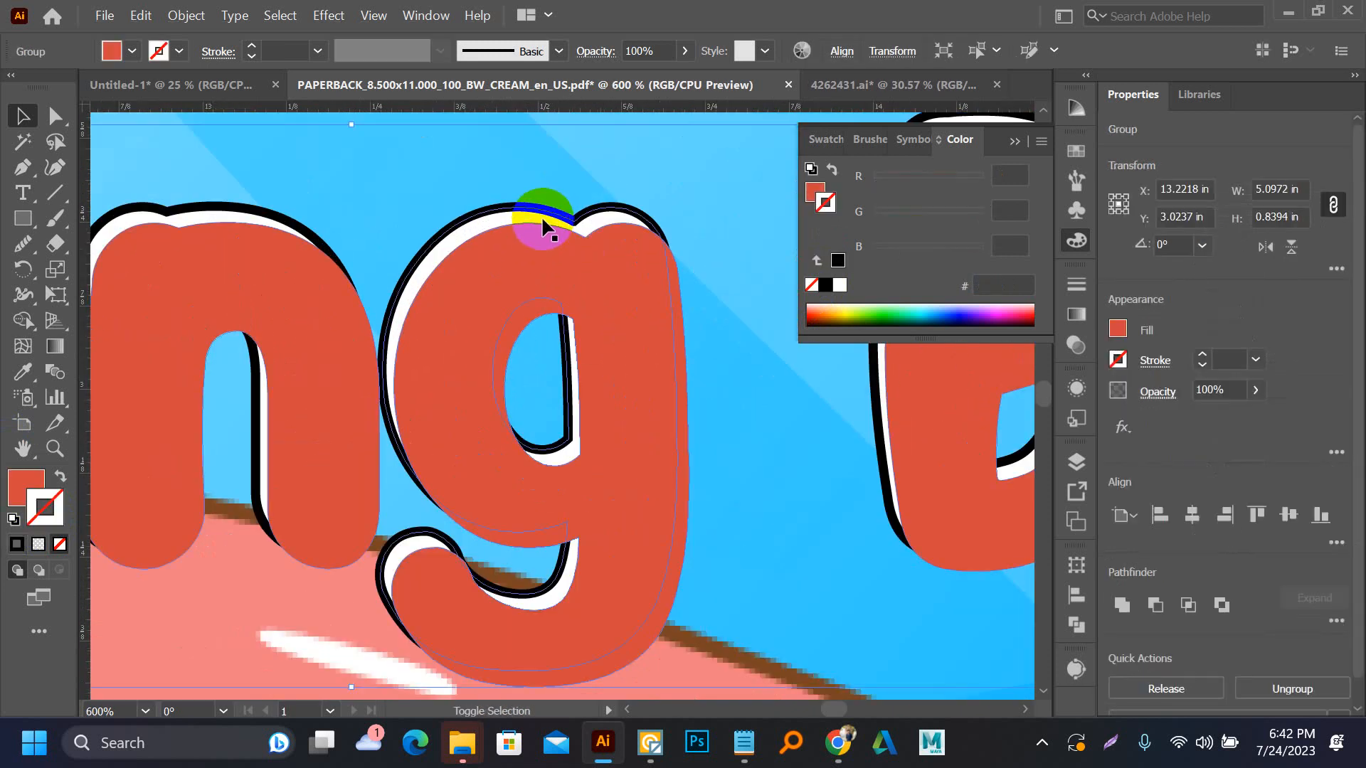
shift+click(544, 215)
scroll(517, 347, down, 3)
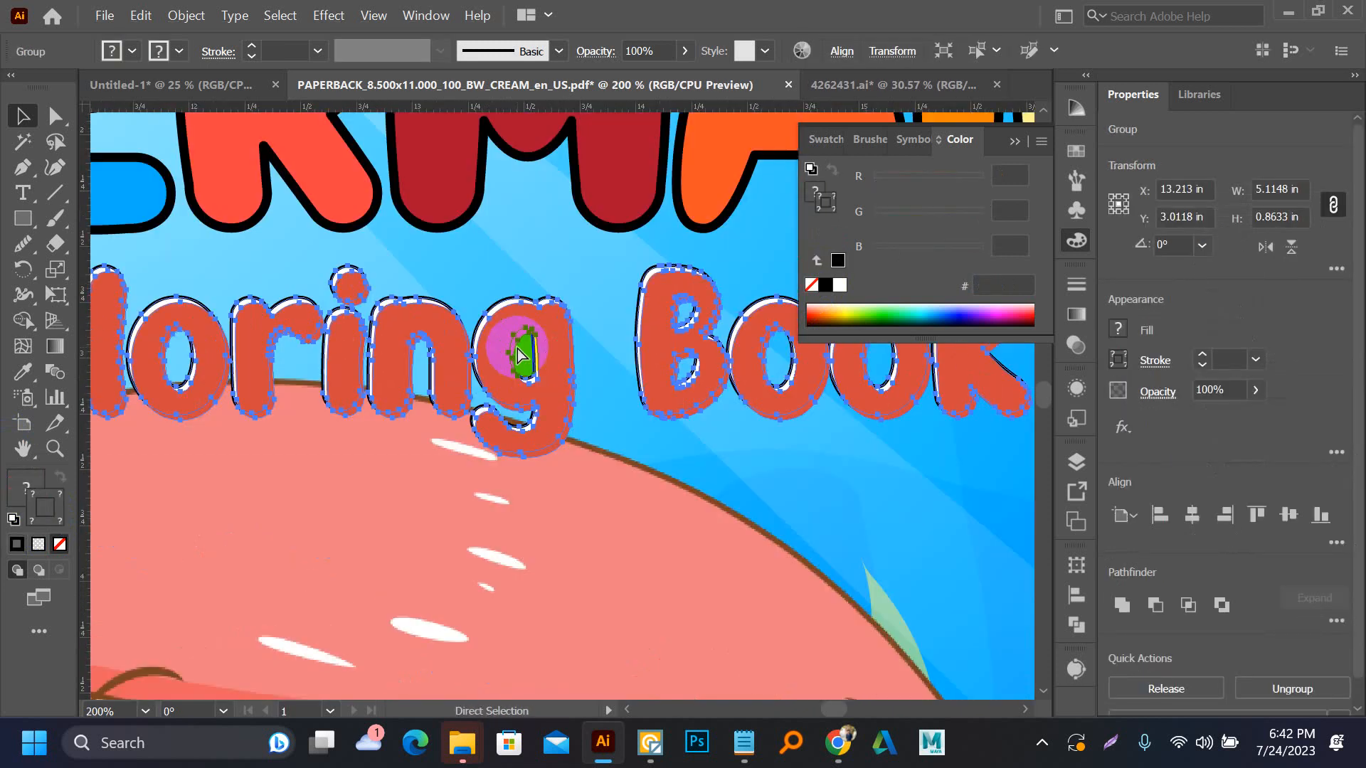
scroll(520, 356, down, 3)
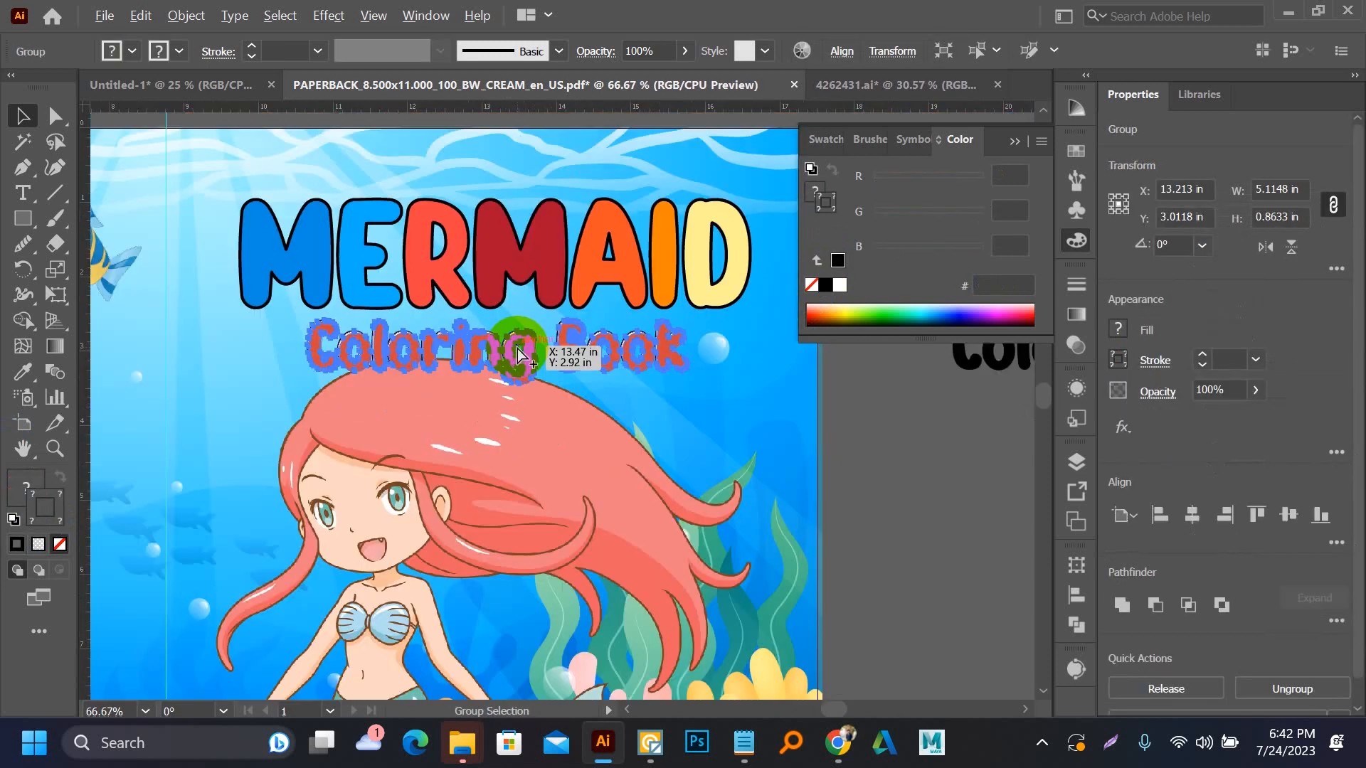
shift+click(519, 287)
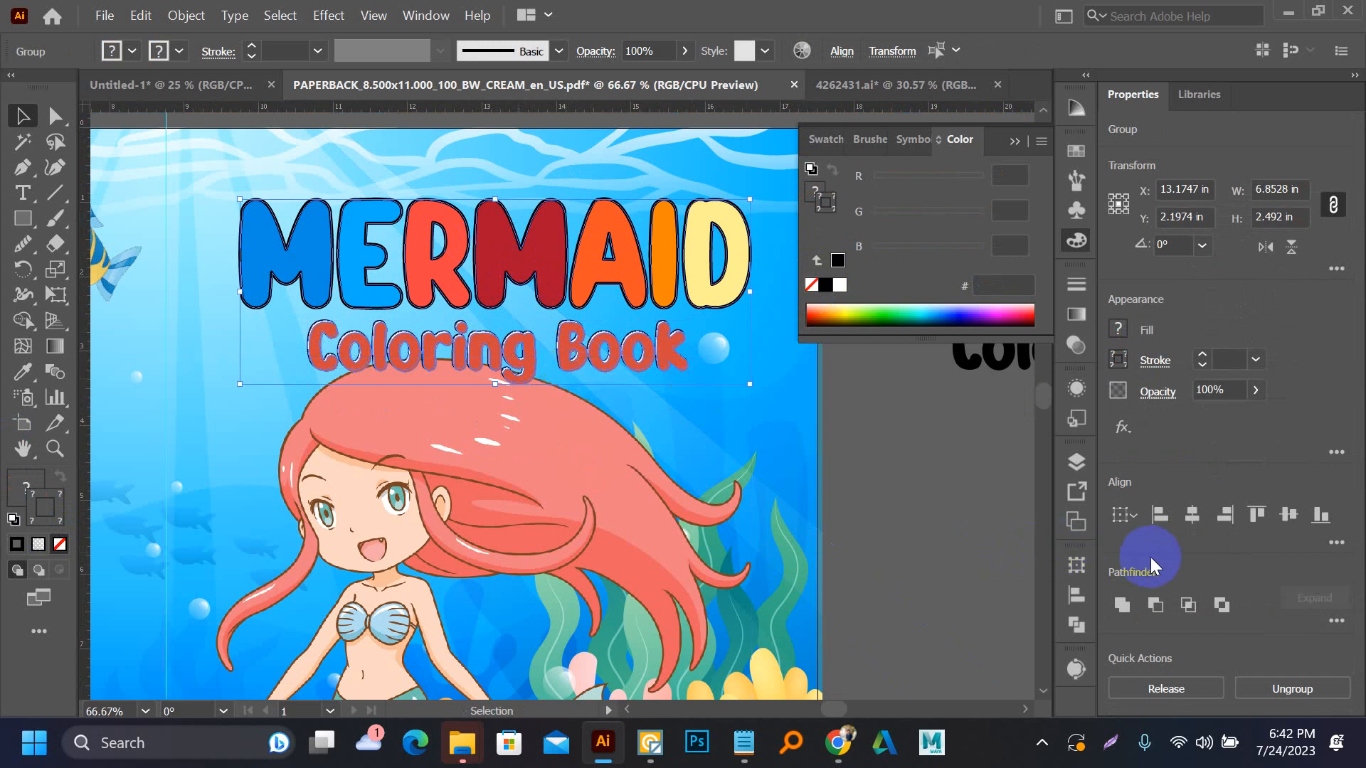
click(1191, 518)
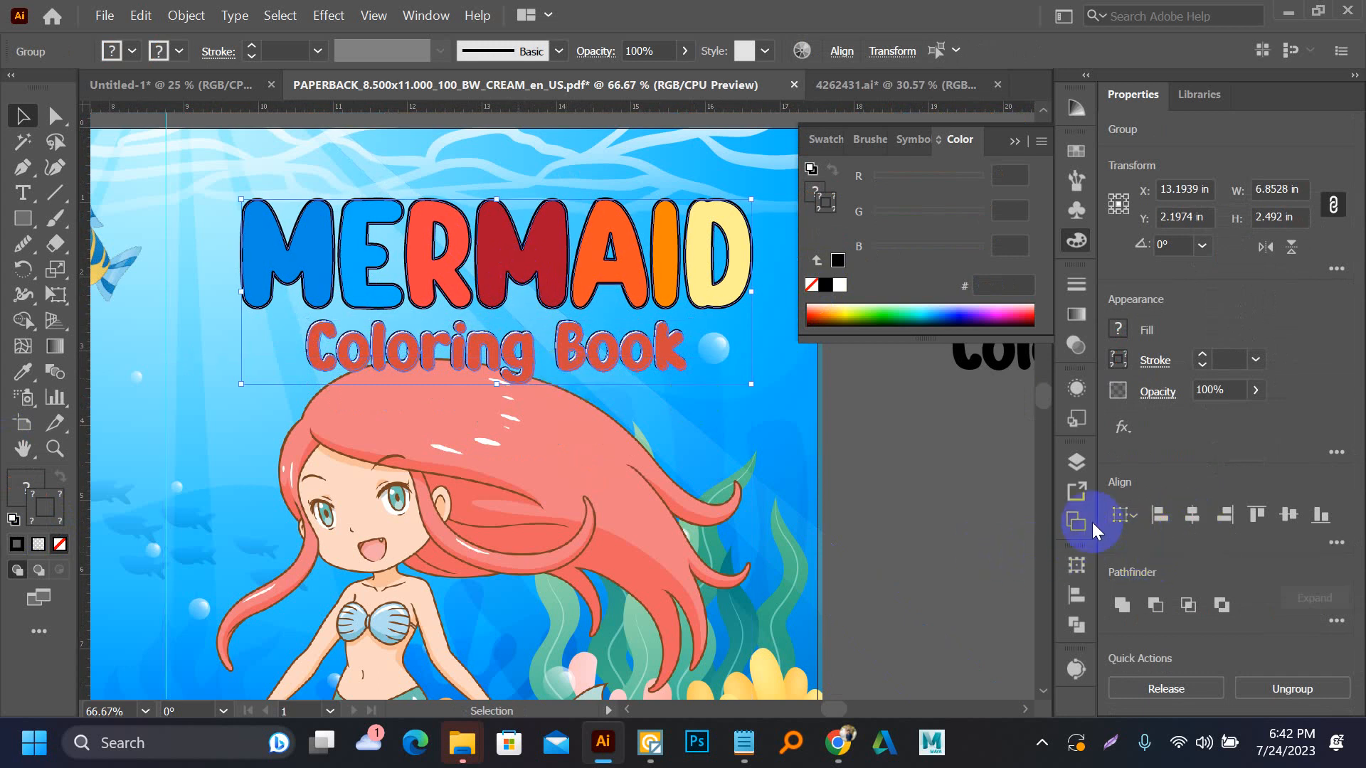
click(859, 476)
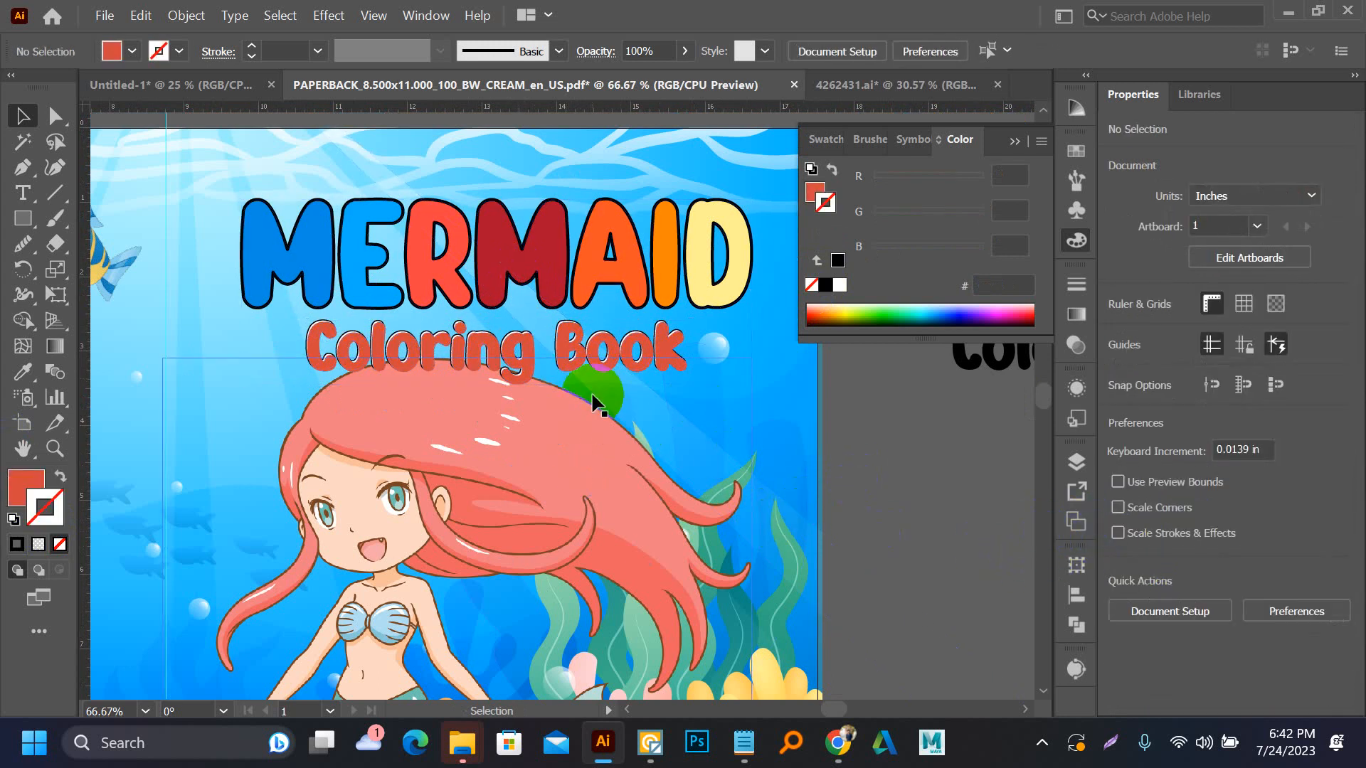
Switch to the Notepad cover notes and add "for kids" after 100
scroll(719, 486, down, 2)
drag(822, 529, 764, 499)
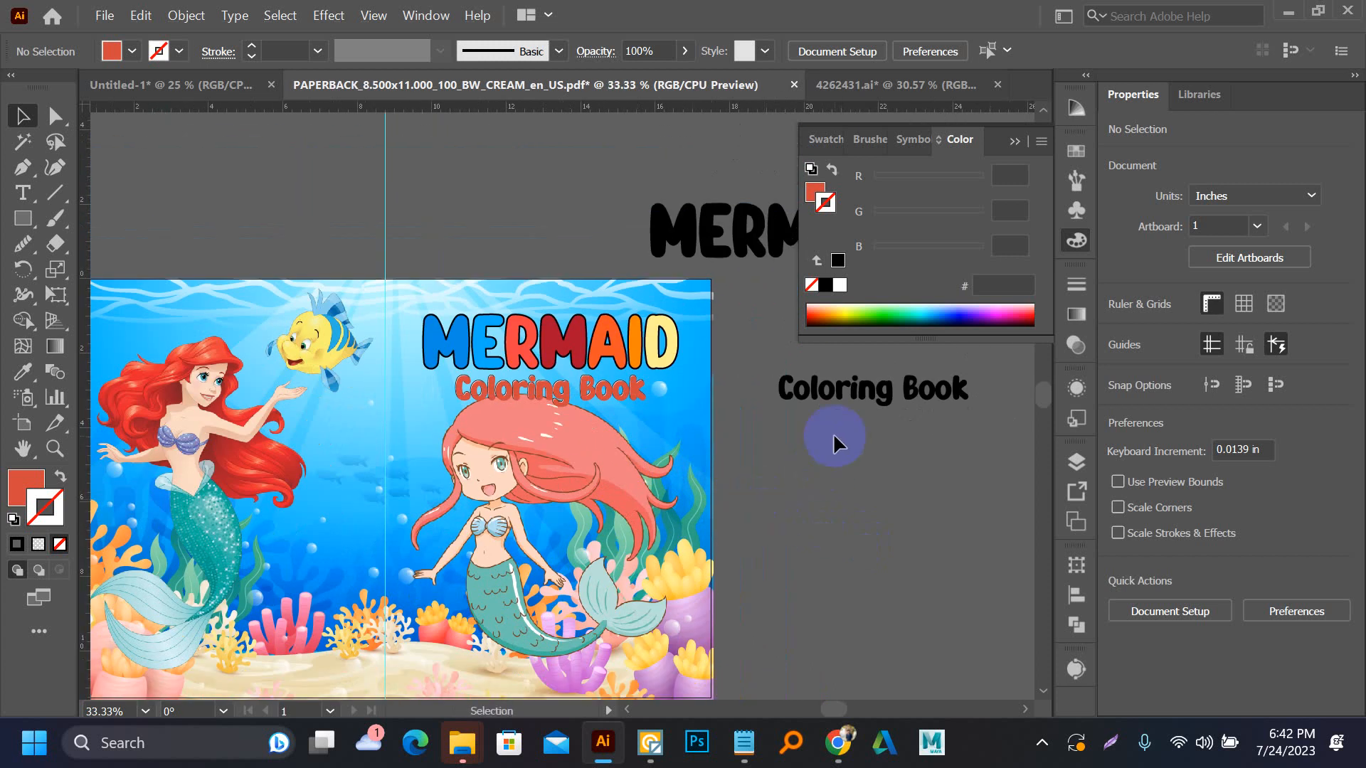
click(743, 742)
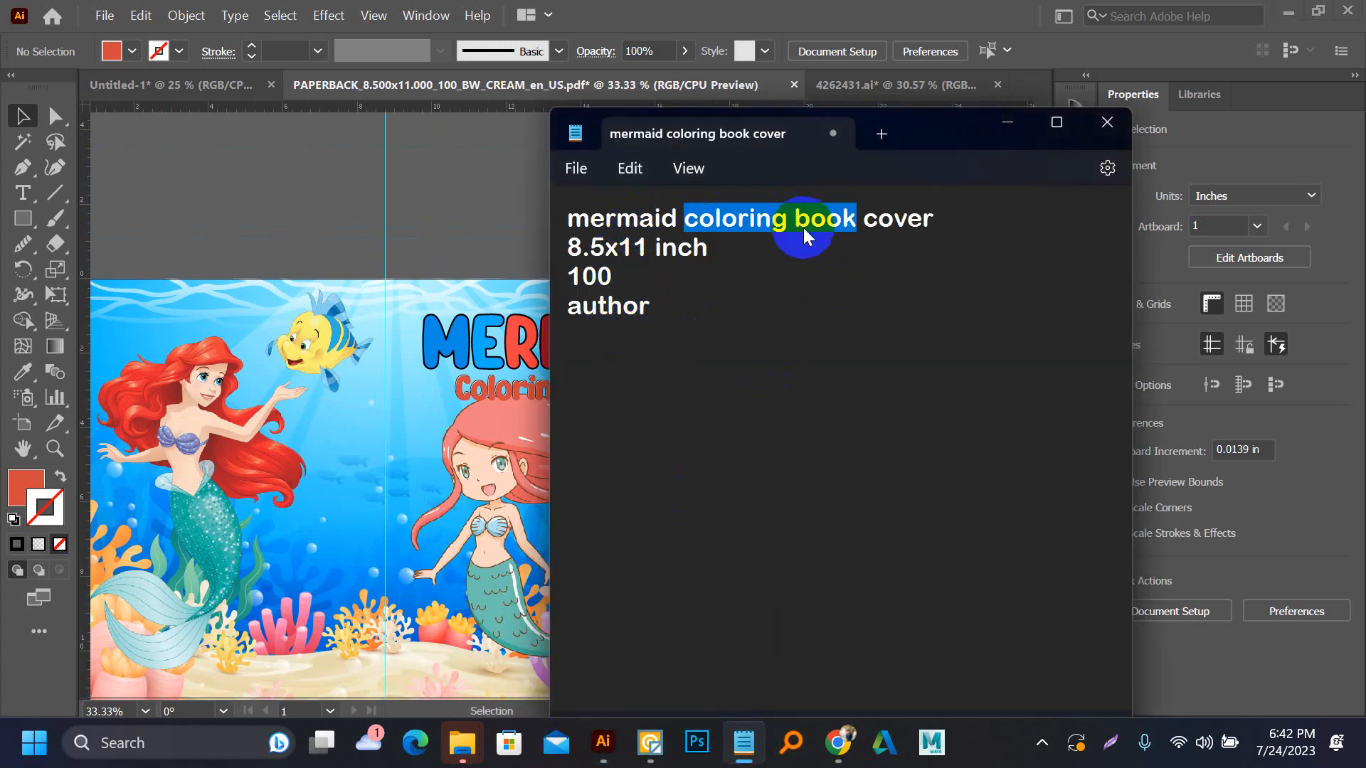
click(806, 314)
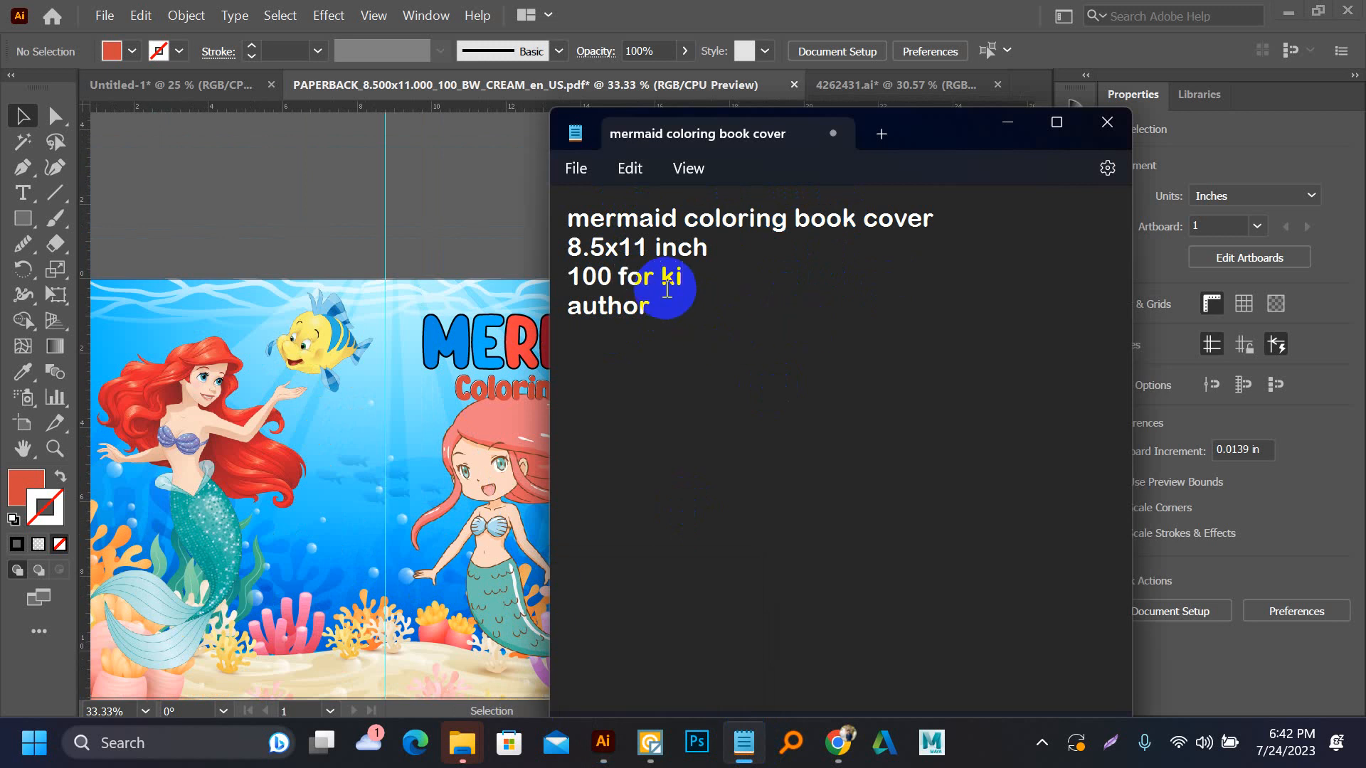
text(ds)
Copy "for kids" from the notes and paste it into the Illustrator cover document as a new text object
mouse_move(618, 277)
mouse_down()
mouse_move(752, 293)
mouse_move(621, 276)
mouse_up()
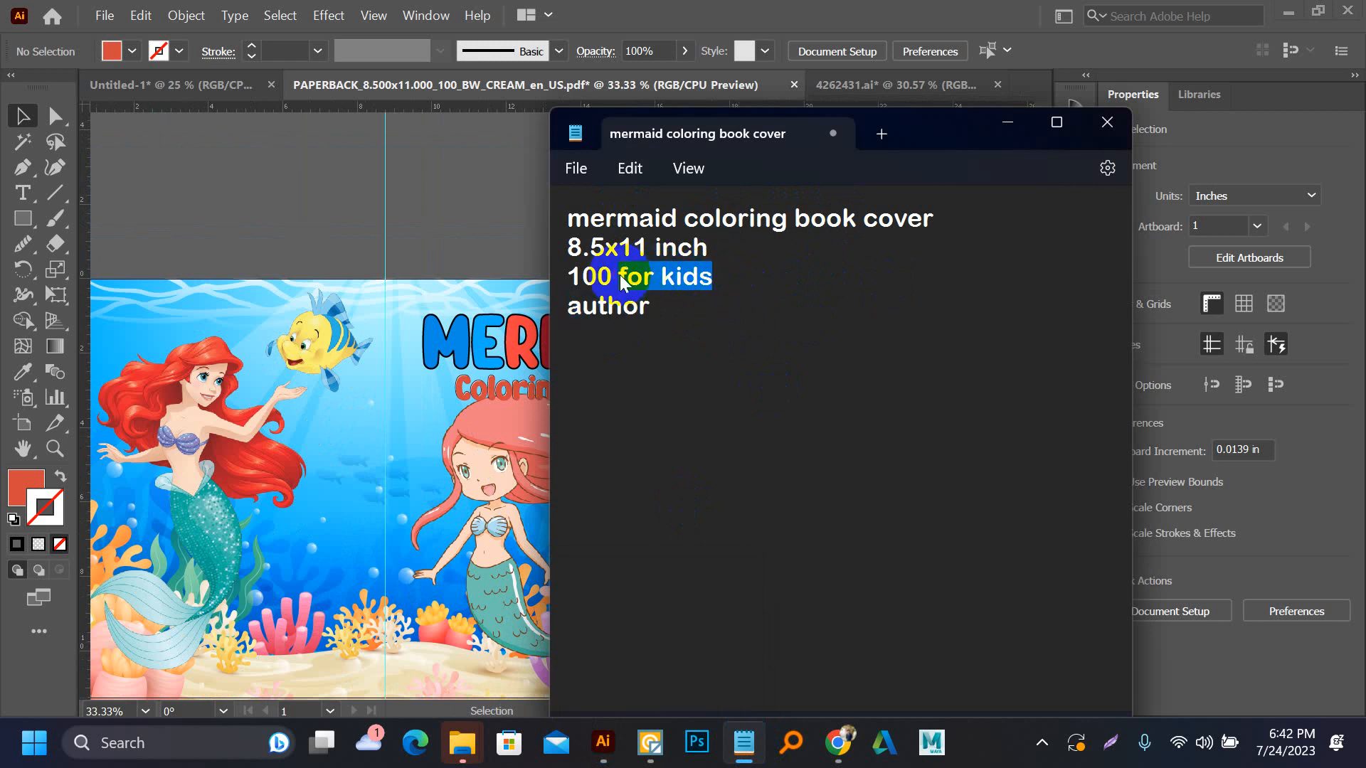
key(ctrl+c)
click(413, 197)
key(ctrl+v)
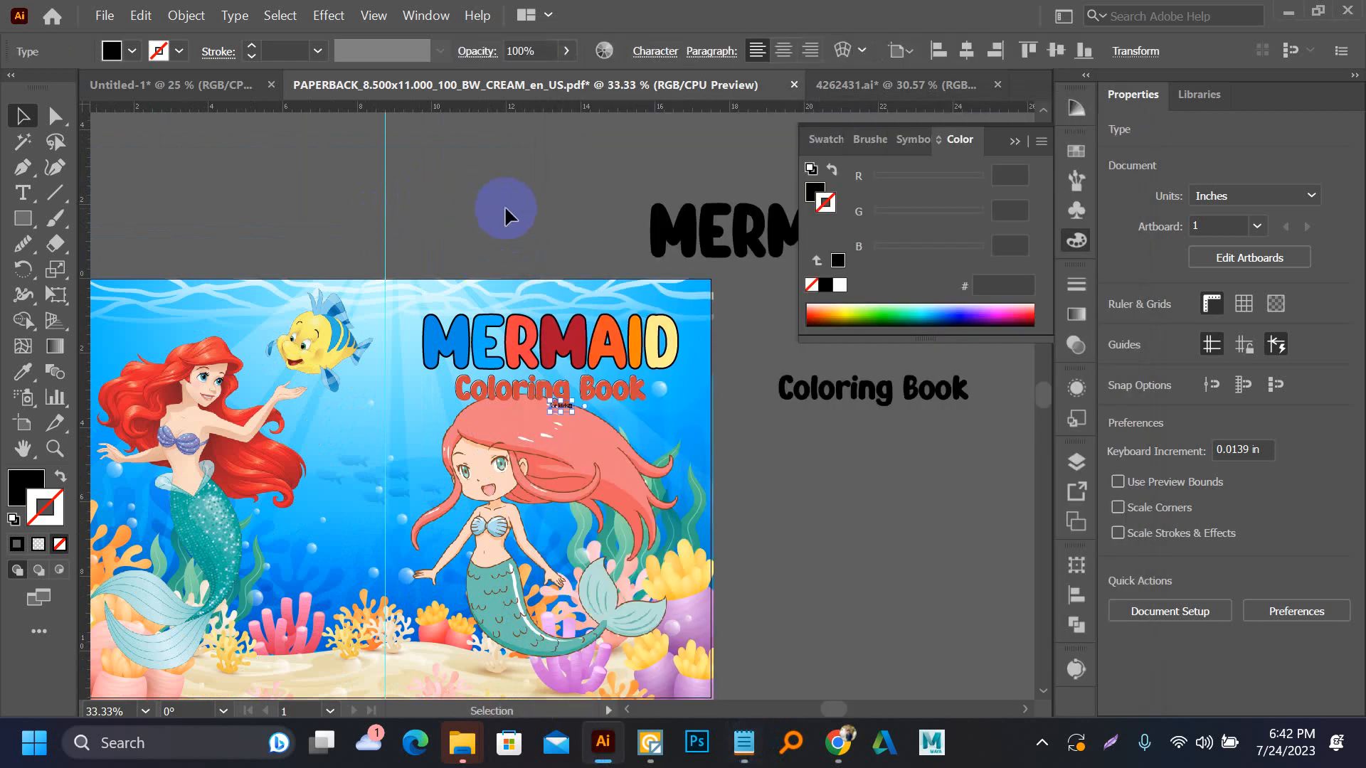
Delete the stray character at the end of the pasted "for kids" text
scroll(580, 418, up, 5)
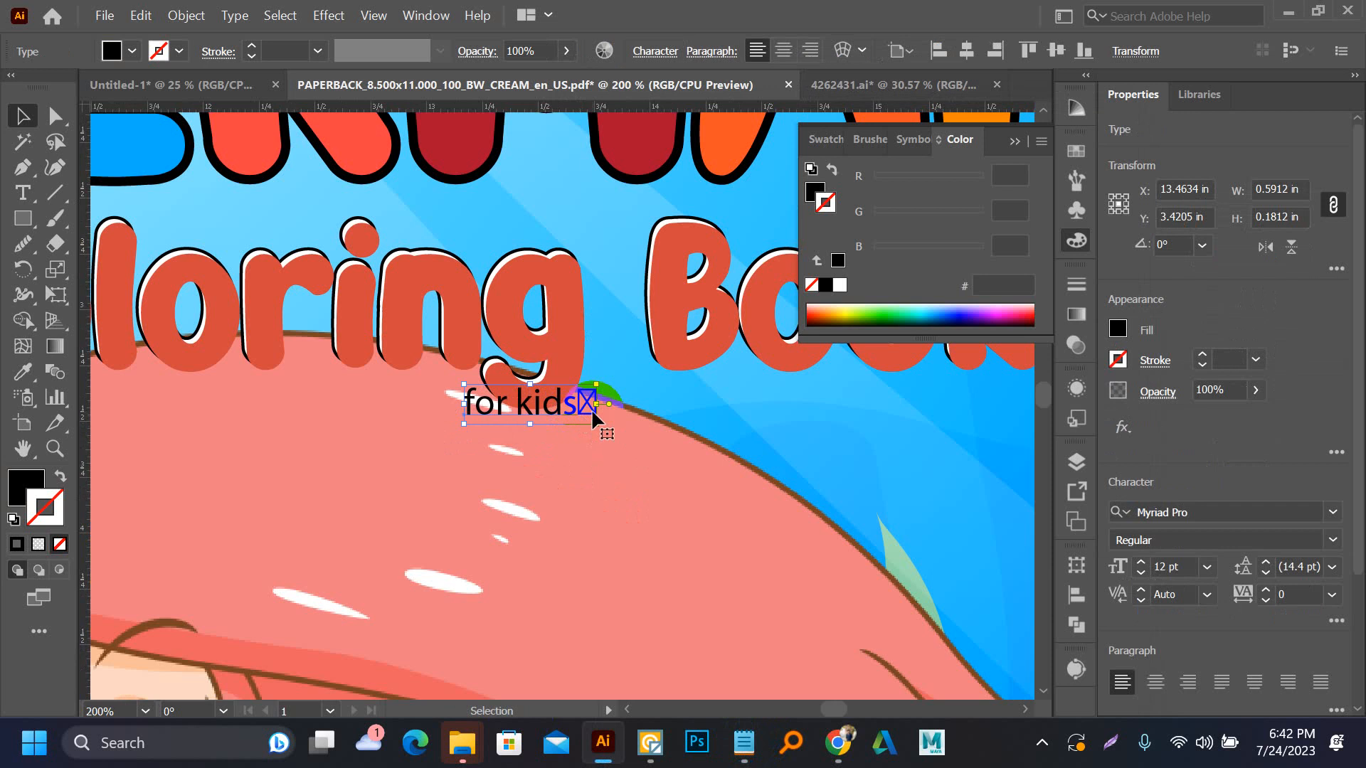
double_click(591, 408)
drag(579, 408, 610, 419)
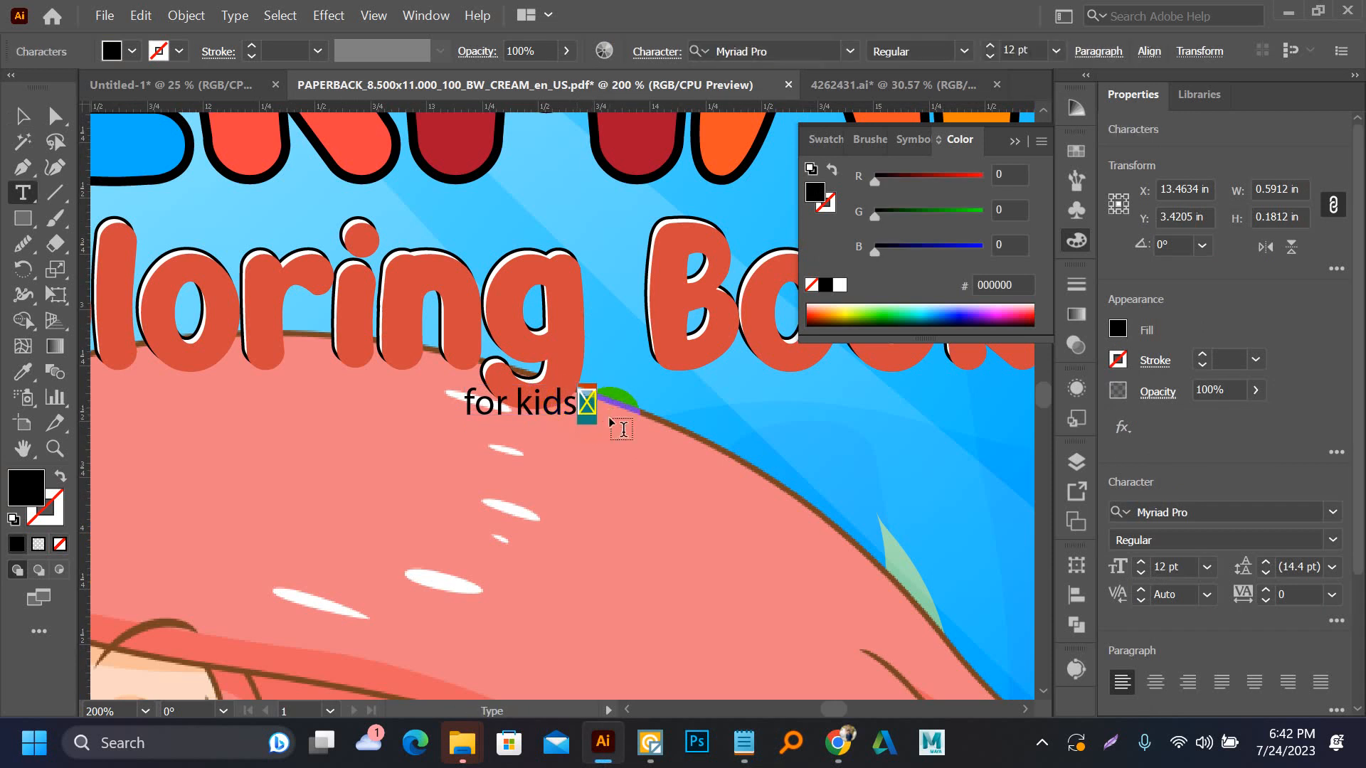
key(BackSpace)
click(23, 116)
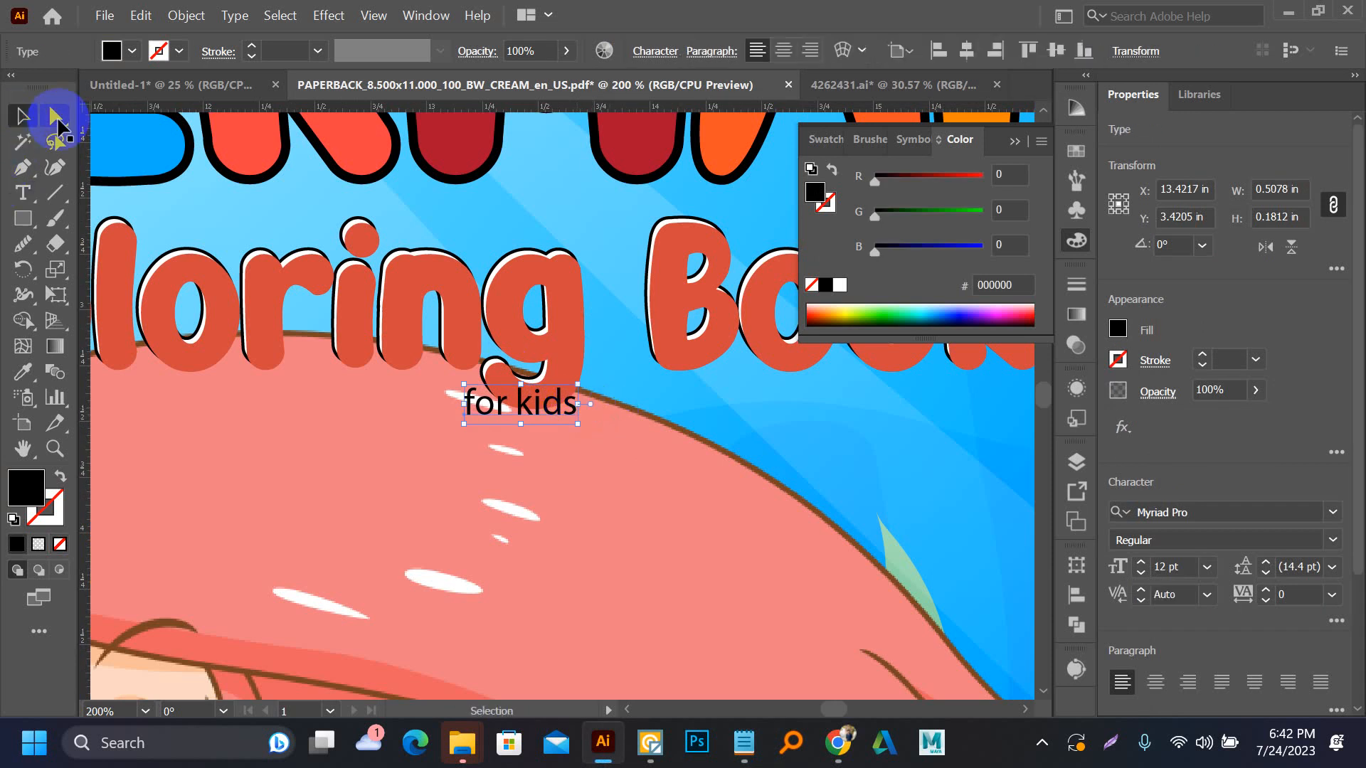
Change the "for kids" text to Title Case and enlarge it to about 48.5 pt below the subtitle
click(235, 15)
mouse_move(284, 366)
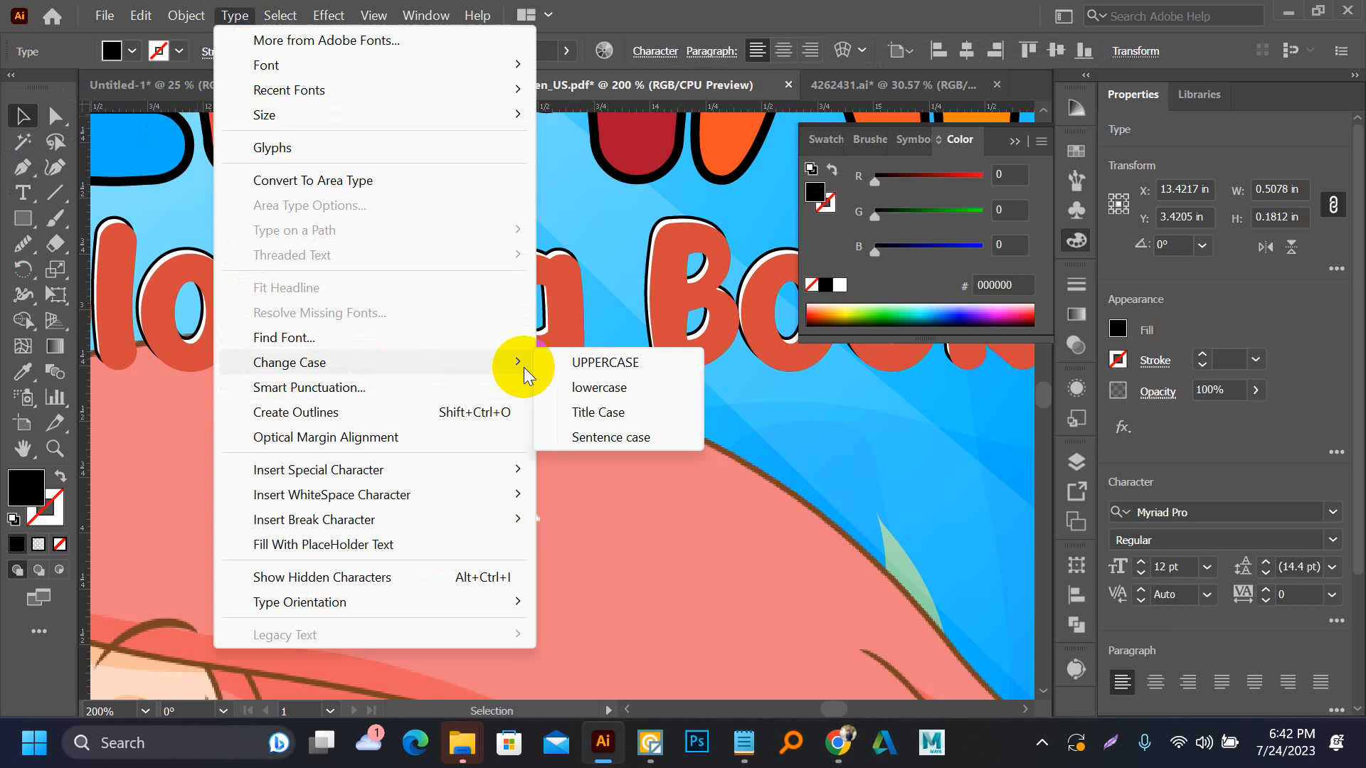
click(551, 410)
drag(562, 411, 704, 489)
key(ctrl+minus)
drag(605, 434, 701, 507)
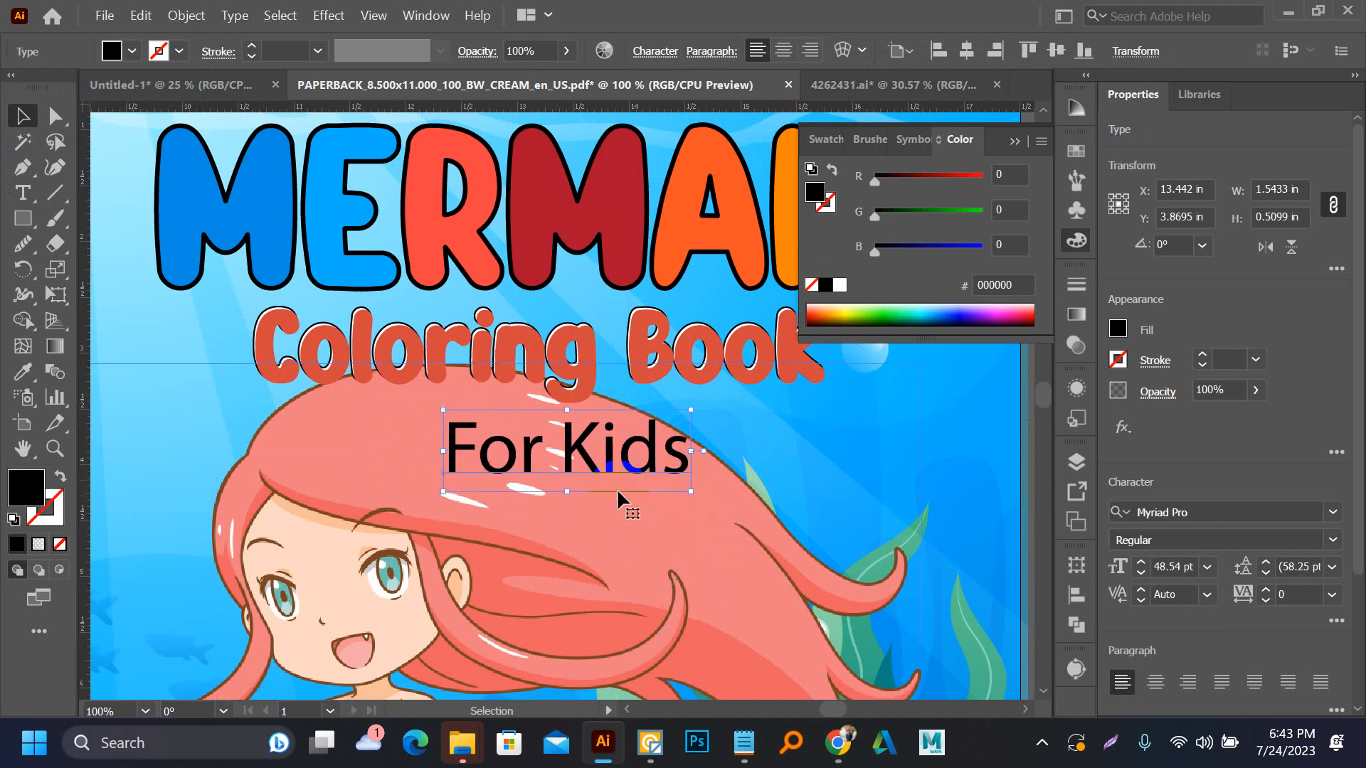
Apply the Squishy Blue type style from the black Coloring Book copy beside the artboard to "For Kids" with the Eyedropper
key(ctrl+minus)
key(ctrl+minus)
key(ctrl+minus)
key(i)
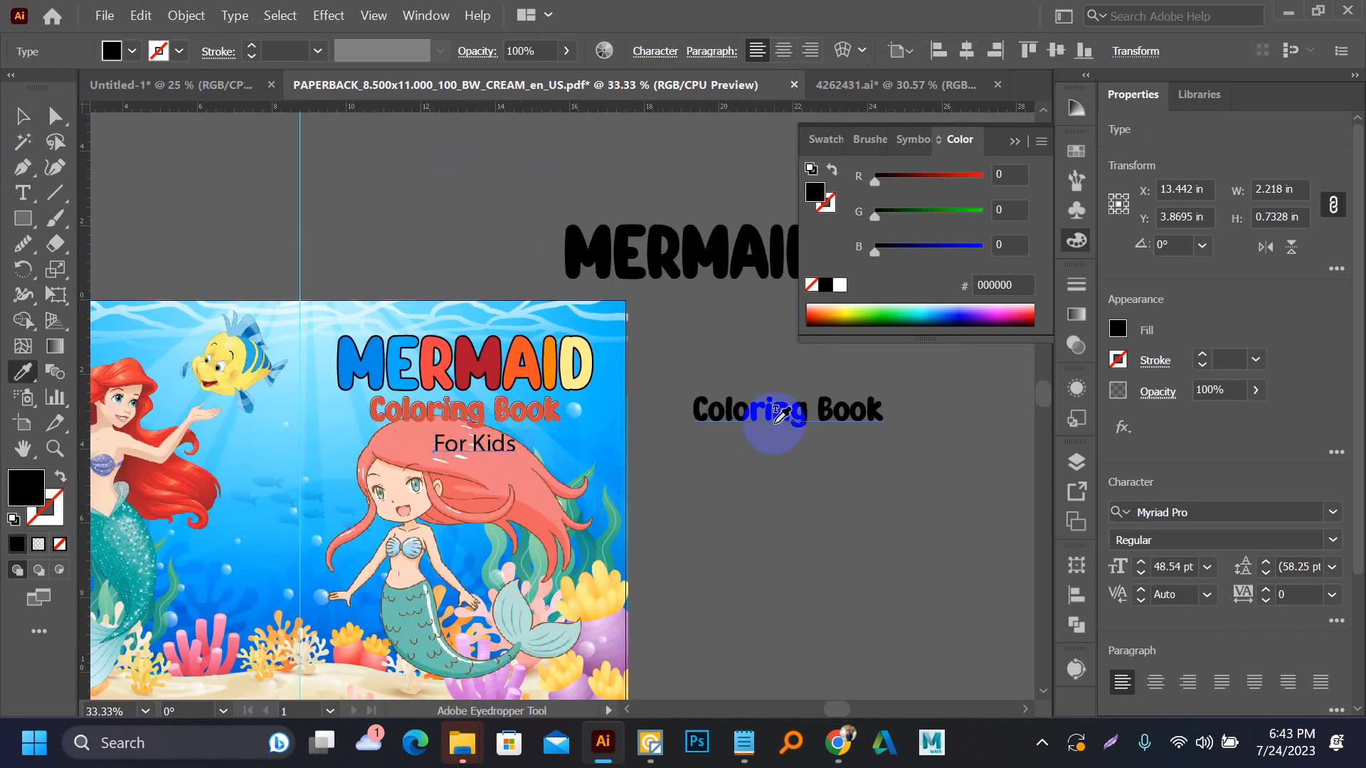
click(777, 410)
key(v)
Scale the "For Kids" text down proportionally to about 49 pt
scroll(464, 433, up, 4)
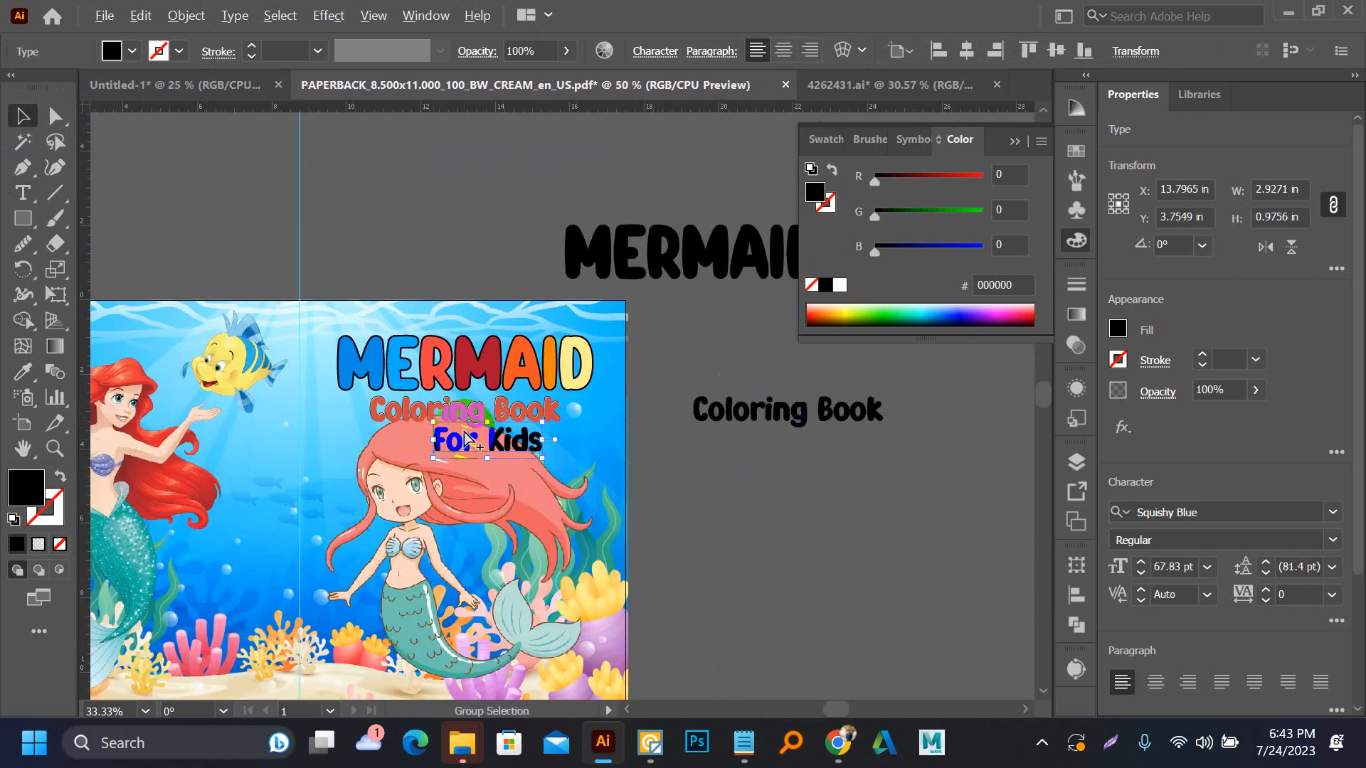
drag(774, 452, 705, 469)
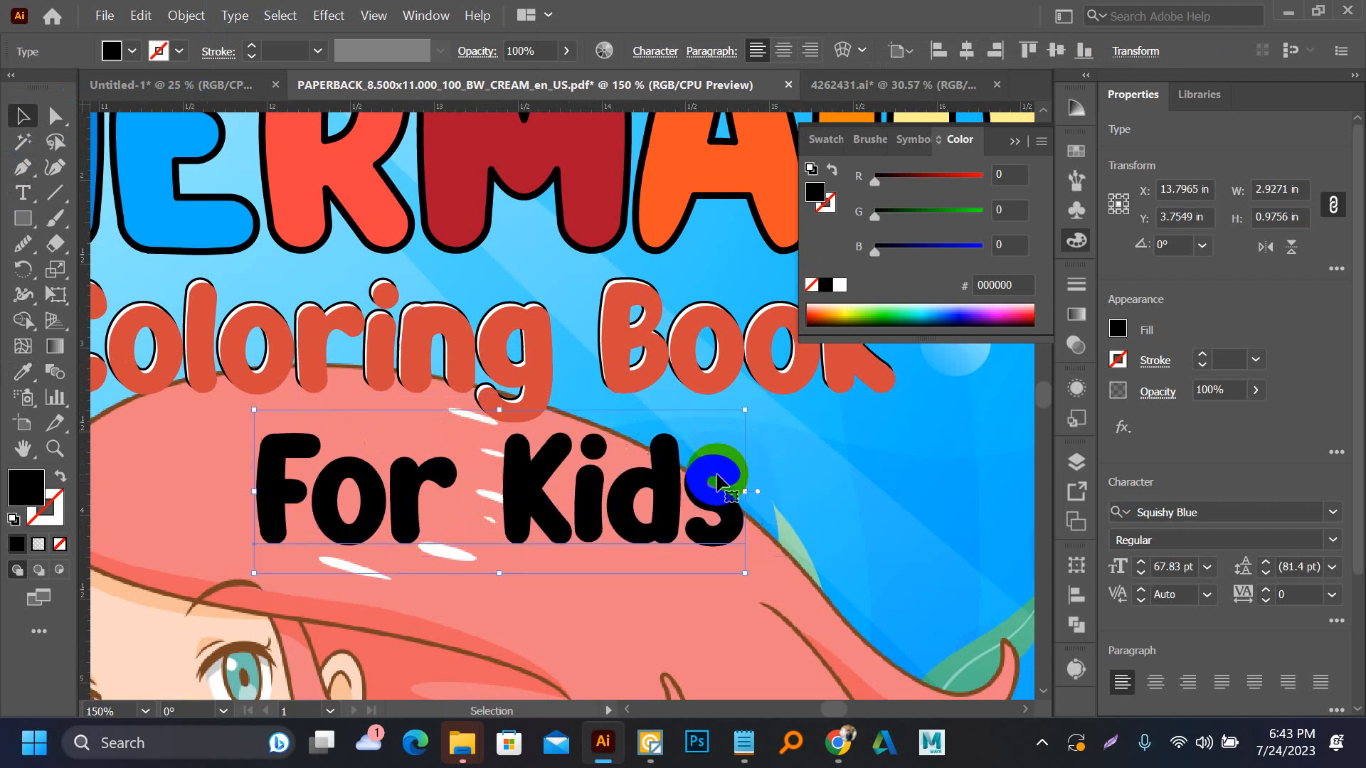
drag(745, 410, 676, 432)
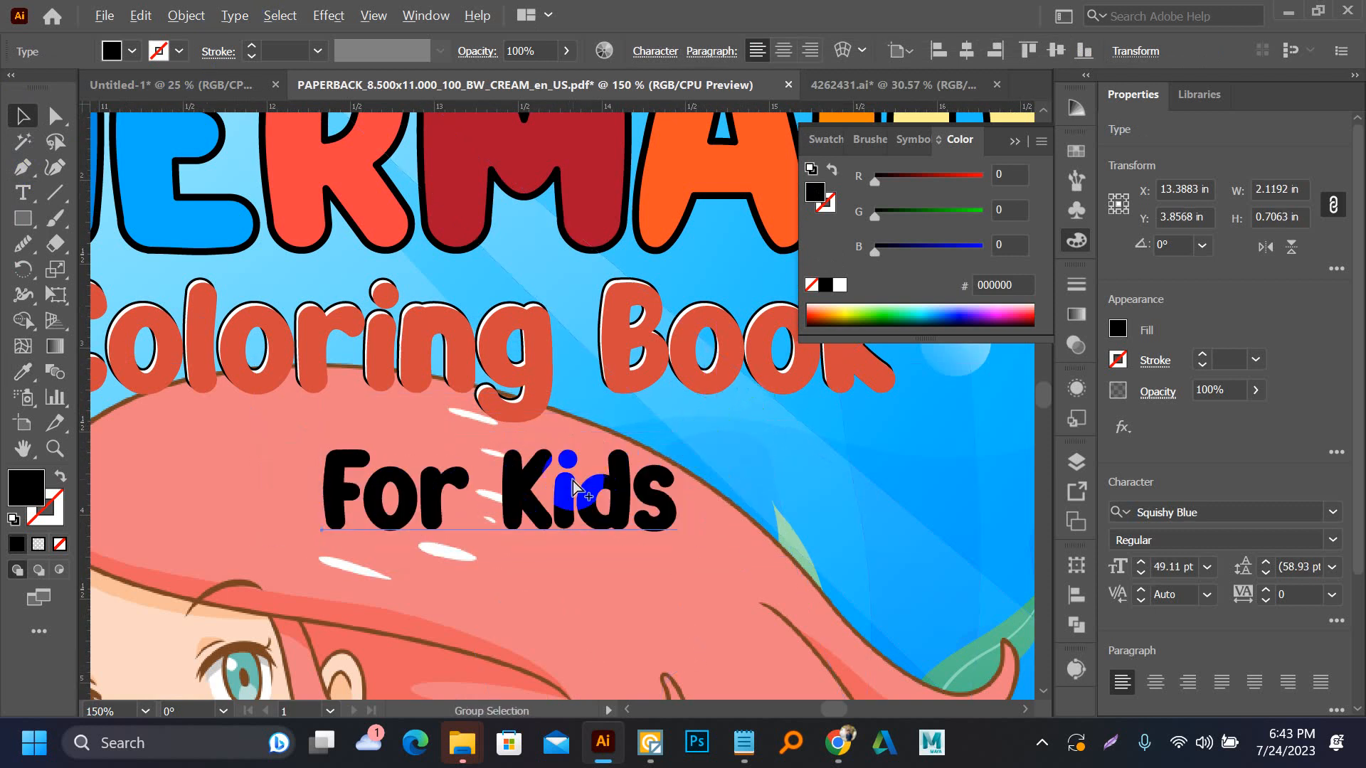
Move "For Kids" onto the blue background below the end of the Coloring Book subtitle, near the cover's right edge
scroll(573, 481, down, 3)
drag(575, 501, 794, 498)
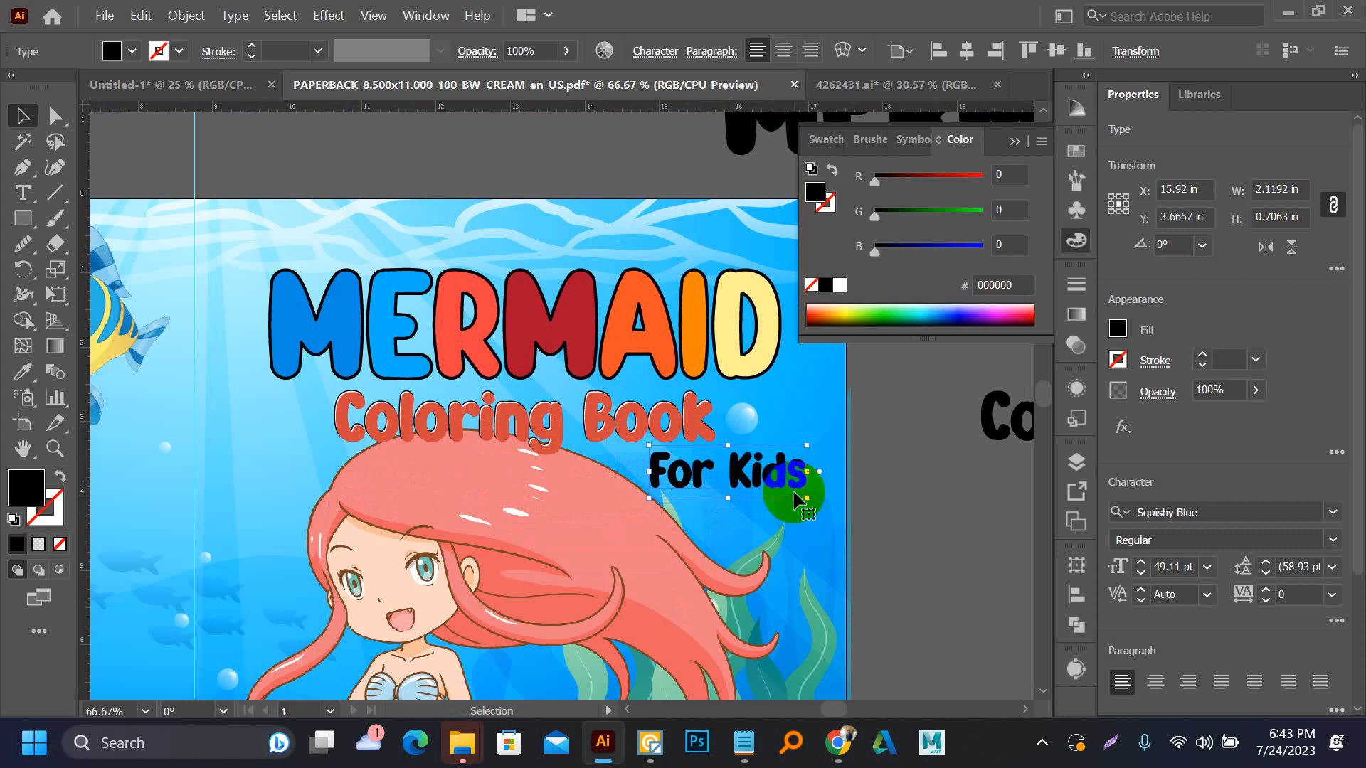
click(910, 508)
scroll(642, 398, right, 2)
scroll(560, 383, up, 4)
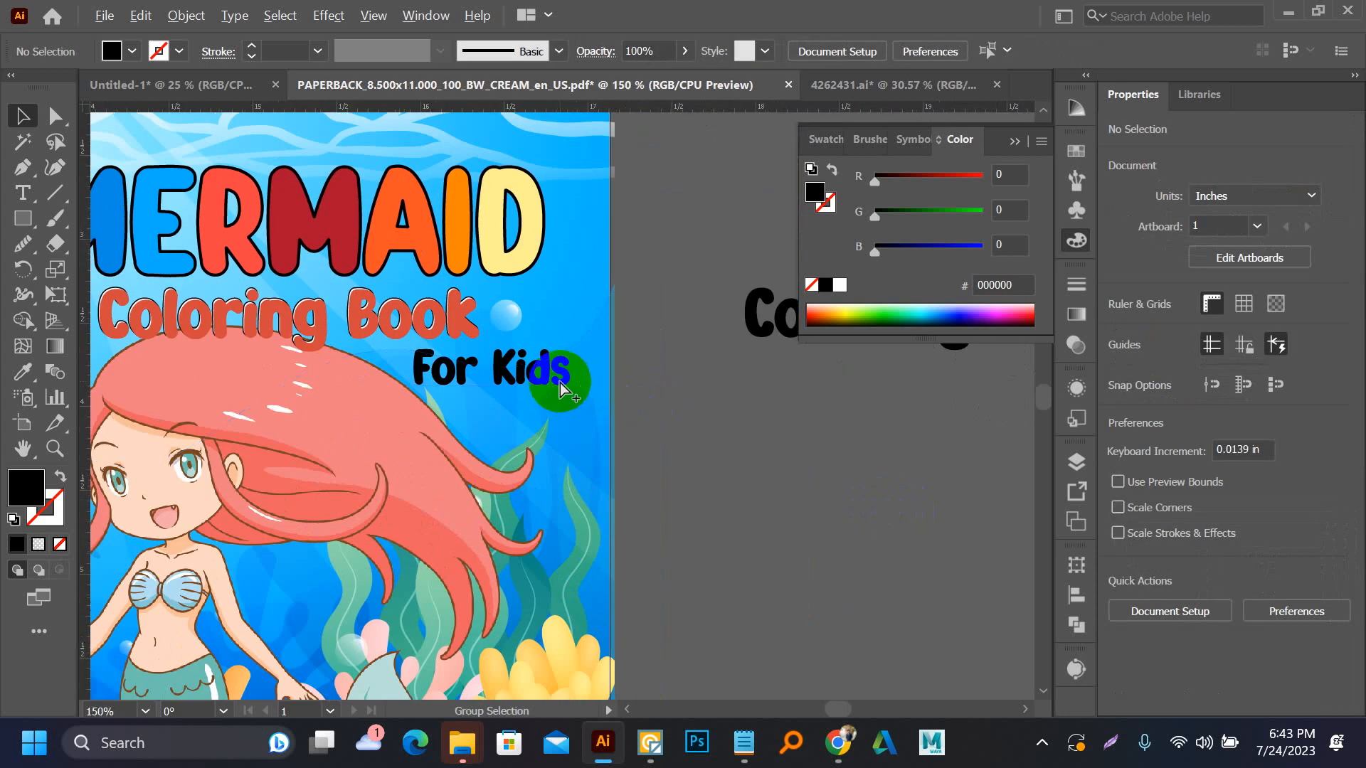
drag(529, 367, 528, 374)
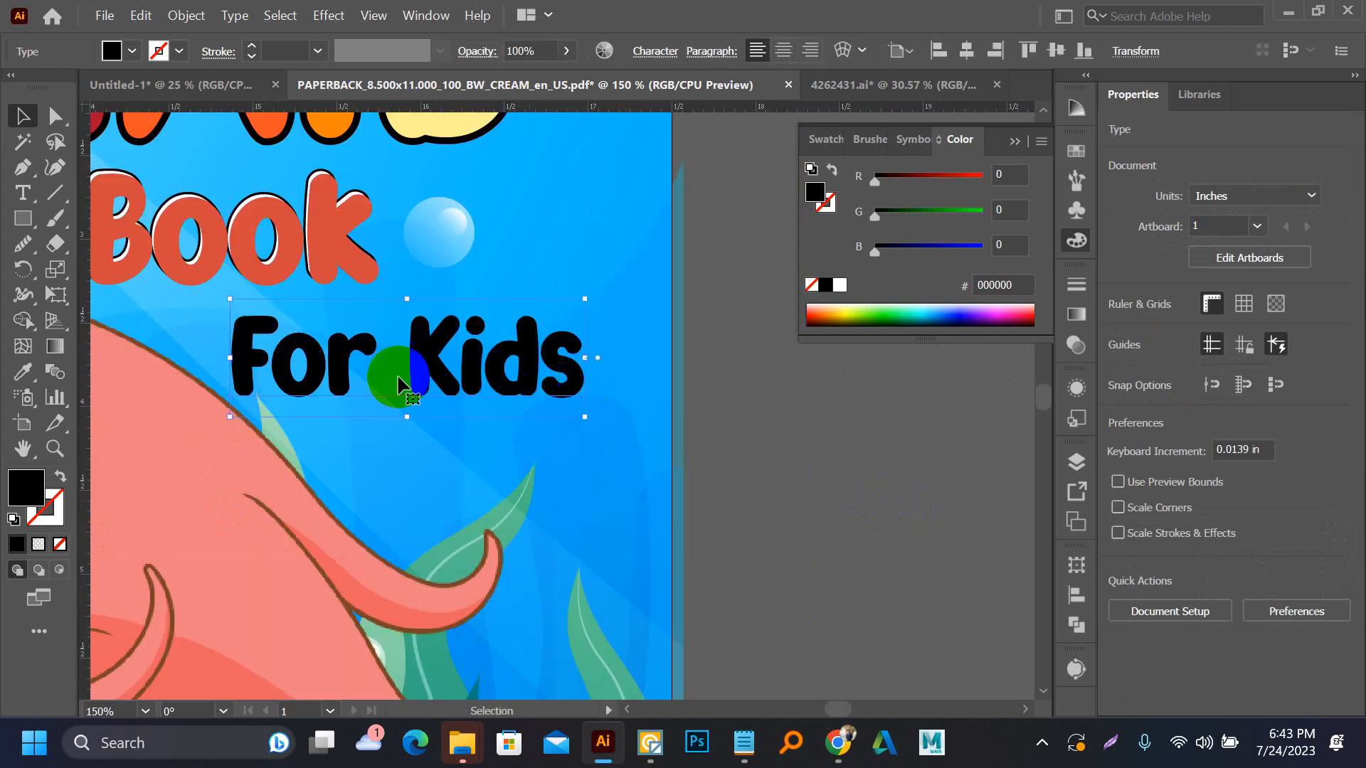
Duplicate "For Kids" onto the empty canvas beside the artboard and convert the text on the cover to outlines
scroll(342, 370, down, 1)
drag(338, 369, 741, 448)
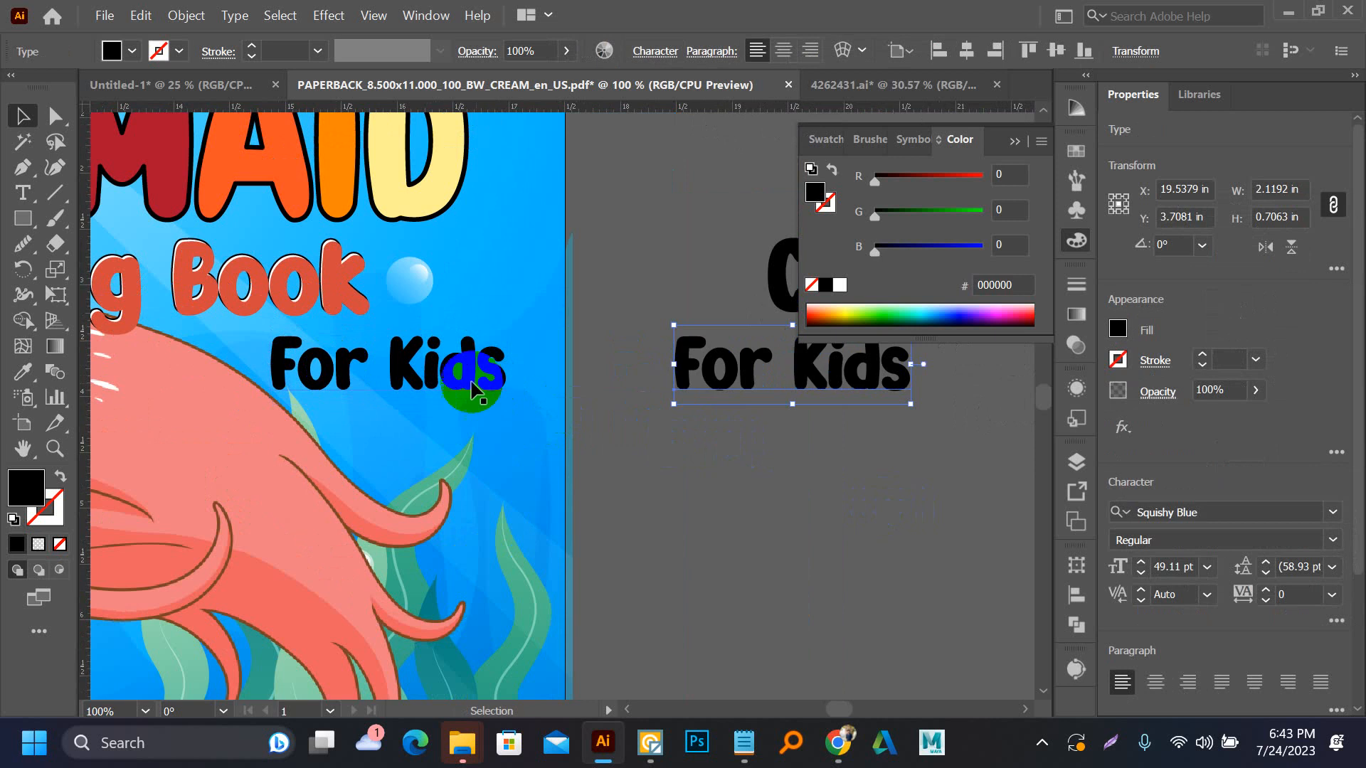
click(451, 374)
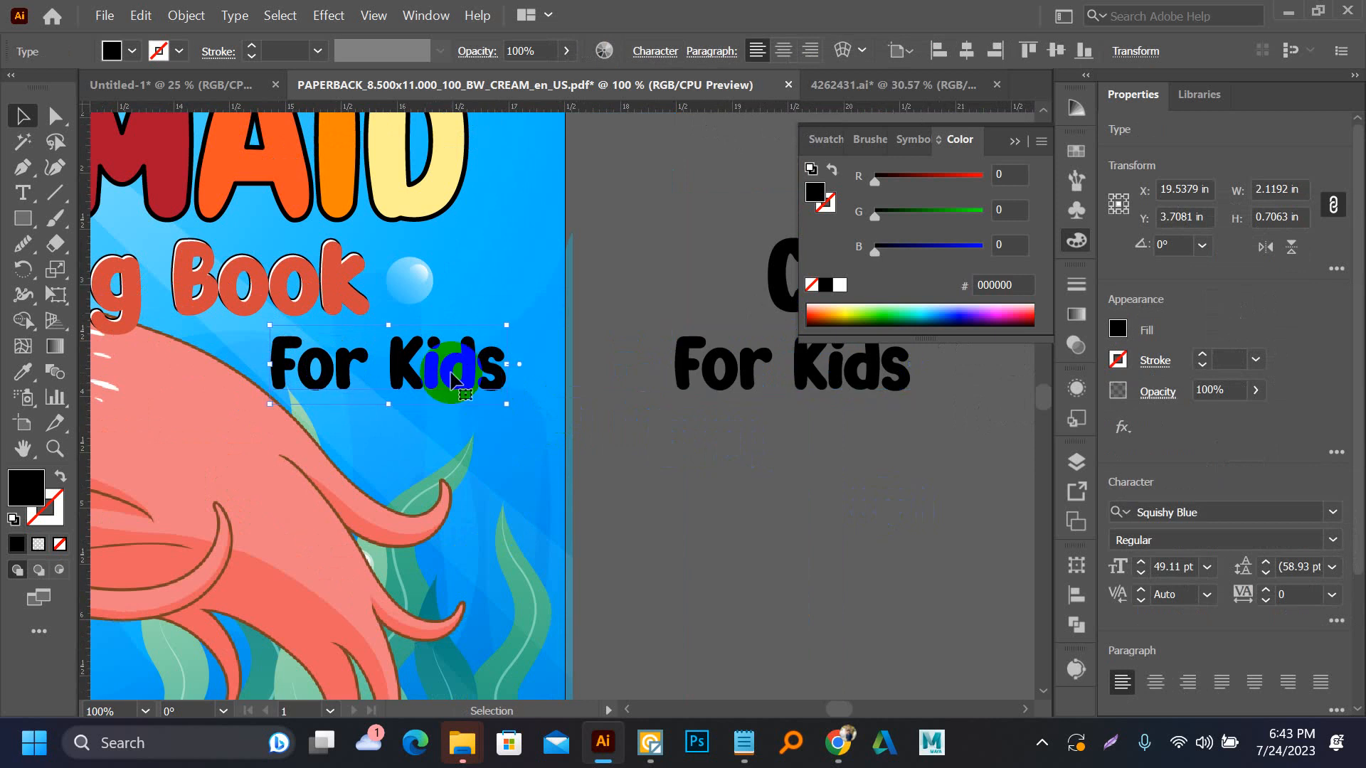
click(155, 141)
Offset the outlined "For Kids" paths by 0.125 in with round joins
click(186, 15)
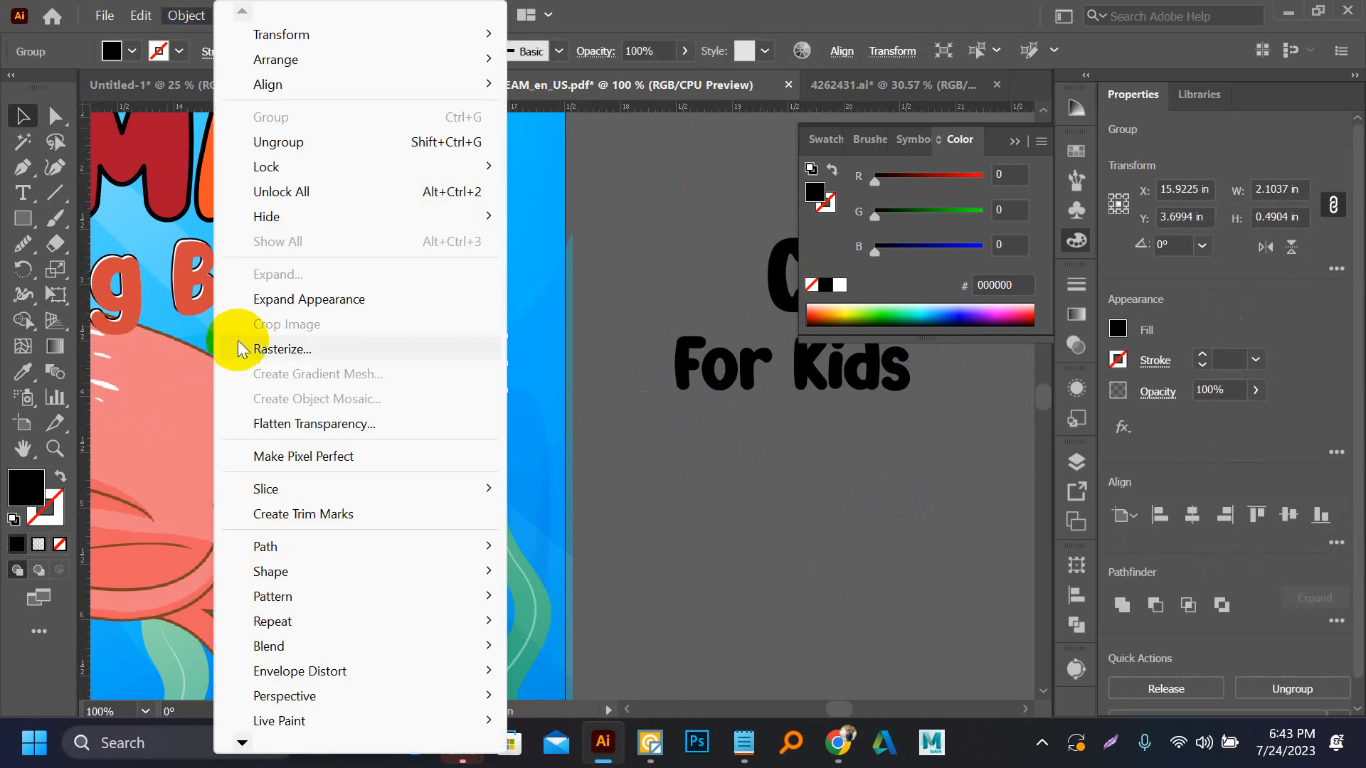
mouse_move(320, 547)
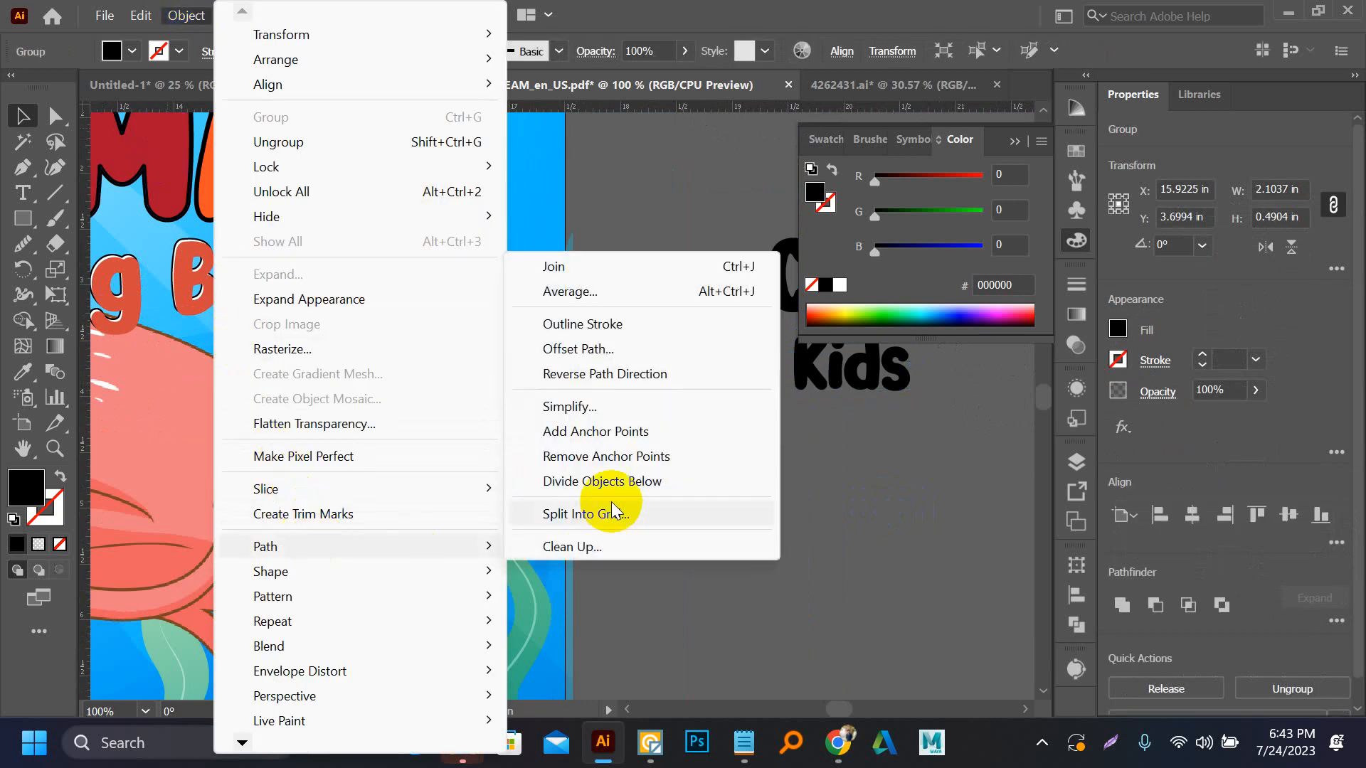
click(569, 348)
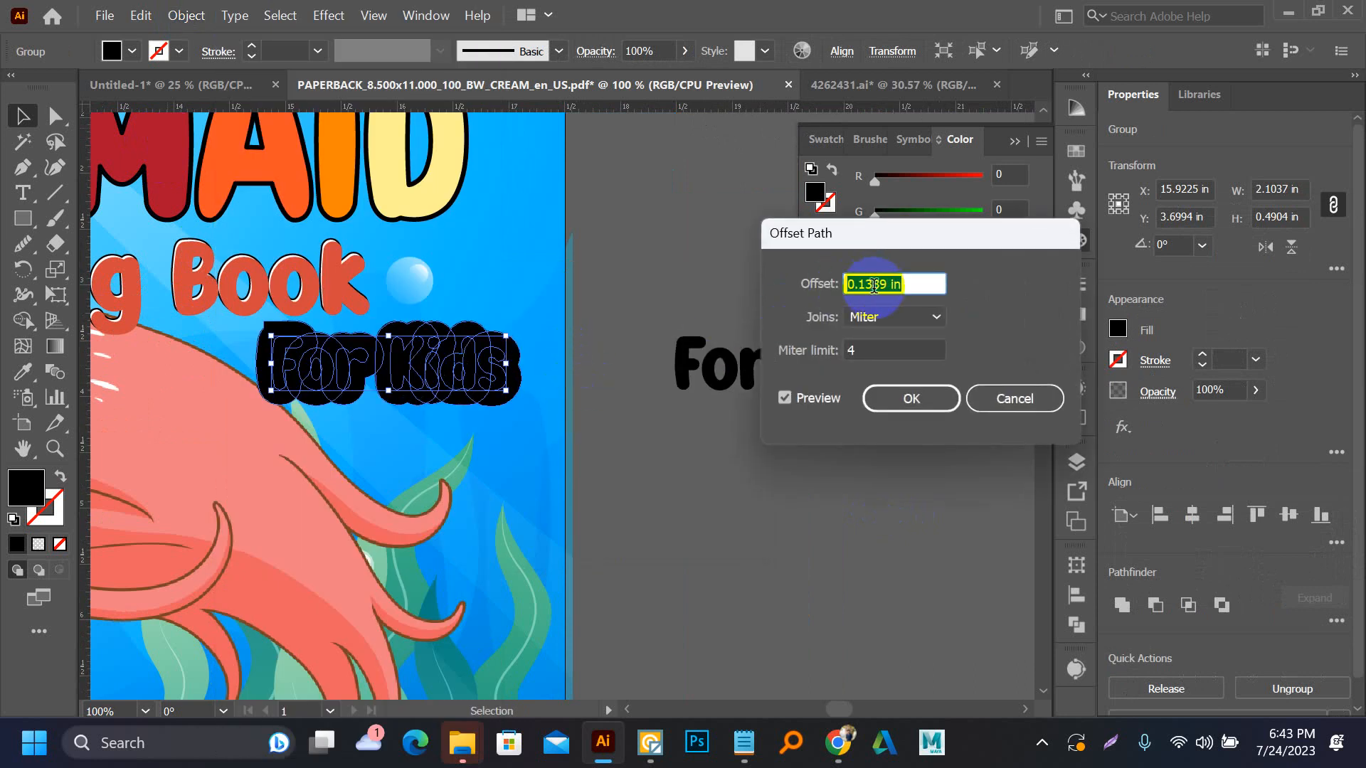
text(00.125)
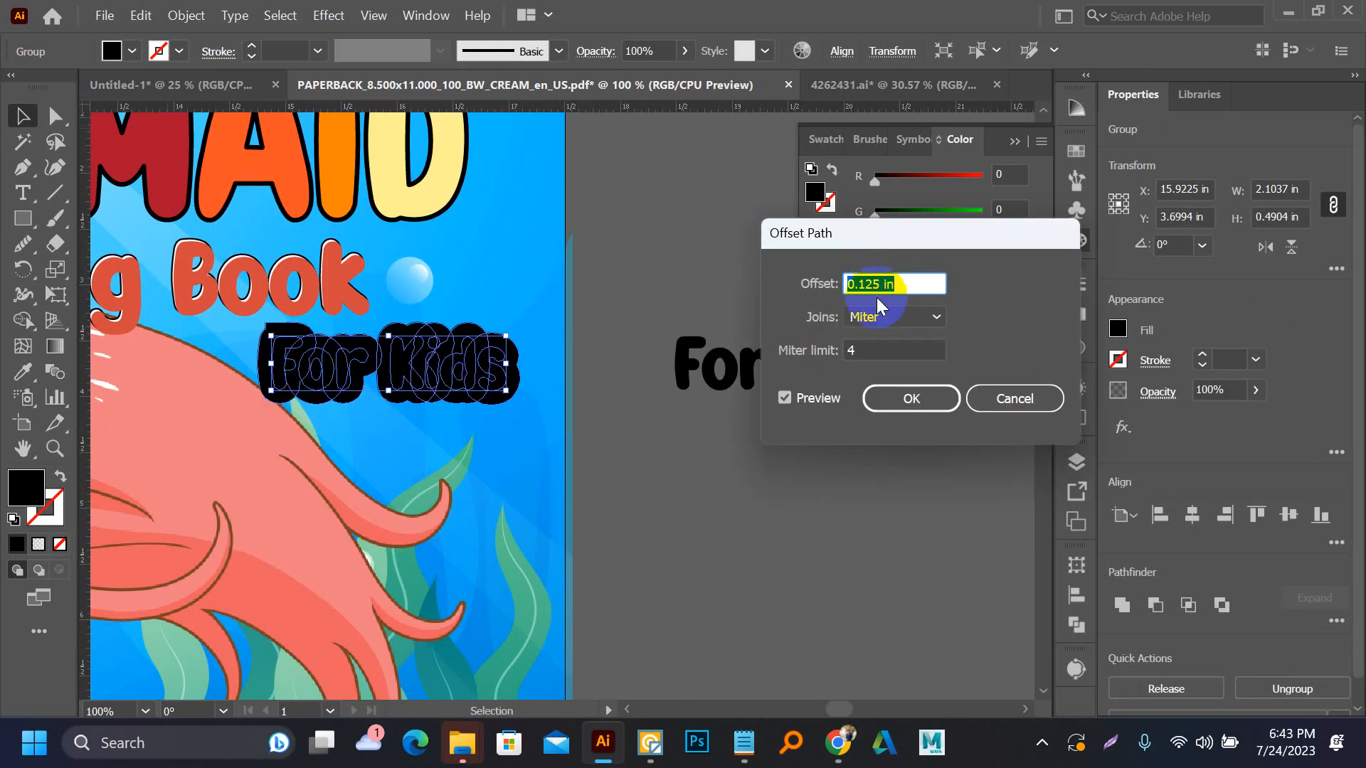
click(870, 326)
click(877, 359)
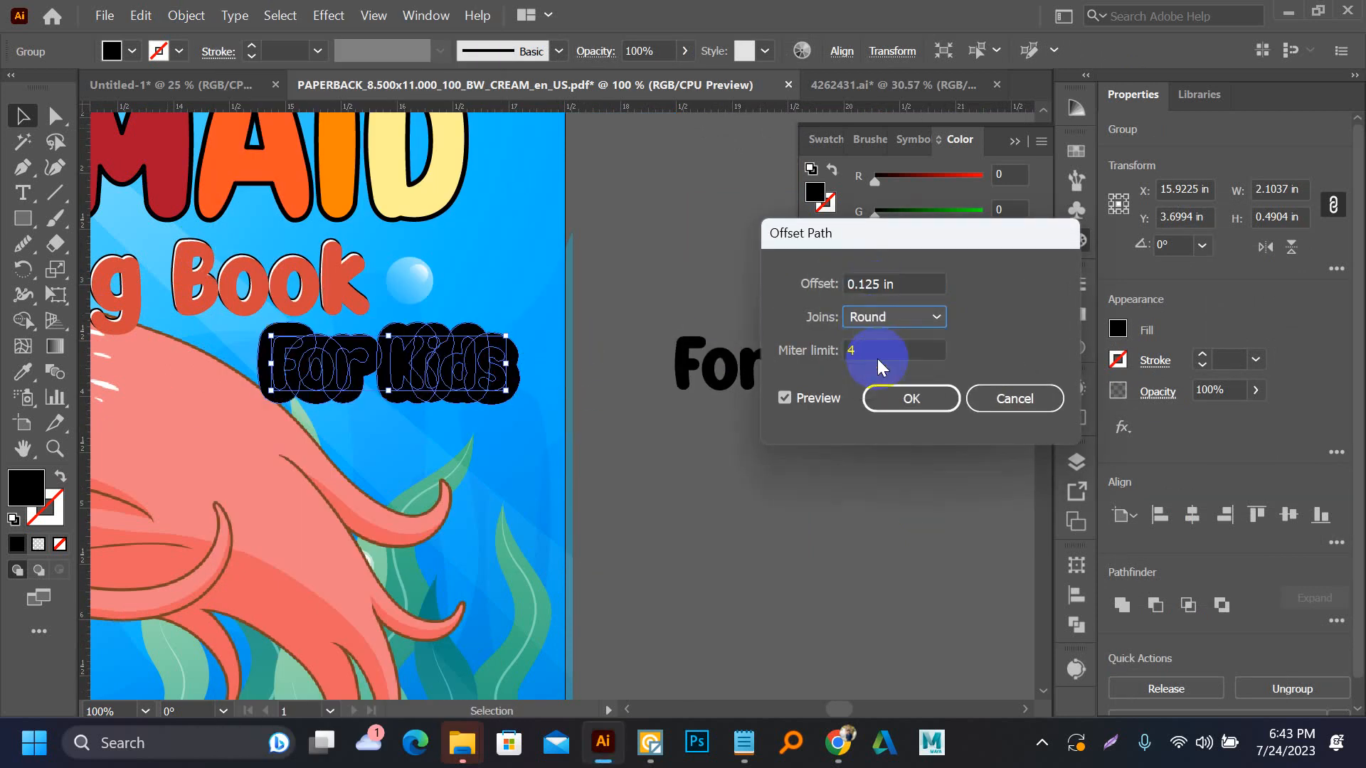
click(891, 397)
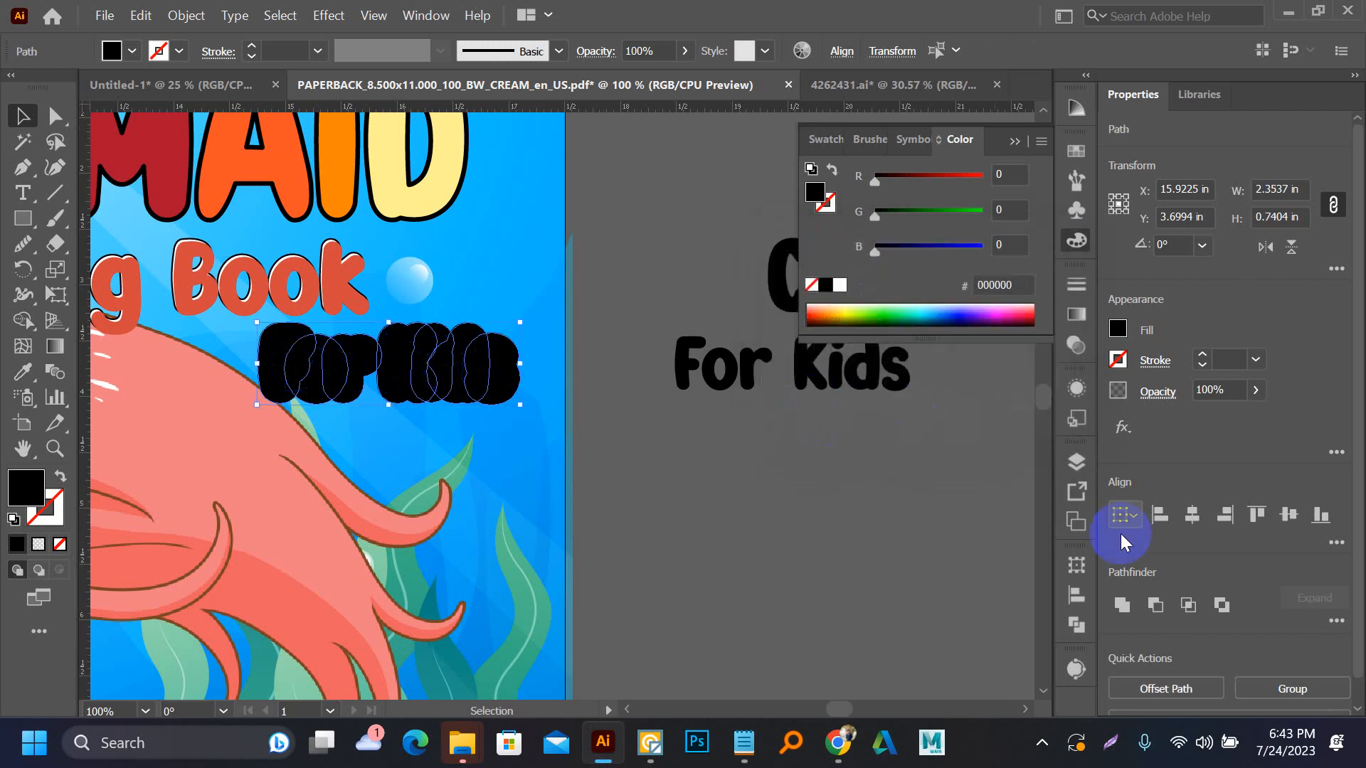
Unite the offset shapes around "For Kids" into one backing shape and fill it white
click(1121, 606)
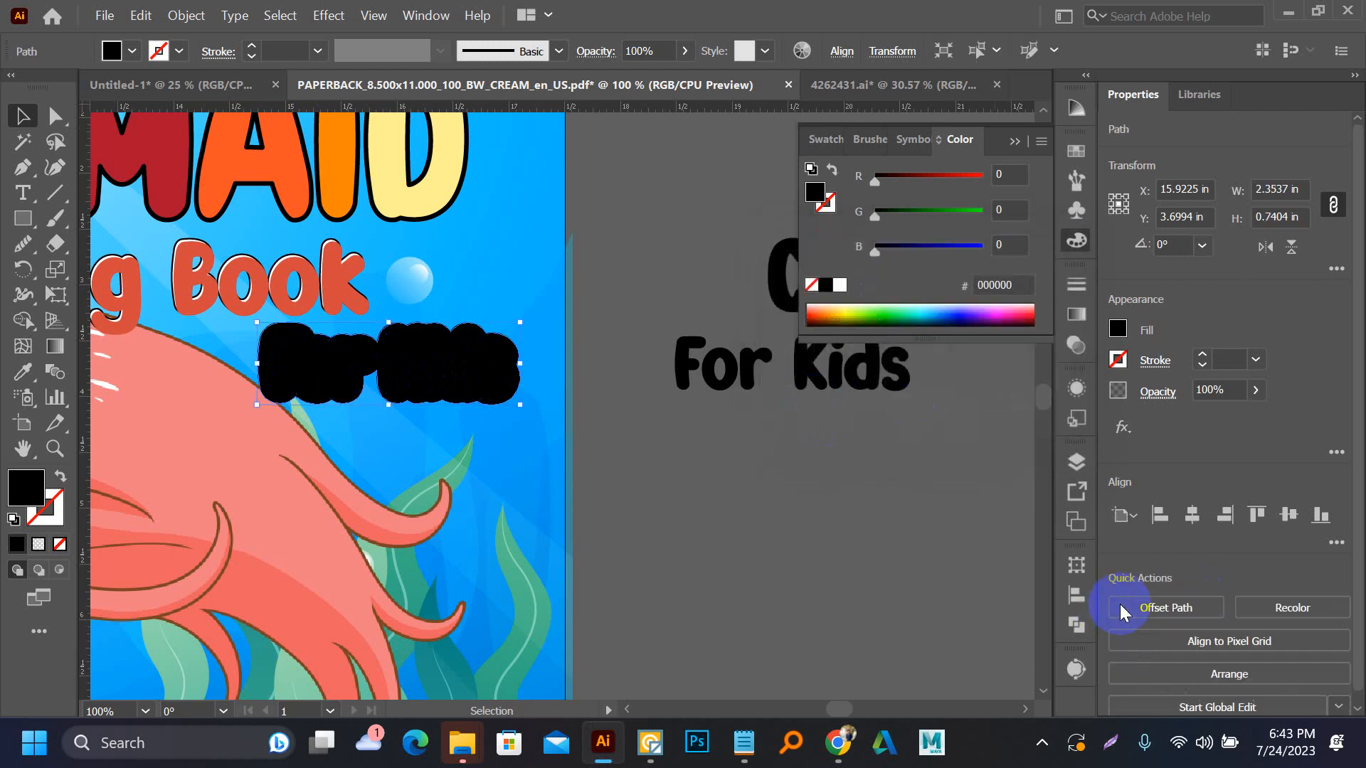
click(840, 284)
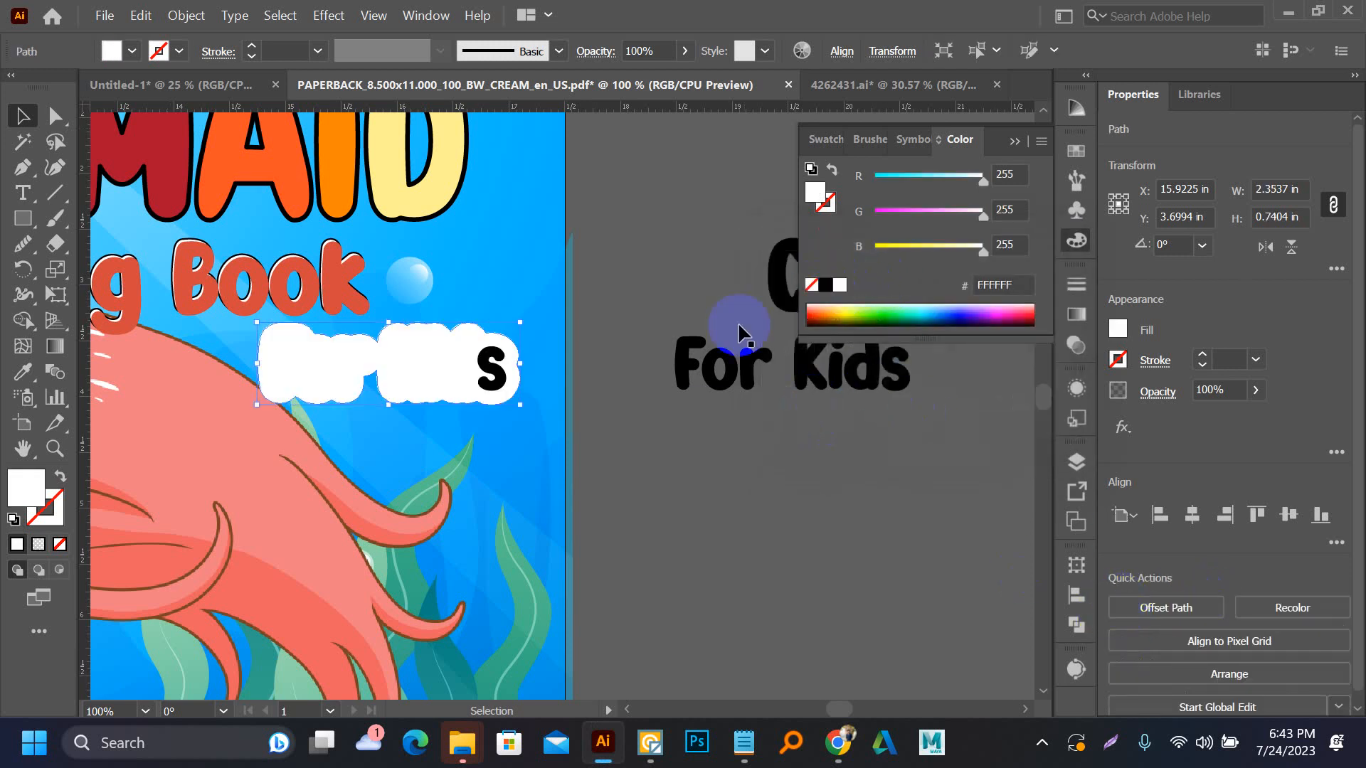
key(a)
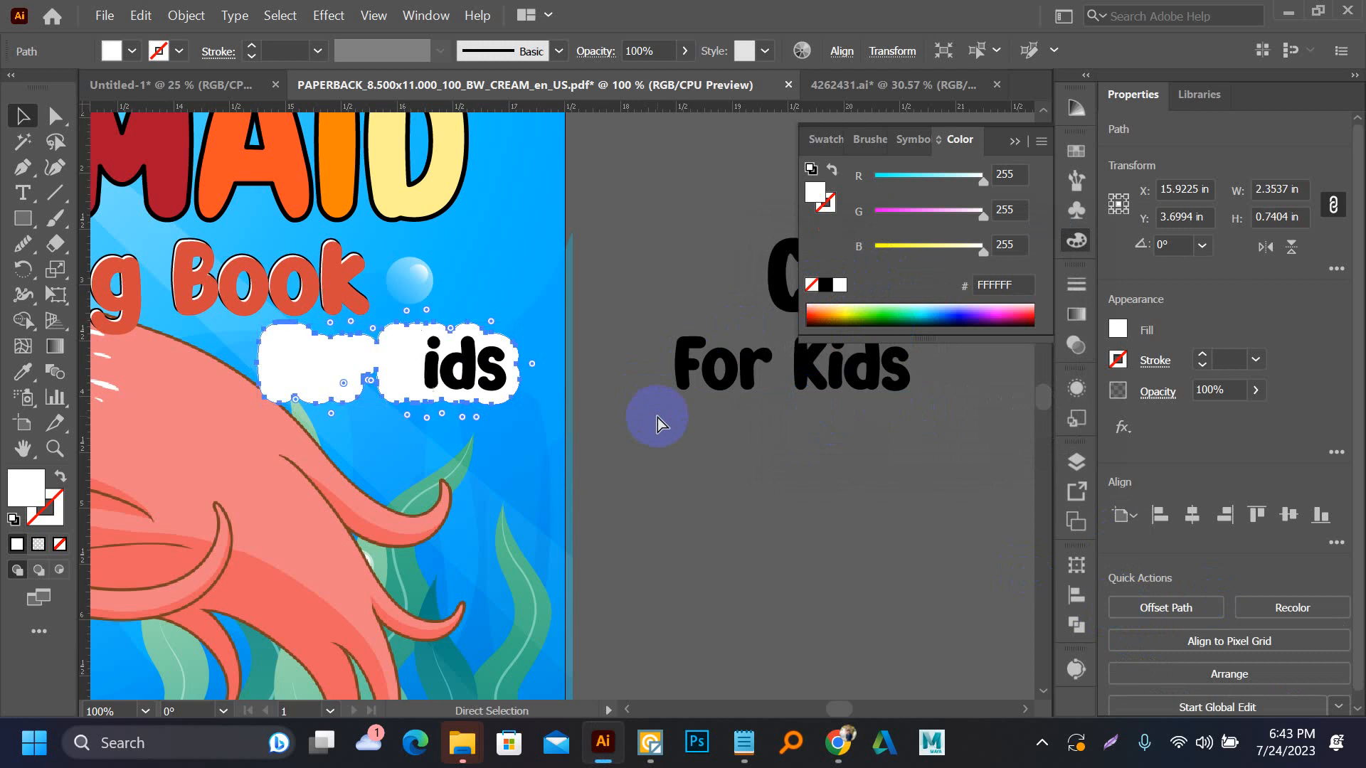
key(v)
click(656, 412)
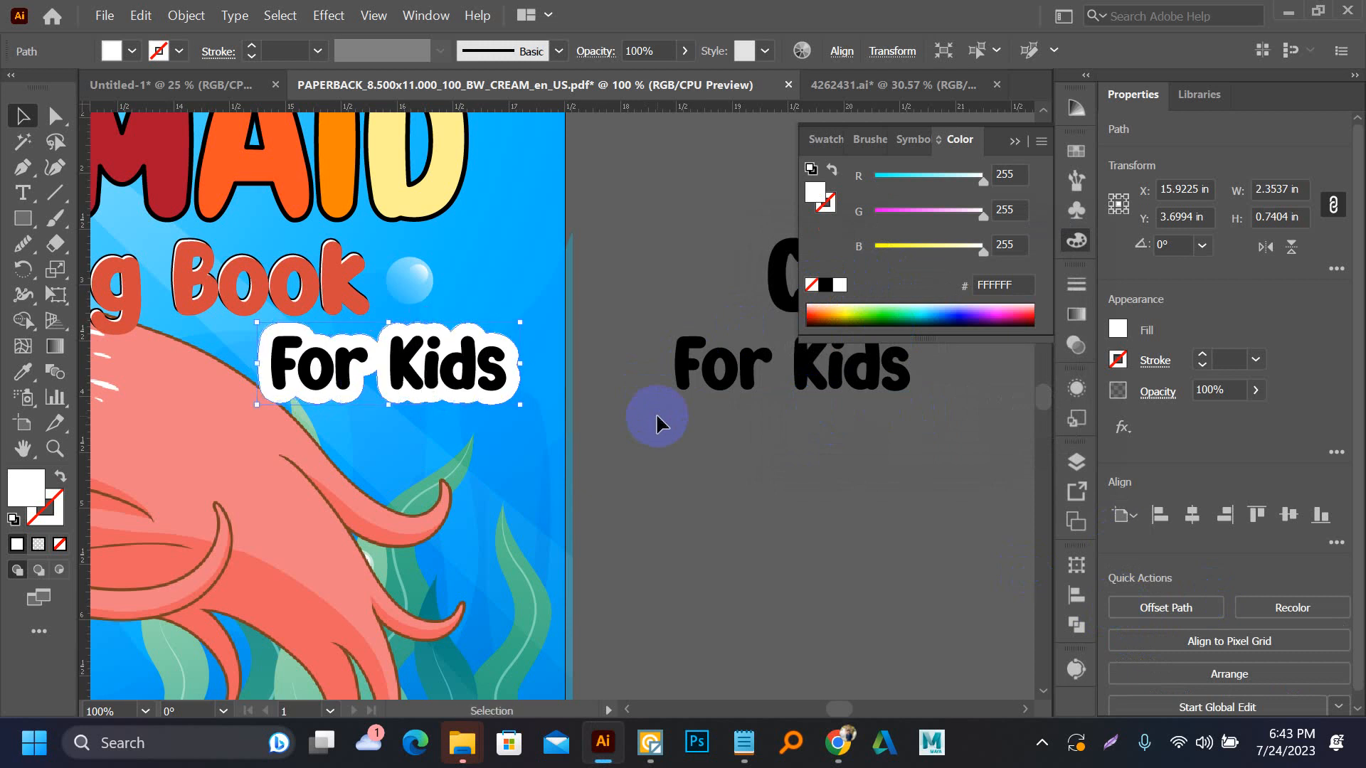
Give the white backing shape behind "For Kids" a 1 pt black stroke
key(a)
click(519, 403)
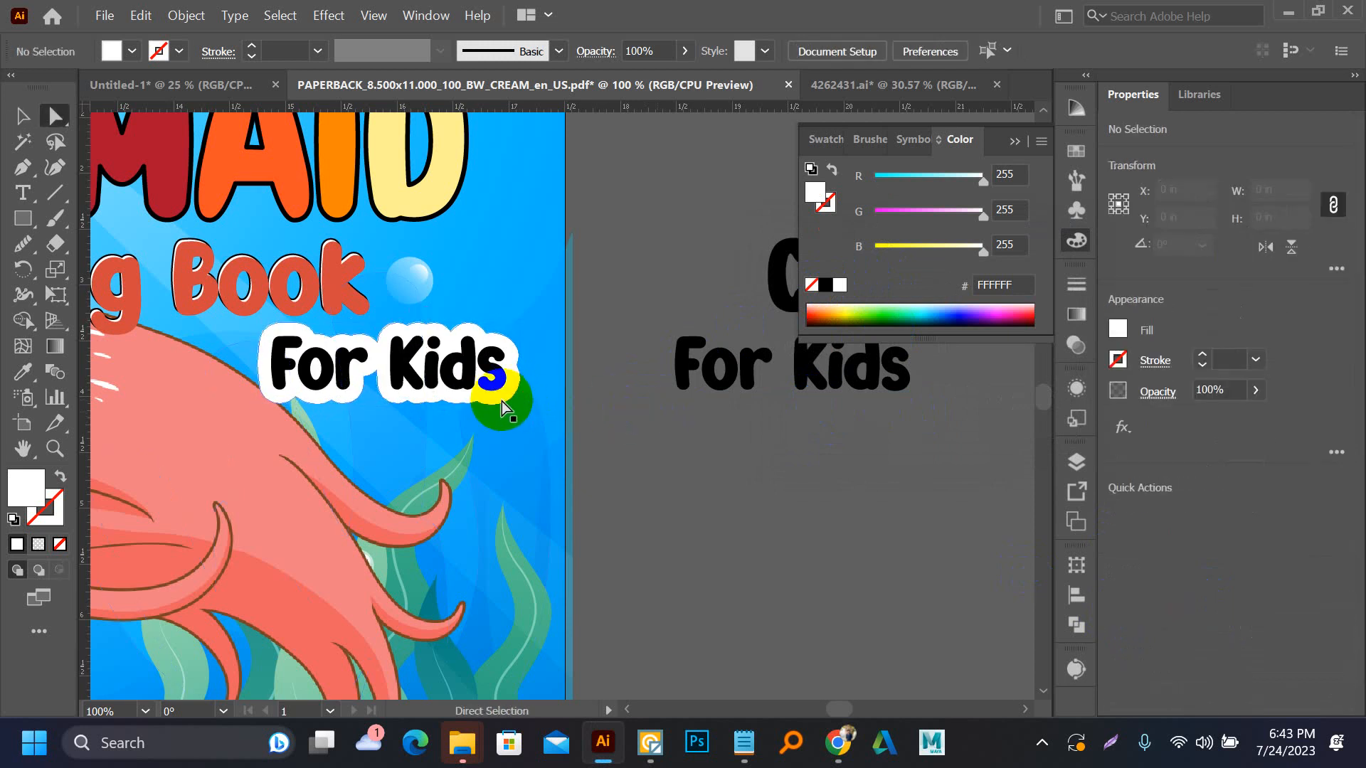
click(517, 375)
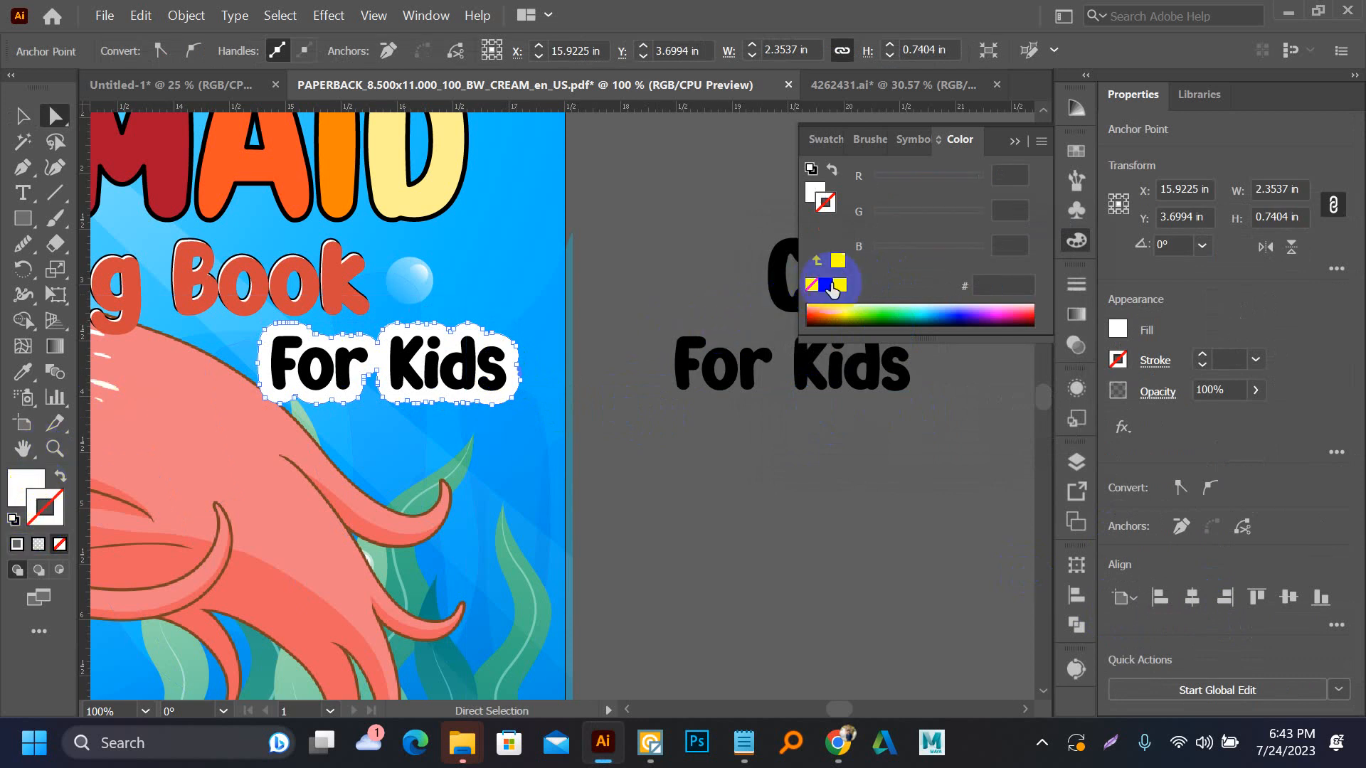
click(825, 286)
click(613, 288)
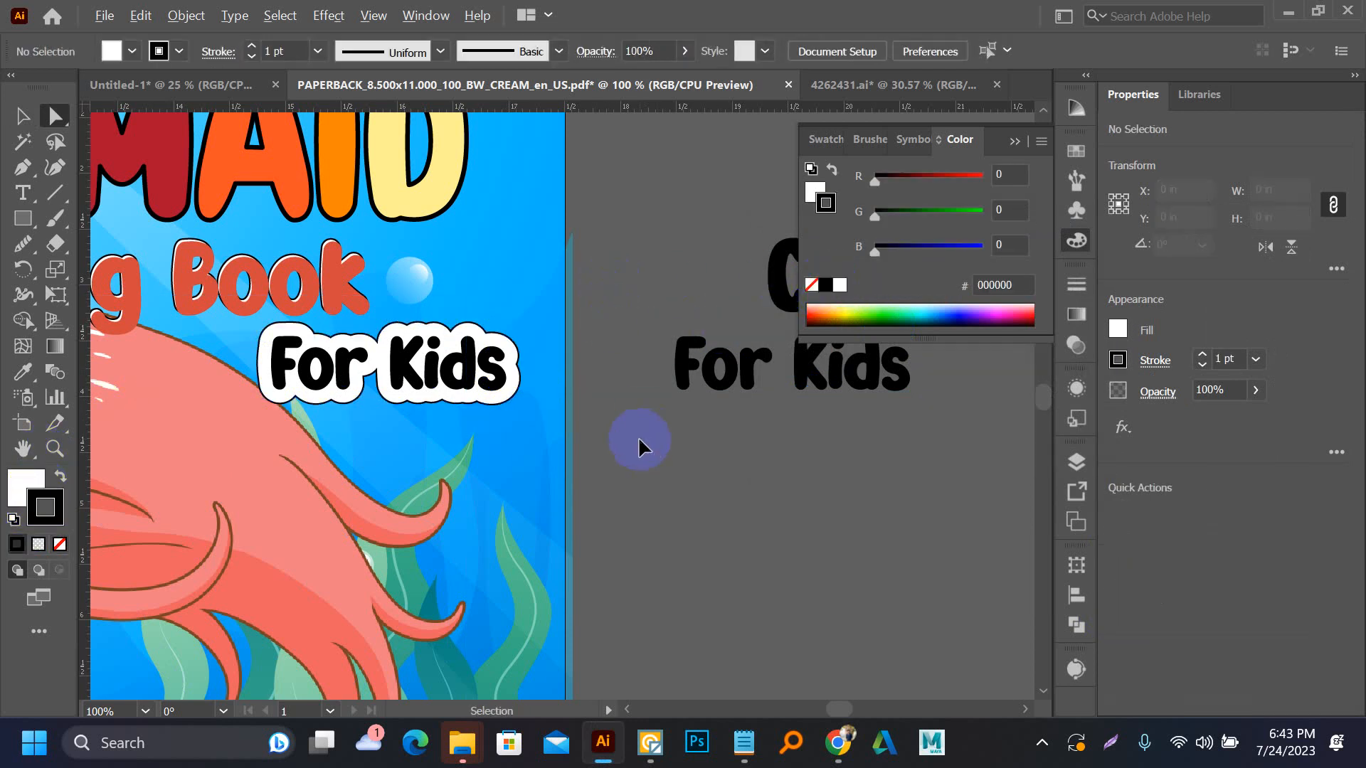
Give the white backing shape behind "For Kids" the pale yellow fill and 3 pt black stroke of the title's letter D
scroll(638, 437, down, 3)
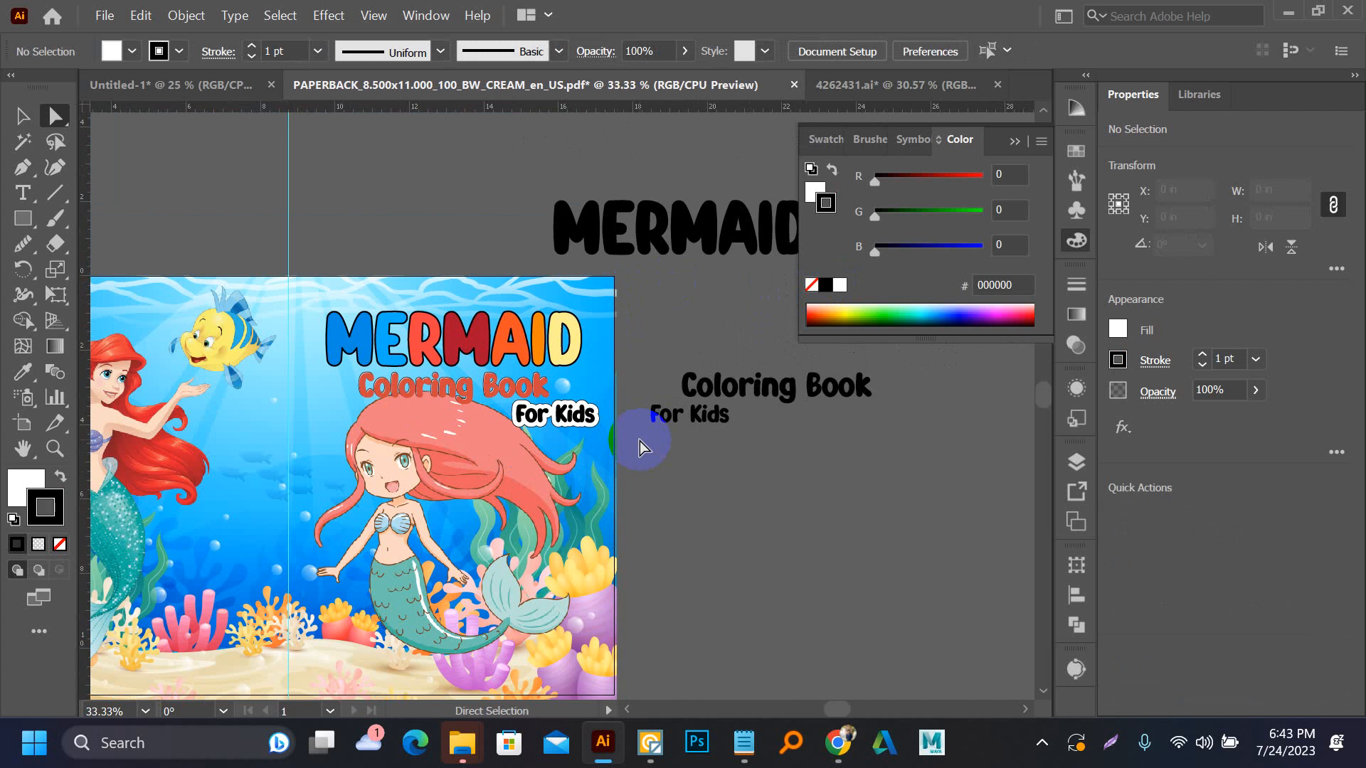
key(v)
scroll(577, 443, up, 3)
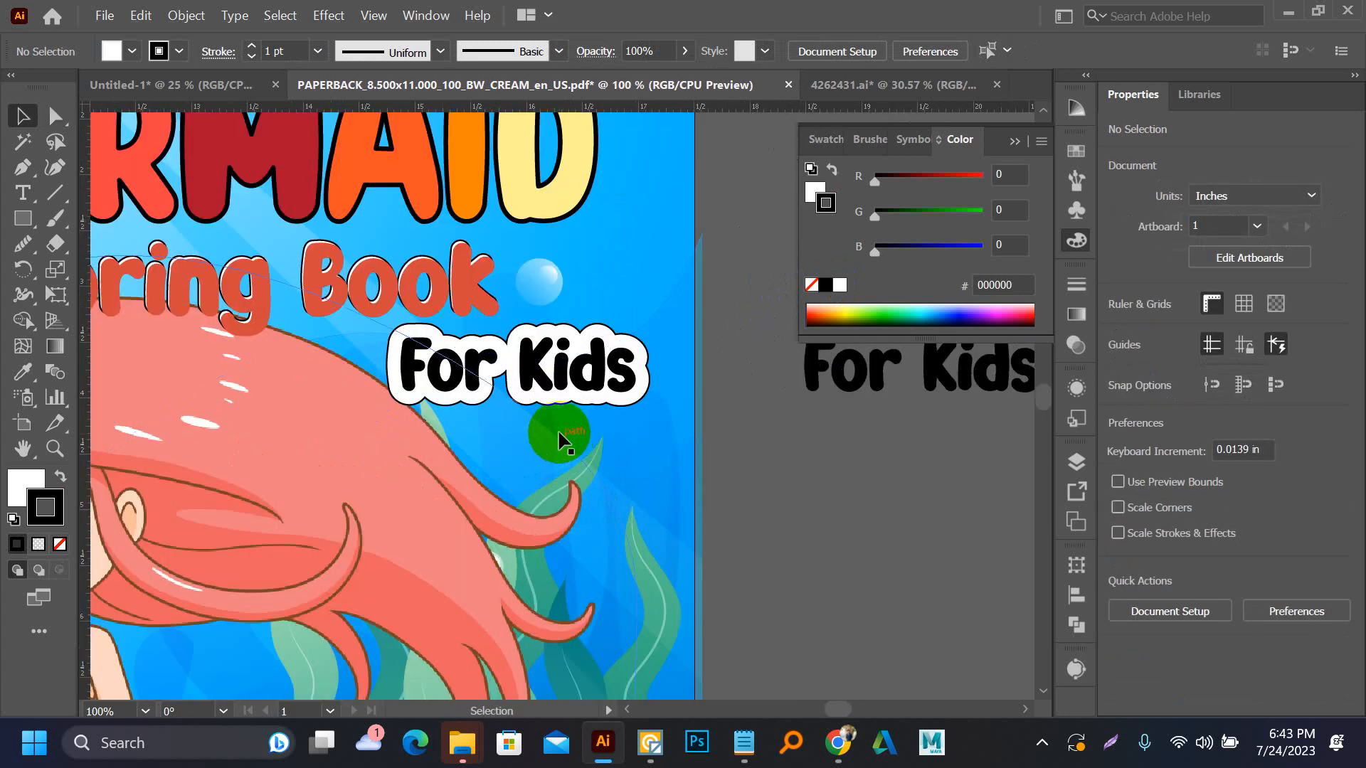
key(a)
click(647, 382)
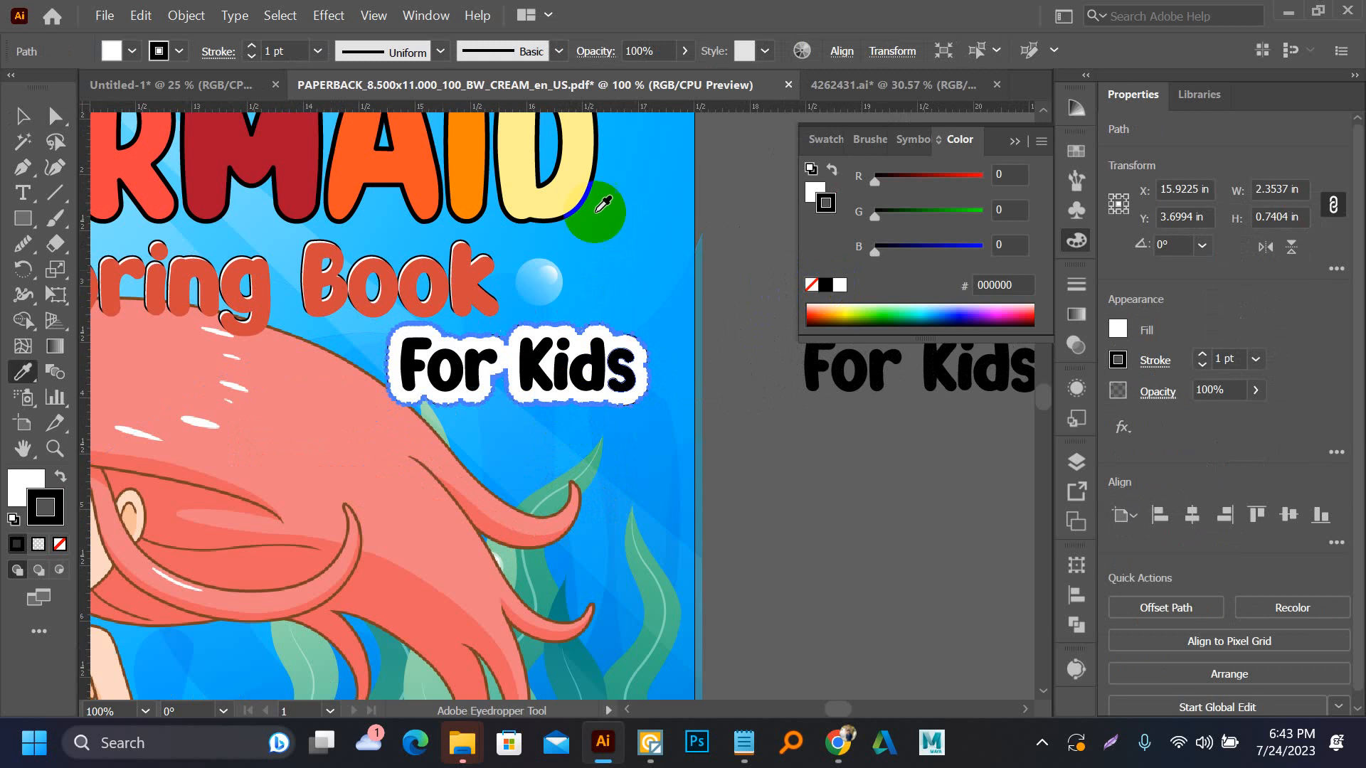
key(i)
click(585, 160)
key(a)
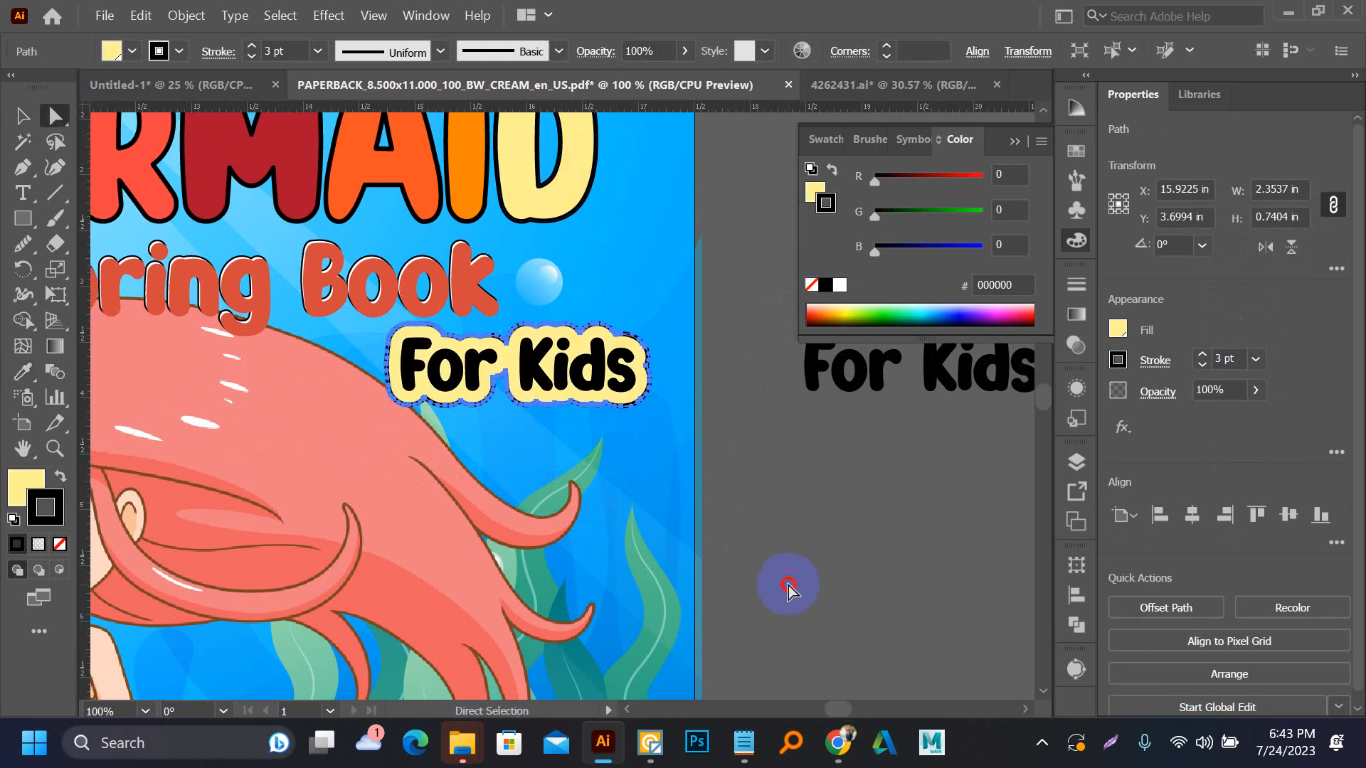
click(788, 579)
scroll(788, 572, down, 2)
scroll(610, 487, up, 2)
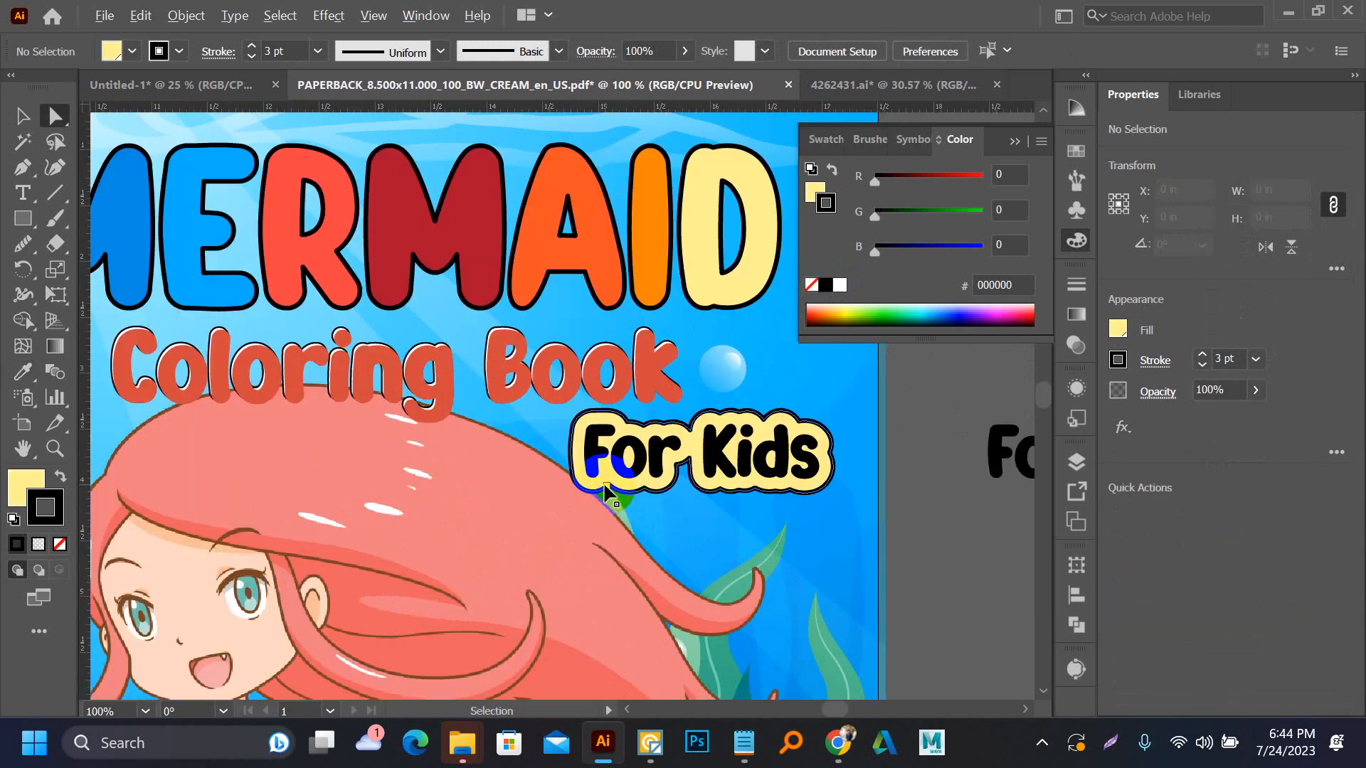
Ungroup the "For Kids" artwork on the cover so its letters can be selected separately from the backing shape
key(v)
drag(623, 484, 629, 485)
shift+click(643, 458)
key(ctrl+g)
right_click(645, 464)
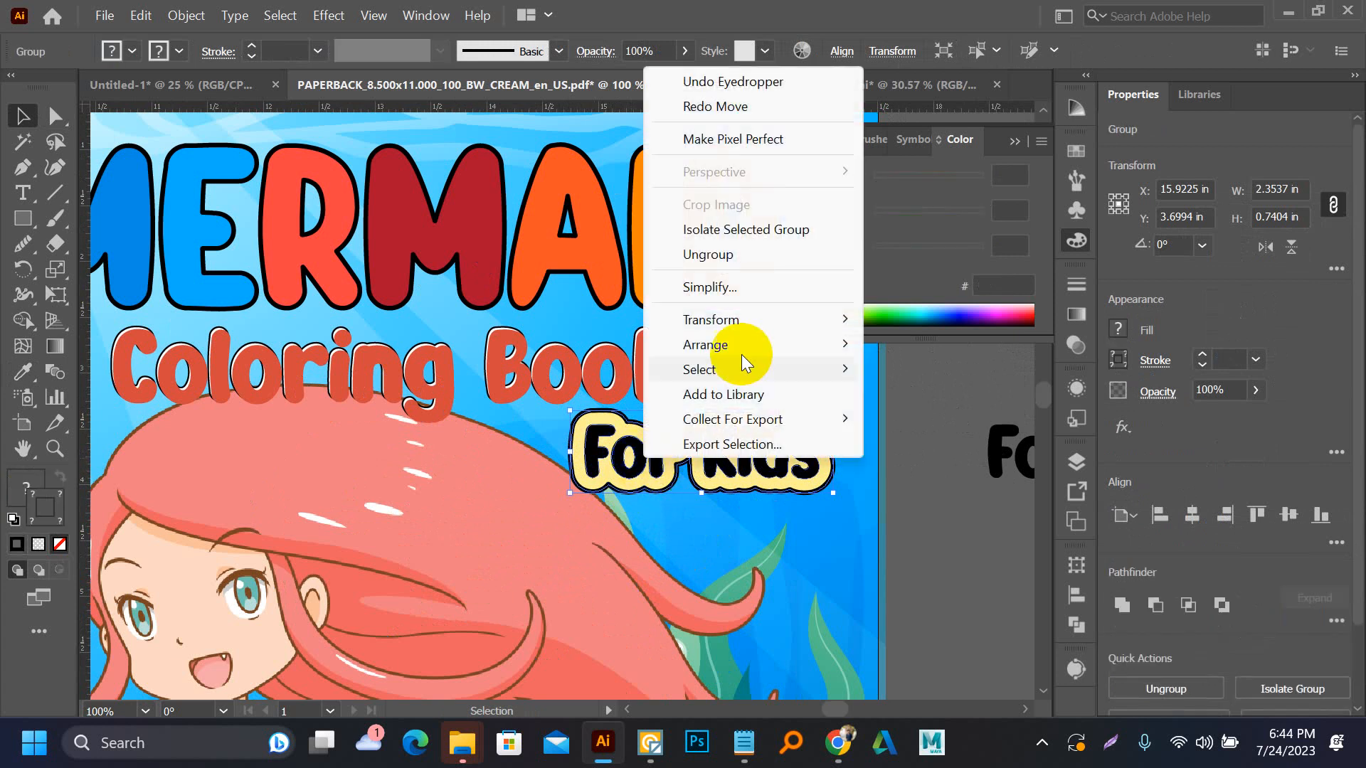
click(713, 254)
click(934, 449)
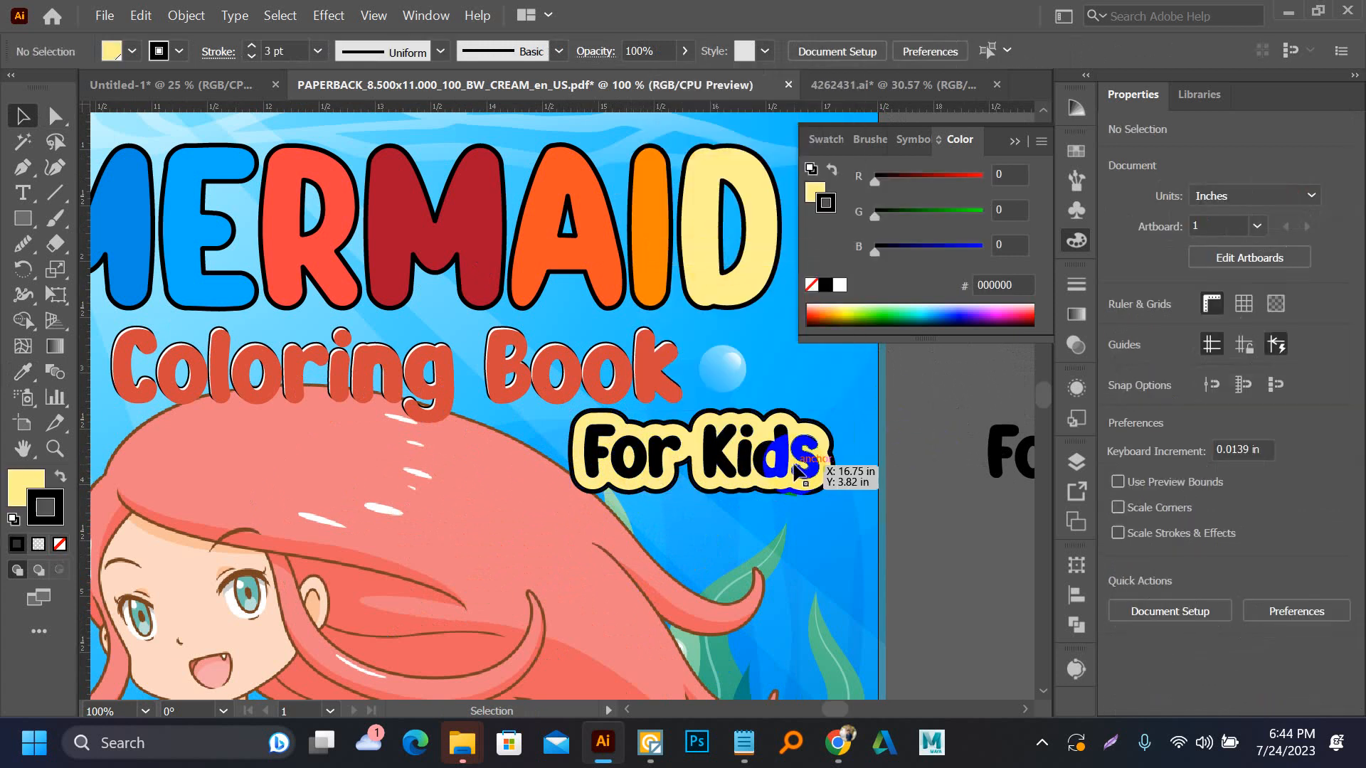
Select all the black "For Kids" letters without the yellow backing shape and group them
click(788, 464)
scroll(788, 464, up, 3)
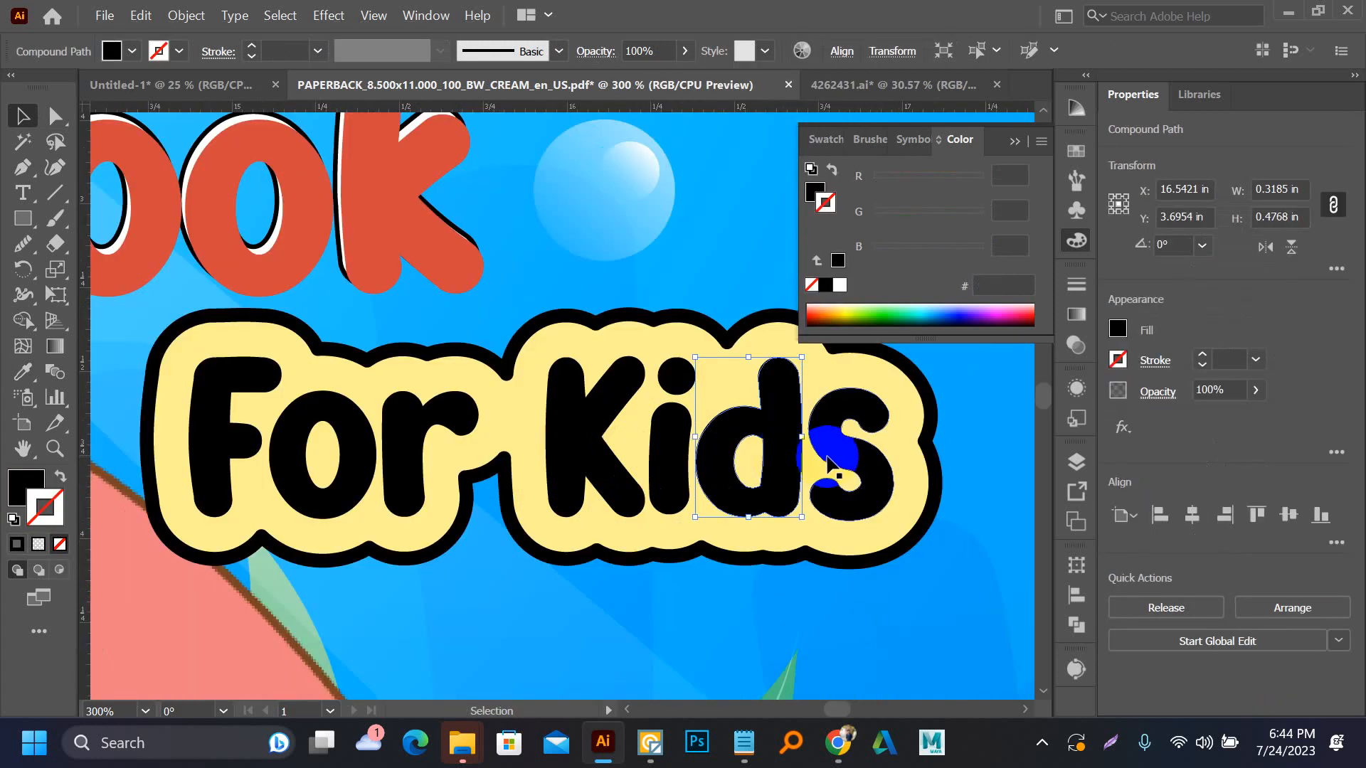
shift+click(839, 456)
shift+click(670, 437)
shift+click(594, 436)
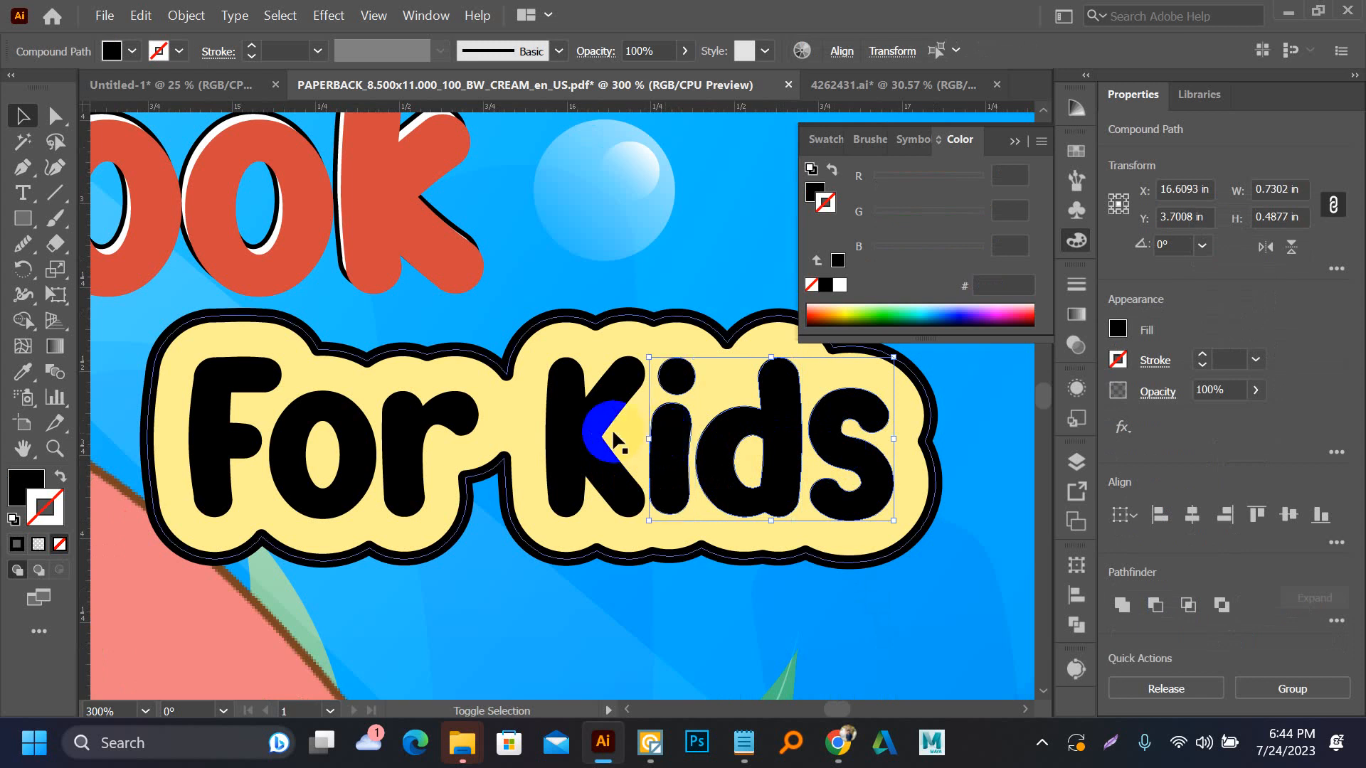
shift+click(455, 424)
shift+click(339, 438)
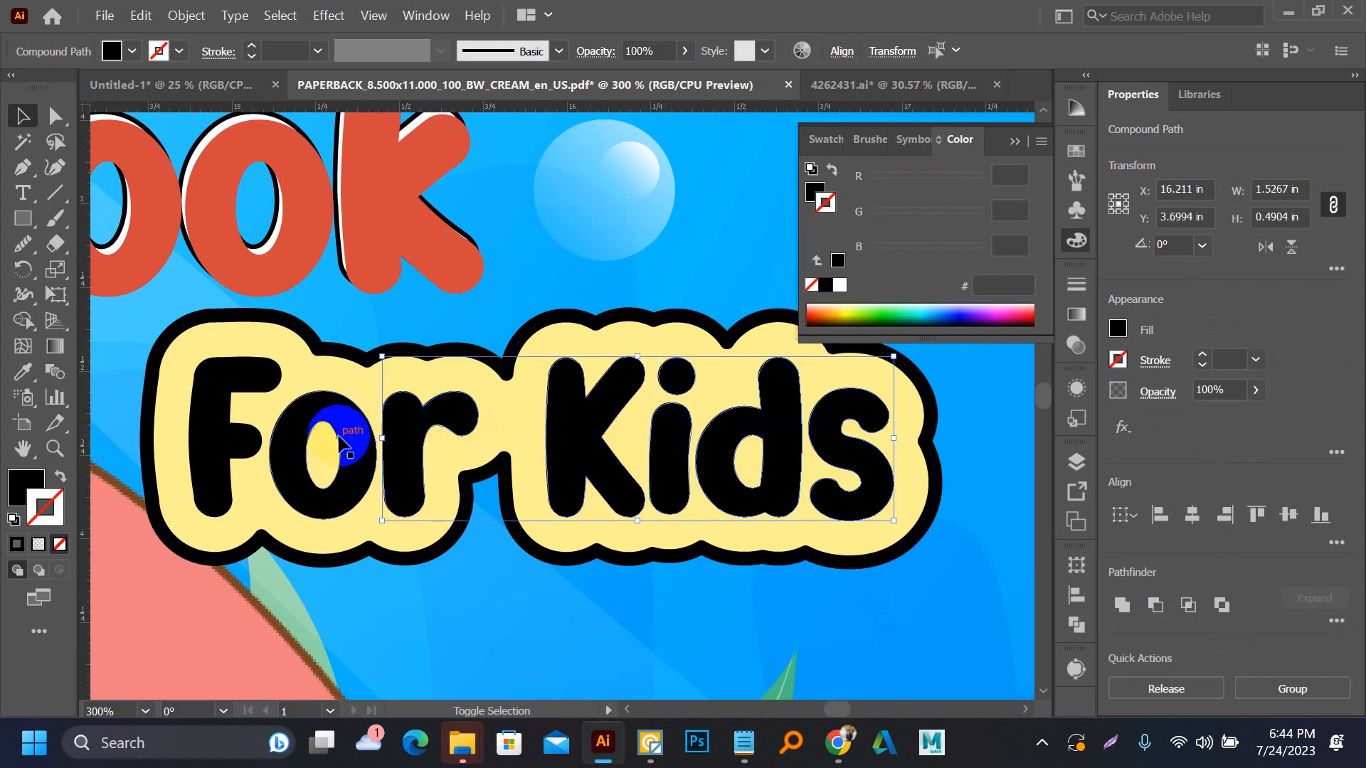
shift+click(251, 387)
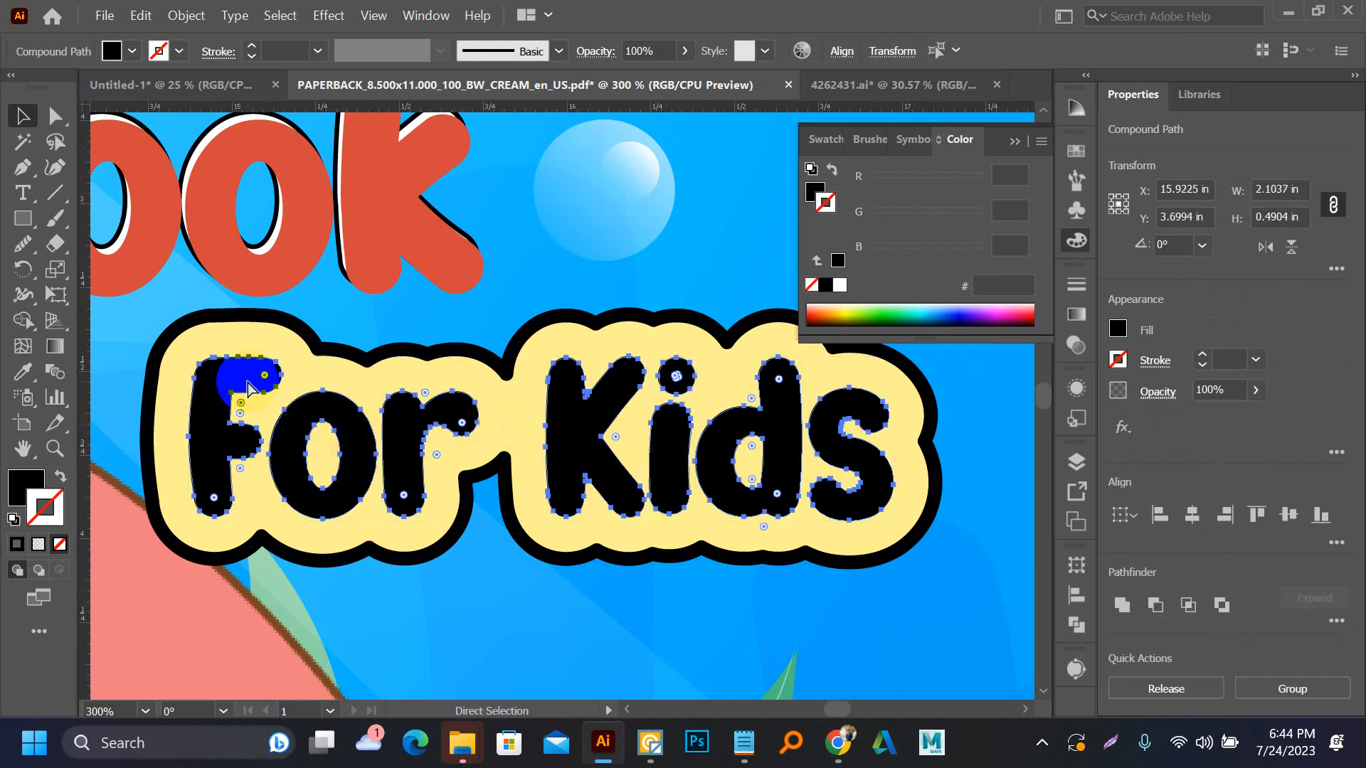
key(ctrl+g)
scroll(510, 362, down, 4)
click(727, 561)
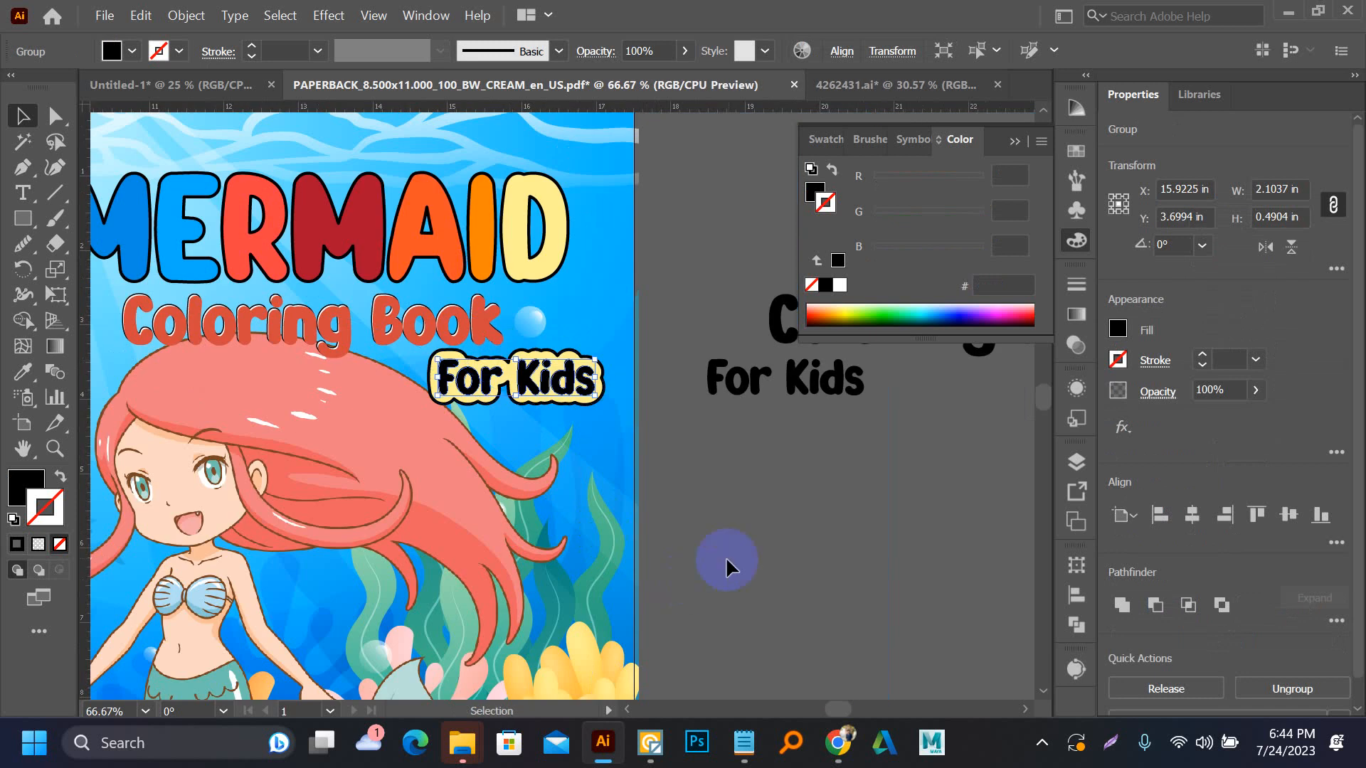
Apply the orange fill of the title's letter A to the "For Kids" letters and remove their stroke
key(i)
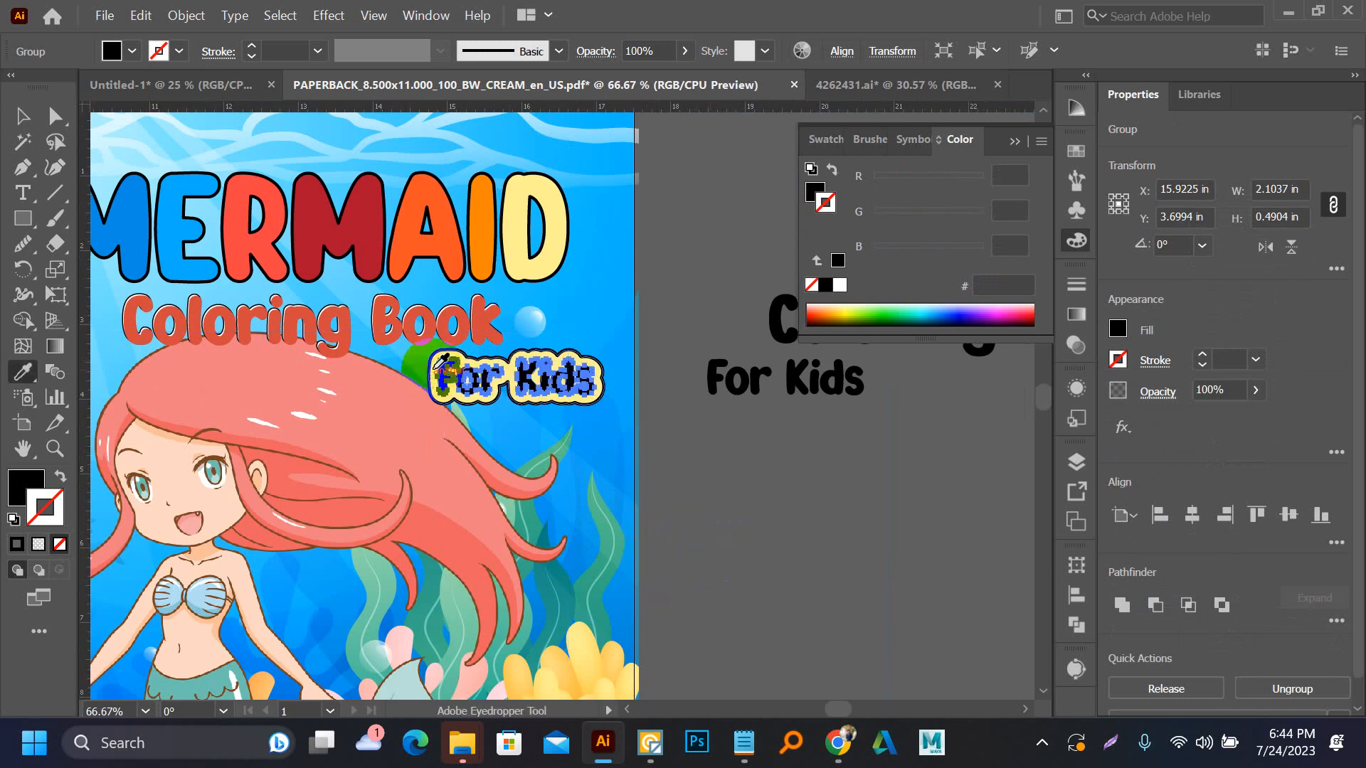
click(455, 238)
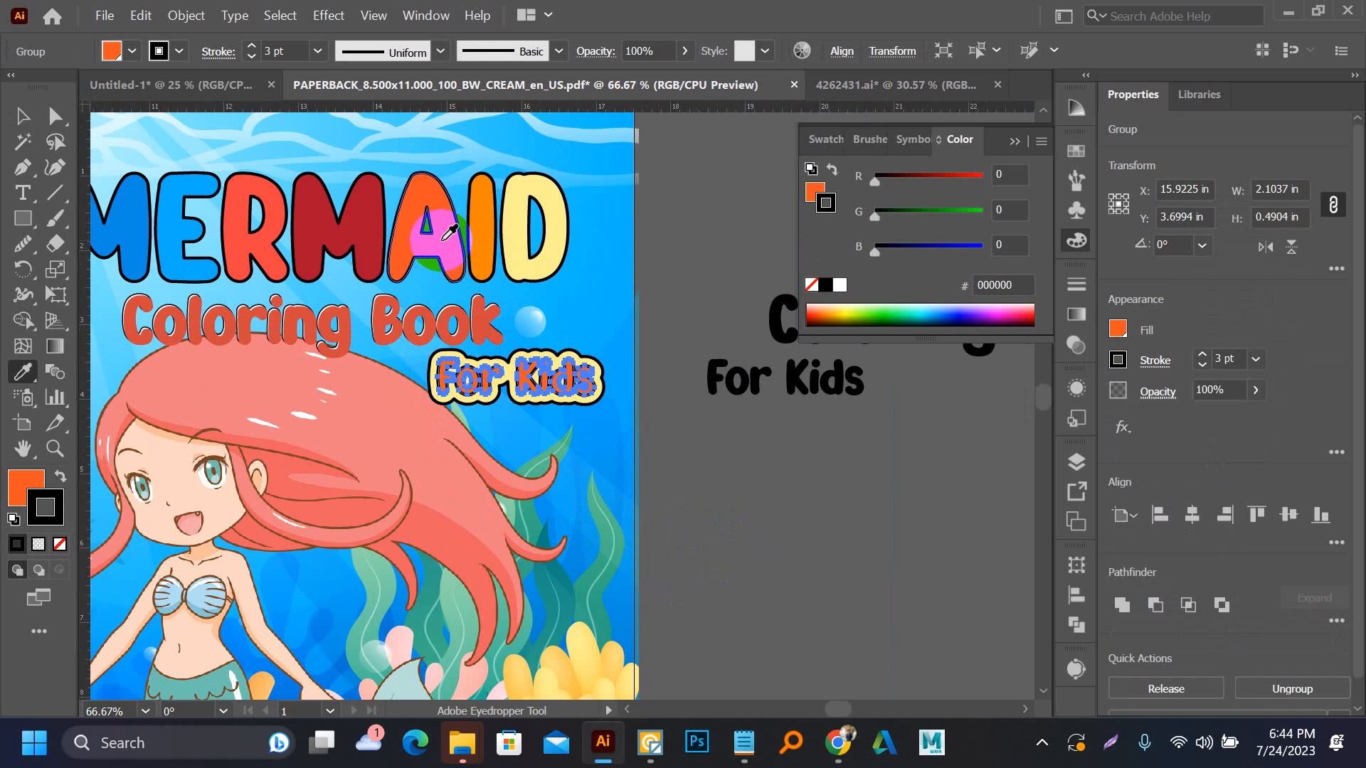
click(23, 115)
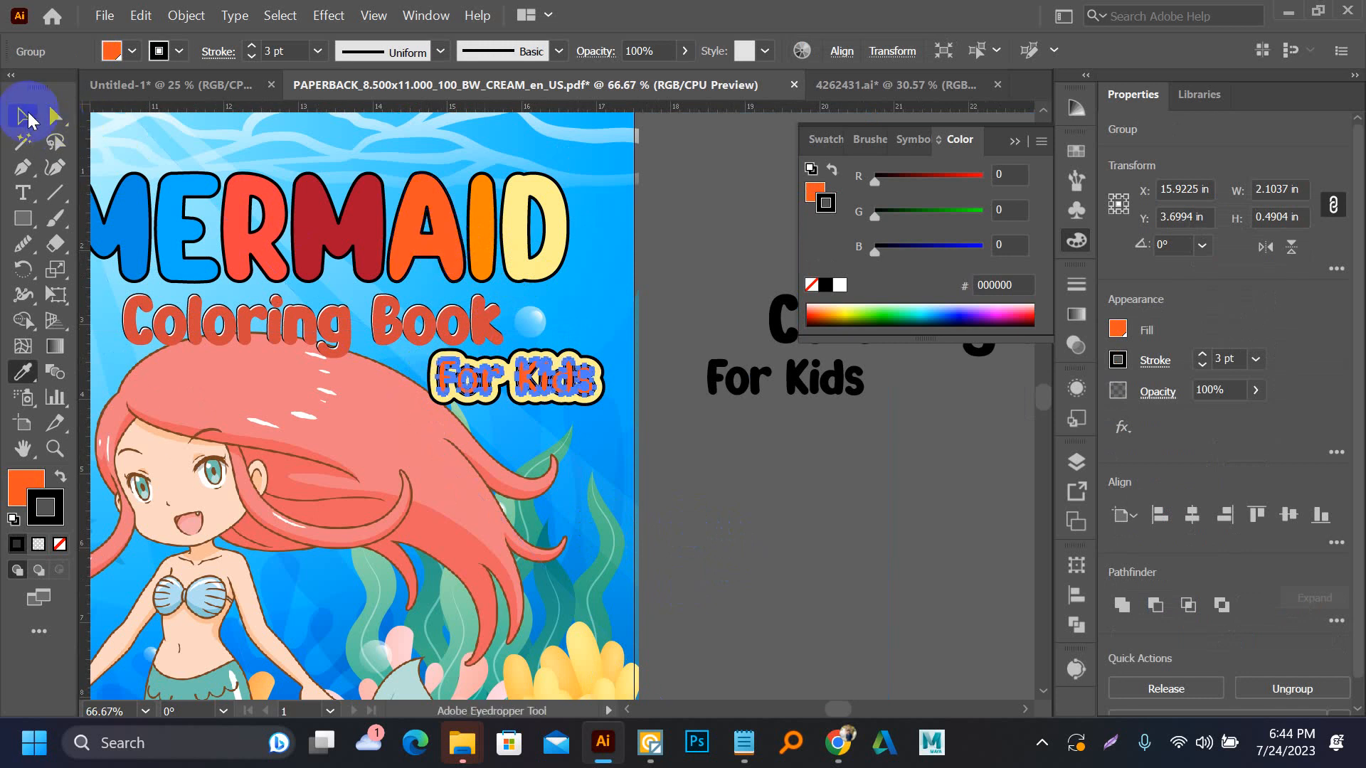
click(670, 479)
click(551, 381)
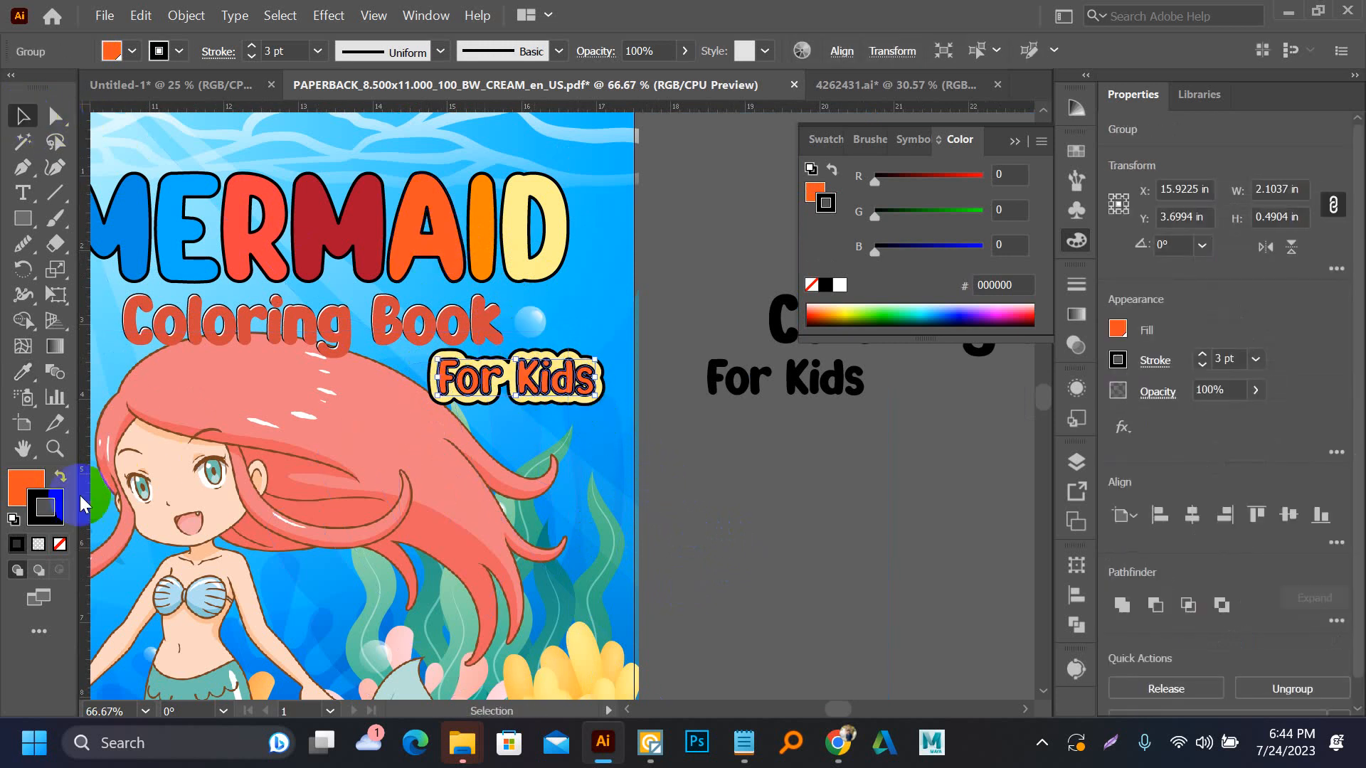
click(60, 544)
click(704, 435)
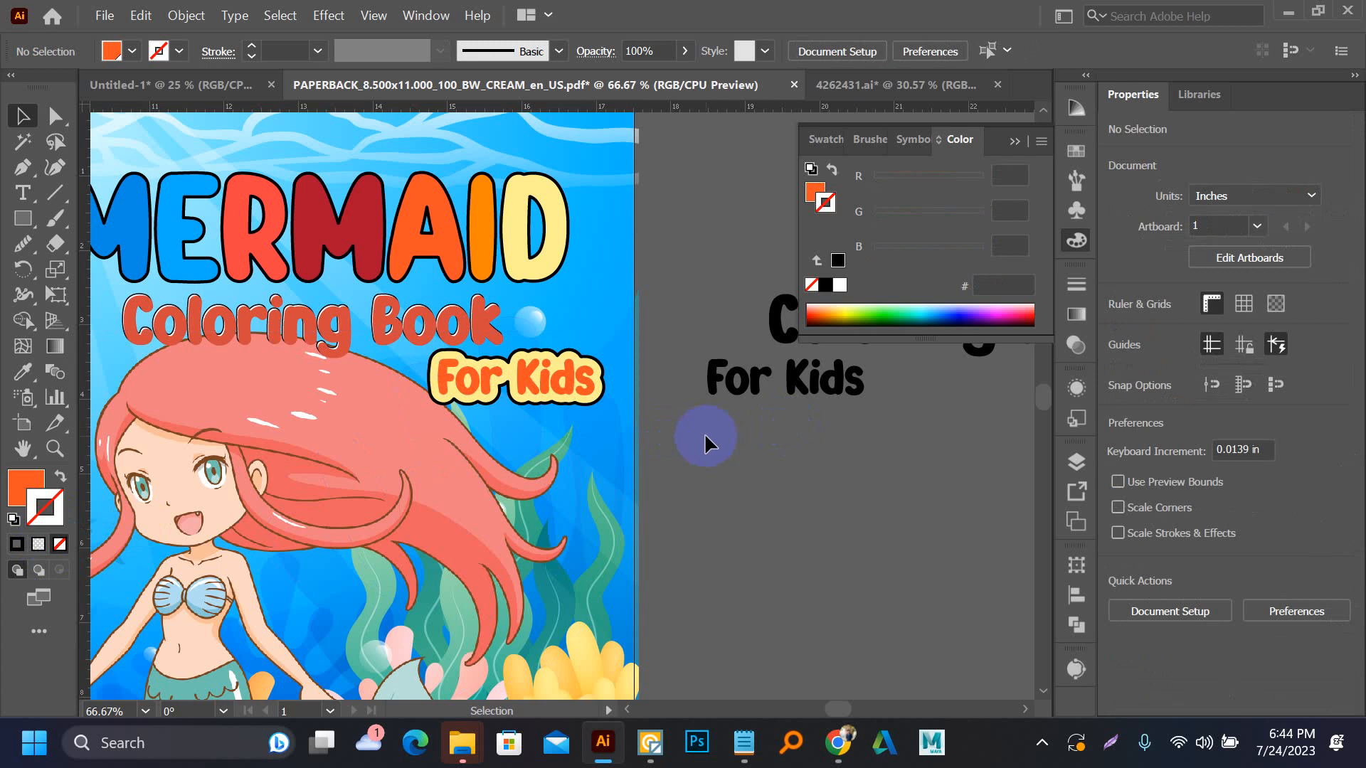
Set the yellow backing shape's stroke to 1 pt and group the shape with the "For Kids" letters
click(597, 411)
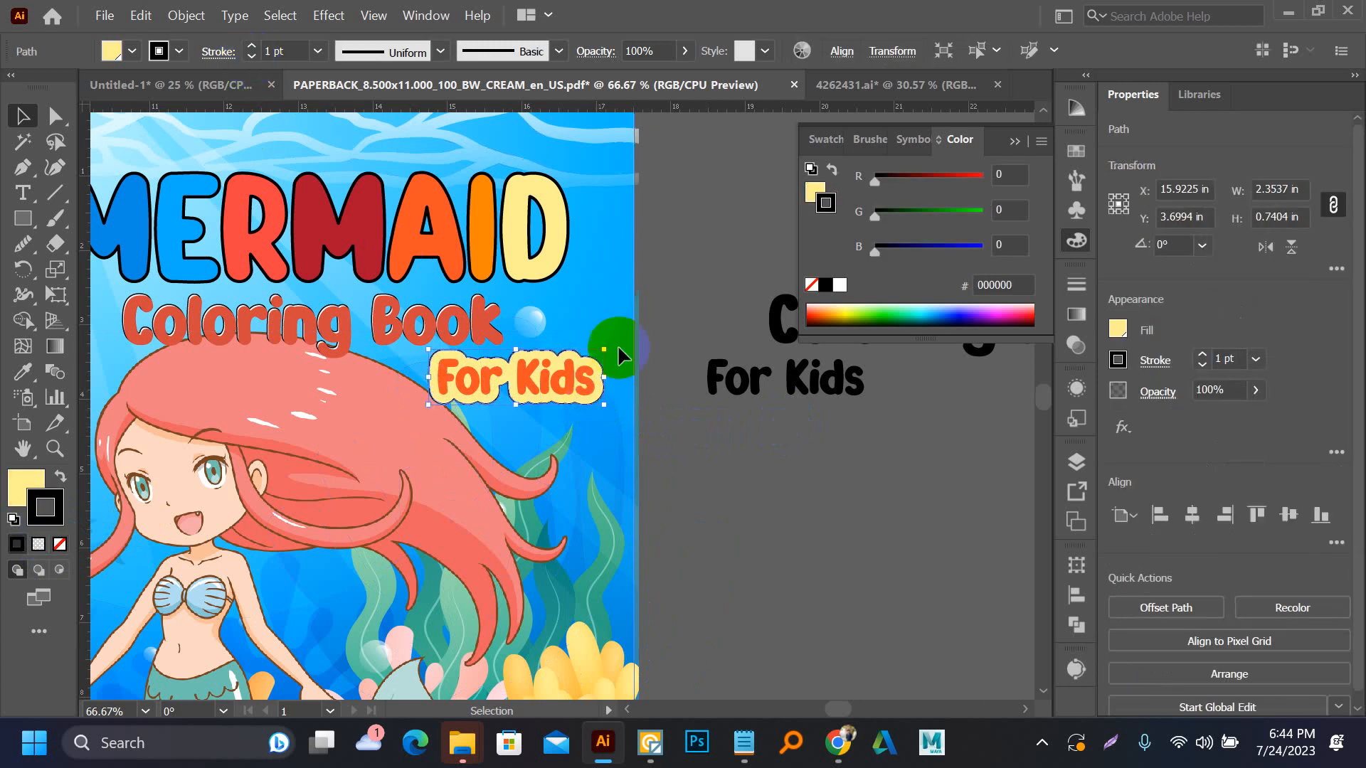
click(692, 410)
scroll(580, 413, up, 3)
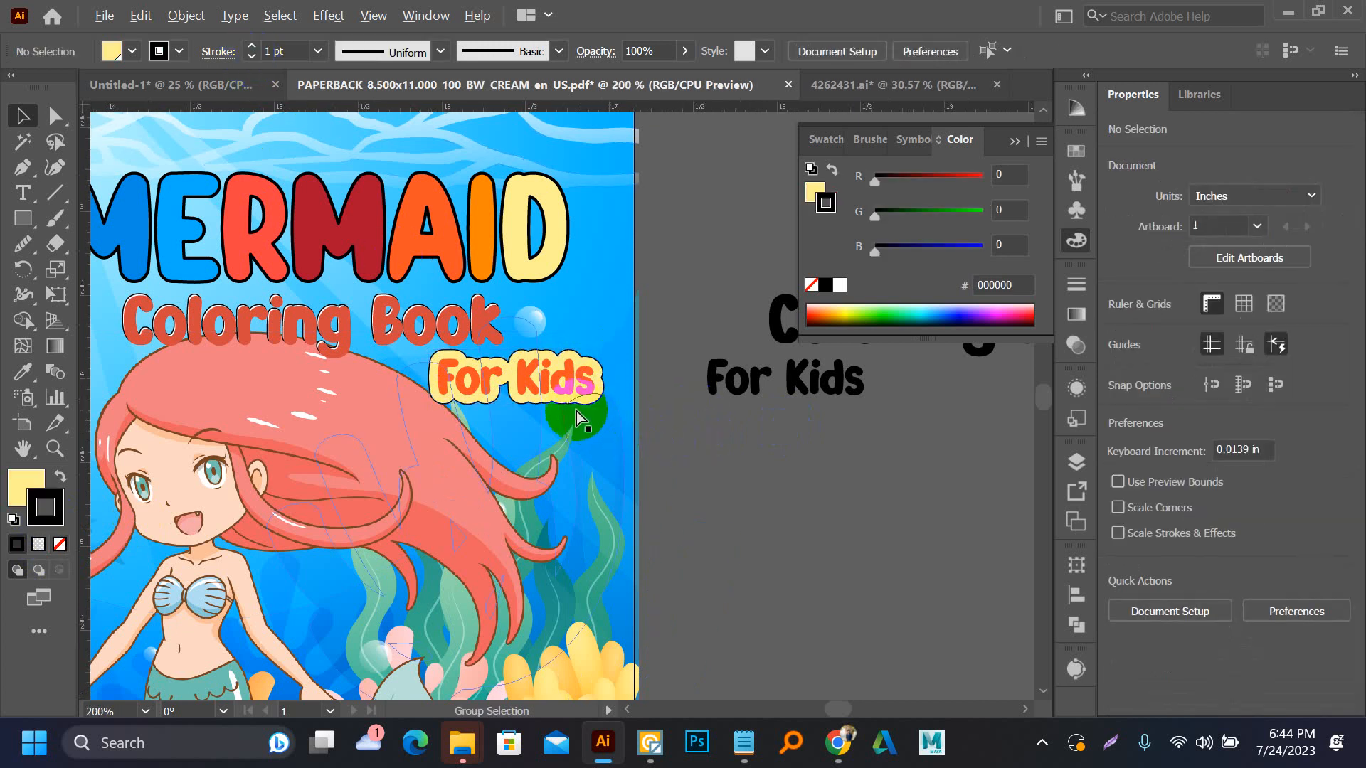
click(585, 377)
click(626, 261)
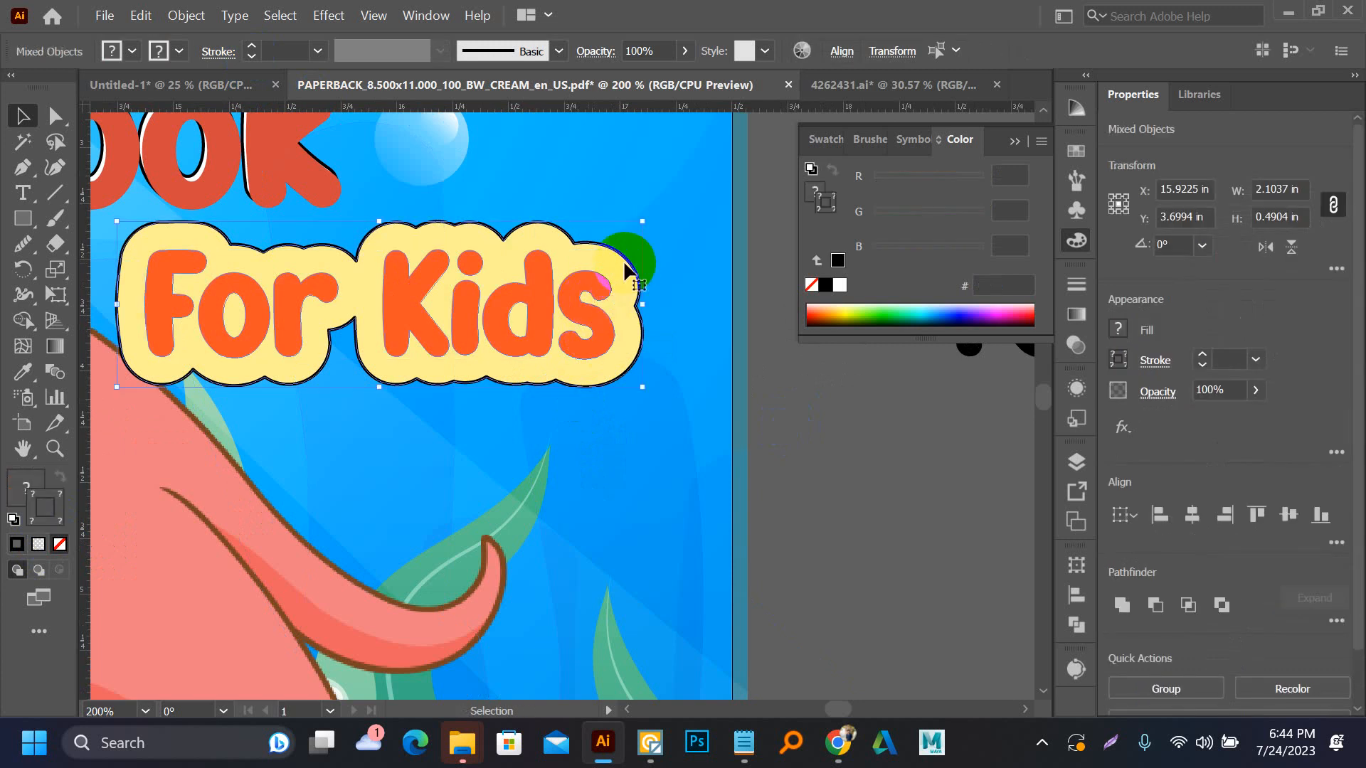
click(608, 415)
scroll(610, 417, down, 3)
click(738, 502)
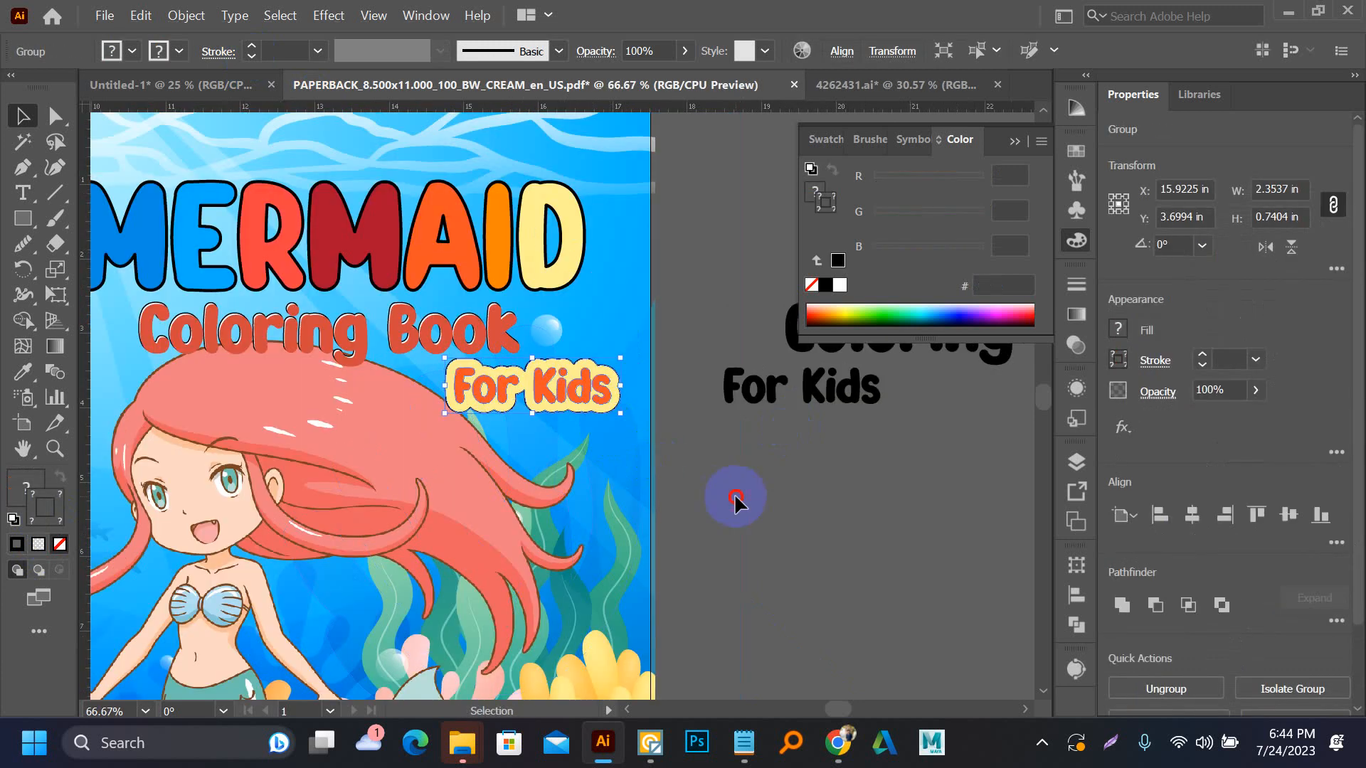
Copy the word "author" from the Notepad cover notes and paste it into Illustrator below the front cover
scroll(738, 503, down, 2)
key(space)
drag(739, 510, 725, 341)
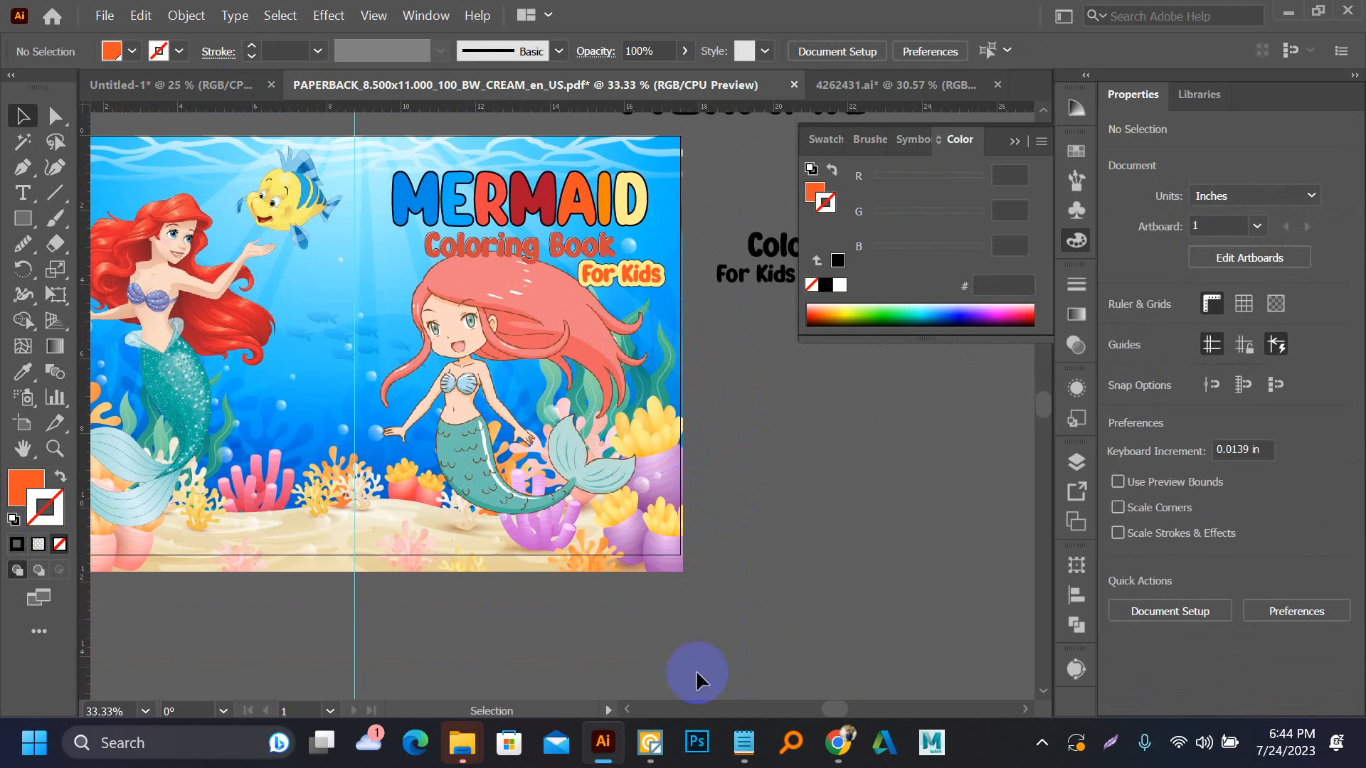
click(726, 721)
double_click(621, 306)
key(ctrl+c)
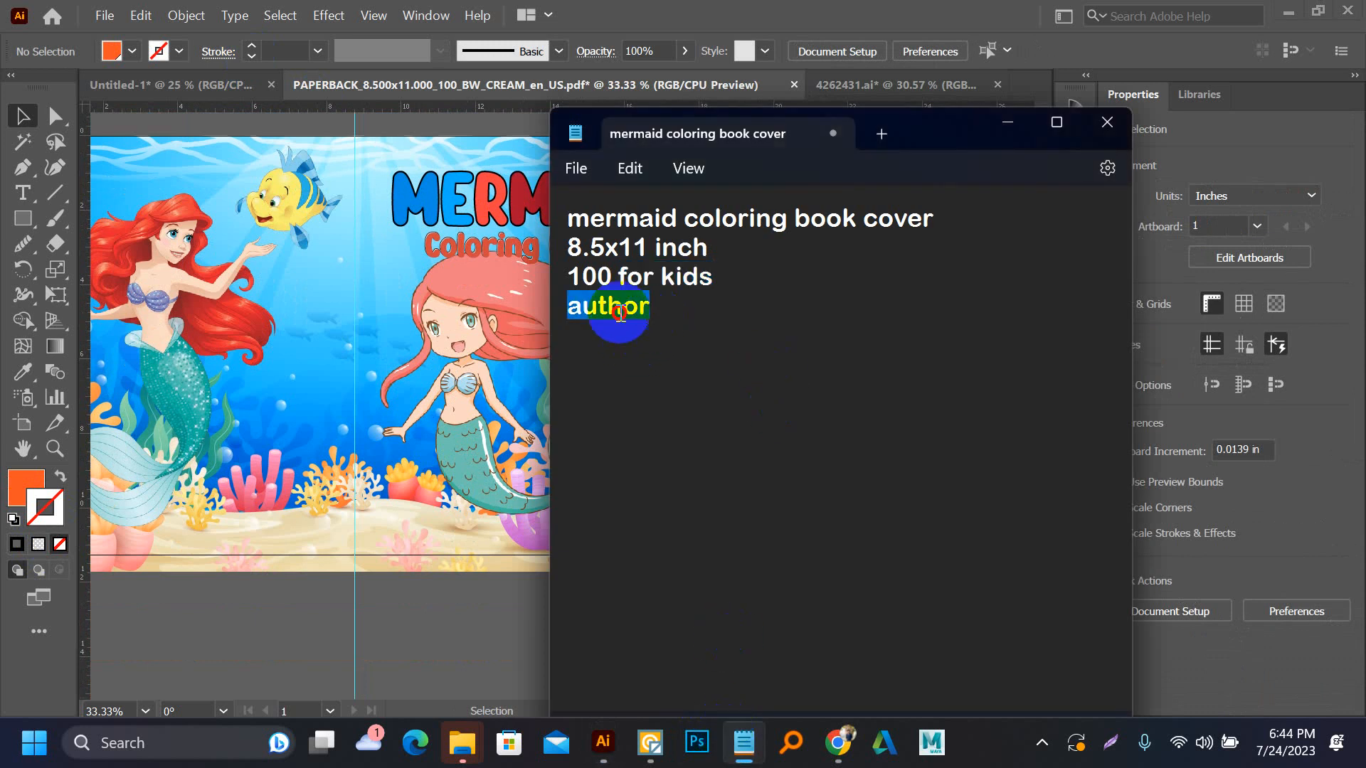
click(396, 253)
scroll(455, 377, down, 3)
key(ctrl+v)
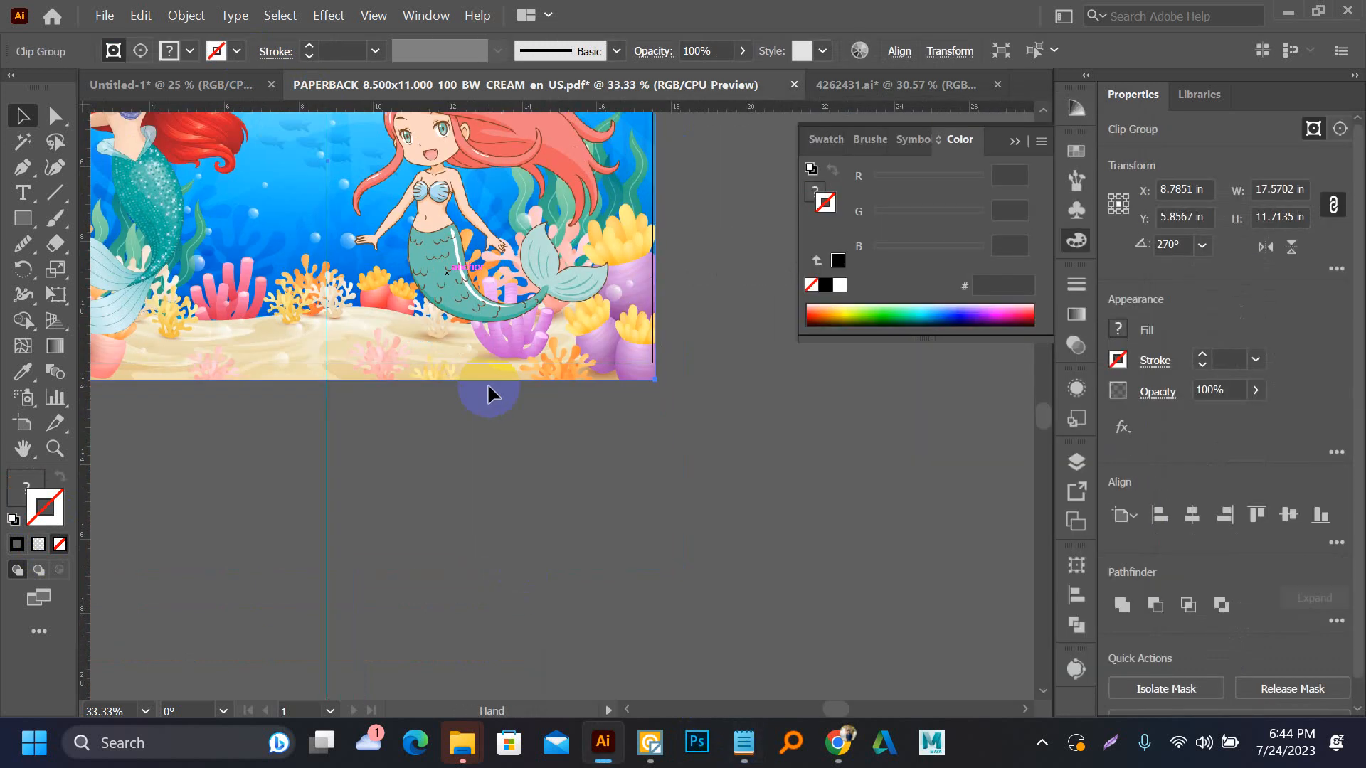
key(ctrl+1)
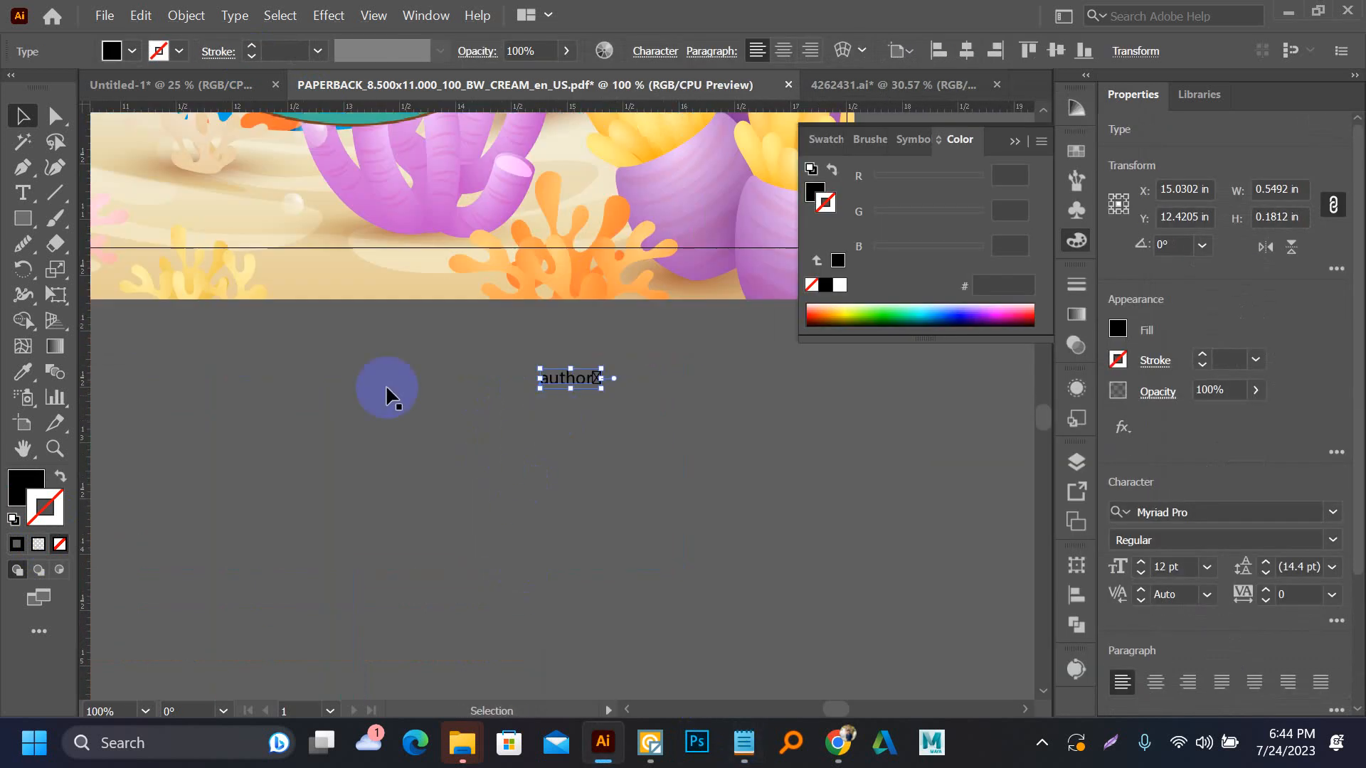
Convert the pasted "author" text to uppercase and delete the stray character at its end
click(231, 17)
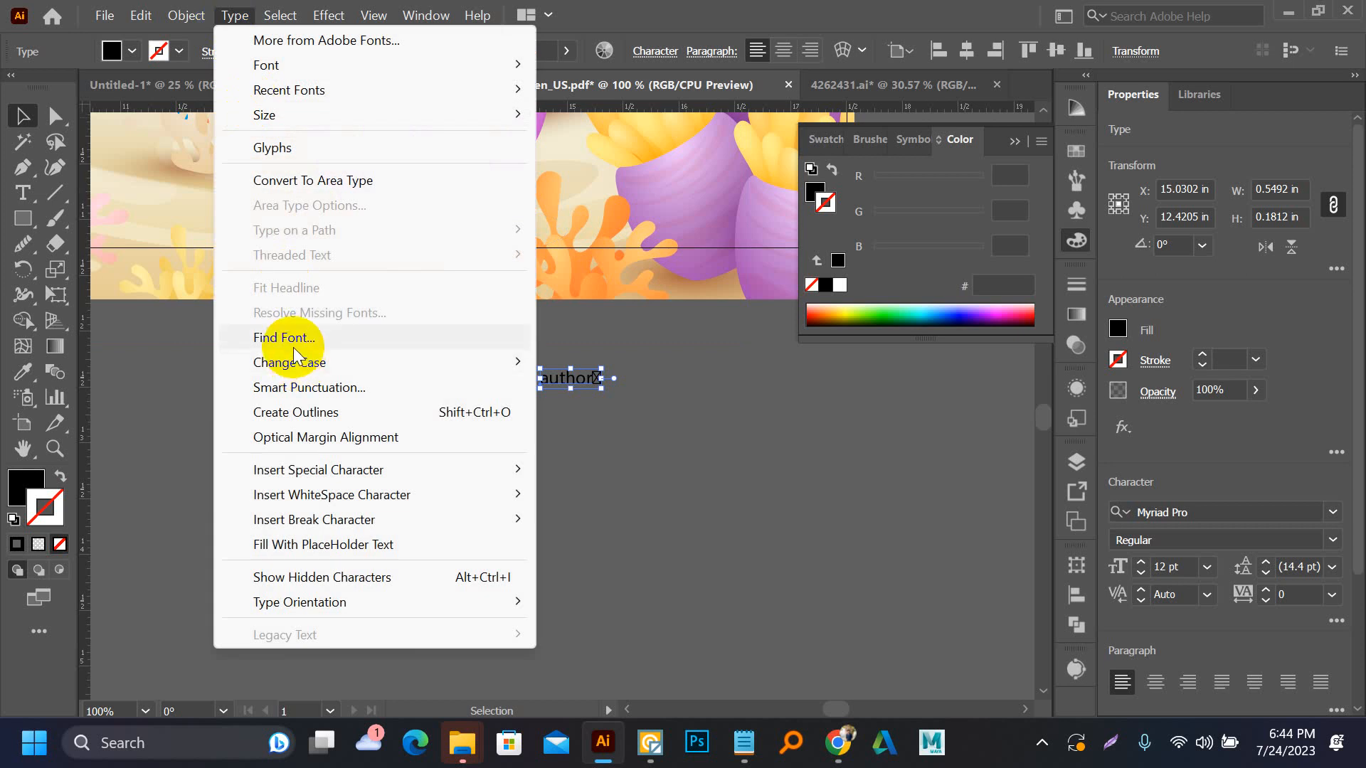
mouse_move(304, 363)
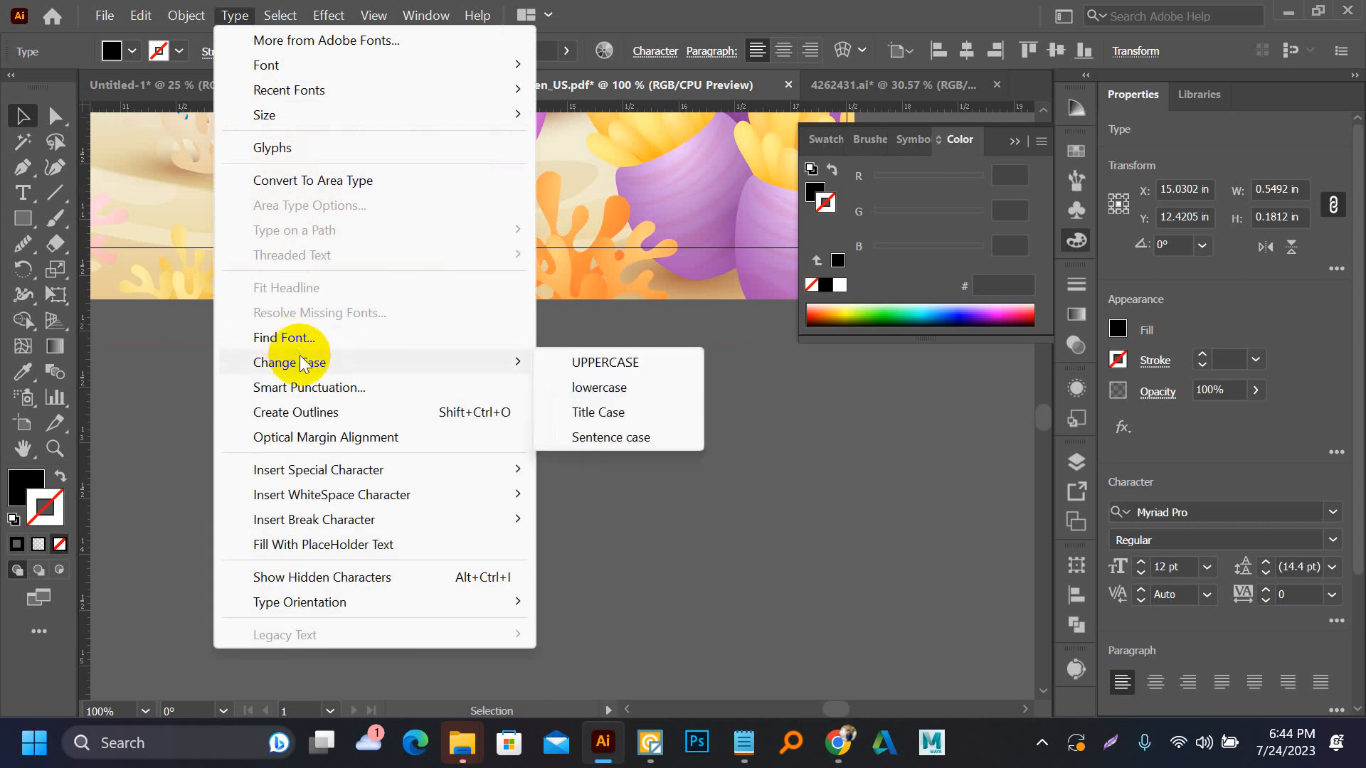
click(607, 364)
scroll(625, 378, up, 4)
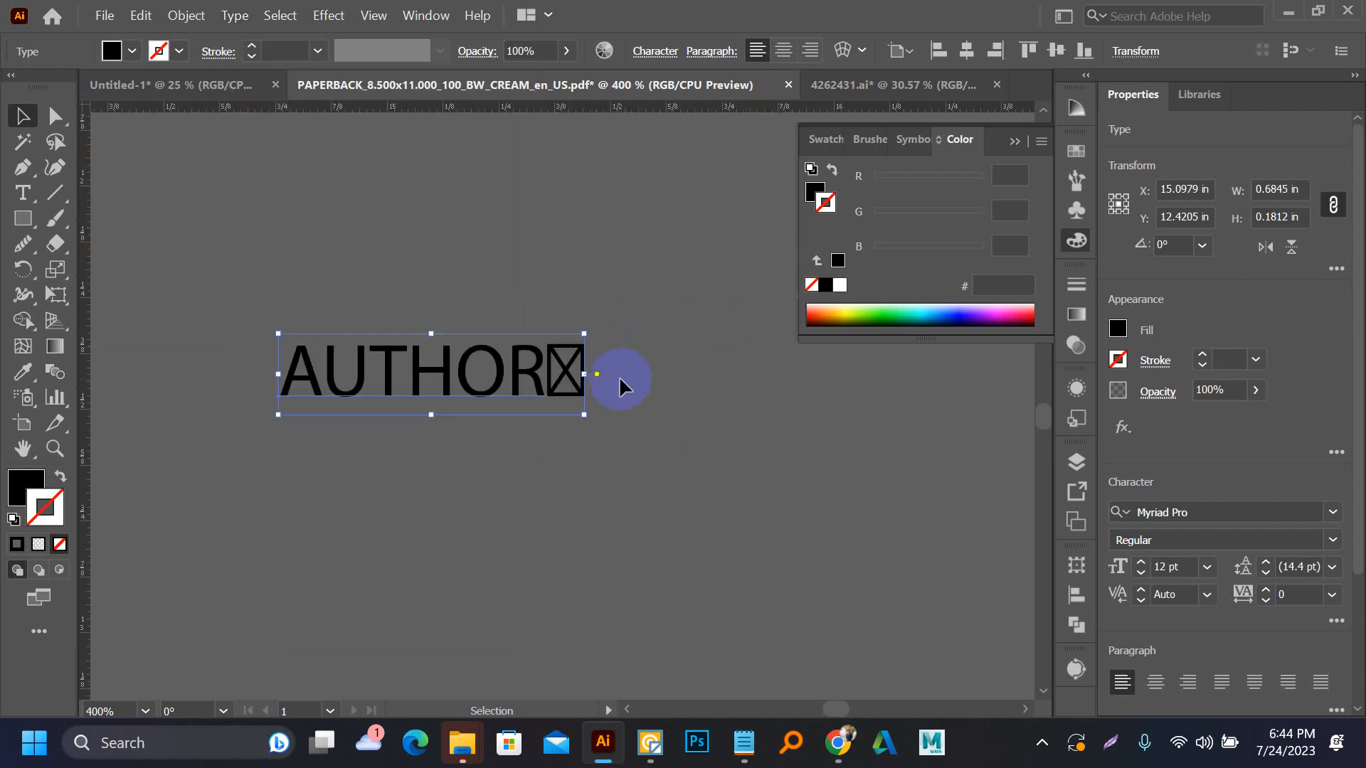
double_click(484, 370)
drag(549, 366, 610, 381)
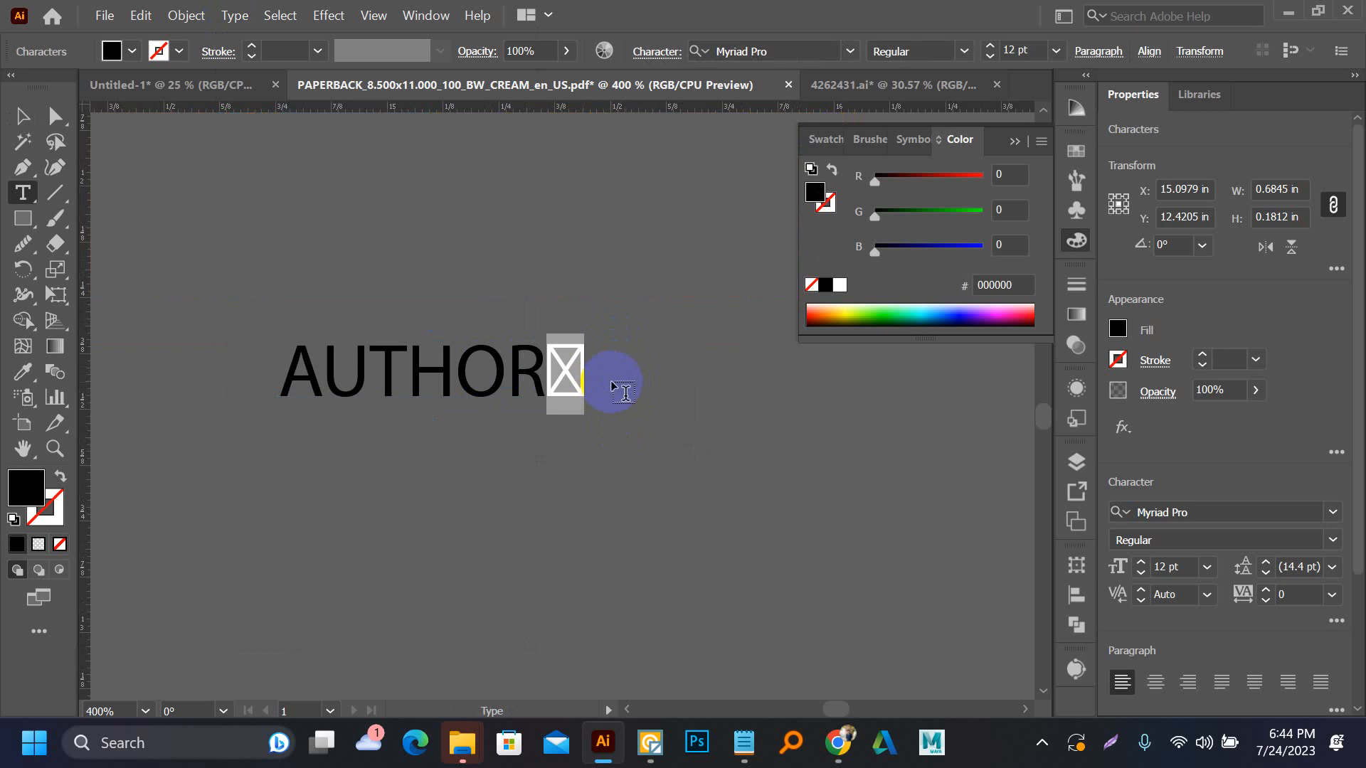
key(BackSpace)
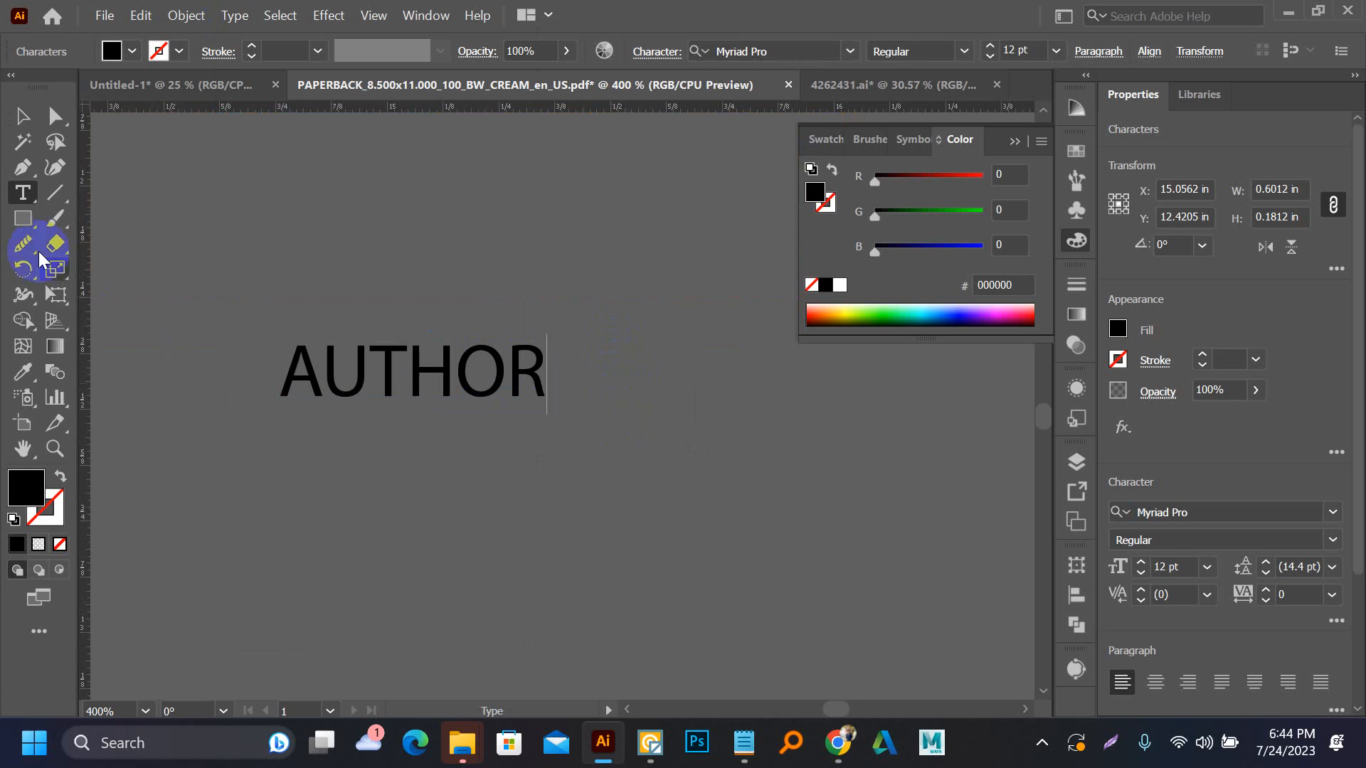
click(25, 121)
click(239, 216)
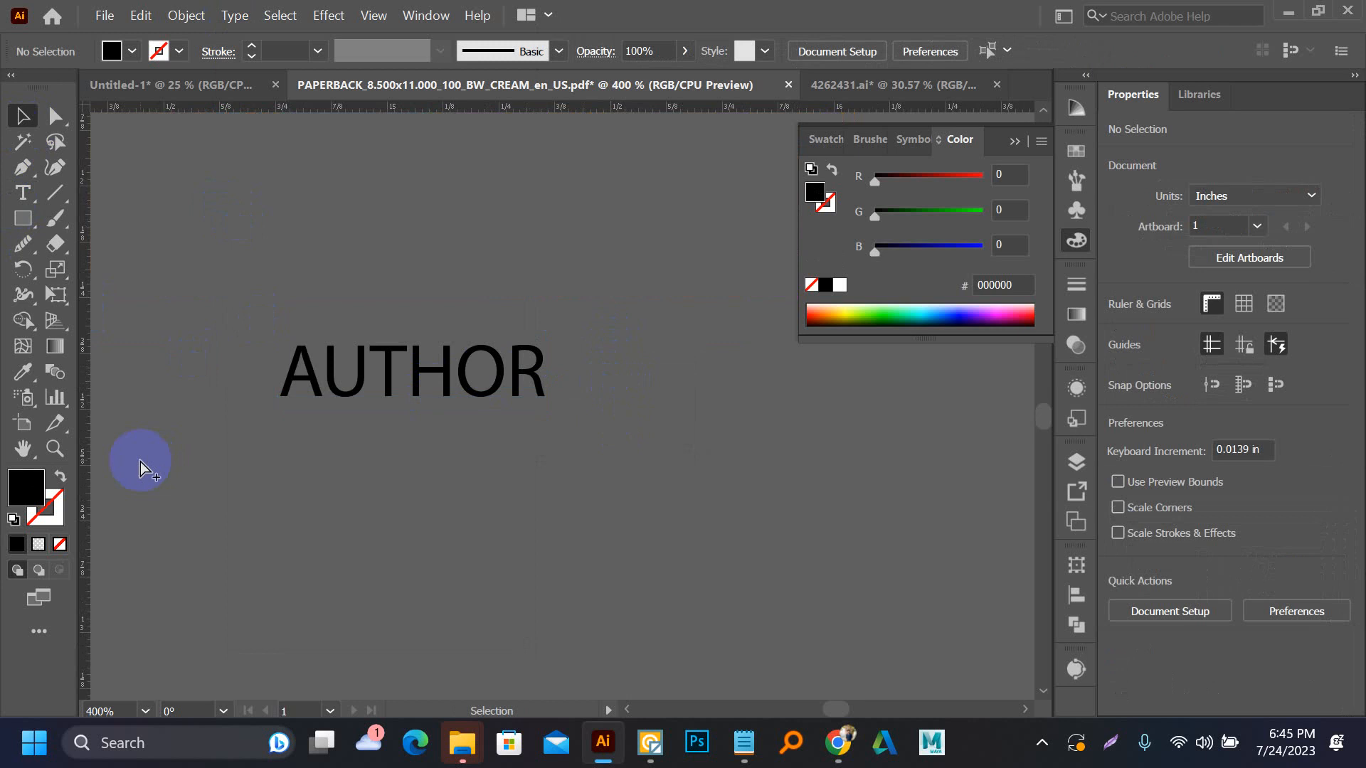
Browse the installed fonts and set the "AUTHOR" text below the cover in Anggeliana
scroll(139, 462, down, 3)
click(249, 442)
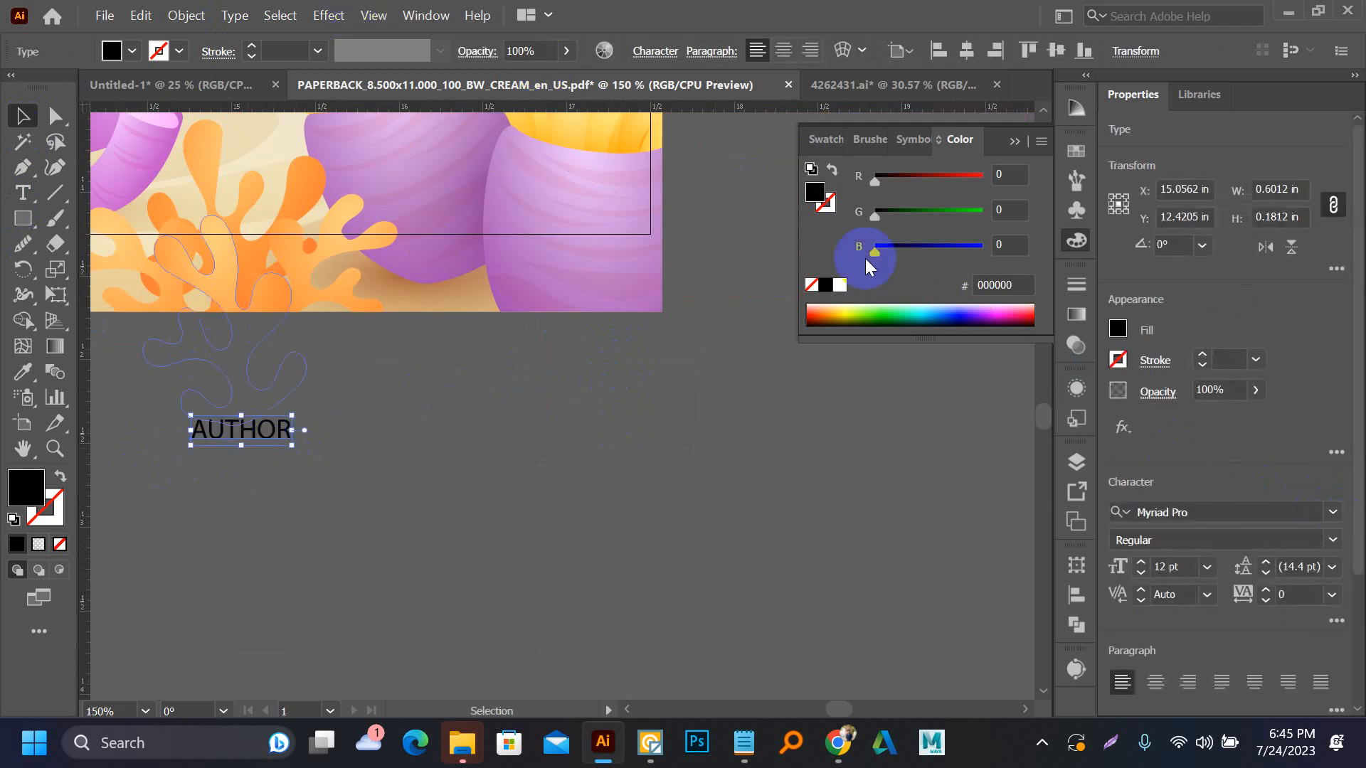
click(655, 50)
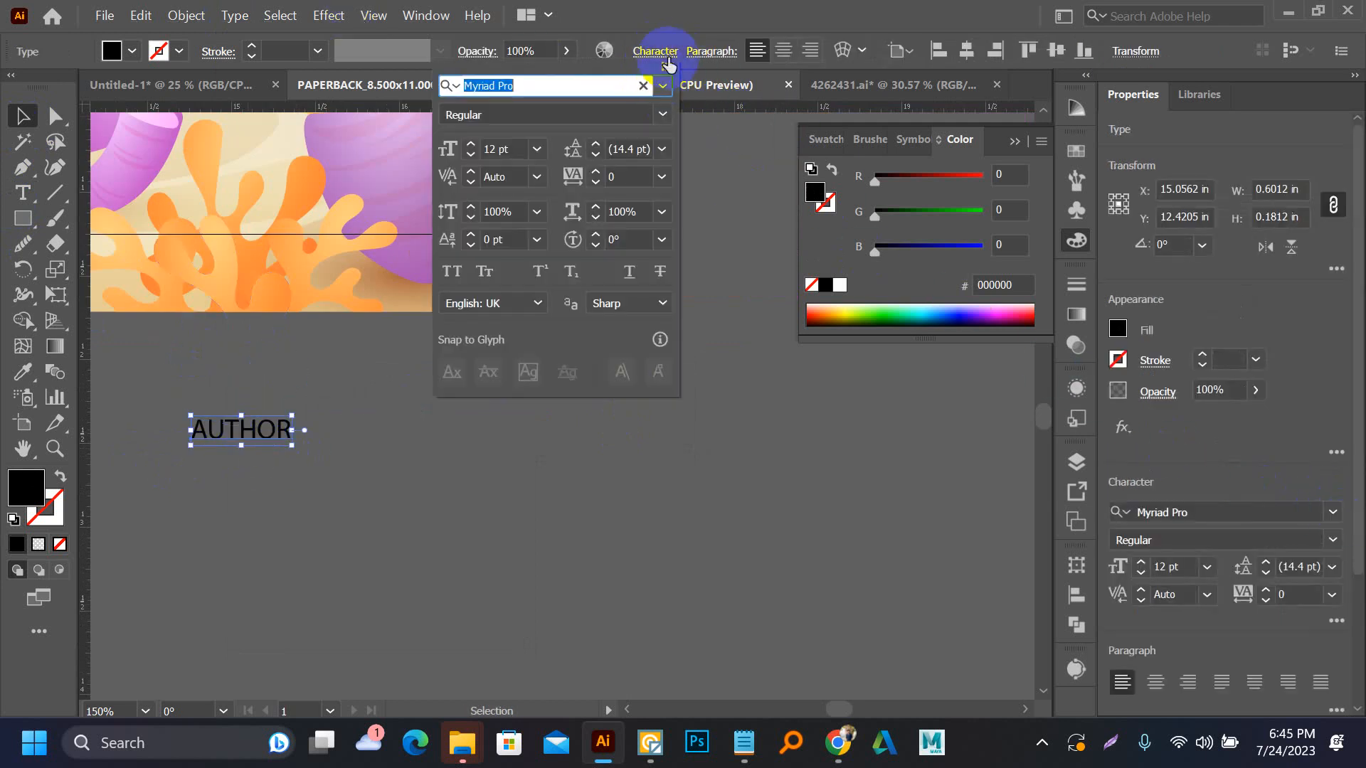
click(664, 87)
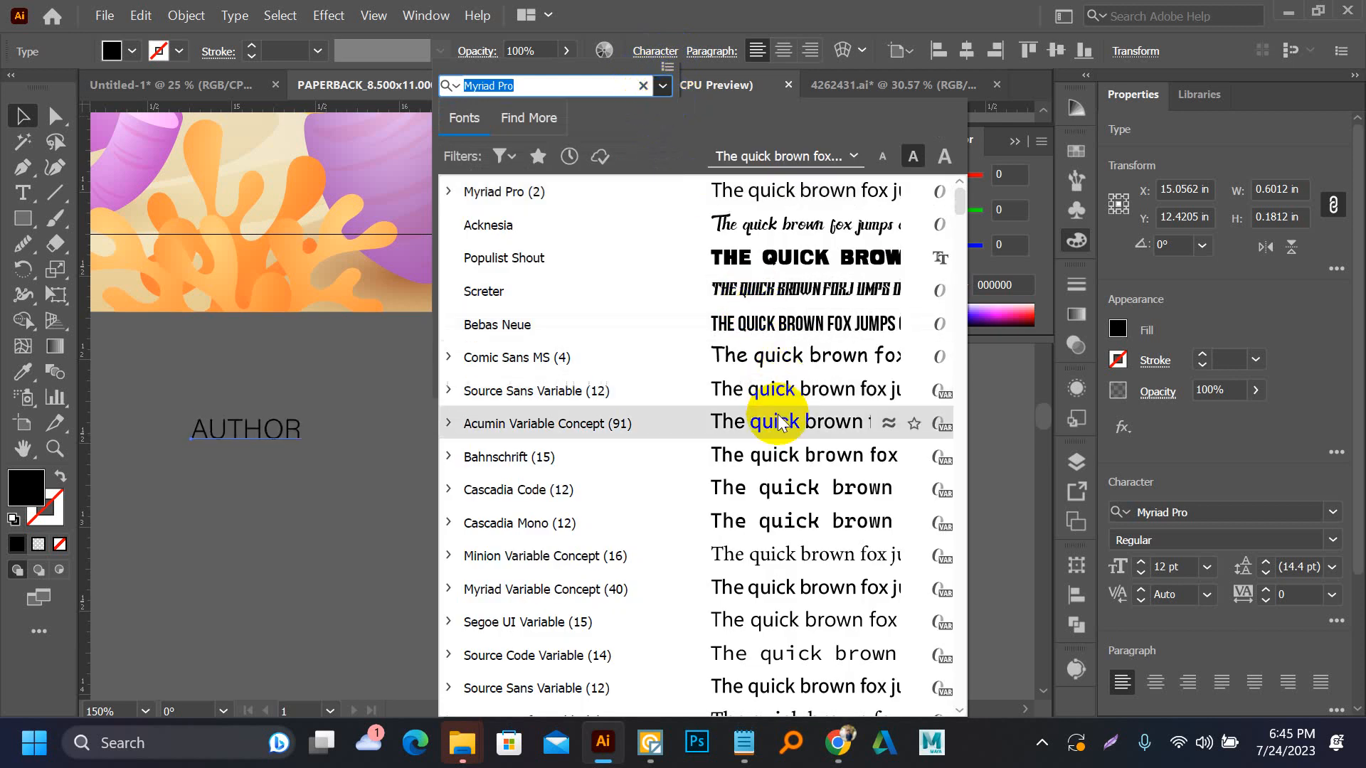
scroll(775, 441, down, 10)
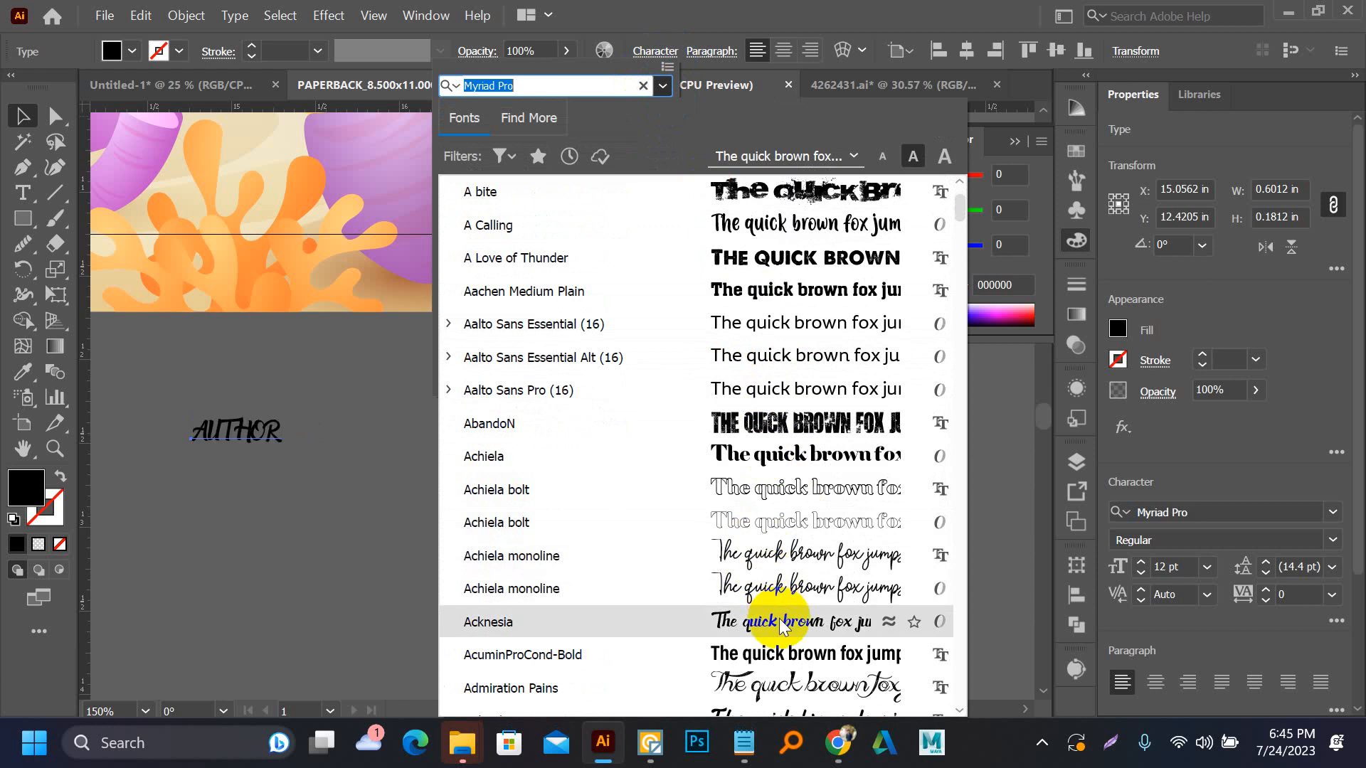
scroll(783, 626, down, 6)
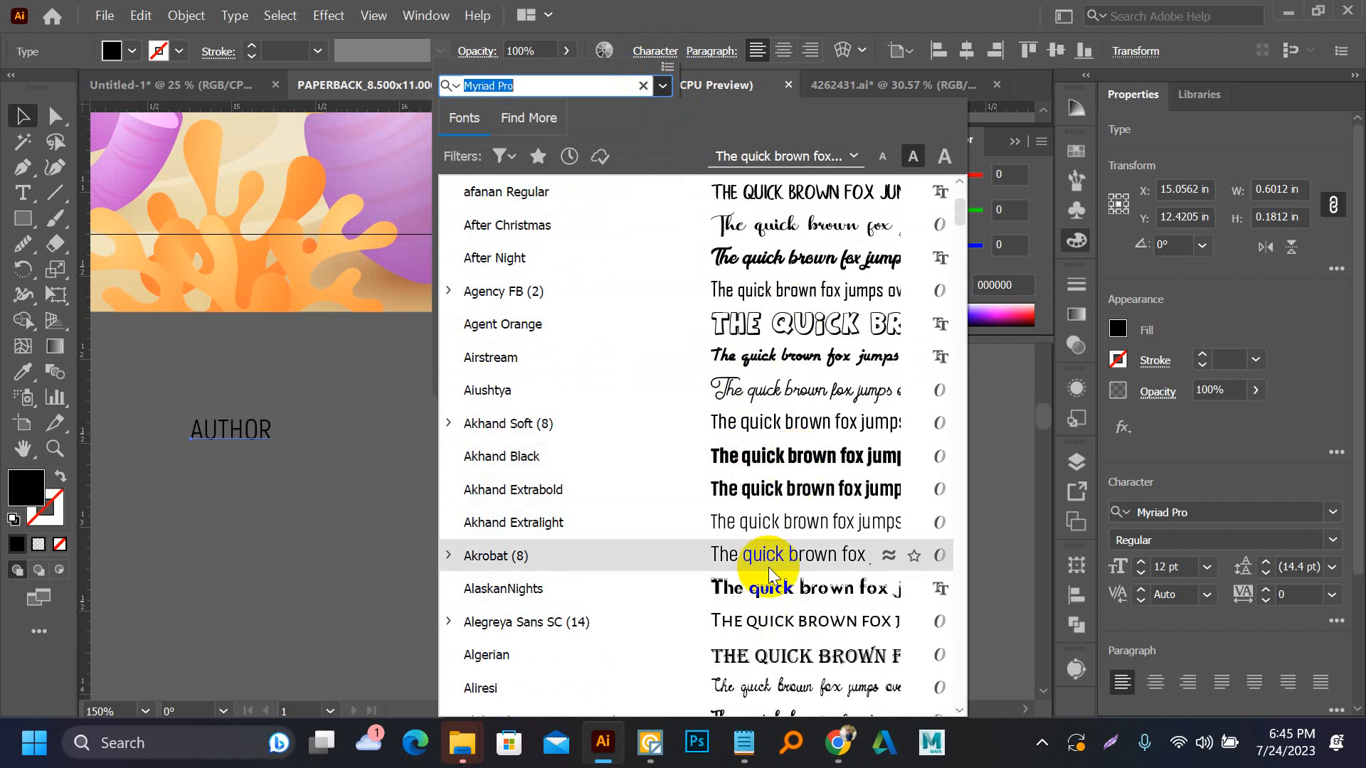
scroll(783, 619, down, 2)
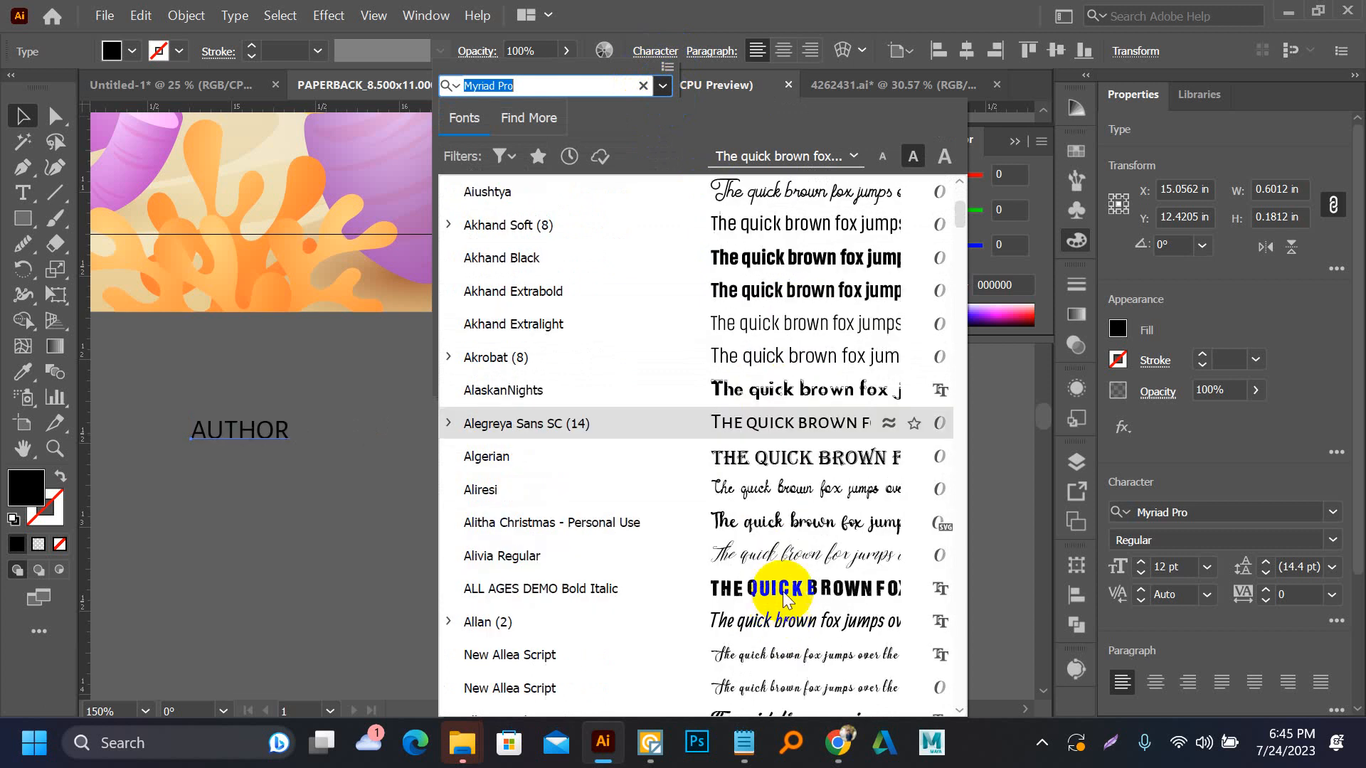
scroll(785, 600, down, 4)
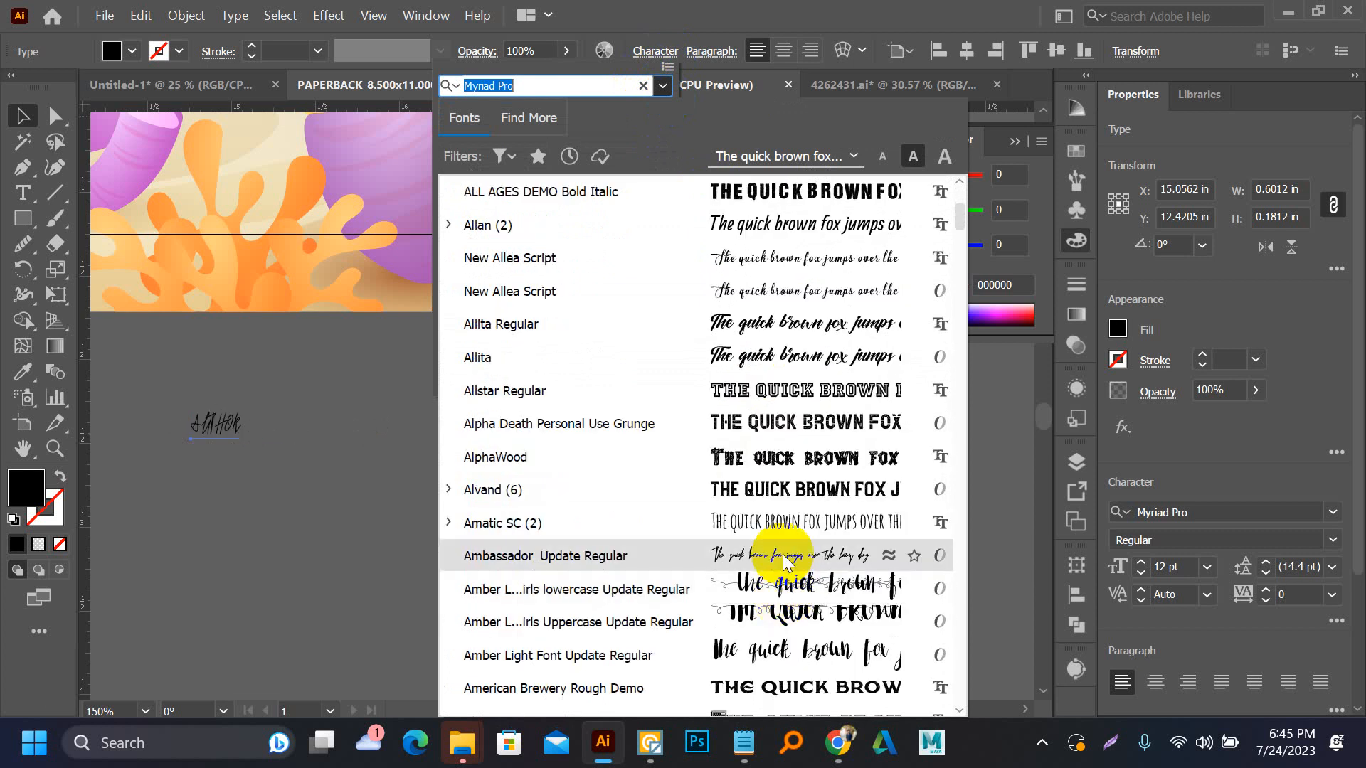
scroll(782, 562, down, 4)
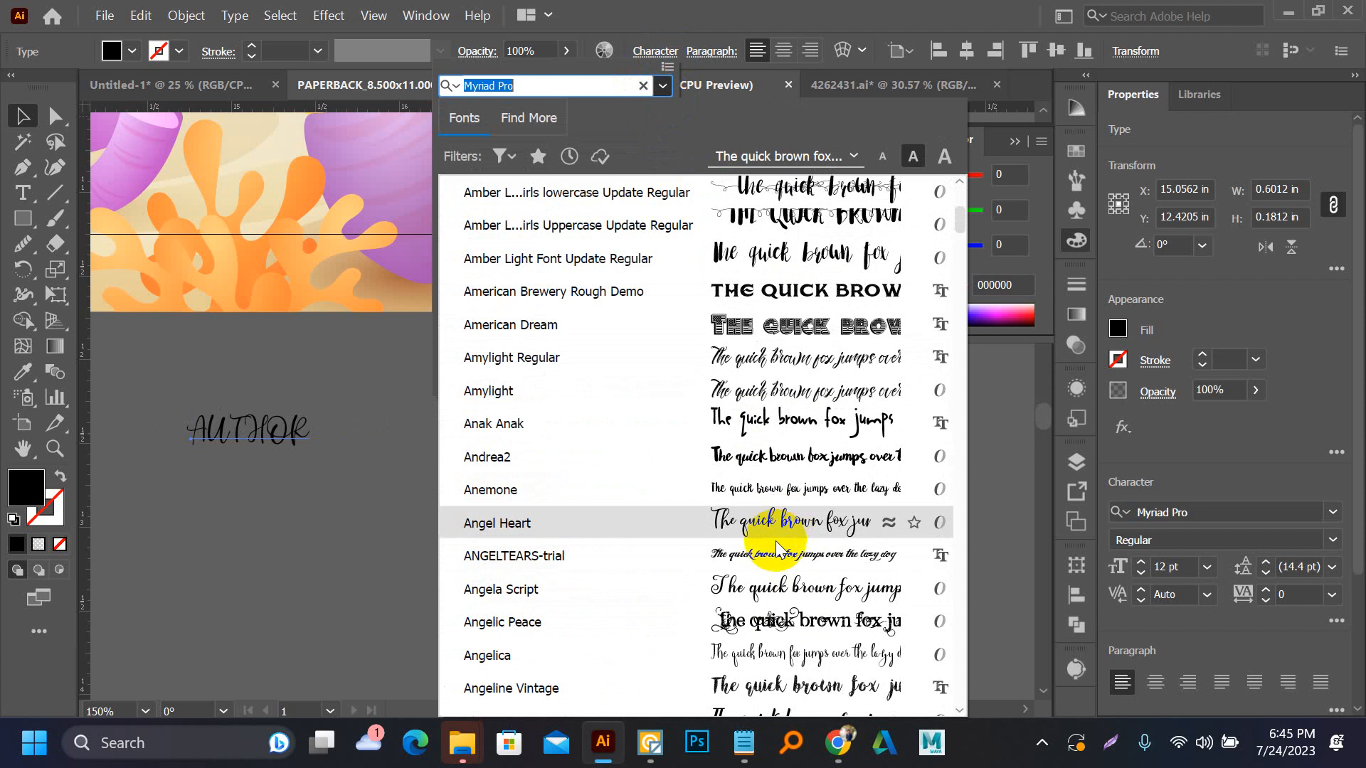
scroll(788, 601, down, 4)
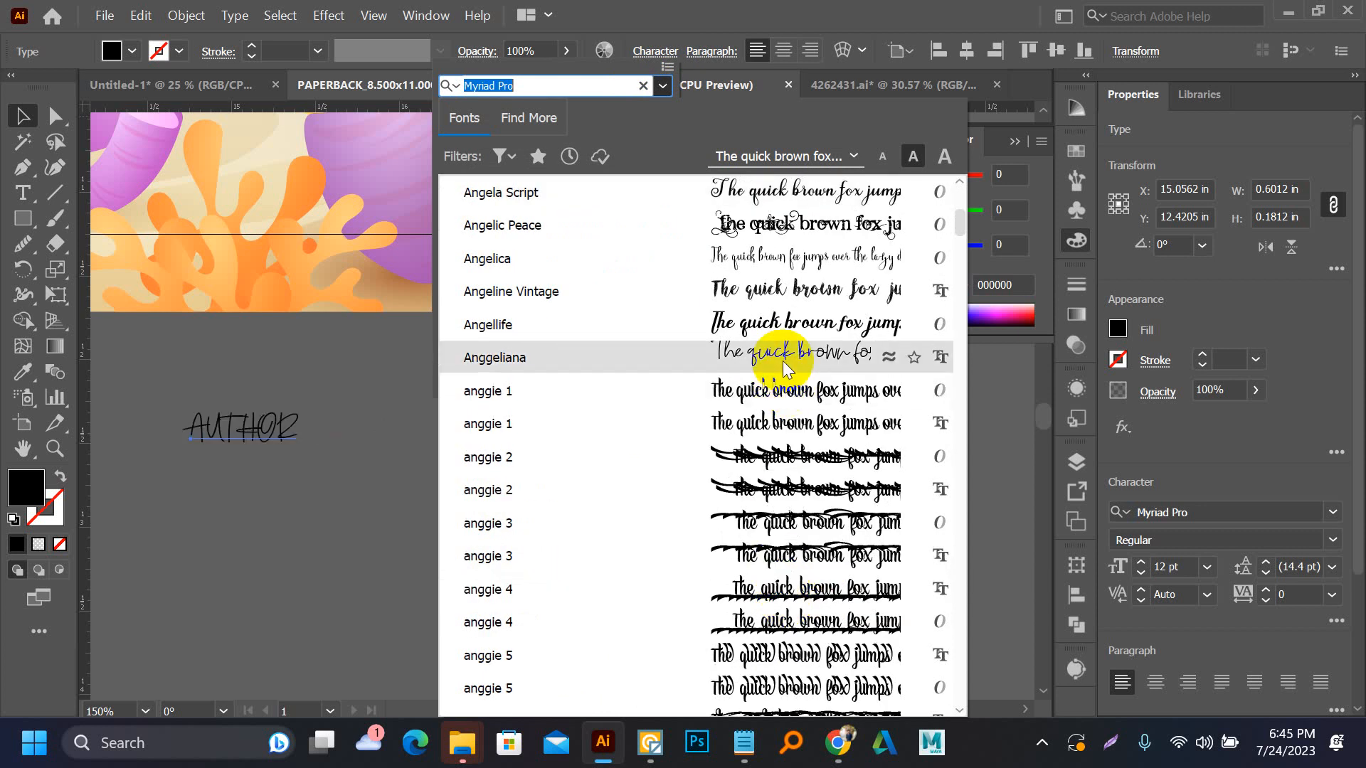
click(785, 366)
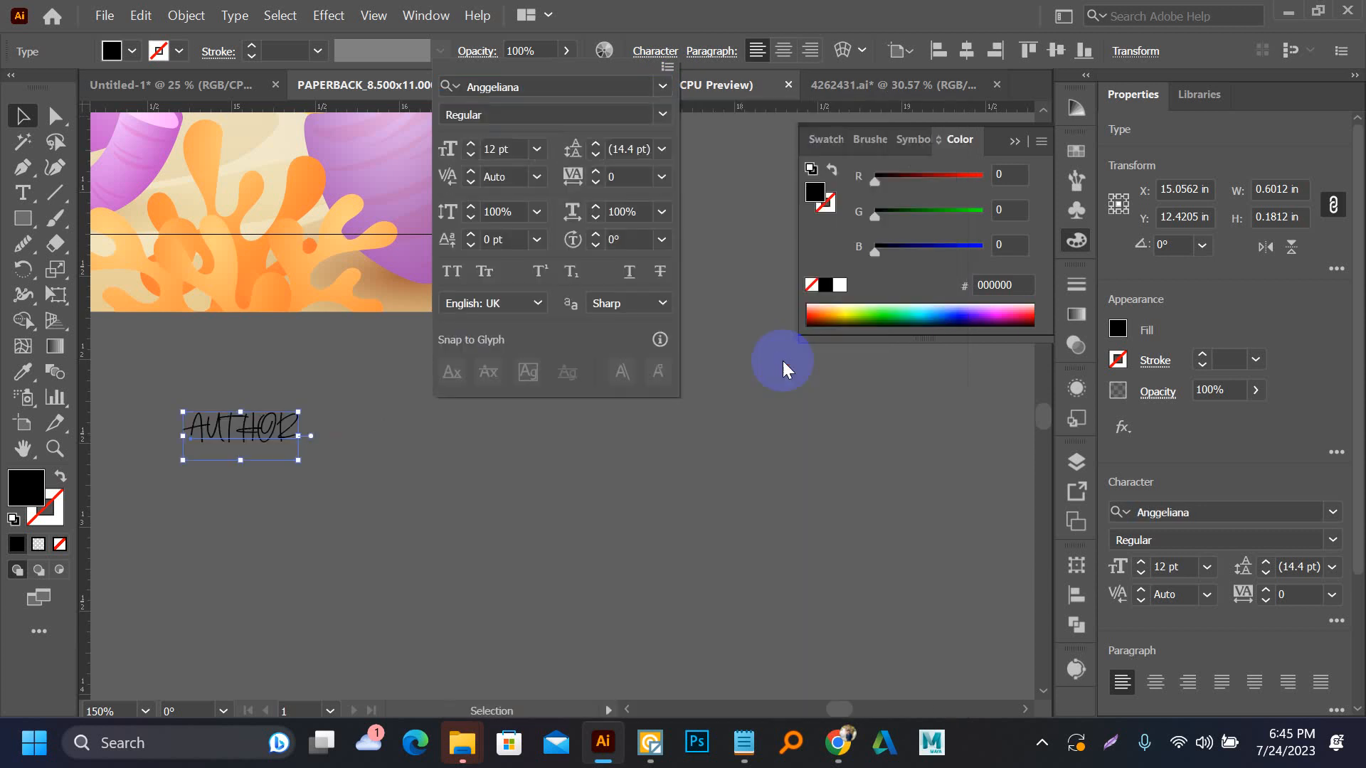
Convert the "AUTHOR" text to lowercase
click(232, 15)
mouse_move(335, 362)
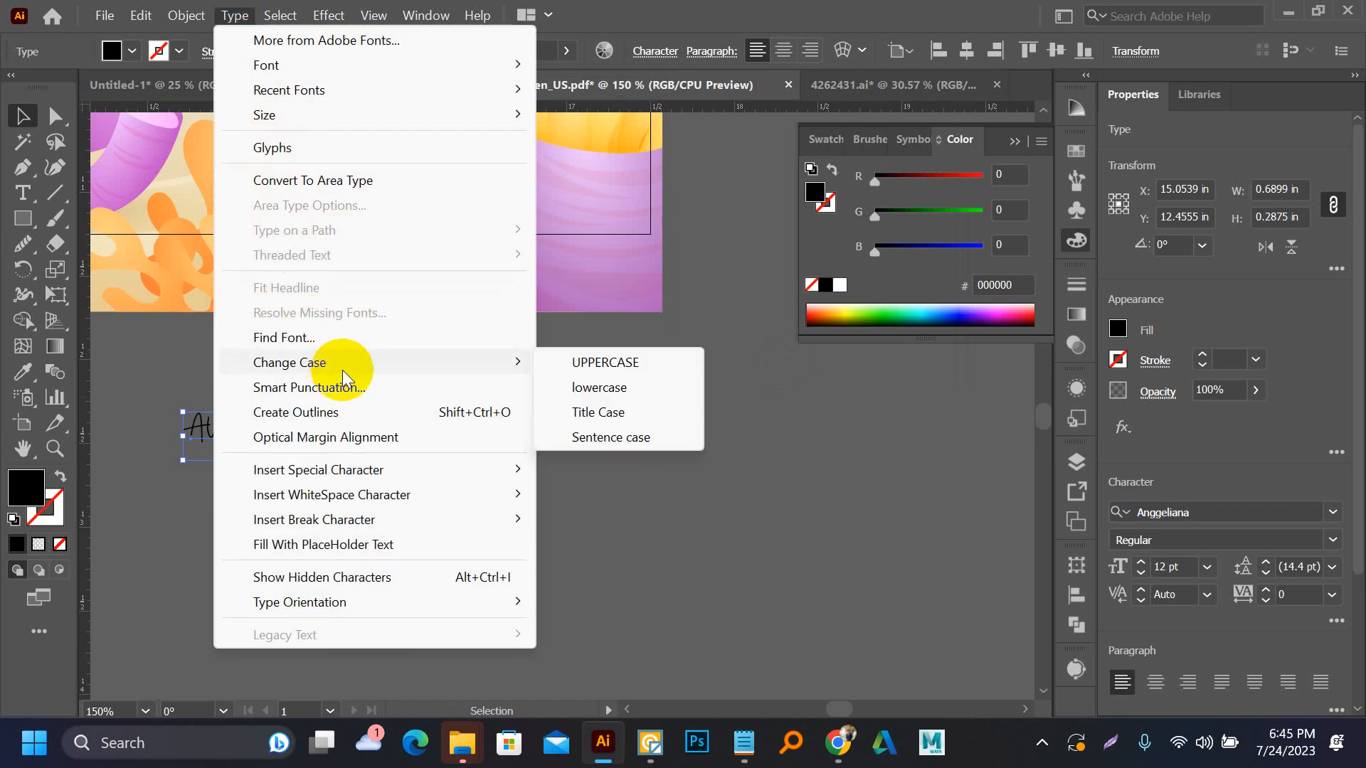
click(584, 390)
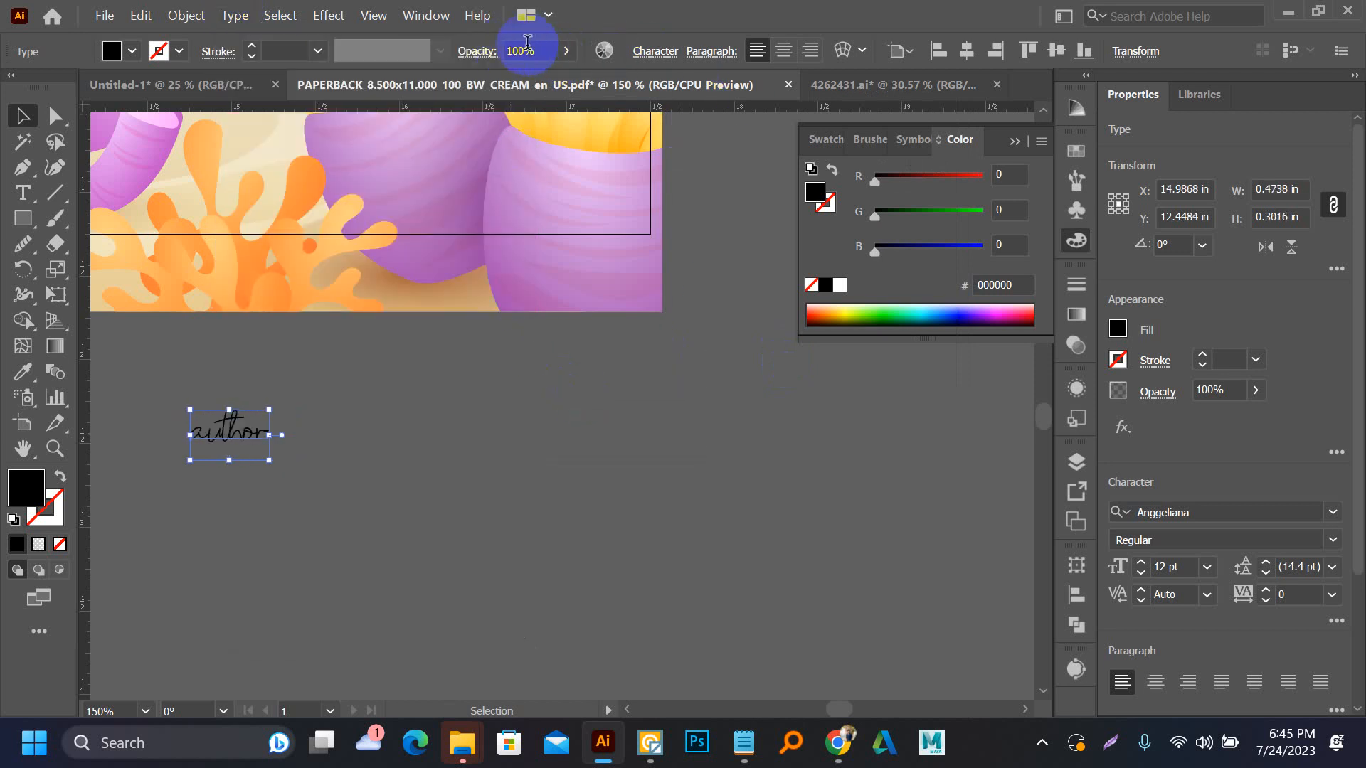
Change the font of the "author" text to Allan Regular
click(655, 51)
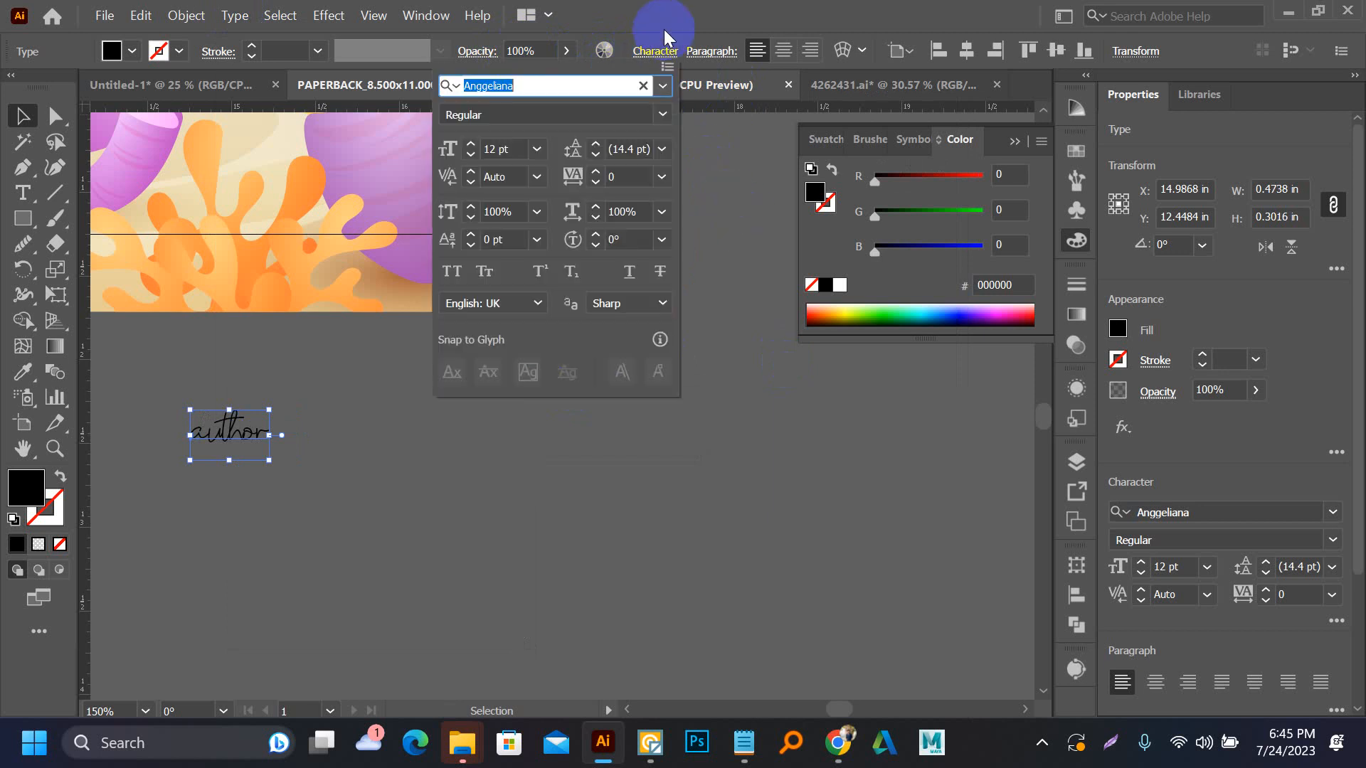
click(664, 89)
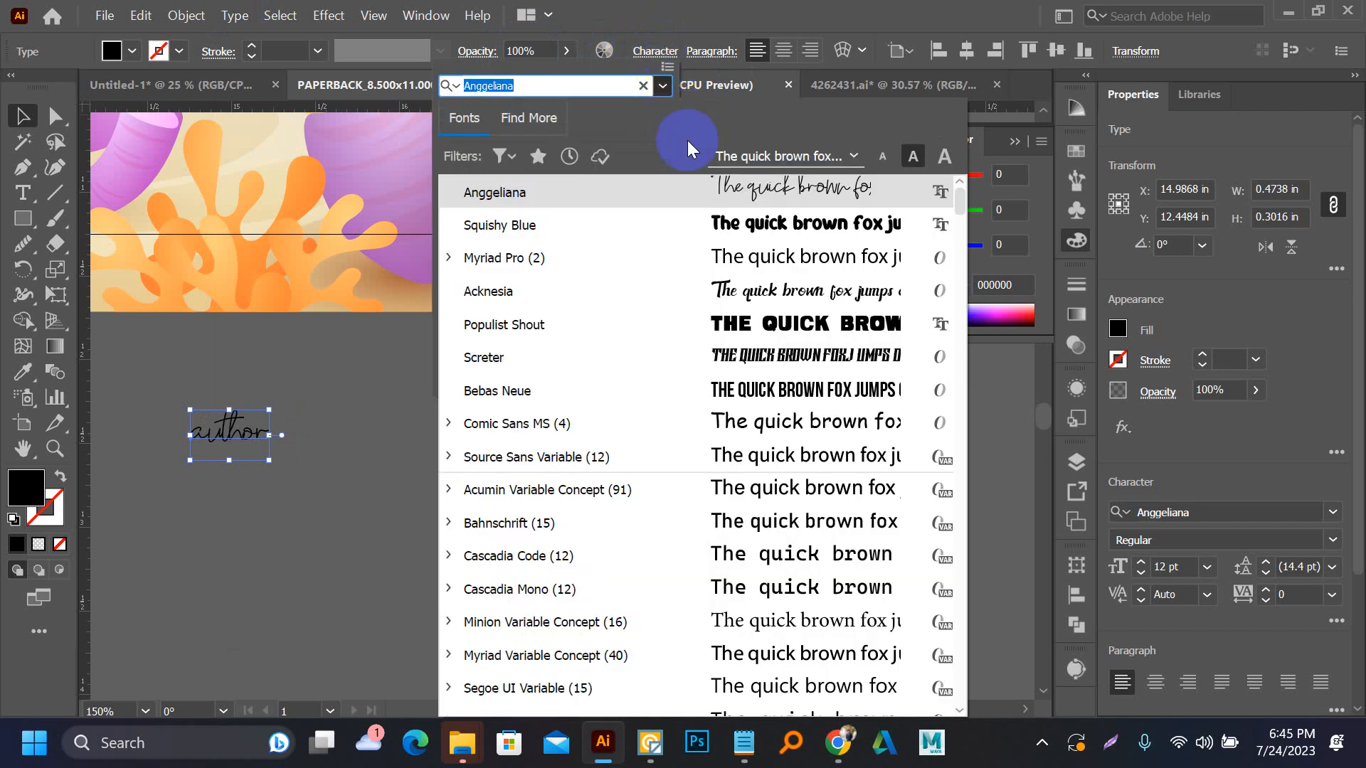
scroll(736, 459, down, 5)
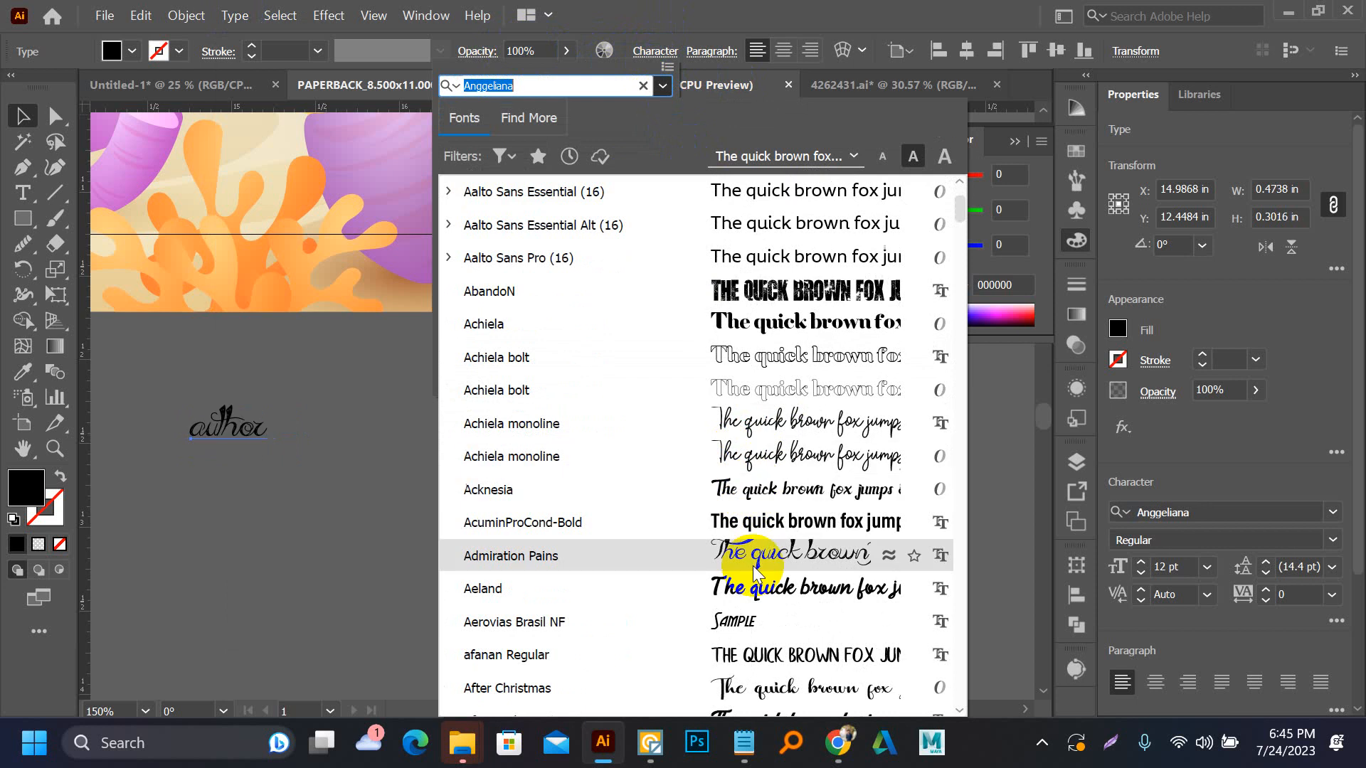
scroll(754, 617, down, 6)
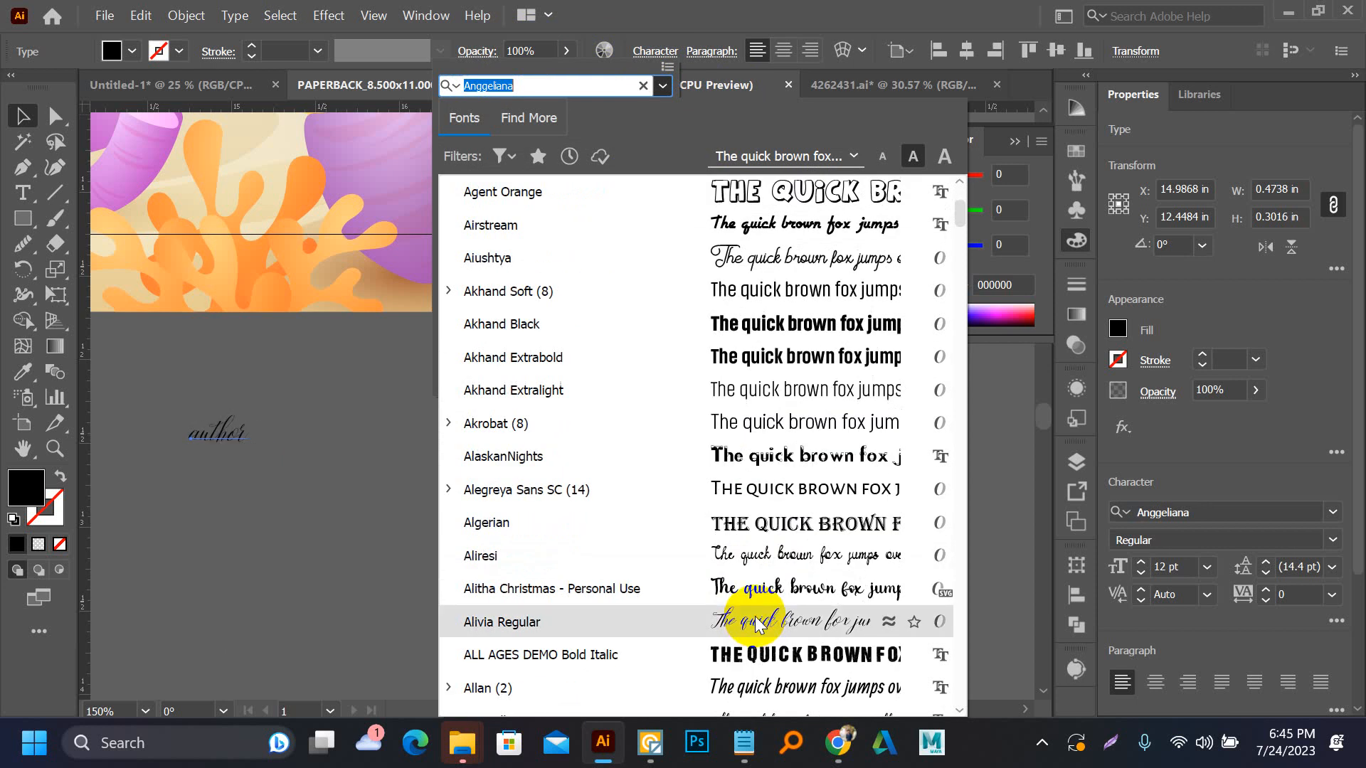
click(760, 693)
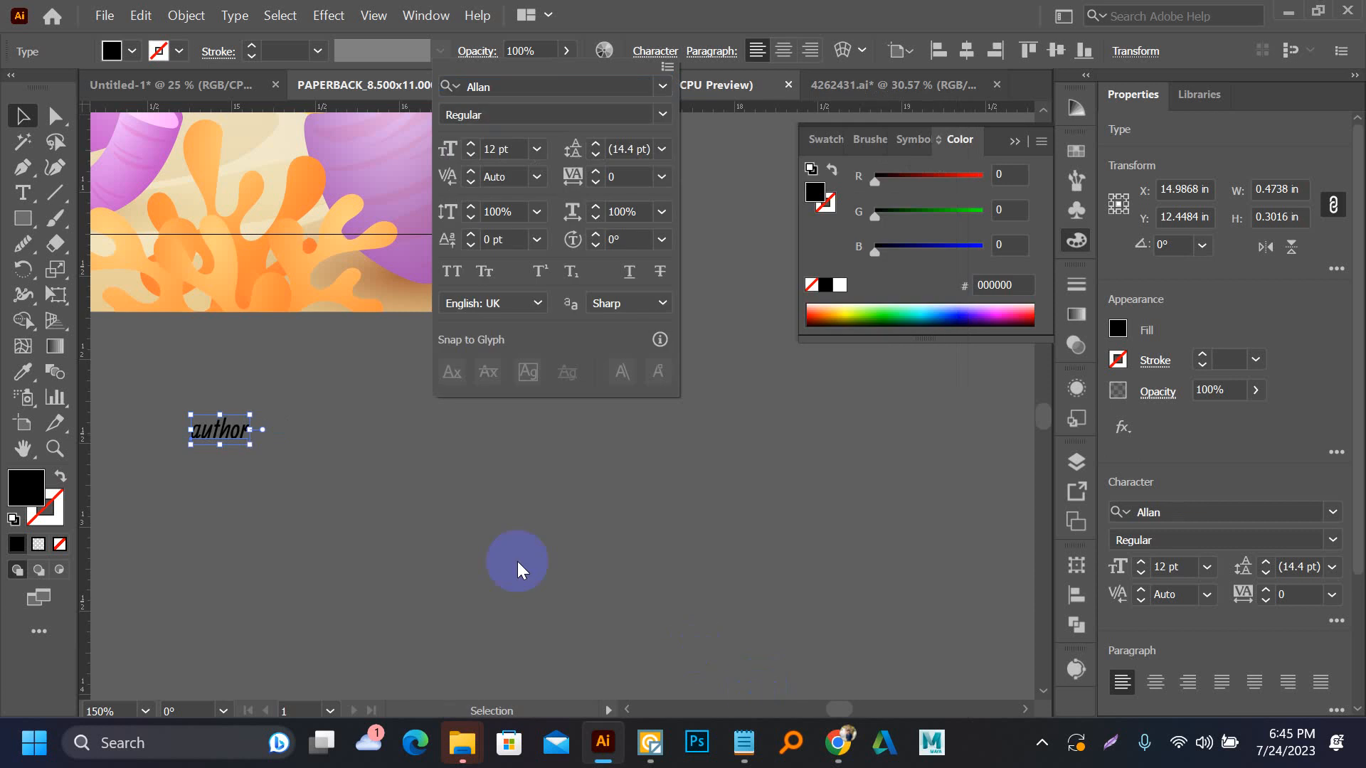
click(516, 560)
Enlarge the "author" text to about 25 pt and place it on the front cover's sand just below the mermaid's tail
click(368, 414)
drag(455, 434, 524, 329)
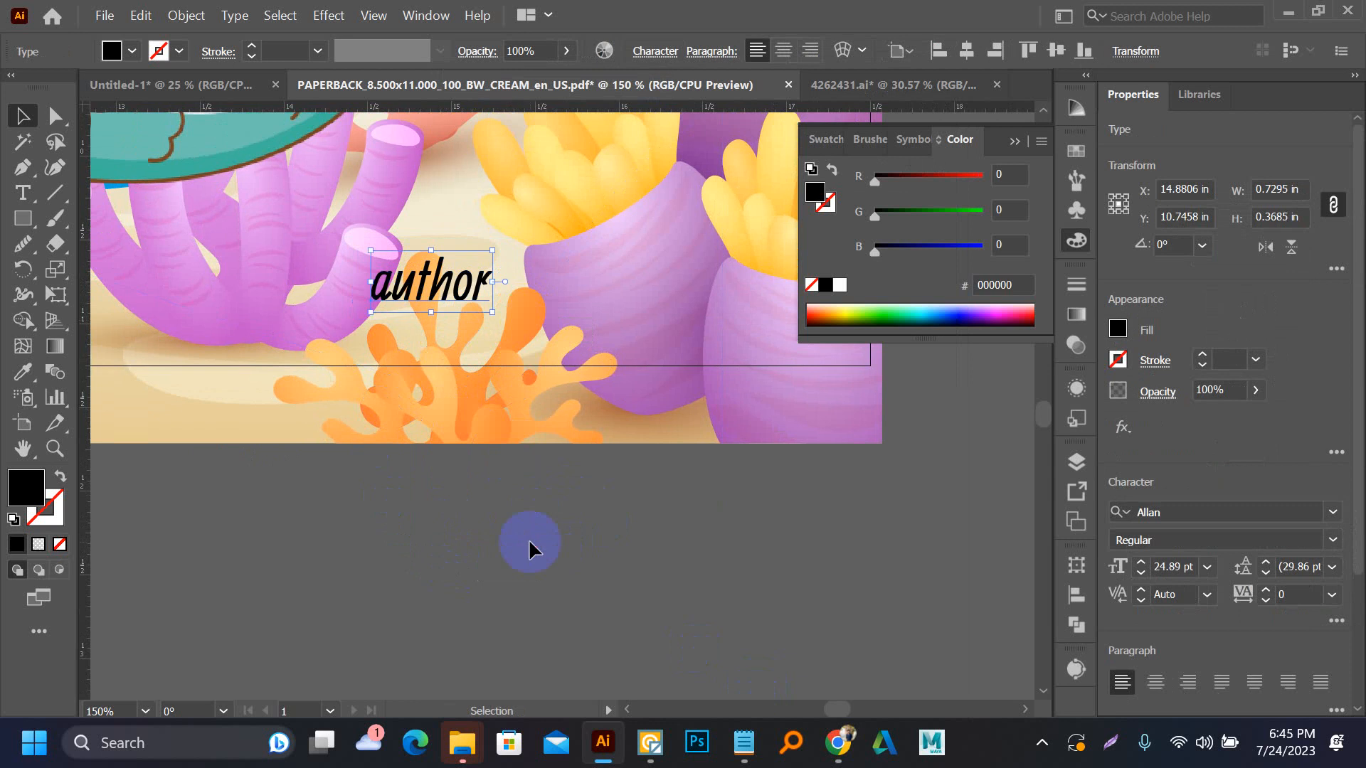
click(528, 539)
scroll(445, 315, up, 2)
scroll(509, 525, down, 6)
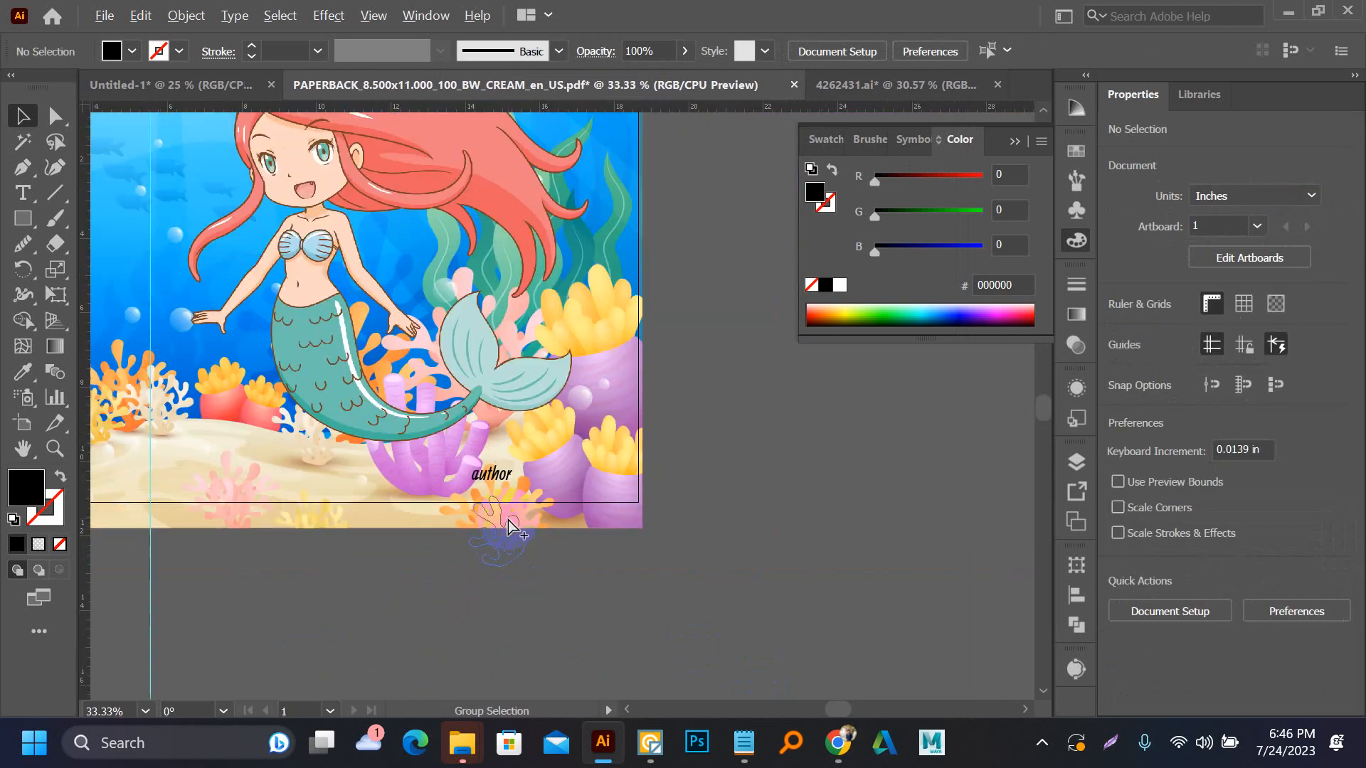
drag(494, 490, 419, 481)
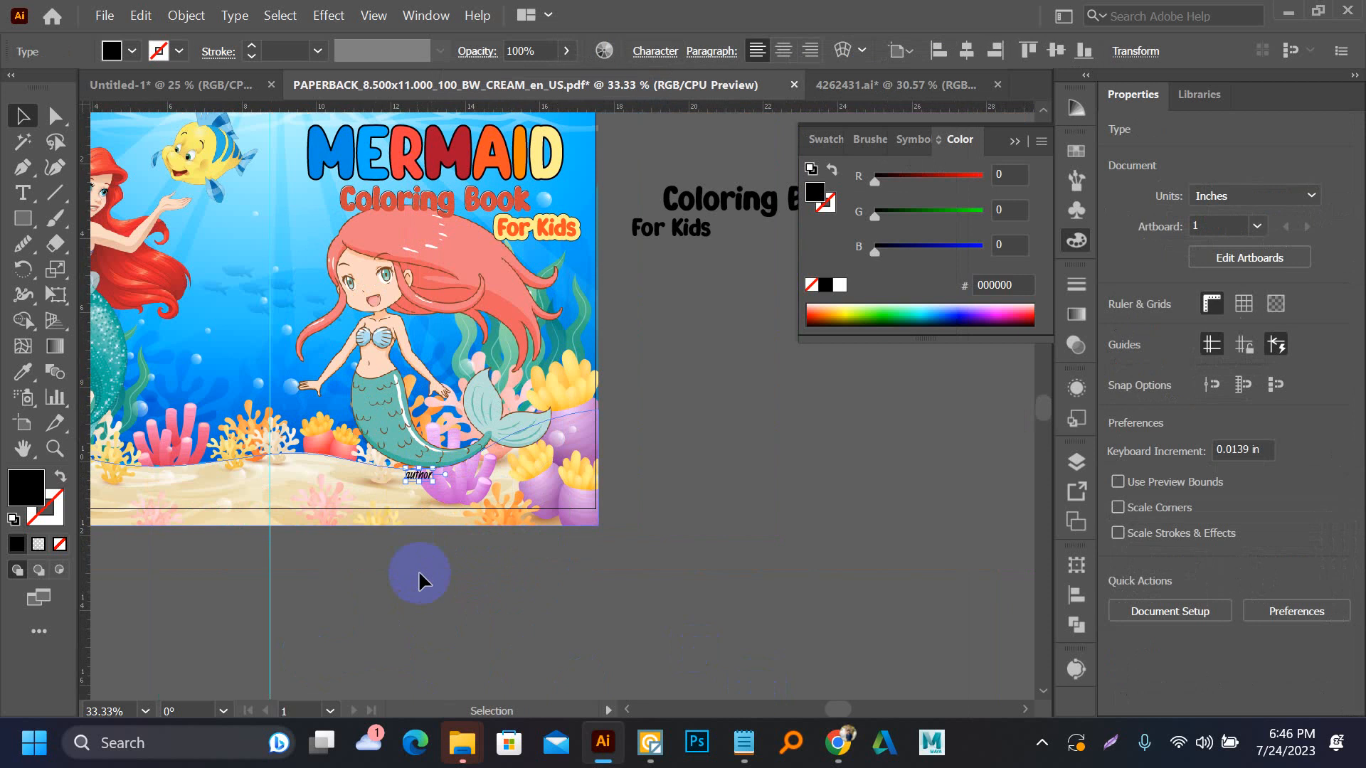
Scale the "author" text up to about 72 pt and position it beneath the mermaid's tail
click(419, 571)
scroll(412, 481, up, 5)
click(448, 473)
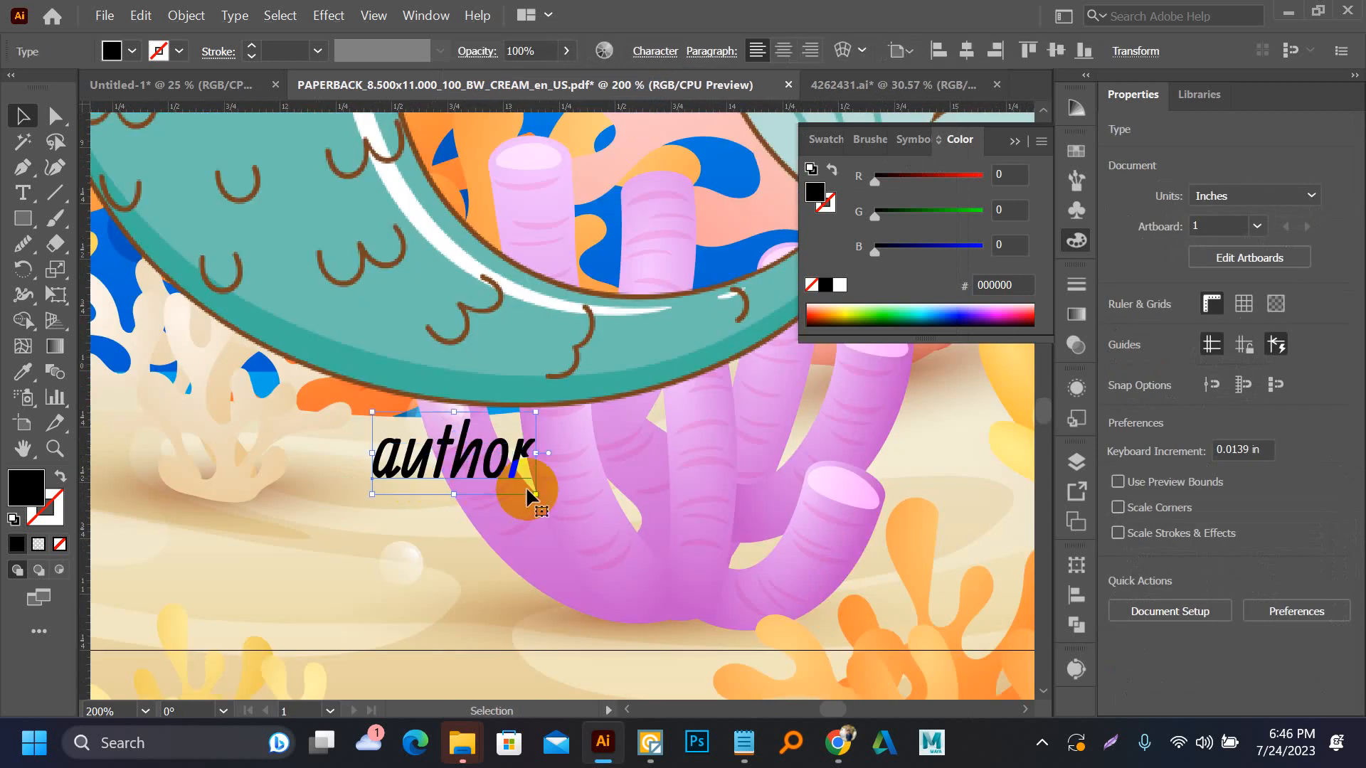
drag(538, 498, 690, 572)
drag(551, 485, 551, 444)
scroll(551, 445, down, 5)
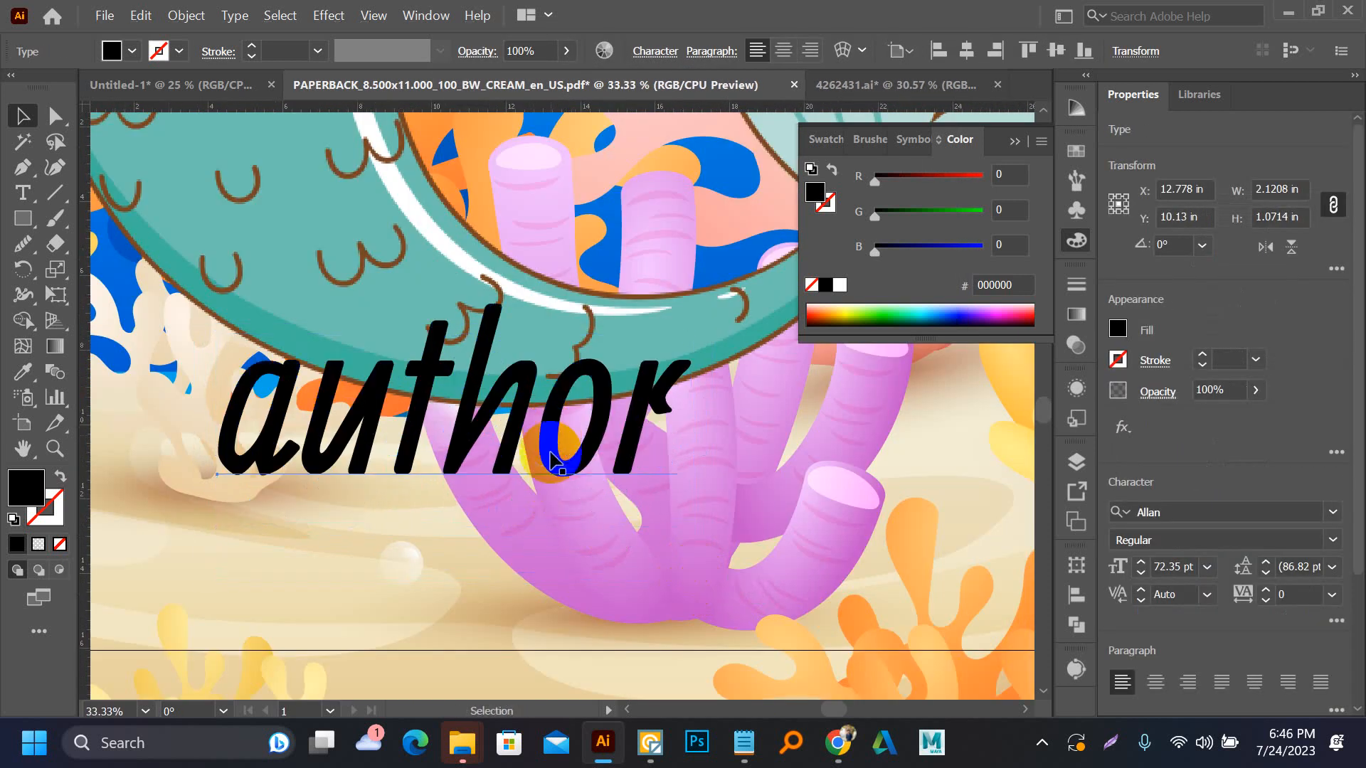
click(562, 621)
scroll(545, 448, up, 2)
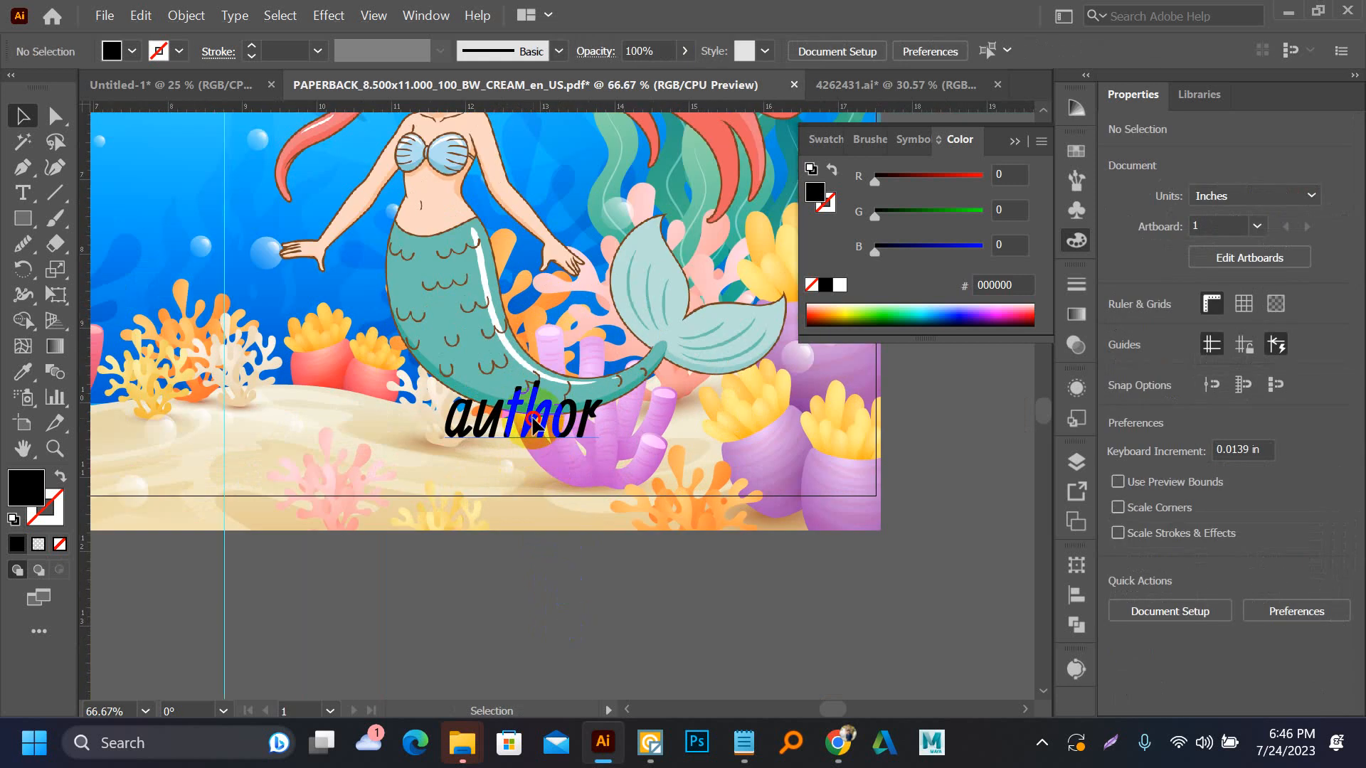
Paste a second "author" into the text to read "author author" and scale it to about 53 pt under the mermaid's tail
drag(539, 422, 596, 434)
double_click(579, 425)
text(author)
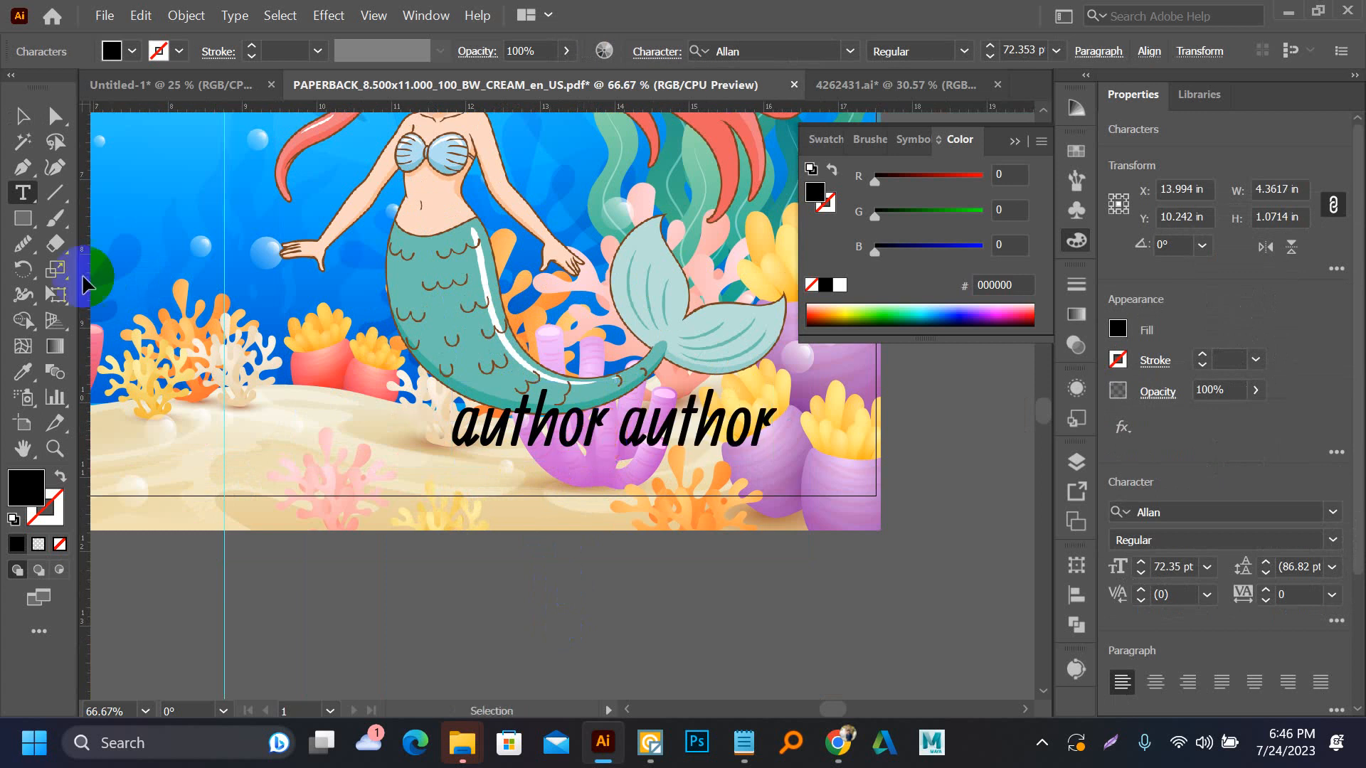
click(22, 116)
drag(601, 410, 549, 406)
drag(724, 377, 640, 397)
Duplicate the "author author" text below the cover and convert the text on the cover to outlines
drag(584, 441, 660, 680)
click(591, 621)
click(578, 445)
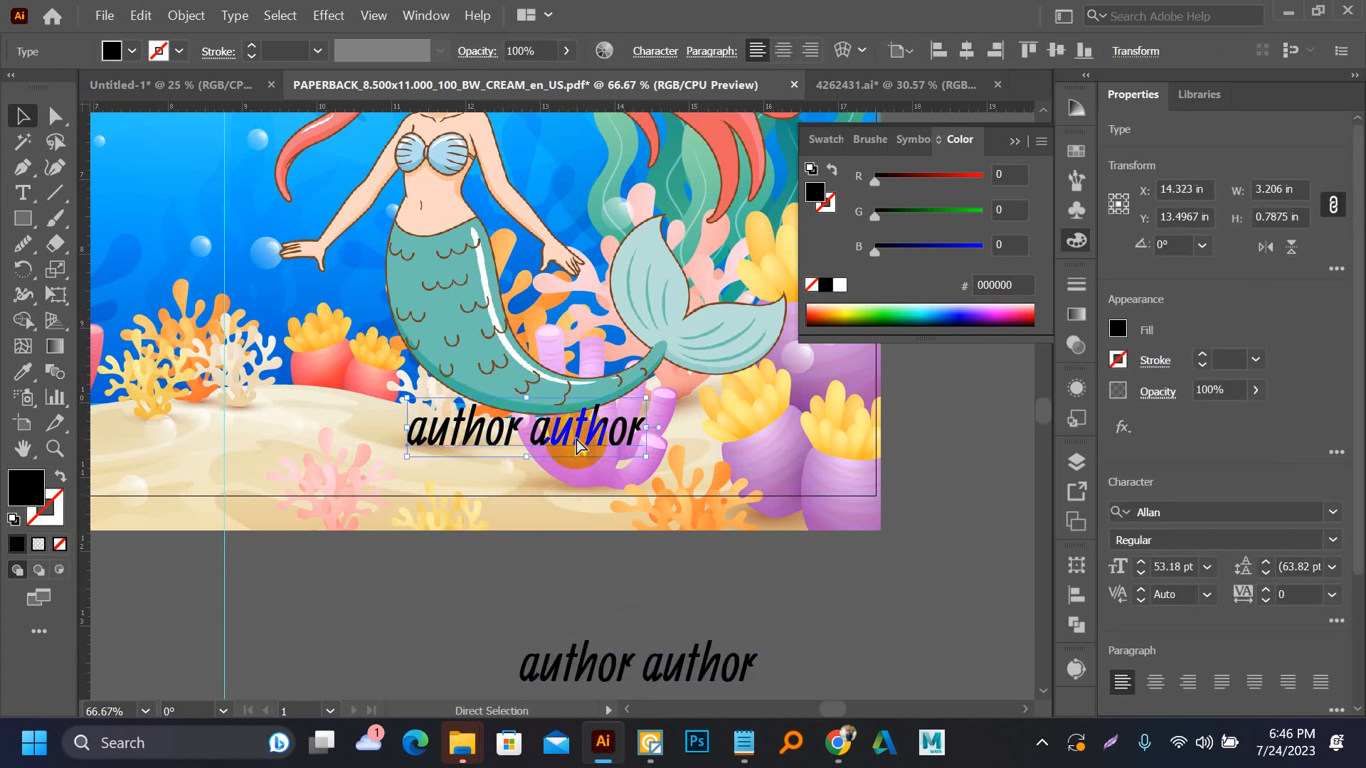
key(ctrl+shift+o)
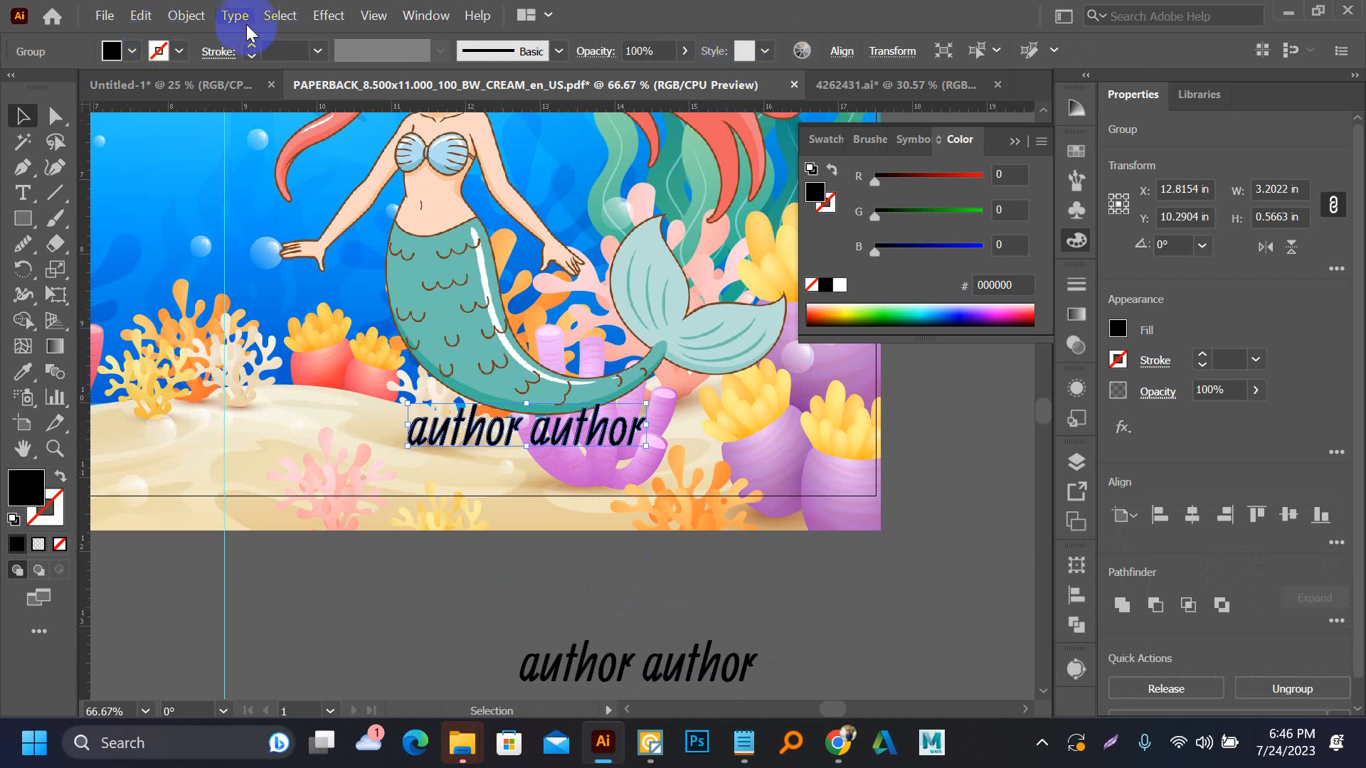
click(185, 15)
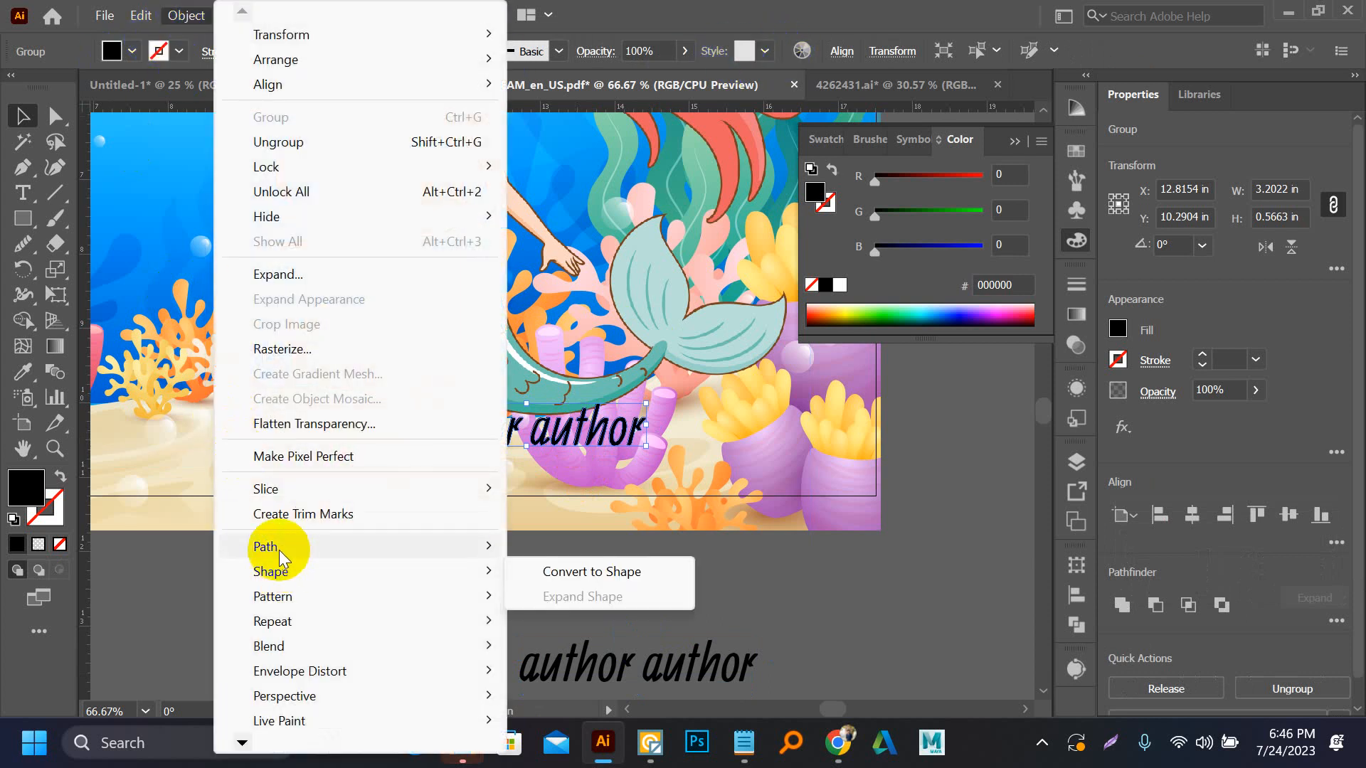
mouse_move(497, 549)
click(547, 350)
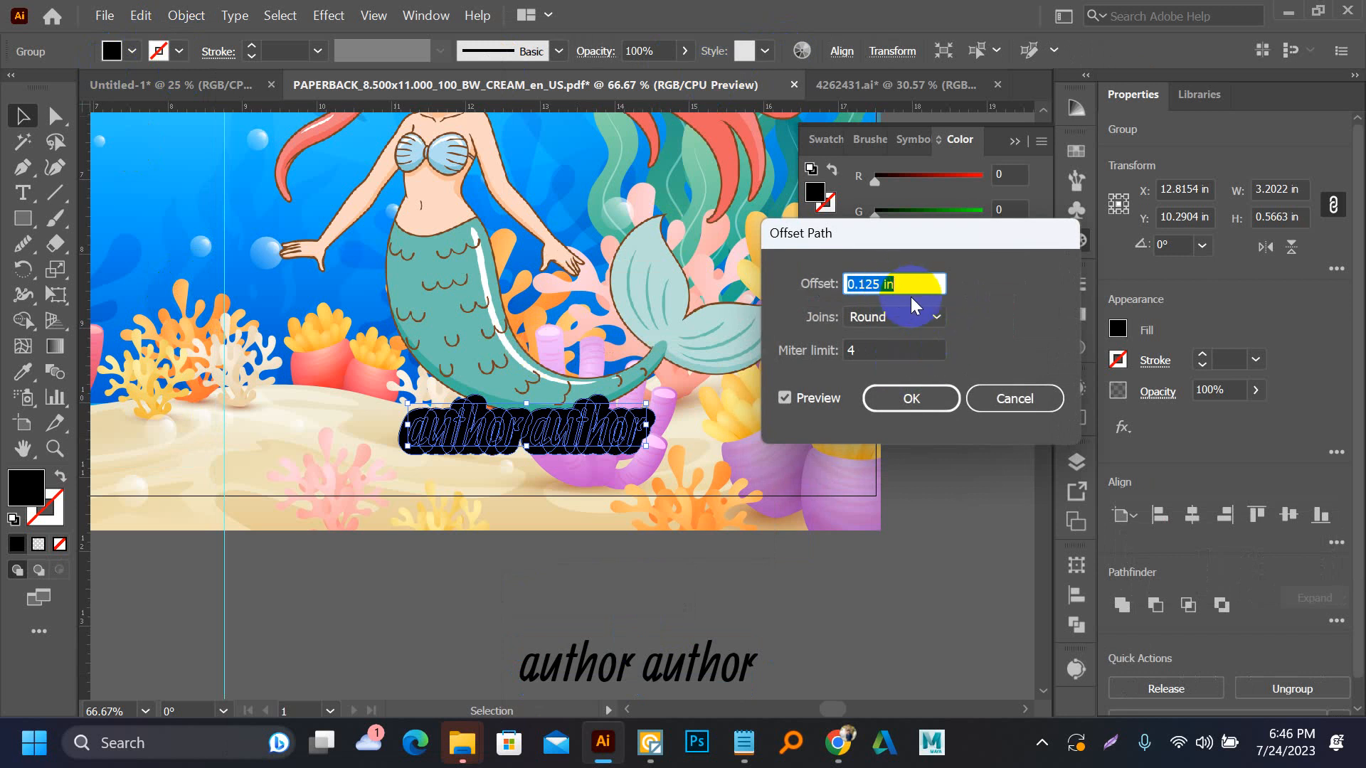
text(0)
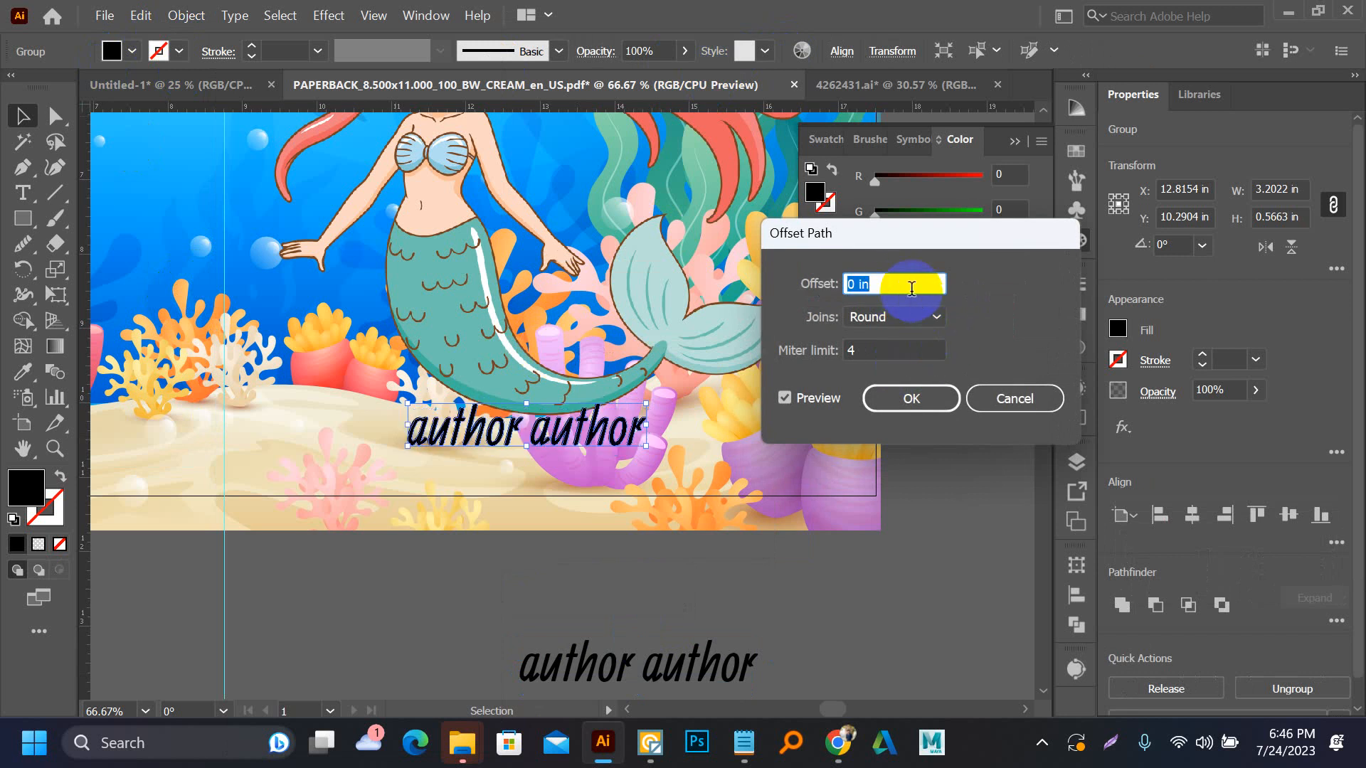
scroll(912, 288, up, 1)
scroll(912, 288, down, 1)
scroll(912, 288, up, 1)
scroll(912, 288, down, 1)
scroll(912, 288, up, 1)
click(992, 399)
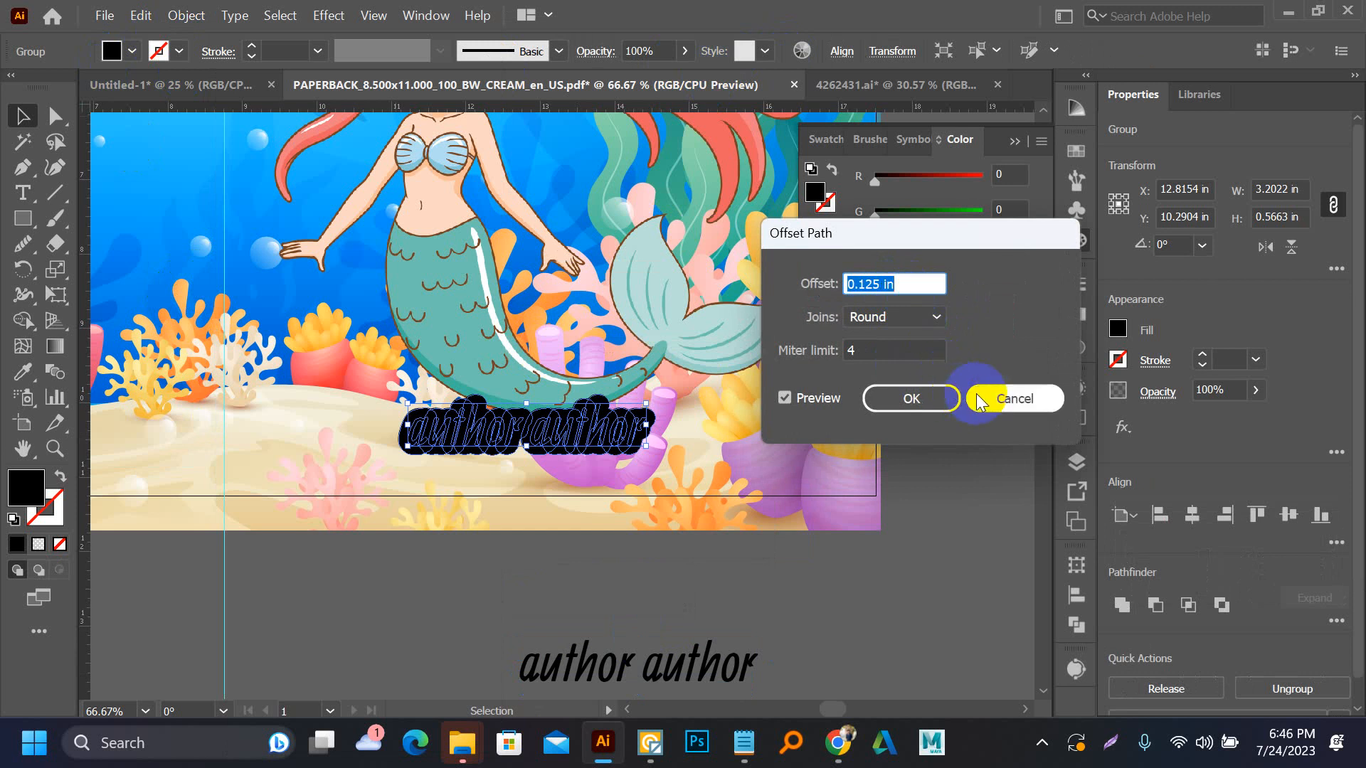
Deselect the lettering and set the document units to Pixels
click(548, 533)
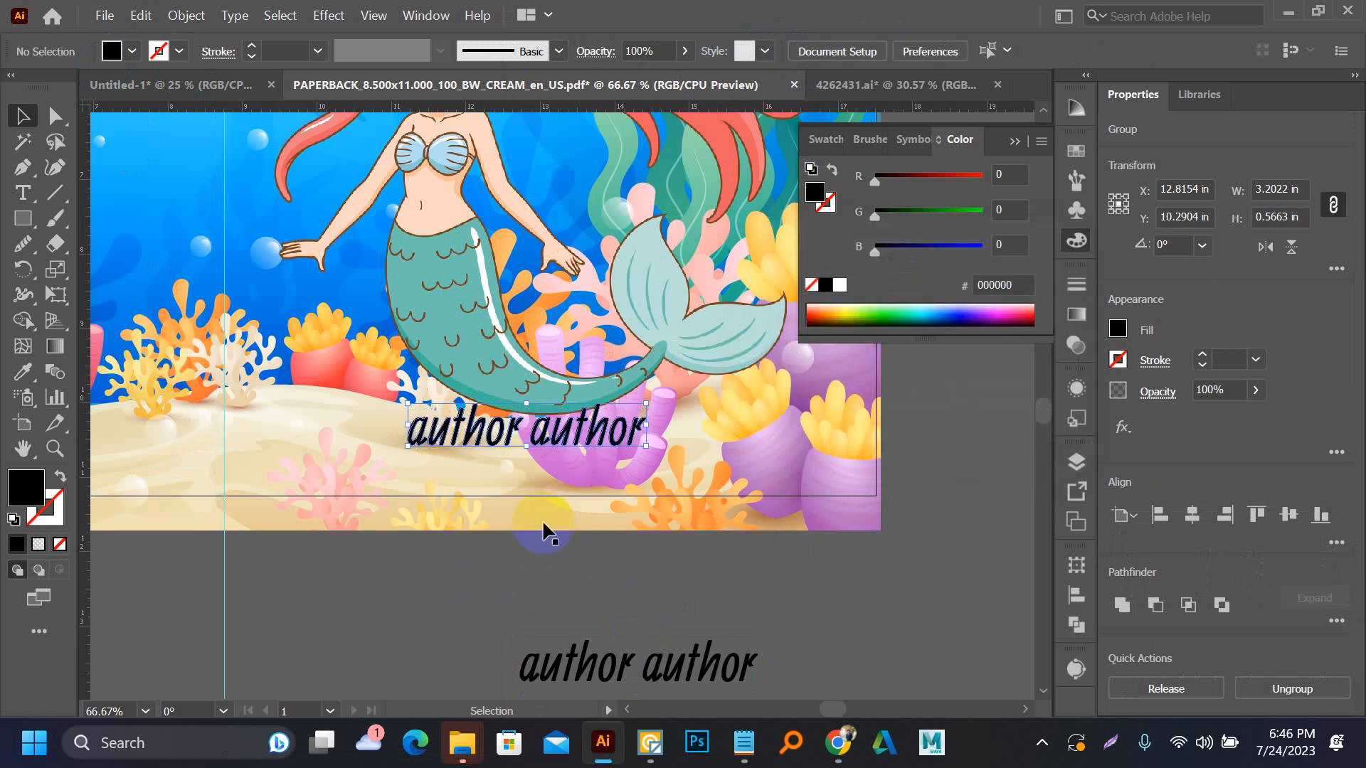
click(812, 56)
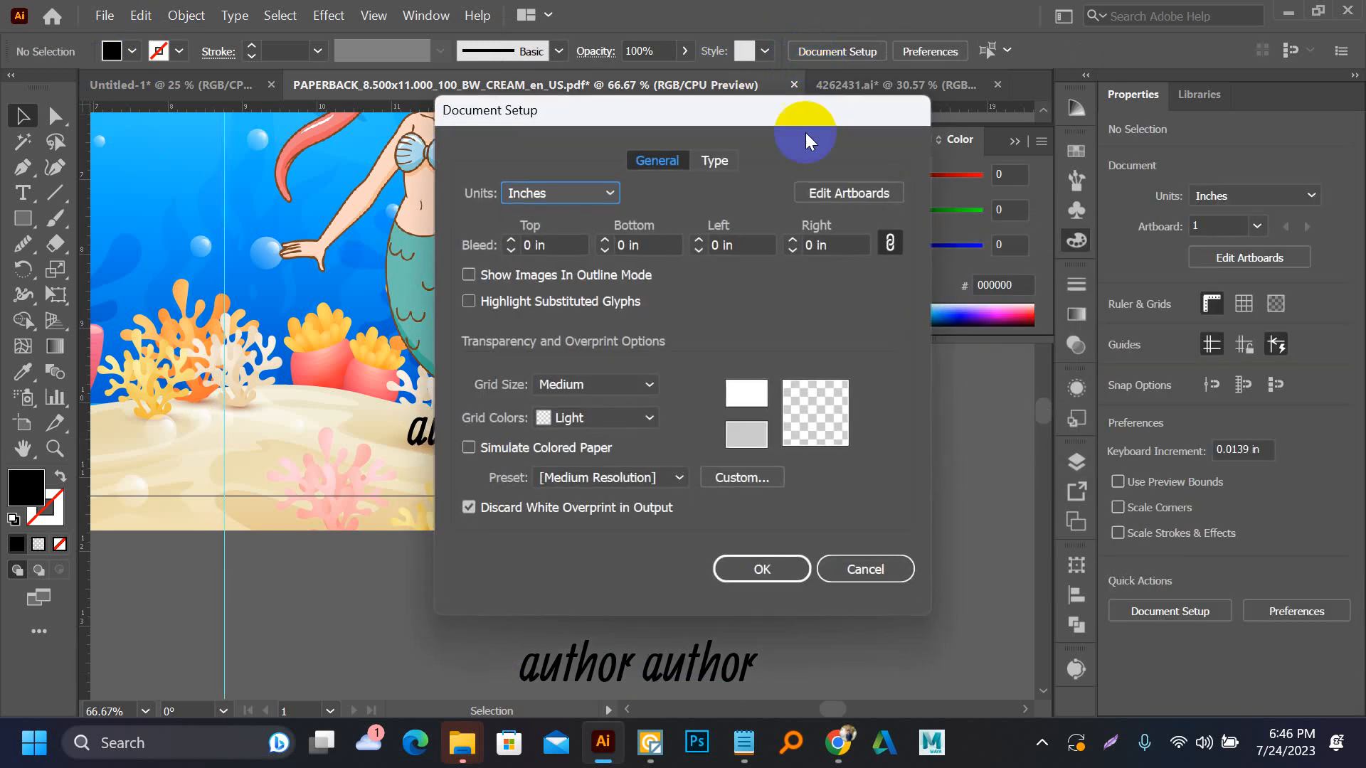
click(587, 201)
click(574, 217)
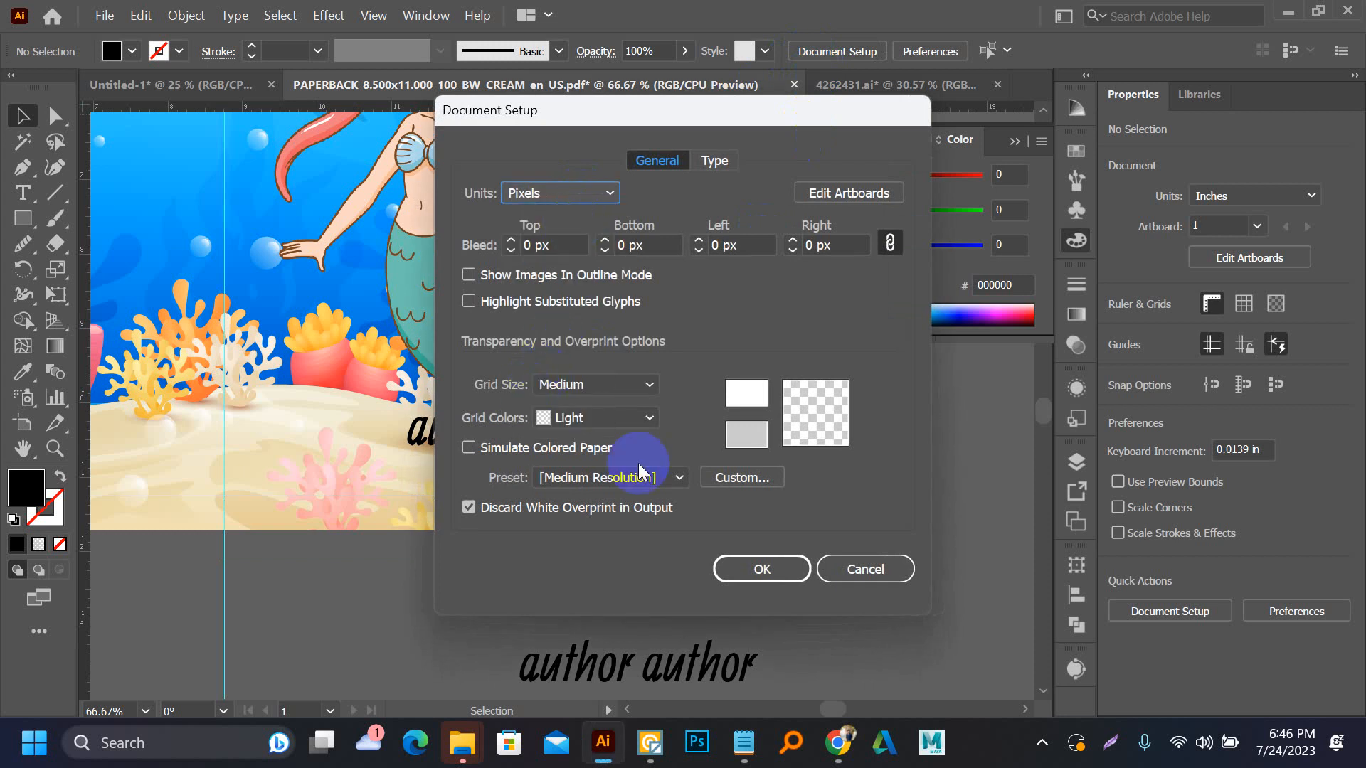
click(743, 567)
click(191, 16)
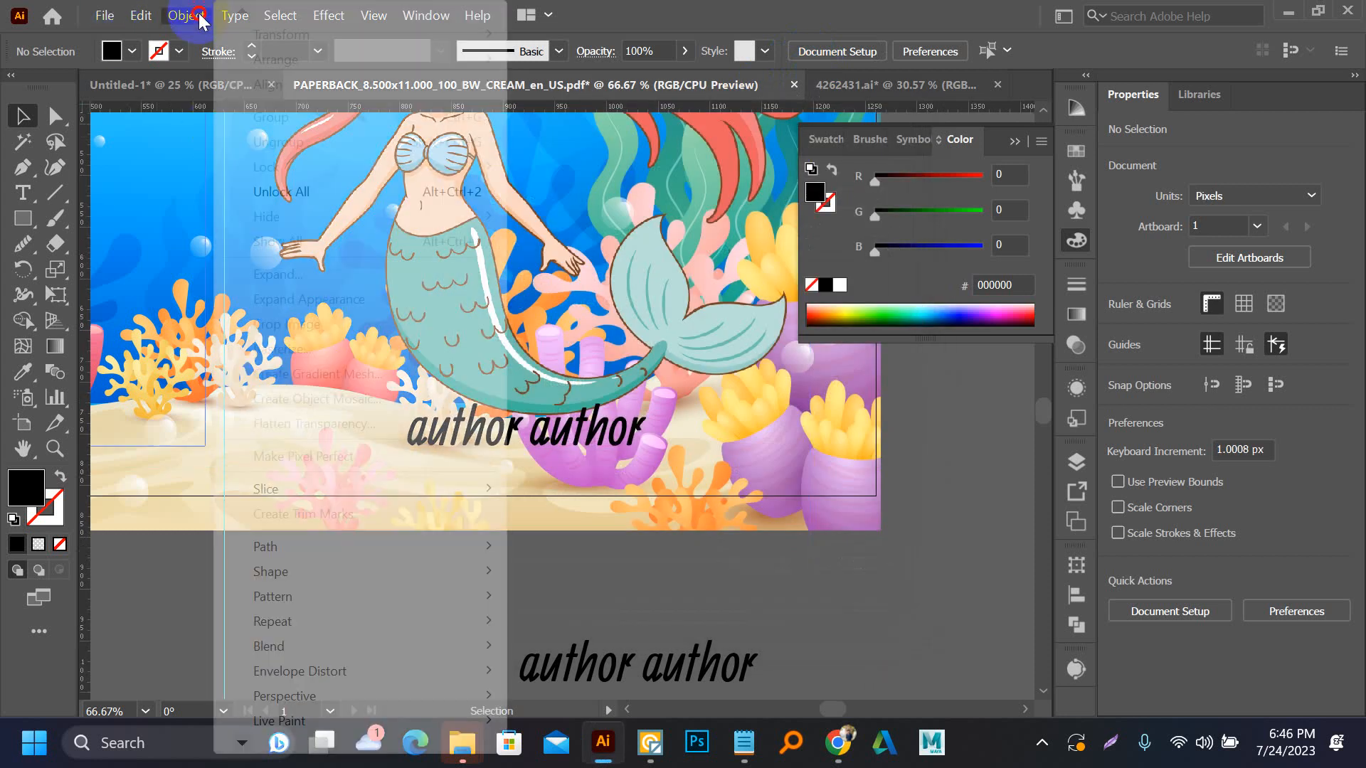
mouse_move(357, 545)
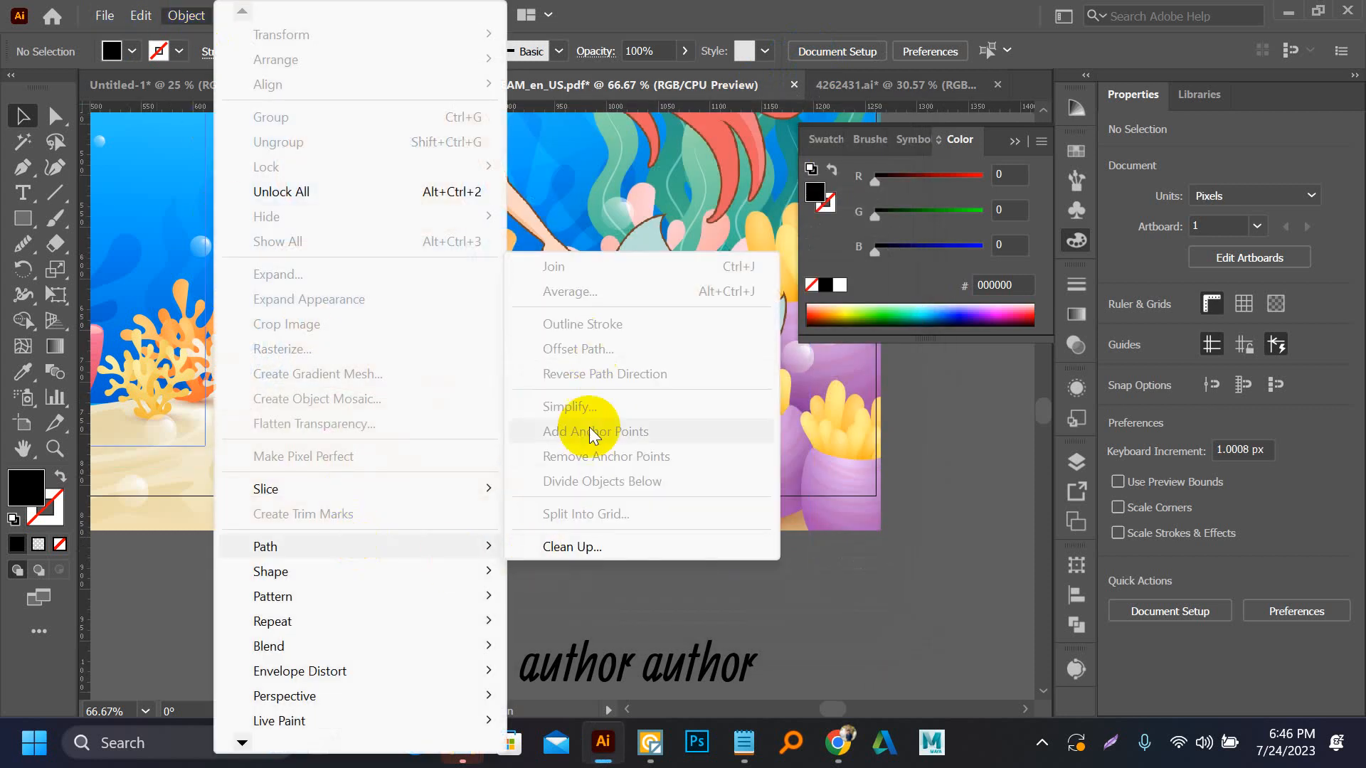
click(817, 521)
click(498, 417)
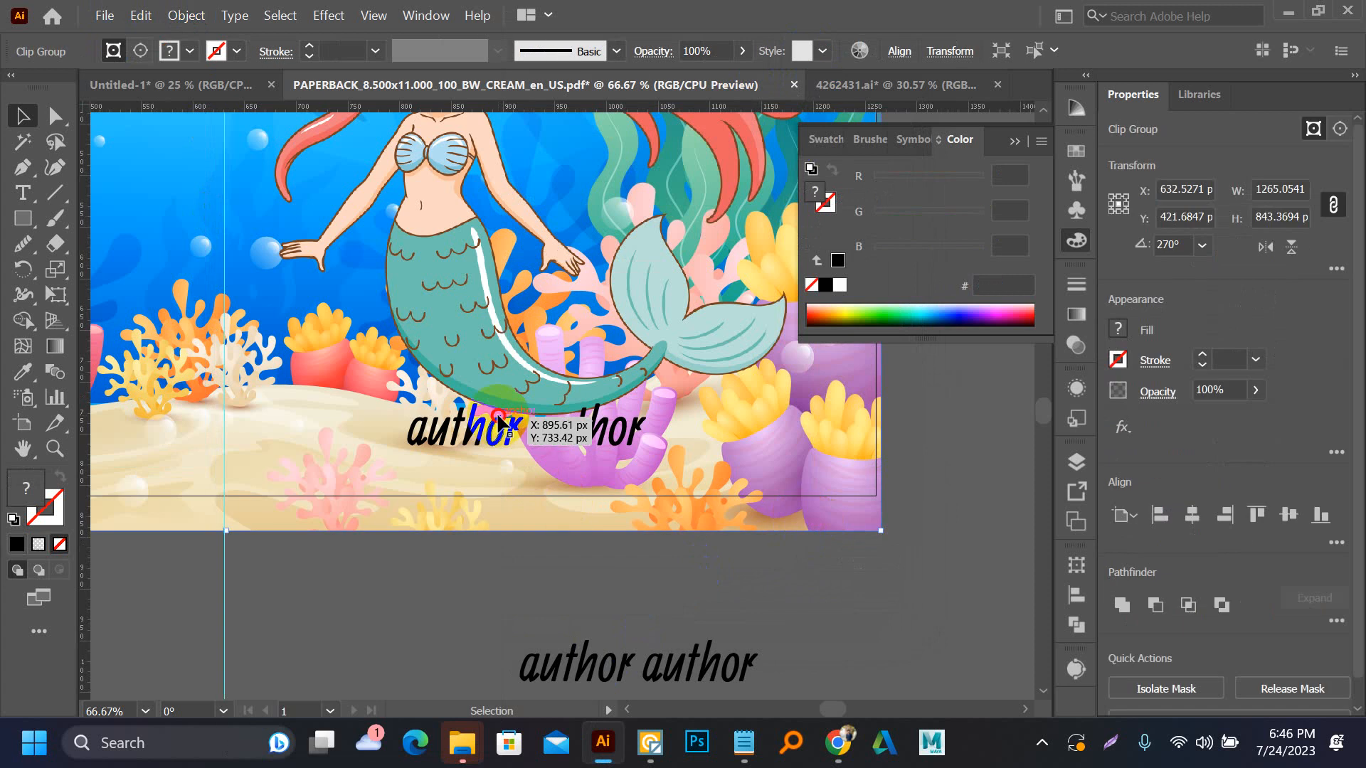
drag(500, 422, 462, 437)
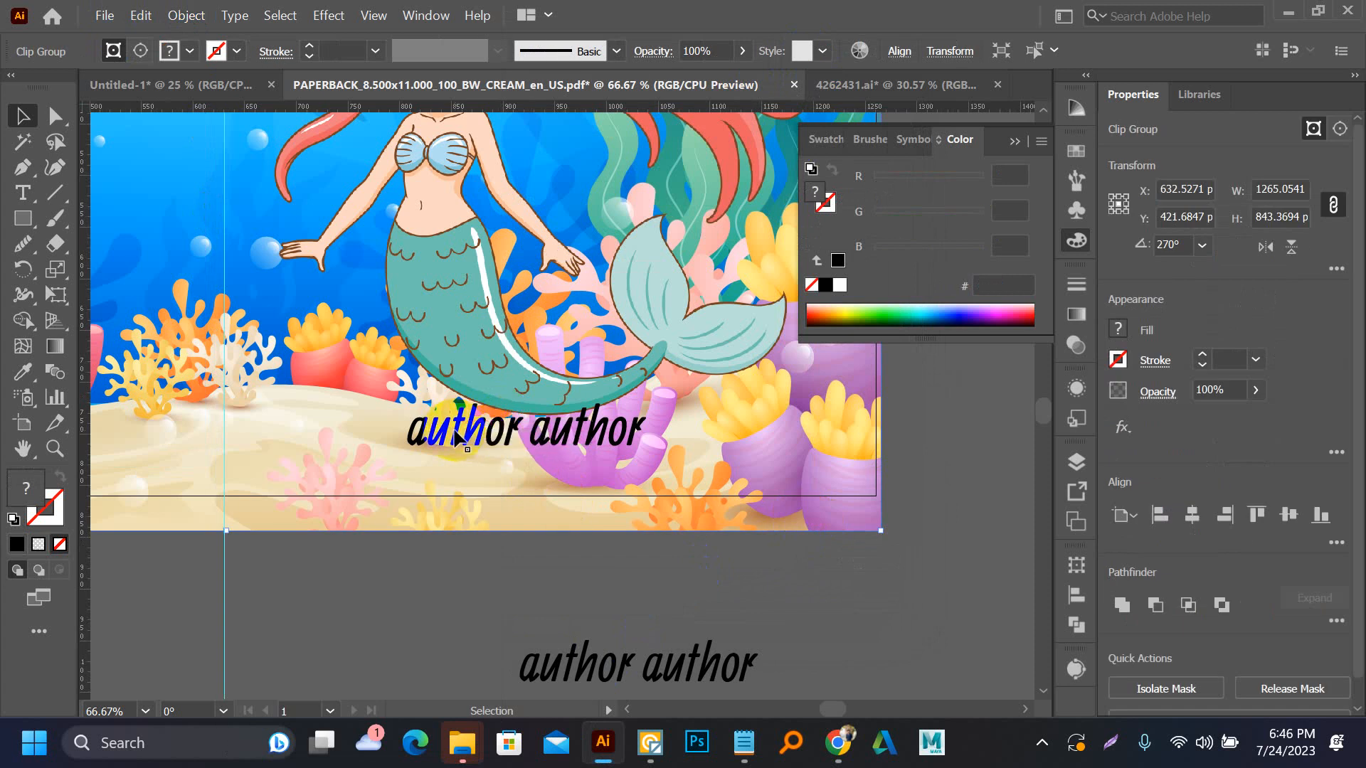
click(449, 620)
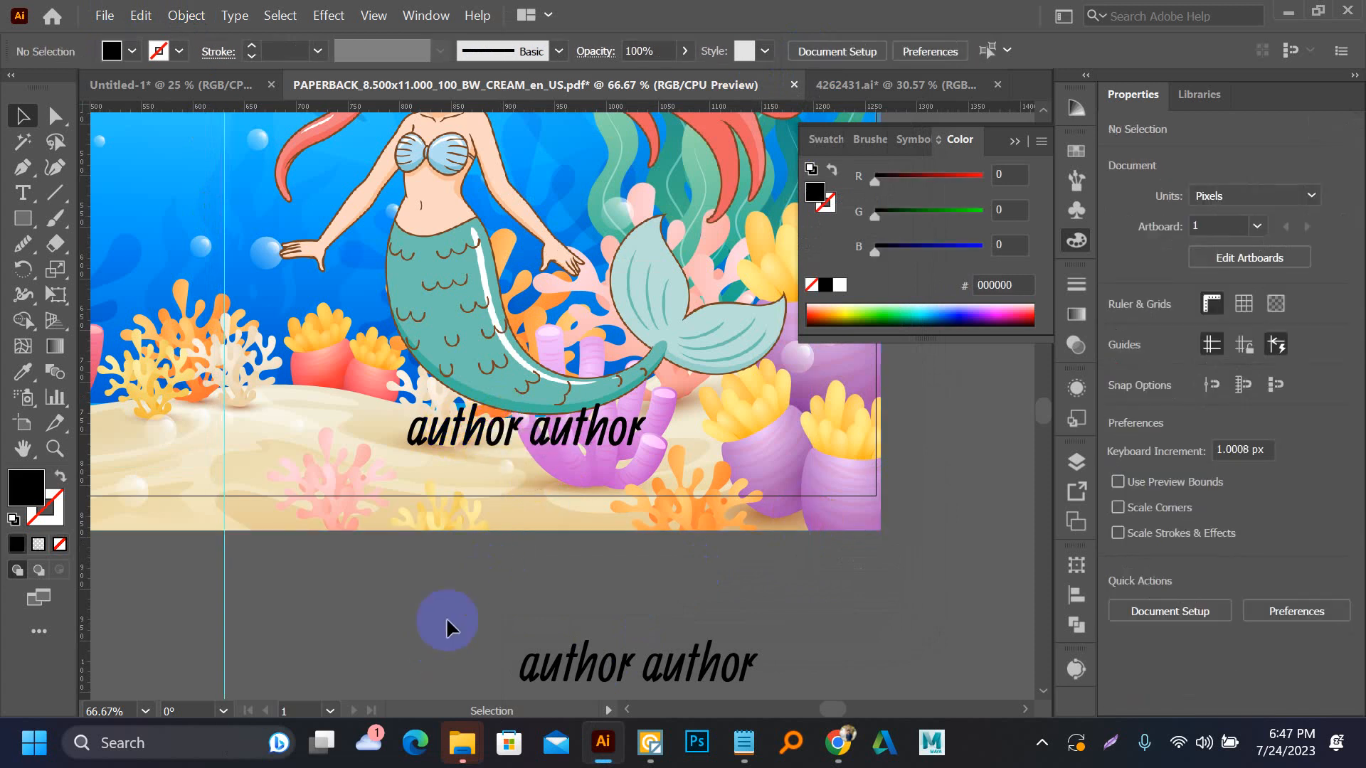
Offset the outlined "author author" lettering beneath the mermaid's tail by 4 px with round joins
click(487, 446)
click(186, 14)
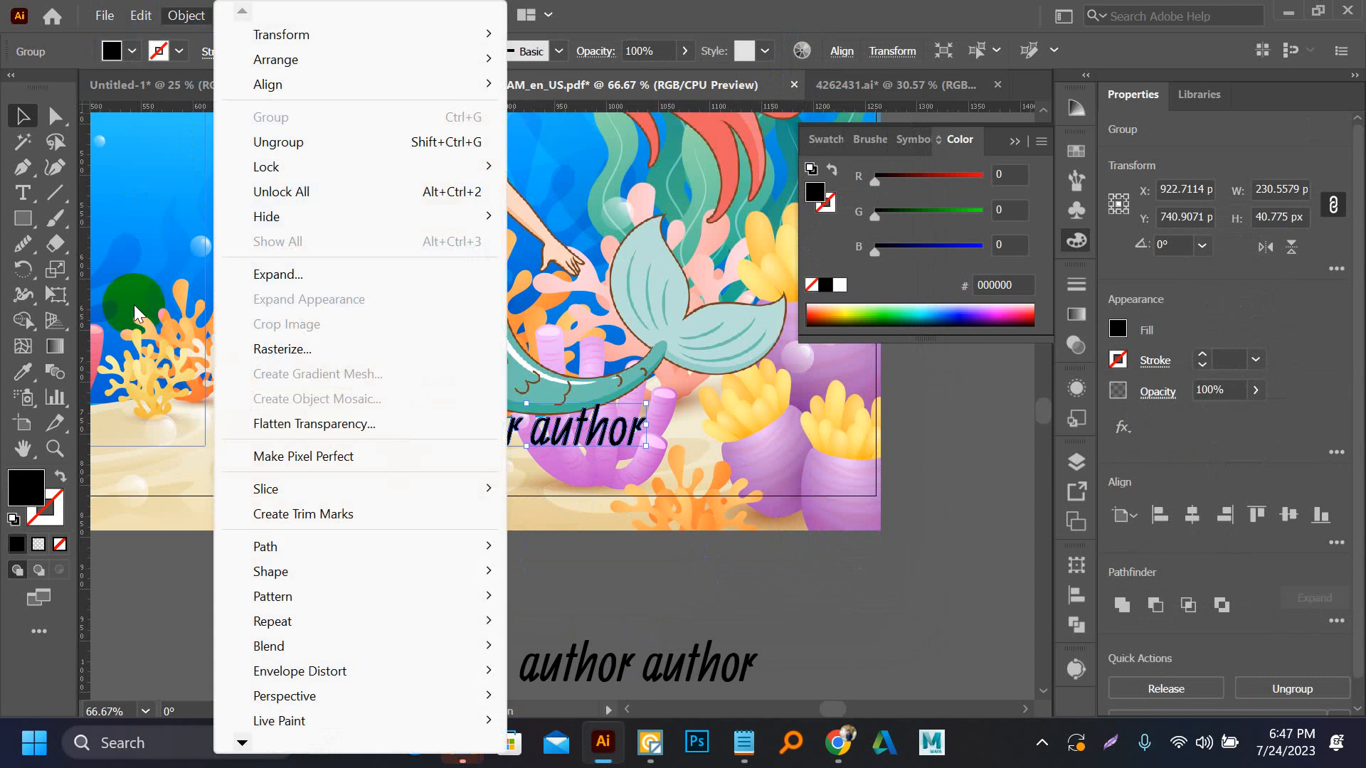
mouse_move(353, 545)
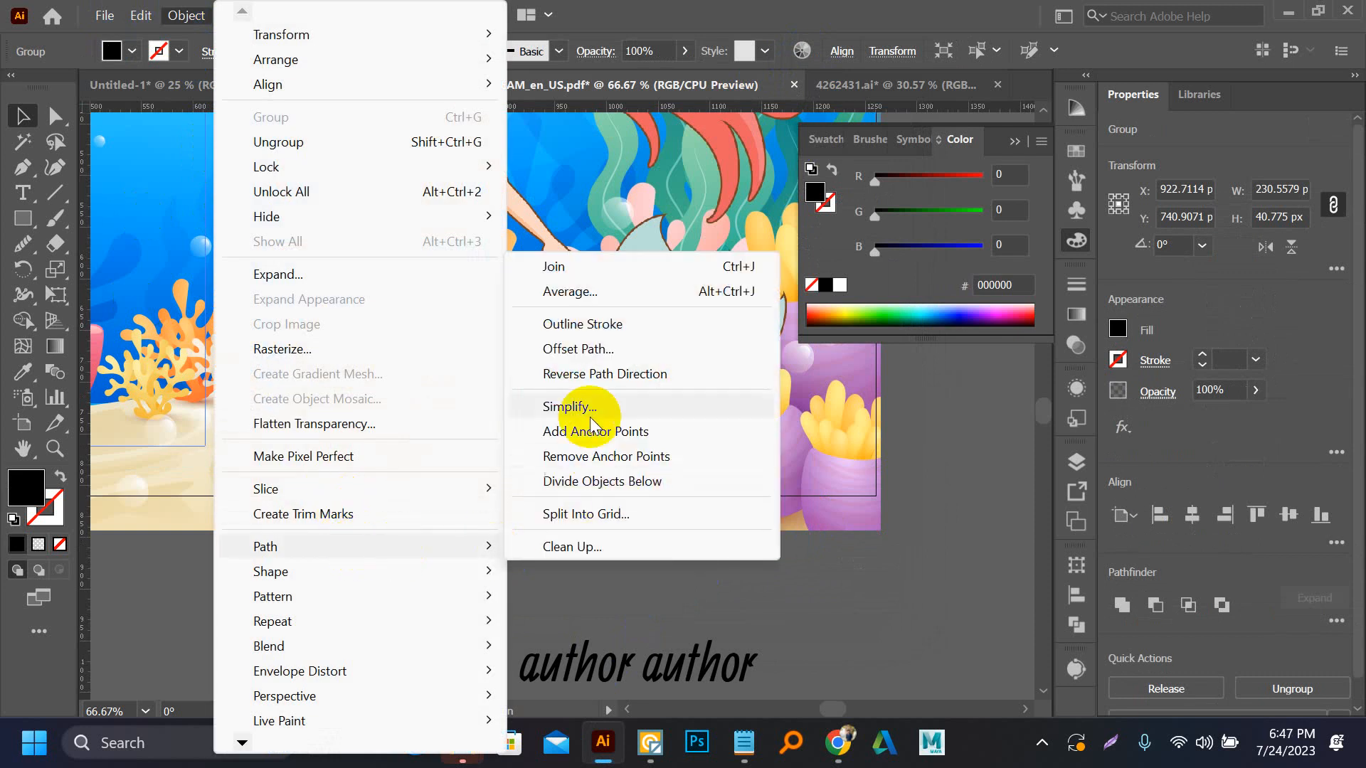
click(577, 349)
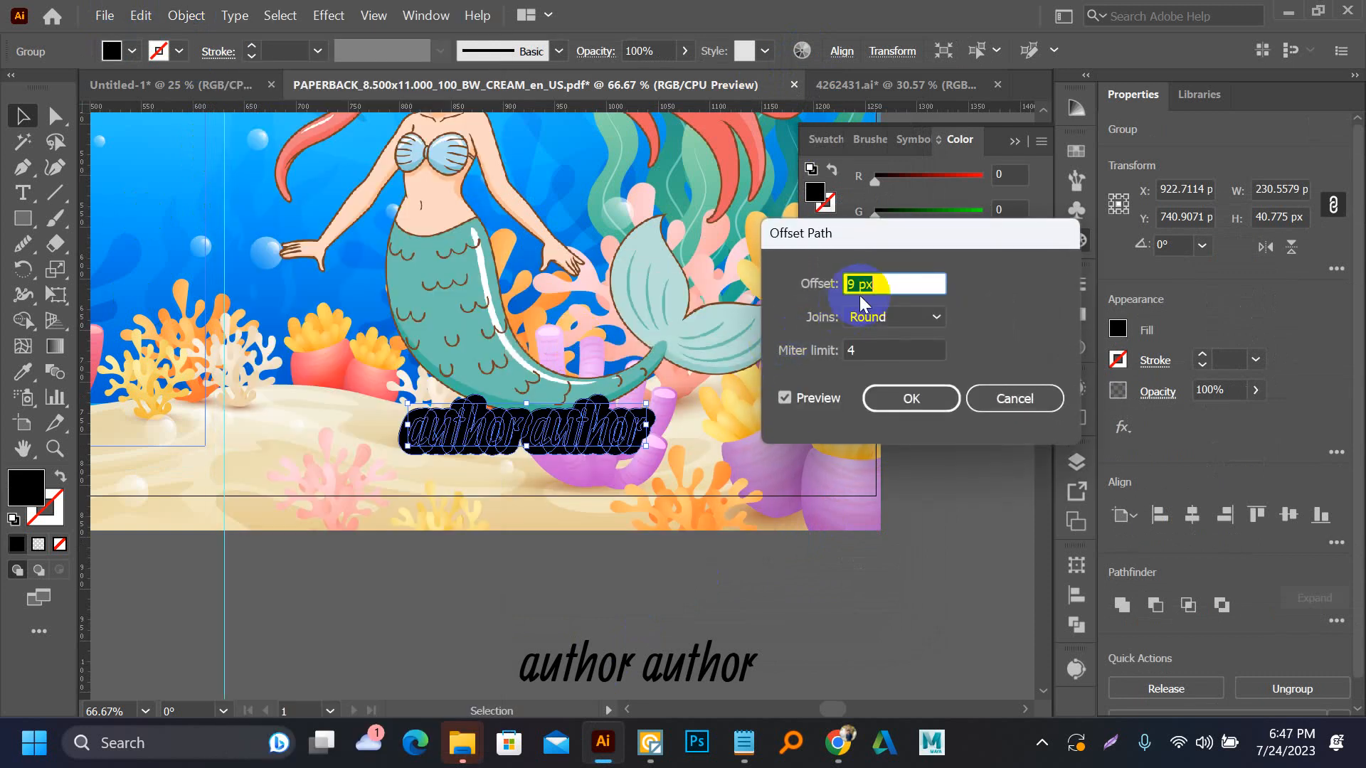
text(4)
click(915, 401)
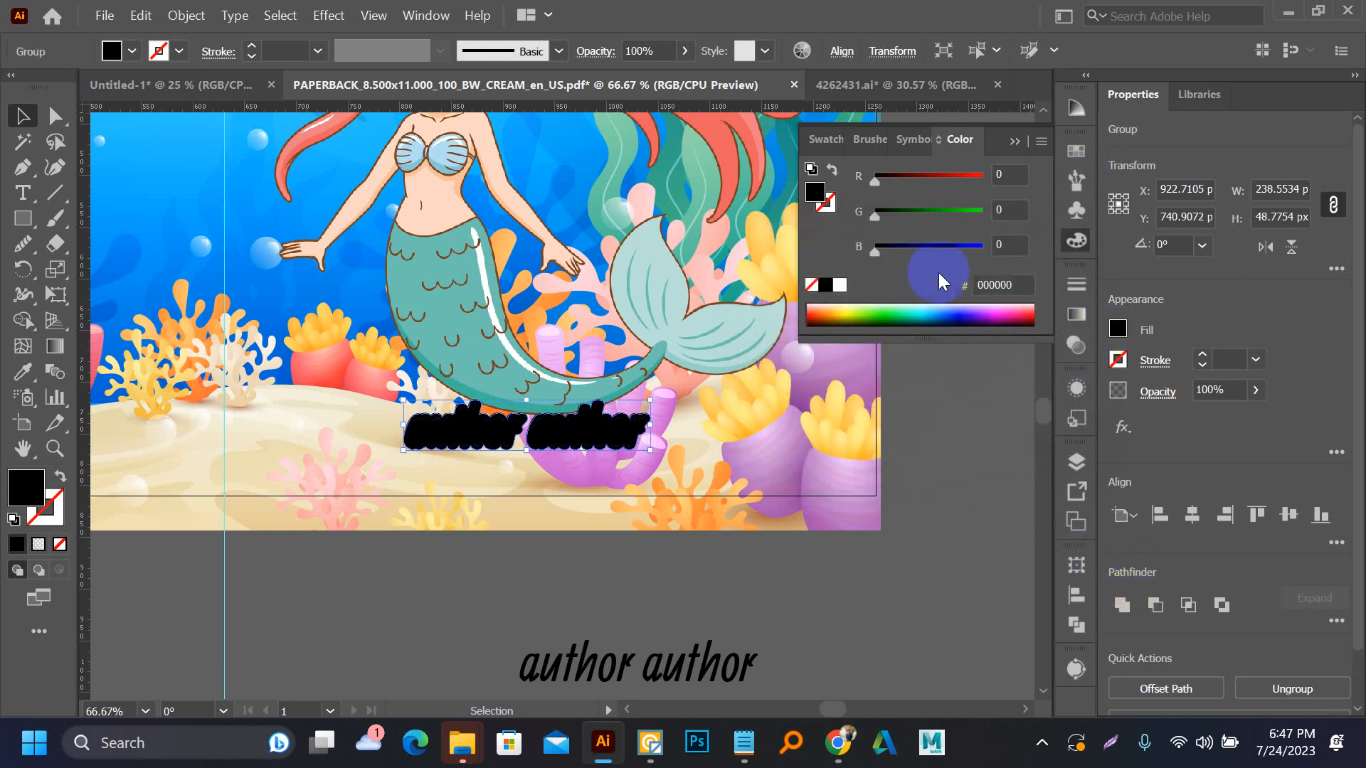
Fill the offset shapes around "author author" with white and send them behind the black letters
click(839, 287)
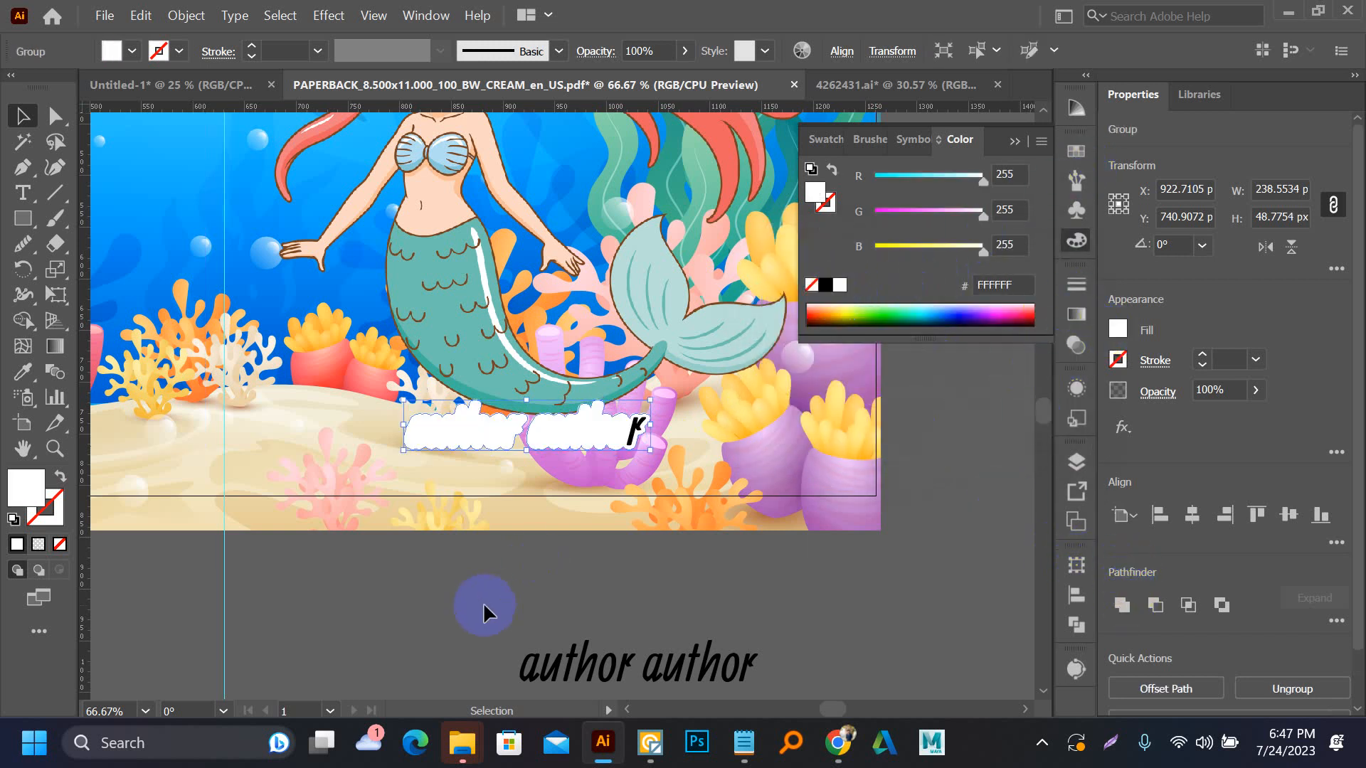
key(a)
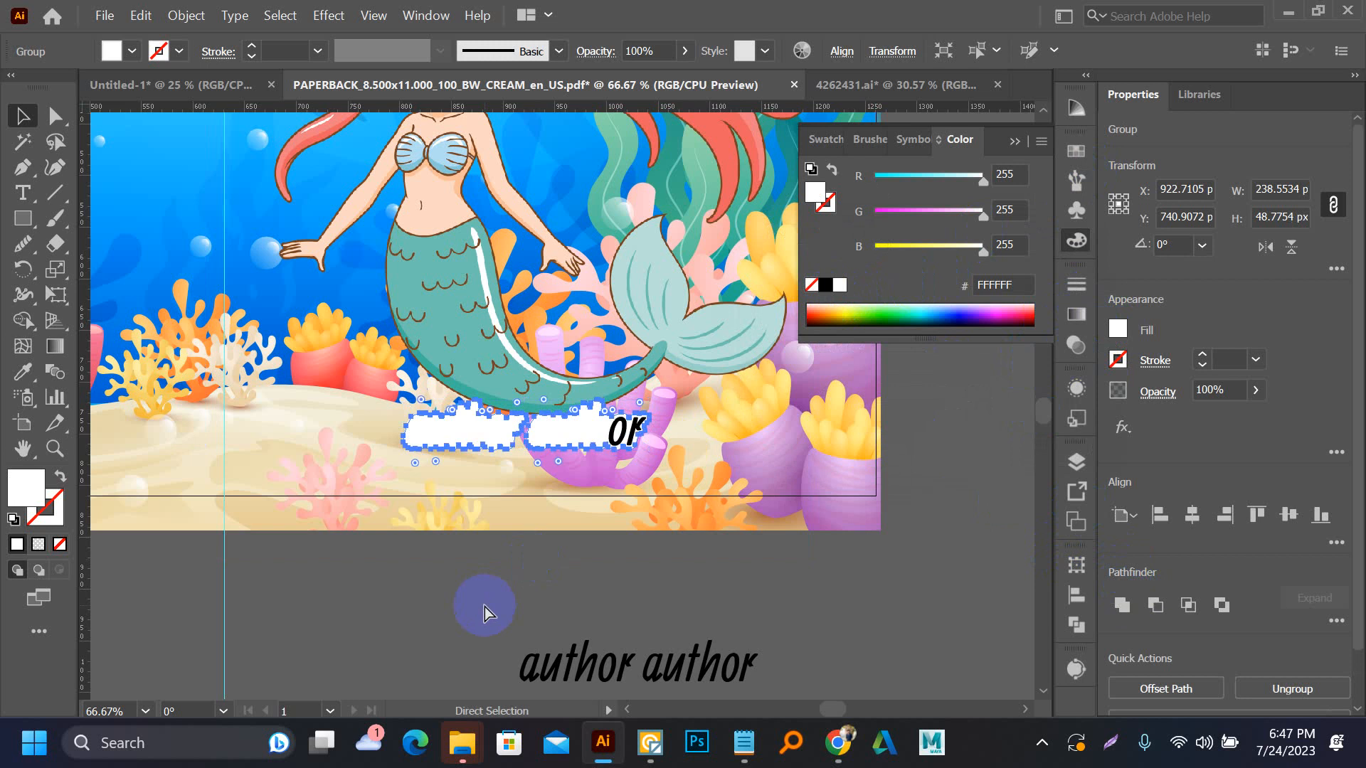
key(ctrl+z)
key(ctrl+z)
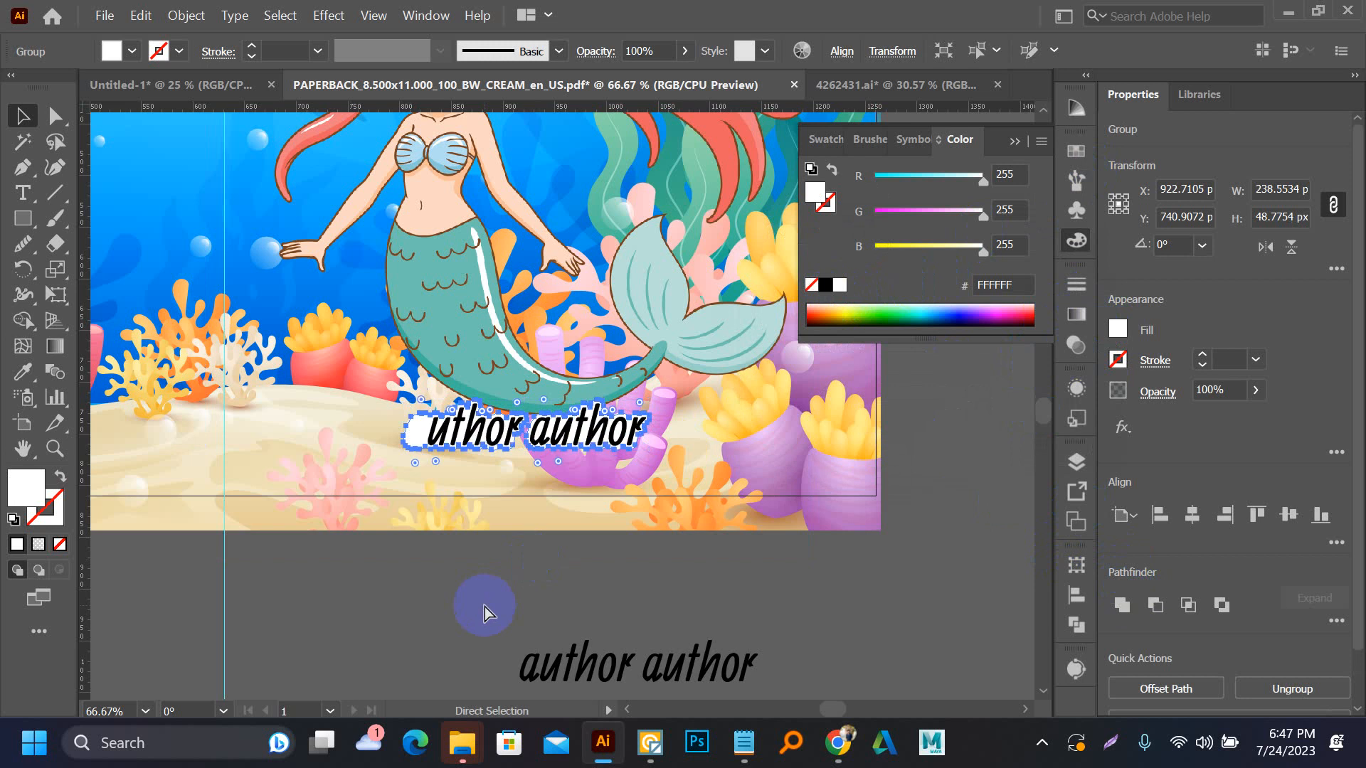
key(v)
Give the white backing of the author text a 1 pt black stroke with round caps and round corners
scroll(457, 420, up, 4)
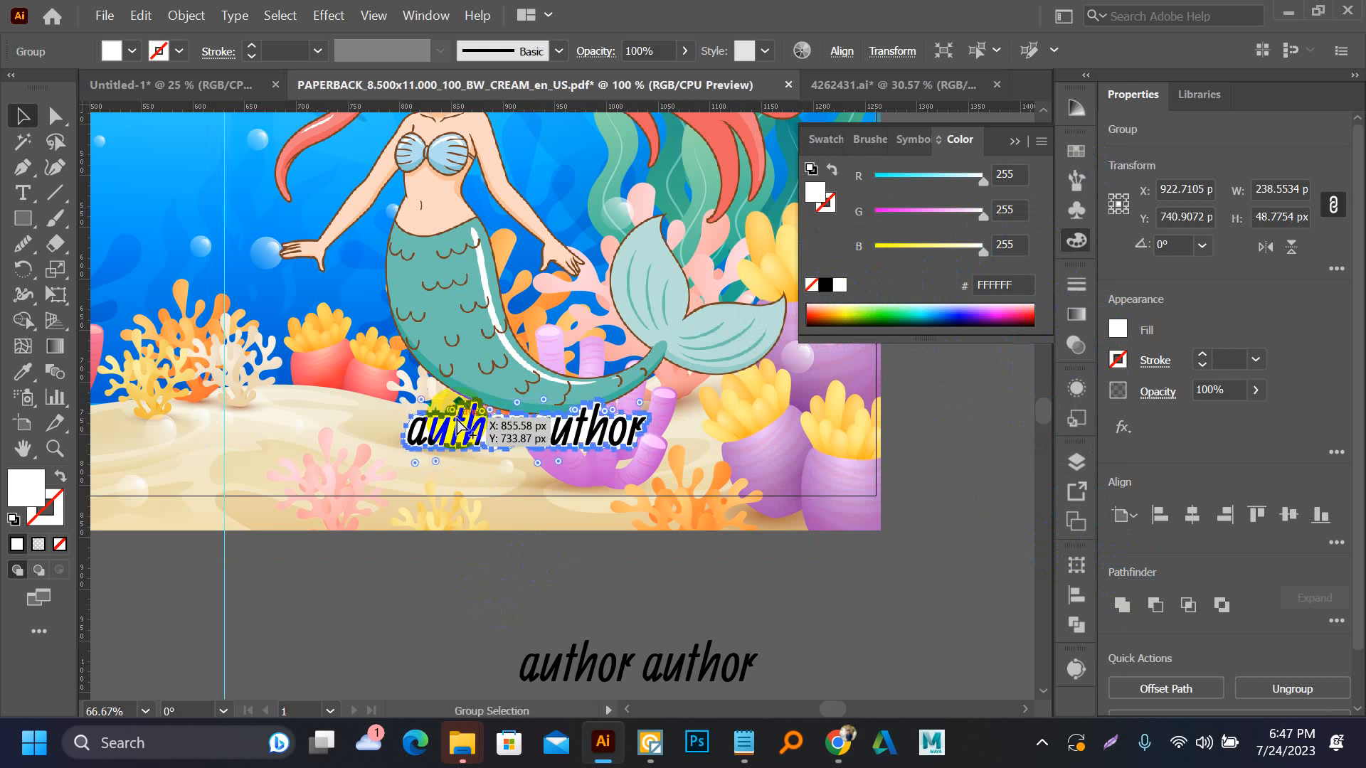
click(46, 508)
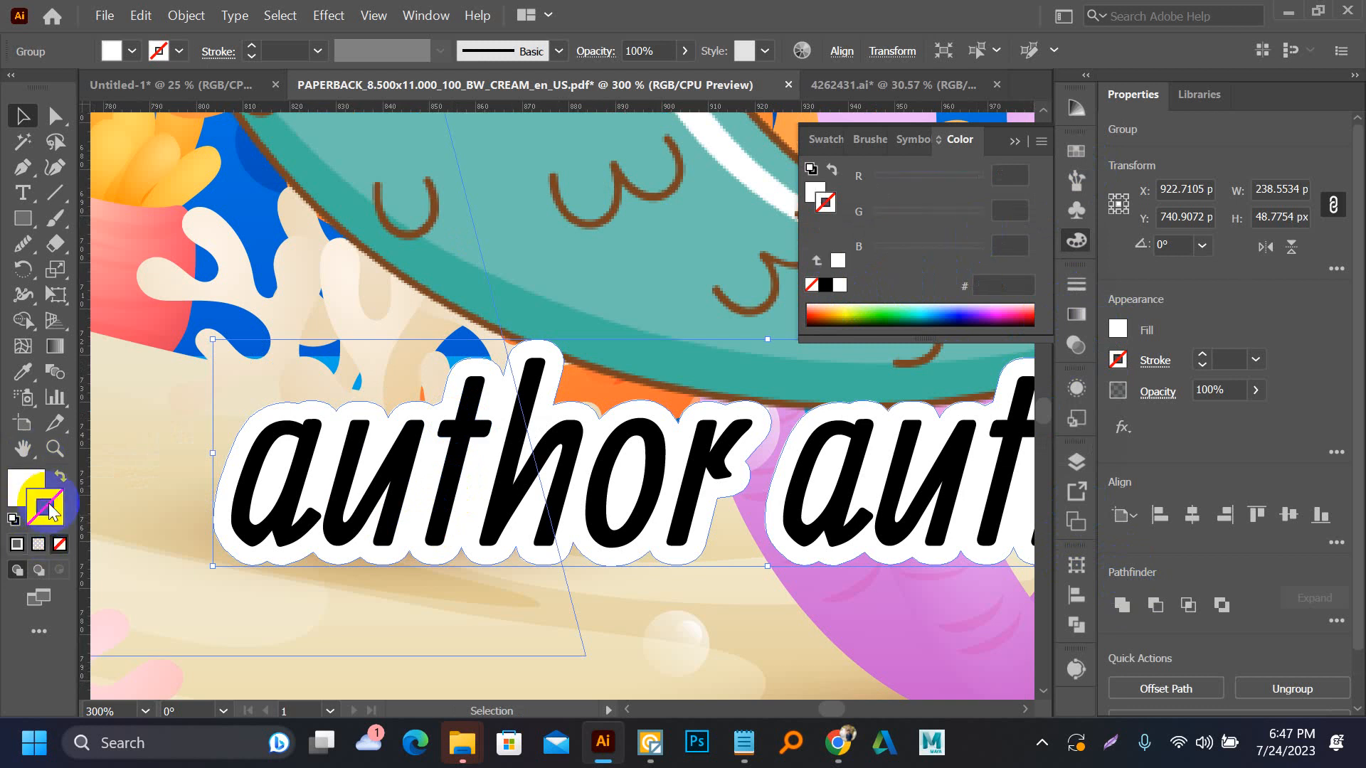
click(824, 285)
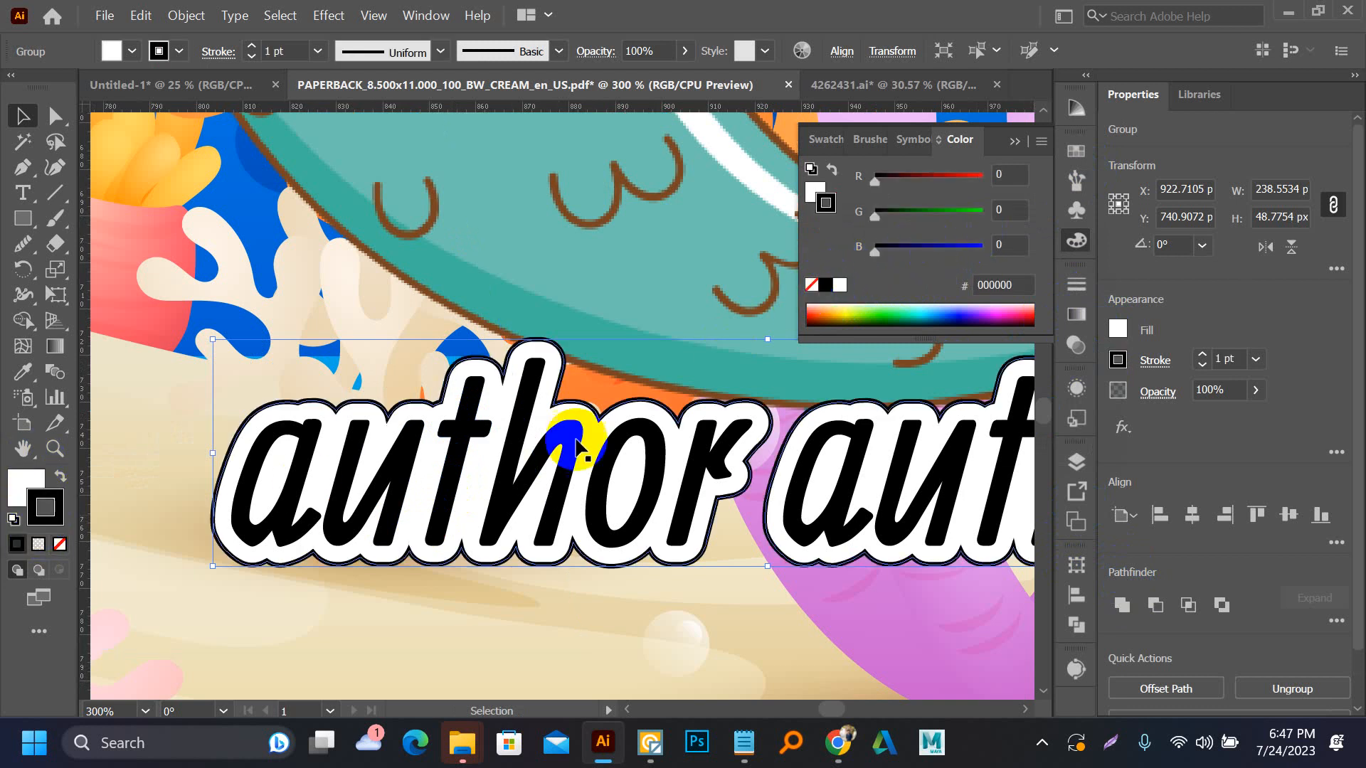
click(217, 54)
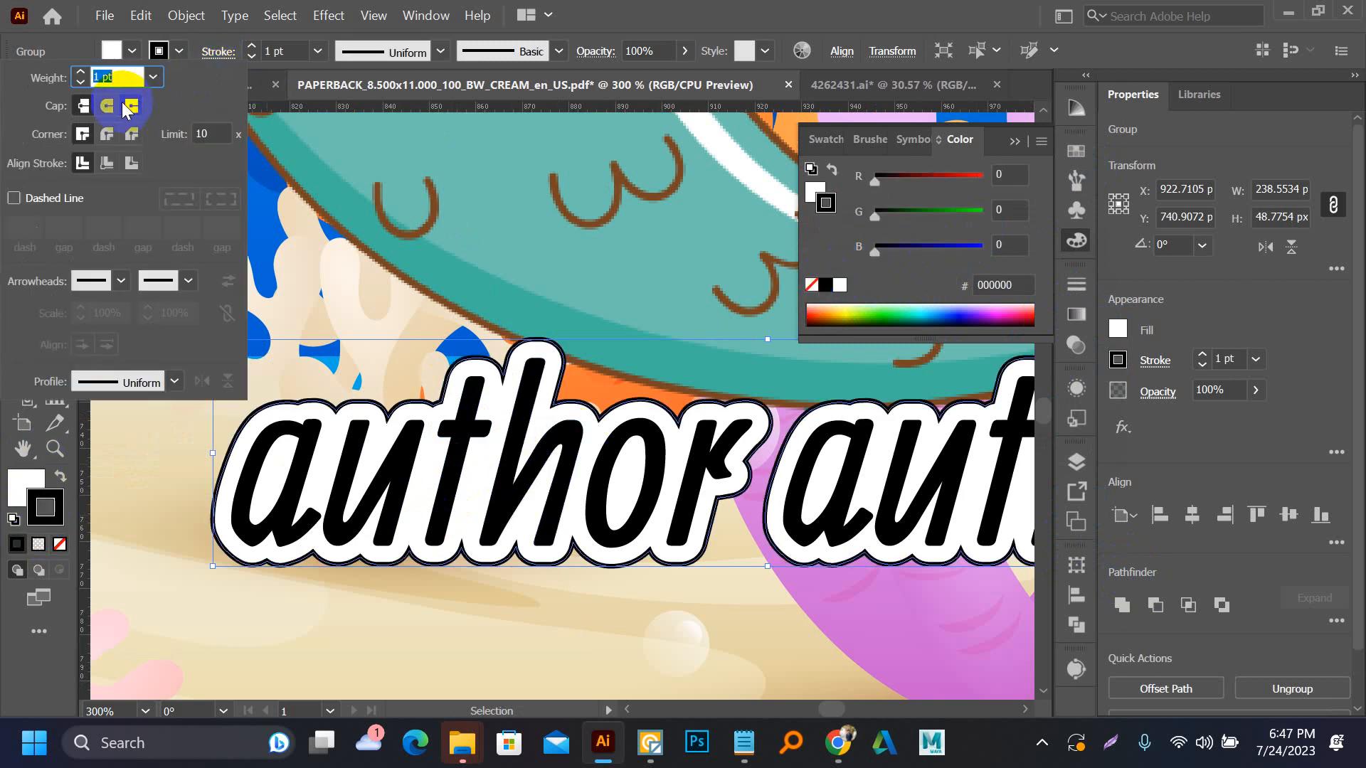
click(106, 135)
click(107, 106)
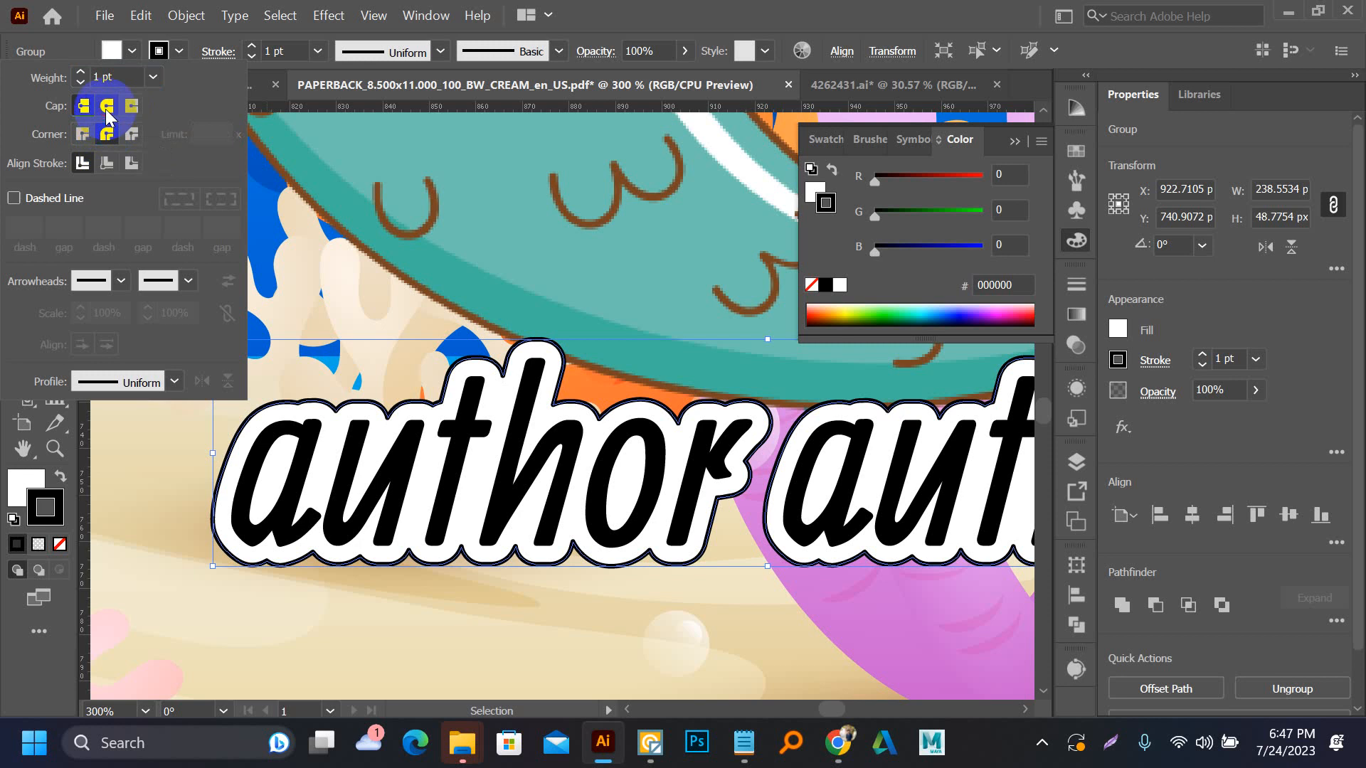
click(513, 606)
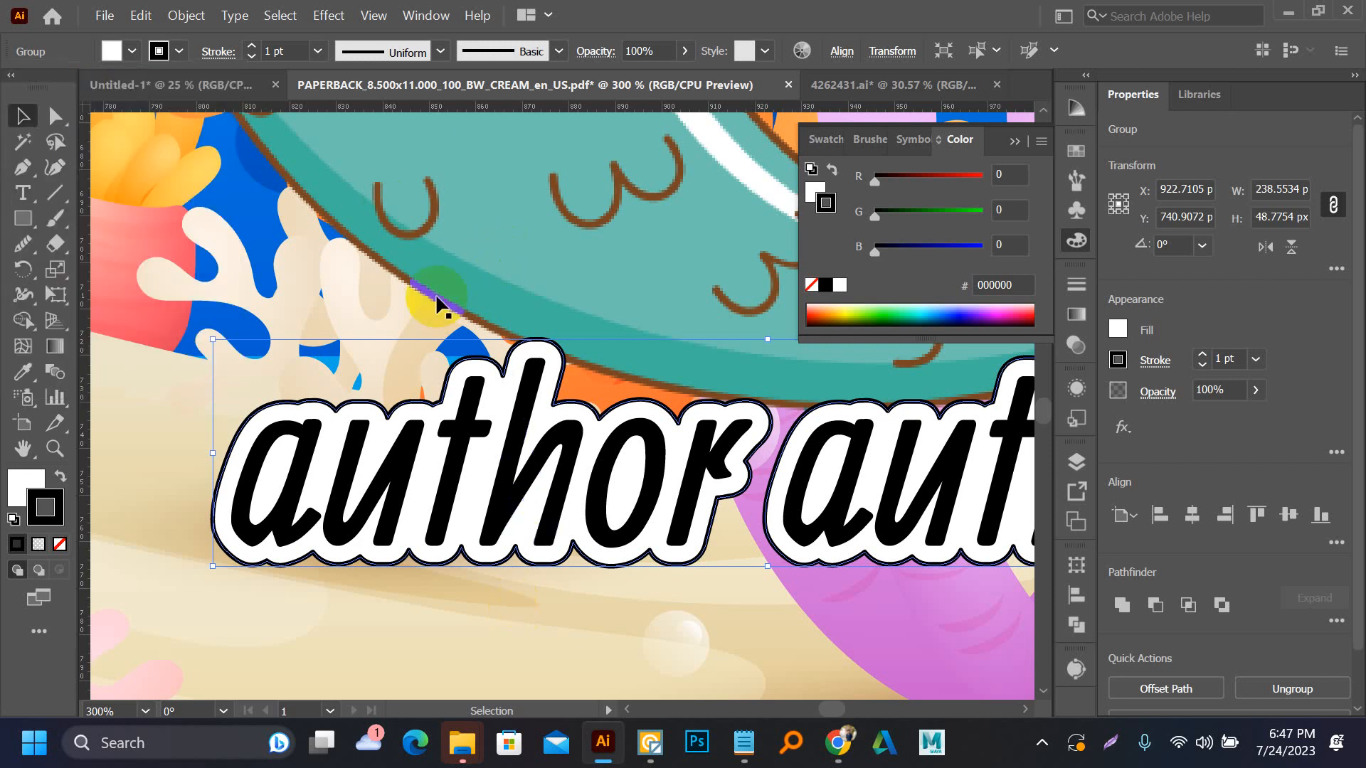
Try the MERMAID title's pale yellow fill and 3 pt black stroke on the author text's backing, and undo it
scroll(459, 430, down, 6)
drag(524, 225, 527, 256)
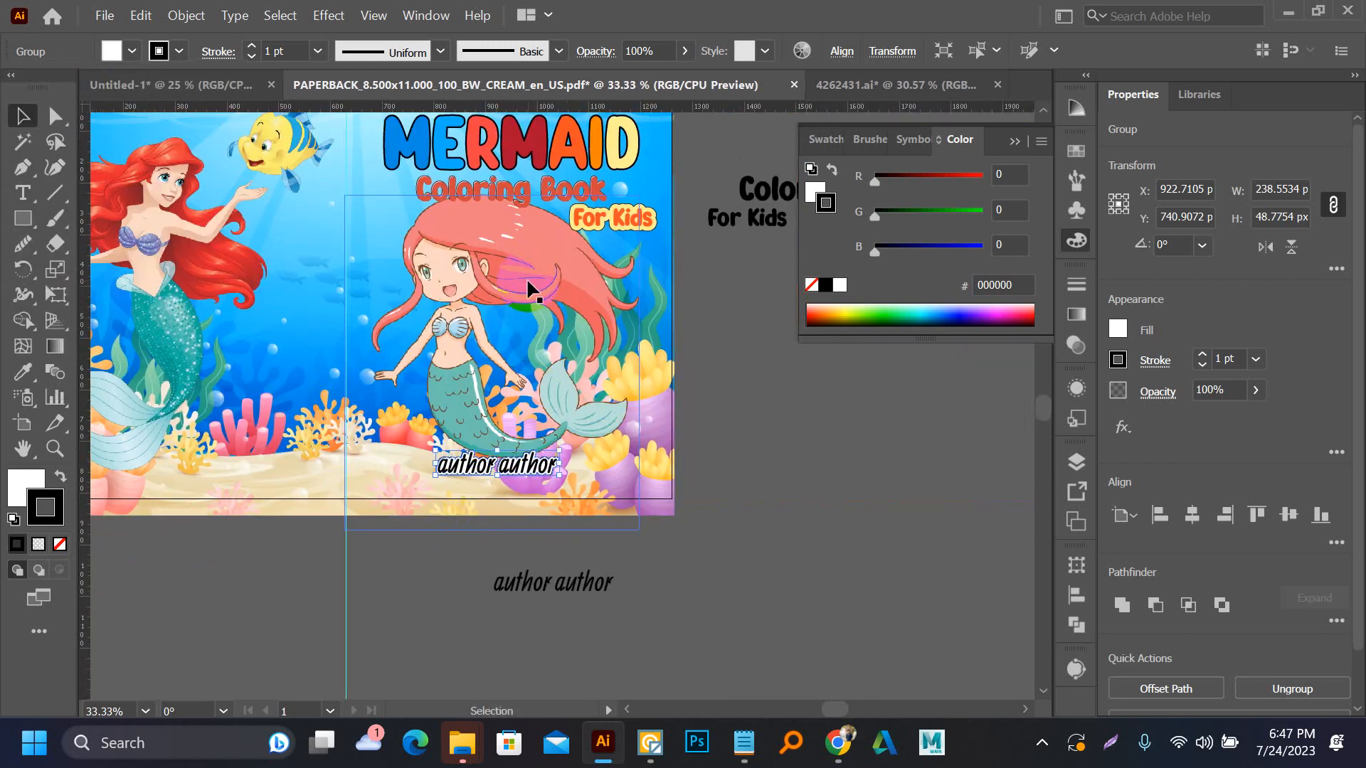
key(i)
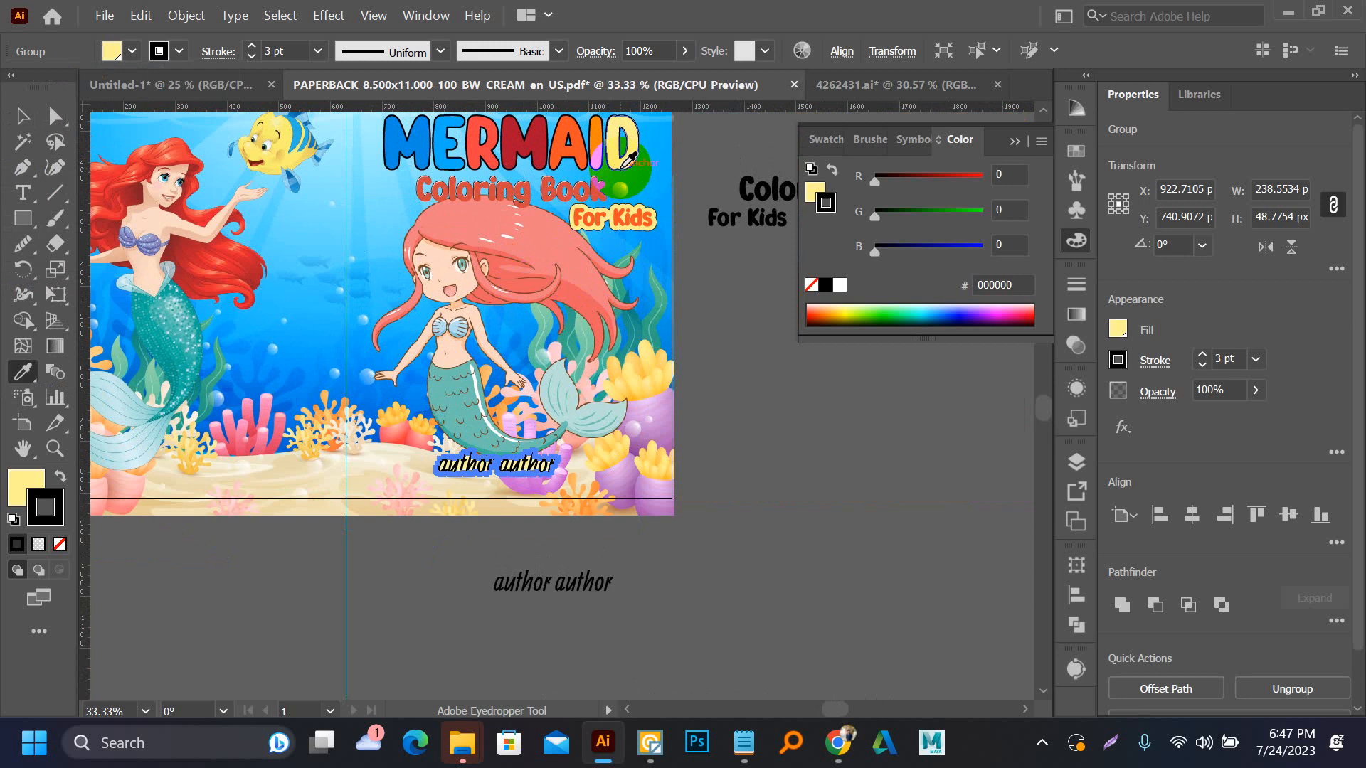
key(b)
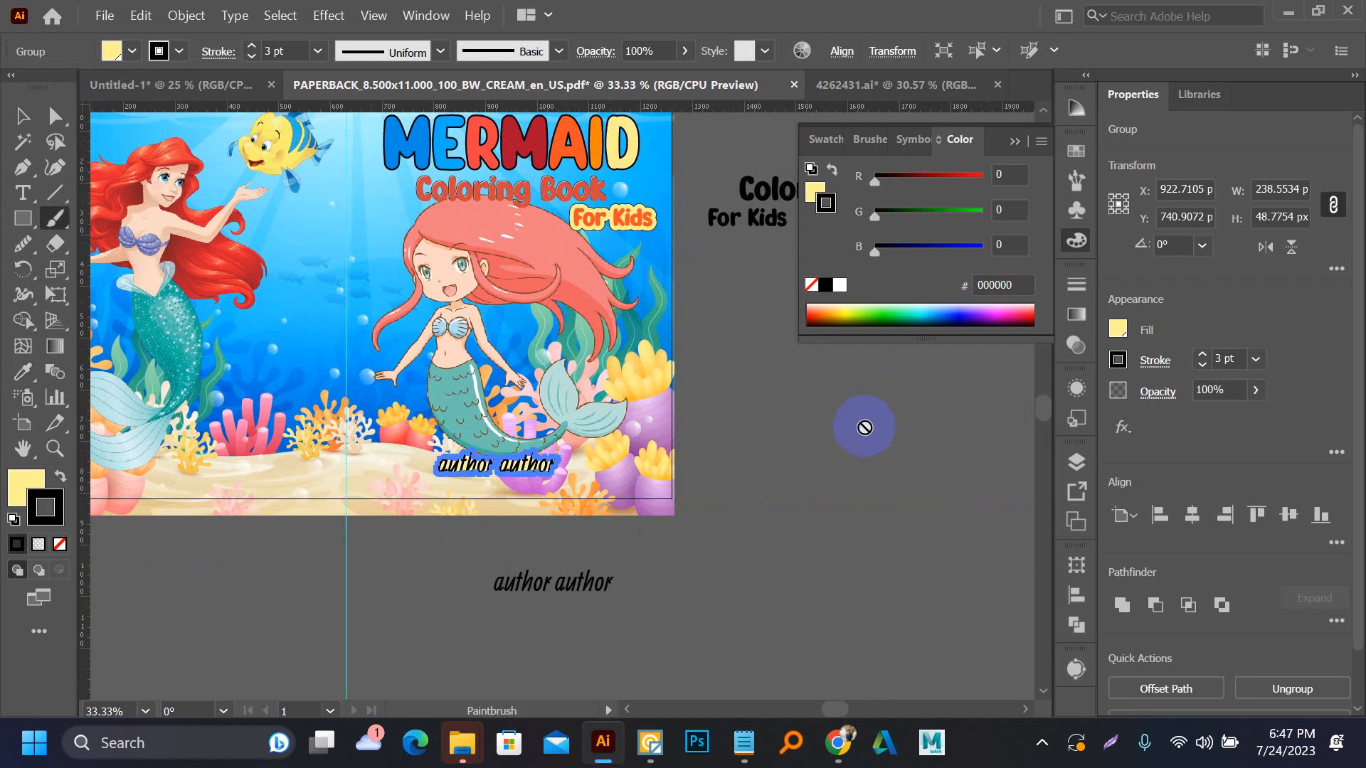
key(v)
click(864, 428)
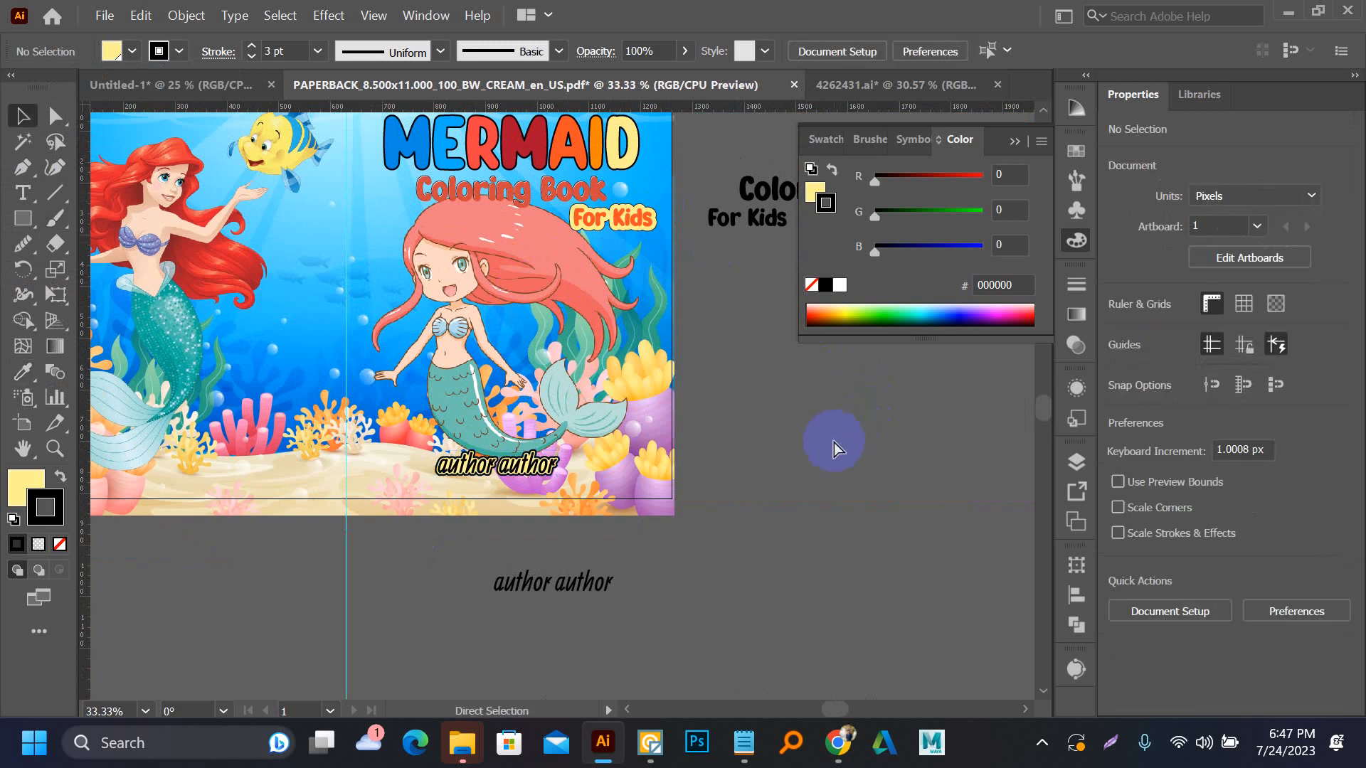
key(ctrl+z)
click(834, 443)
Move the spare black MERMAID, "Coloring Book For Kids" and "author author" text copies clear of the cover, to its right
scroll(479, 485, up, 3)
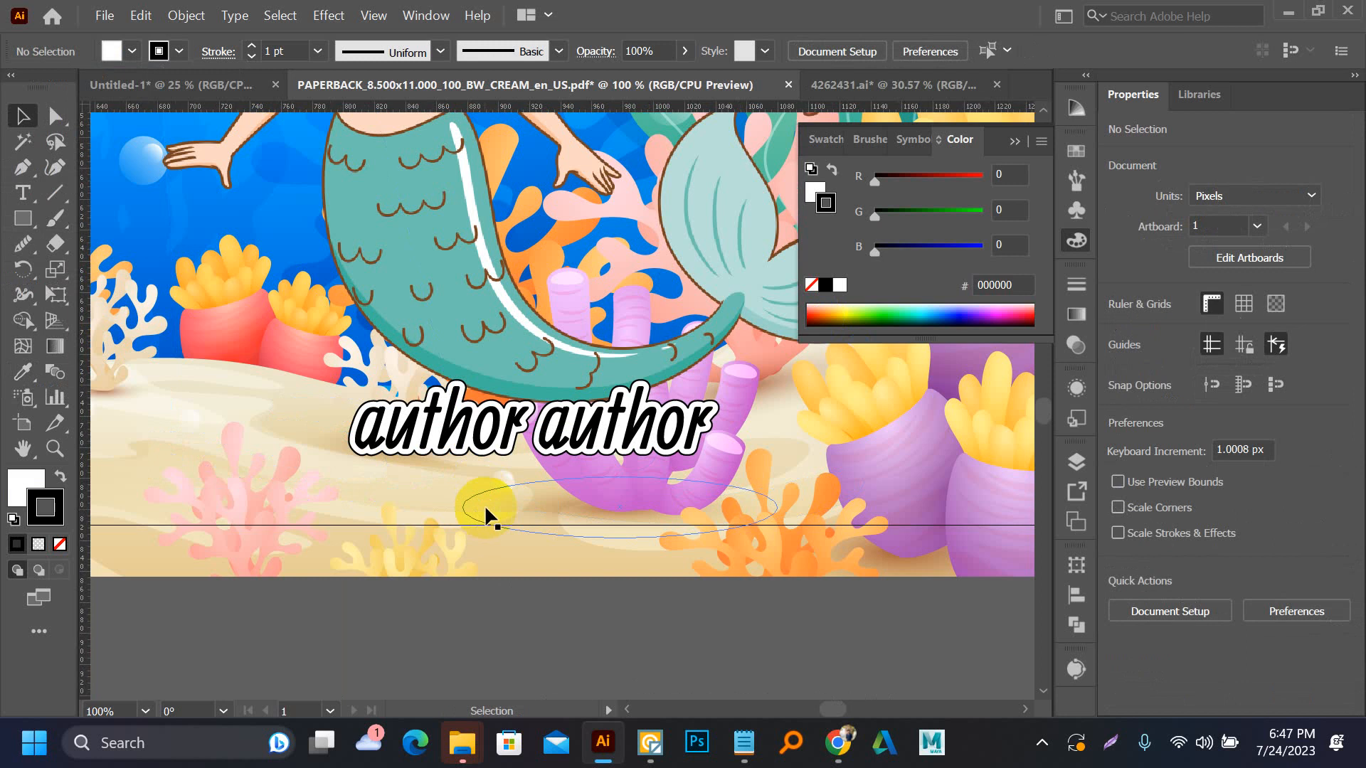
scroll(510, 549, down, 4)
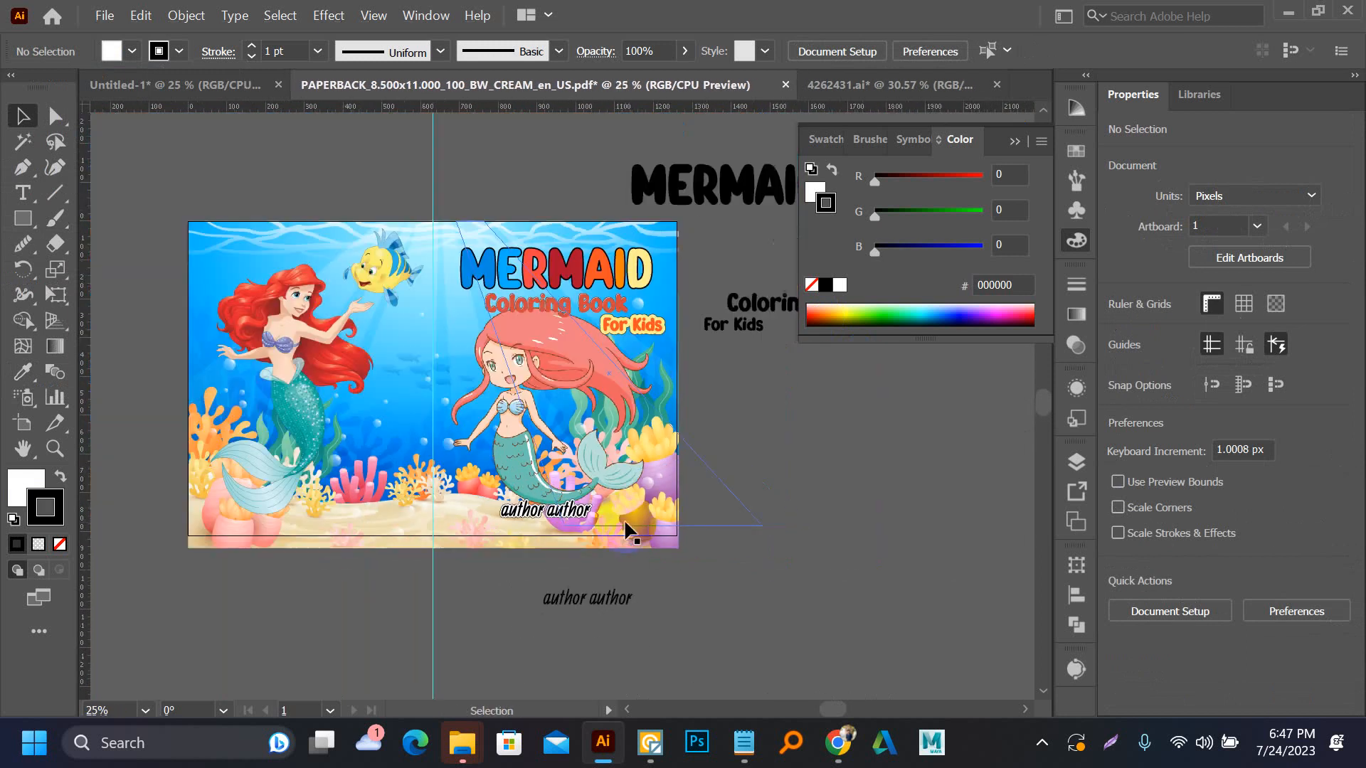
drag(724, 456, 613, 486)
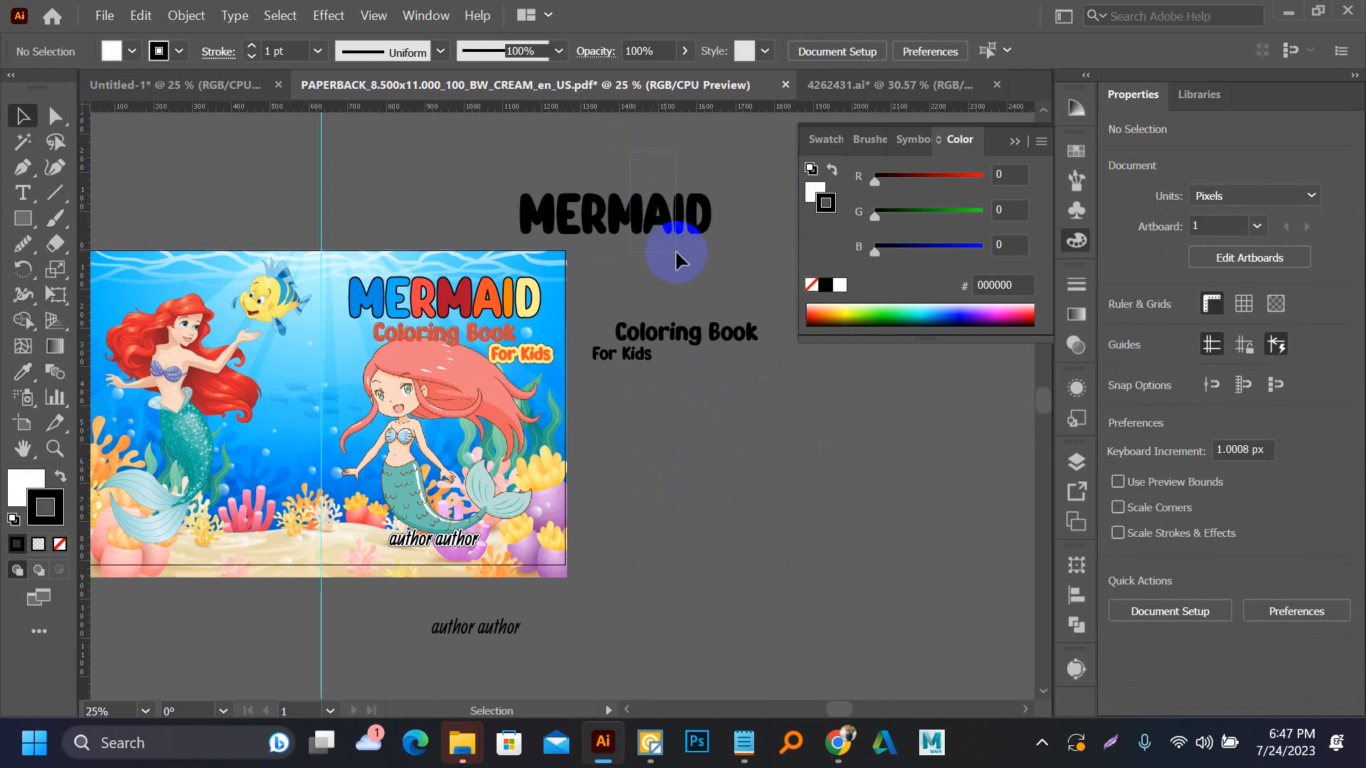
drag(675, 259, 976, 515)
click(679, 356)
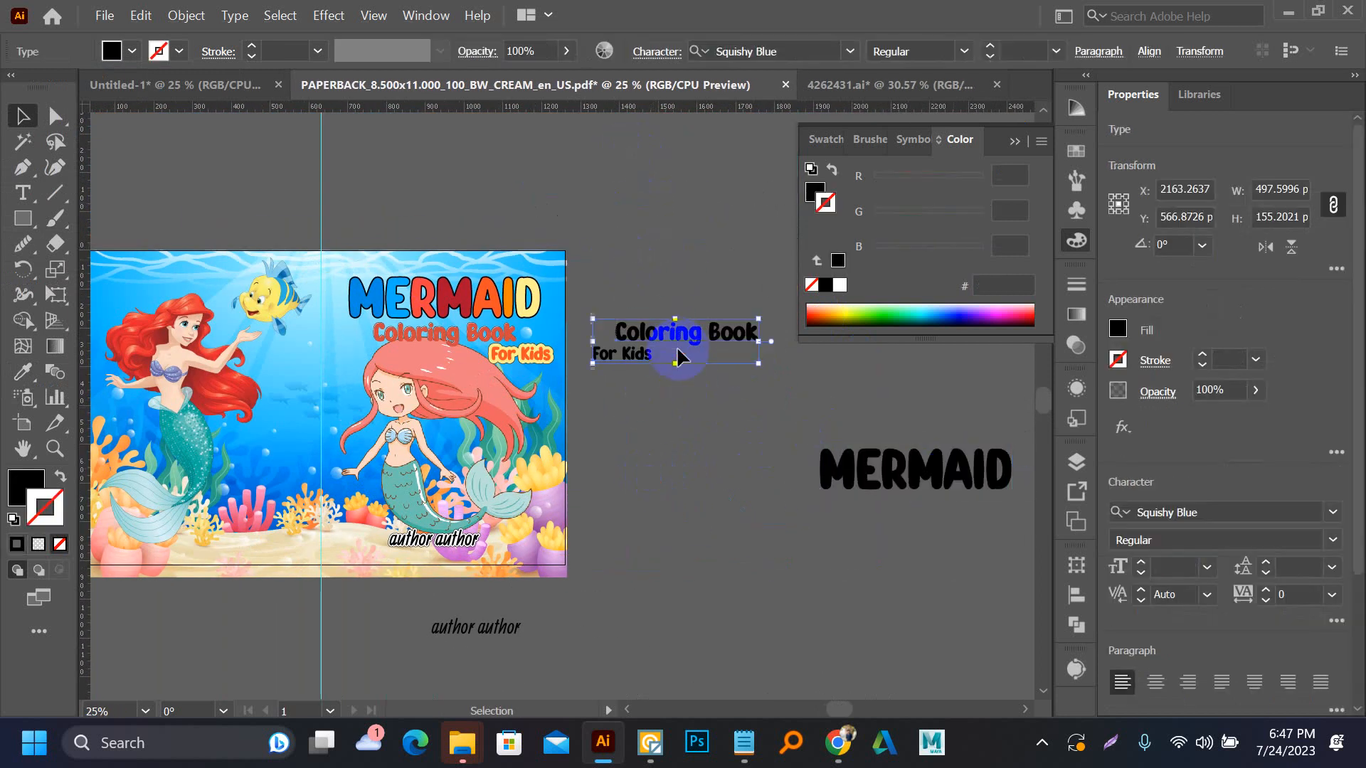
drag(679, 355, 761, 369)
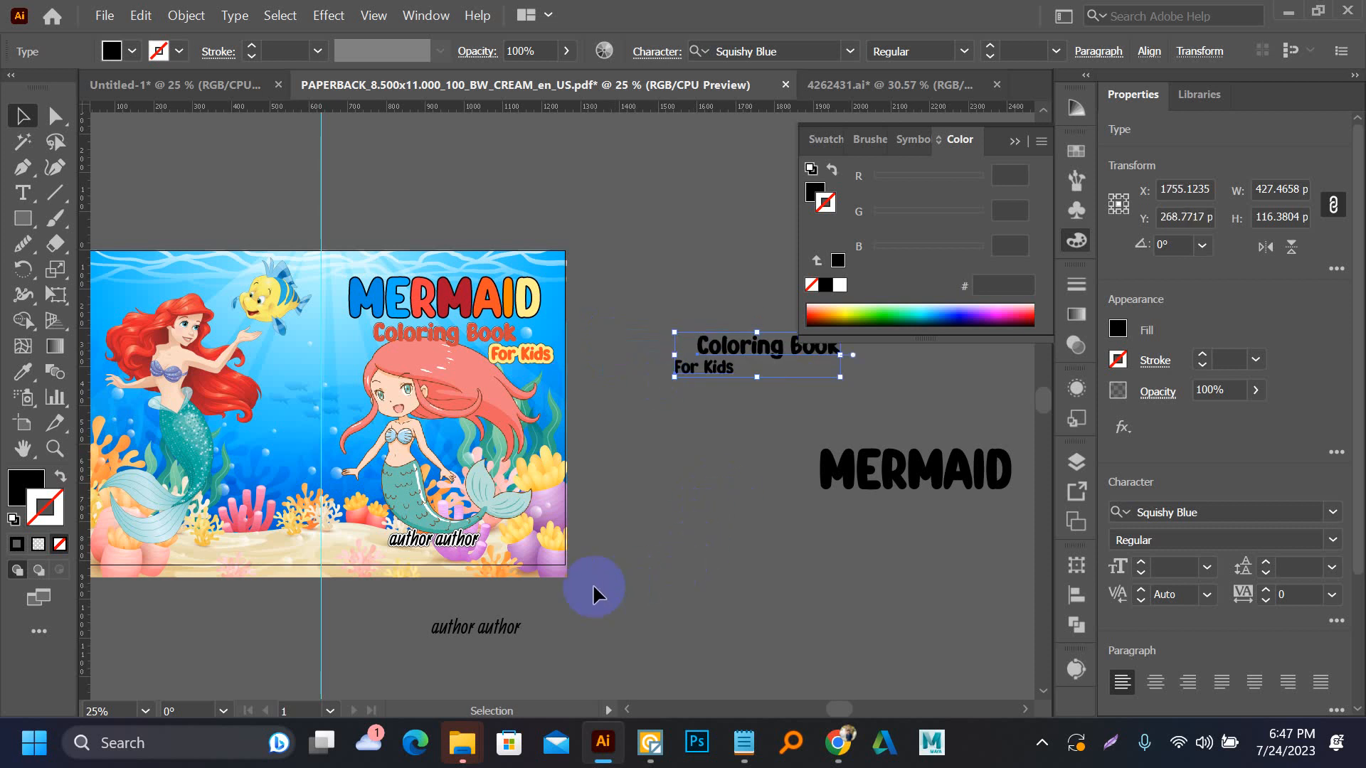
drag(641, 635, 659, 587)
drag(517, 574, 795, 518)
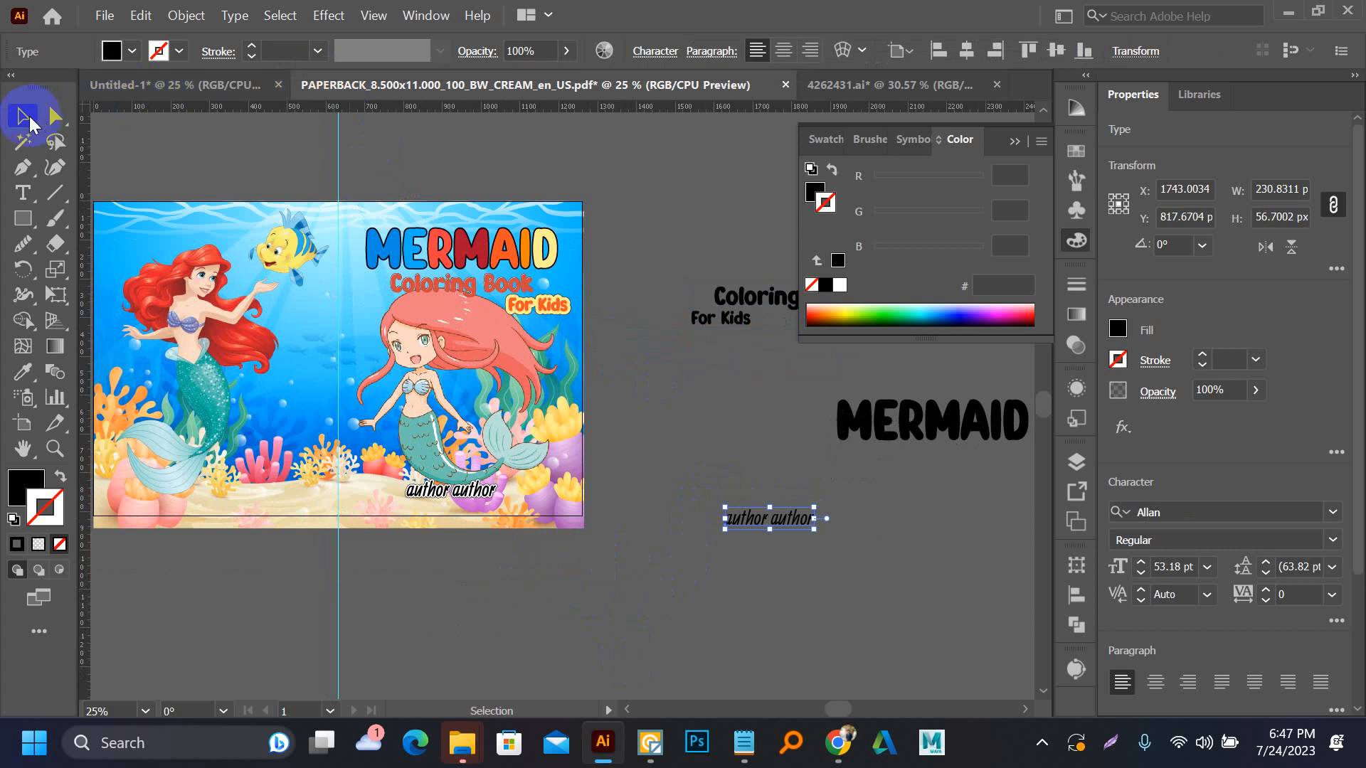
Draw a 1260 x 810 px black rectangle over the cover, aligned with the artboard edges
scroll(525, 212, down, 2)
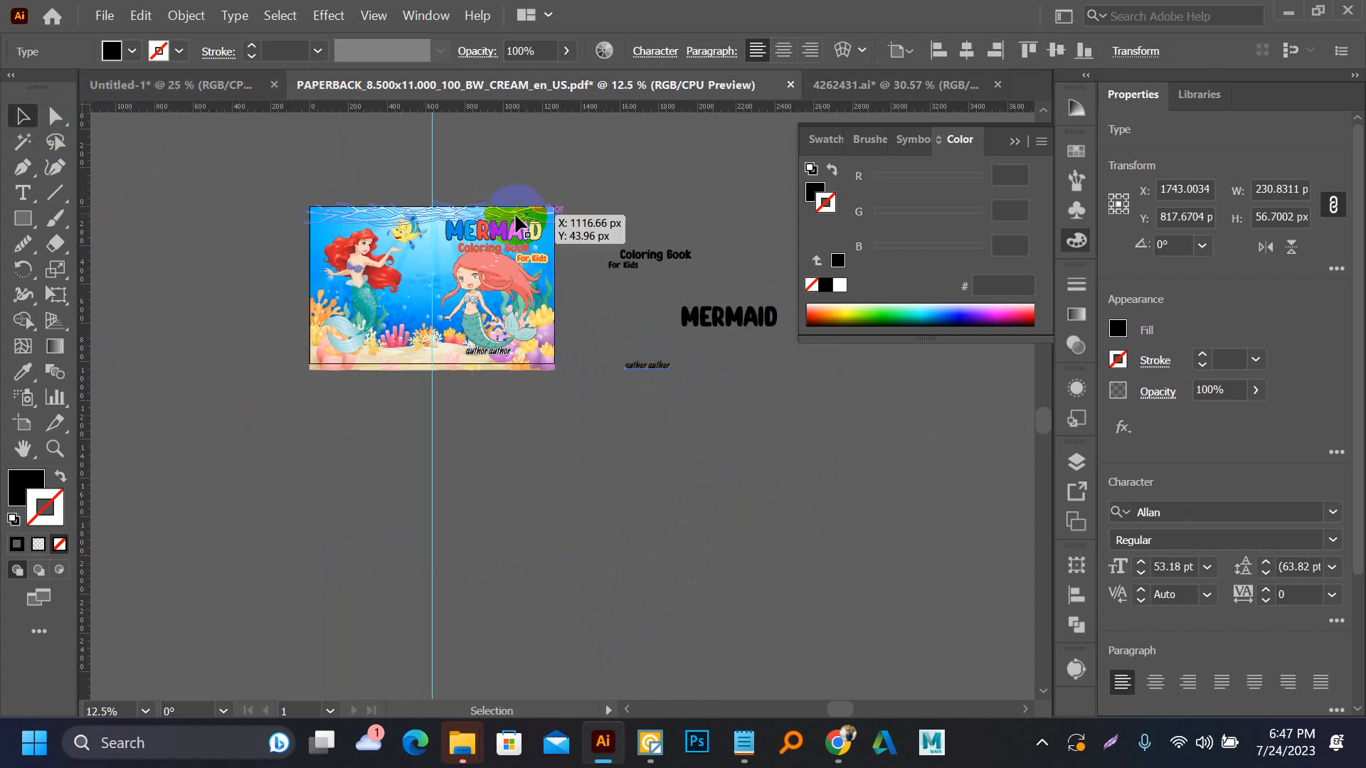
key(m)
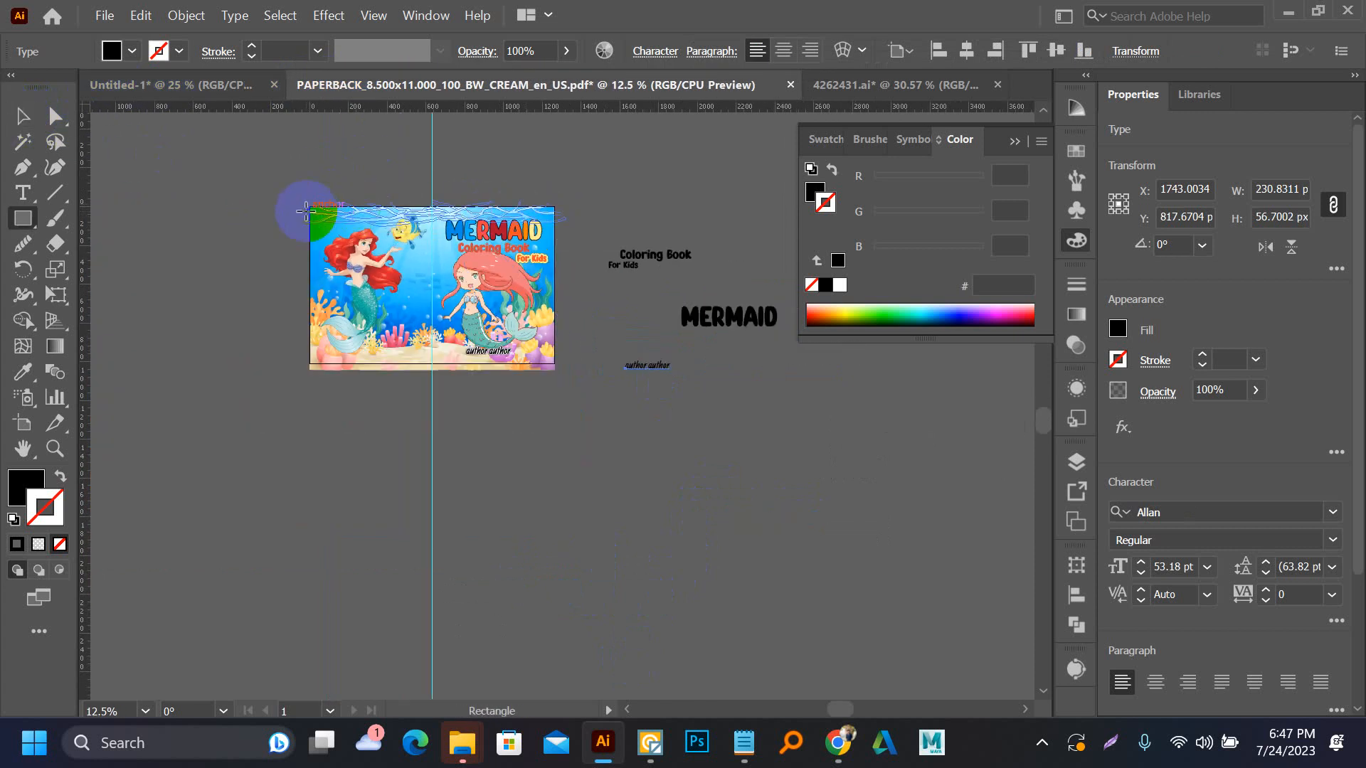
drag(310, 207, 553, 368)
scroll(552, 368, up, 6)
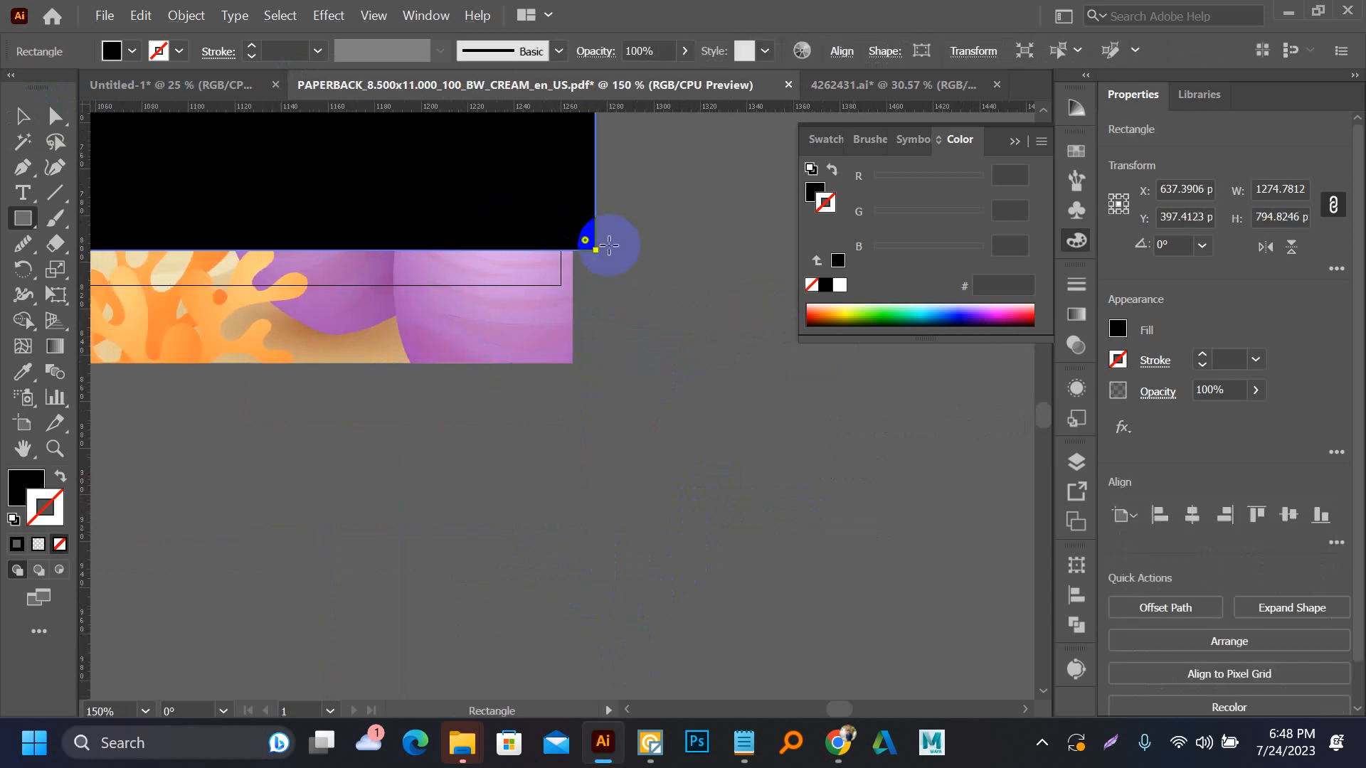
drag(594, 246, 546, 300)
scroll(566, 276, up, 4)
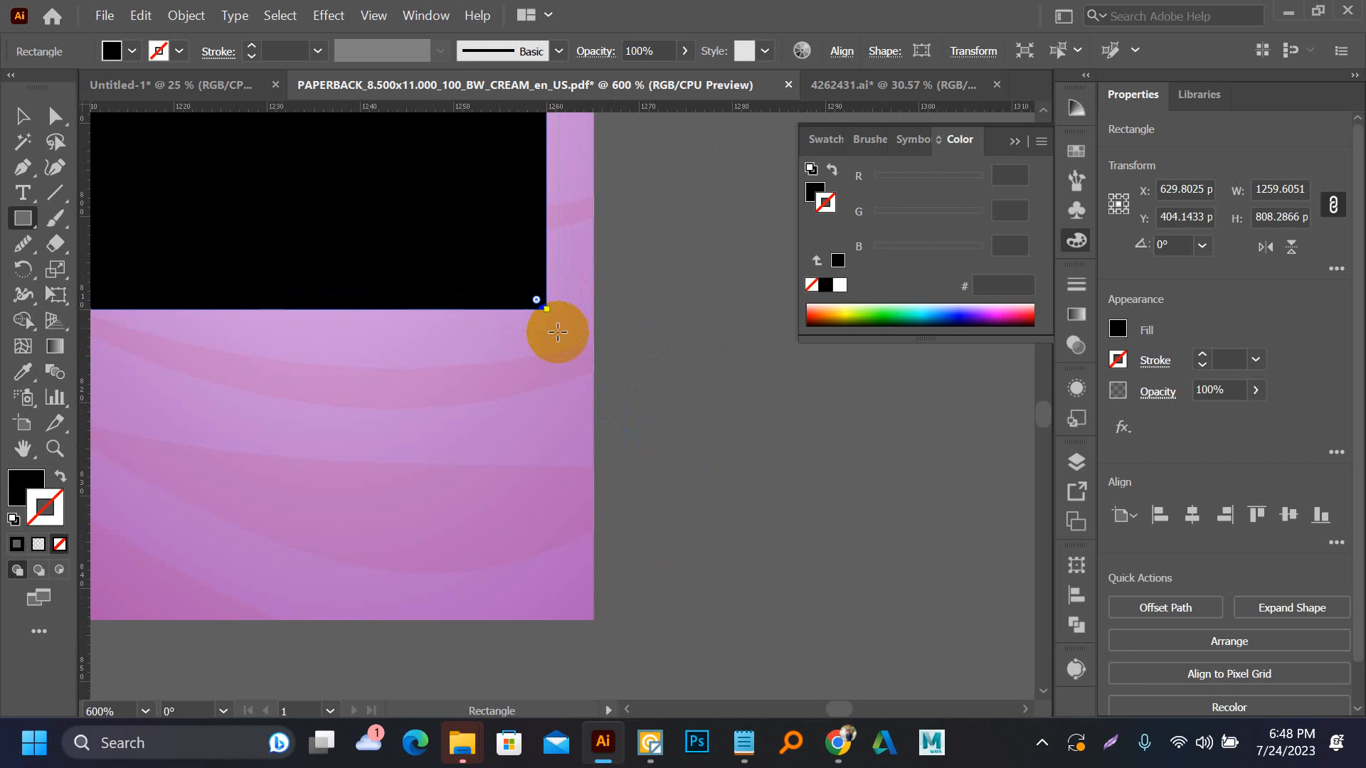
scroll(640, 470, down, 4)
scroll(661, 489, down, 5)
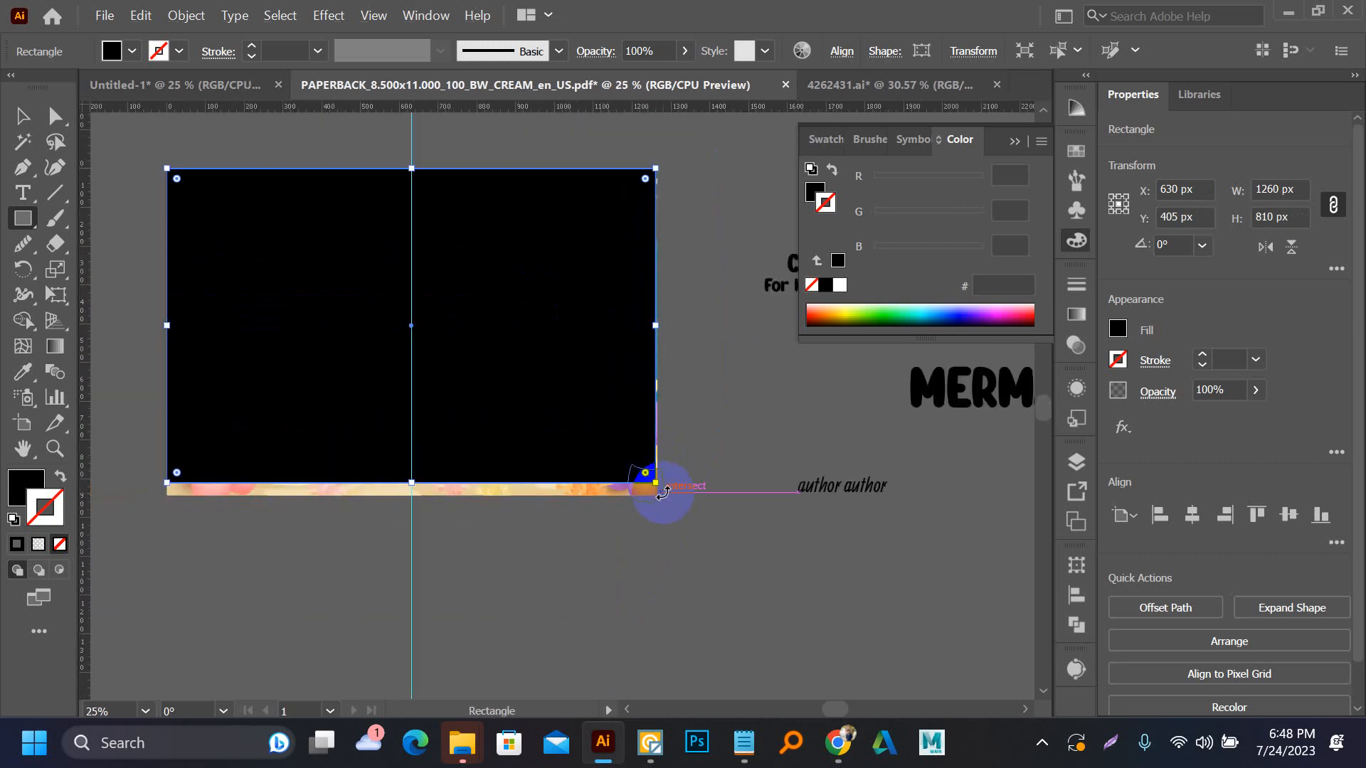
Select the rectangle with all the cover artwork and make a clipping mask that crops the overhang to the artboard
key(v)
drag(153, 168, 667, 543)
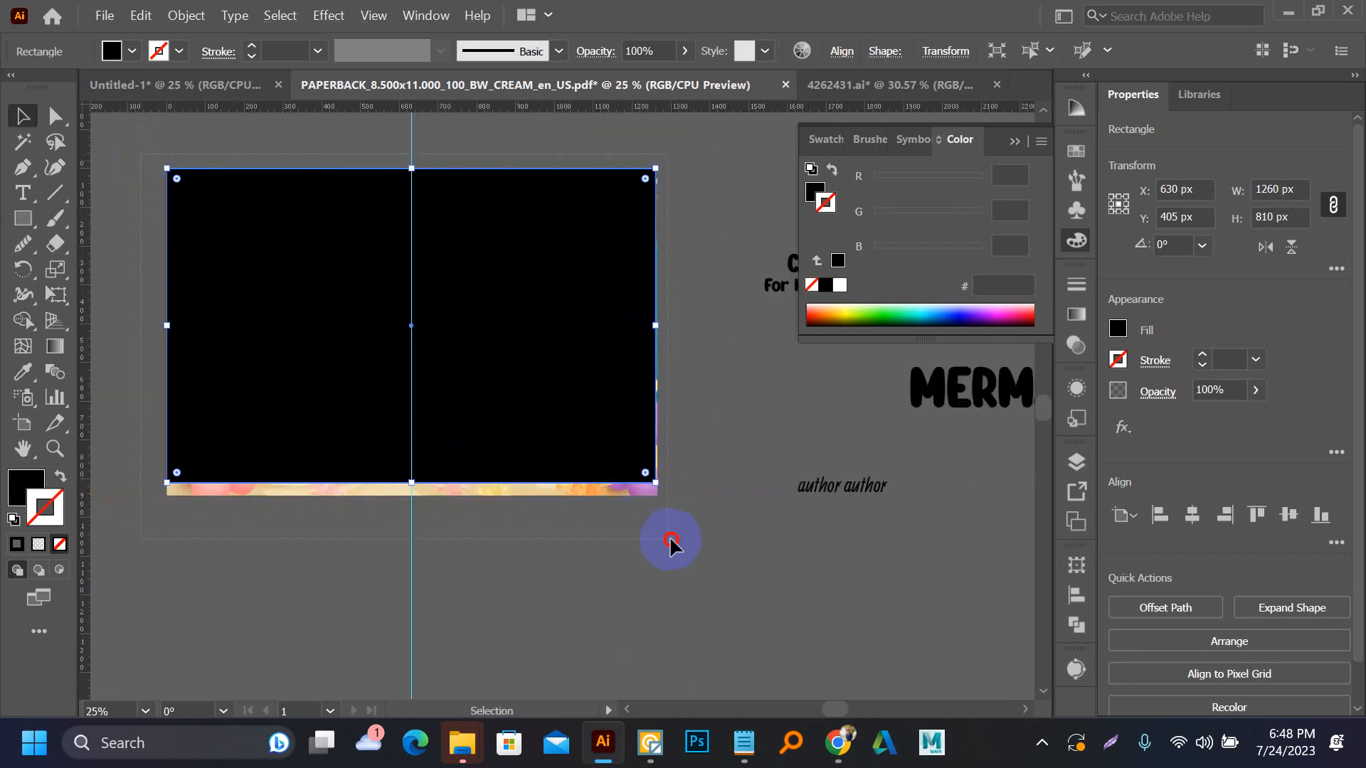
right_click(582, 379)
click(668, 207)
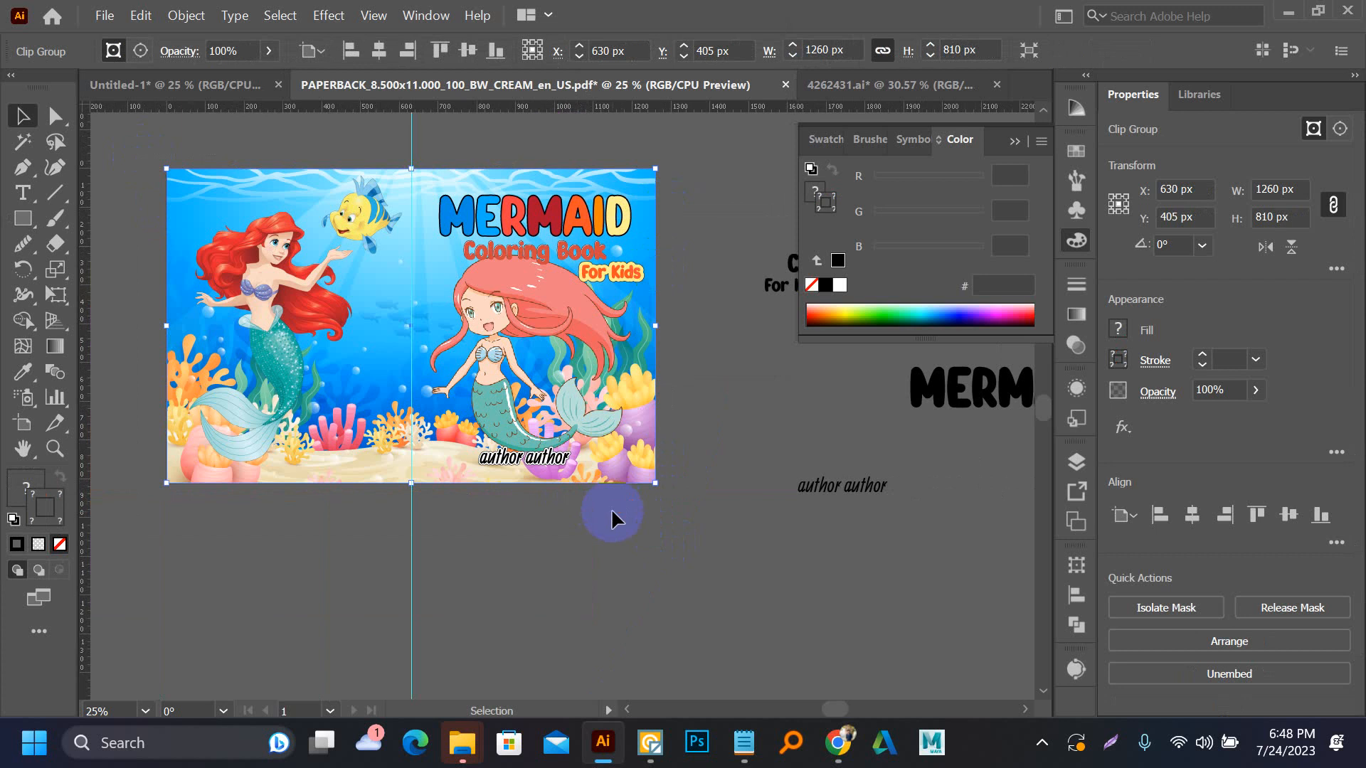
Duplicate the full cover artboard together with its artwork, placing the copy directly above the original
click(610, 511)
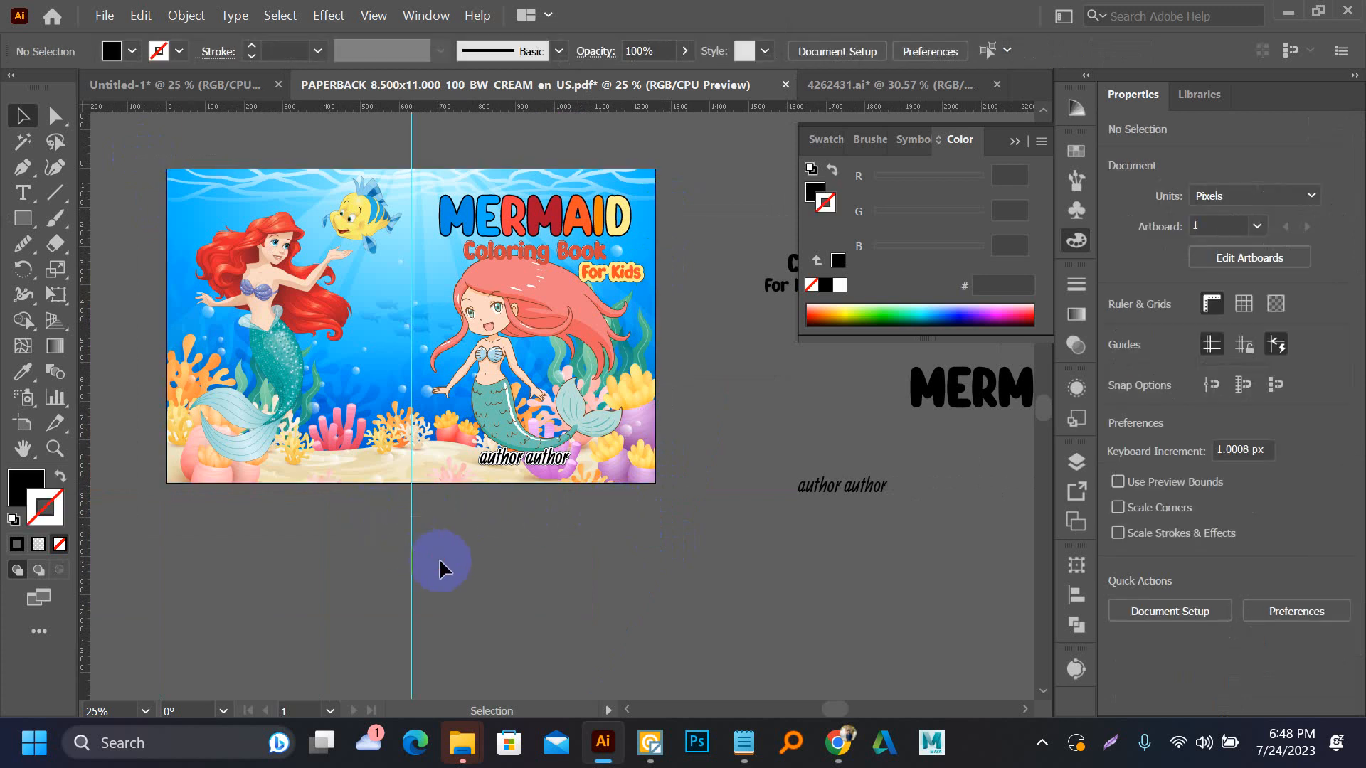
scroll(439, 561, down, 2)
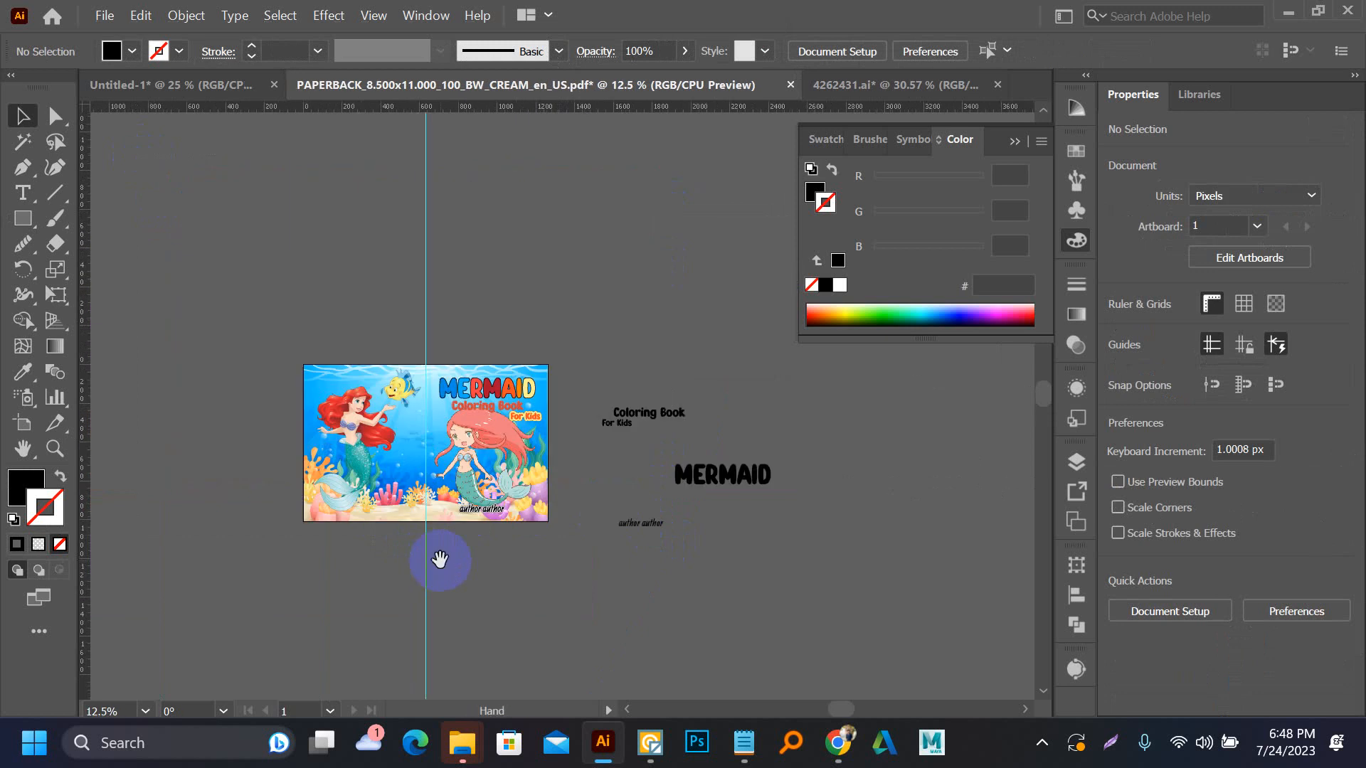
drag(440, 561, 476, 552)
click(16, 431)
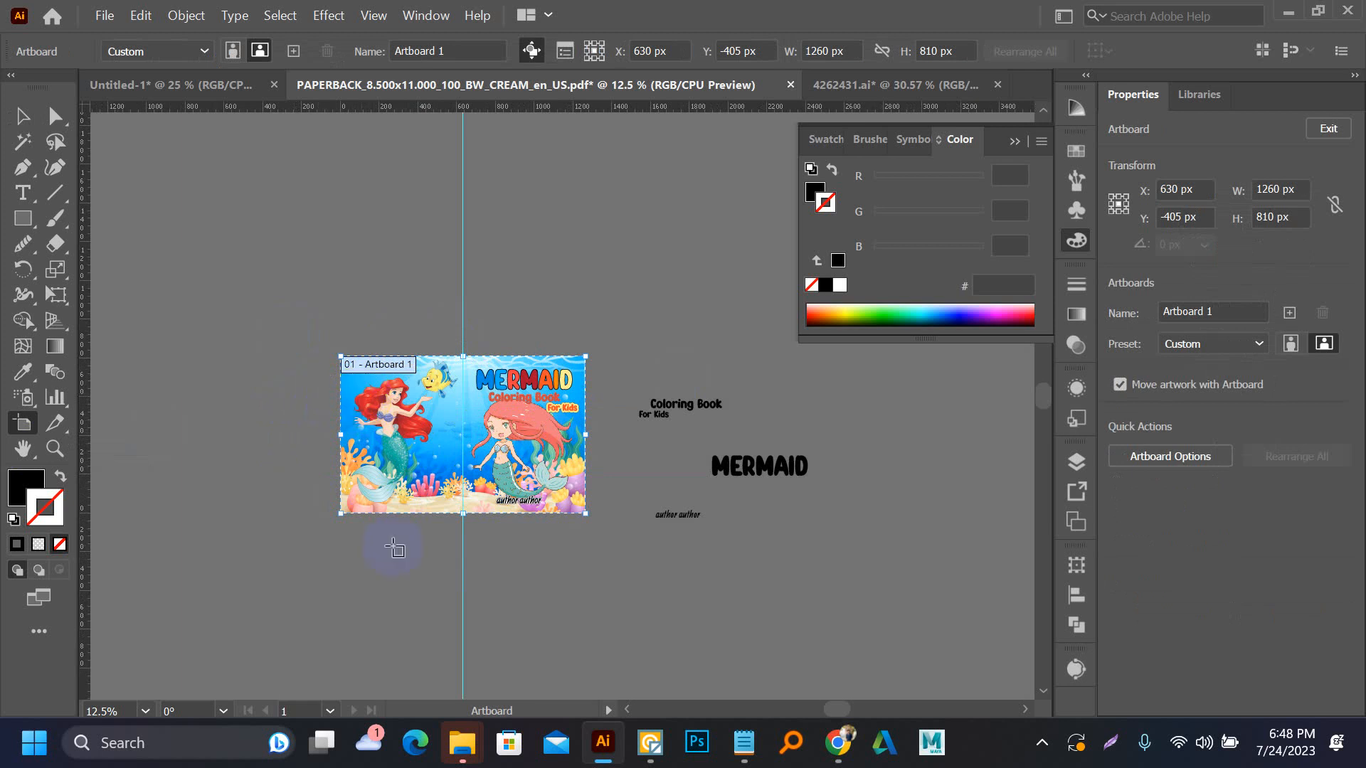
click(22, 117)
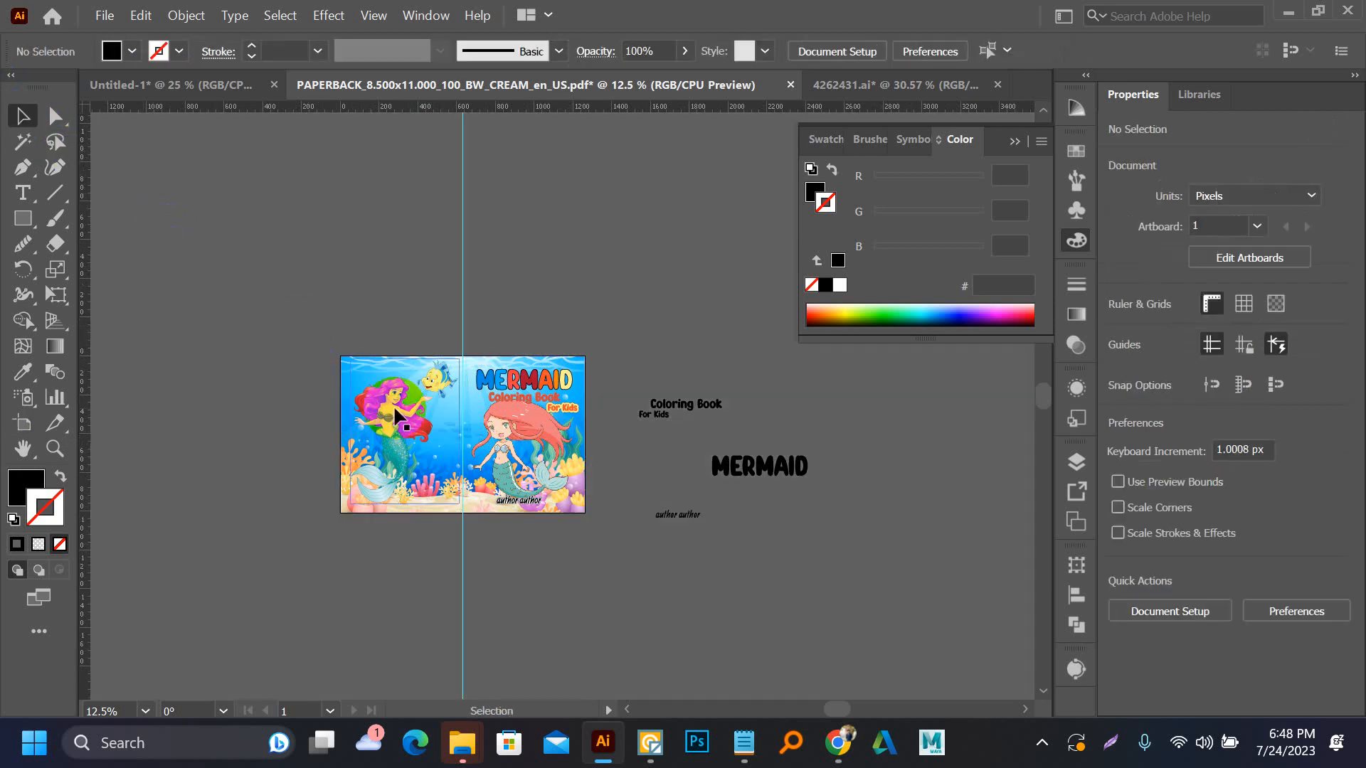
click(21, 425)
drag(434, 445, 428, 221)
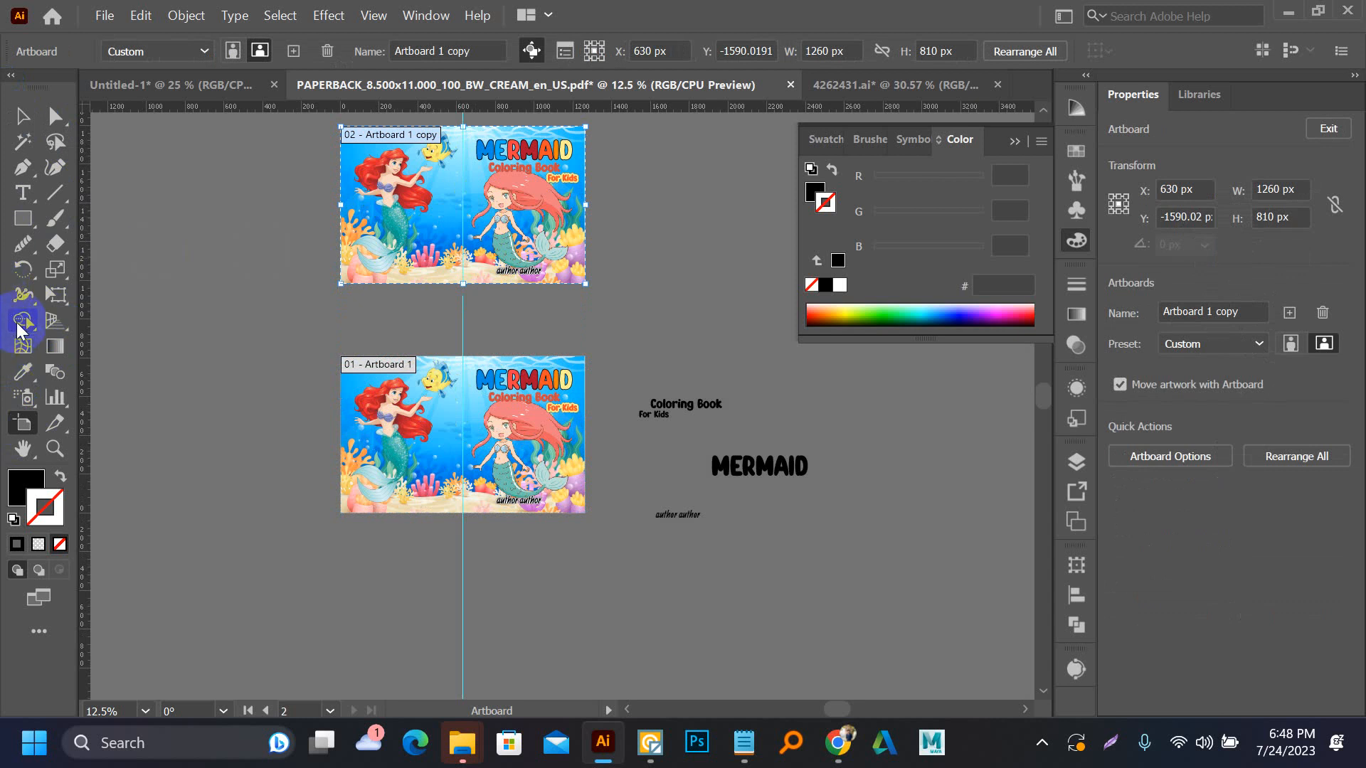
Narrow the original artboard to the front cover by moving its left edge onto the vertical centre guide, for a 630 px width
scroll(462, 474, up, 2)
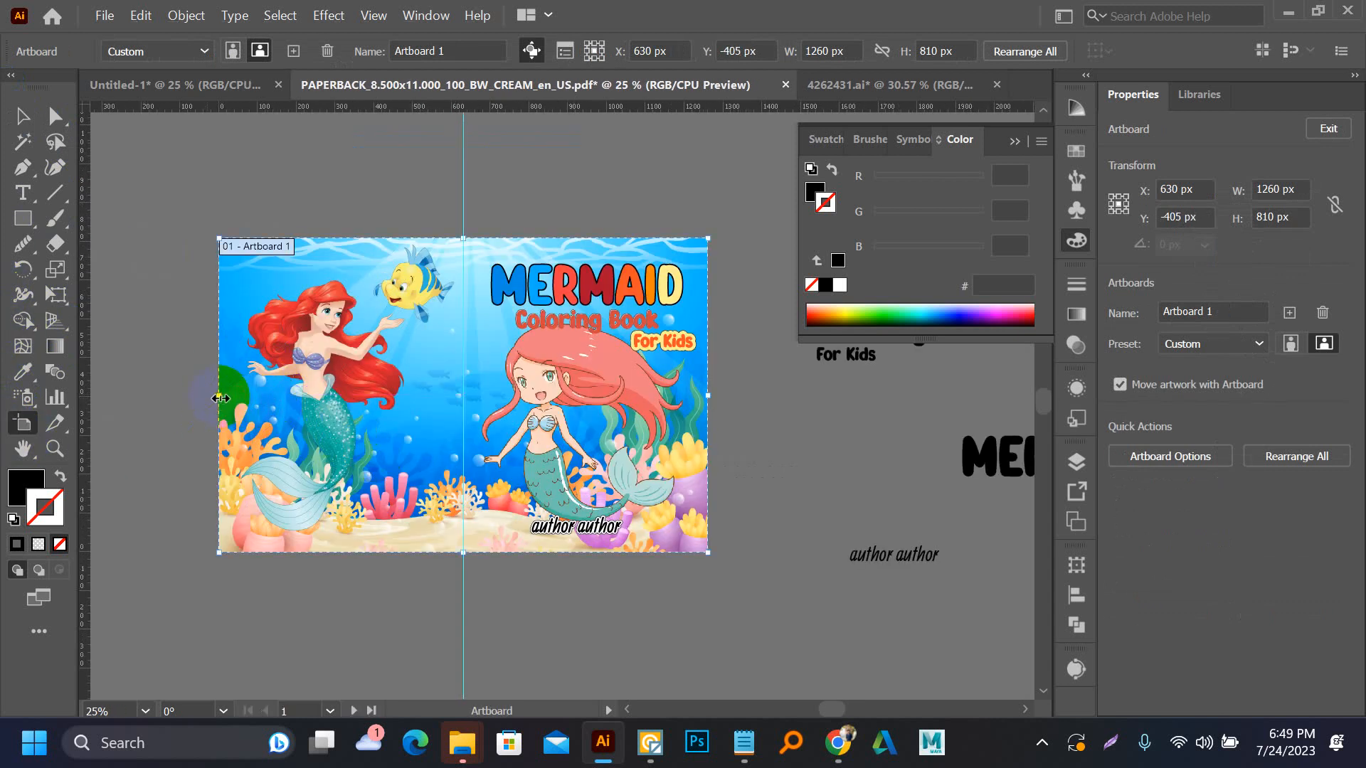
drag(220, 398, 461, 427)
scroll(445, 258, up, 5)
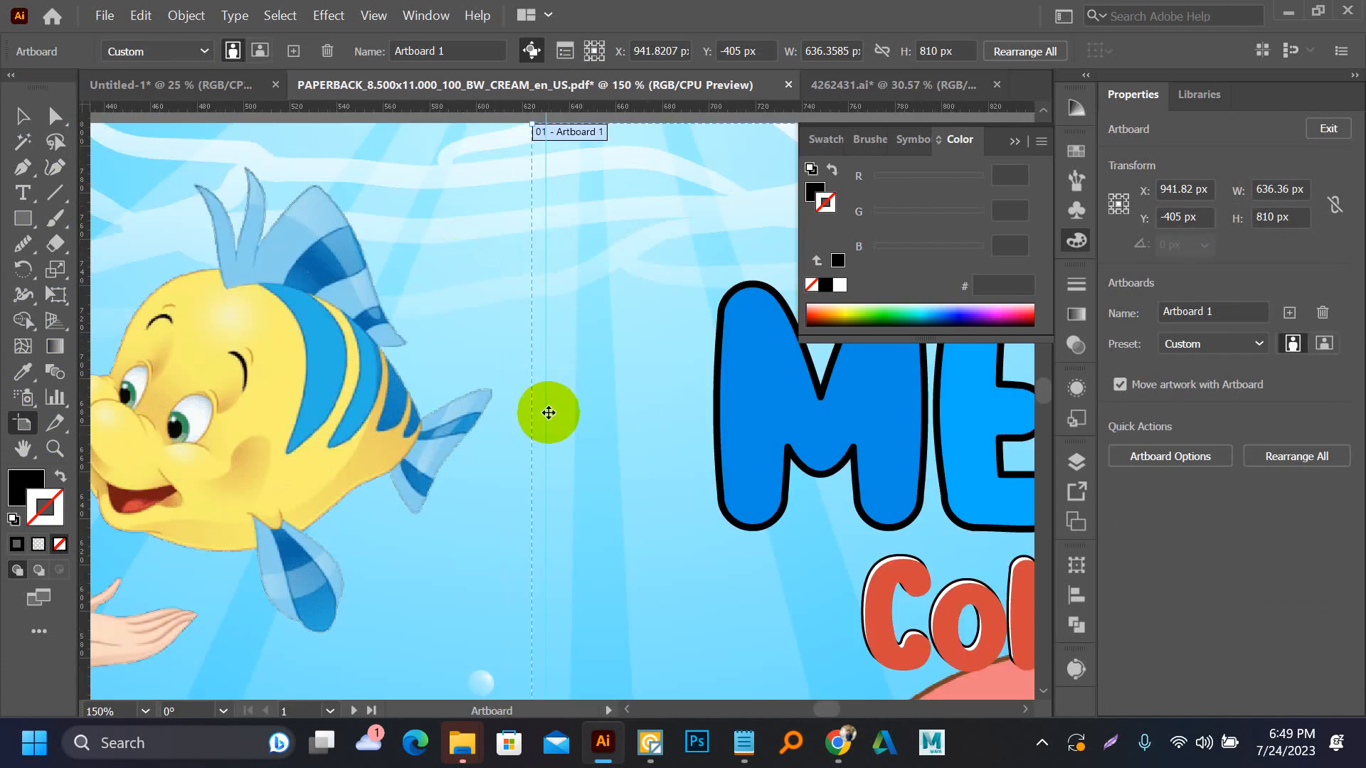
scroll(387, 524, down, 3)
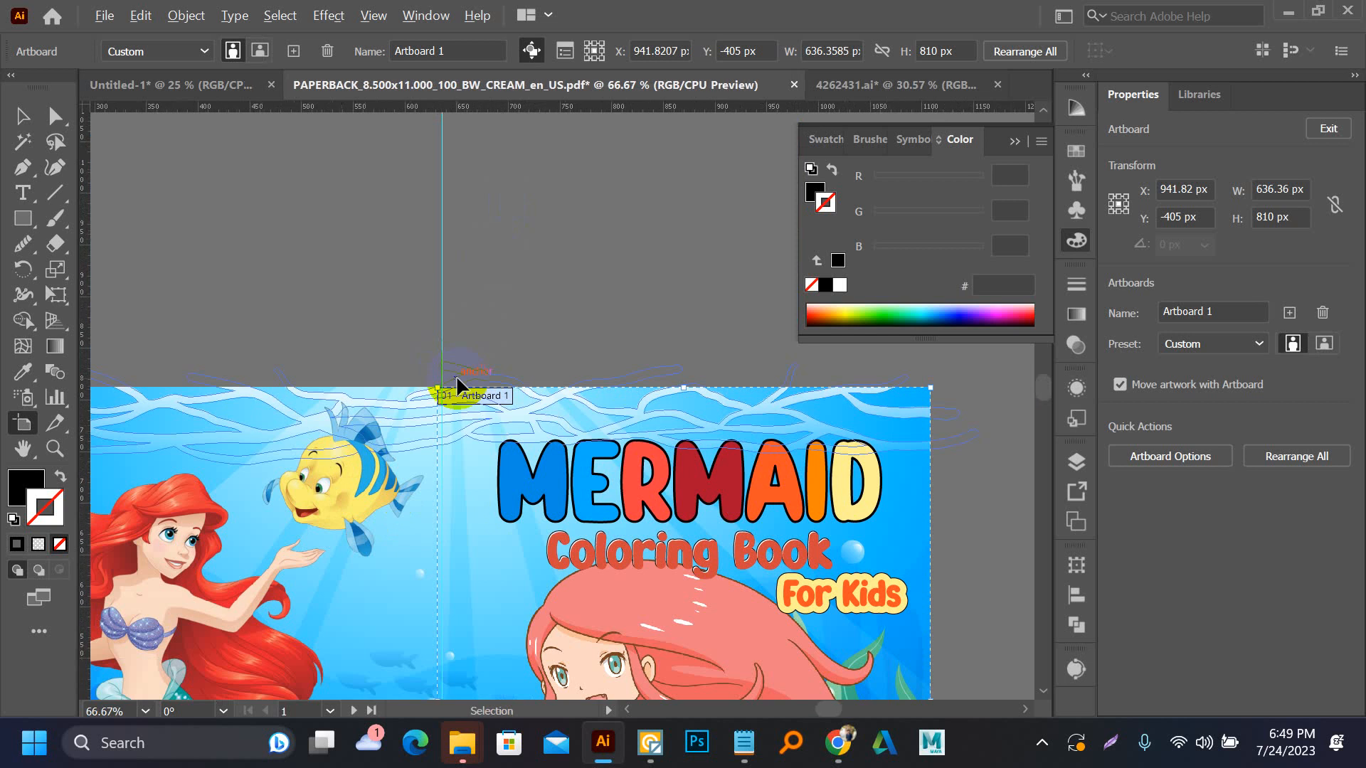
scroll(455, 384, up, 8)
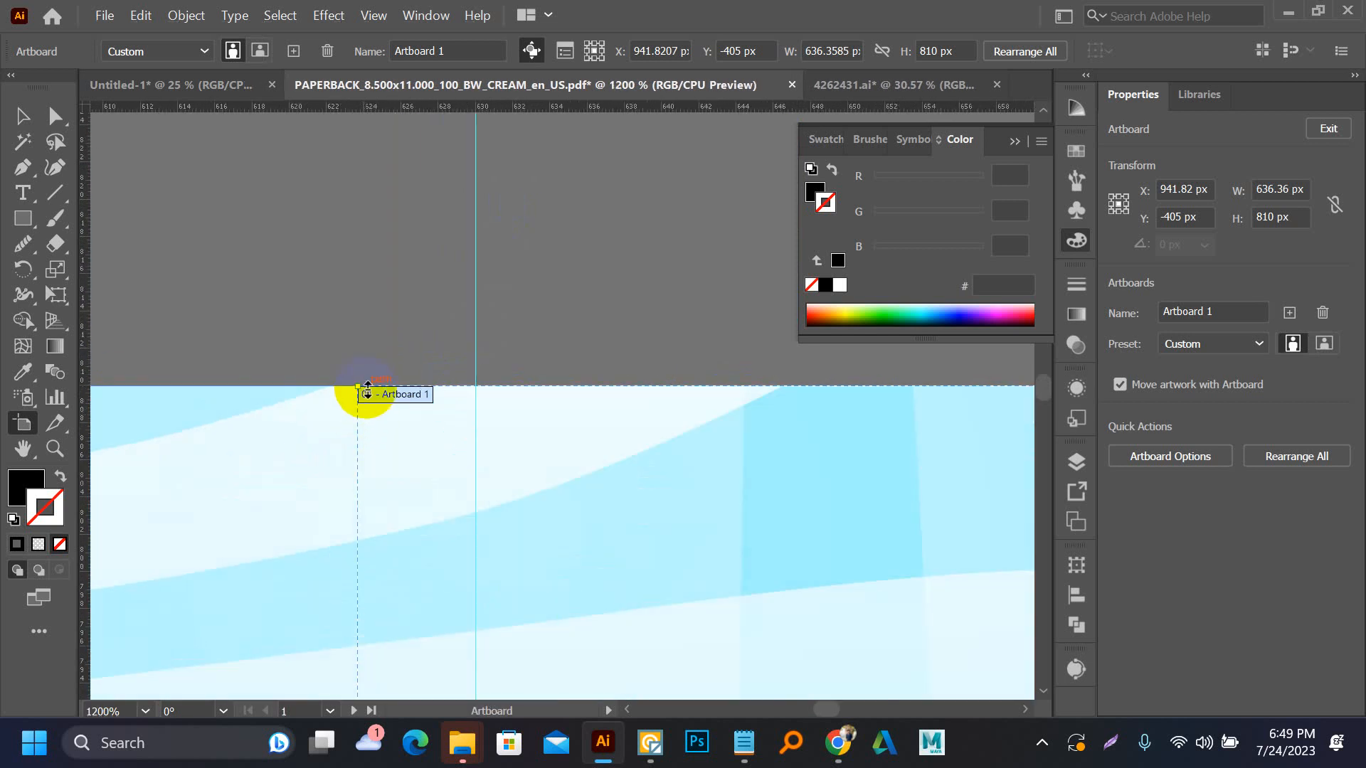
drag(357, 384, 471, 387)
scroll(532, 261, down, 4)
scroll(505, 329, down, 6)
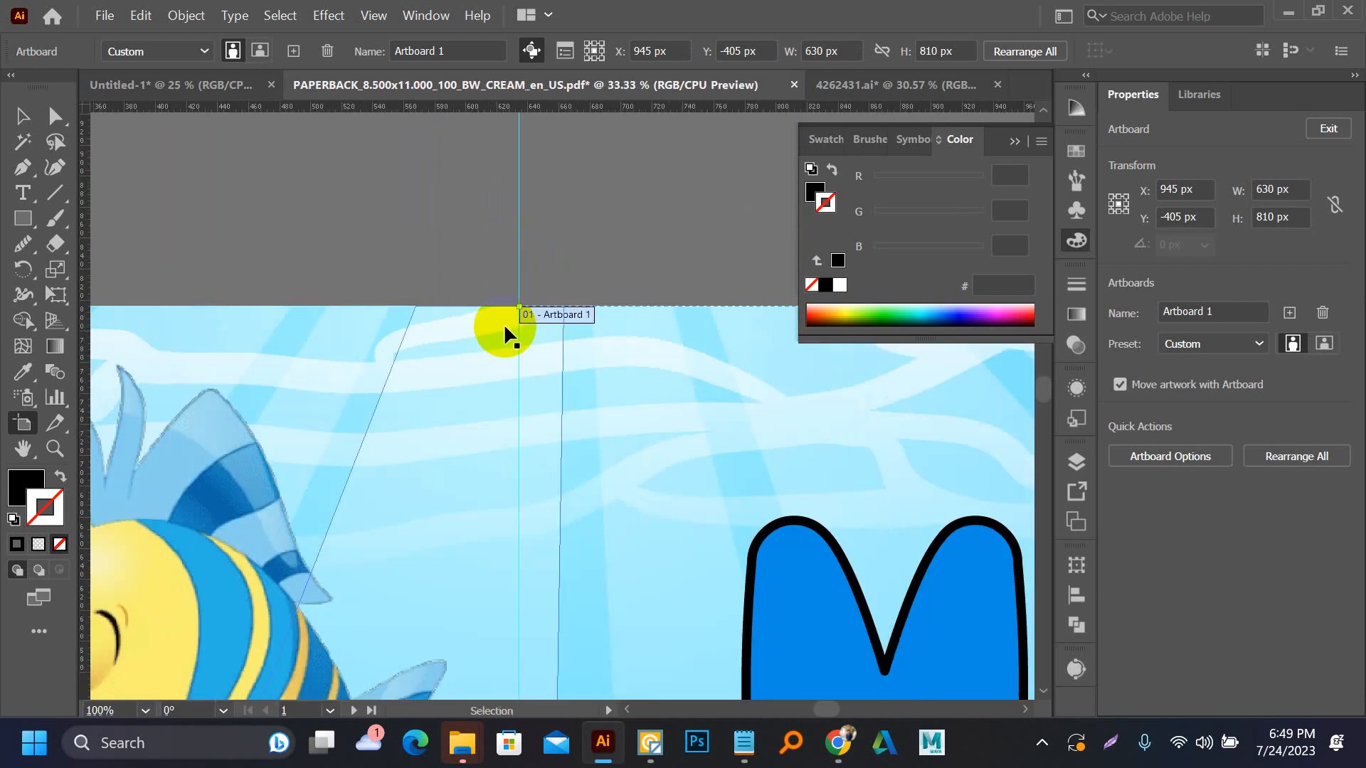
scroll(374, 284, down, 1)
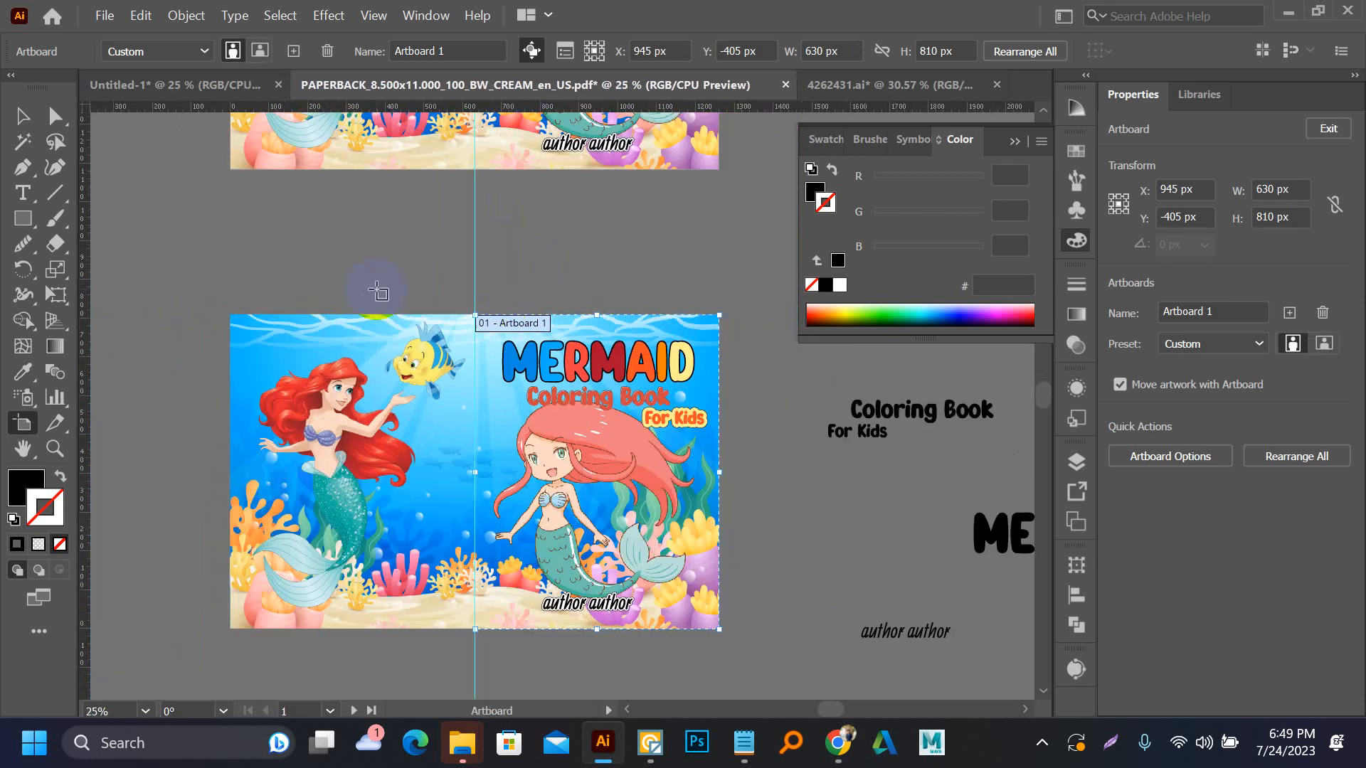
click(28, 116)
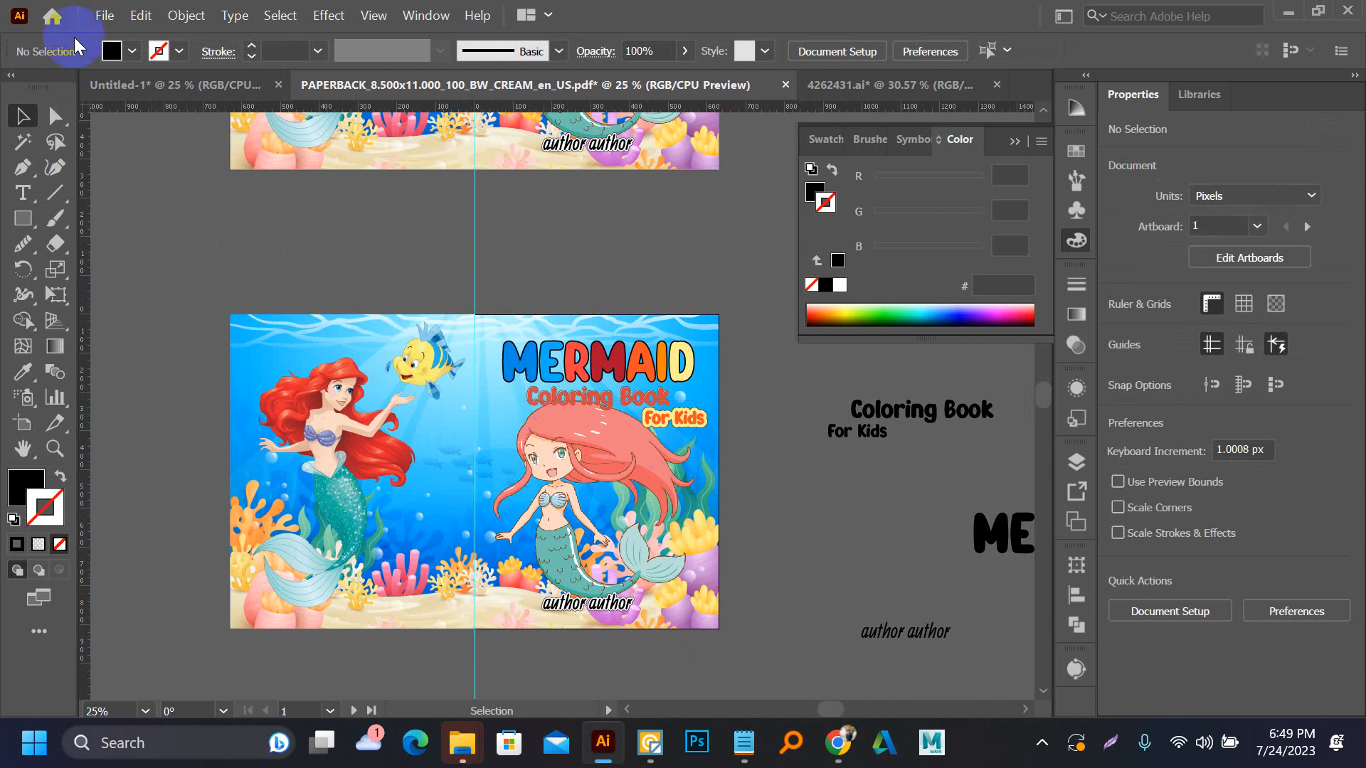
Export all artboards as separate JPEG files under the name PAPERBACK_8.500x11.000_100_BW_CREAM_en_US, with Use Artboards enabled
click(104, 15)
mouse_move(178, 459)
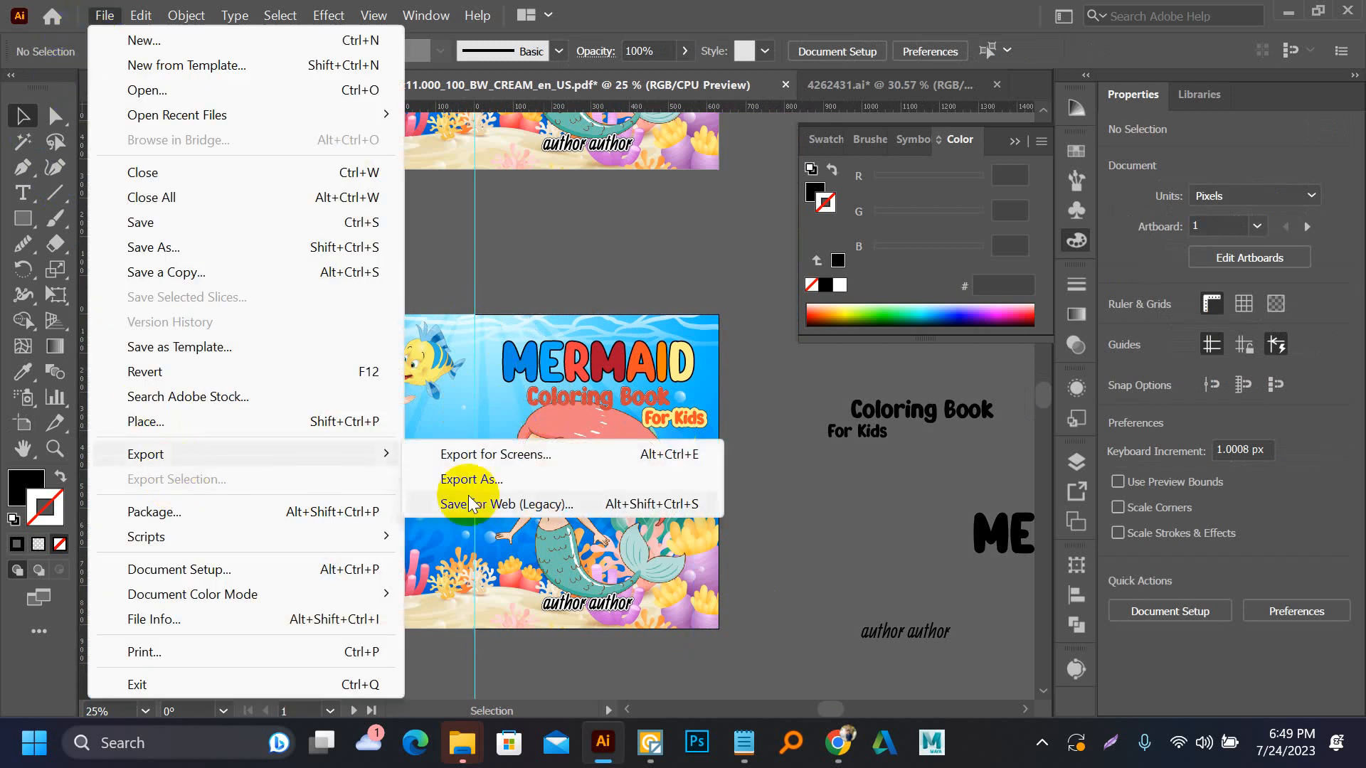
click(462, 480)
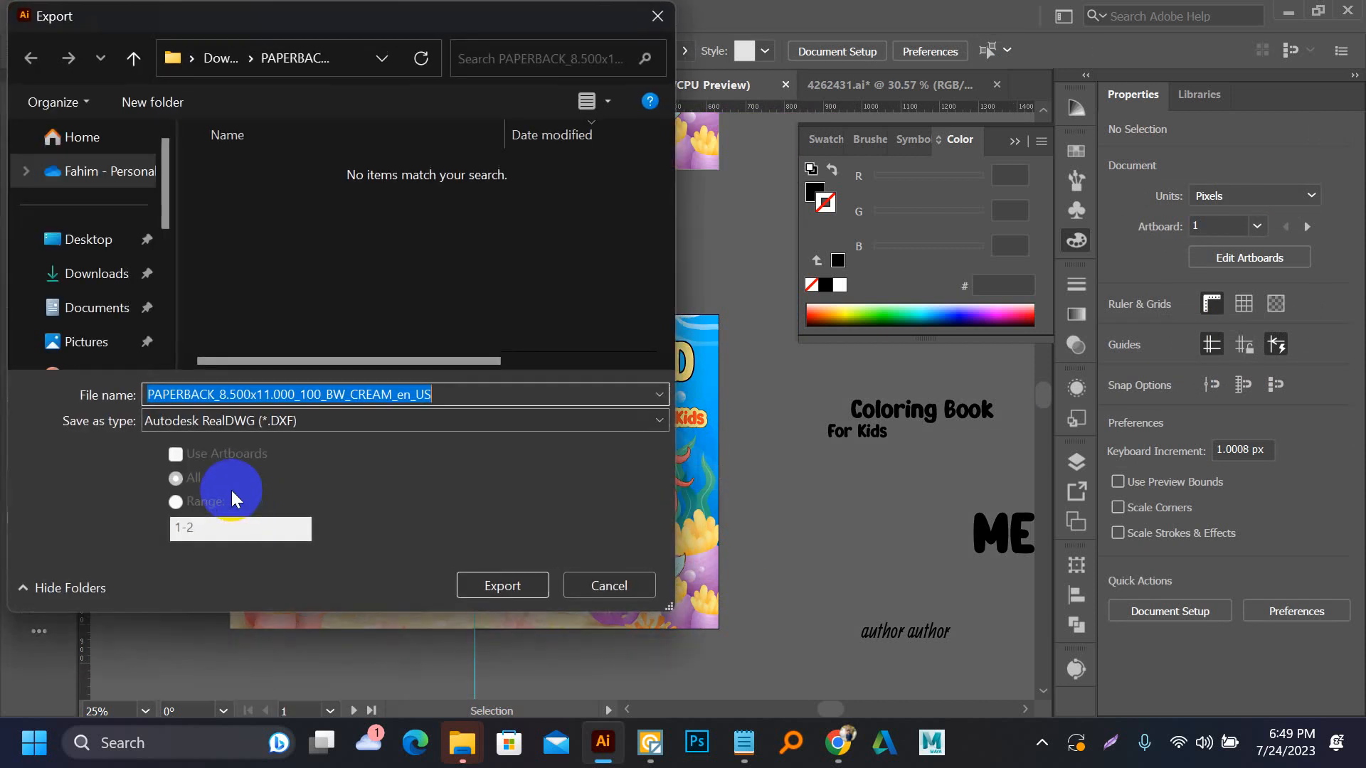
click(194, 412)
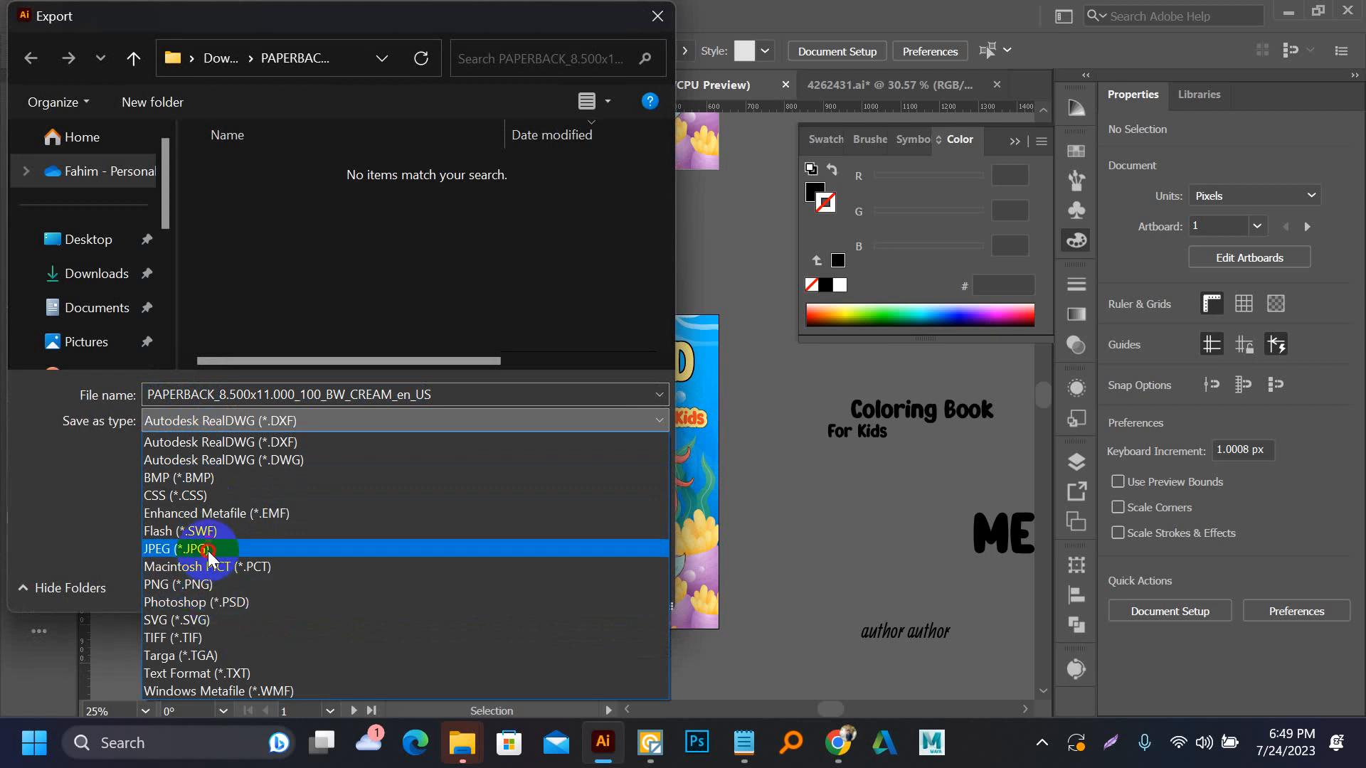
click(209, 554)
click(192, 448)
click(541, 579)
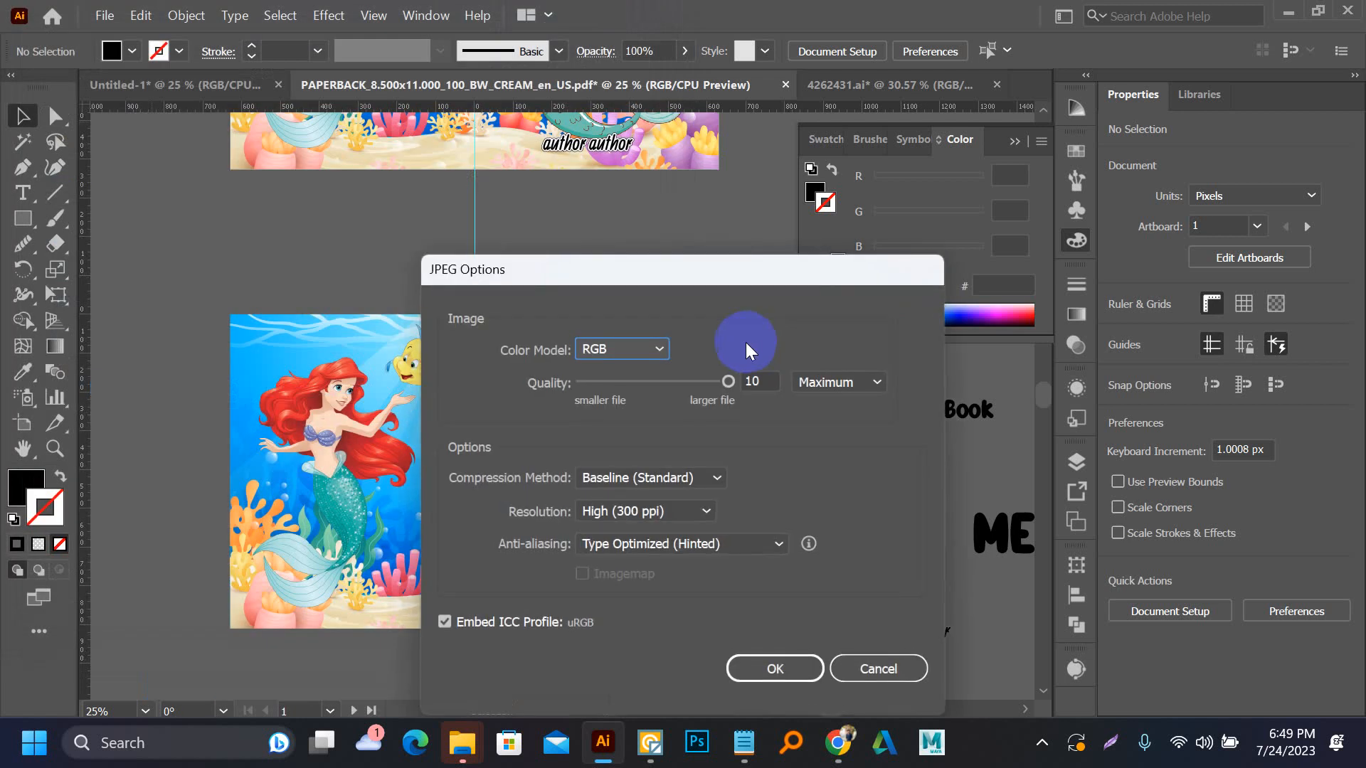
click(747, 667)
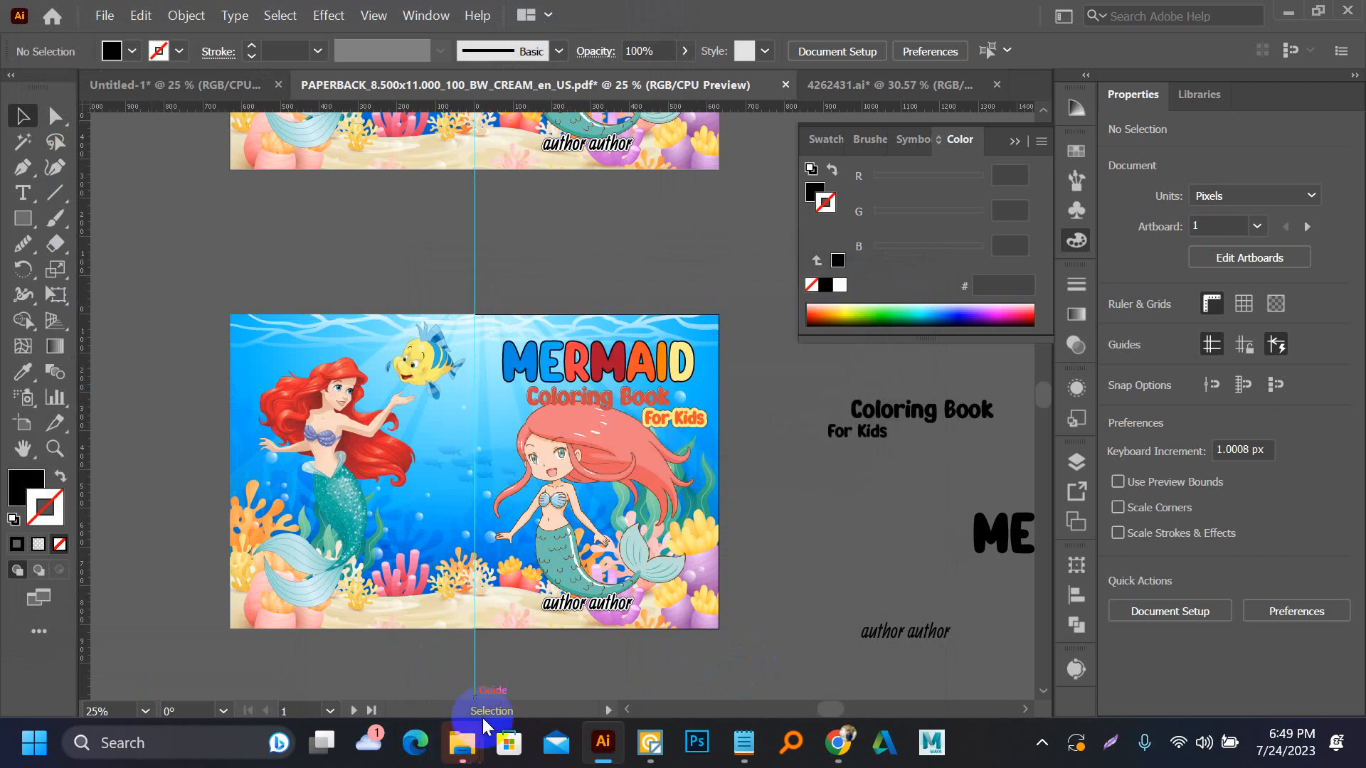
Switch to File Explorer and open the PAPERBACK_8.500x11.000_100_BW_CREAM_en_US folder in Downloads that holds the exported covers
mouse_move(465, 749)
click(467, 662)
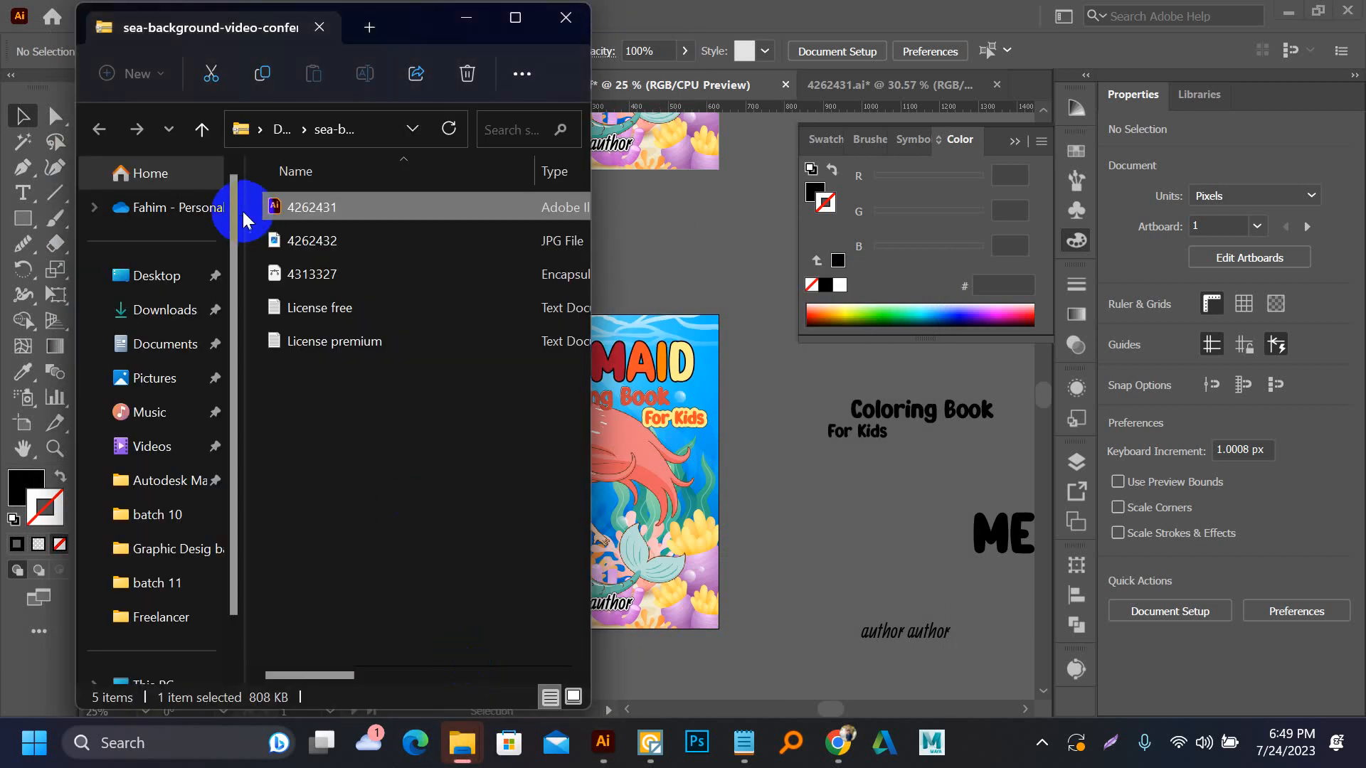
click(202, 130)
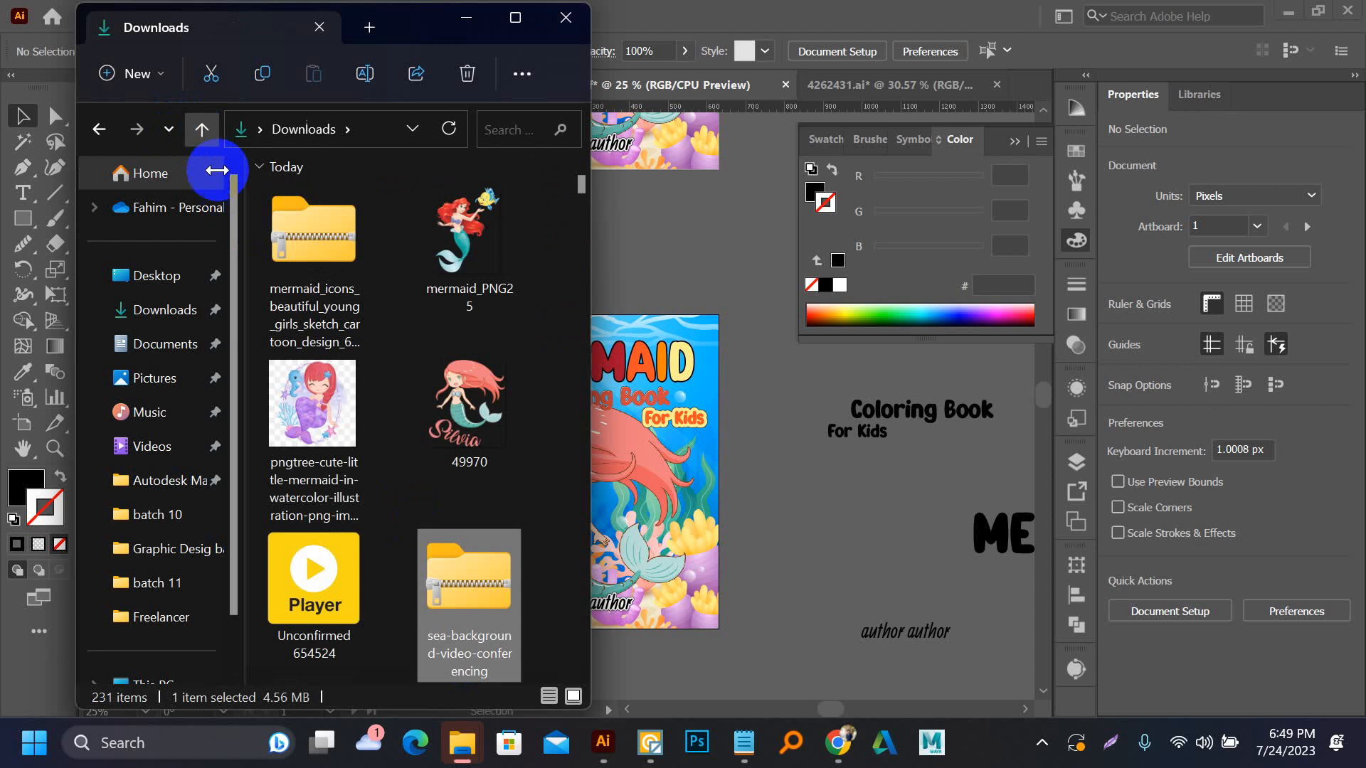
scroll(360, 228, down, 5)
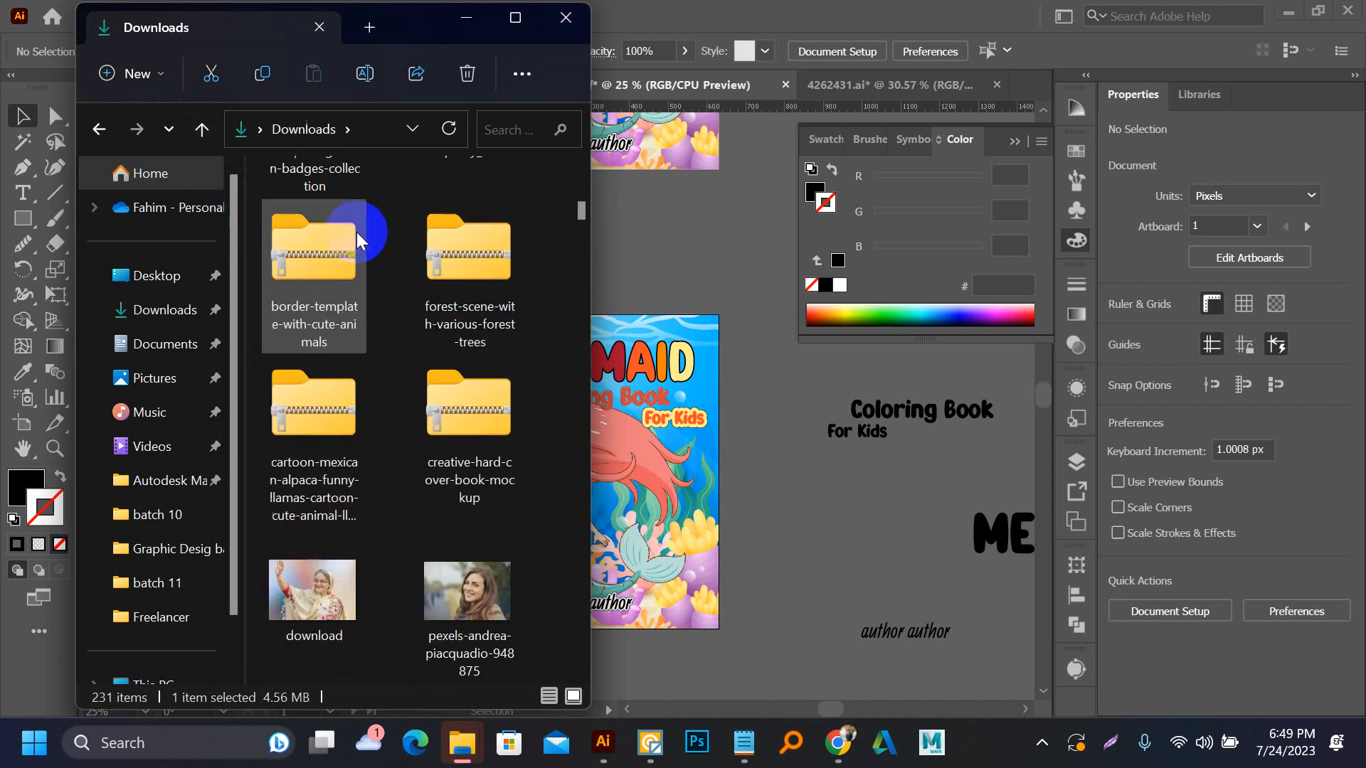
scroll(396, 384, down, 5)
scroll(393, 384, up, 3)
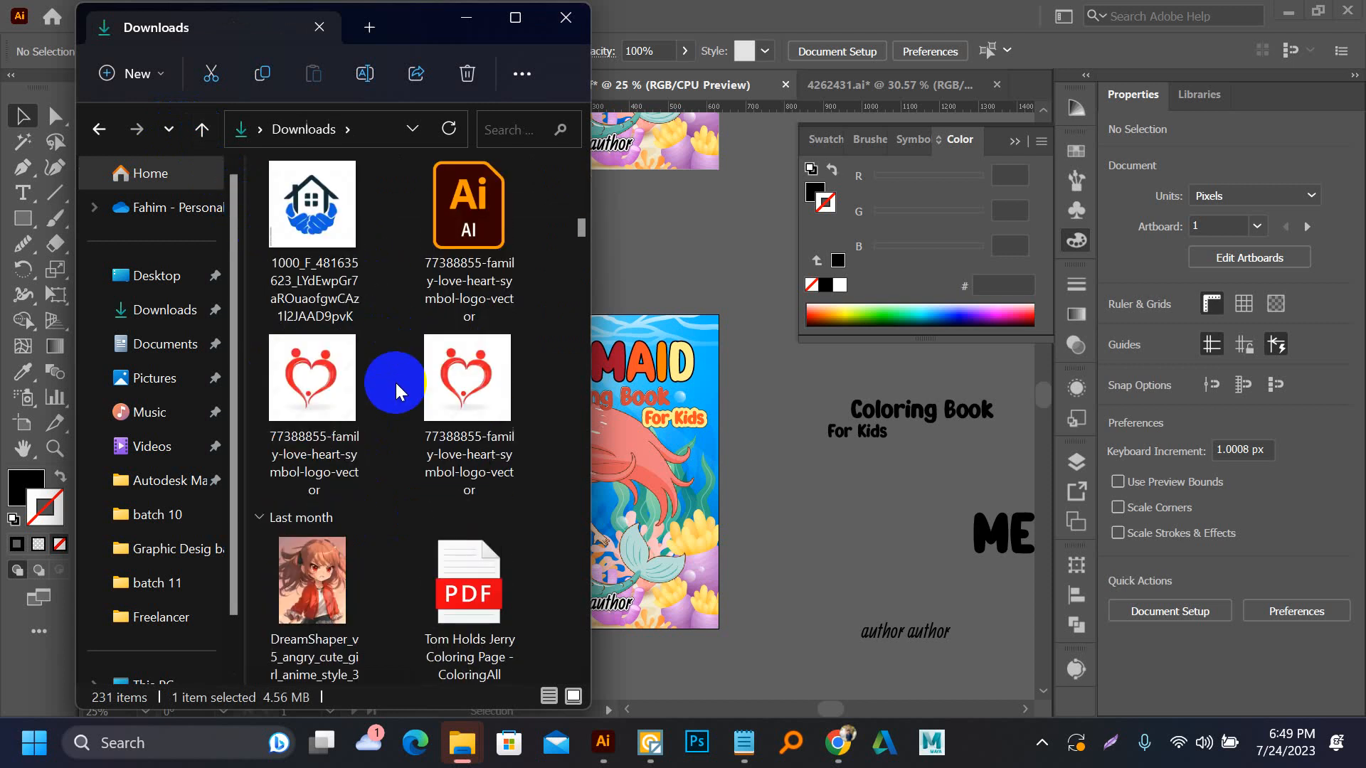
click(515, 17)
scroll(523, 239, up, 10)
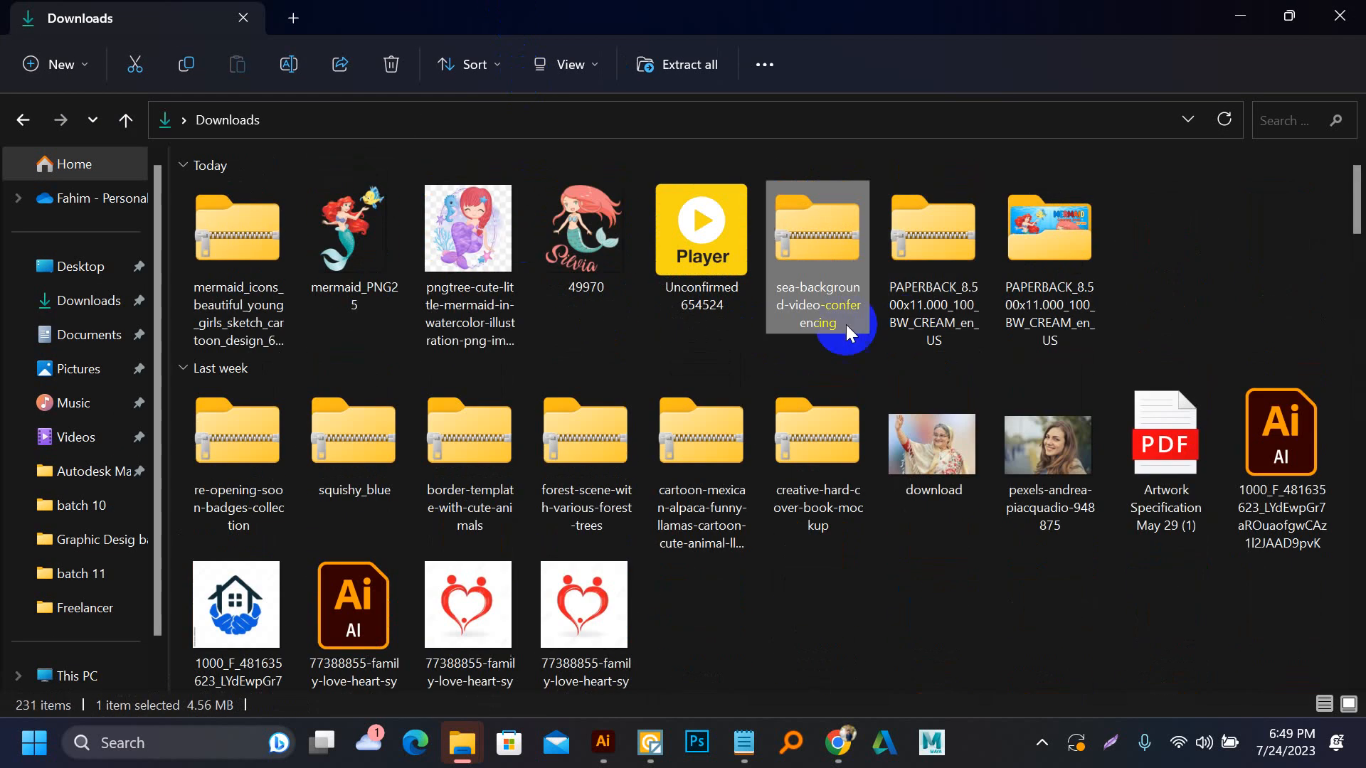
double_click(1049, 229)
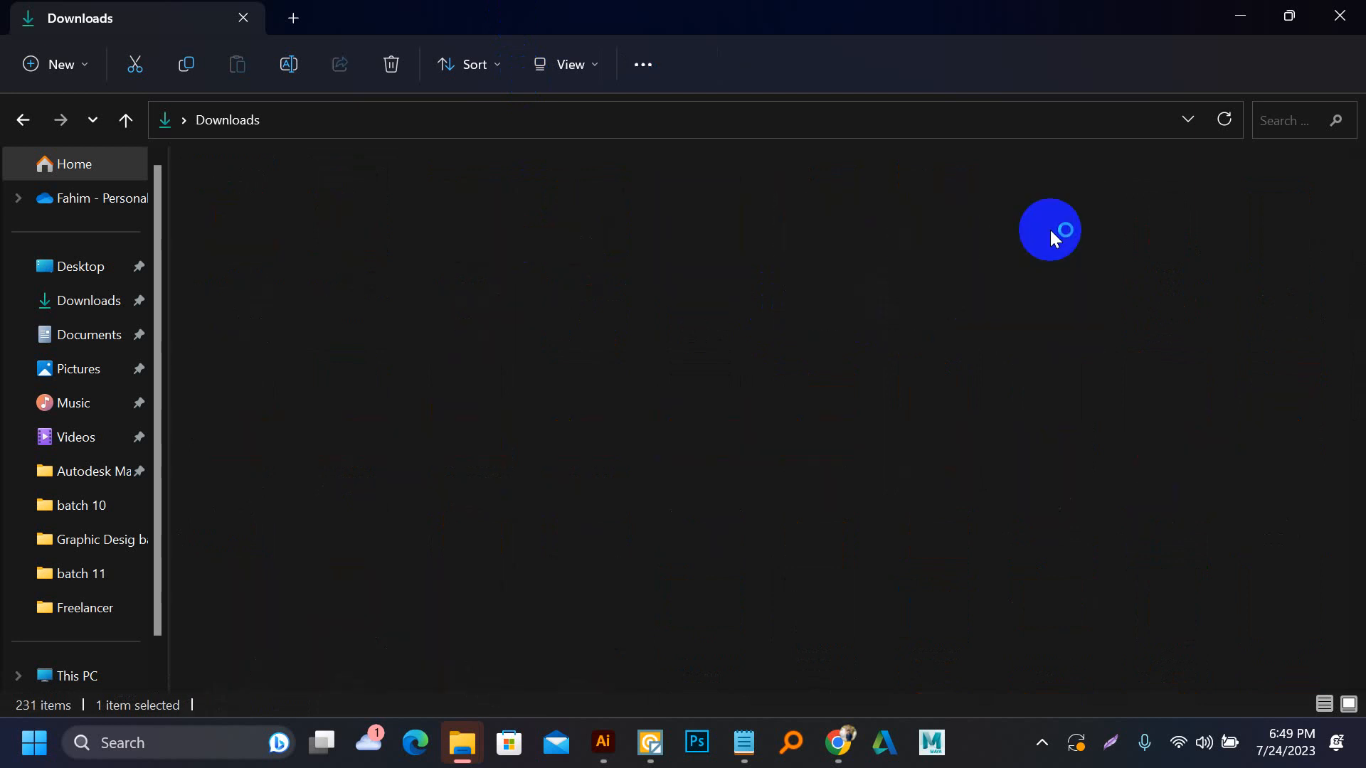
ctrl+scroll(289, 296, up, 4)
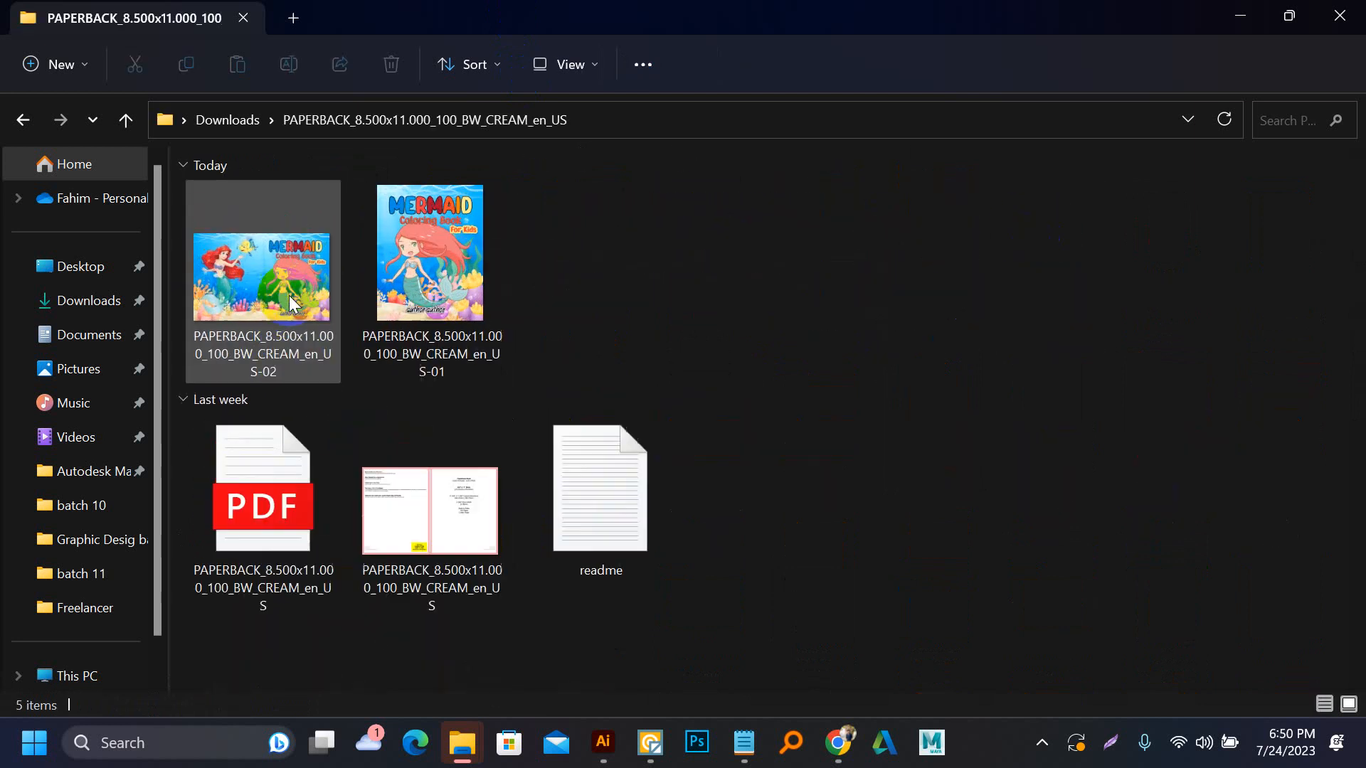
View the exported front cover JPEG (-01) and the full cover JPEG (-02), and close the image viewer
double_click(398, 249)
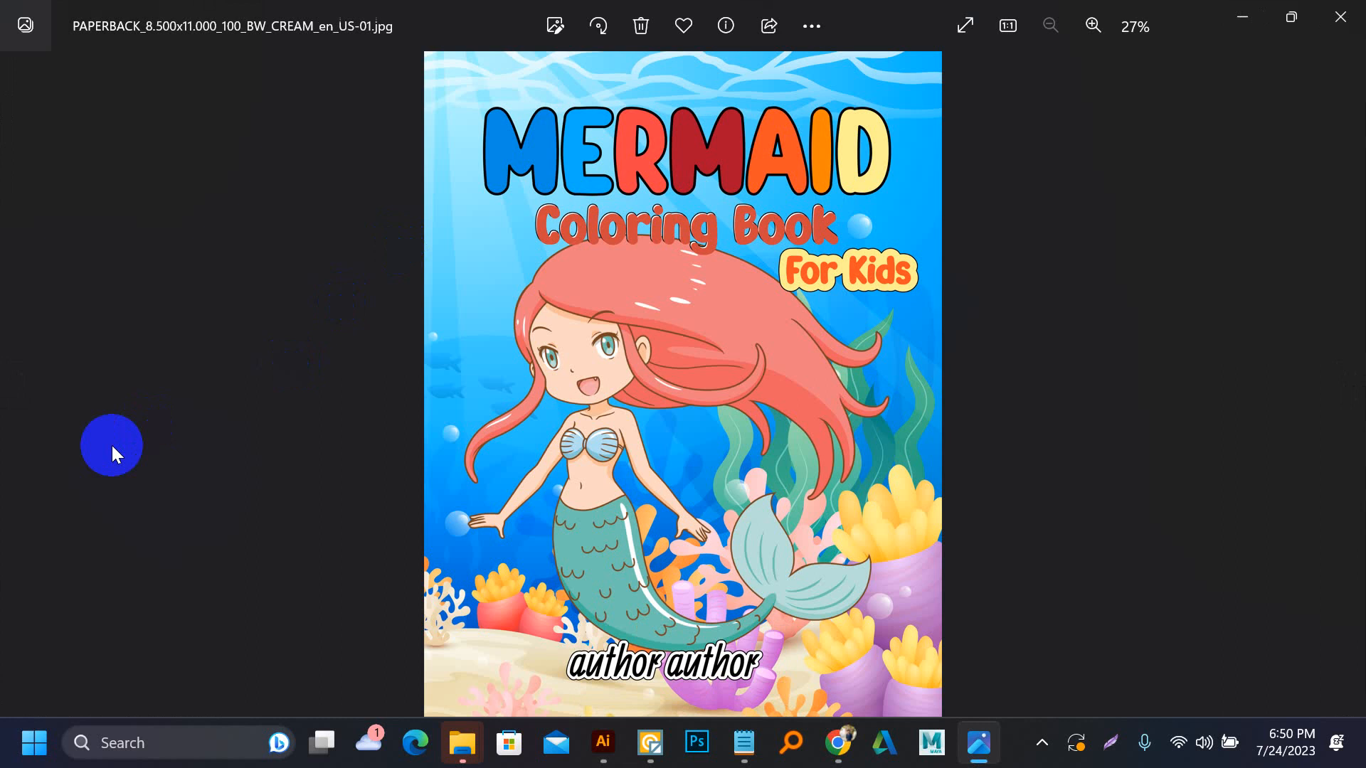
key(Right)
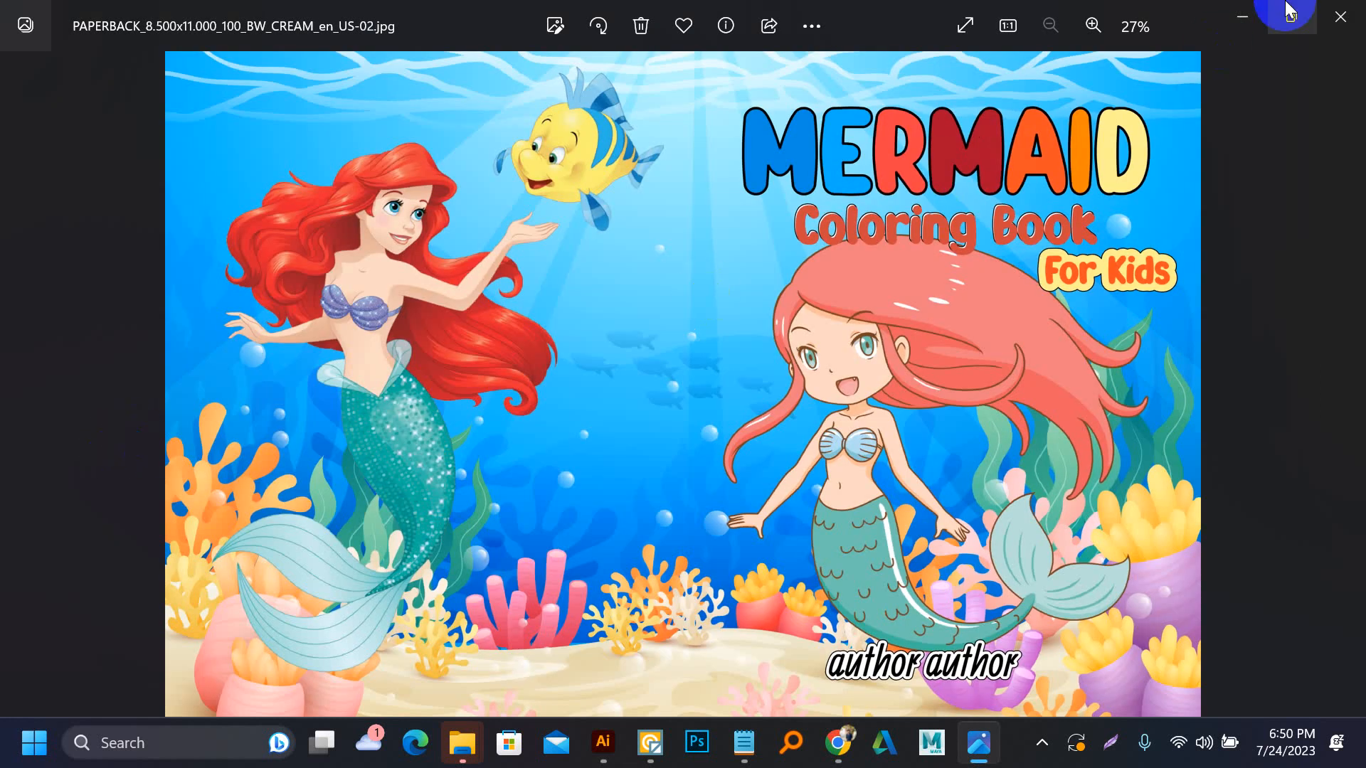
click(1338, 16)
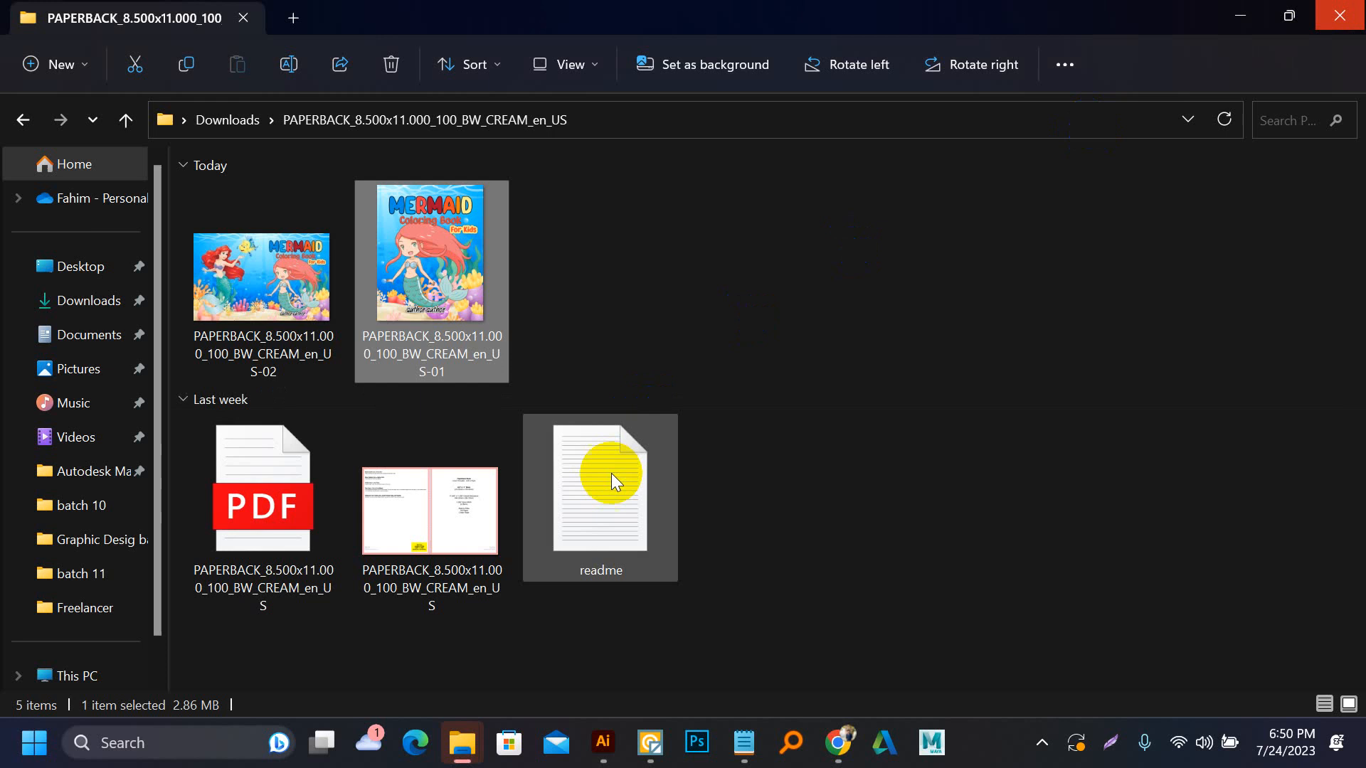
Return to Illustrator and align the lower clipped cover artwork to the 630 px artboard's left edge, framing the back cover
click(605, 742)
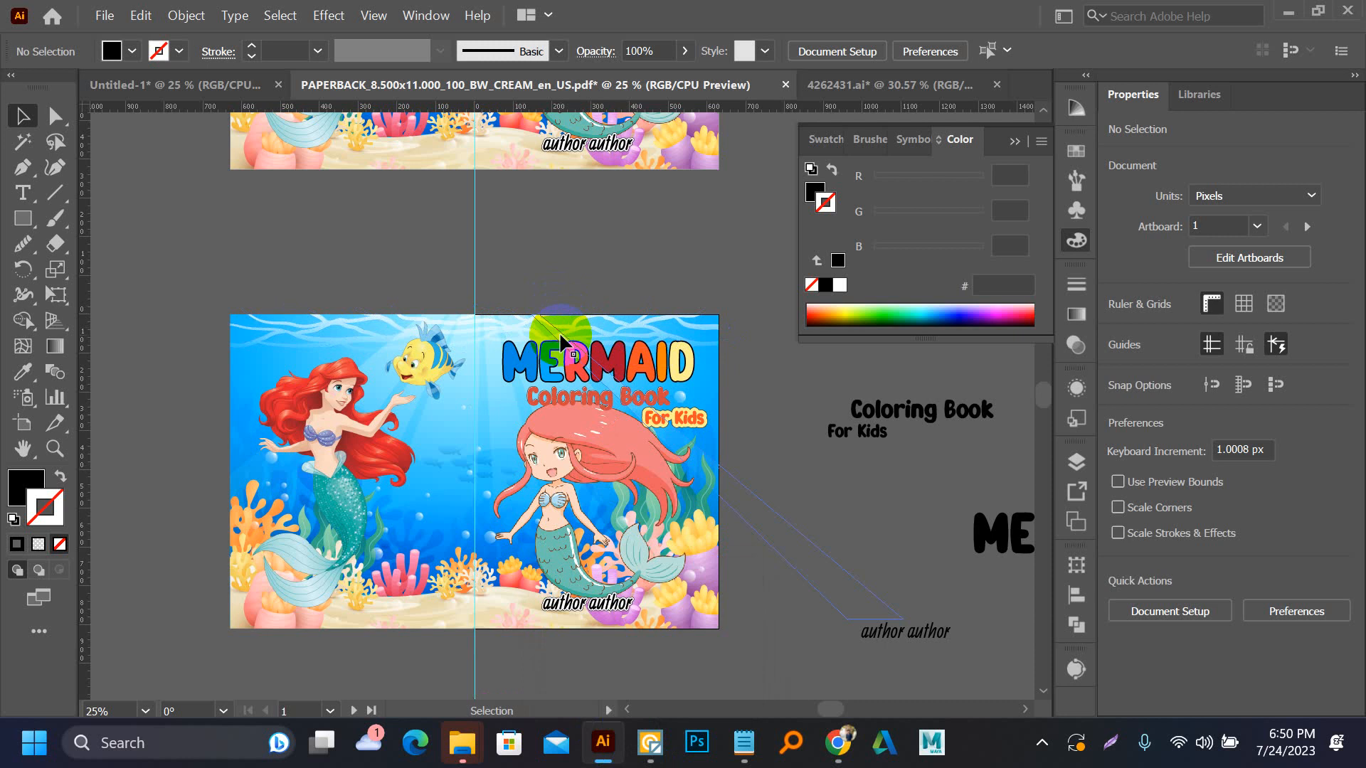
click(562, 317)
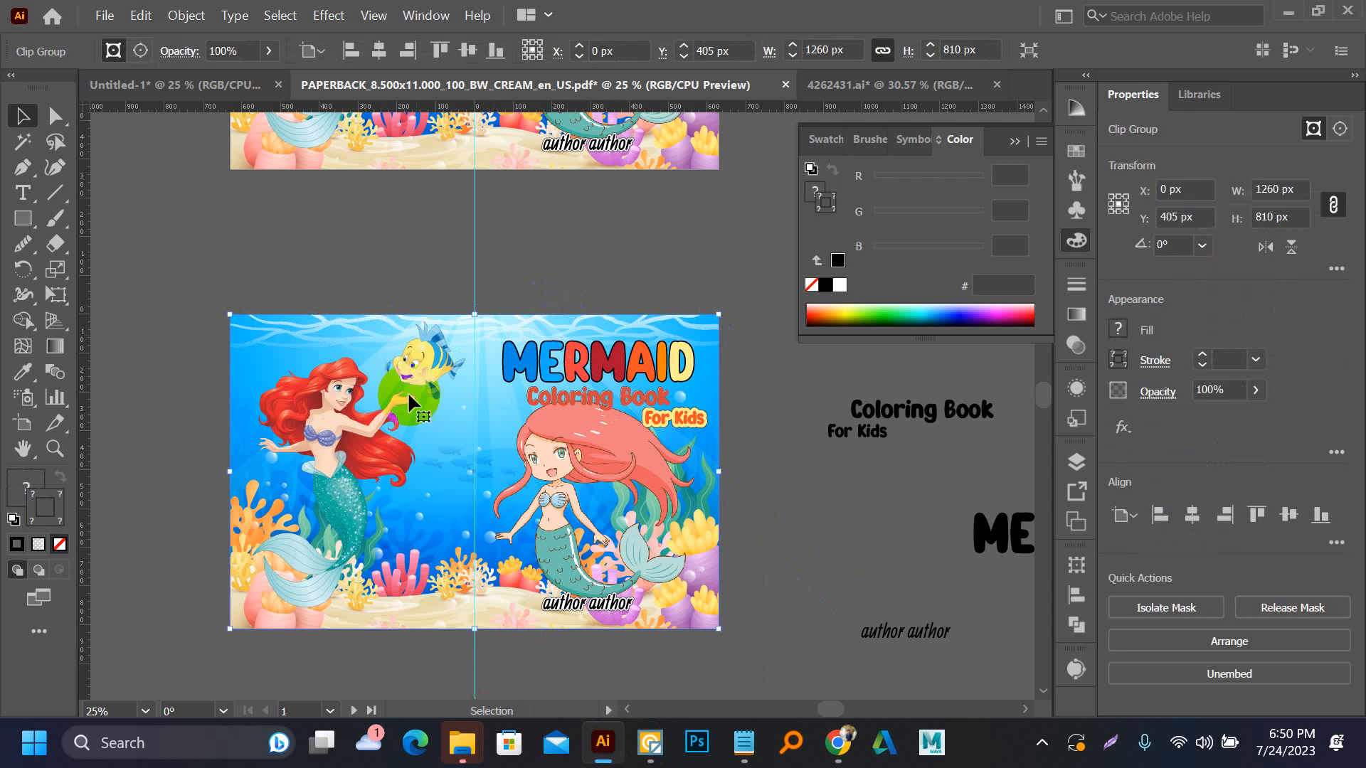
click(349, 52)
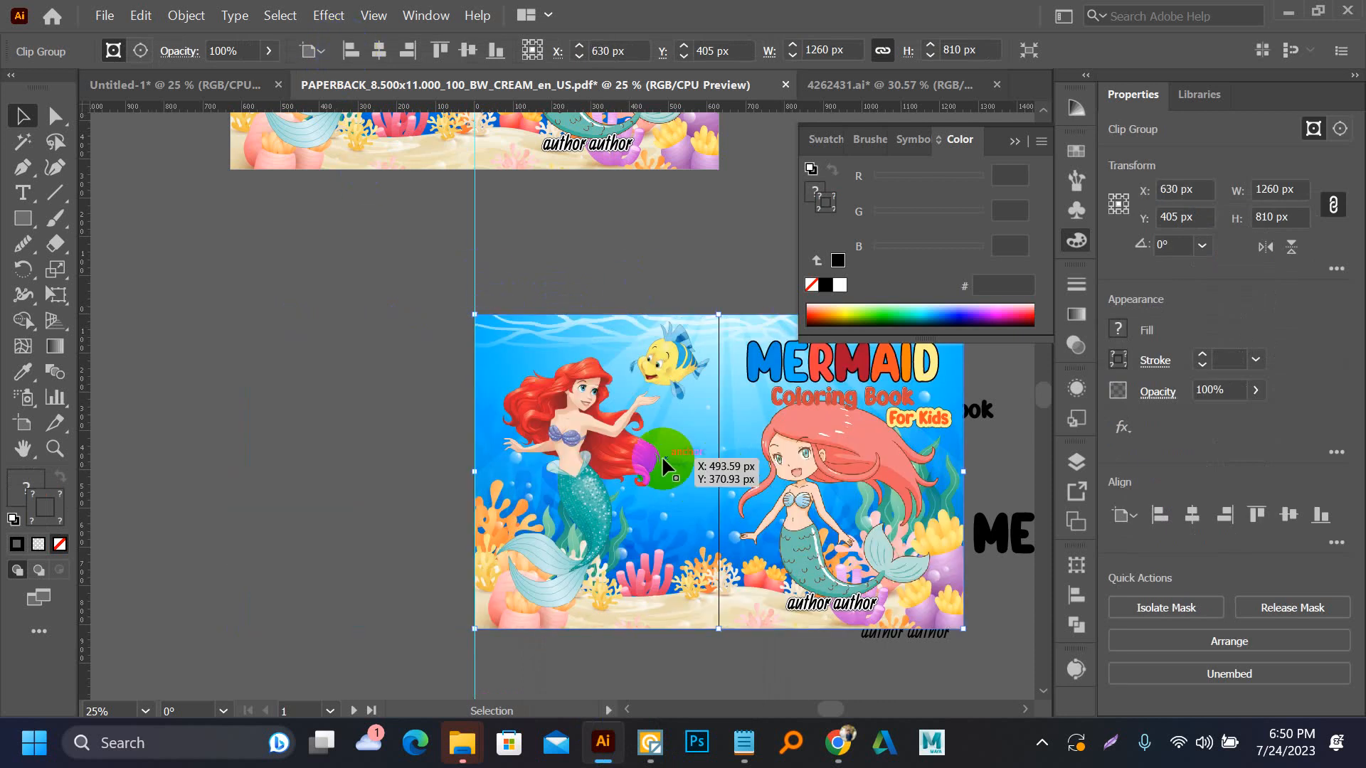
click(23, 425)
click(519, 350)
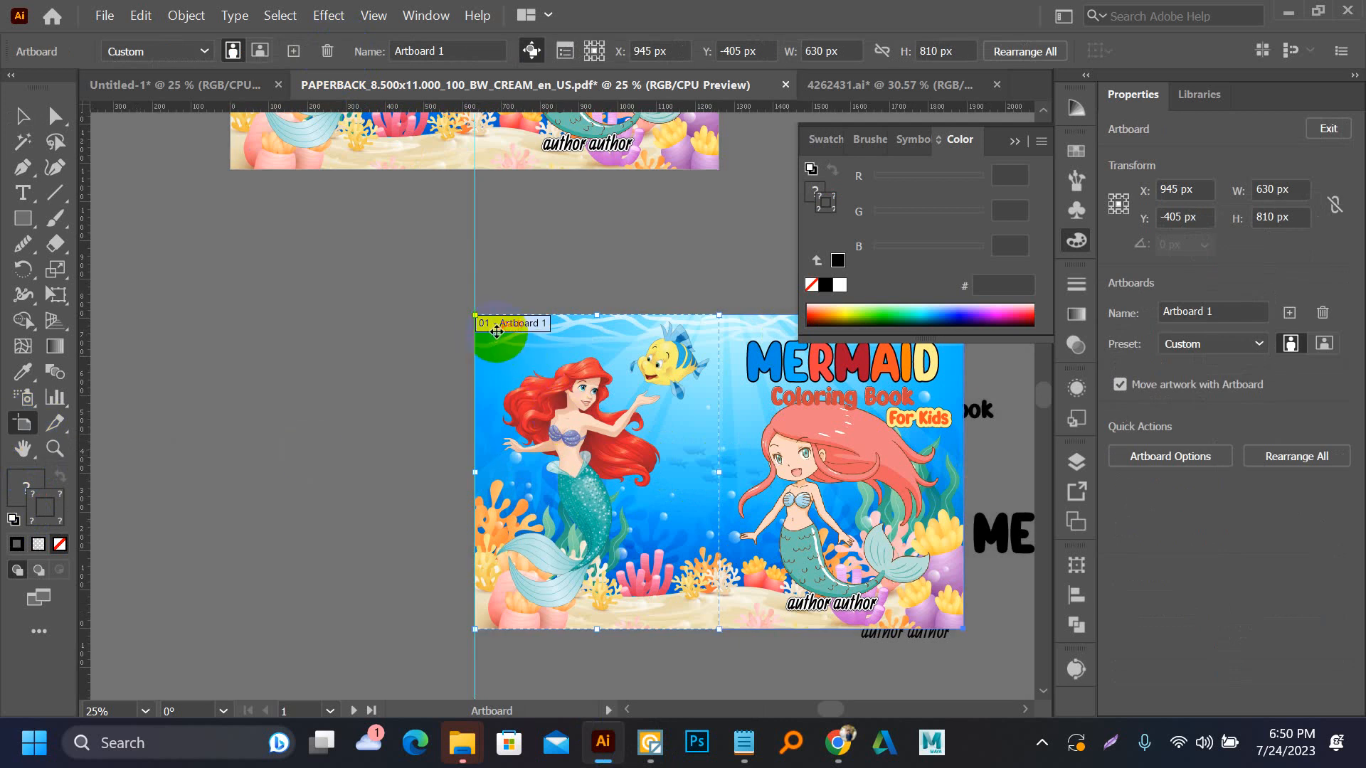
click(22, 116)
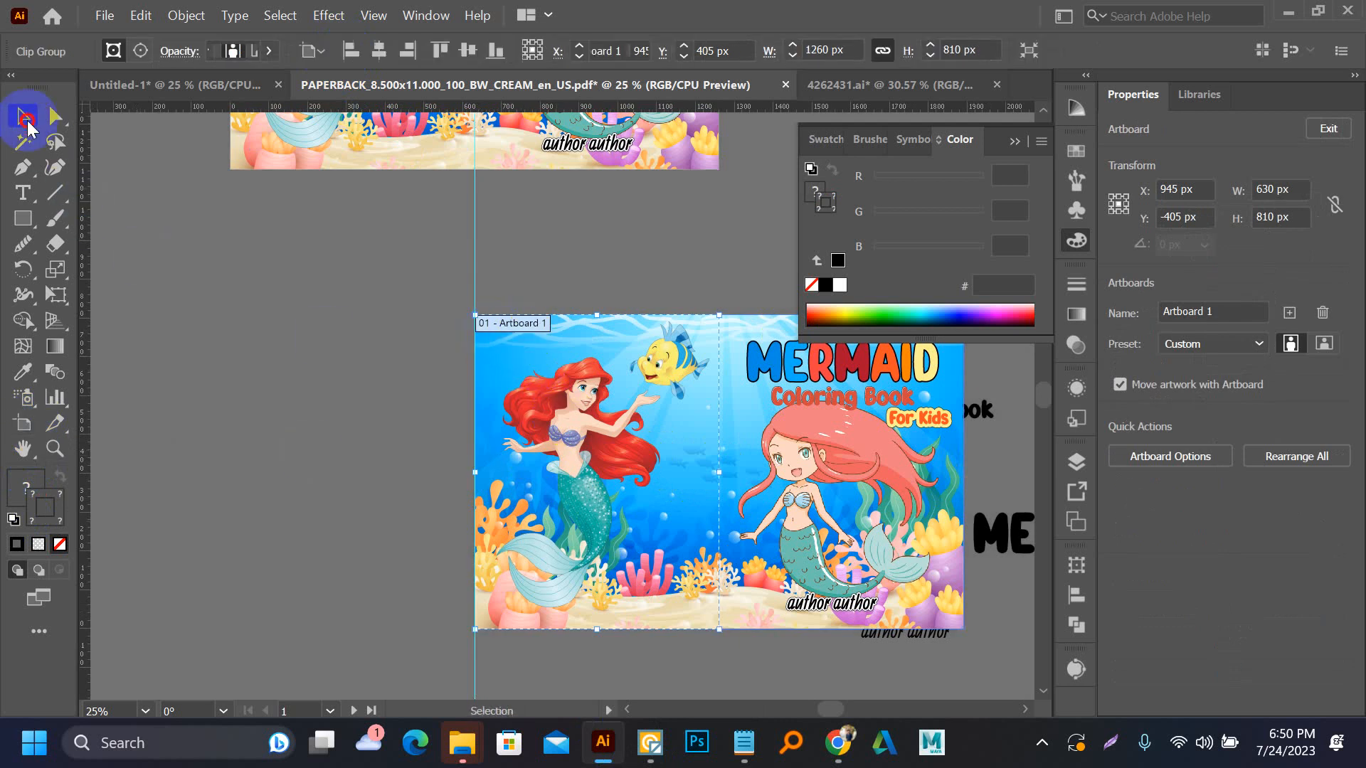
Try to export only artboard 2 as a 300 ppi JPEG under the existing PAPERBACK_8.500x11.000_100_BW_CREAM_en_US name
click(105, 15)
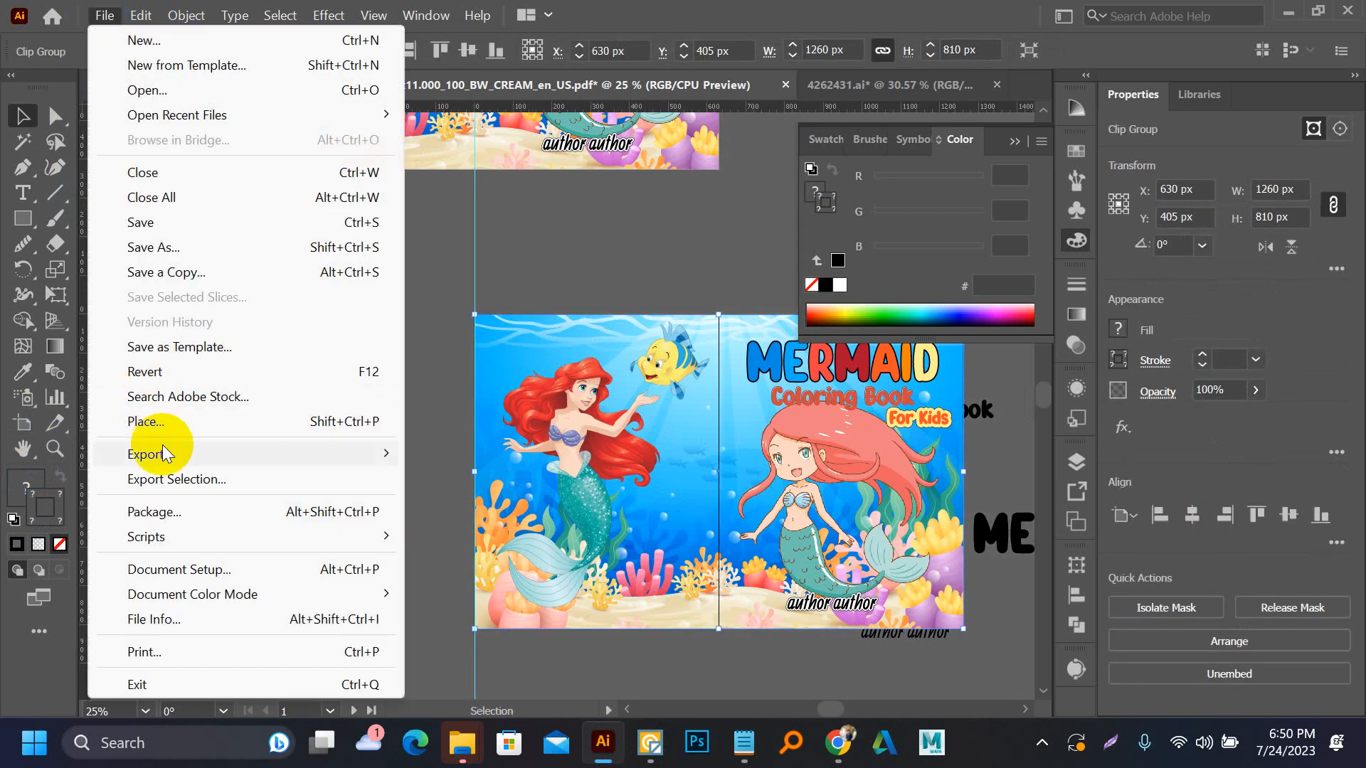
click(449, 476)
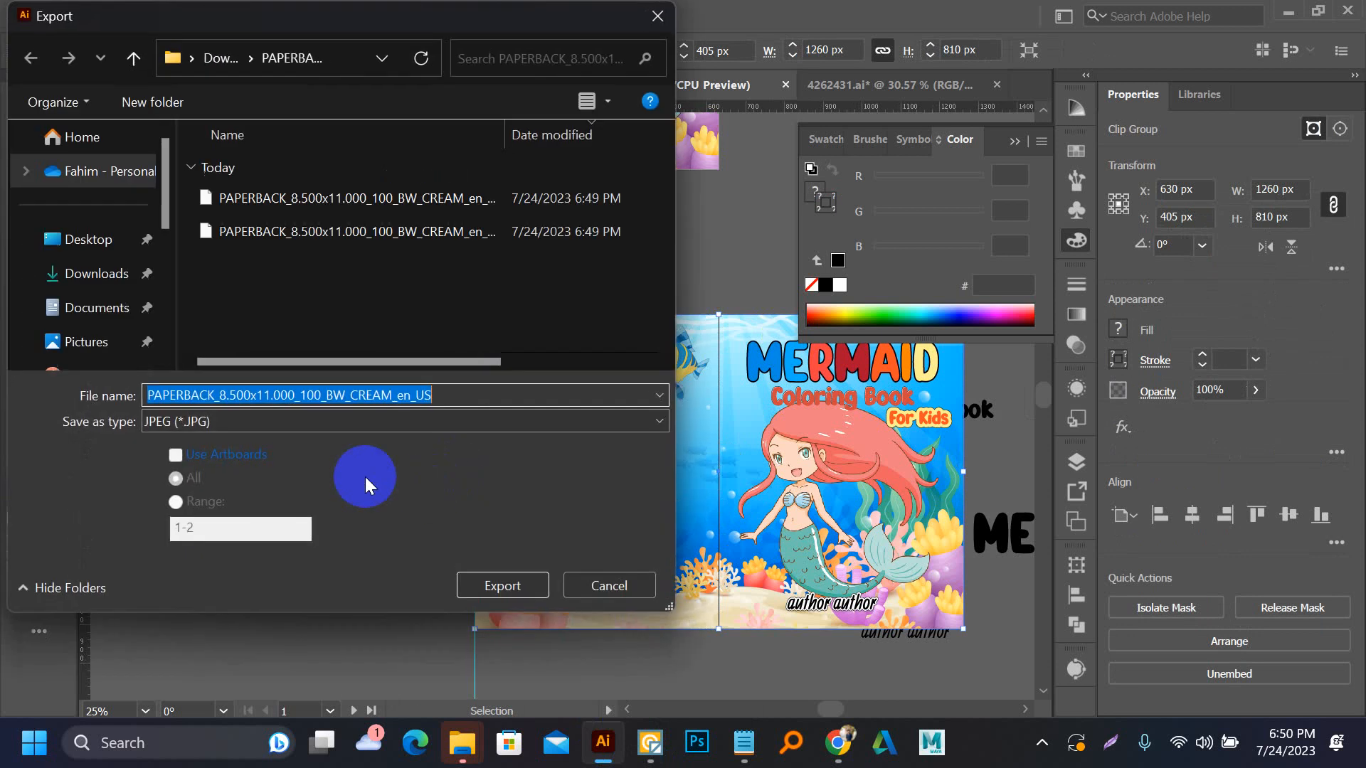
click(194, 452)
click(195, 499)
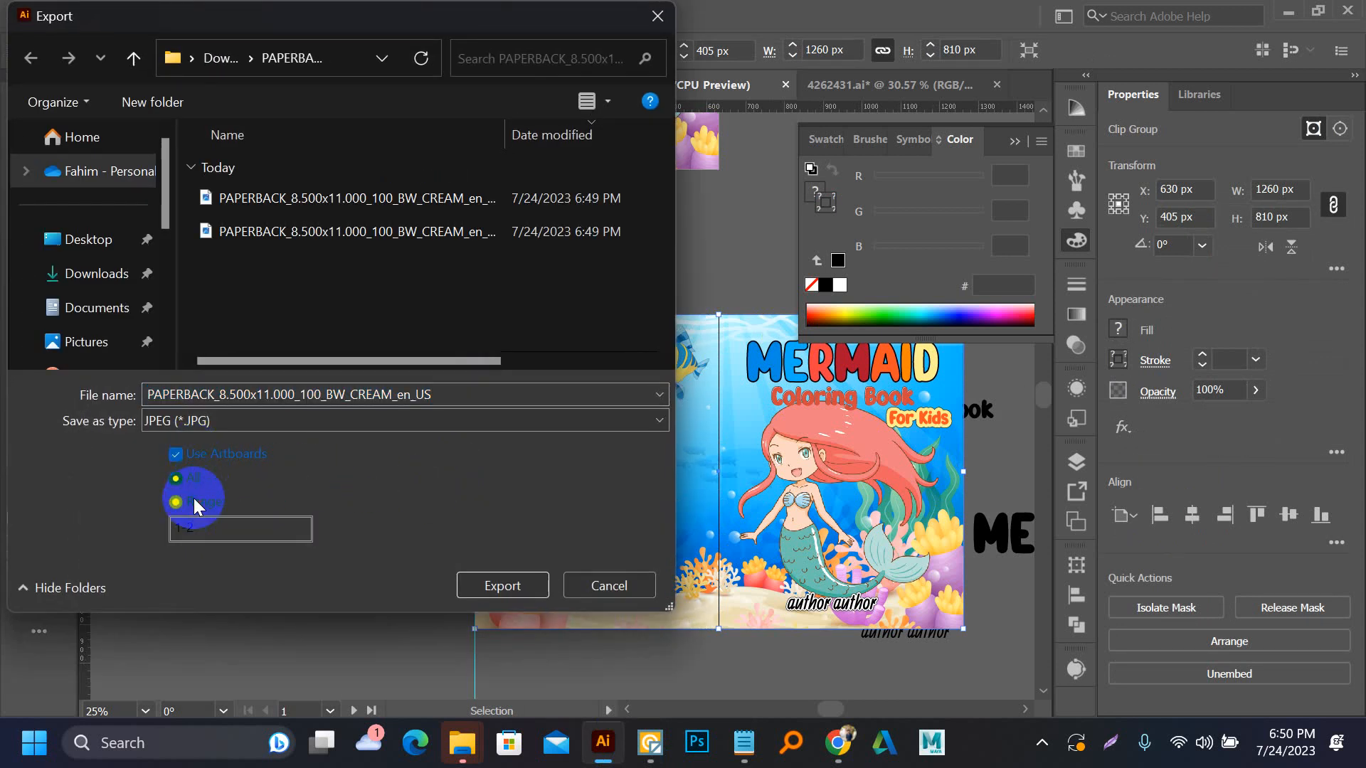
click(185, 528)
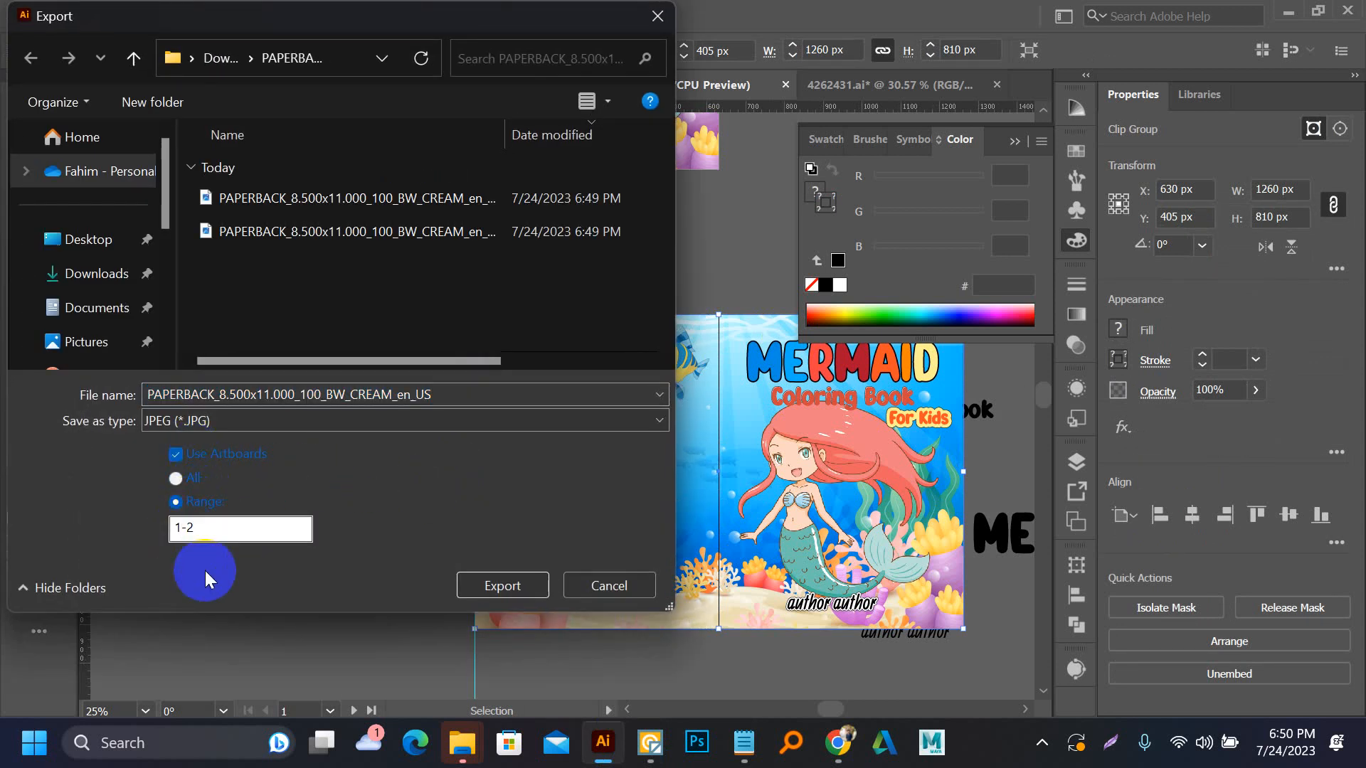
key(BackSpace)
key(Delete)
click(495, 584)
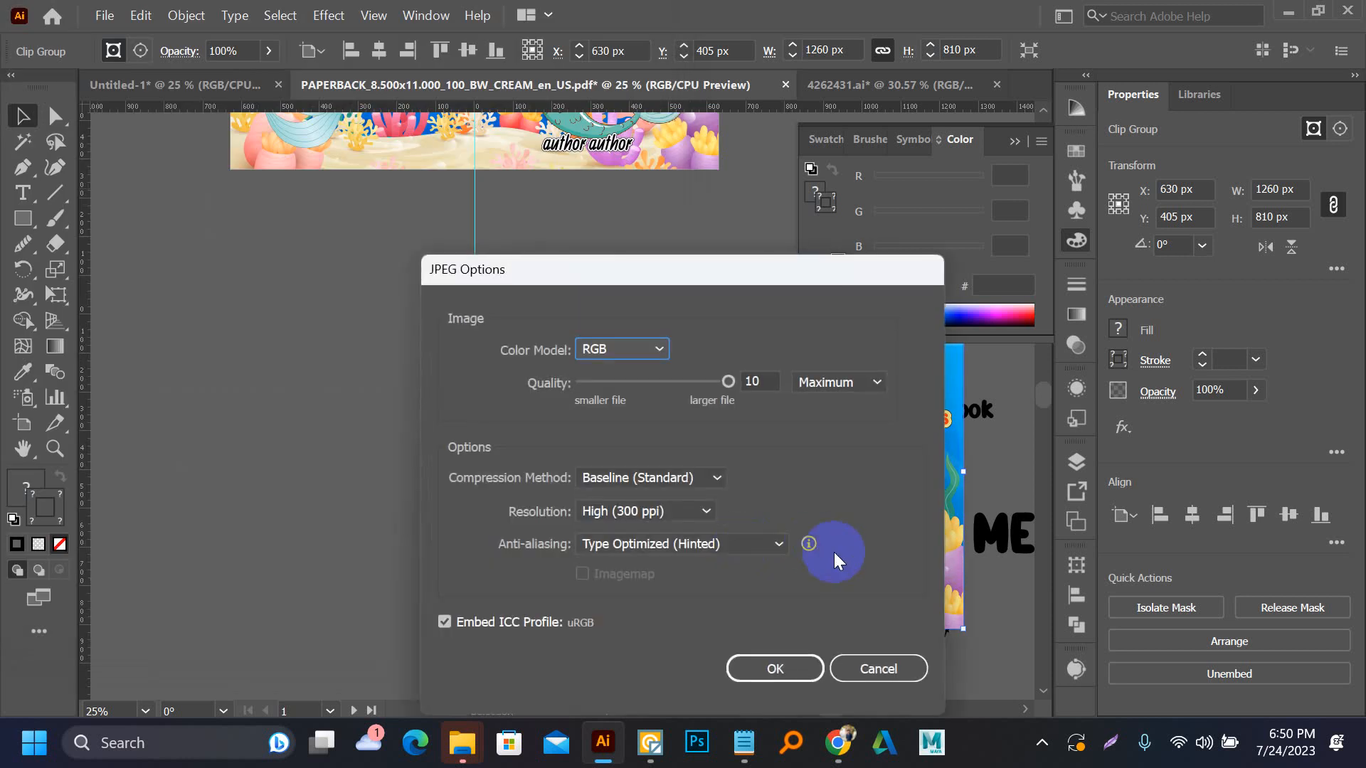
click(791, 668)
click(869, 422)
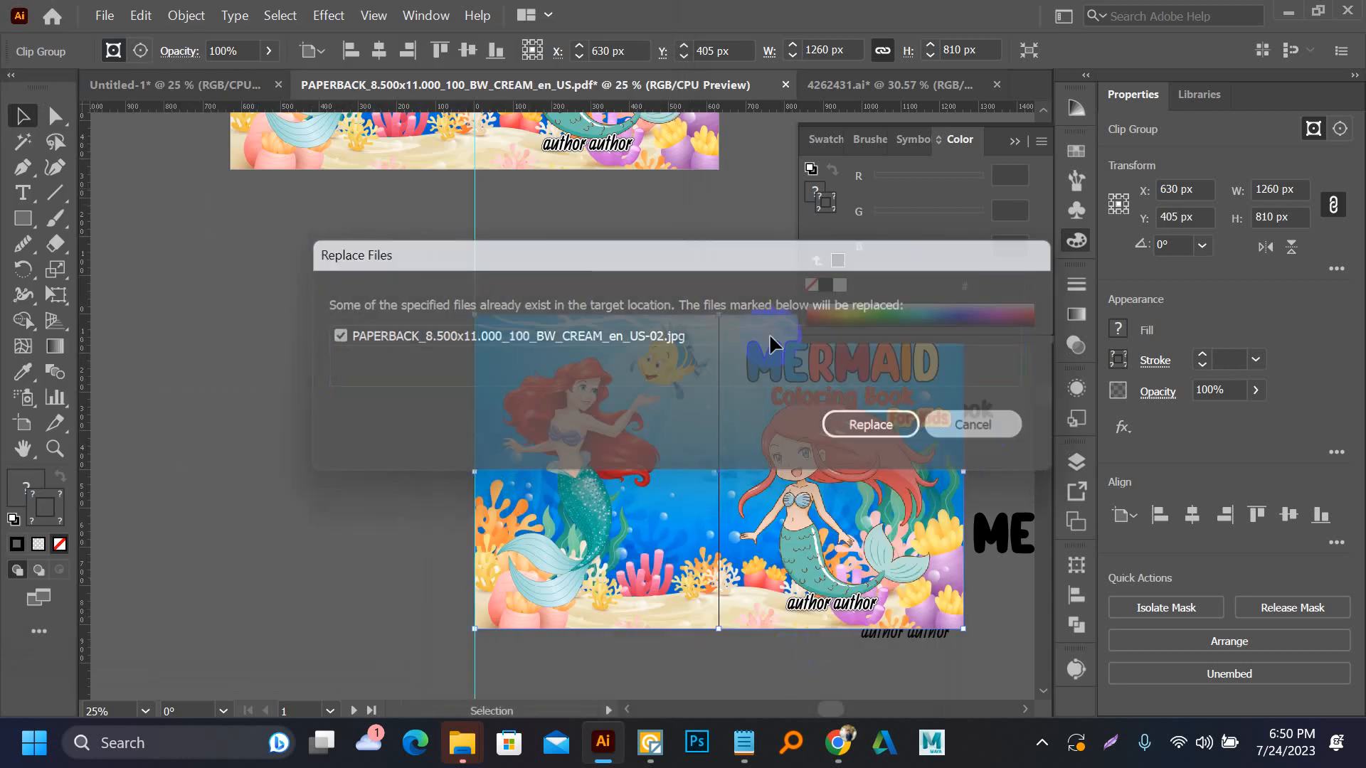
Export artboard 2 as a JPEG under the file name back, with Use Artboards enabled and the range limited to 2
click(99, 17)
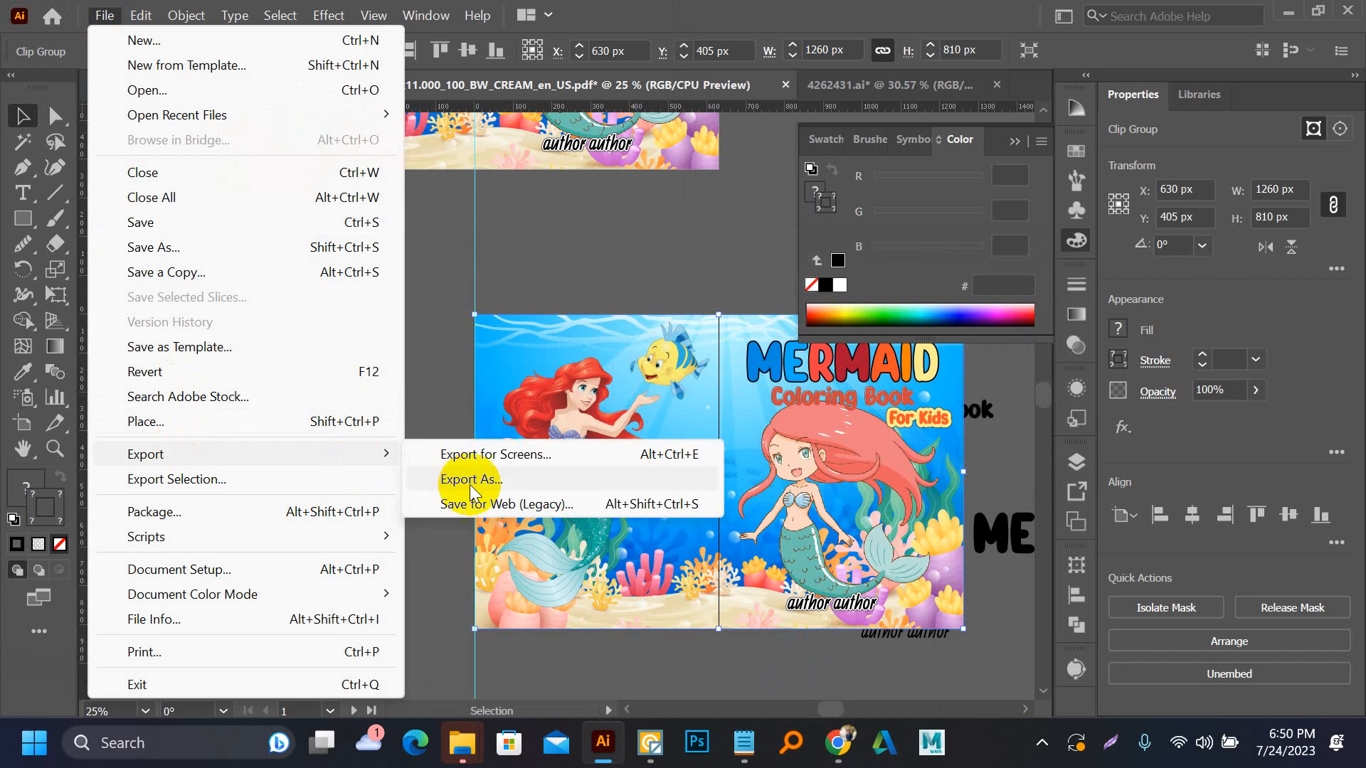
click(462, 478)
click(187, 461)
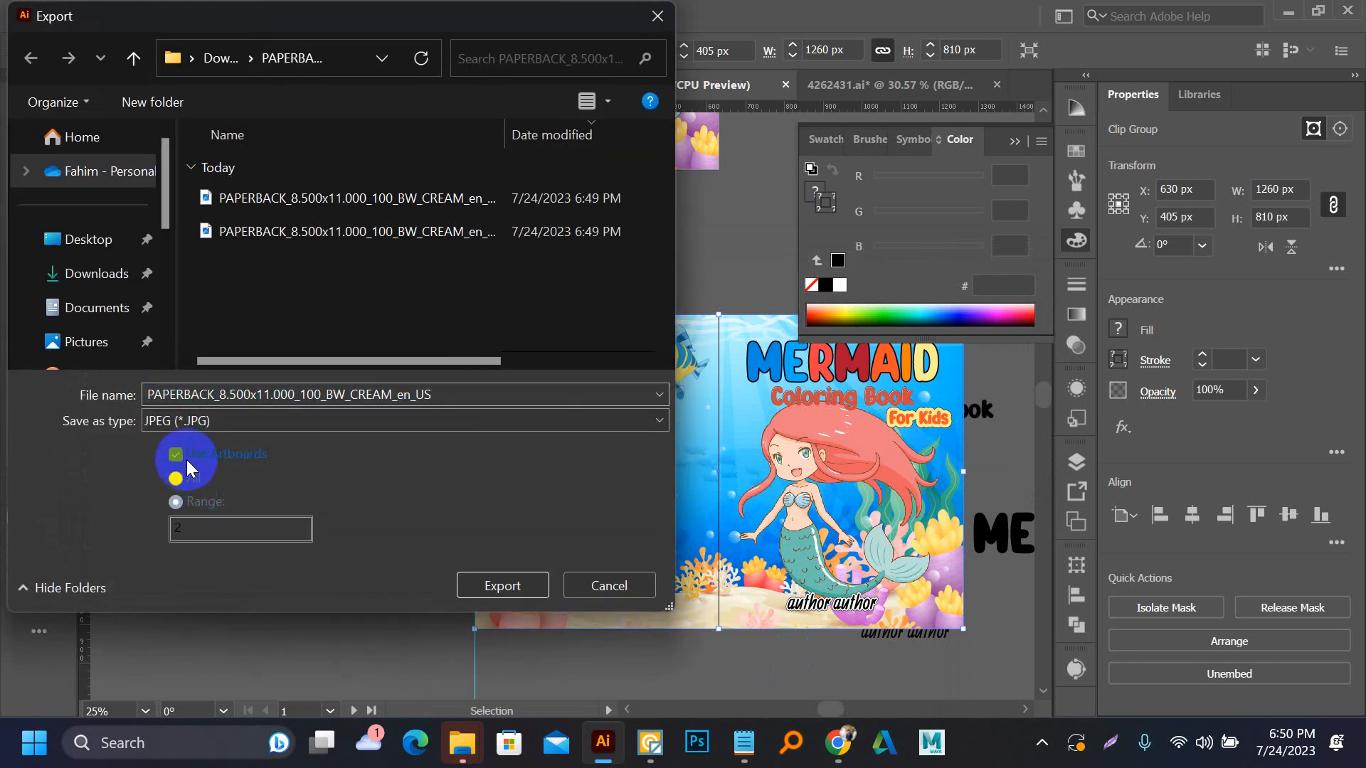
click(188, 501)
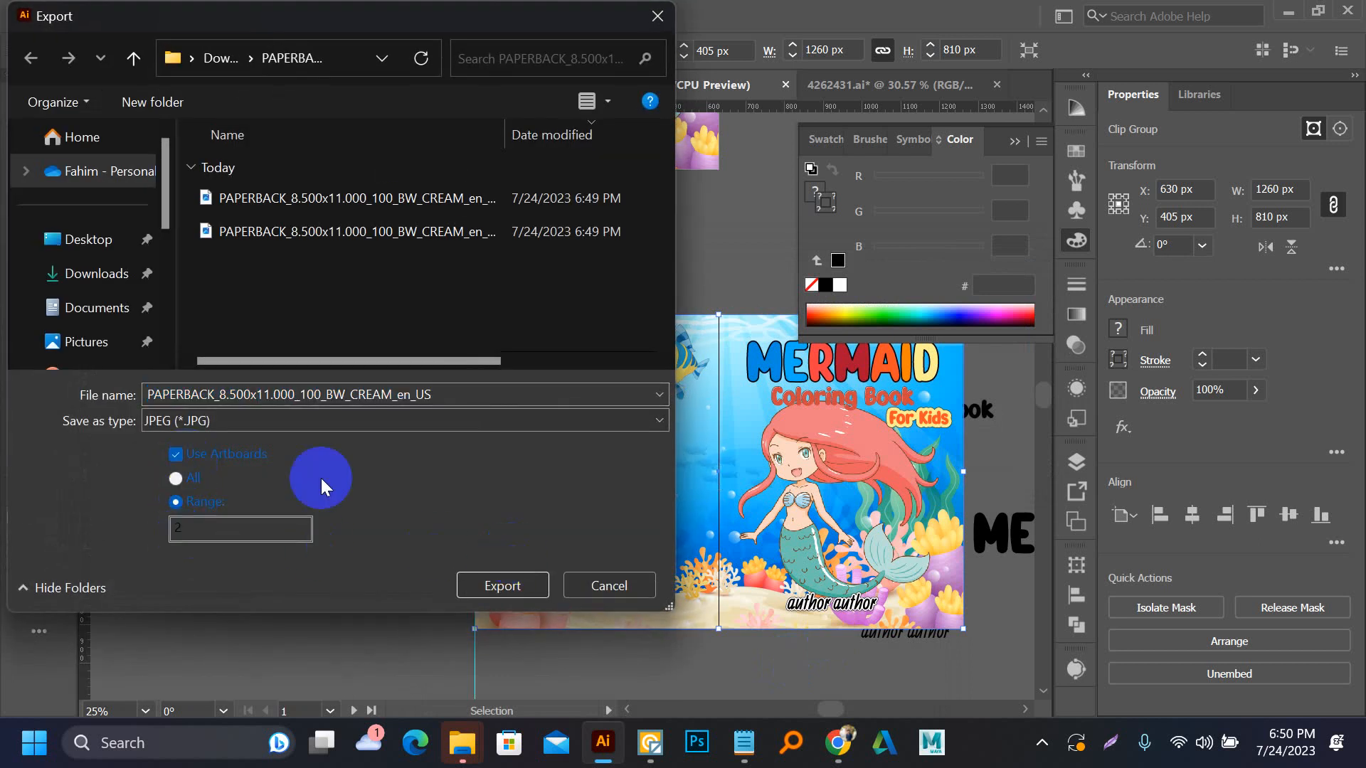
double_click(448, 398)
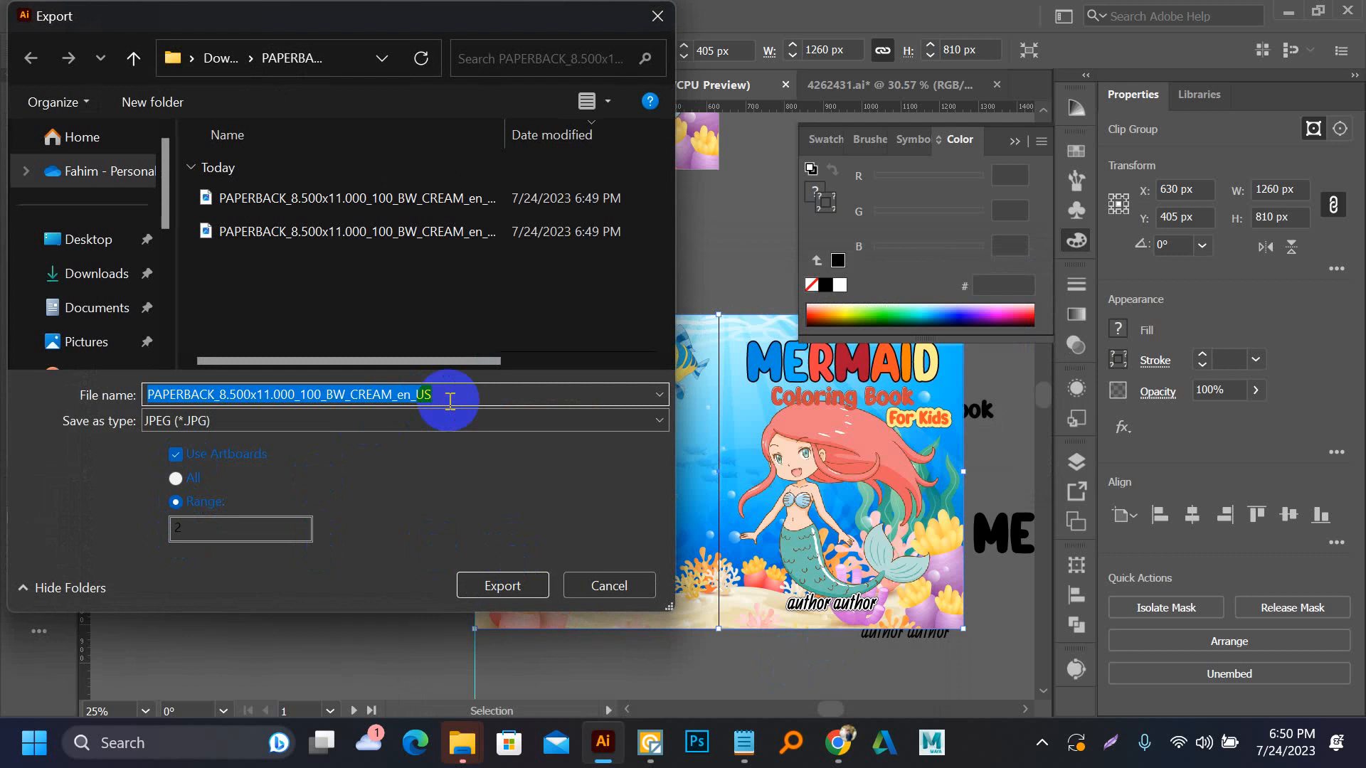
text(back)
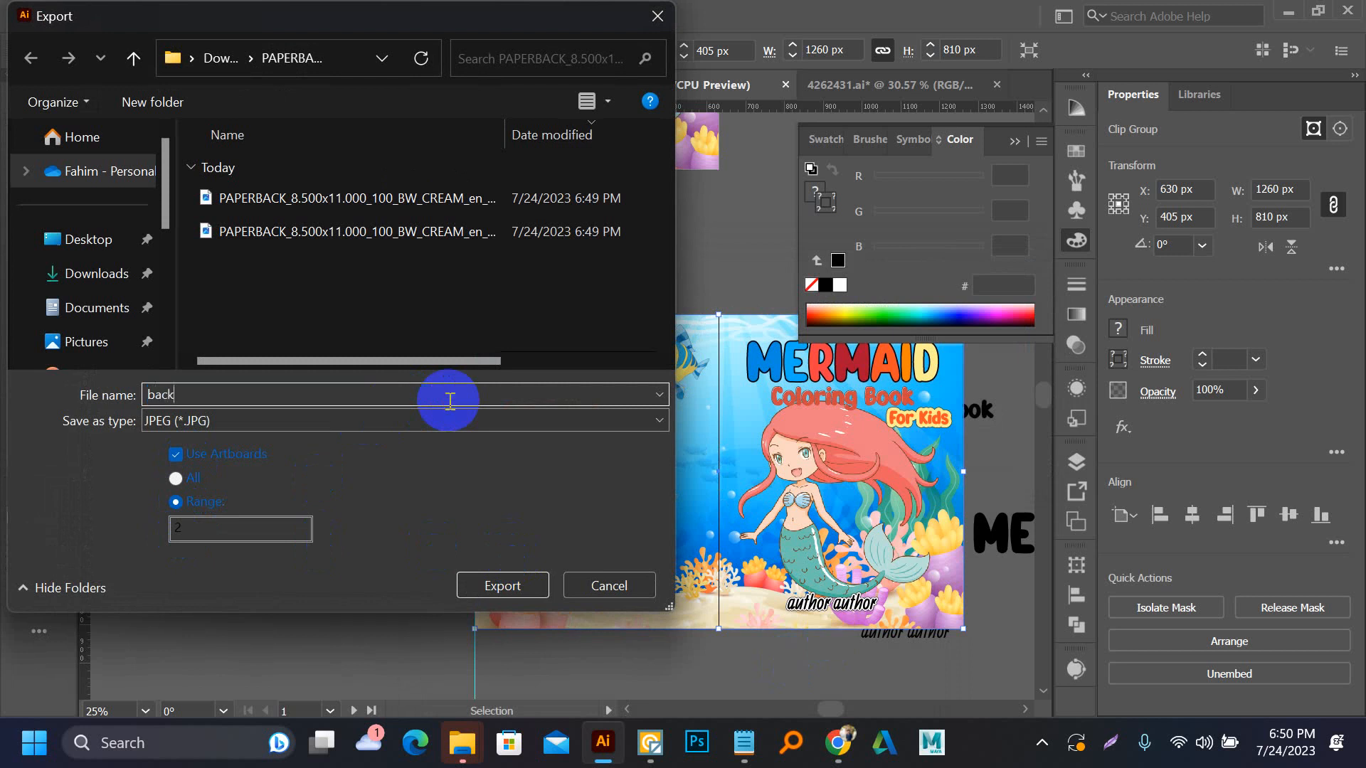
click(507, 587)
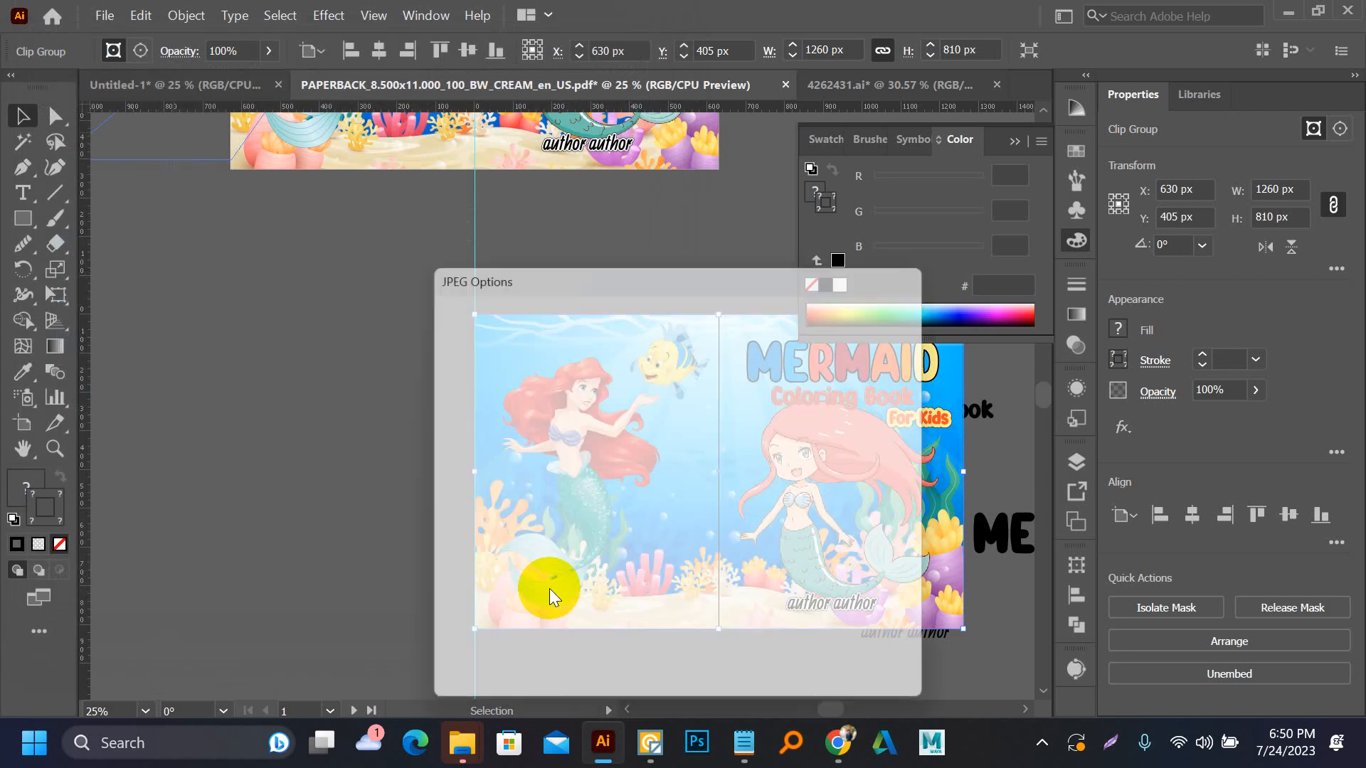
click(757, 663)
Switch to File Explorer and check the exported back-02 image in the PAPERBACK_8.500x11.000_100_BW_CREAM_en_US folder
mouse_move(458, 749)
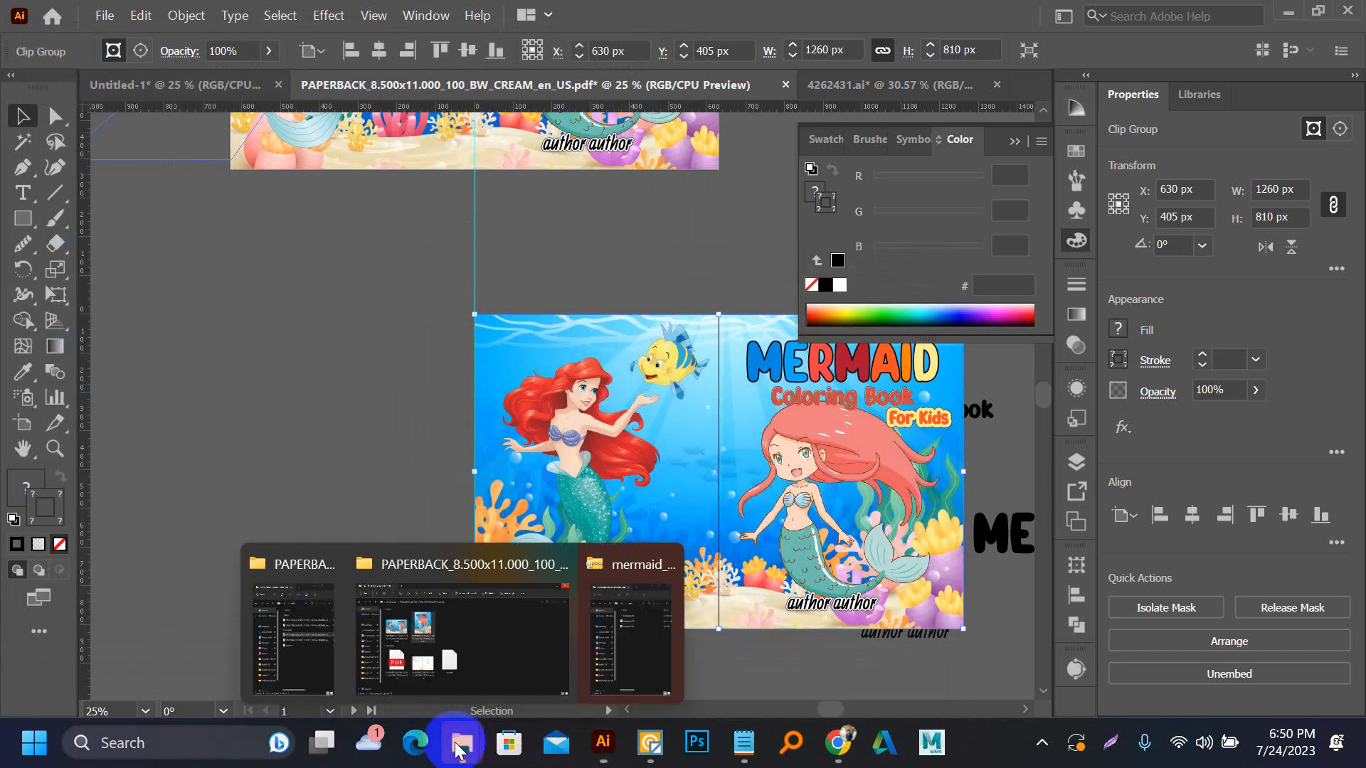
click(443, 625)
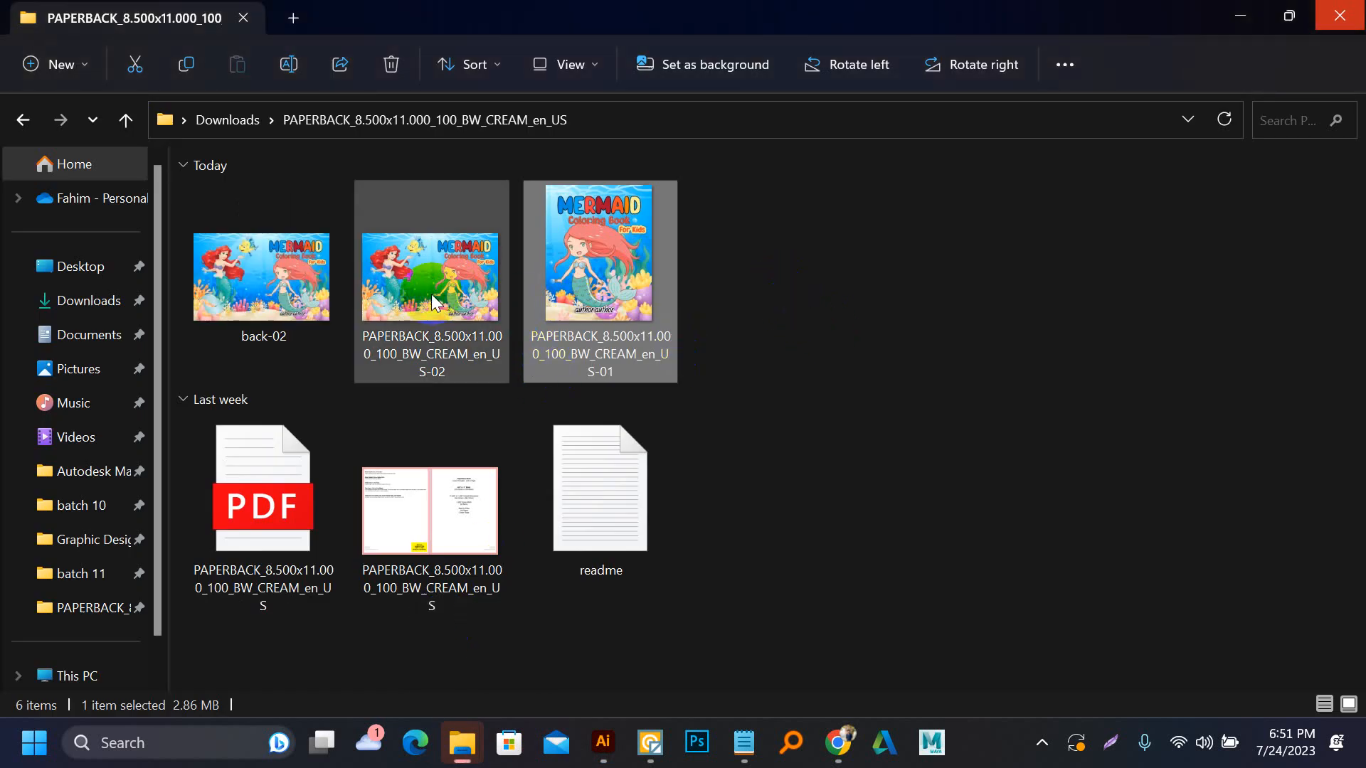
click(831, 283)
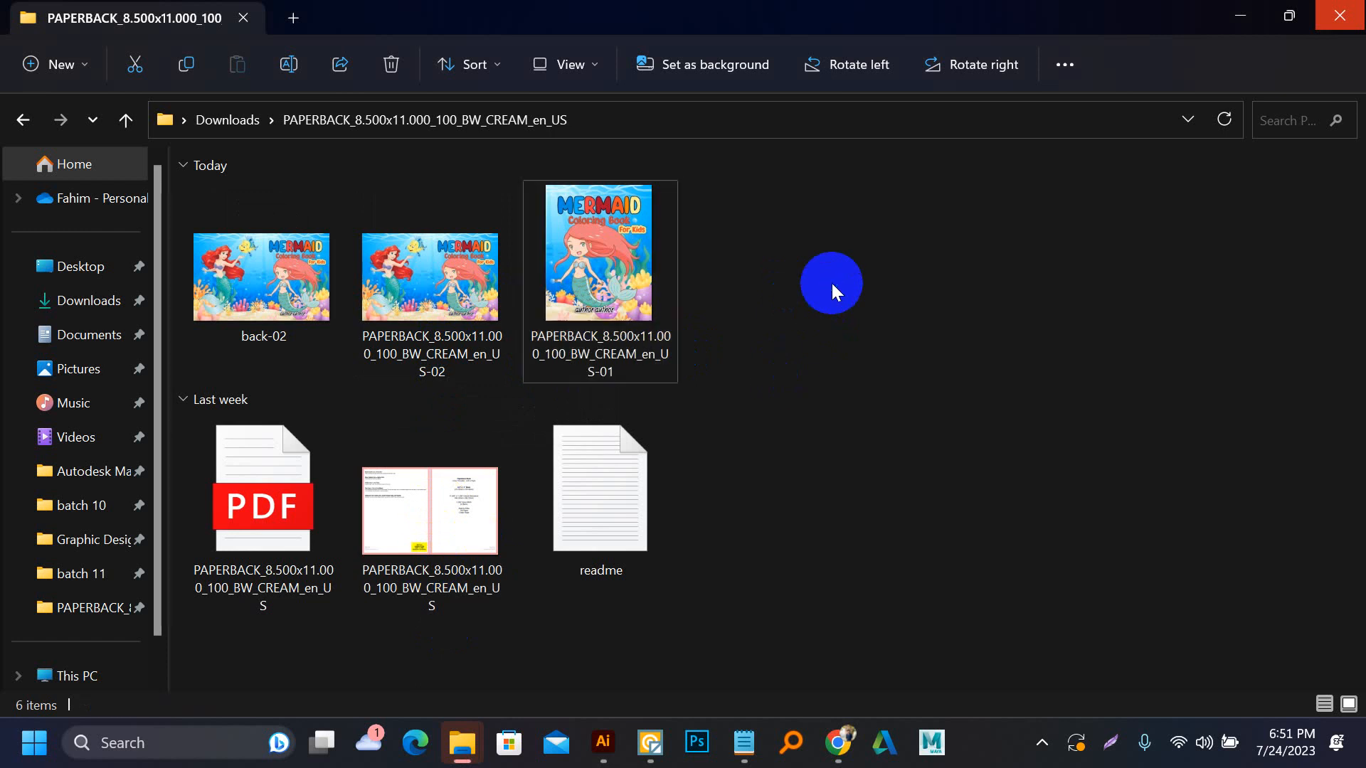
right_click(832, 284)
Return to Illustrator and export only artboard 1 as a JPEG named back, with Use Artboards enabled and the range set to 1
click(604, 743)
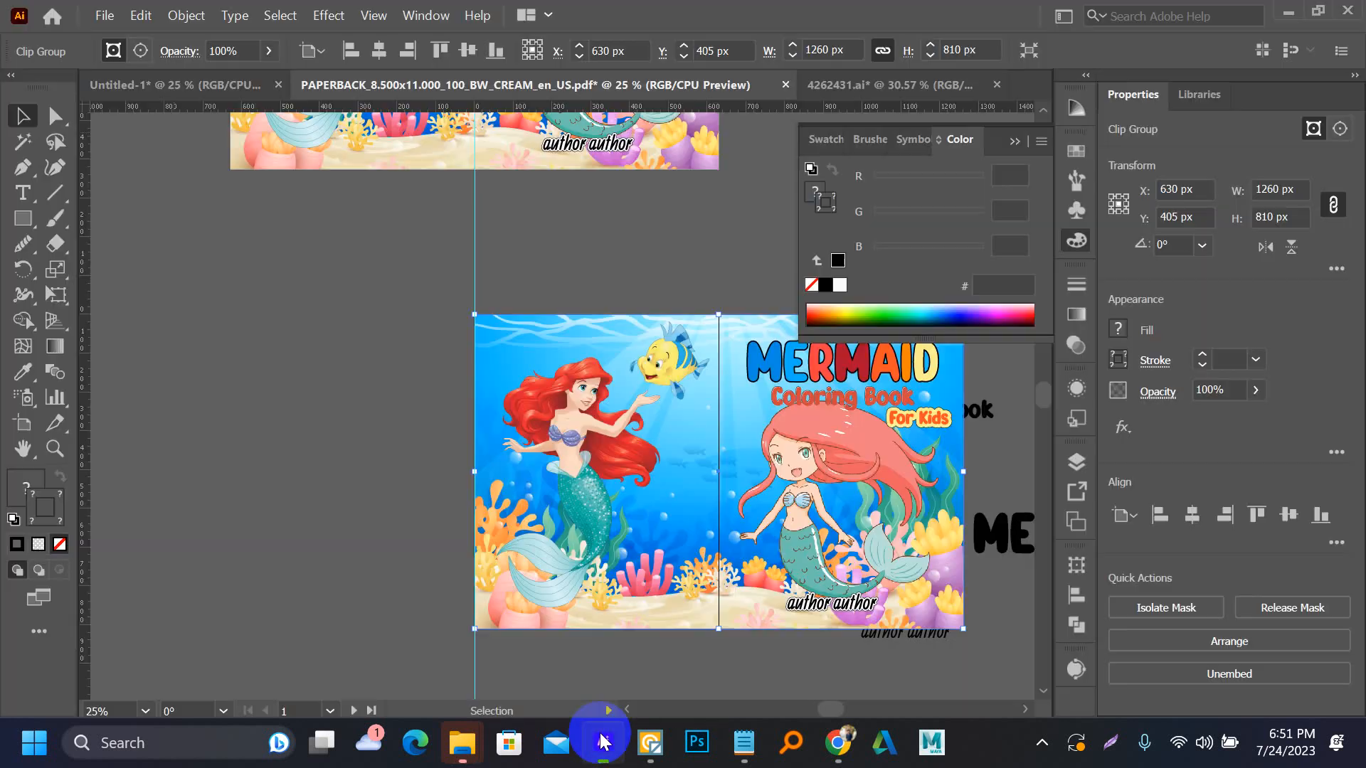
scroll(534, 299, up, 1)
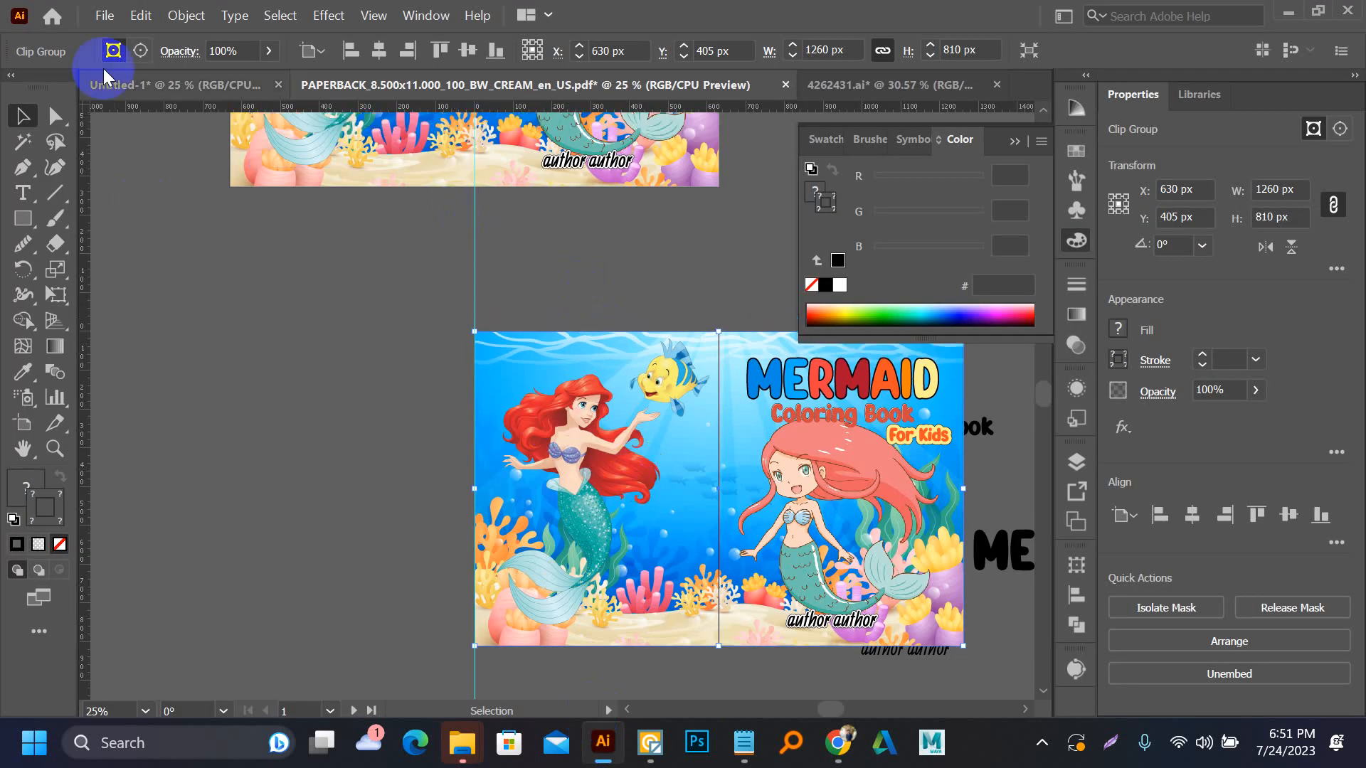
click(99, 15)
mouse_move(182, 462)
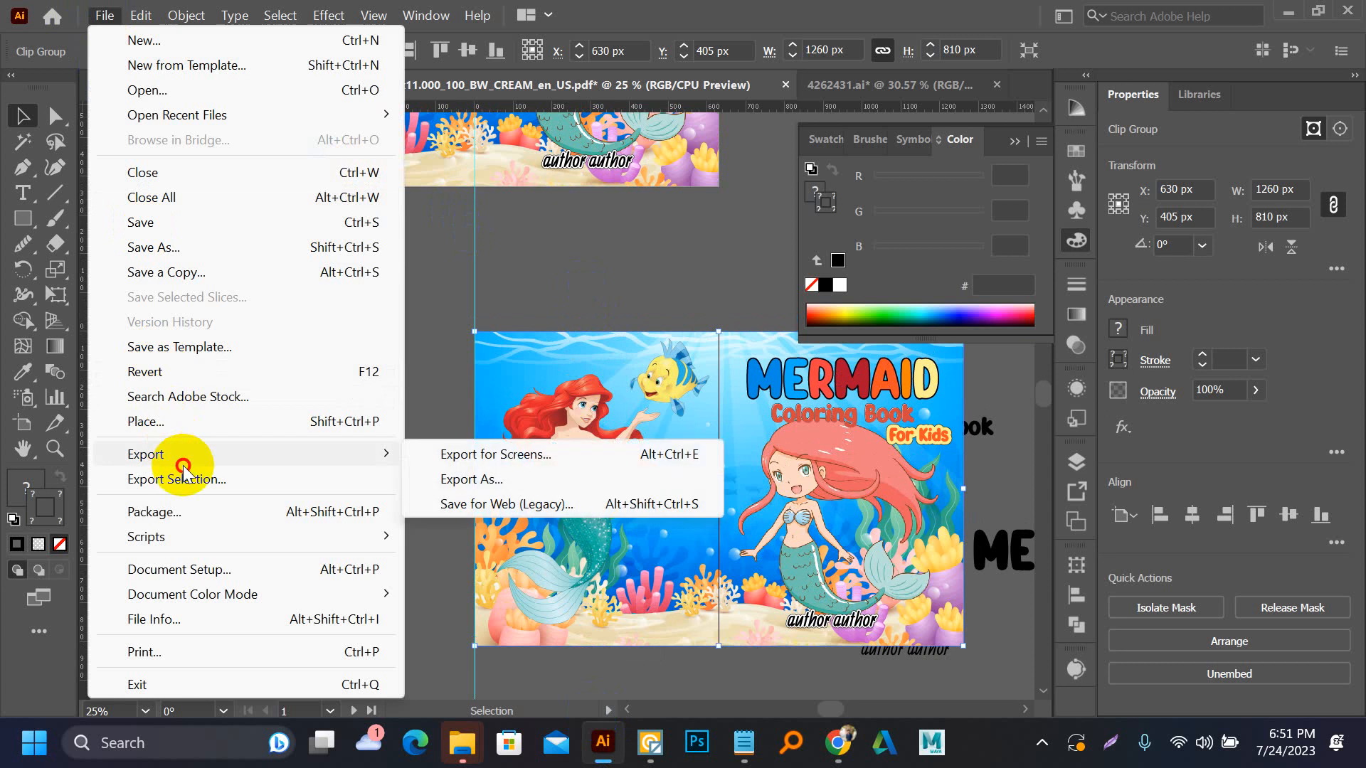
click(487, 479)
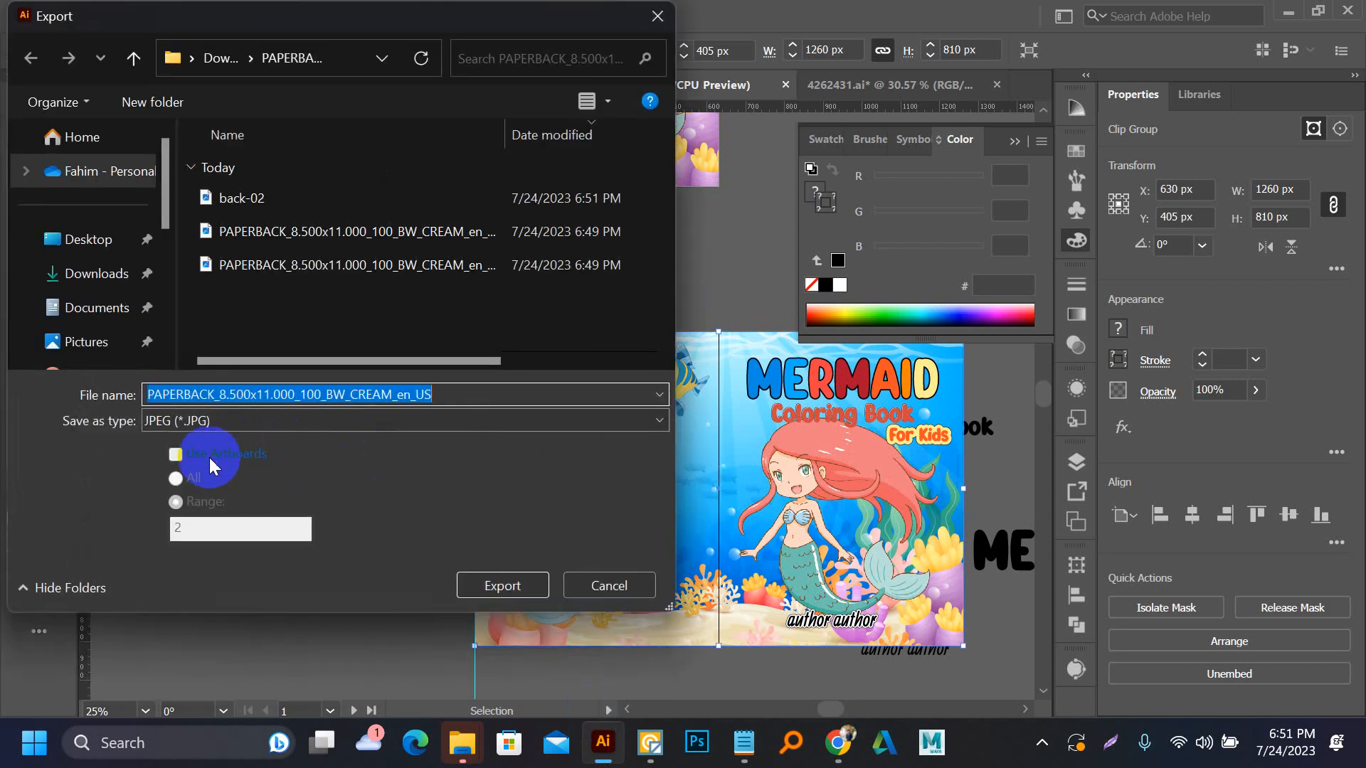
text(back)
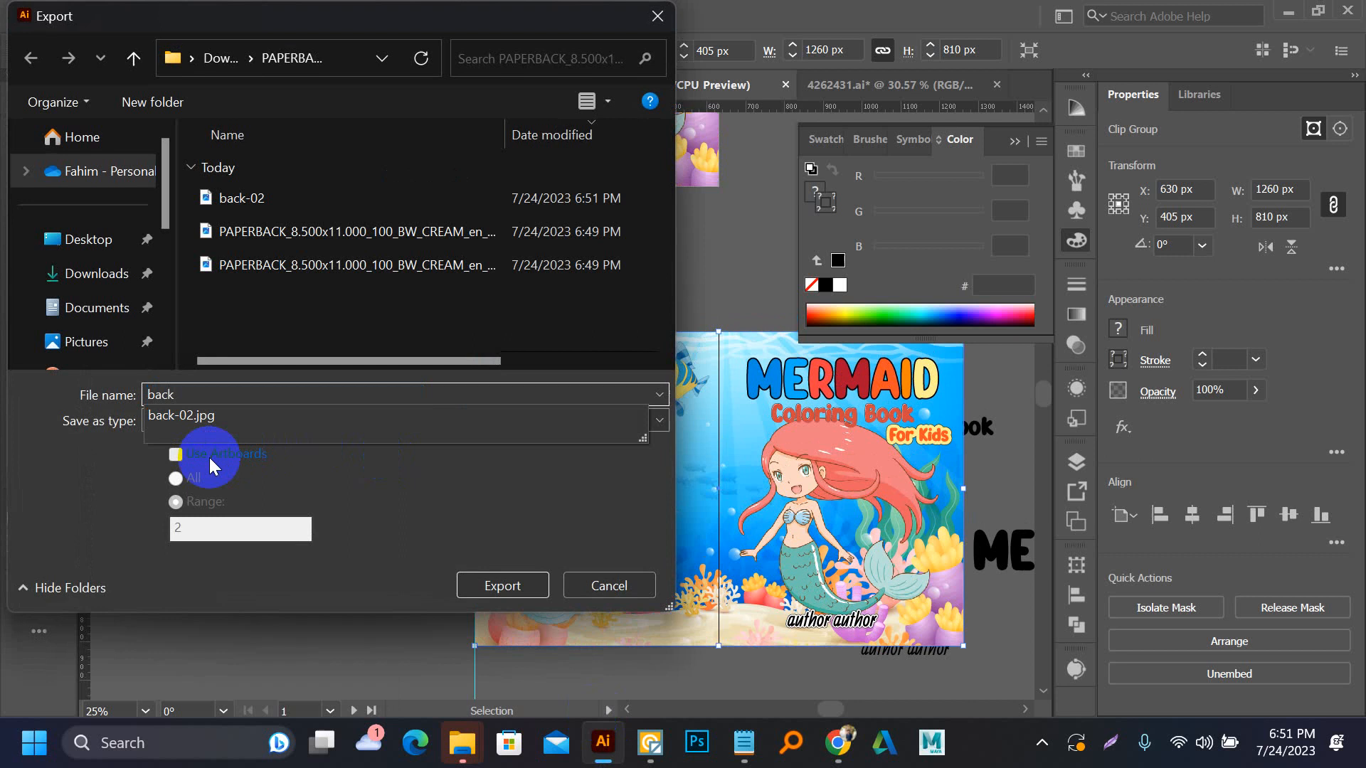
click(209, 458)
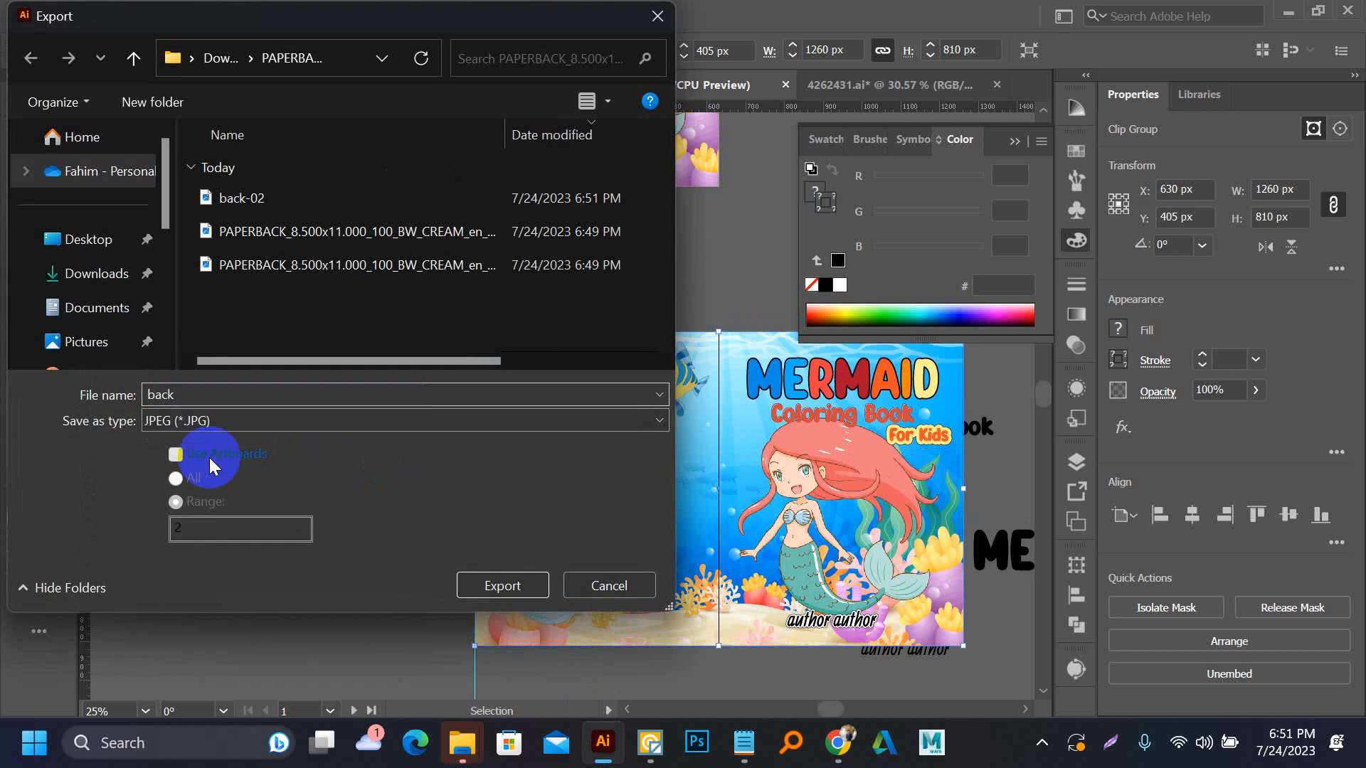
click(182, 505)
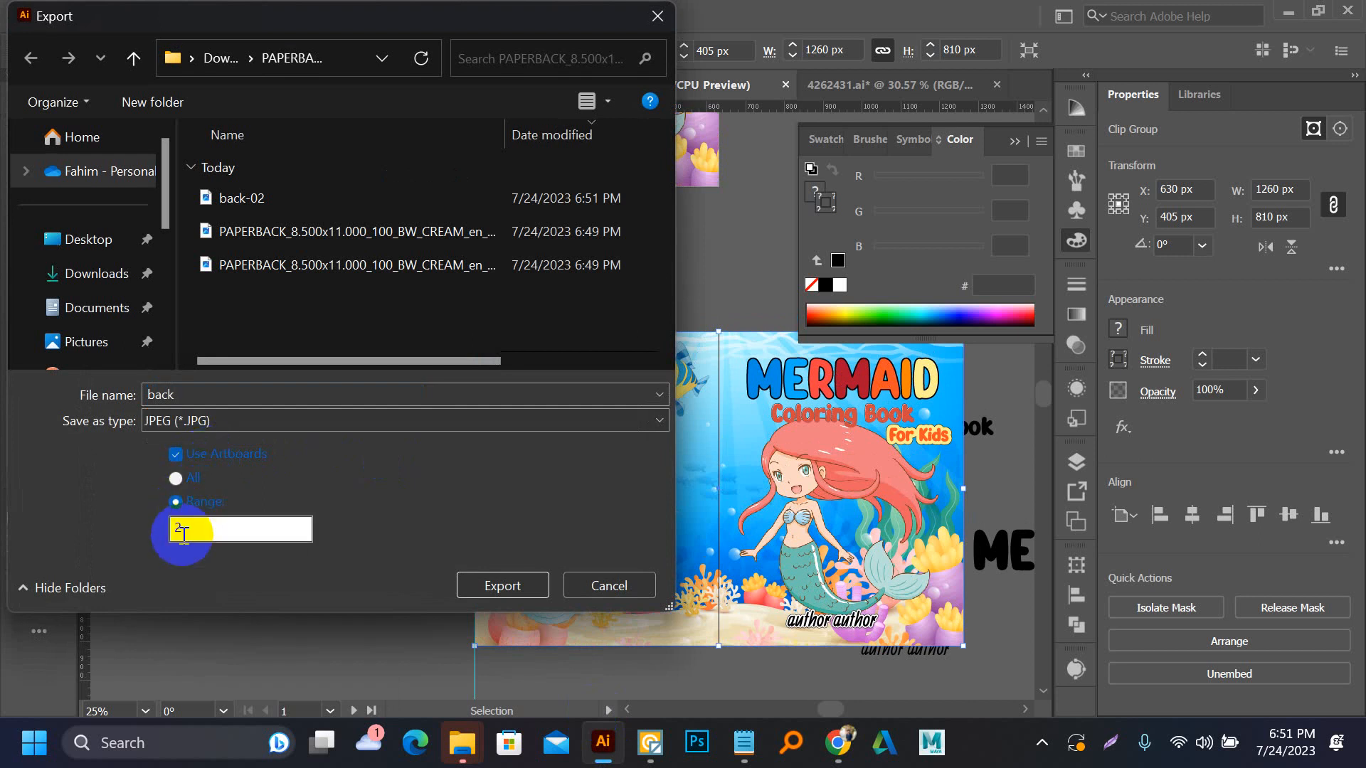
key(Return)
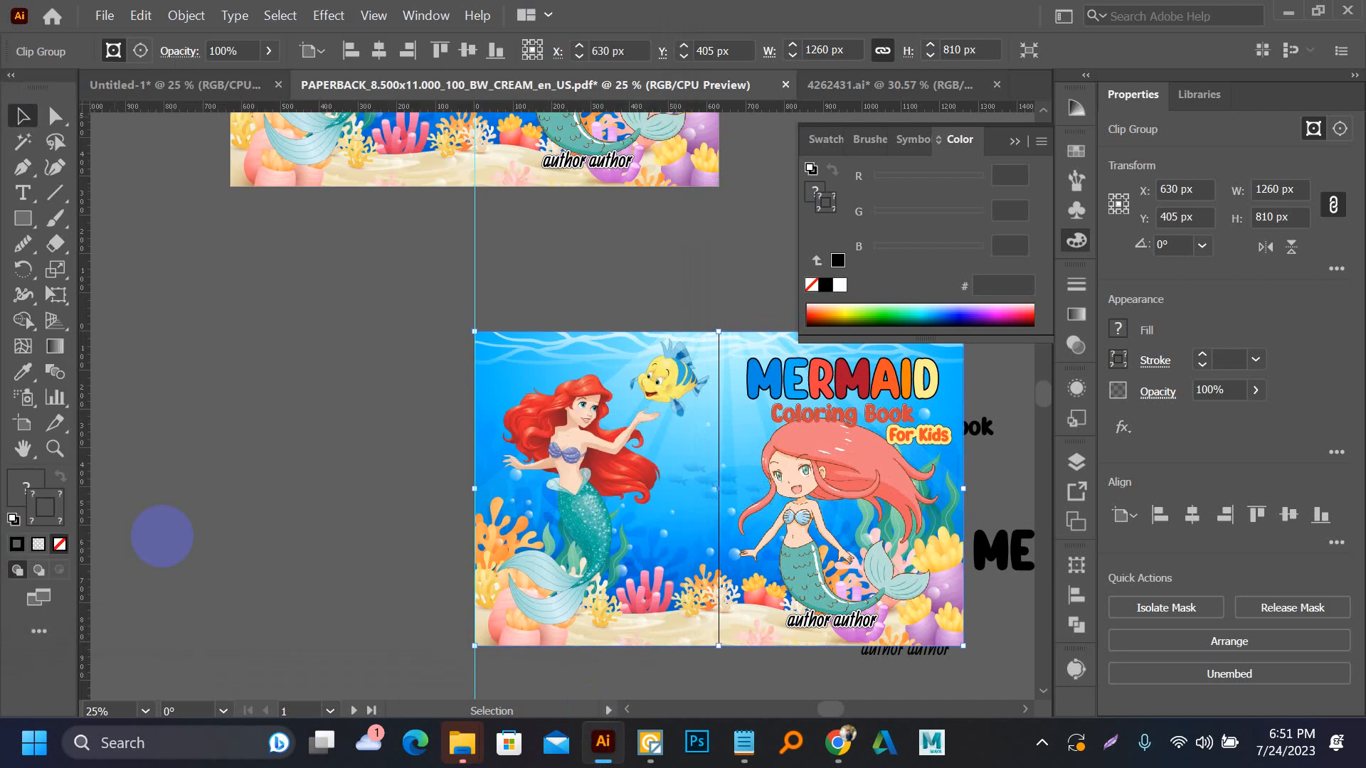
key(Return)
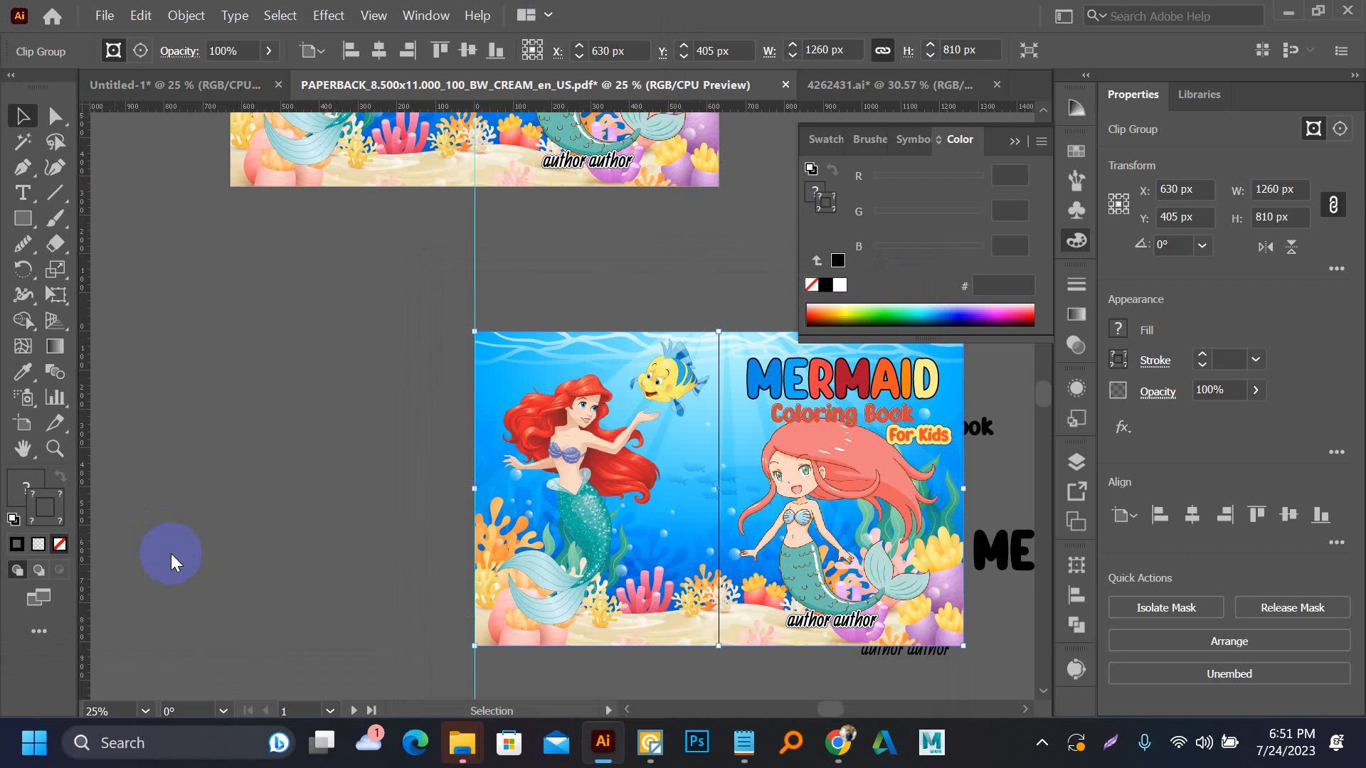
View the exported back-01 image from its folder in File Explorer, close the viewer and return to Illustrator
mouse_move(463, 742)
click(464, 689)
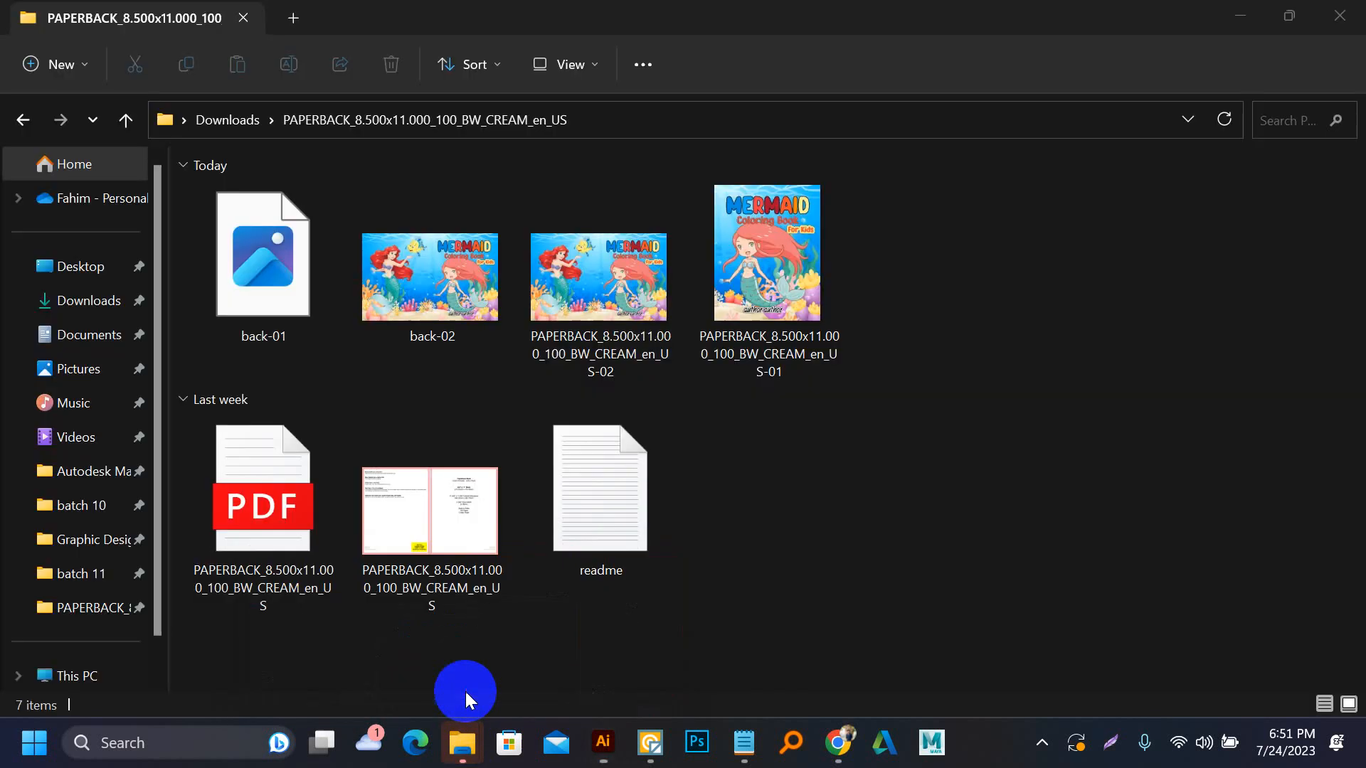
click(235, 275)
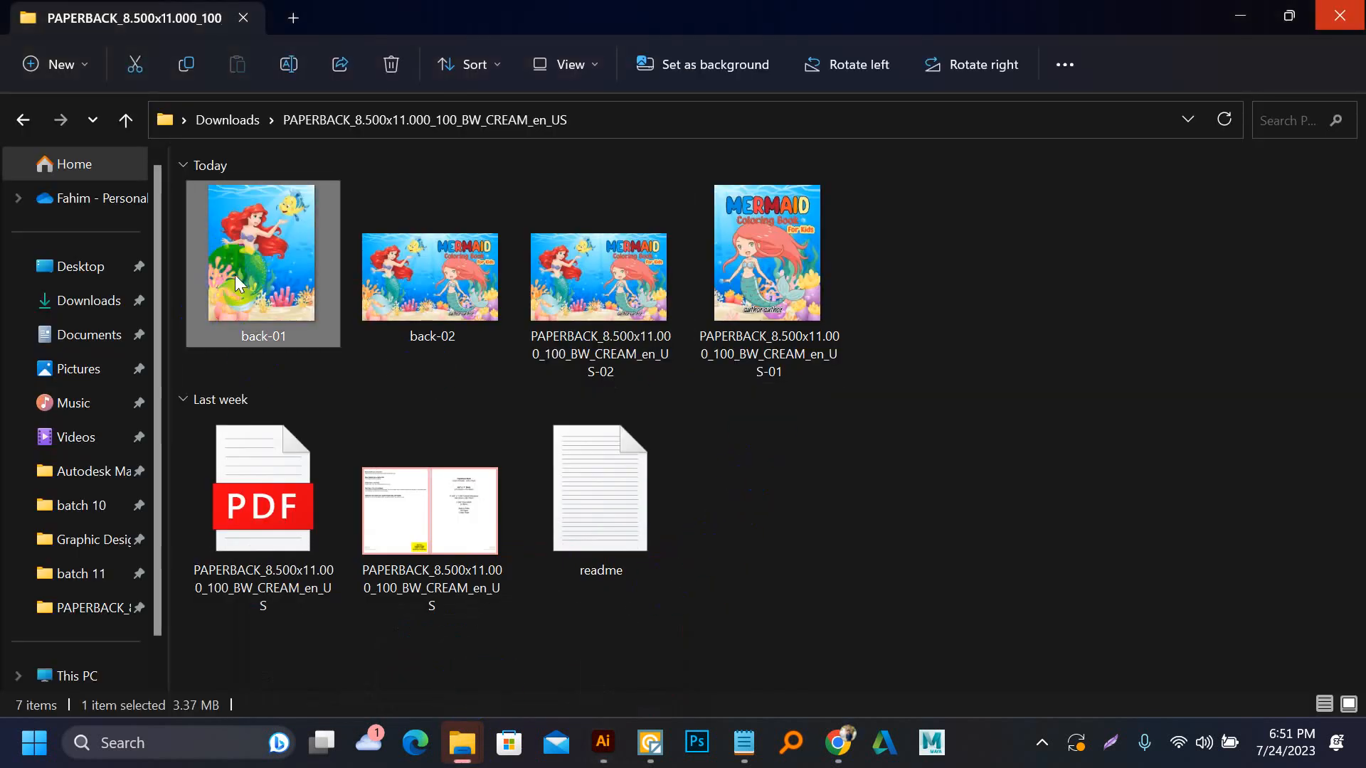
double_click(235, 275)
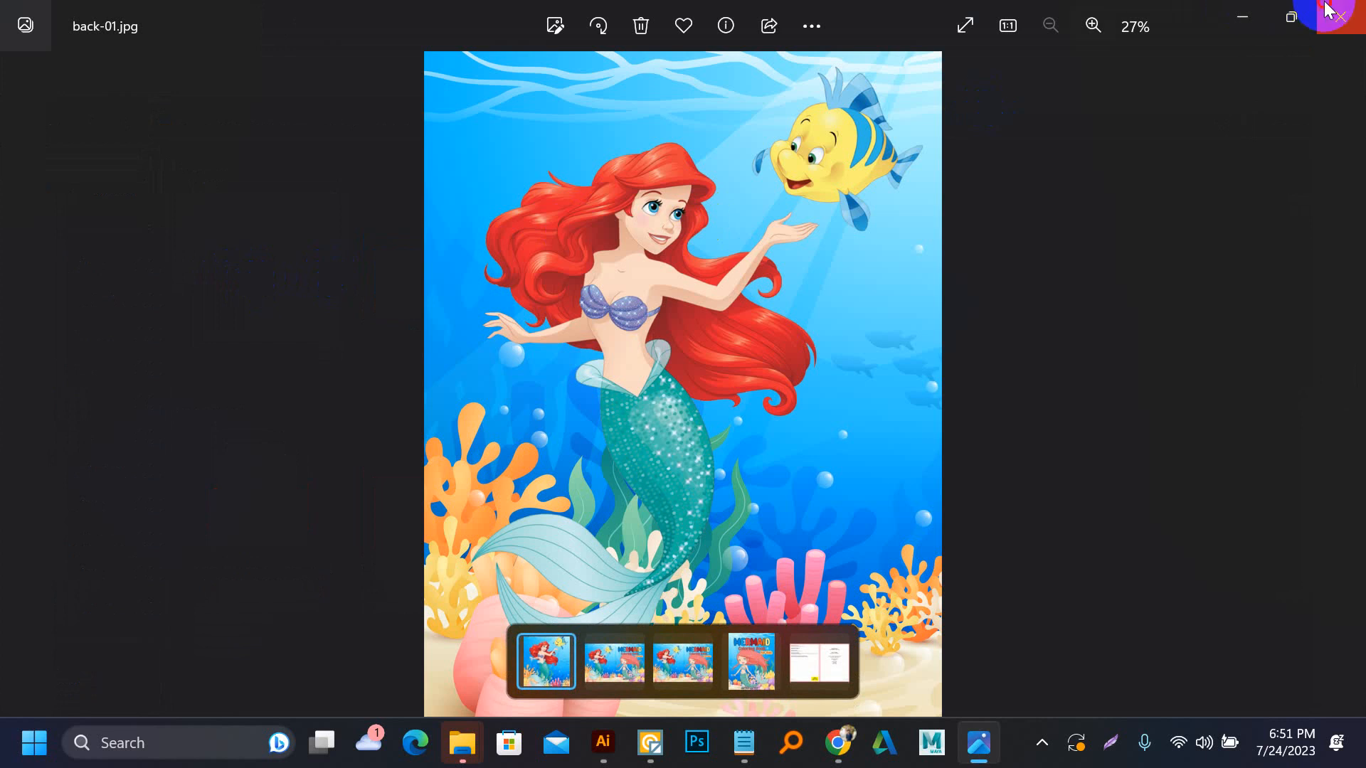
click(1328, 10)
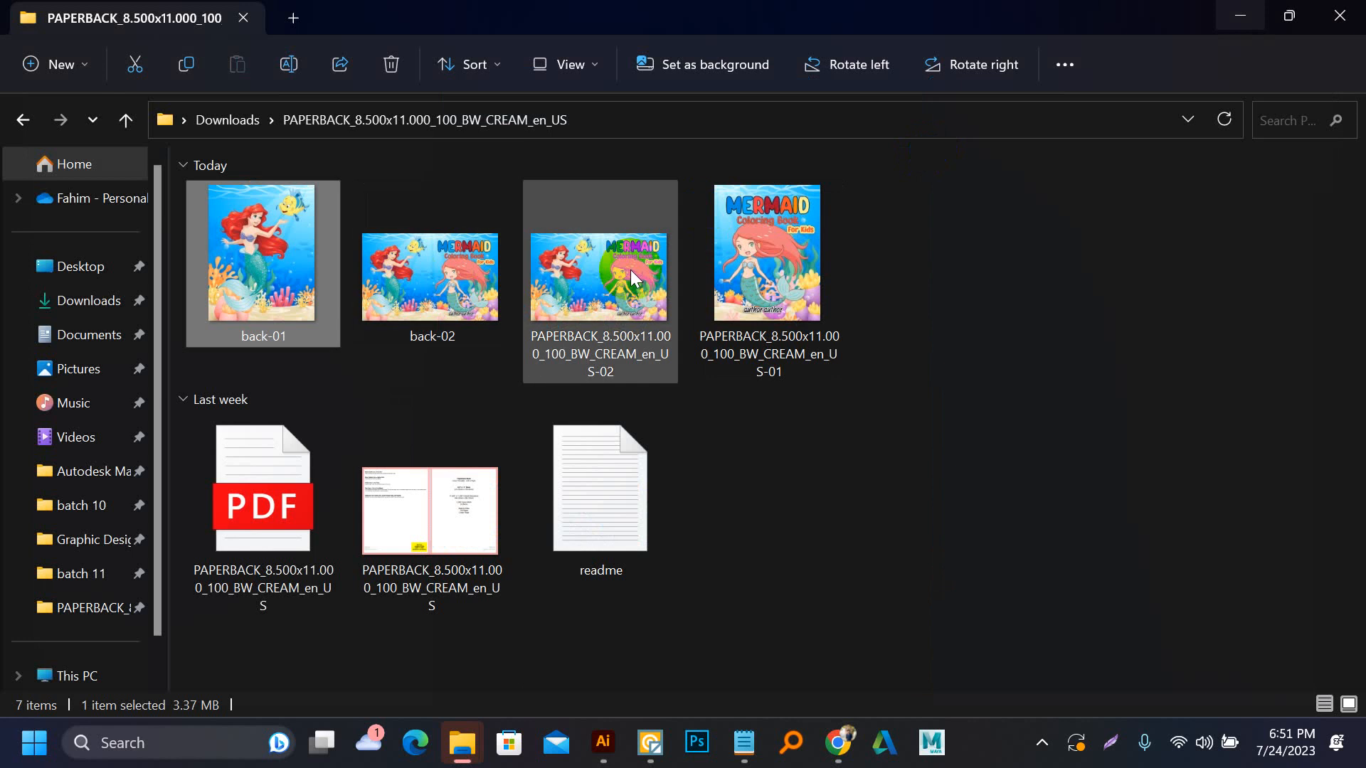
click(603, 758)
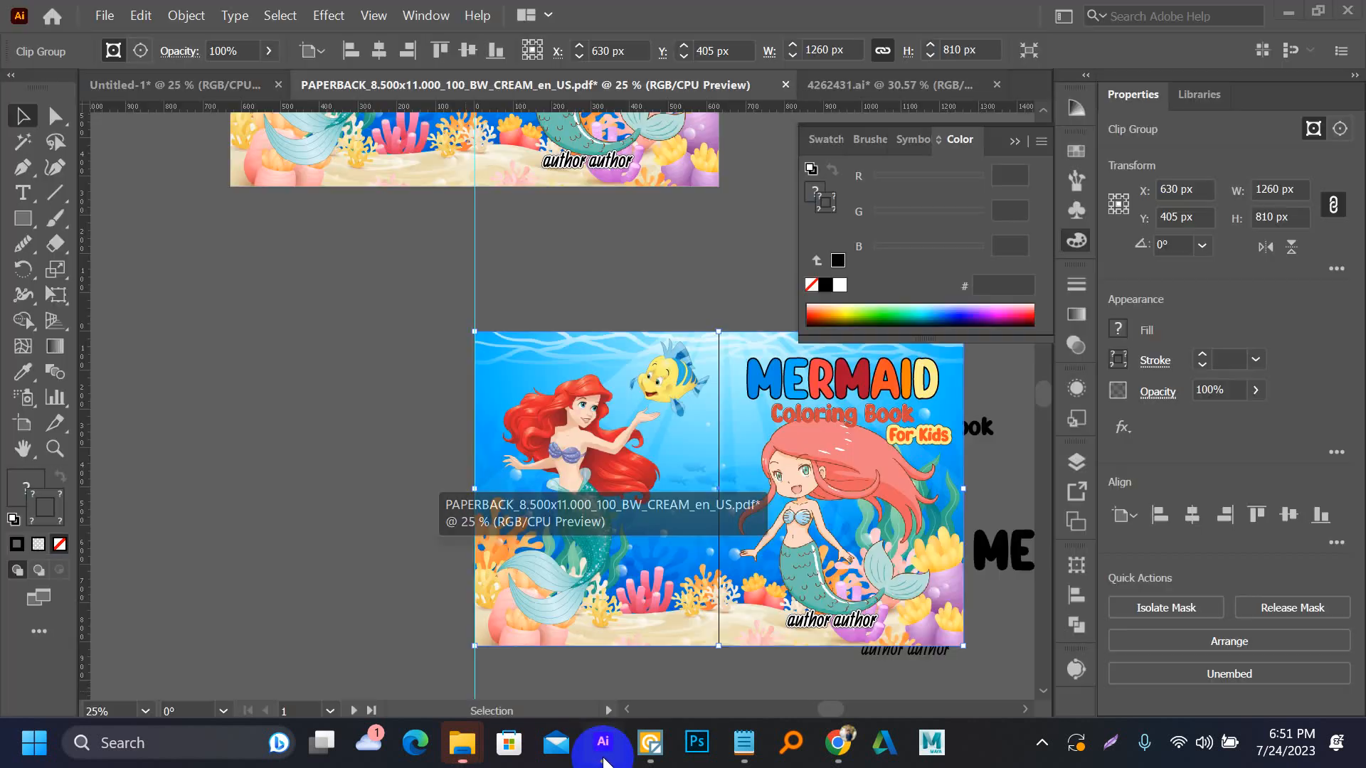
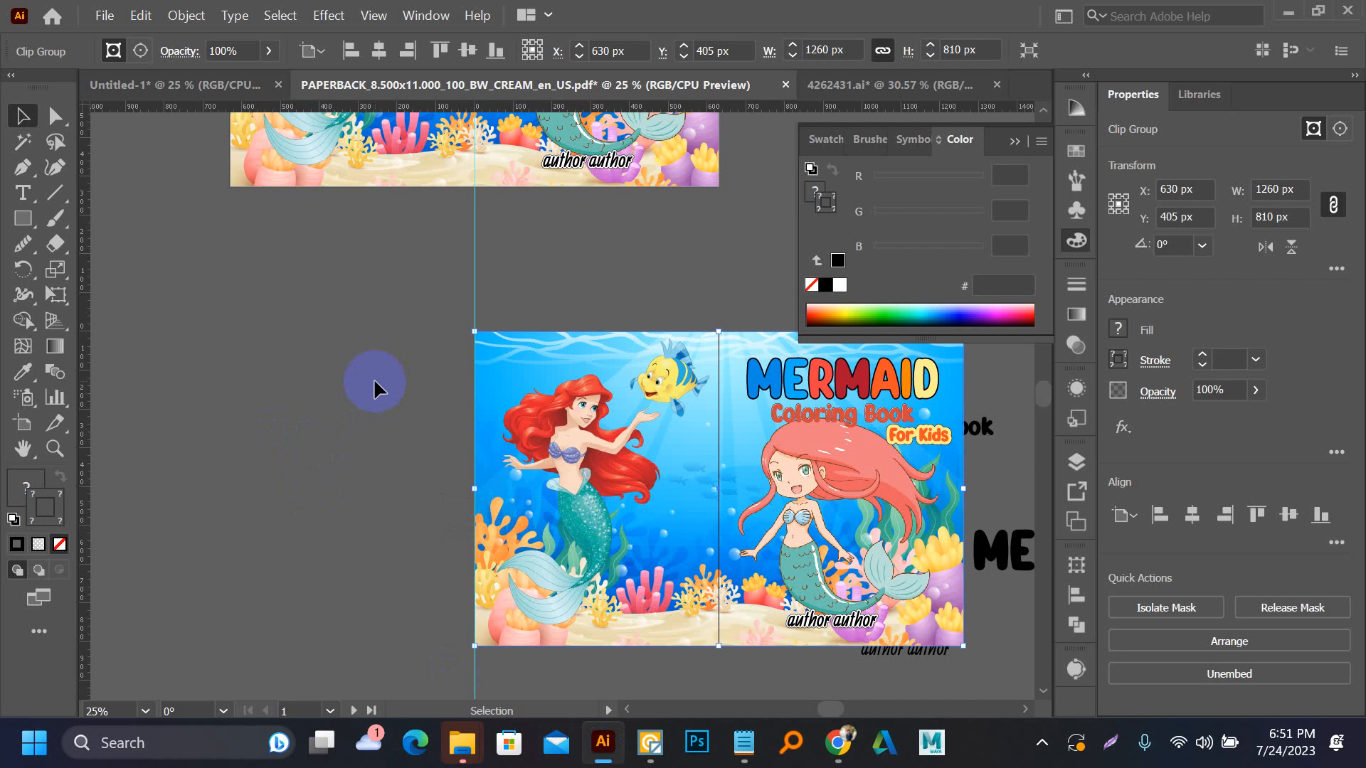
Draw a narrow black rectangle about 132 x 807 px beside the lower cover and rotate it to lie horizontally
drag(562, 412, 514, 275)
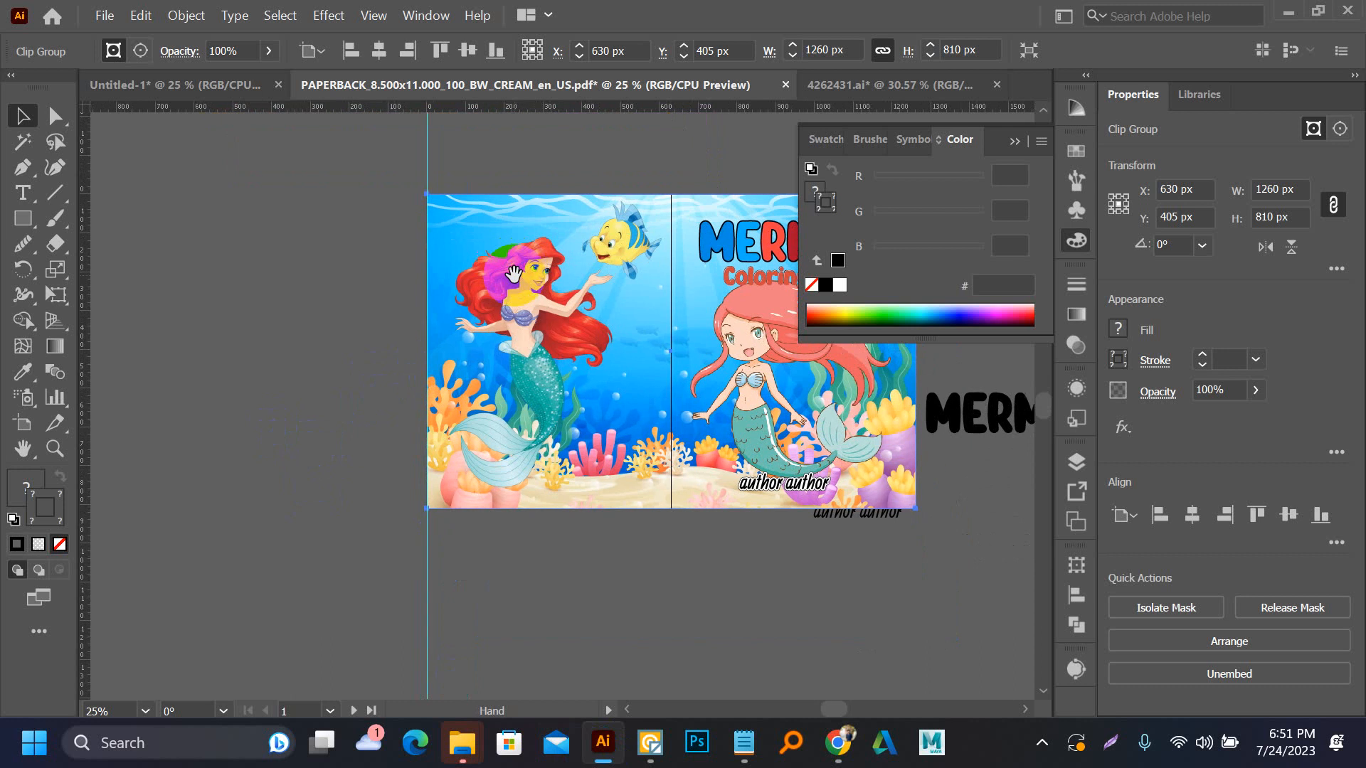
drag(380, 313, 495, 322)
key(m)
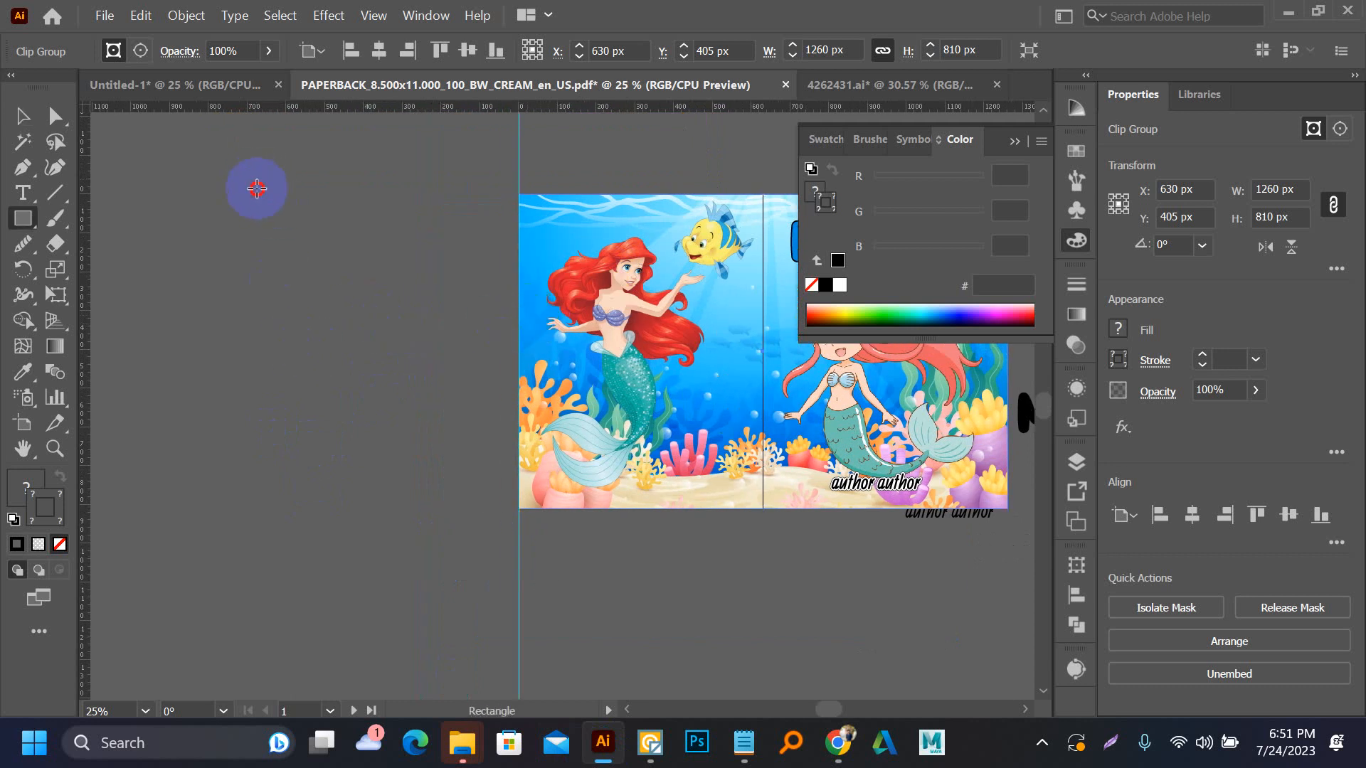
drag(257, 189, 307, 492)
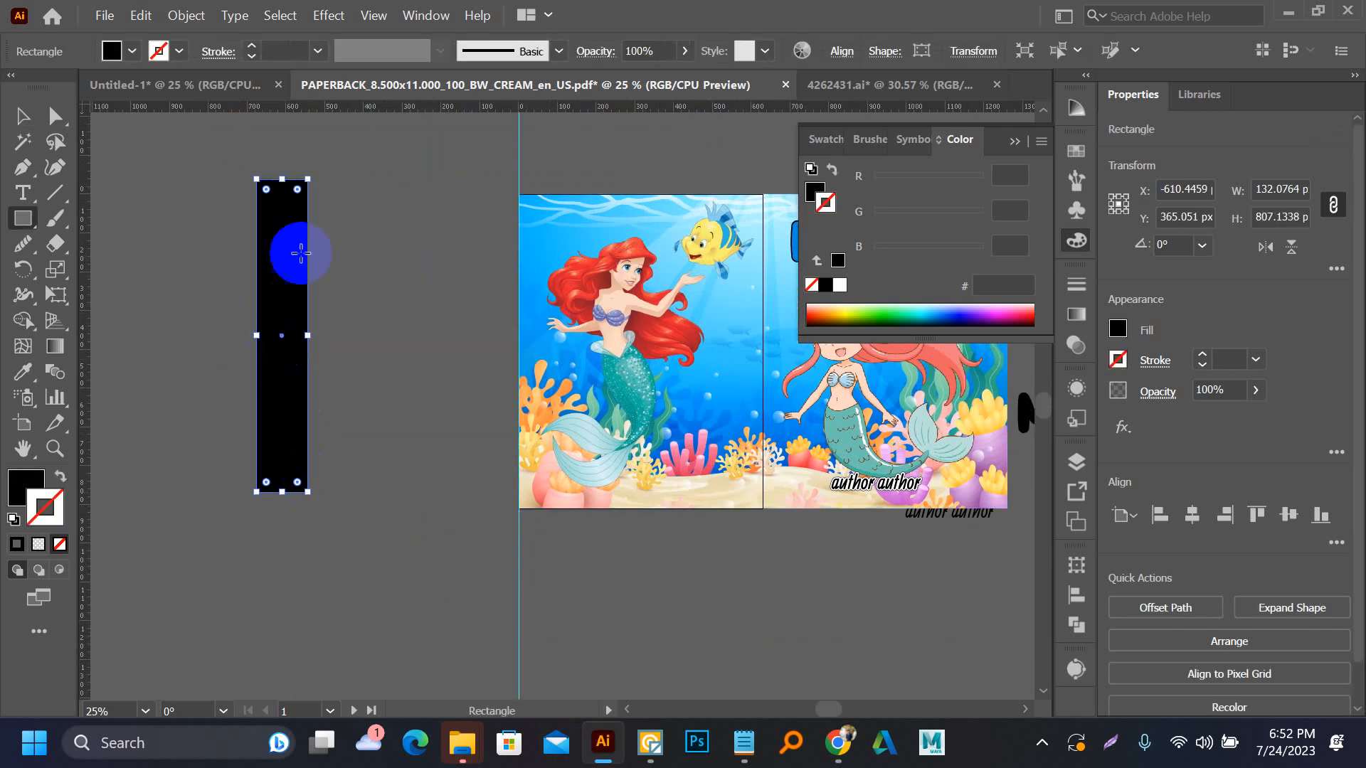
key(v)
drag(304, 159, 161, 359)
Copy the MERMAID Coloring Book title group from the lower front cover and paste a duplicate over the black bar
scroll(301, 420, down, 1)
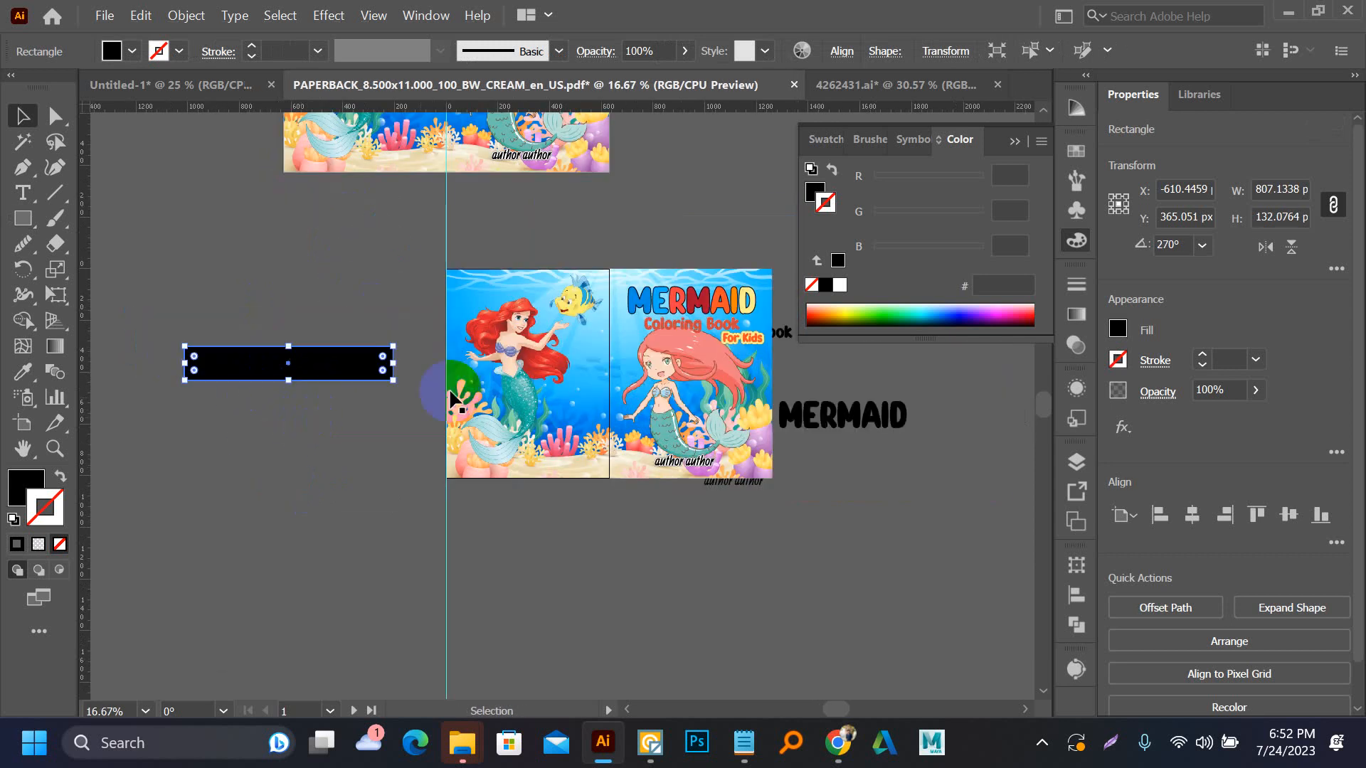
click(666, 306)
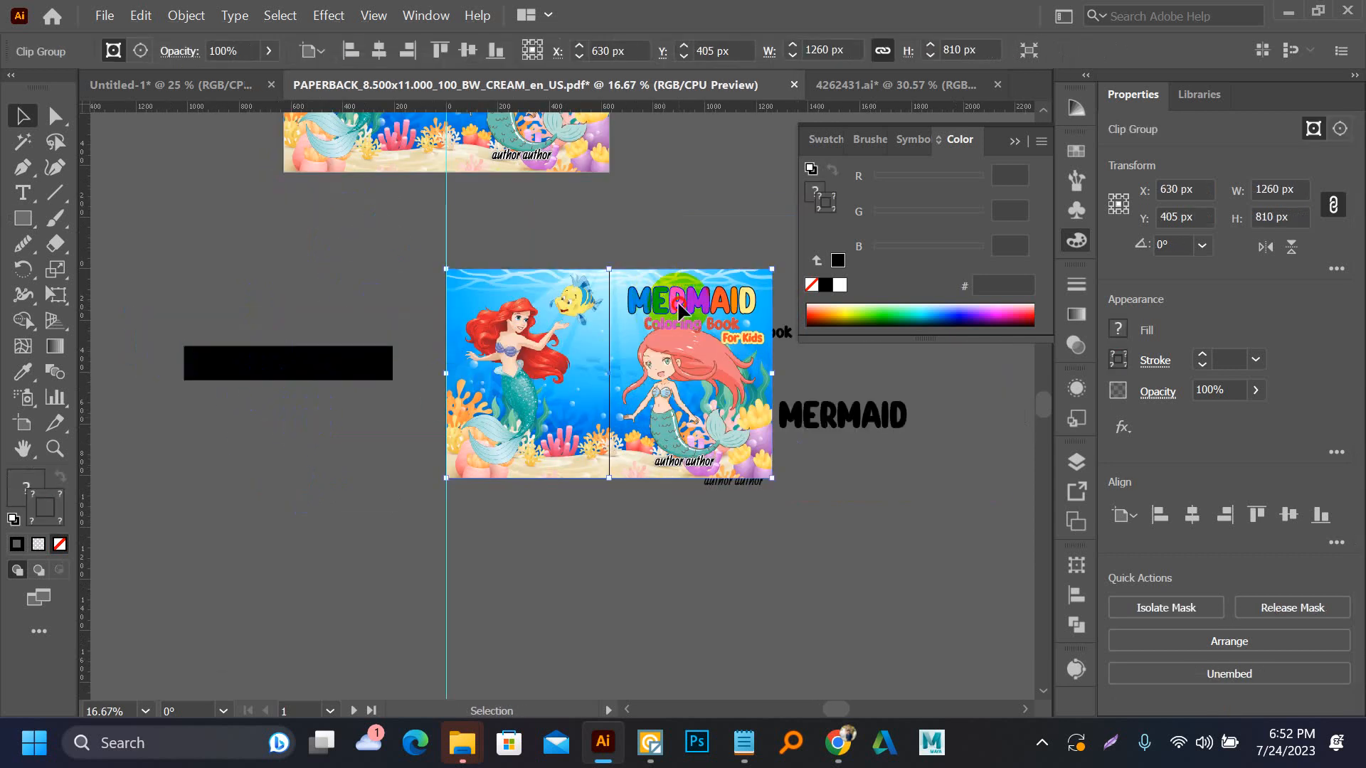
double_click(679, 311)
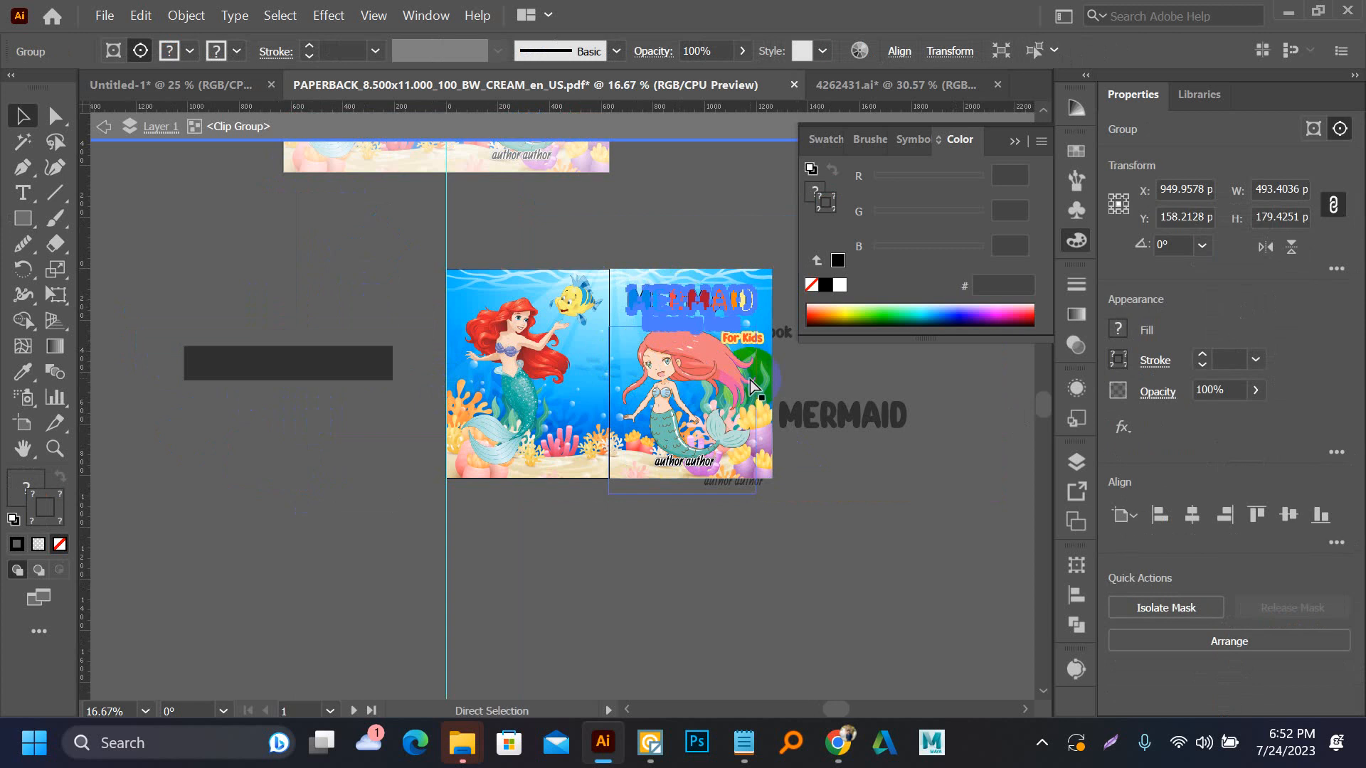
click(640, 135)
click(357, 235)
scroll(186, 353, up, 1)
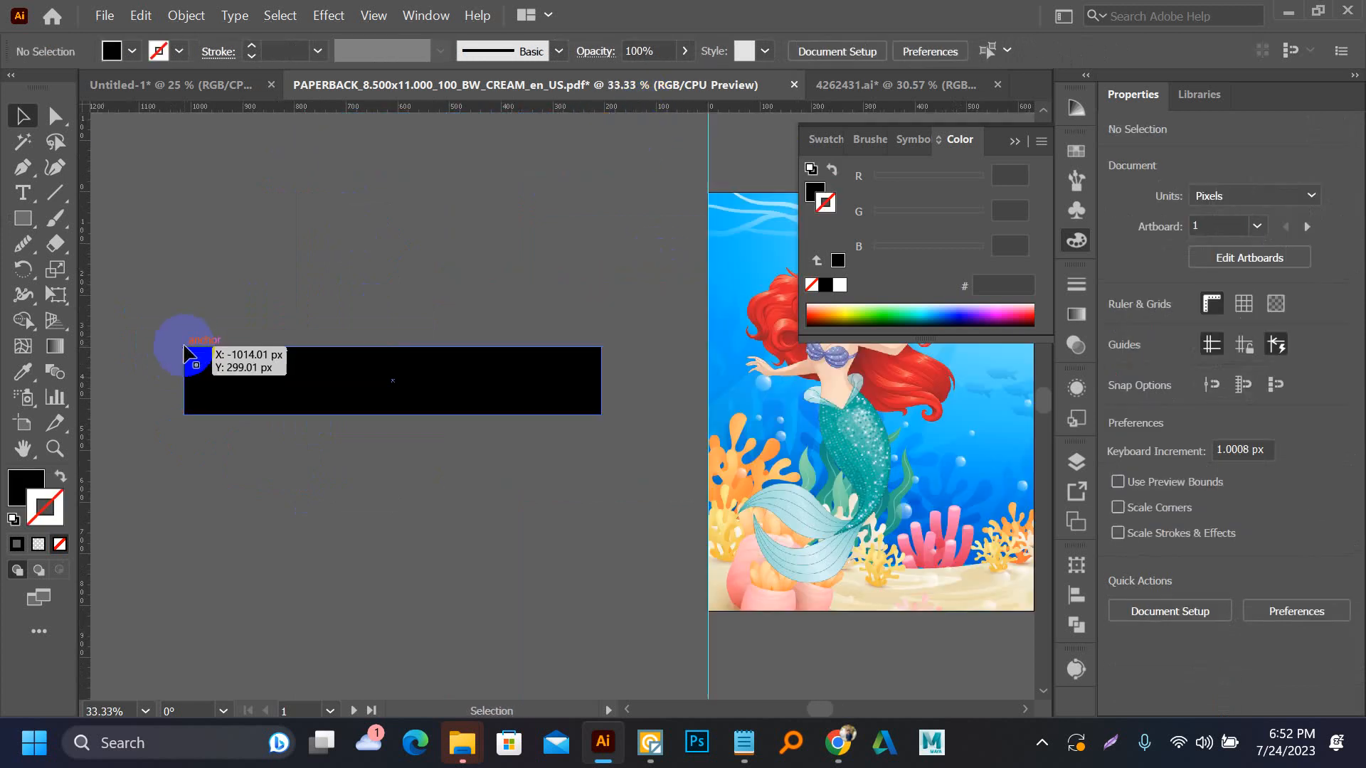
key(ctrl+v)
drag(526, 402, 380, 389)
Scale the pasted title down to about 299 px wide and place it on the left part of the black bar
scroll(549, 383, up, 1)
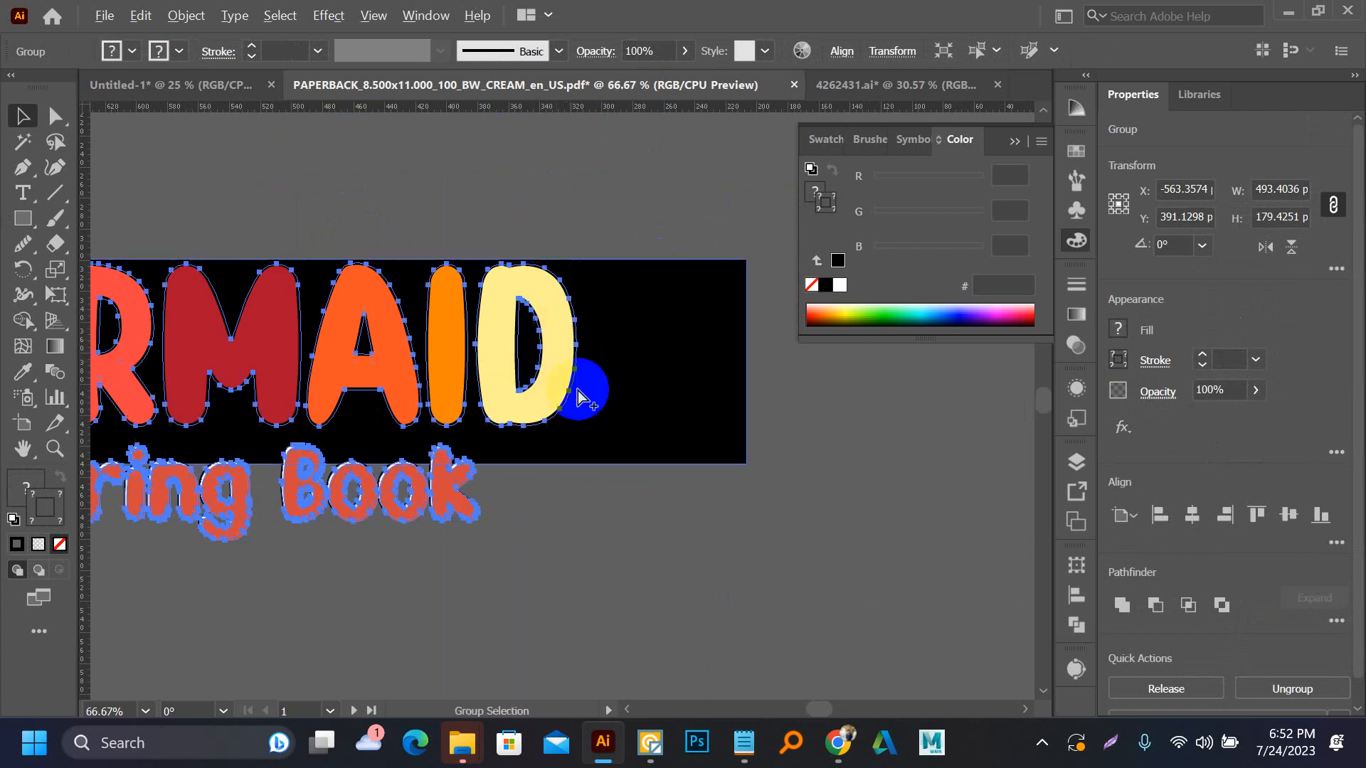
scroll(577, 390, down, 1)
drag(525, 387, 629, 419)
drag(680, 336, 479, 378)
drag(375, 432, 348, 393)
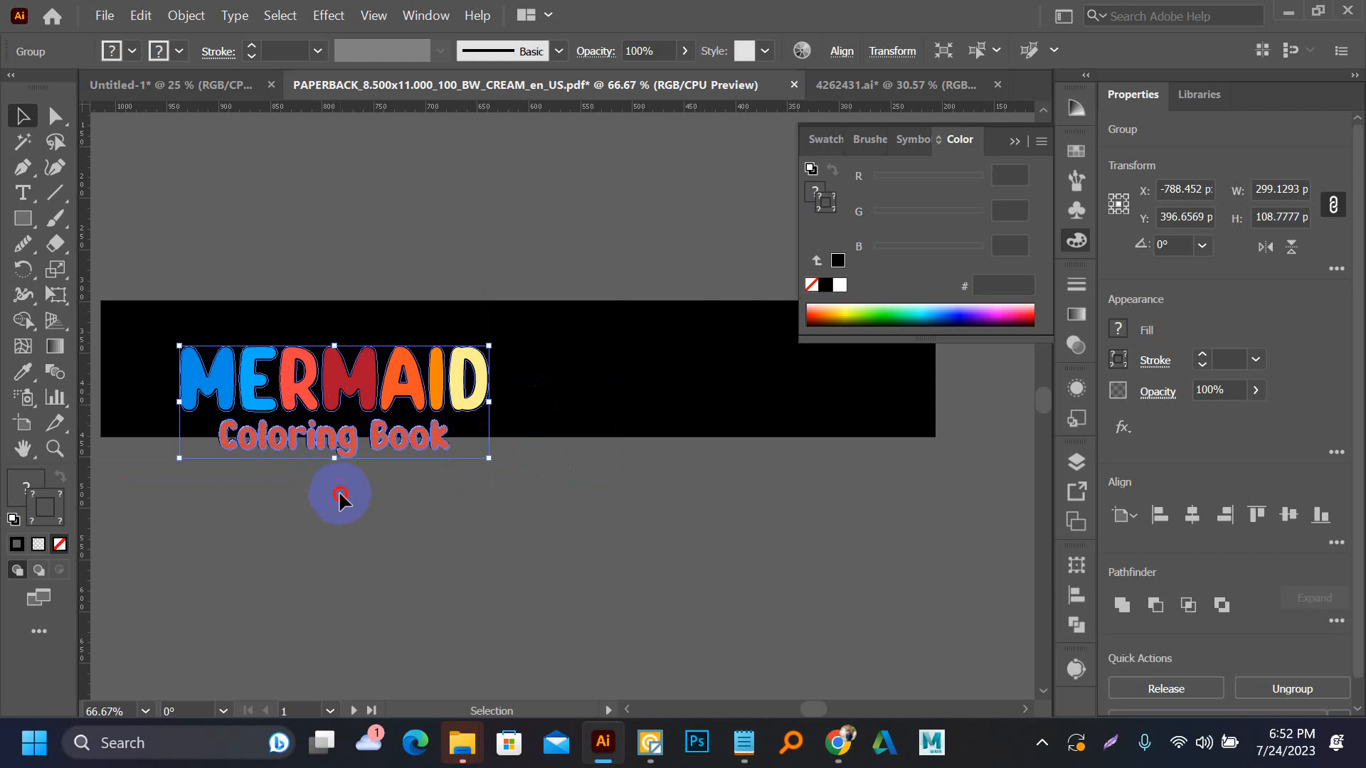
Ungroup the pasted title, place Coloring Book beside MERMAID on the bar and enlarge it to about 318 px wide
click(339, 498)
right_click(302, 437)
right_click(248, 397)
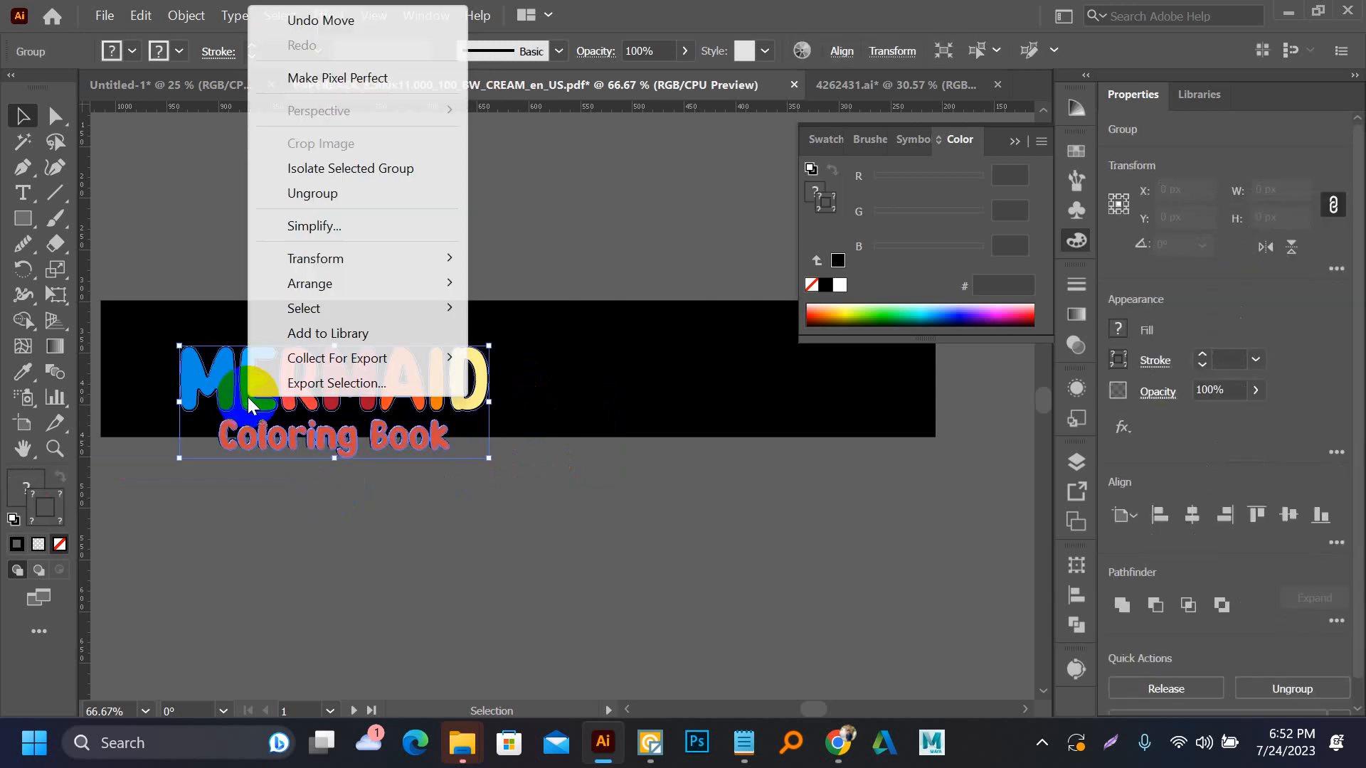
click(335, 192)
click(329, 488)
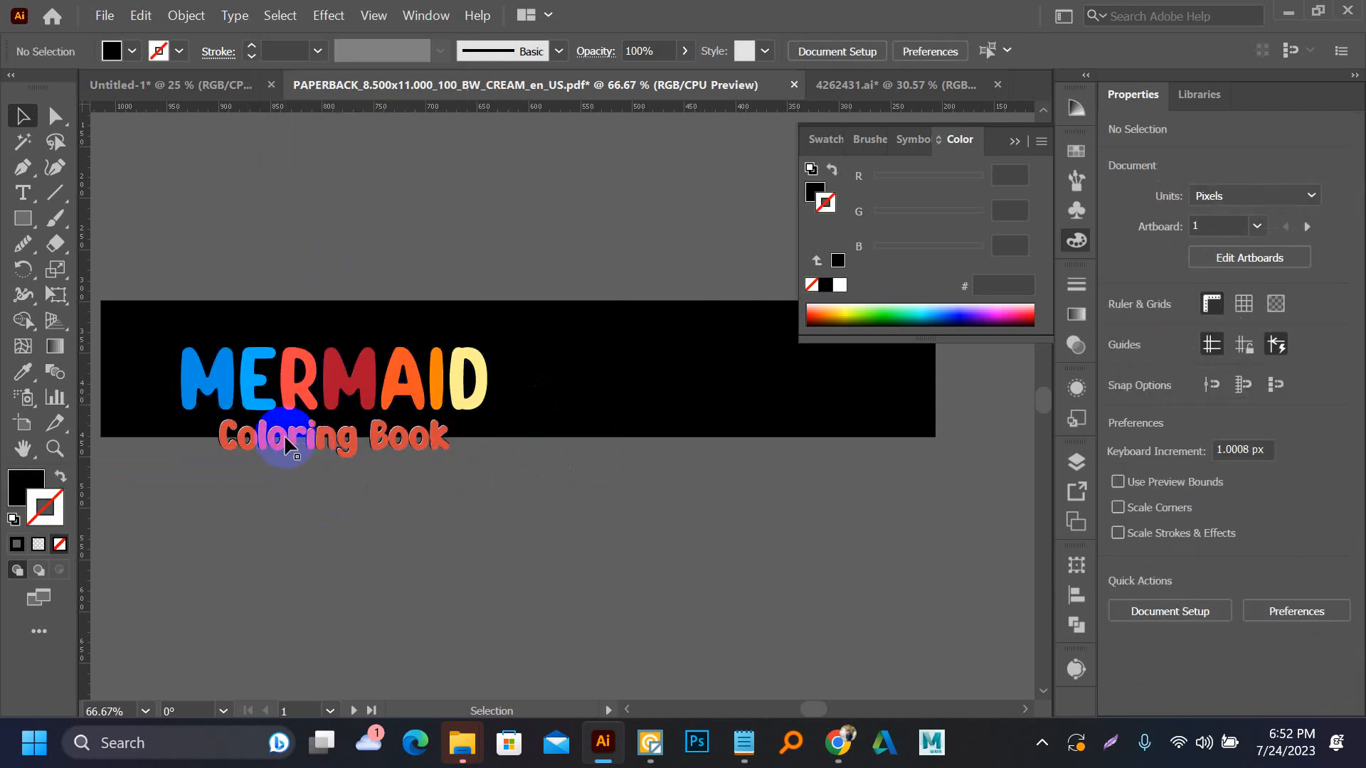
drag(284, 434, 687, 420)
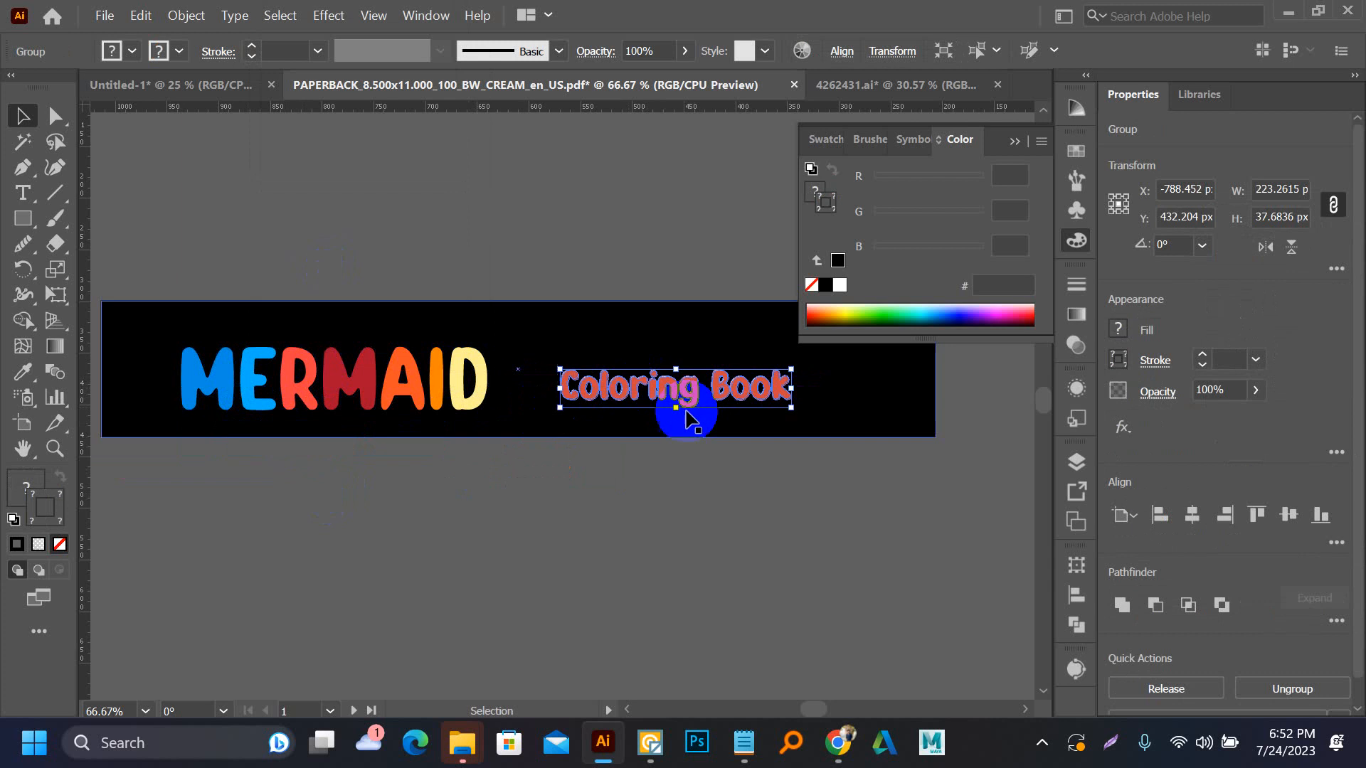
drag(789, 408, 762, 395)
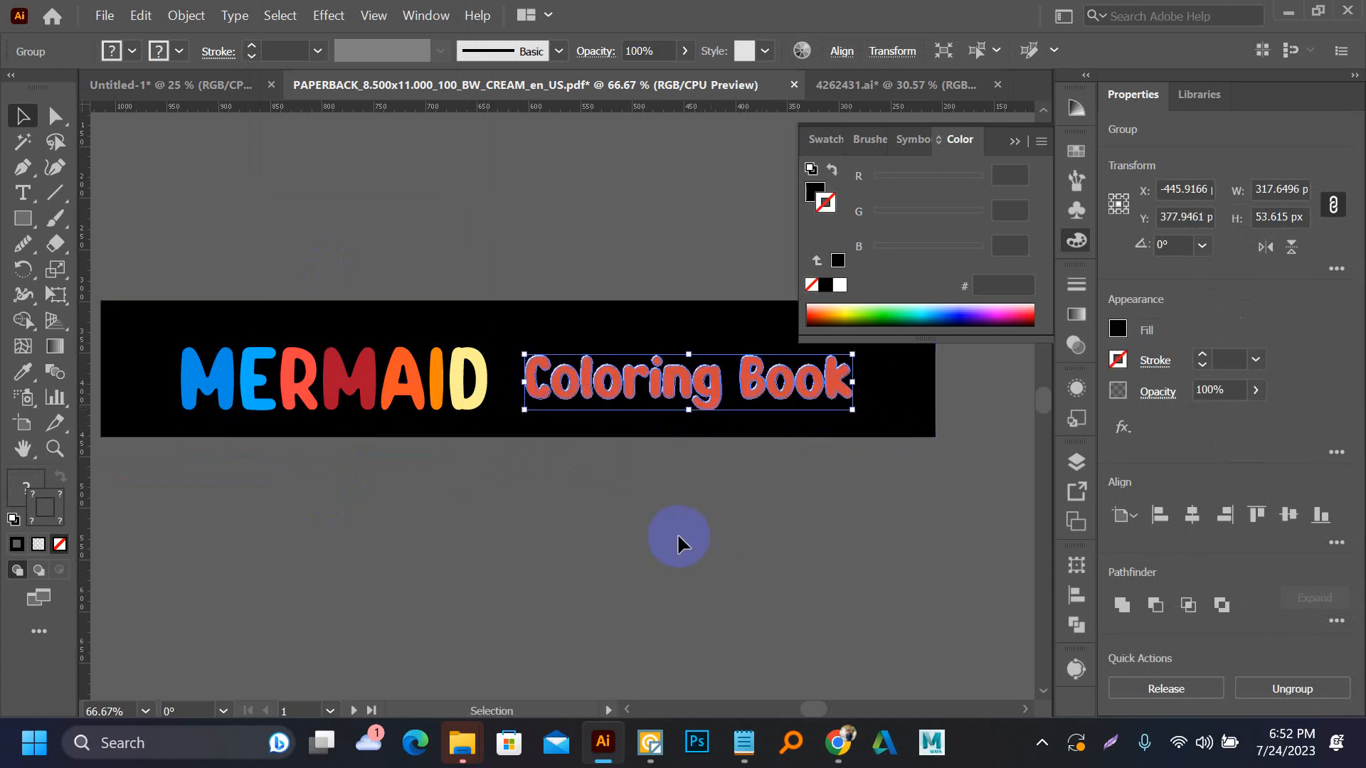
Group the black bar with its two text lines and rotate the group upright so the lettering reads downward
click(677, 532)
scroll(446, 404, down, 1)
scroll(446, 404, down, 1)
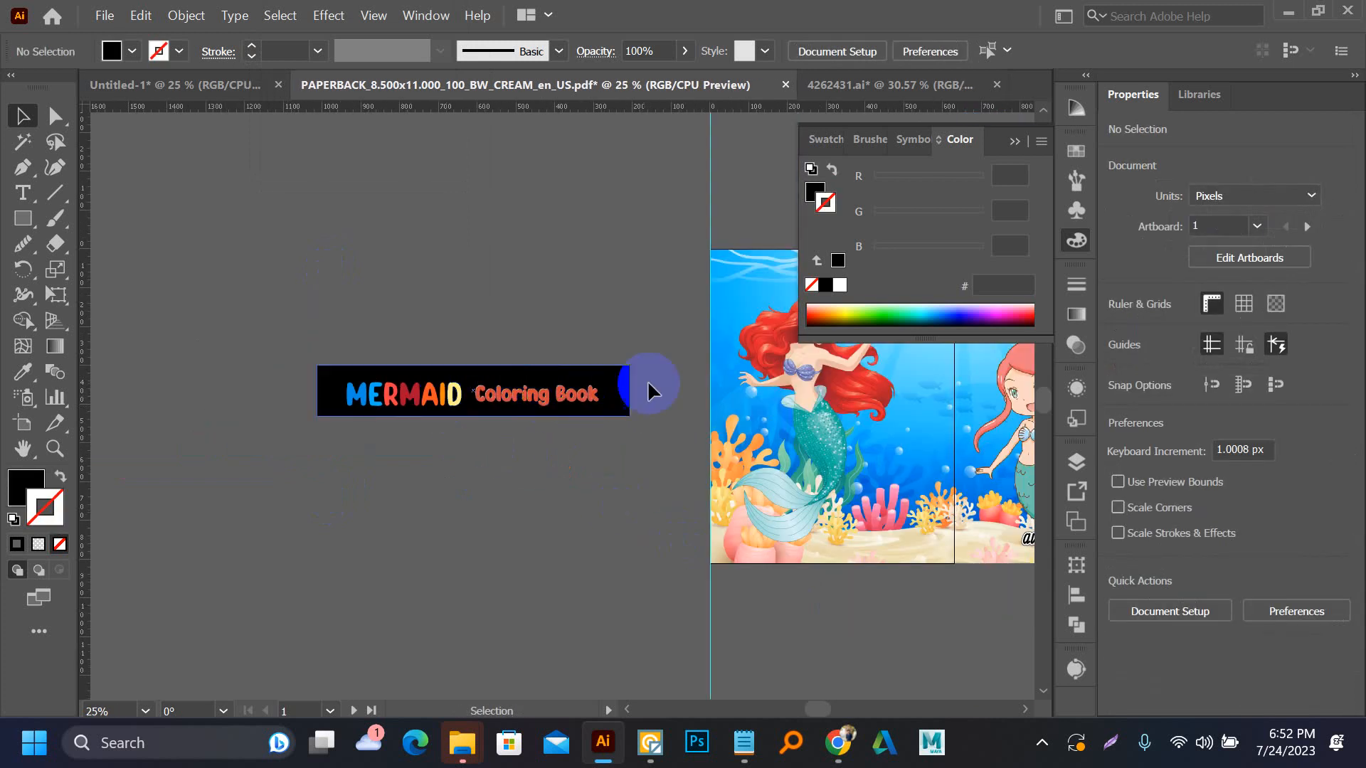
drag(339, 332, 519, 480)
key(ctrl+g)
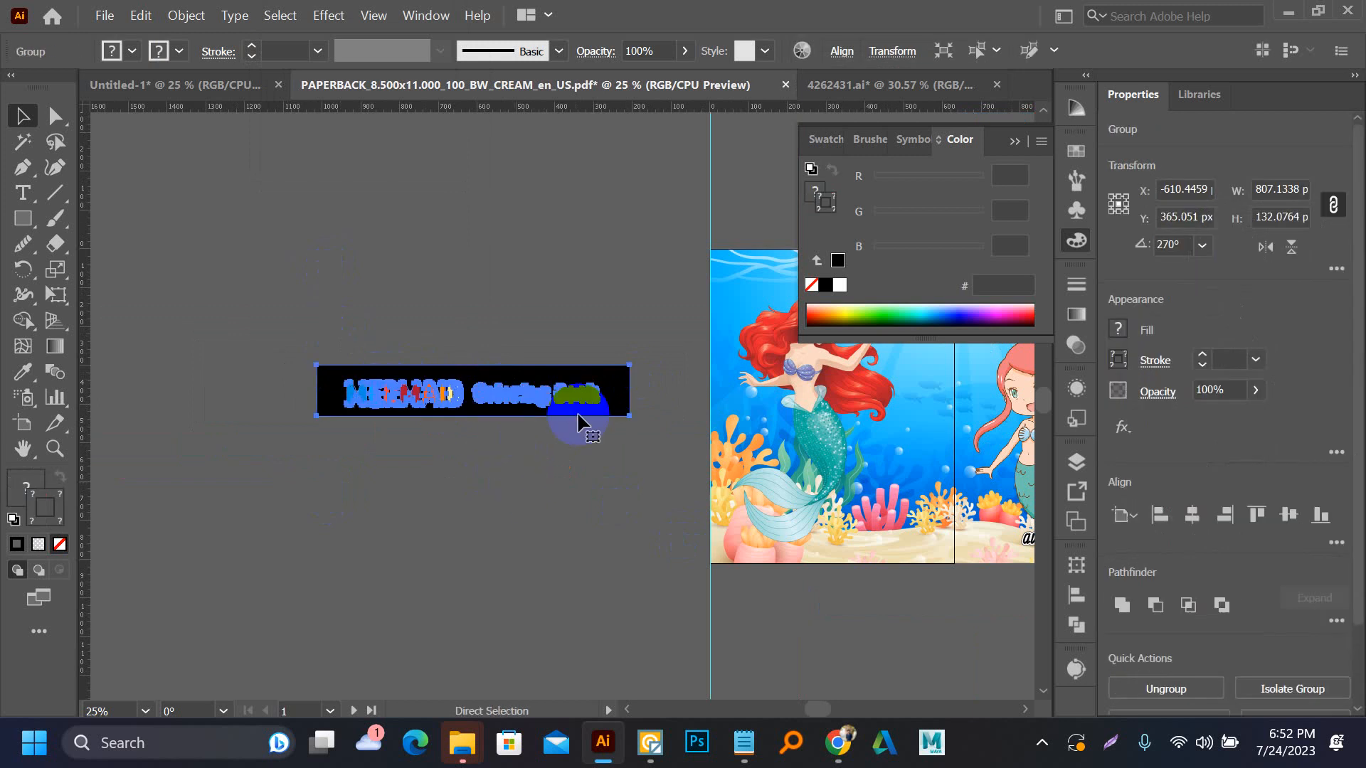
drag(633, 358, 540, 533)
drag(451, 407, 355, 456)
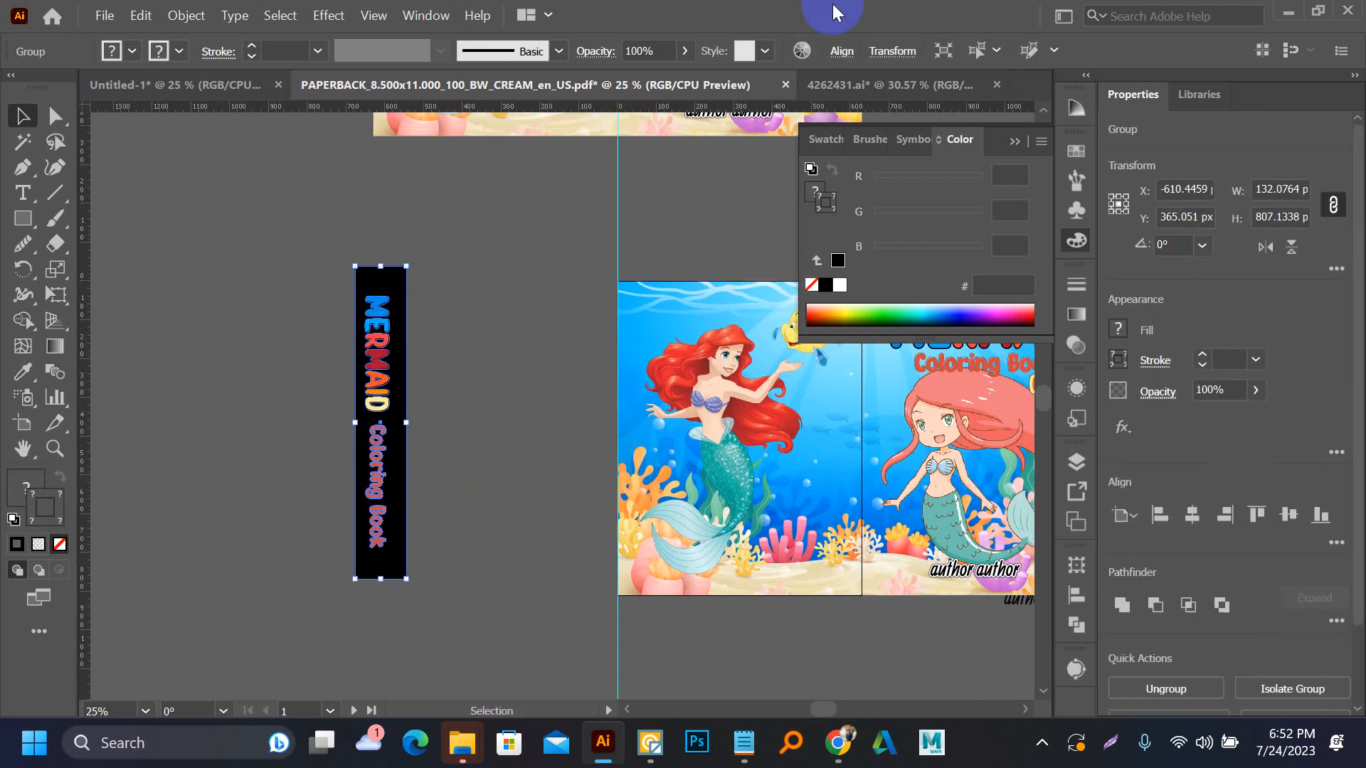
Move the spine group up to the upper cover and align it to the artboard's horizontal and vertical centre
drag(610, 280, 563, 610)
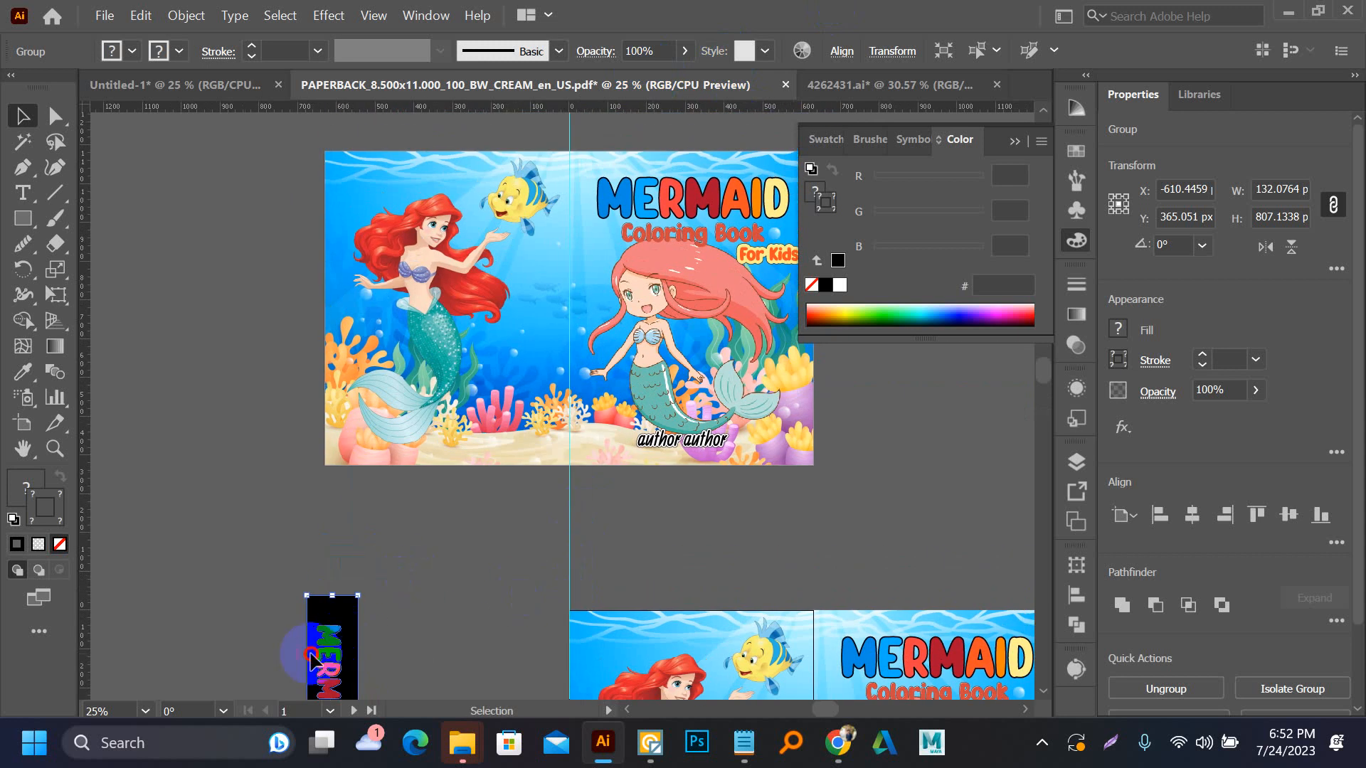
drag(305, 650, 228, 287)
click(377, 315)
click(257, 315)
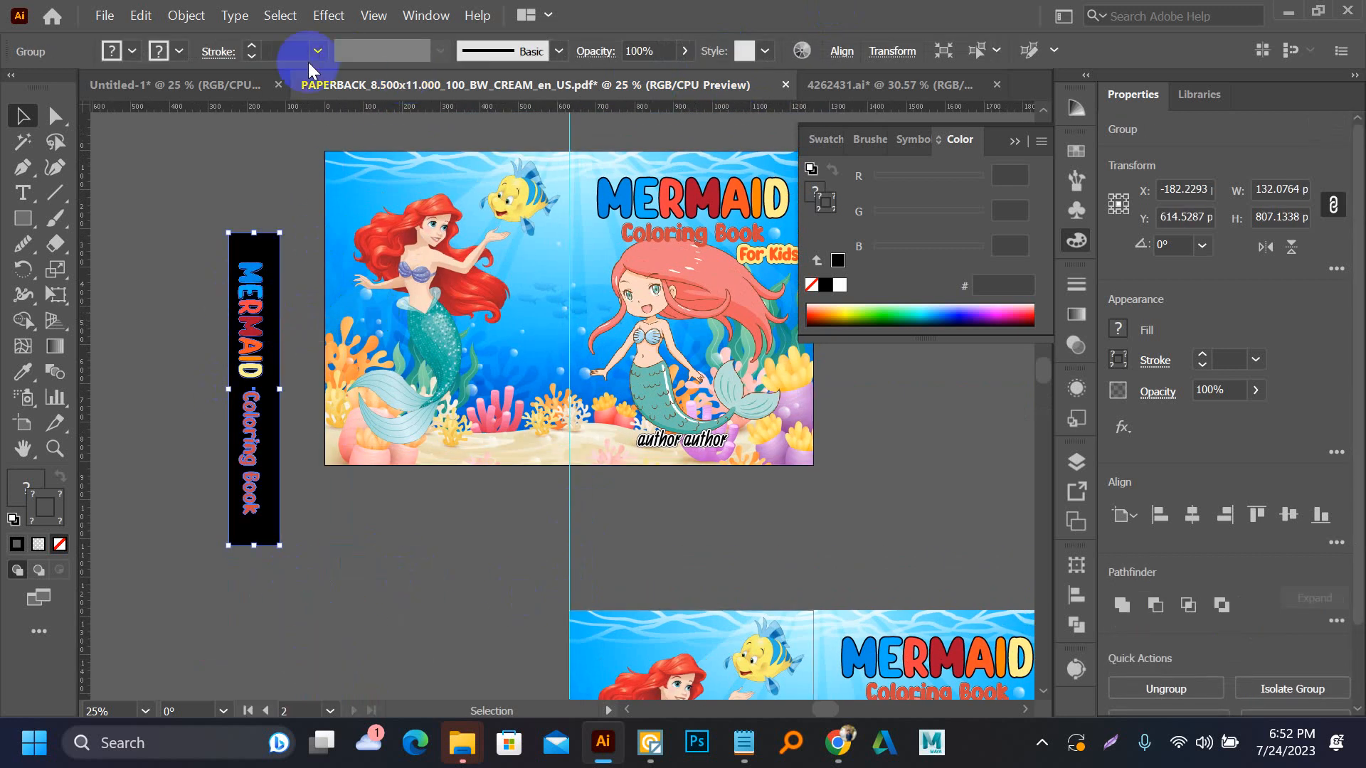
click(1191, 502)
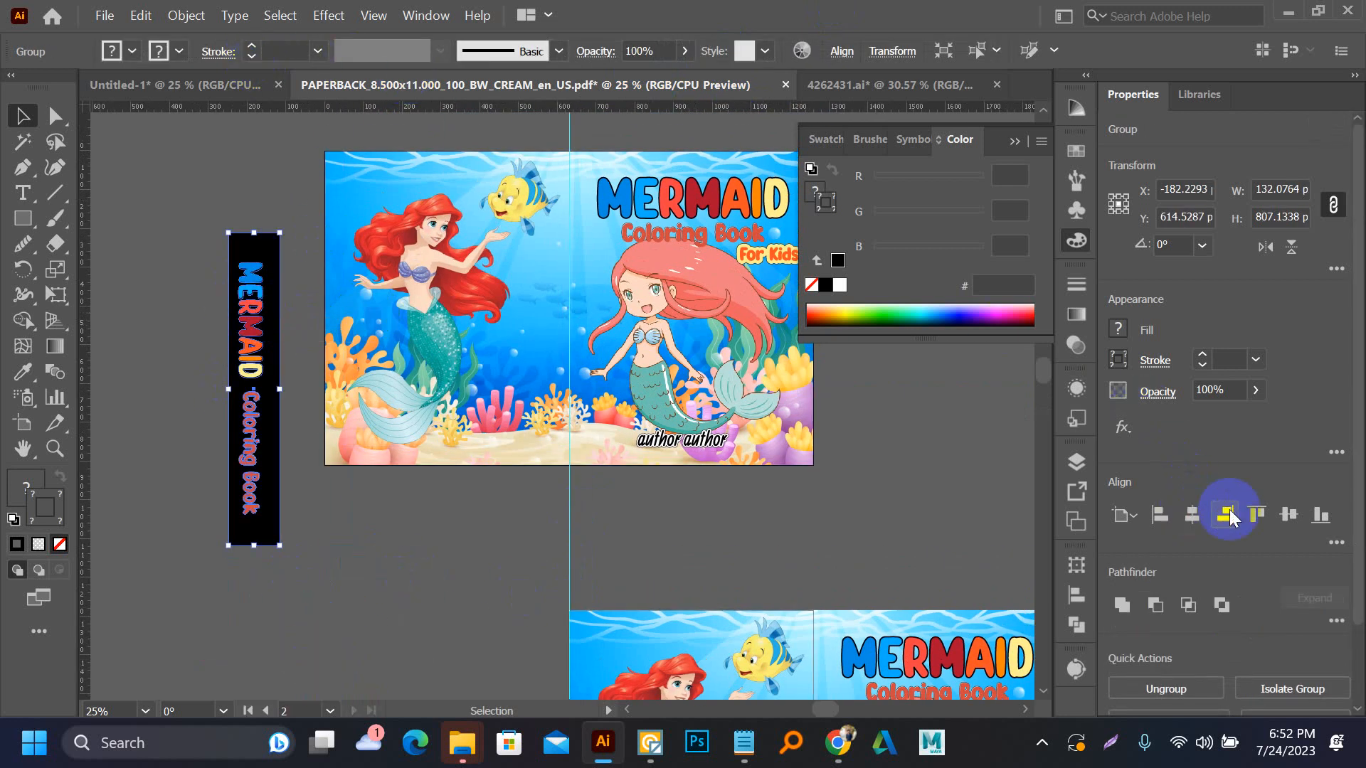
click(1286, 513)
click(915, 546)
Recolor the spine's black rectangle with the blue gradient sampled from the back cover's background
key(a)
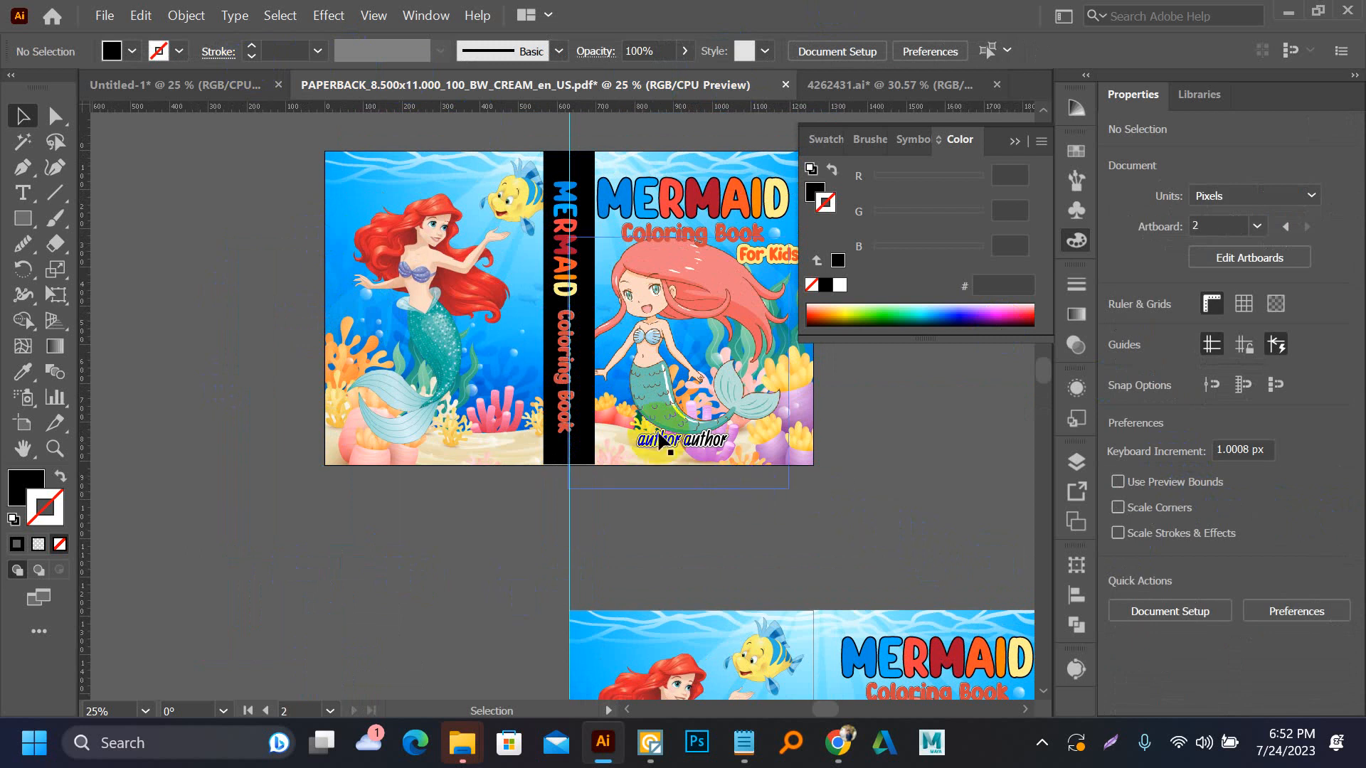
click(580, 349)
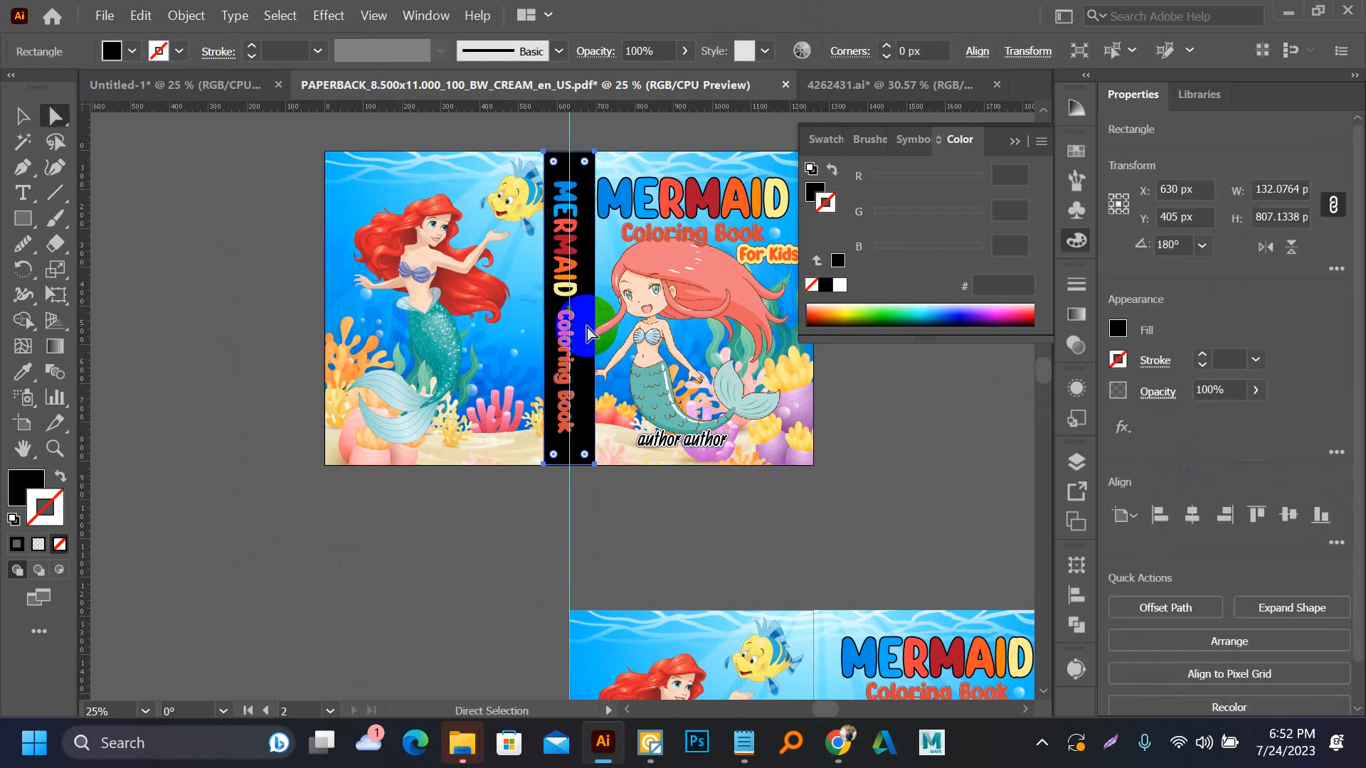
key(i)
click(429, 180)
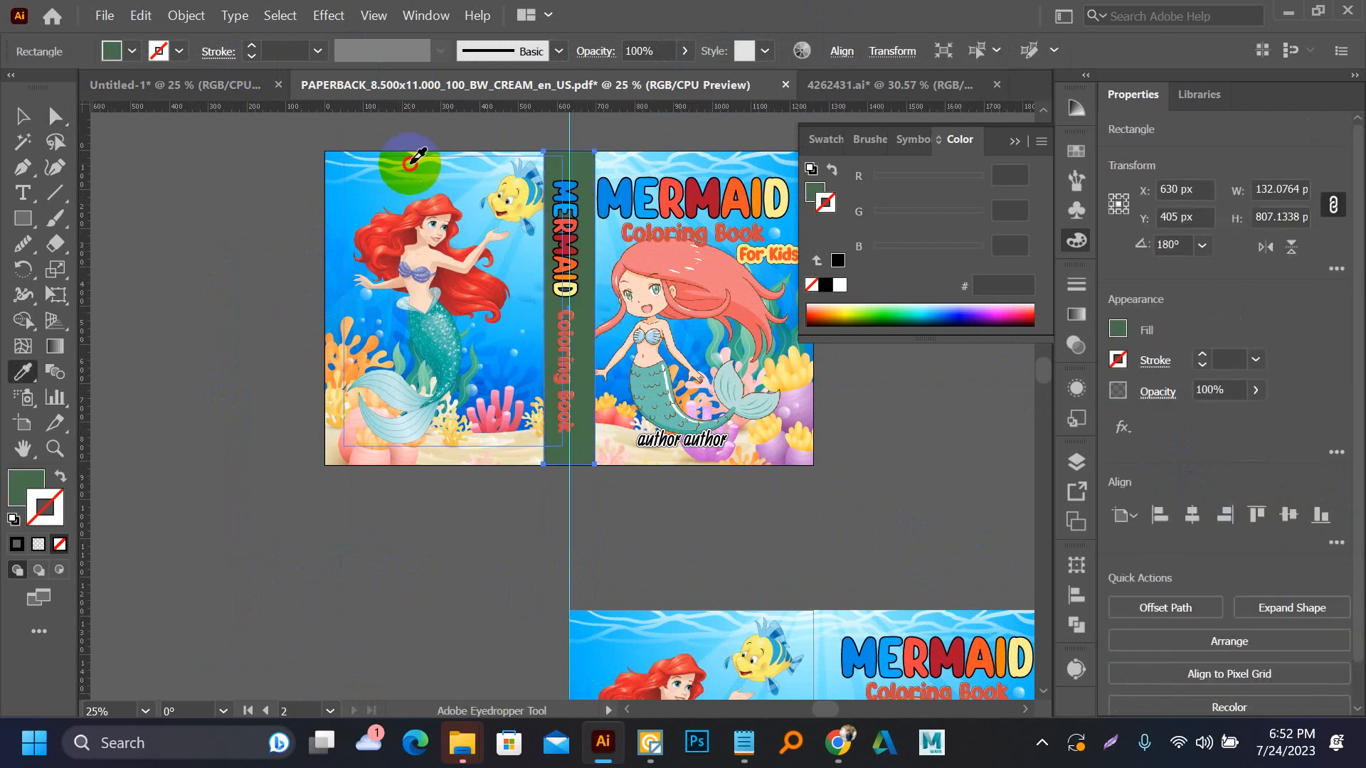
click(348, 158)
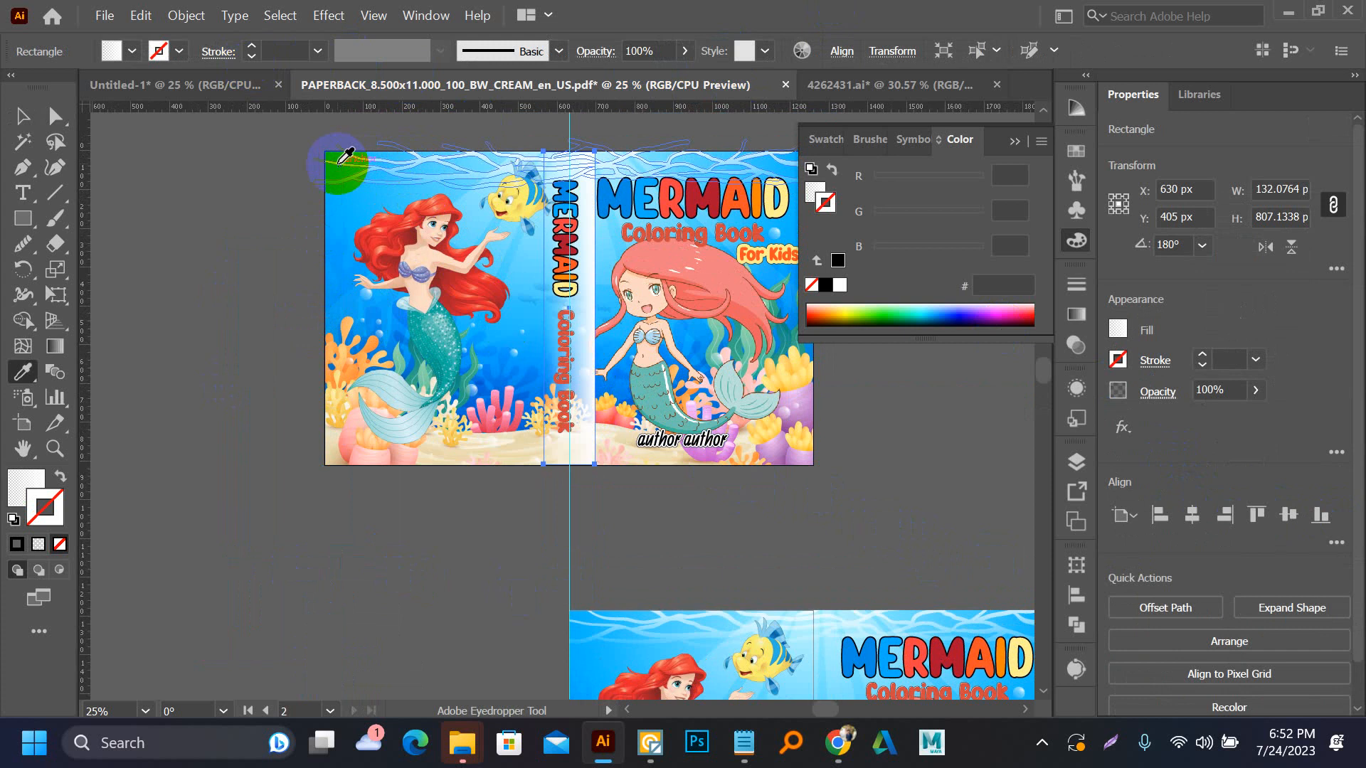
click(338, 175)
key(v)
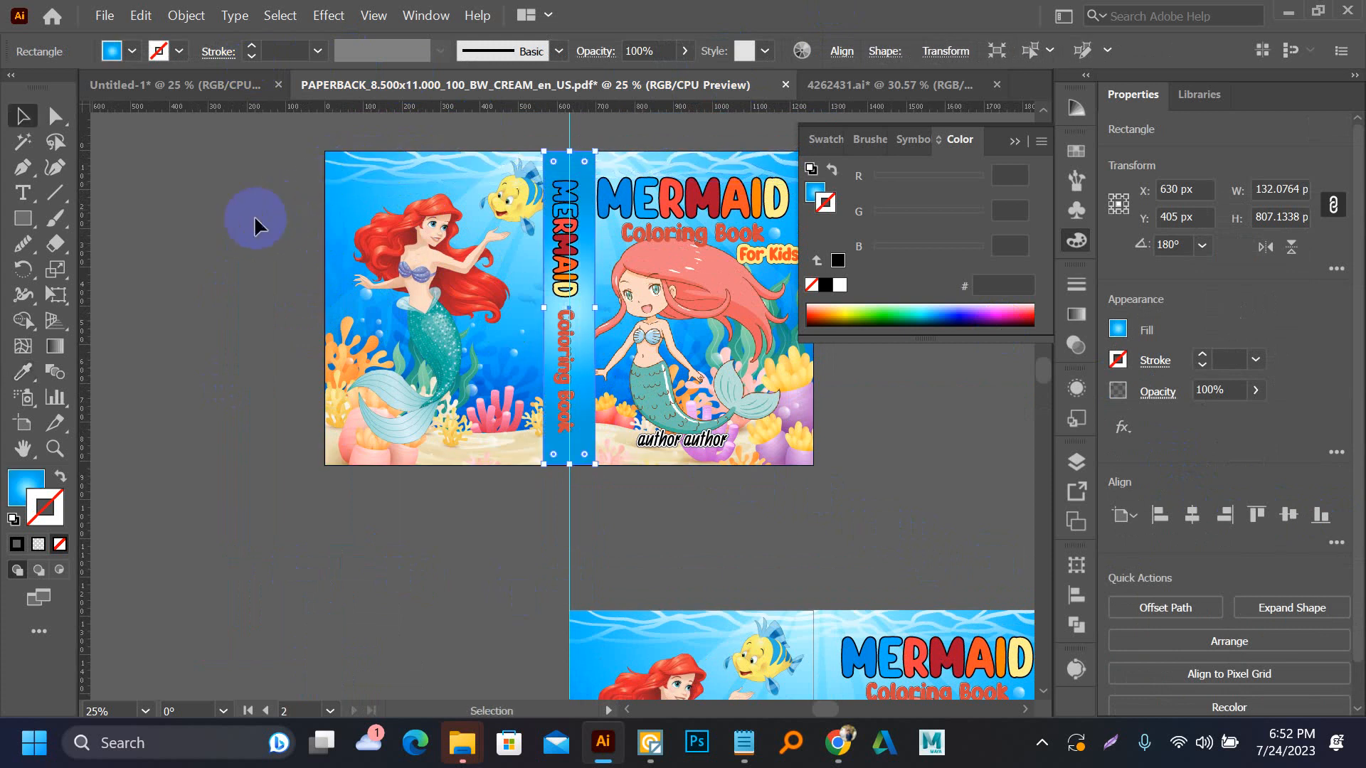
click(253, 215)
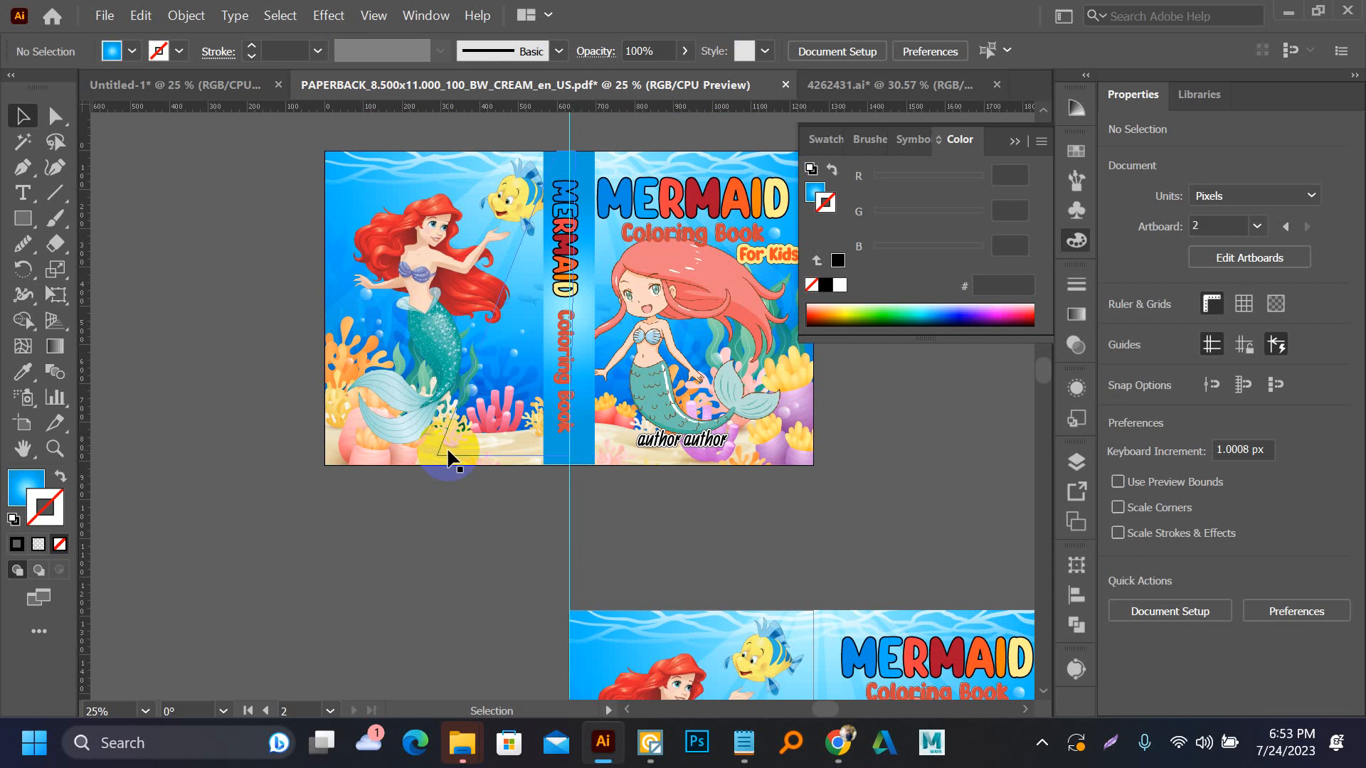
Delete the lettered spine group and draw a plain blue-gradient rectangle about 112 x 810 px beside the upper cover
click(575, 311)
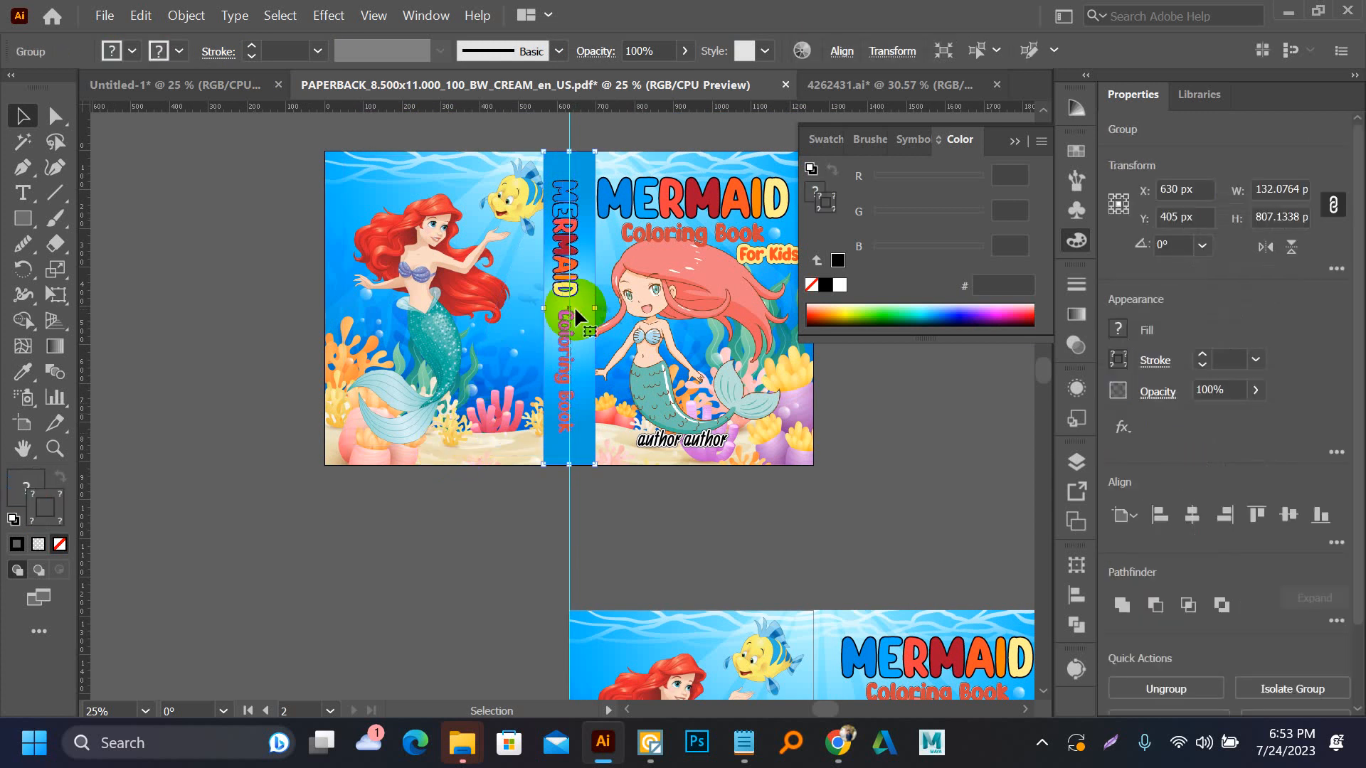
key(Delete)
key(m)
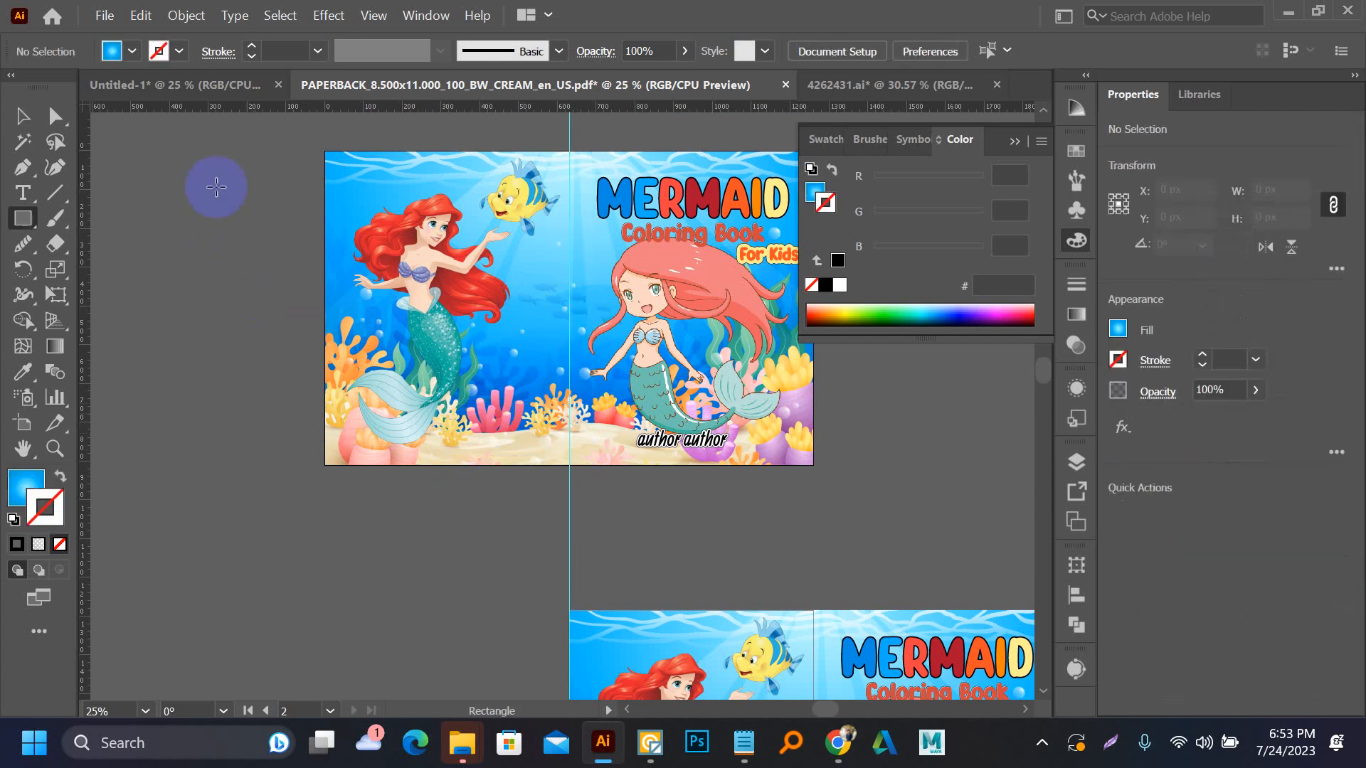
drag(216, 187, 237, 465)
key(v)
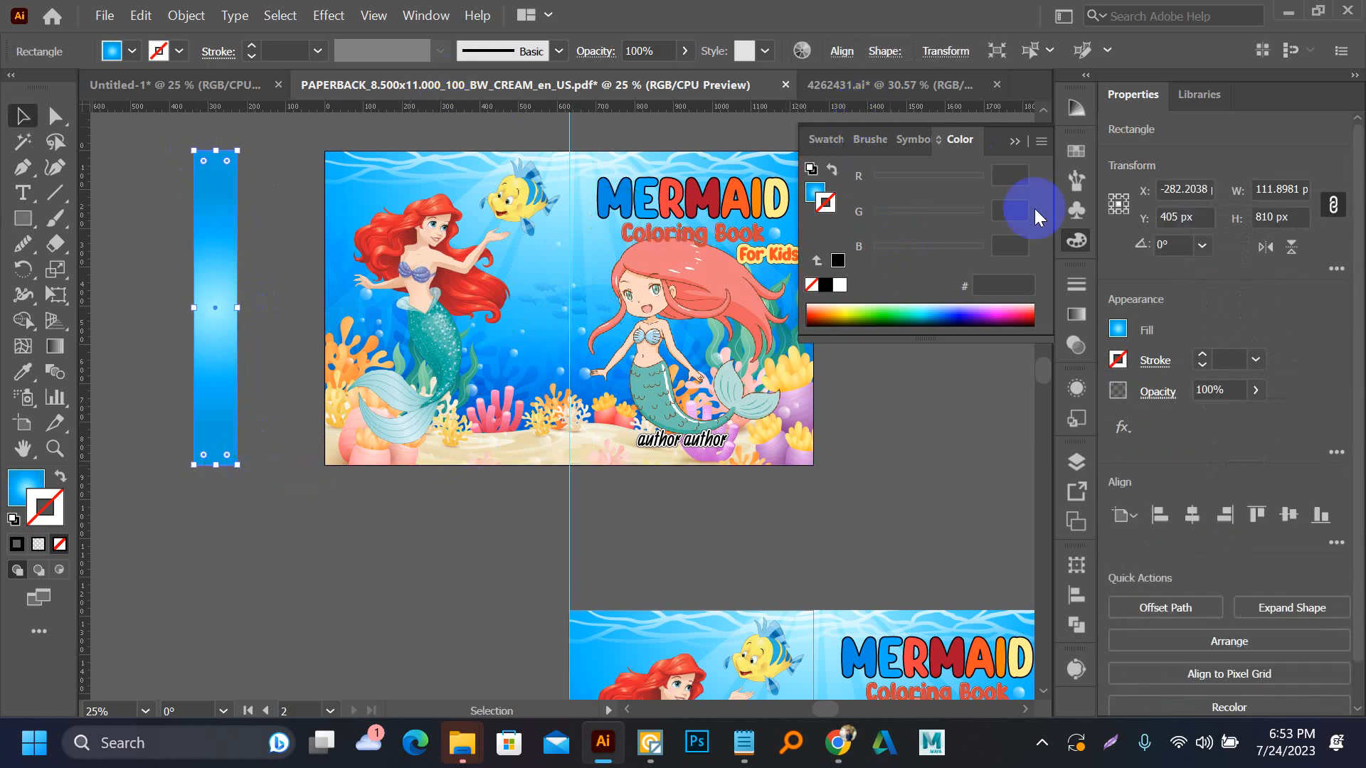
Centre the blue rectangle horizontally on the artboard as a plain spine, and move it back off the cover to the left
click(1189, 512)
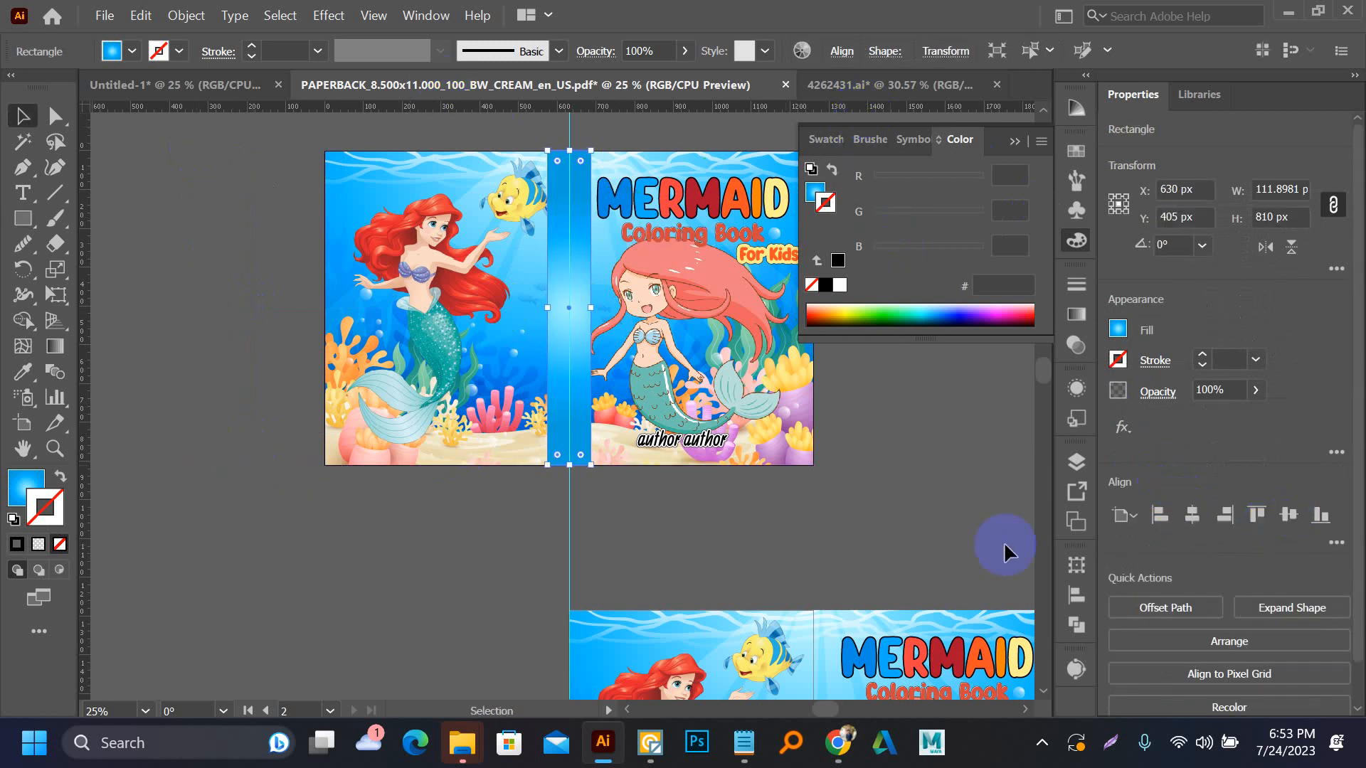
click(934, 533)
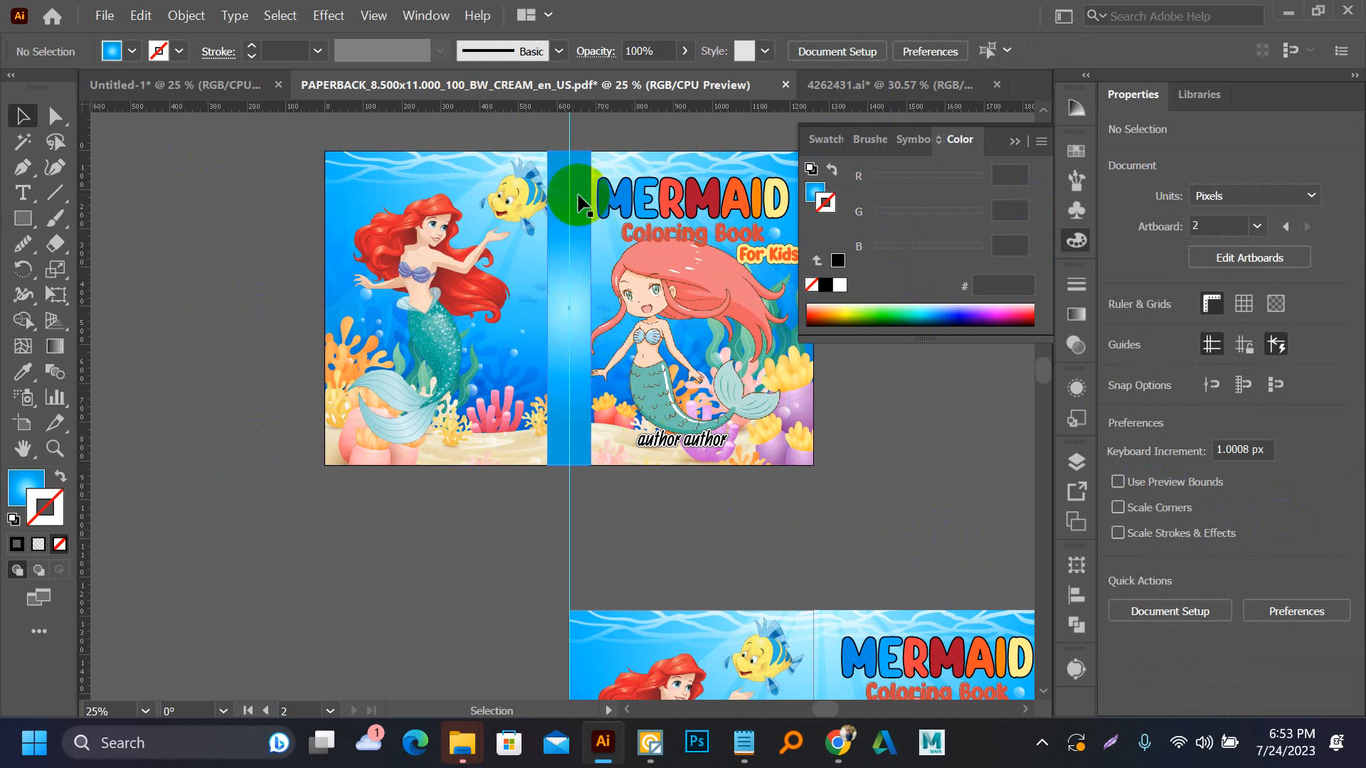
drag(577, 196, 201, 310)
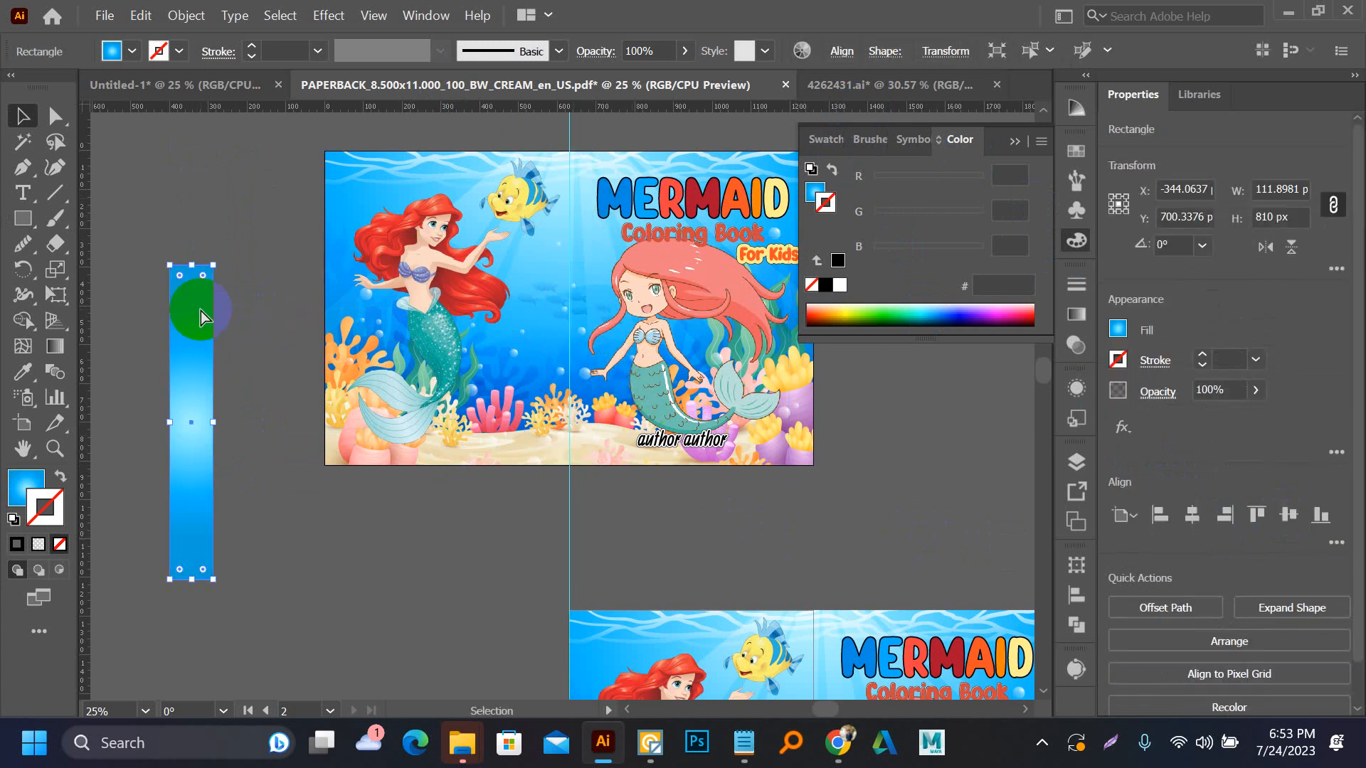
Save the cover document
key(ctrl+s)
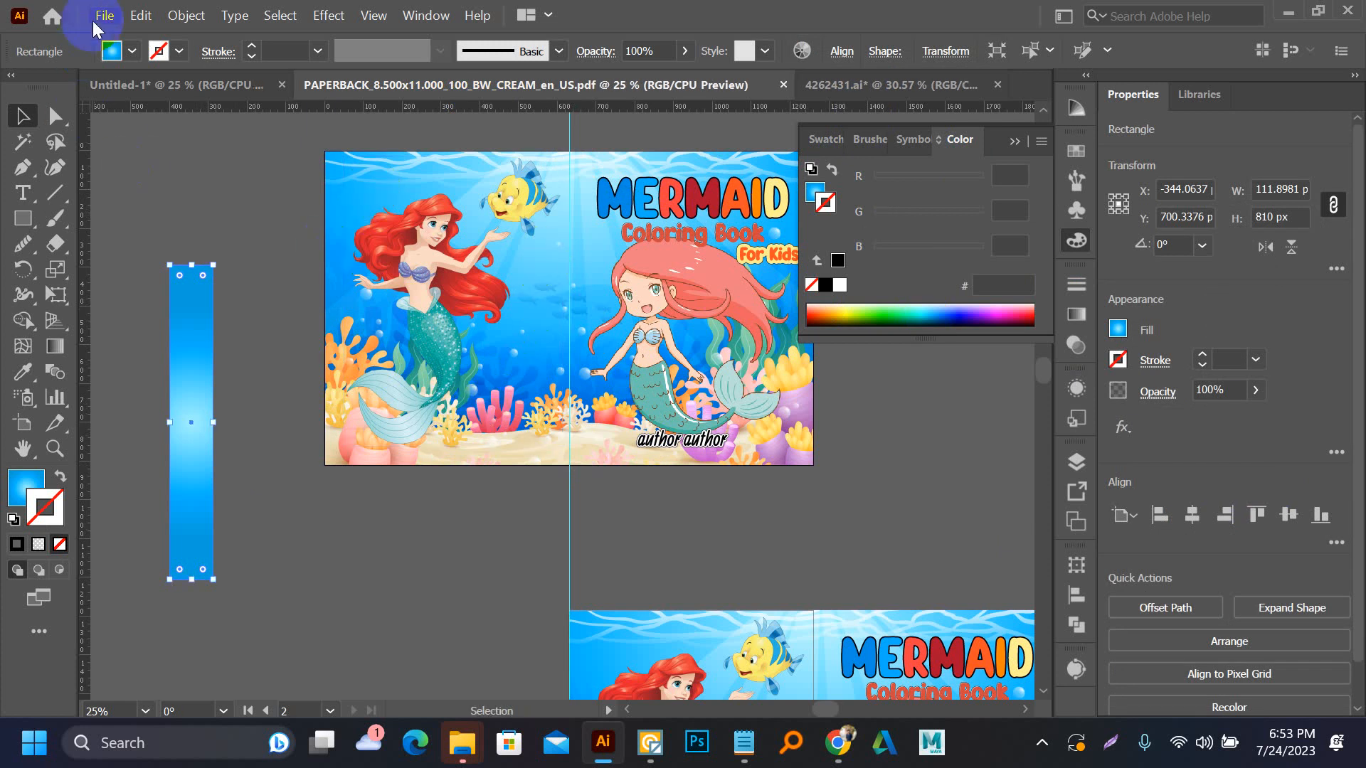
click(113, 13)
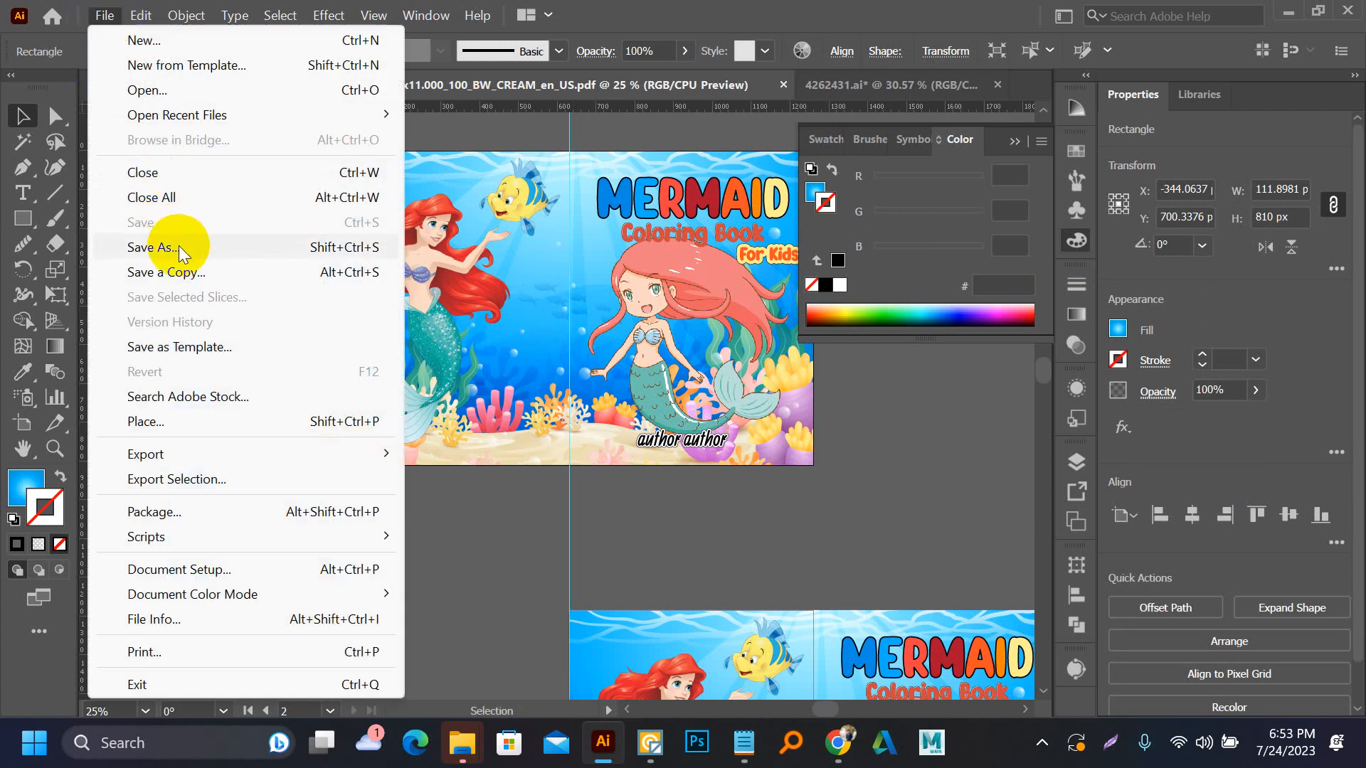
click(508, 505)
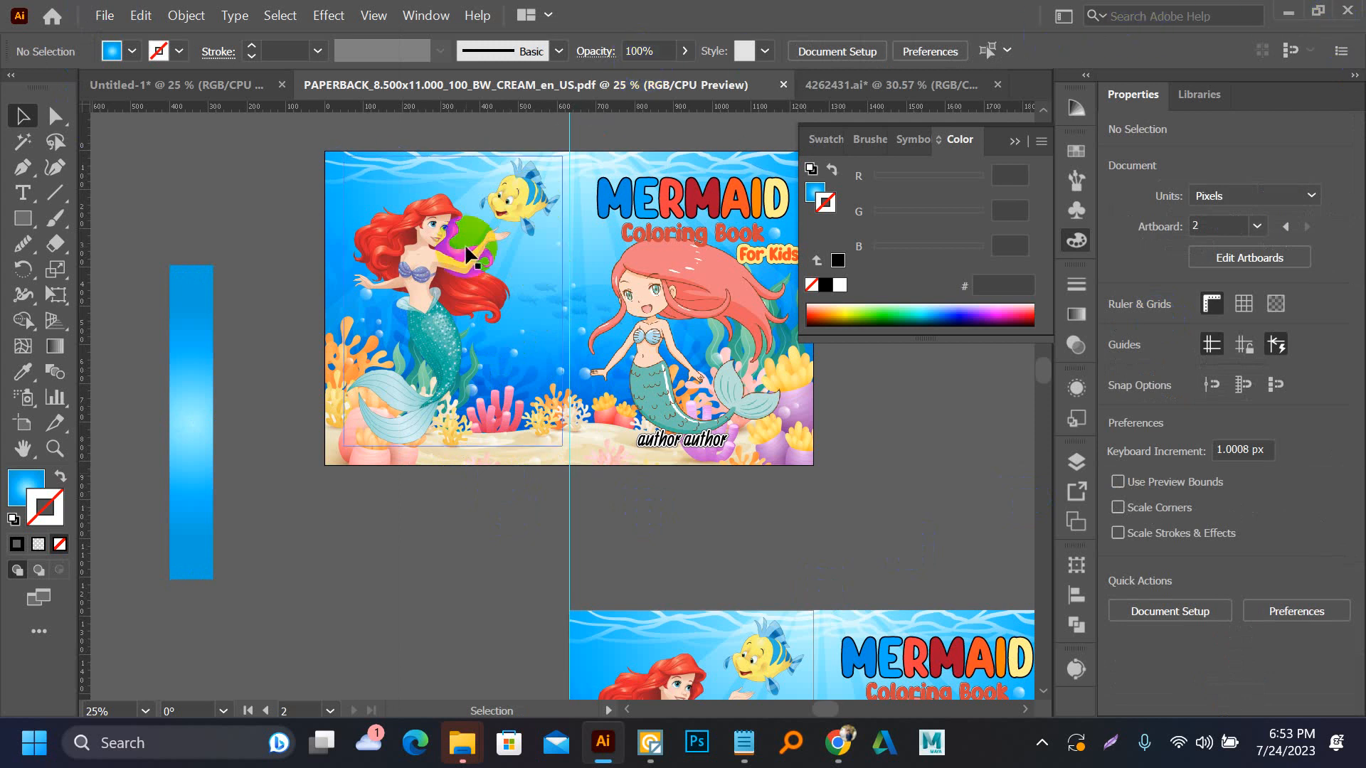
scroll(469, 422, down, 2)
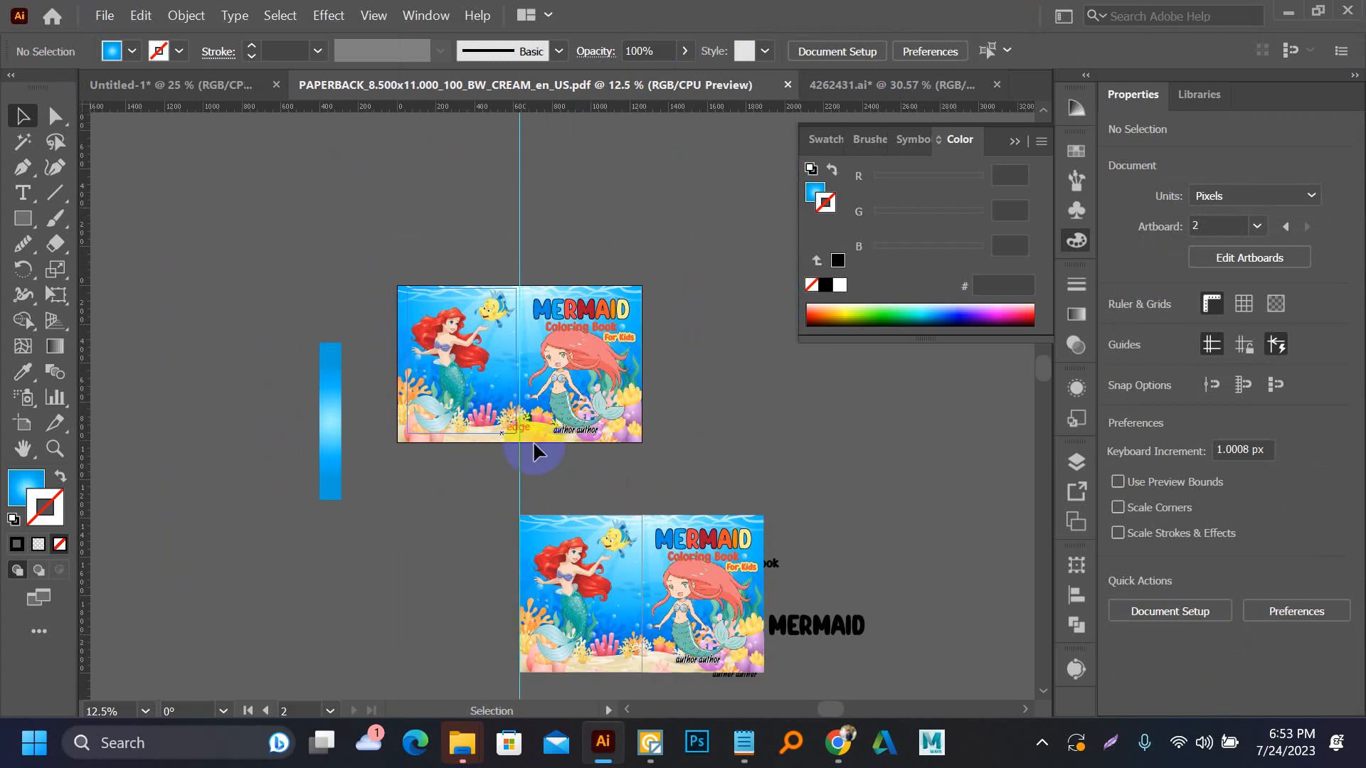
Move the loose black MERMAID text onto the empty canvas above the upper cover
drag(835, 636, 682, 205)
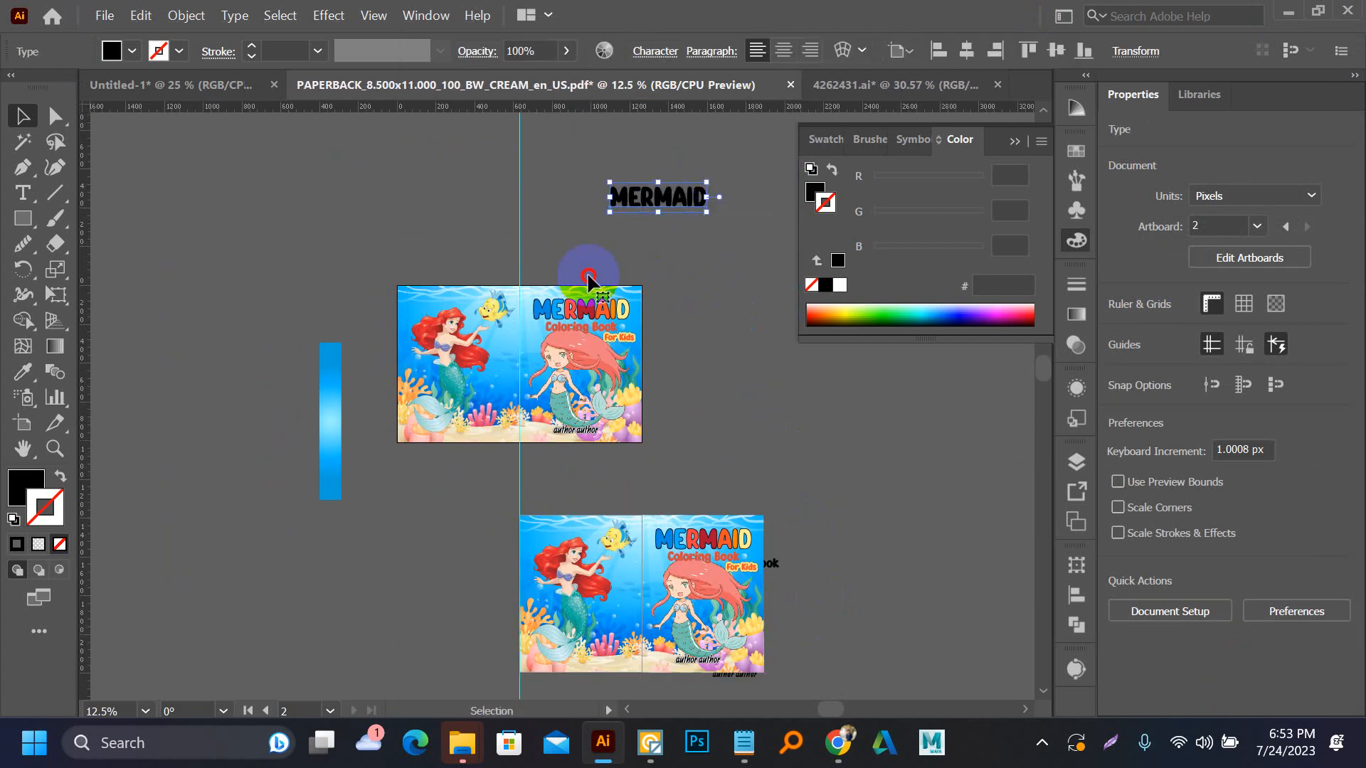
scroll(691, 198, up, 3)
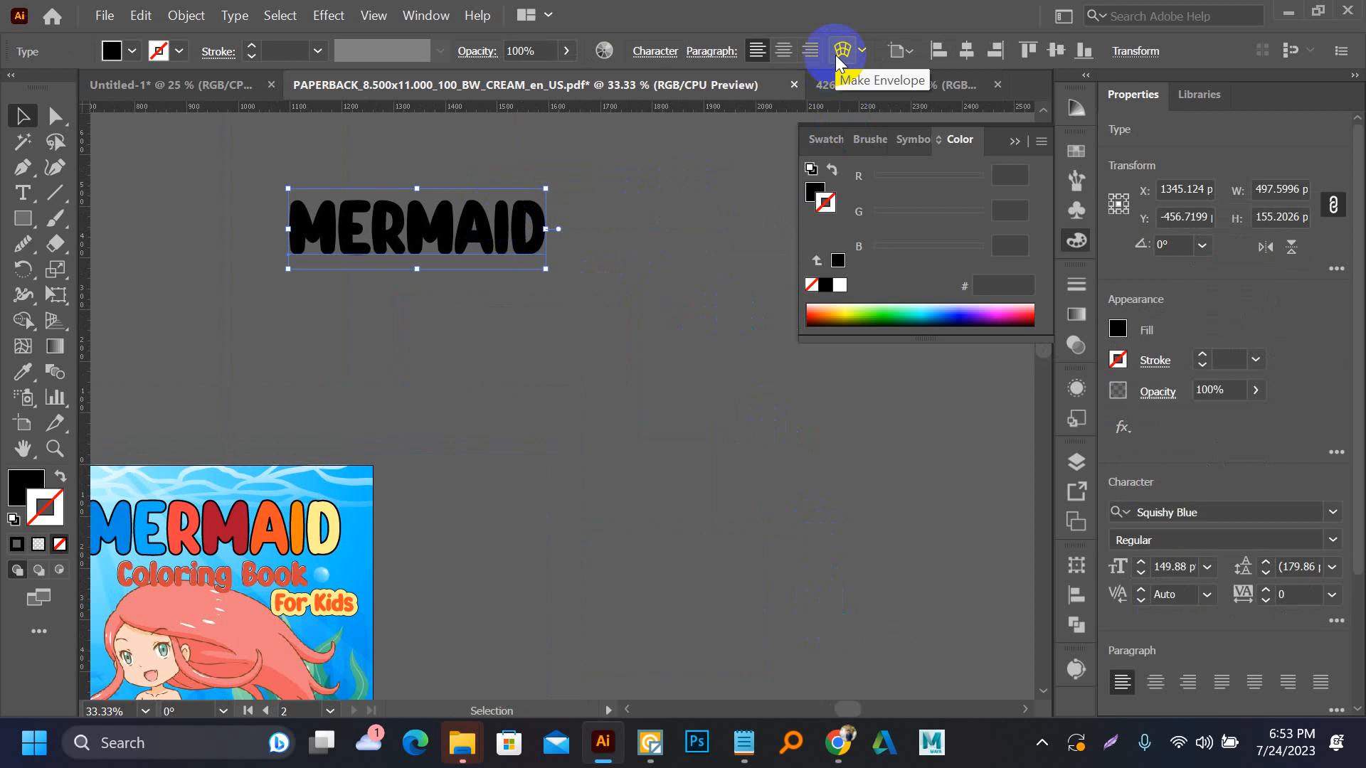
Try an Arc warp on the black MERMAID text with -36% bend, 7% horizontal and 1% vertical distortion, and cancel it
click(840, 53)
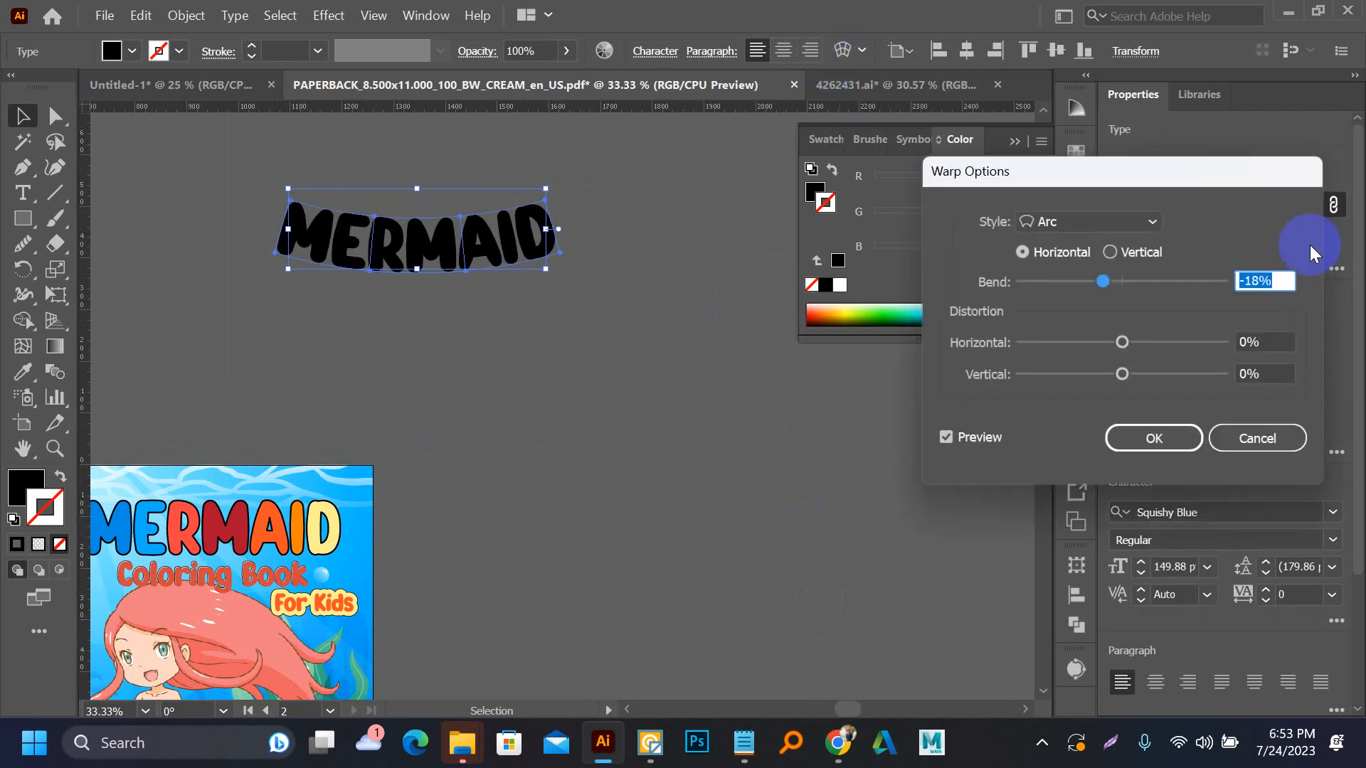
mouse_move(1102, 282)
mouse_down()
mouse_move(1148, 280)
mouse_move(1085, 281)
mouse_up()
drag(1122, 342, 1179, 327)
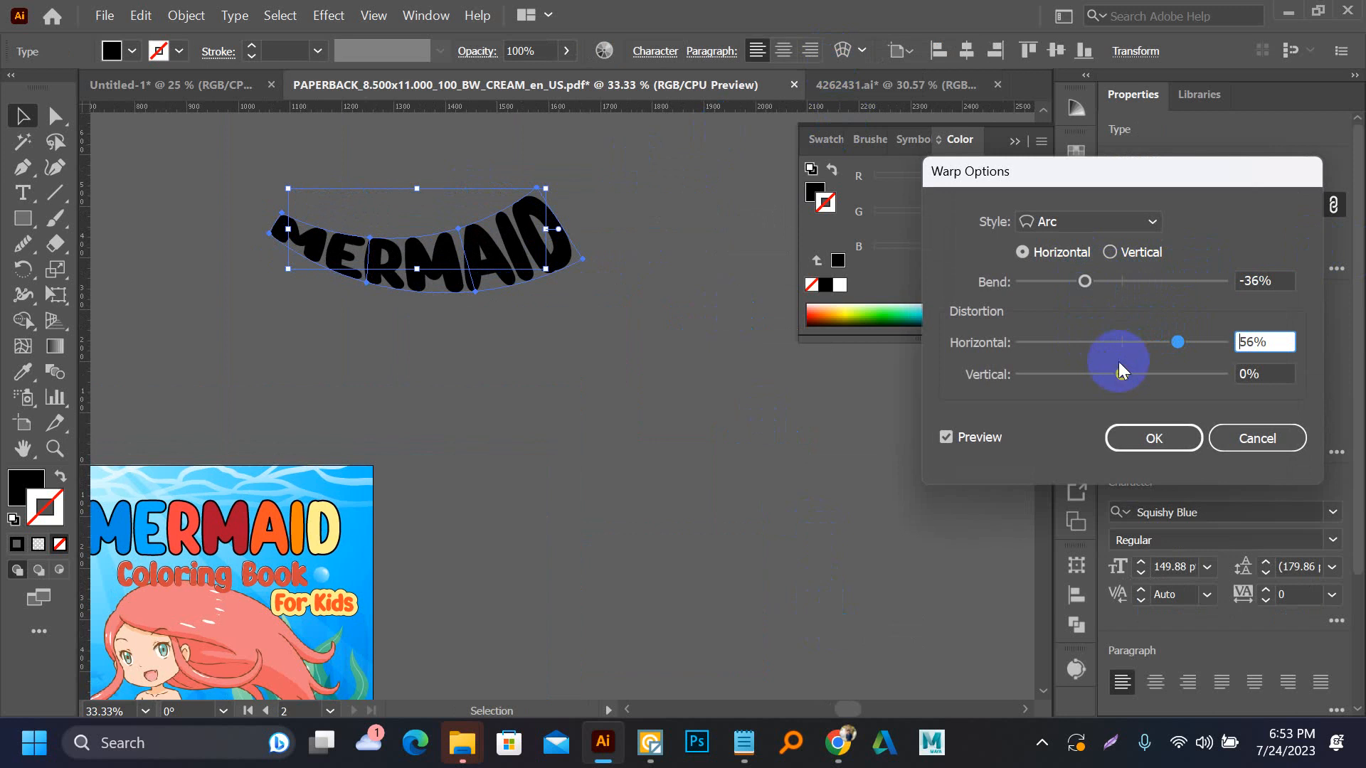
drag(1121, 373, 1128, 343)
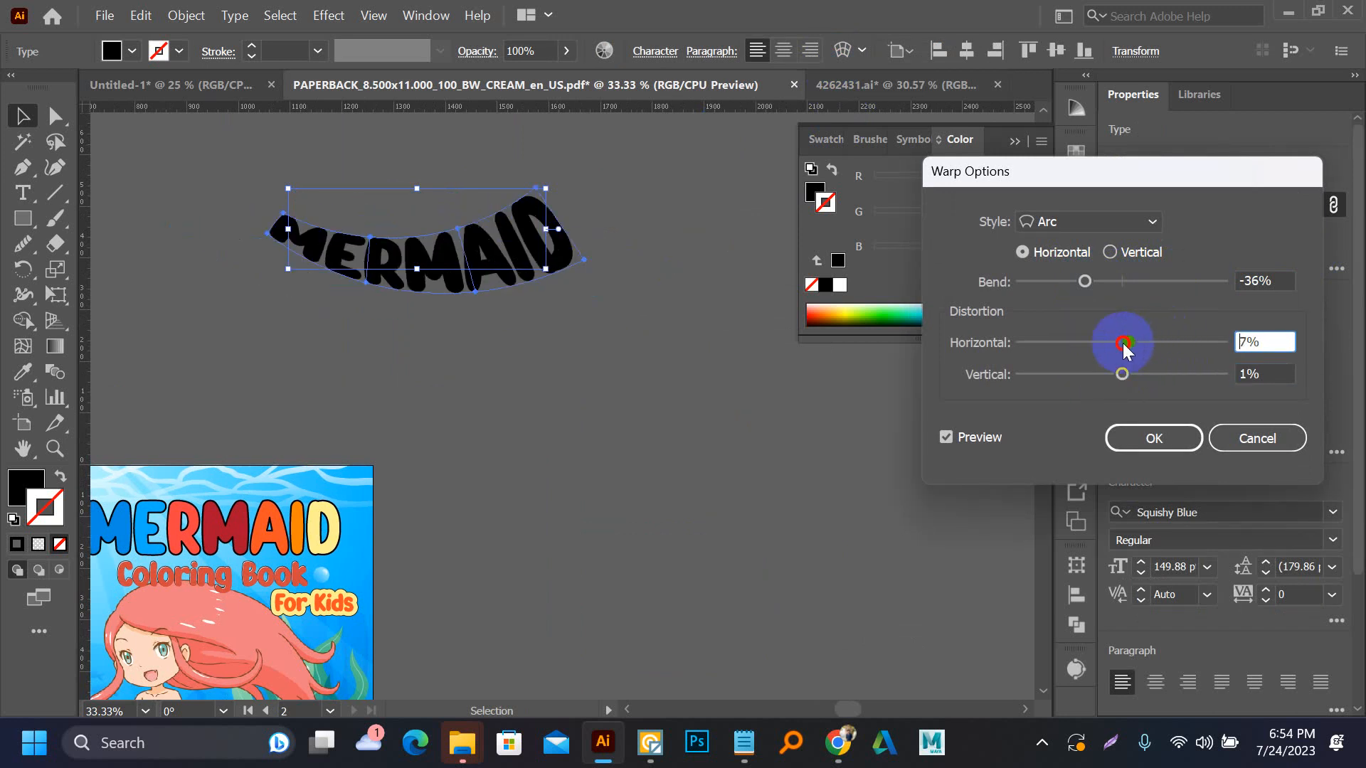
click(1257, 438)
Draw a circle about 484 px in diameter beside the cover and place placeholder type along its path
key(l)
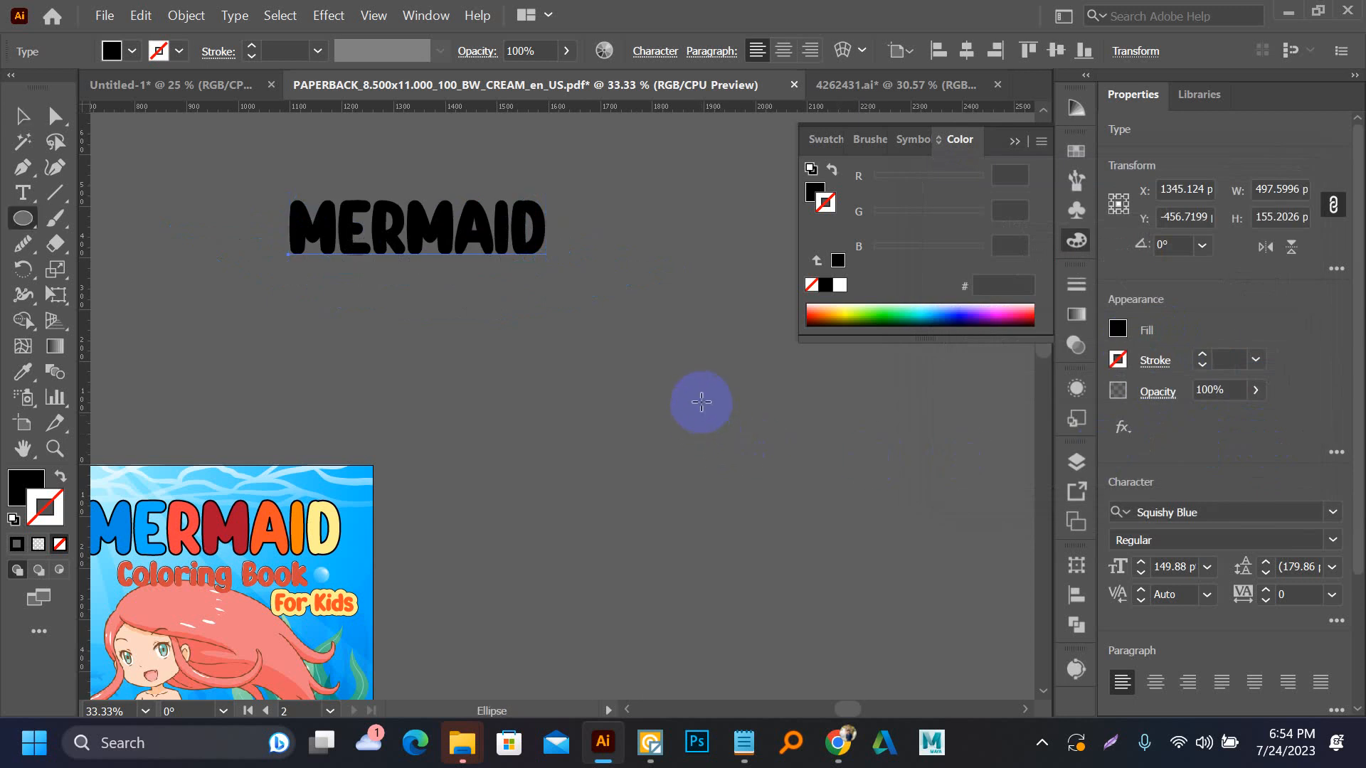
drag(663, 346, 883, 596)
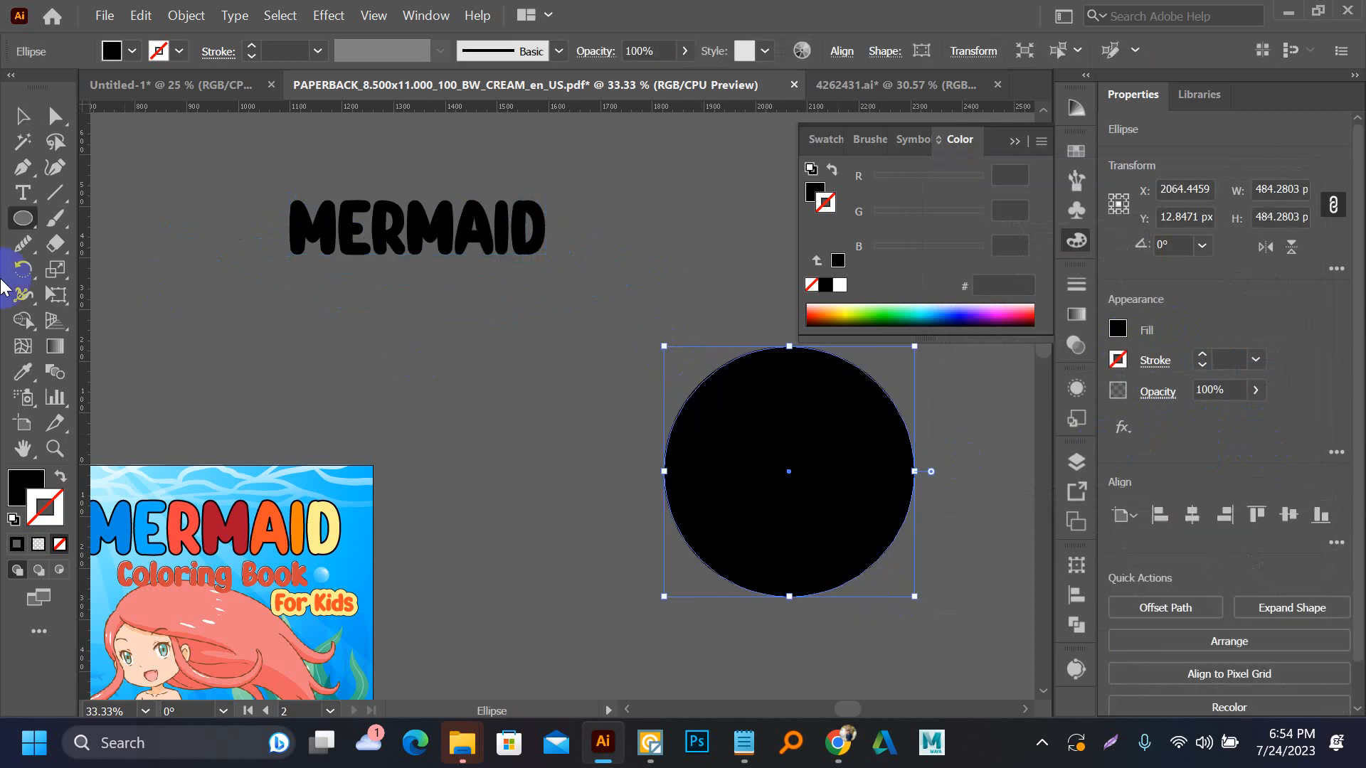
click(22, 193)
click(103, 249)
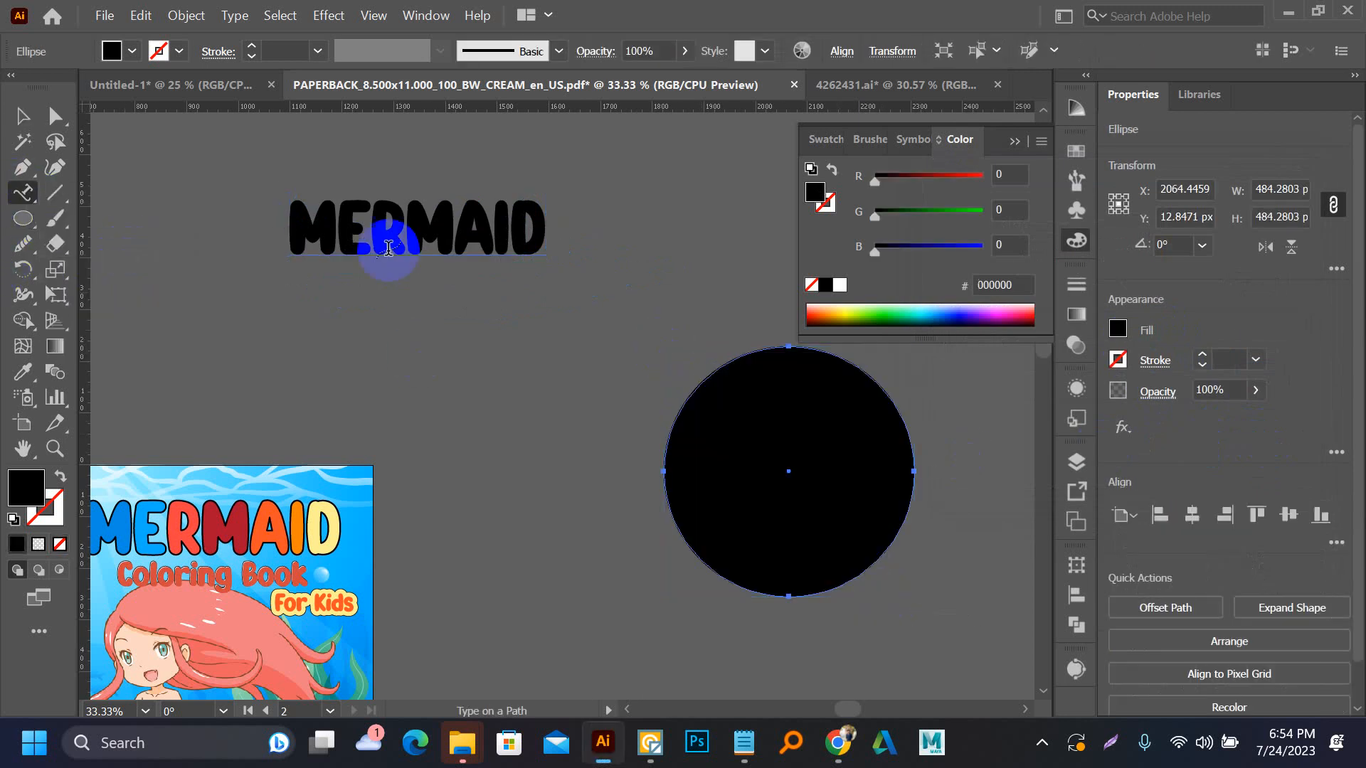
click(690, 392)
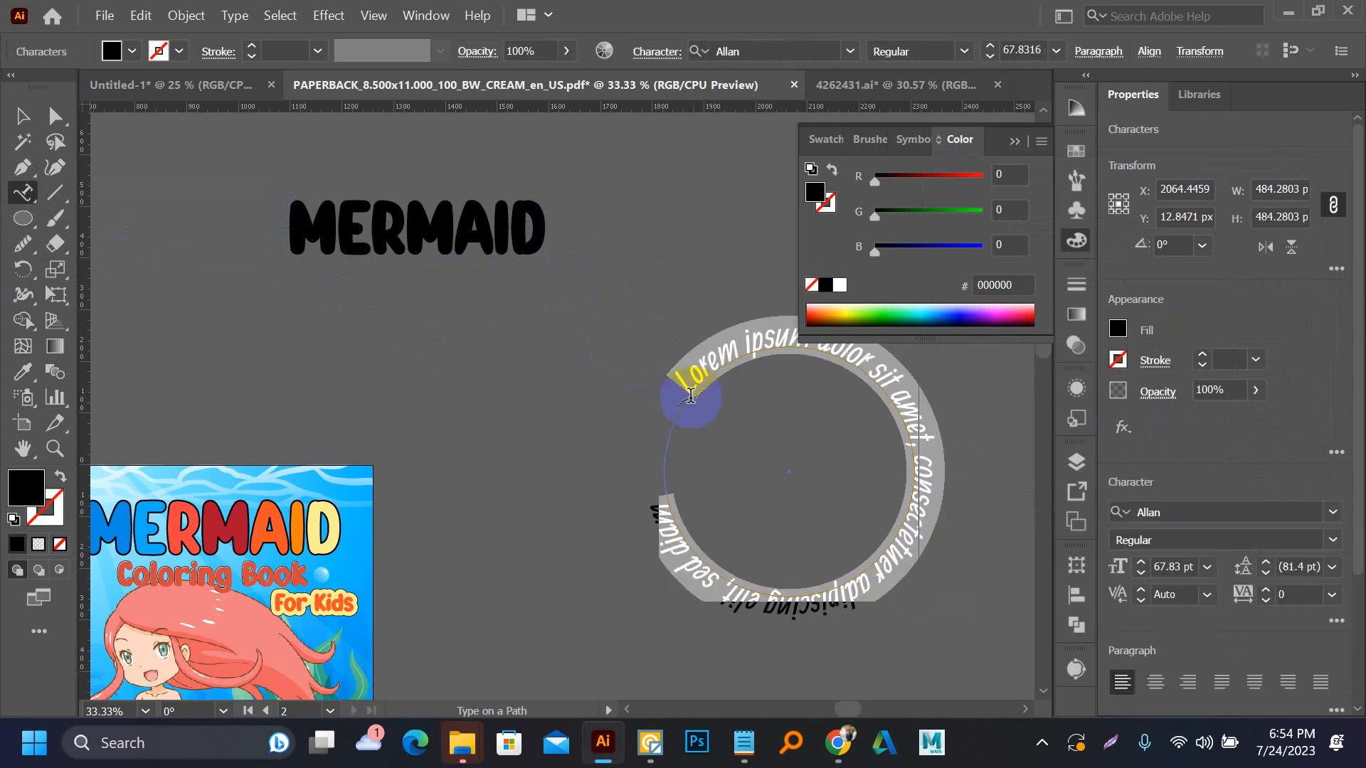
Match the circular placeholder text's formatting to the black MERMAID text by sampling it with the Eyedropper
click(26, 118)
key(i)
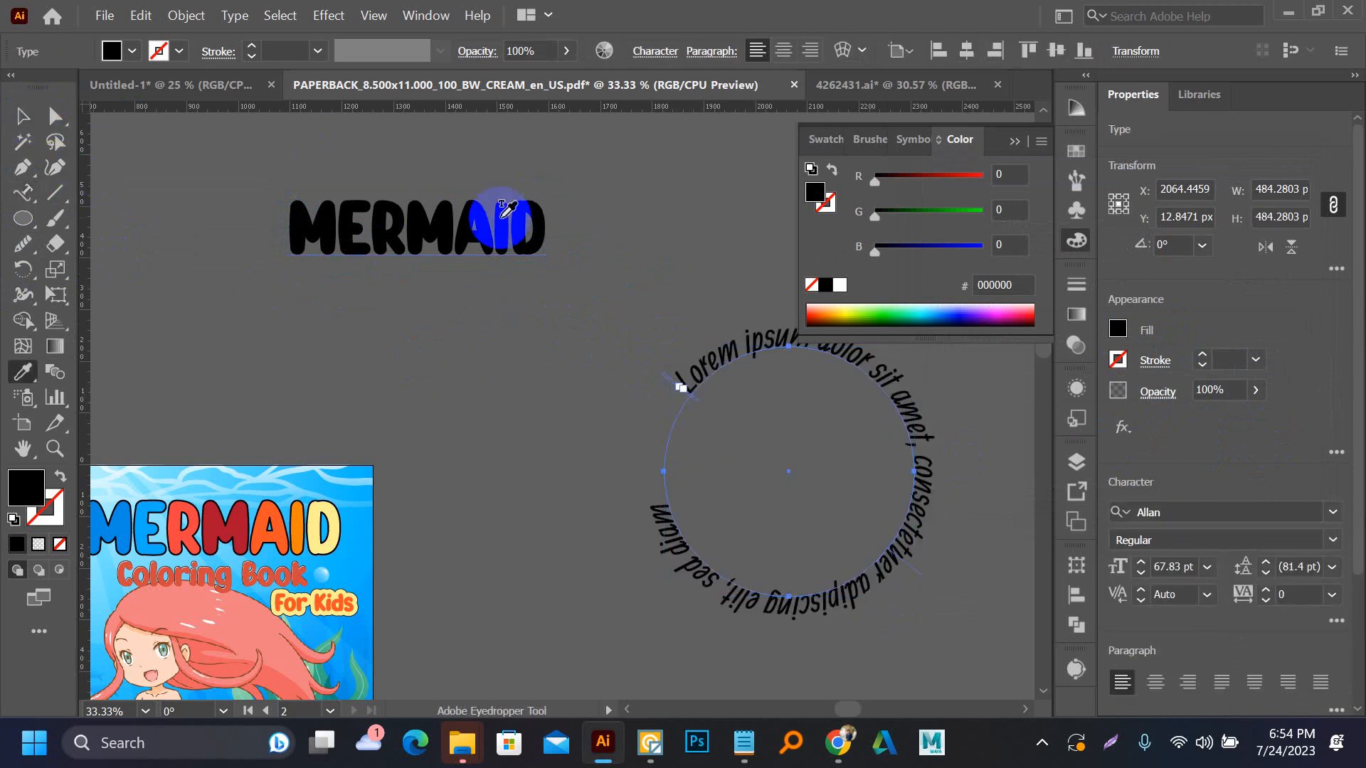
click(495, 215)
key(v)
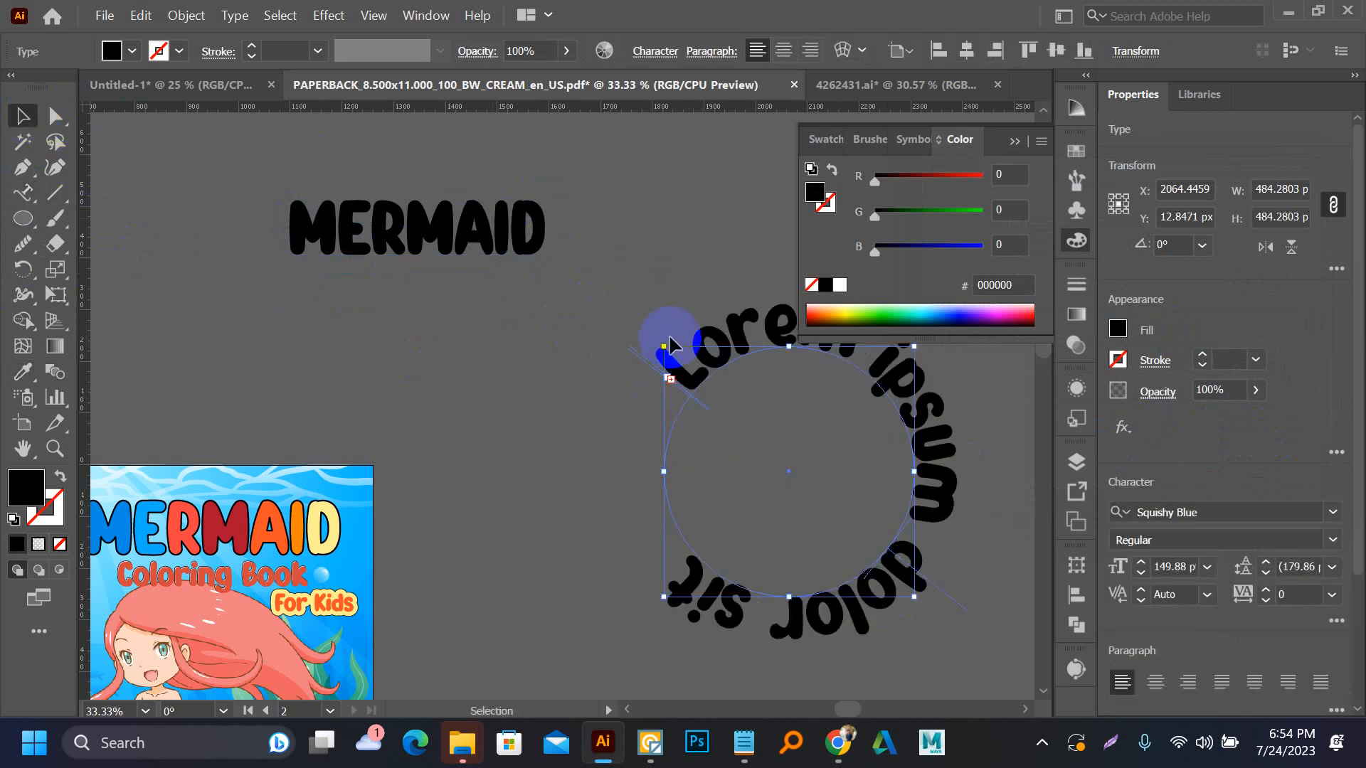
drag(672, 279, 488, 283)
click(486, 283)
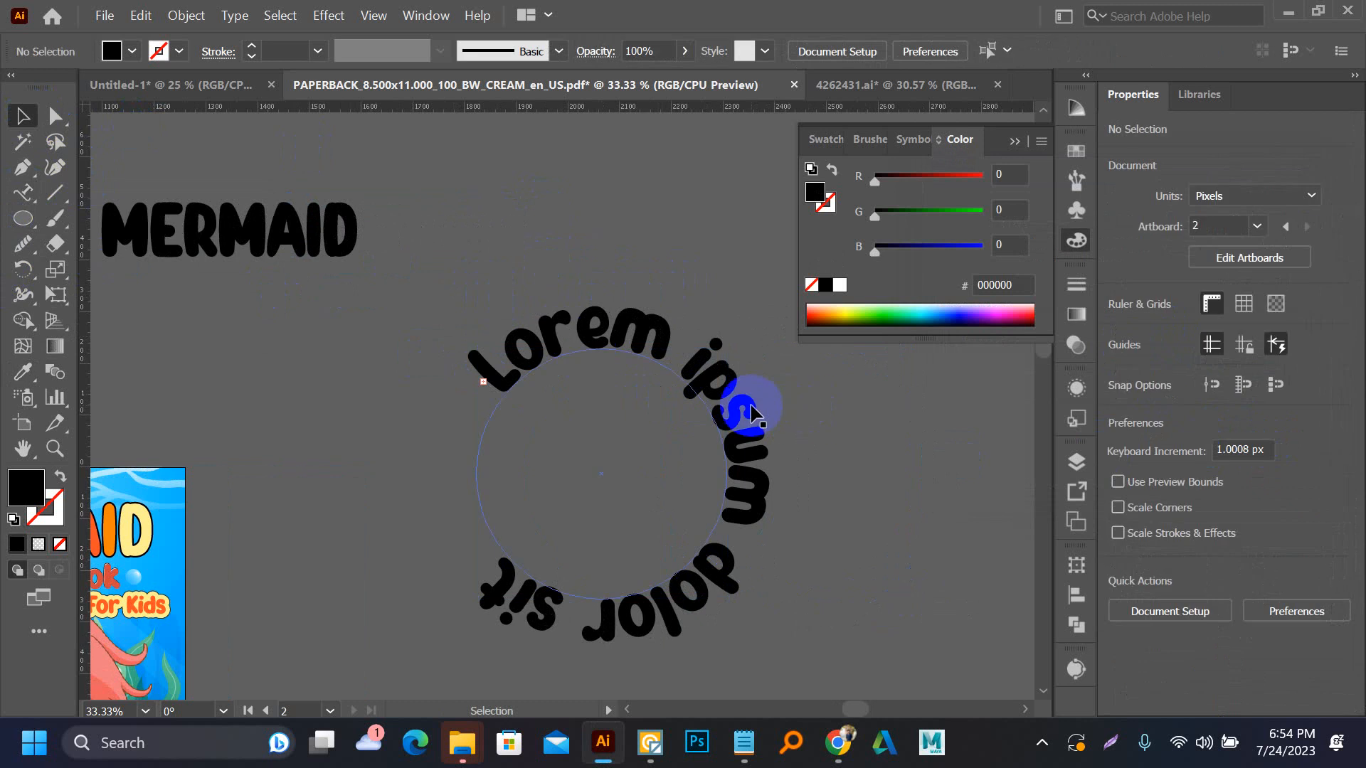
Shorten the circular text's range by moving its end bracket along the path to the circle's lower-left side
click(167, 265)
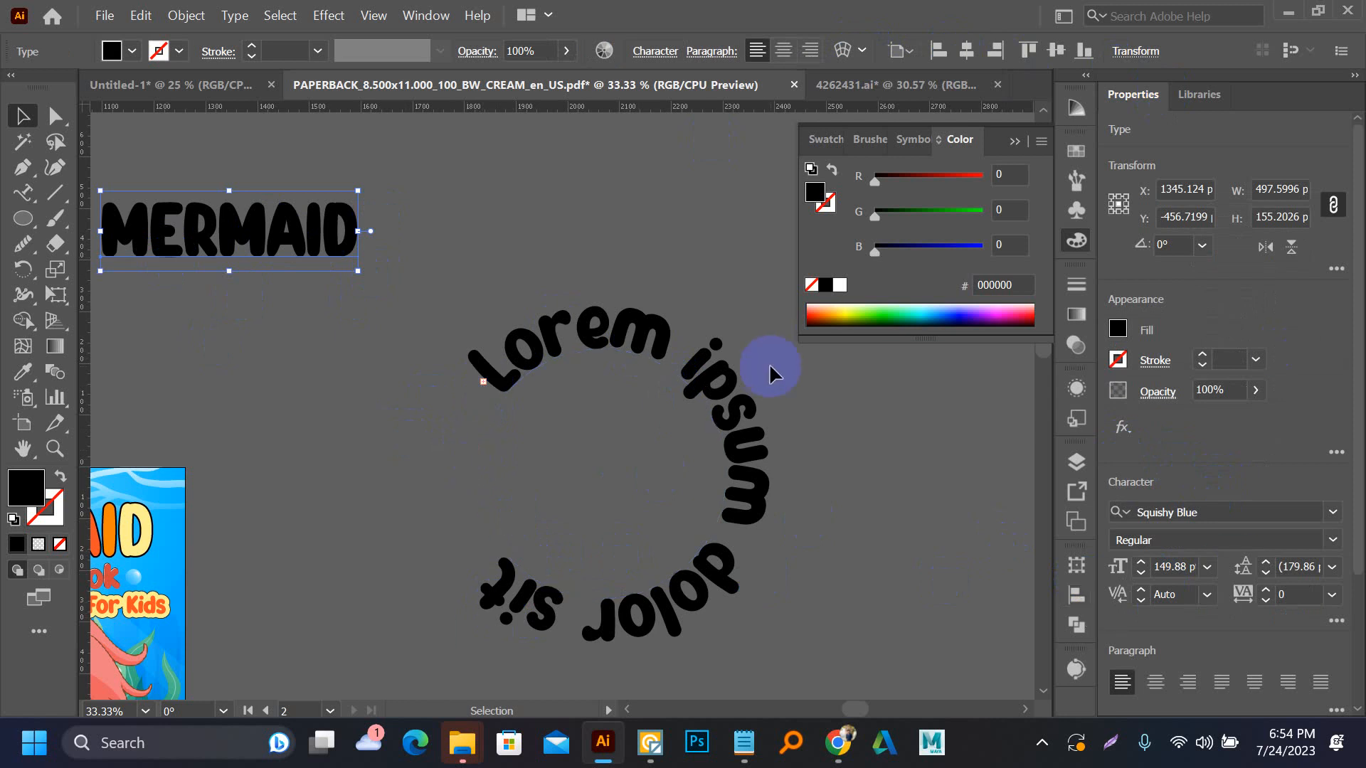
click(630, 340)
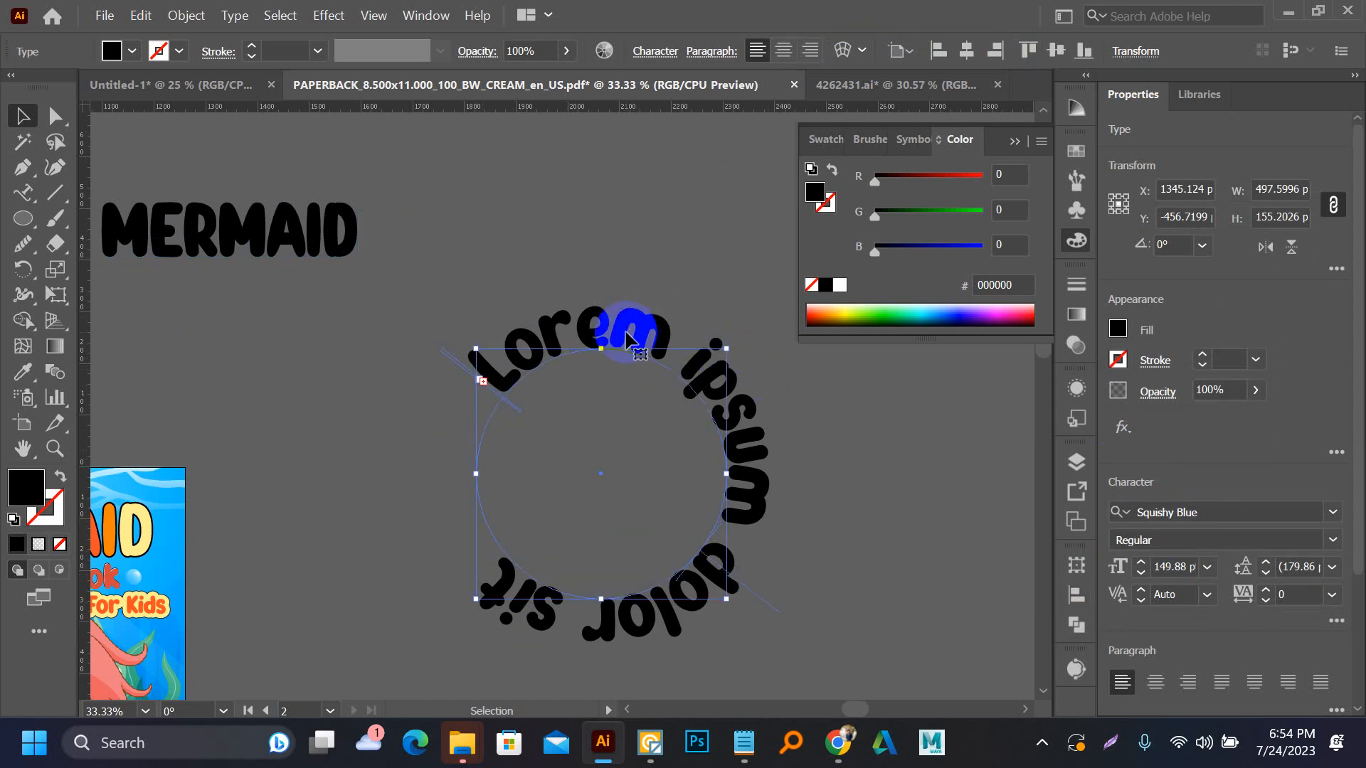
click(56, 116)
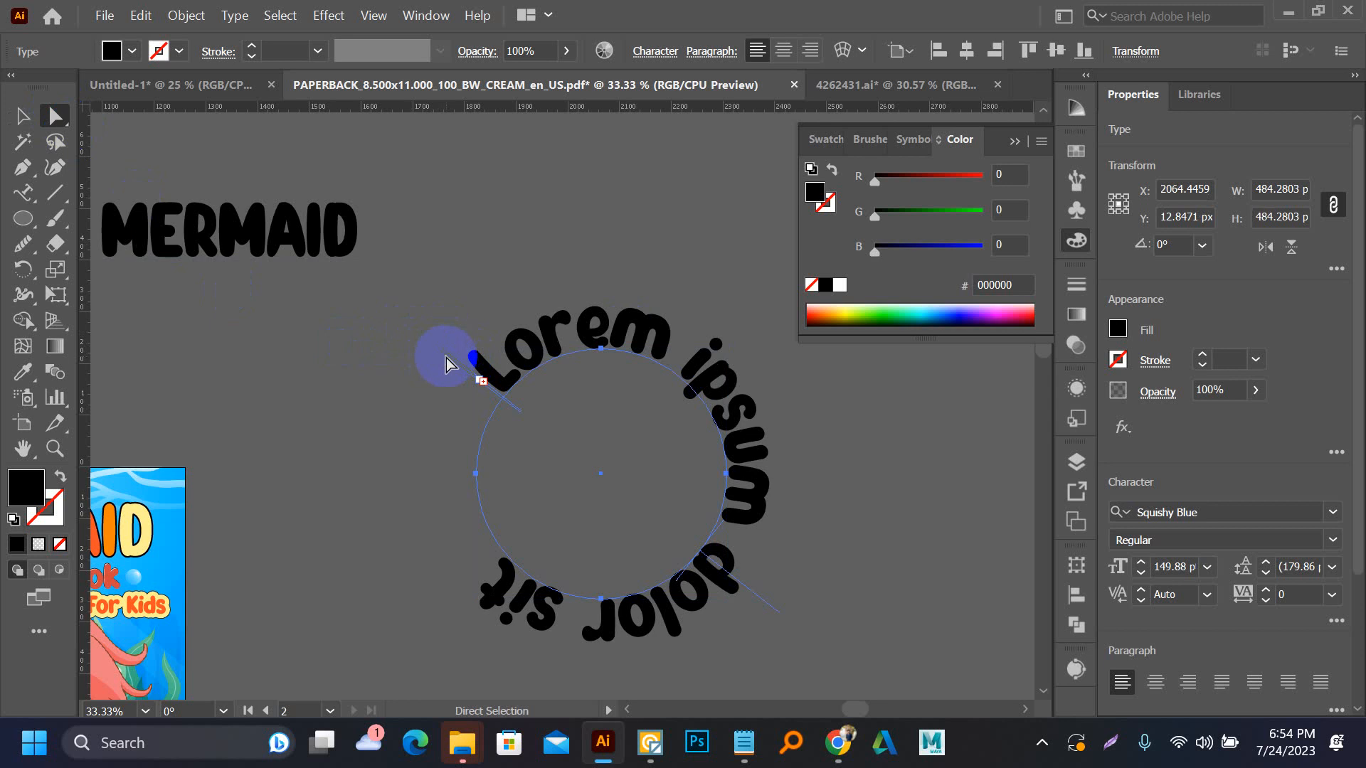
click(458, 454)
drag(458, 453, 491, 558)
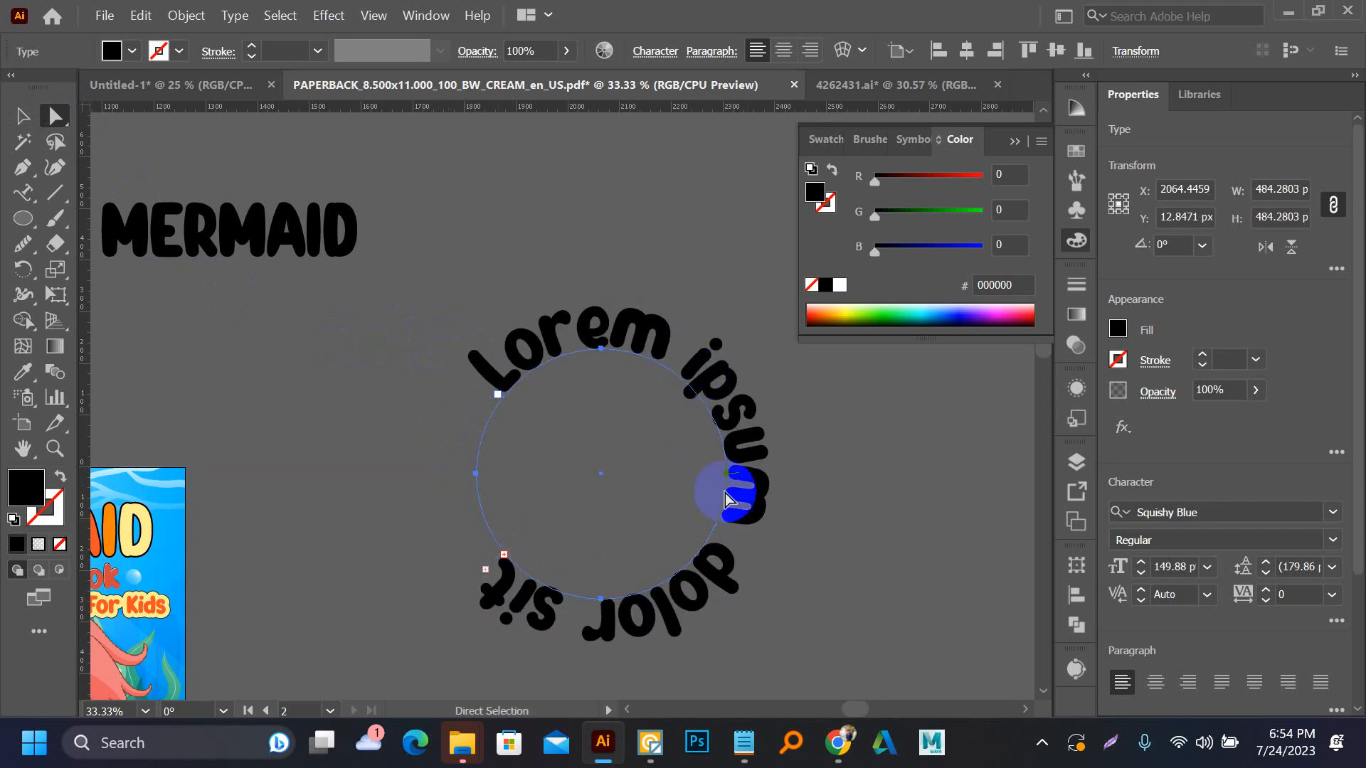
Enlarge the circular placeholder text to 189 pt, and delete it from the canvas
click(1141, 562)
click(1141, 562)
click(1140, 561)
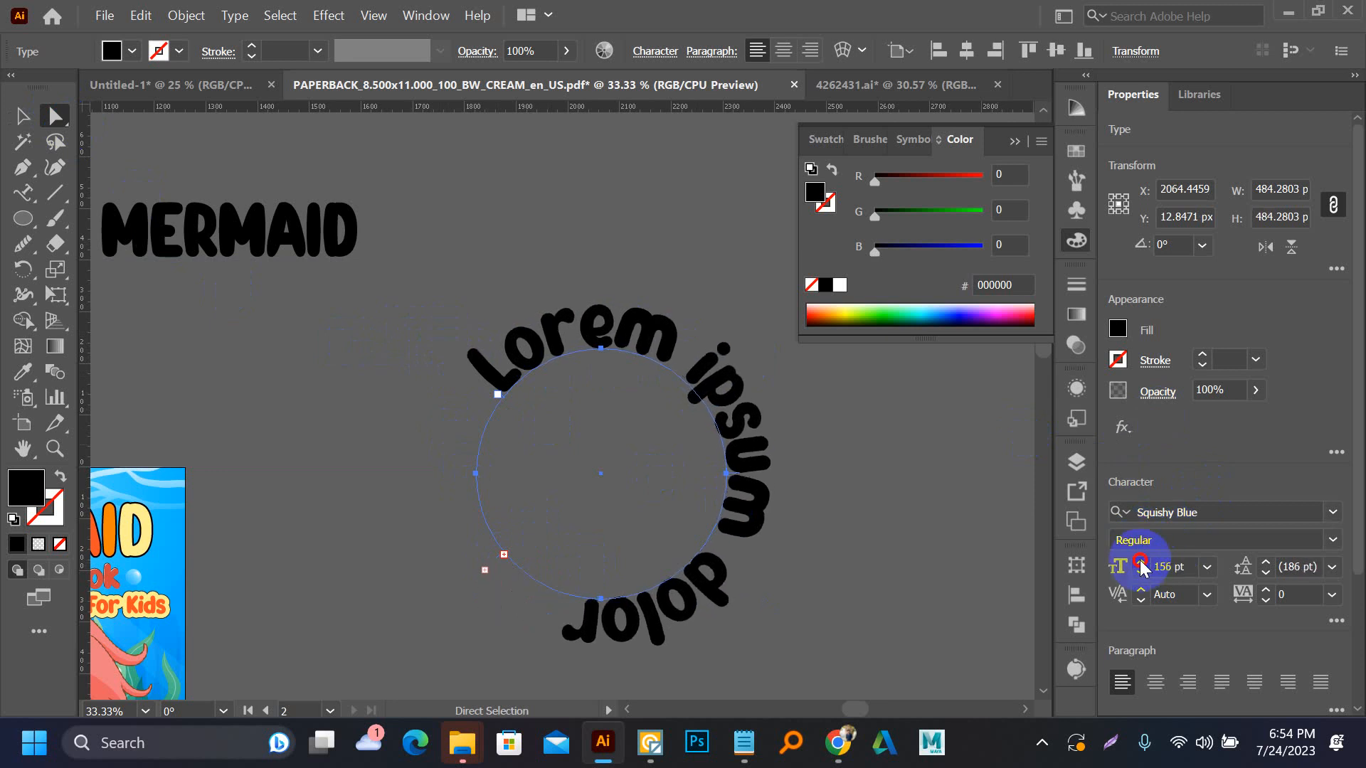
click(1140, 562)
click(1140, 562)
click(1140, 562)
click(1140, 562)
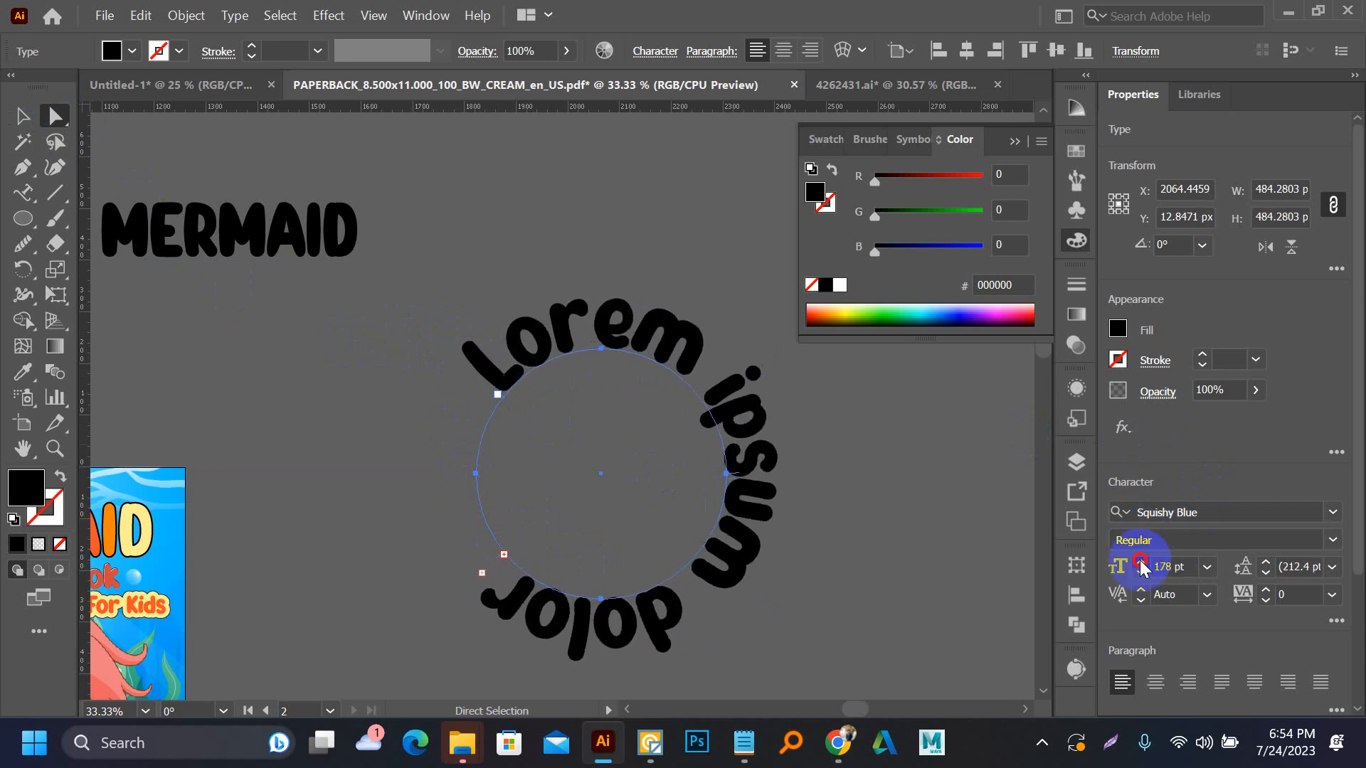
click(1141, 562)
click(1141, 562)
click(1140, 562)
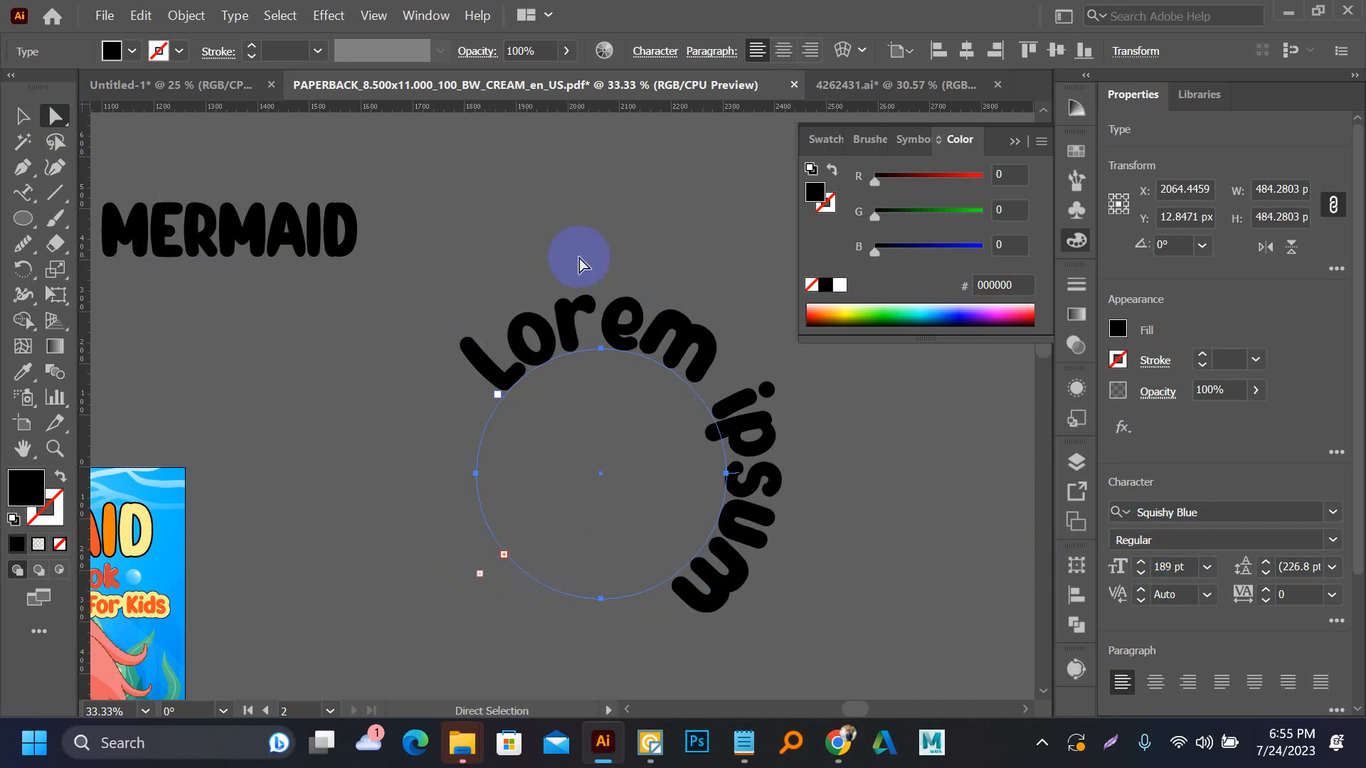
key(Delete)
Apply an envelope mesh with 2 rows and 4 columns to the black MERMAID text
key(v)
click(238, 234)
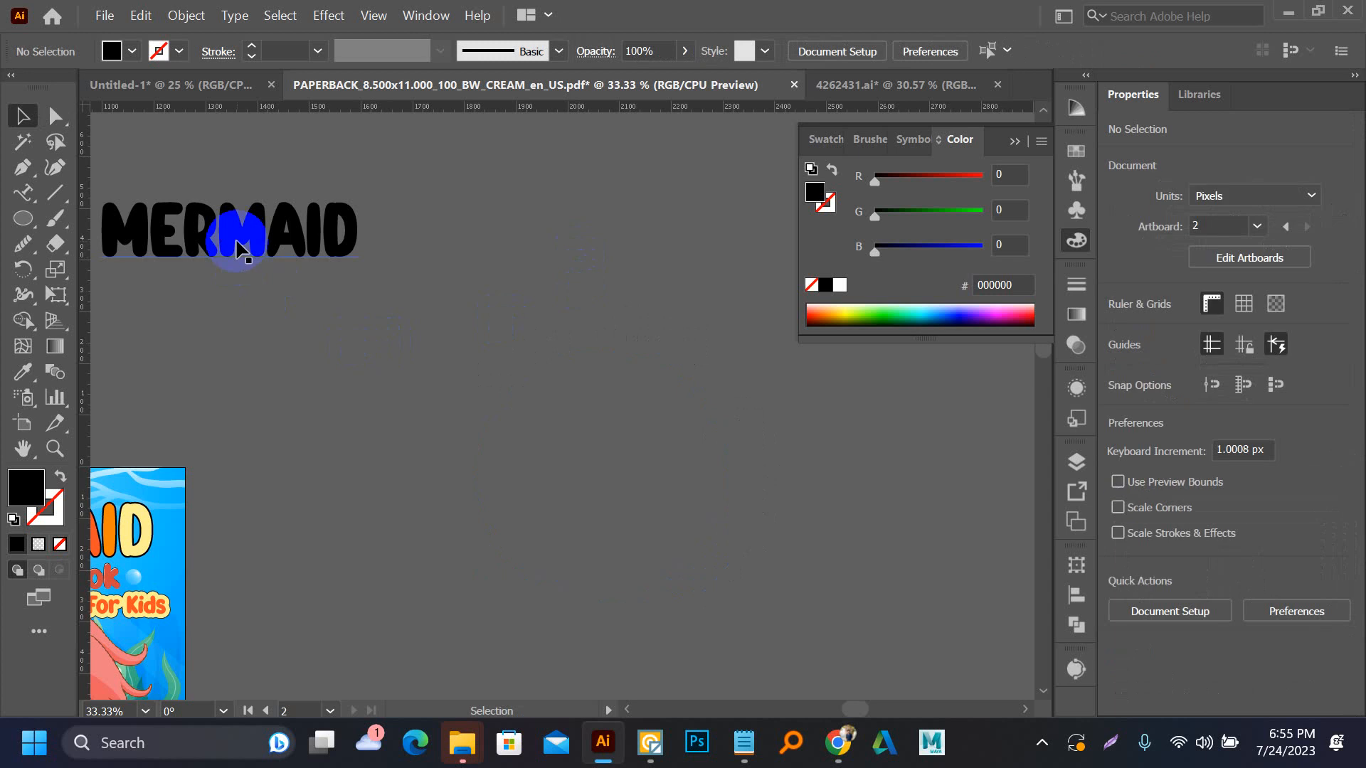
click(864, 51)
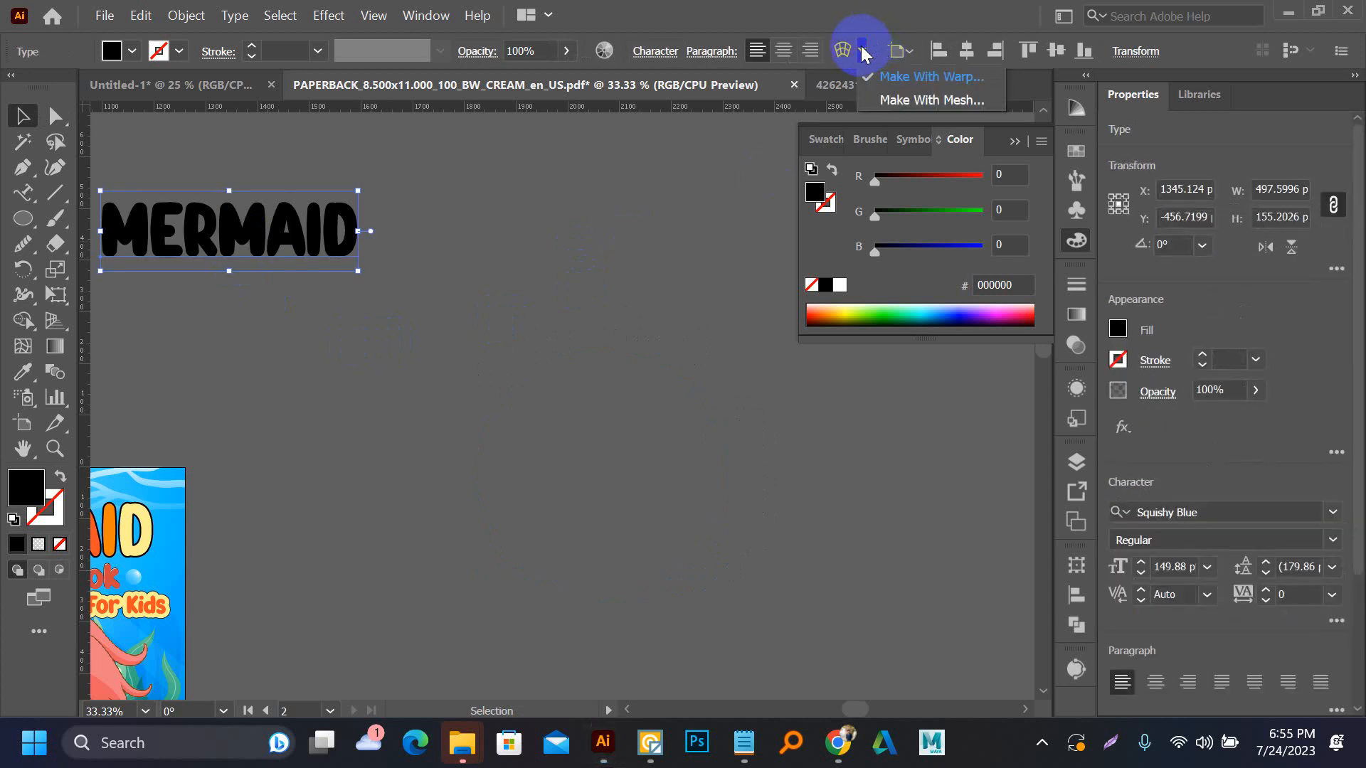
click(927, 99)
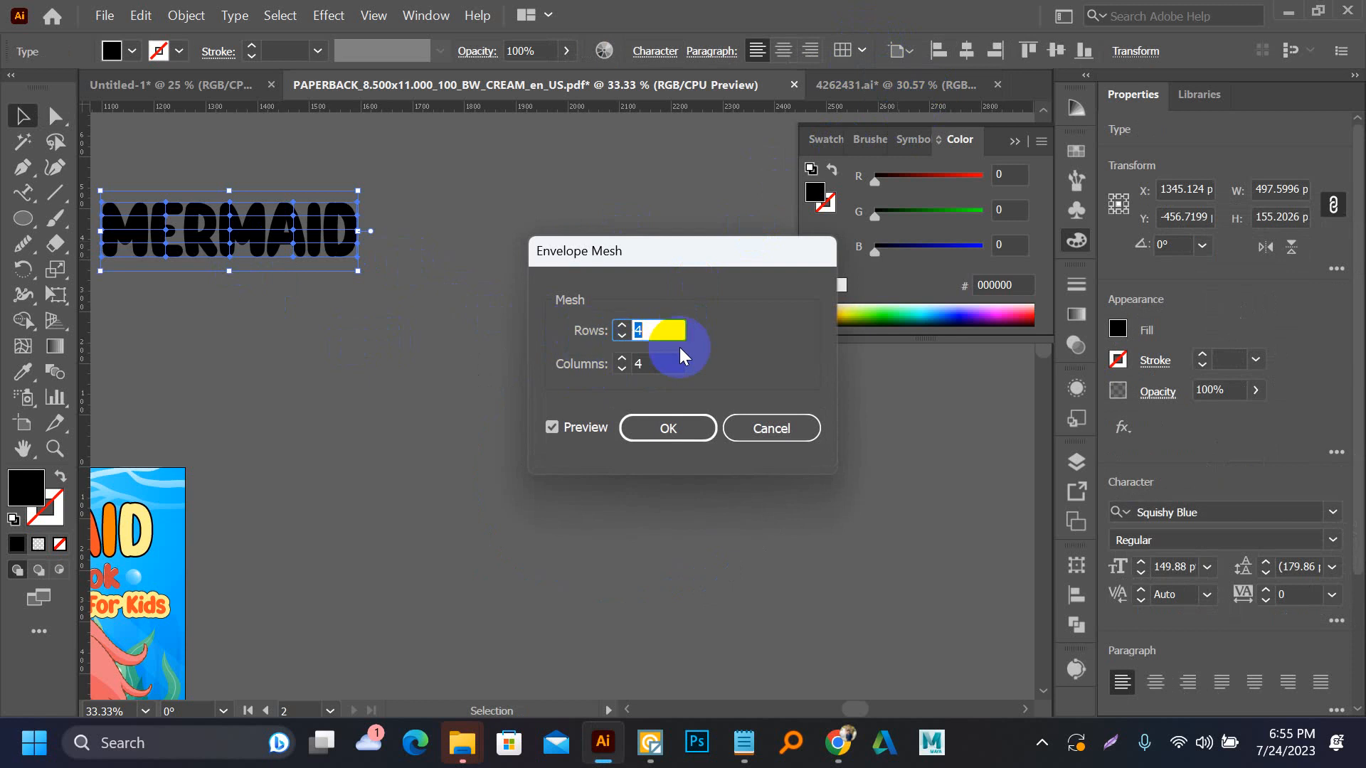
click(620, 335)
click(620, 335)
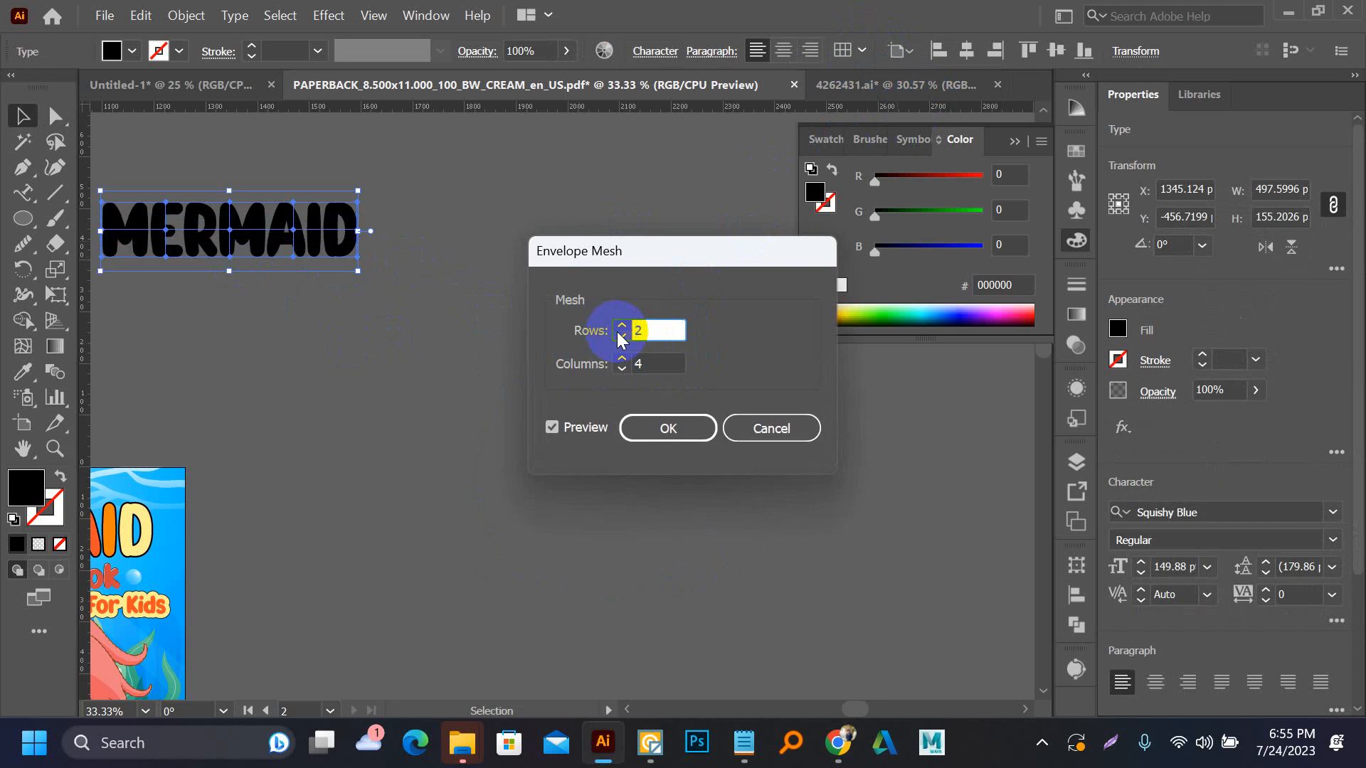
click(669, 426)
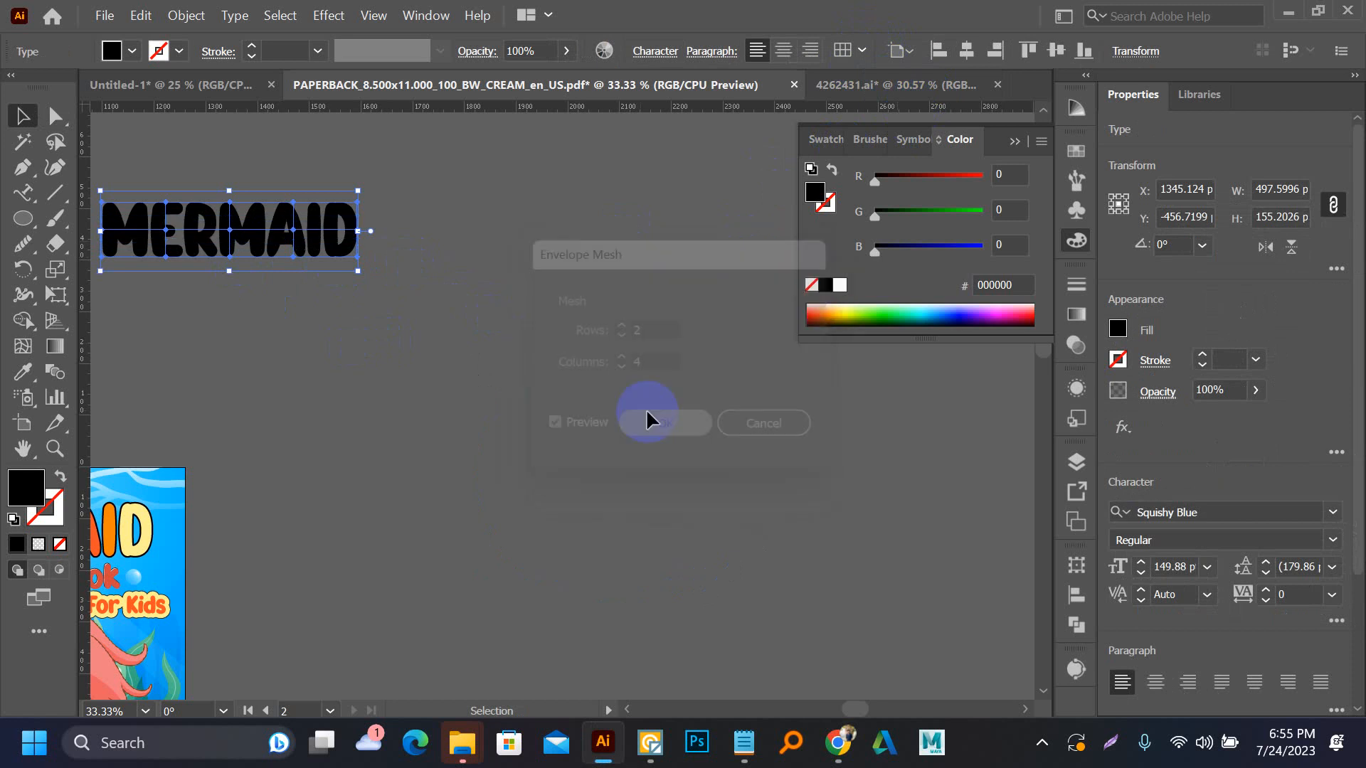
click(453, 350)
Flare the first letter of the meshed MERMAID text by pulling its left corner mesh points outward, one up and one down
scroll(513, 391, up, 2)
scroll(512, 391, left, 3)
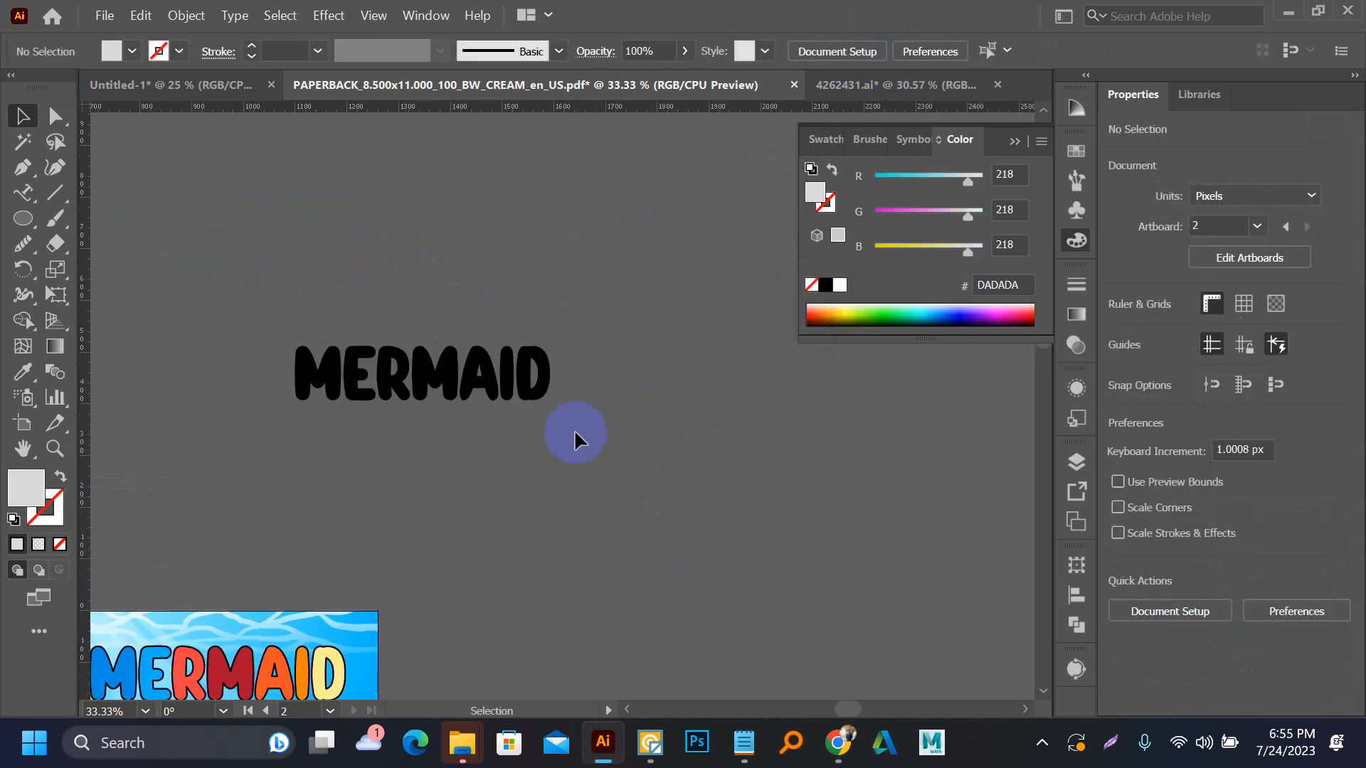
click(455, 372)
key(a)
scroll(318, 350, up, 2)
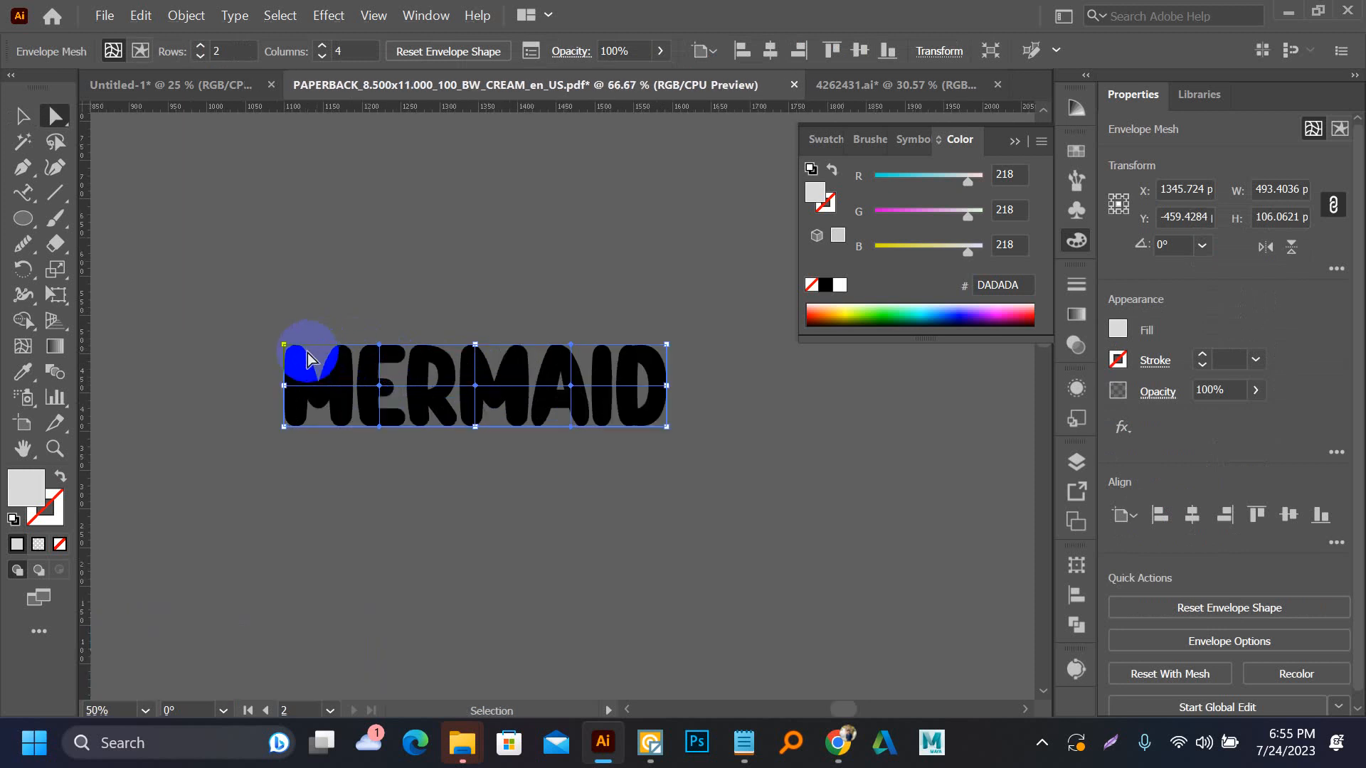
click(275, 347)
drag(276, 347, 262, 273)
drag(273, 454, 259, 505)
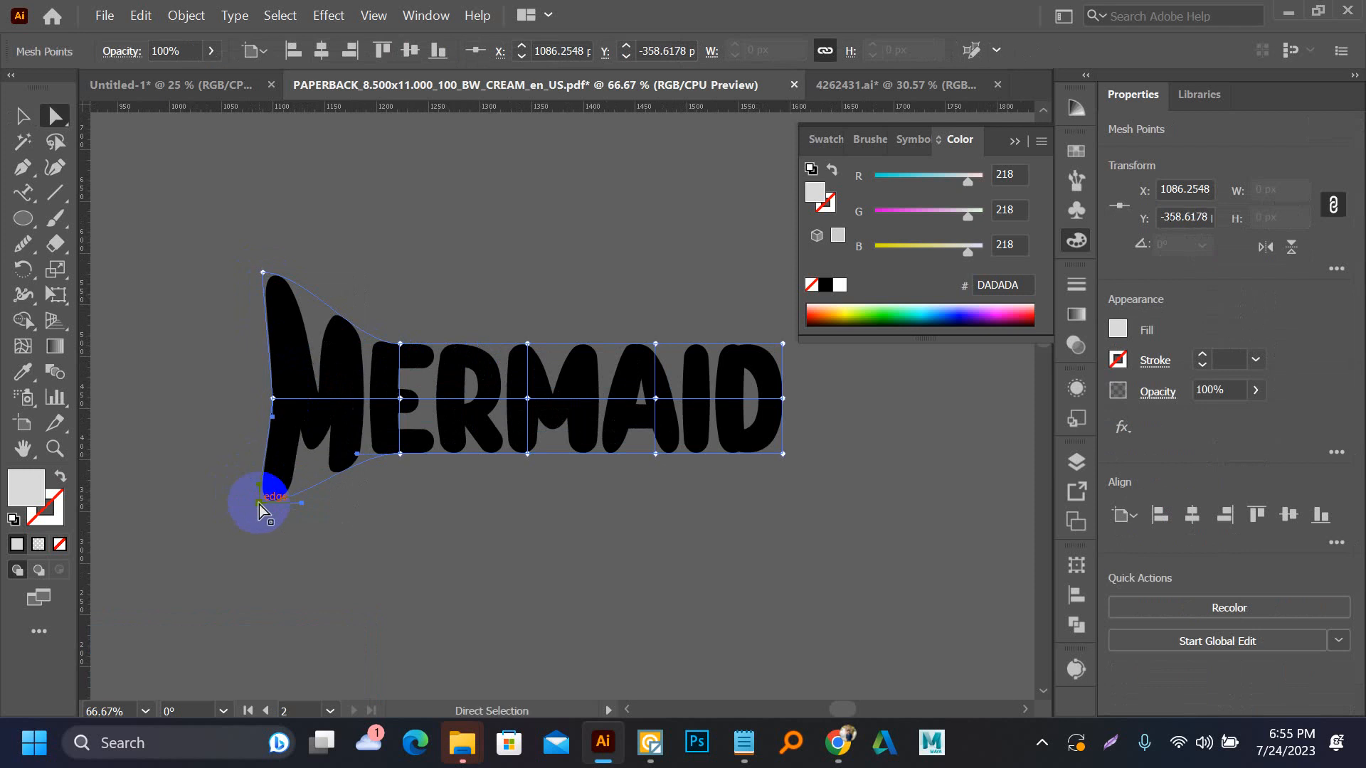
Bulge the middle of the MERMAID mesh by moving its centre column's outer points up and down, lowering the bottom point near the E slightly
drag(401, 454, 407, 464)
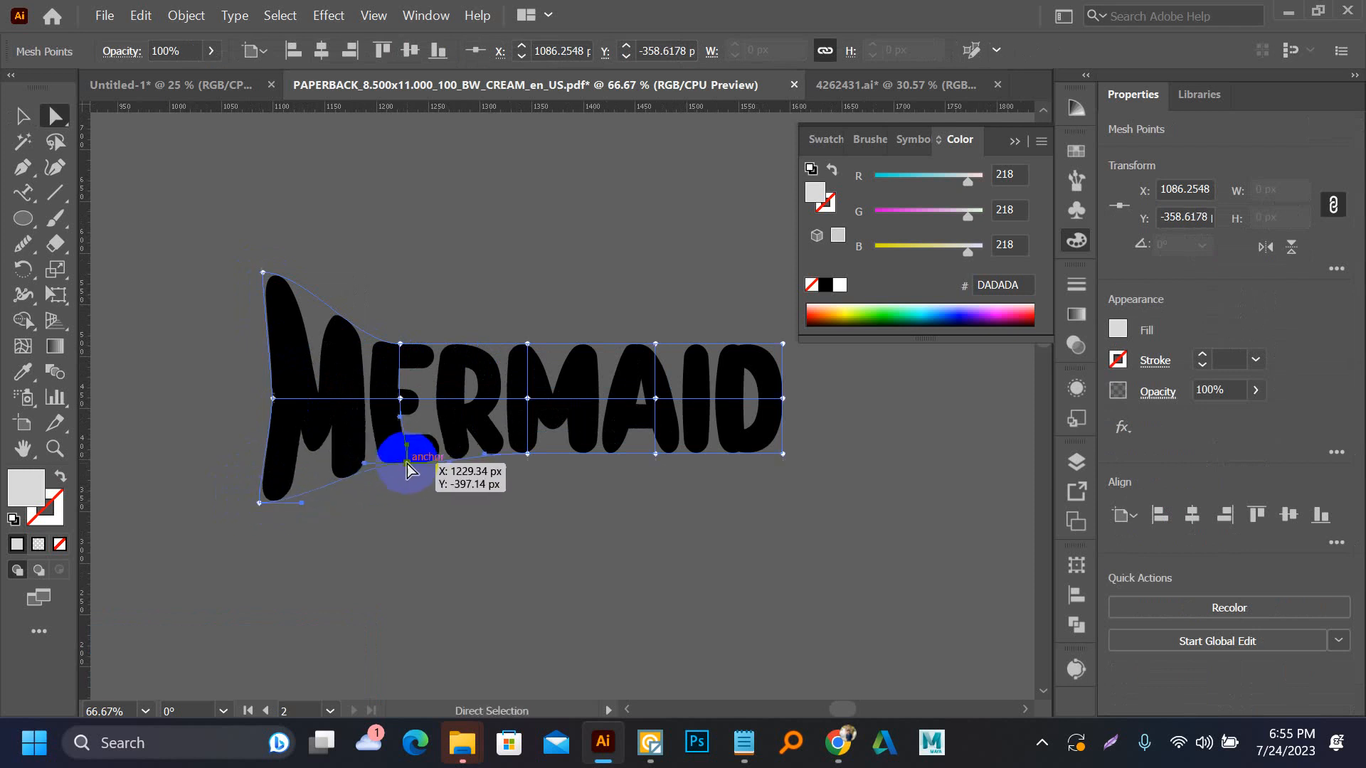
drag(528, 346, 529, 288)
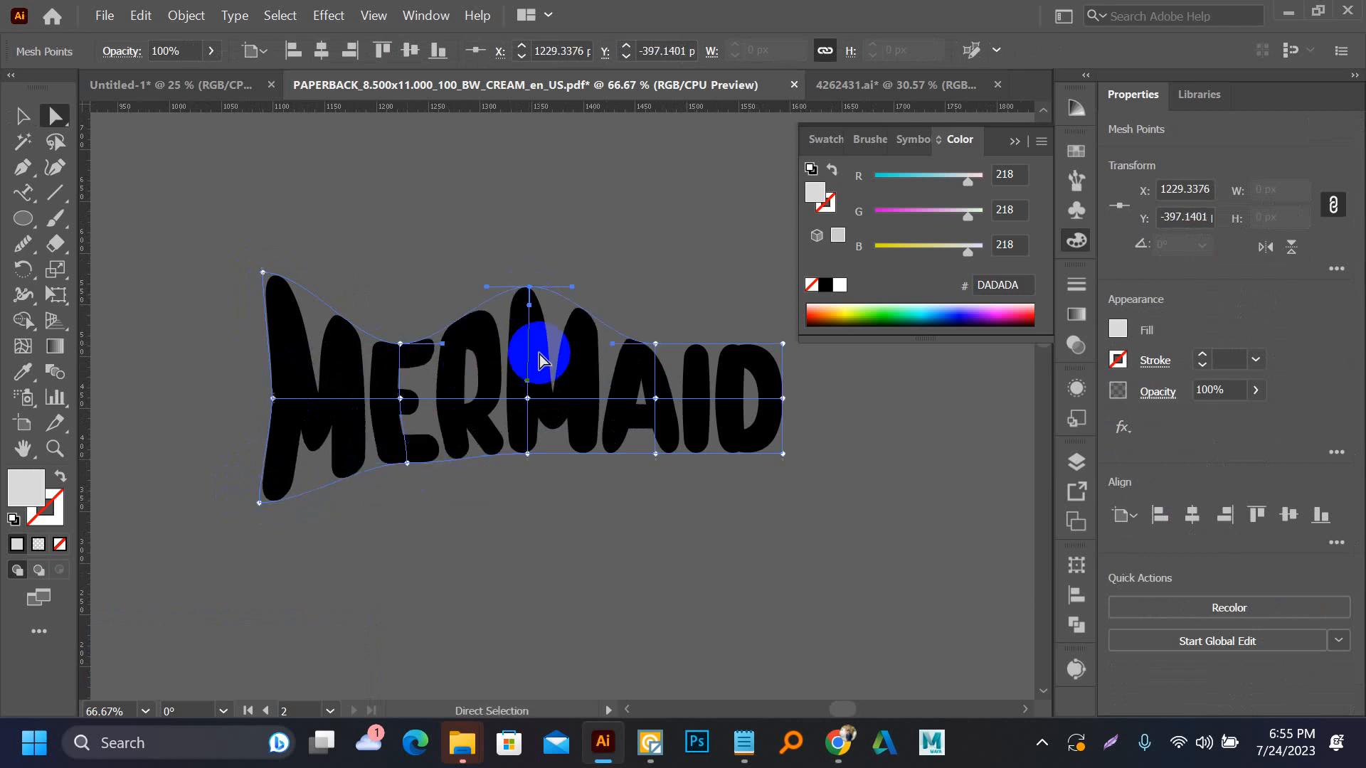
drag(527, 456, 543, 506)
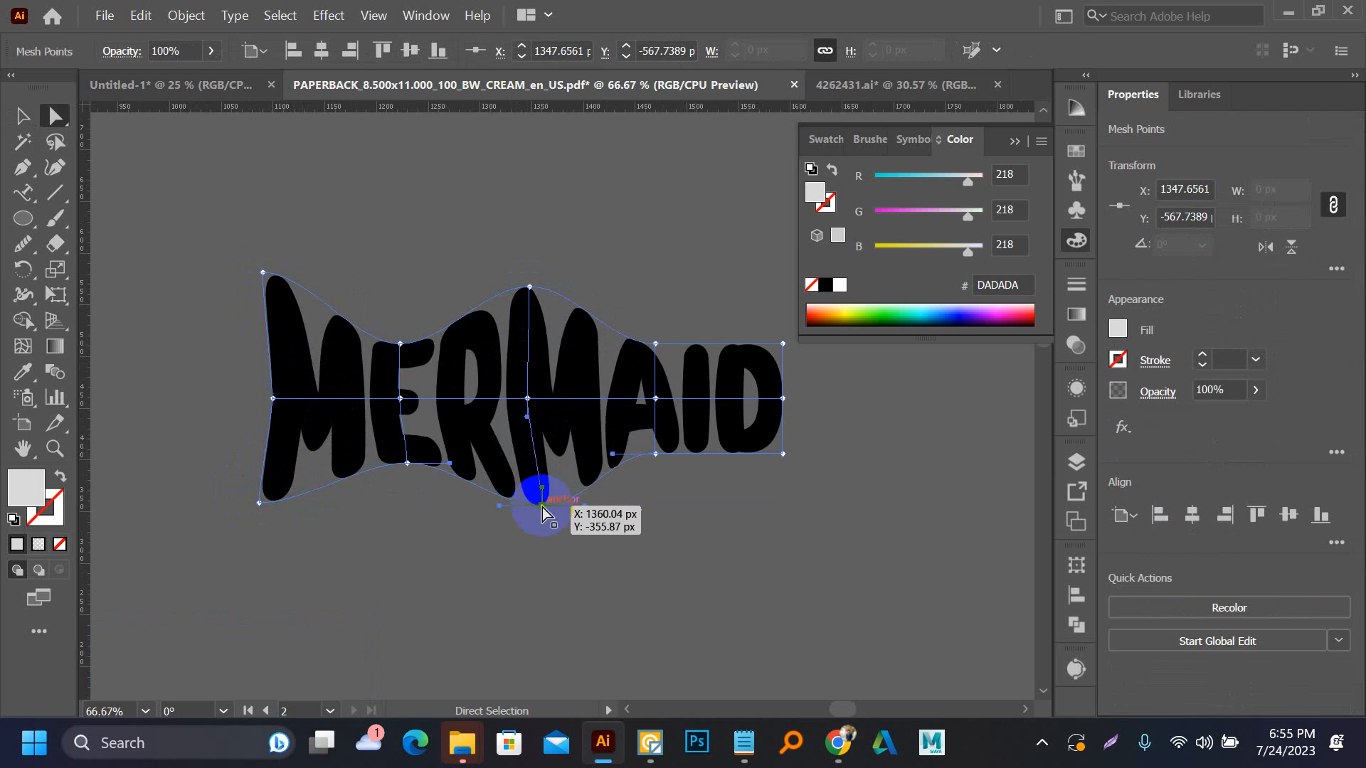
Taper the end of the MERMAID text by moving the right corner mesh points inward, and deselect it
mouse_move(782, 345)
mouse_down()
mouse_move(783, 405)
mouse_move(782, 369)
mouse_up()
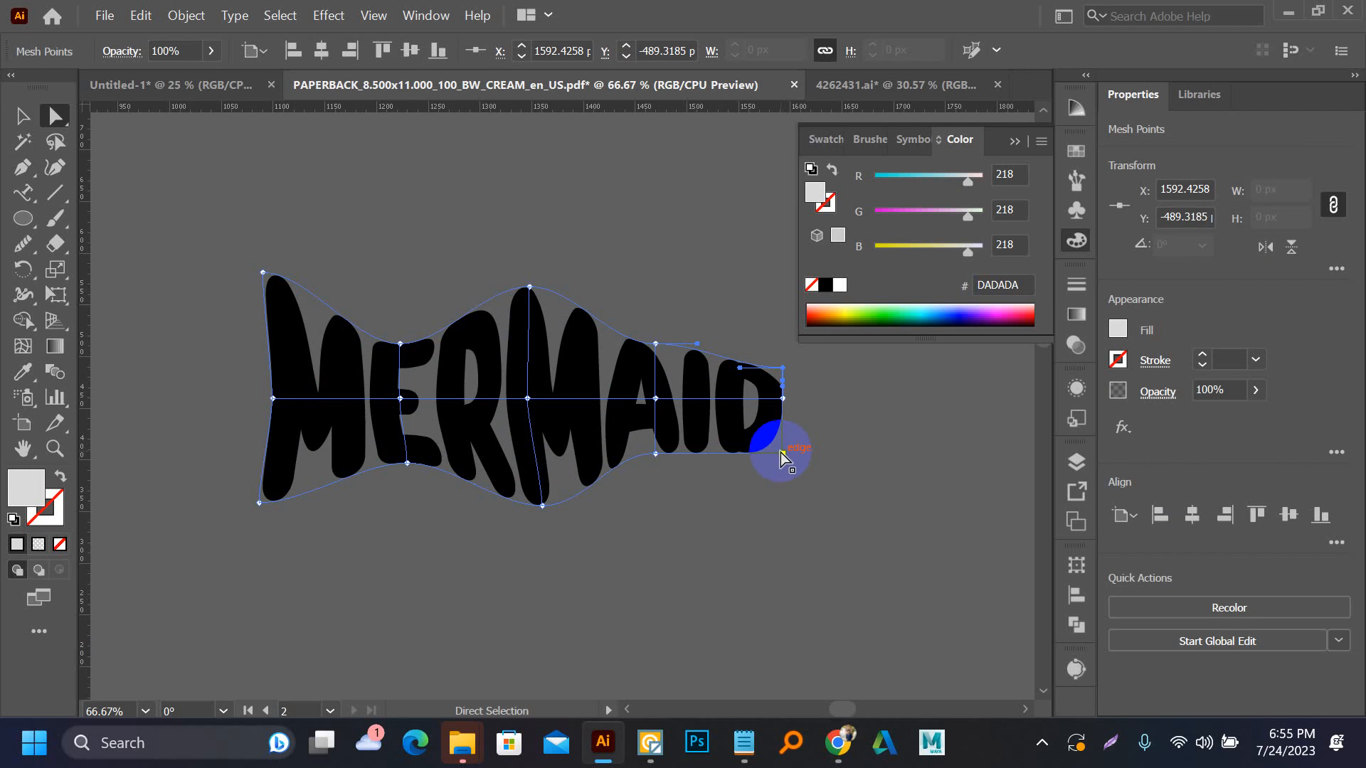
drag(784, 454, 787, 435)
click(668, 279)
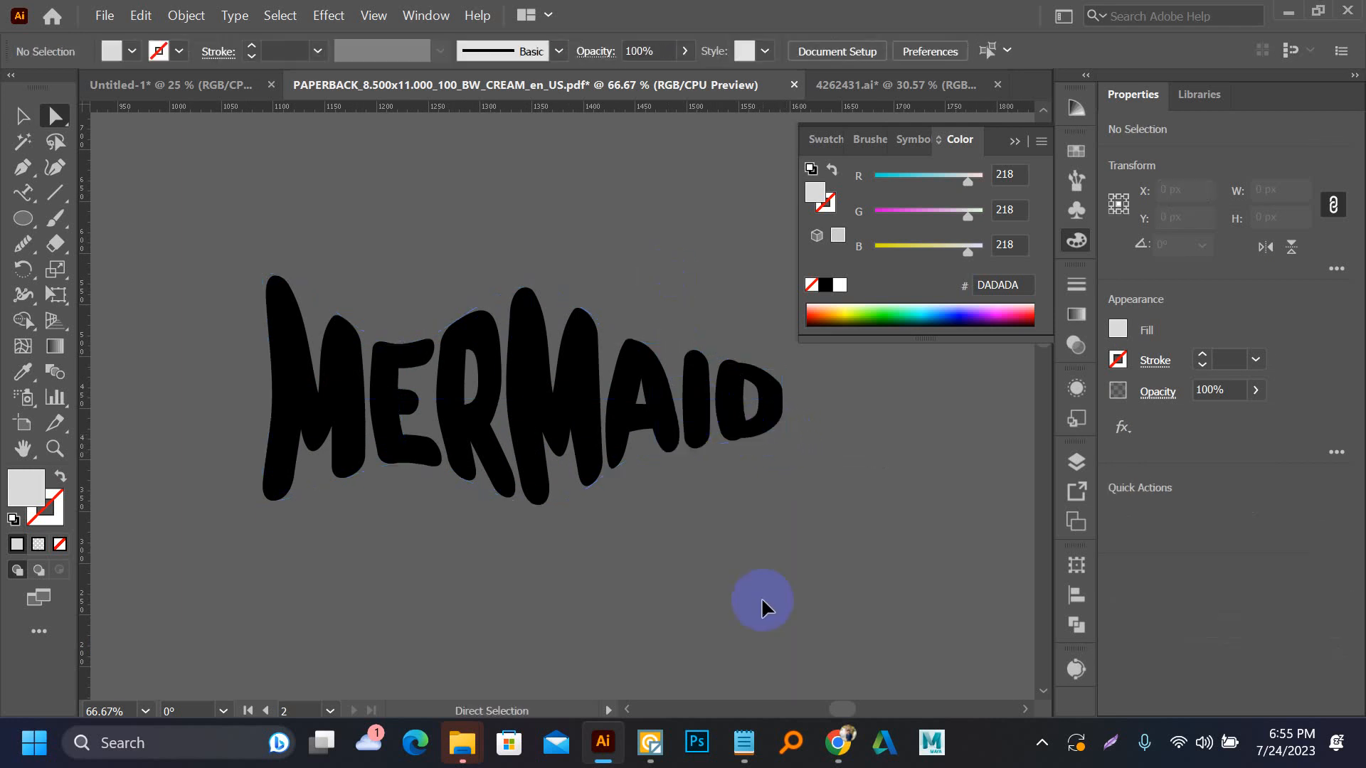
alt+scroll(761, 603, down, 2)
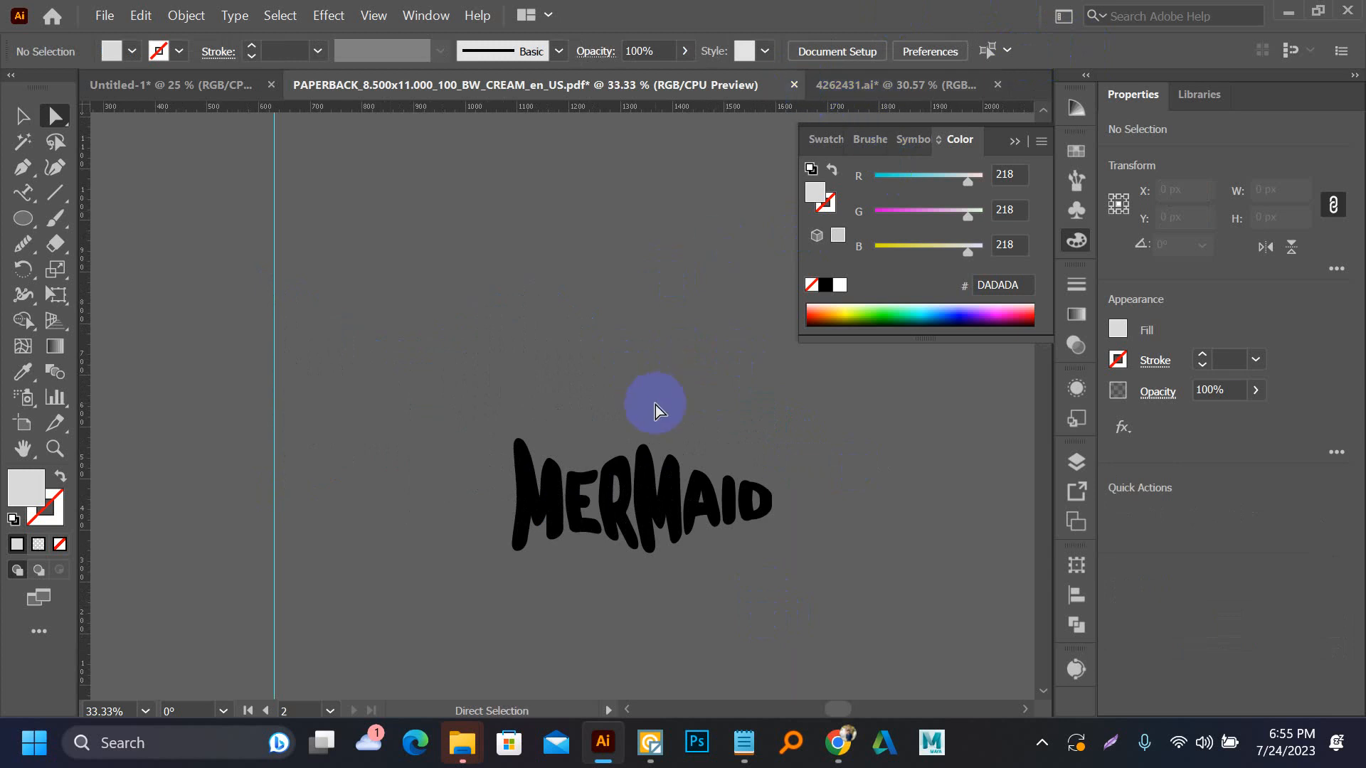
scroll(572, 424, down, 1)
drag(762, 451, 592, 522)
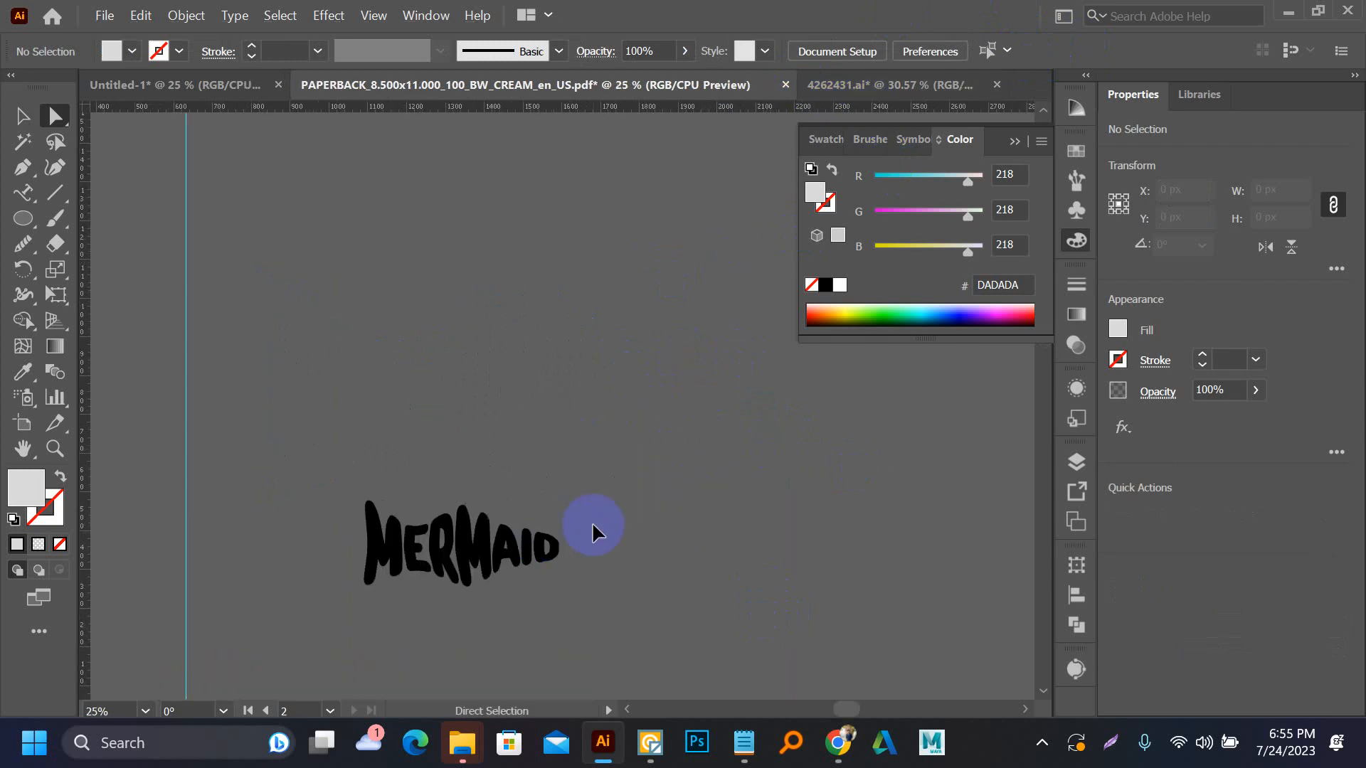
key(v)
scroll(707, 501, down, 1)
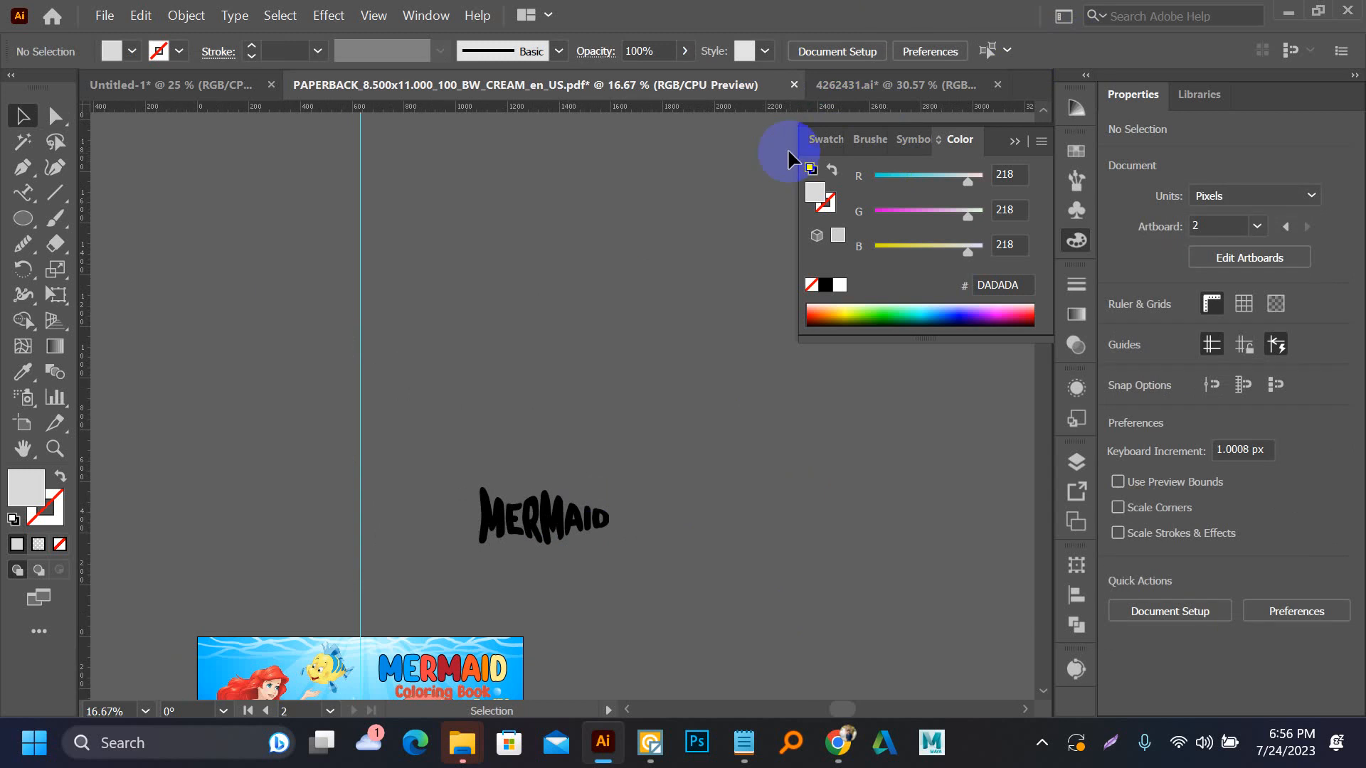
Place the black Coloring Book text on the empty canvas to the right of the two cover layouts, and deselect it
scroll(586, 336, down, 2)
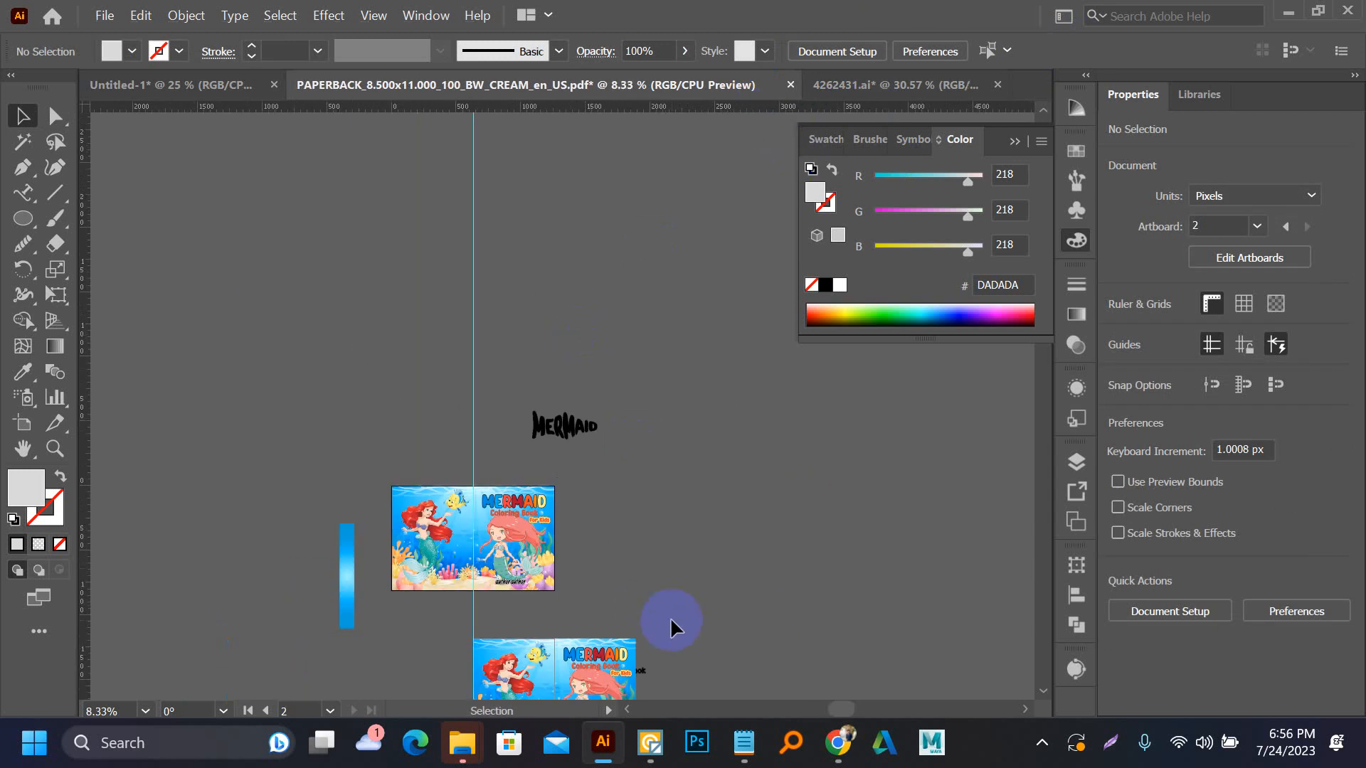
drag(670, 616, 567, 550)
drag(548, 630, 608, 473)
drag(537, 654, 606, 541)
click(605, 559)
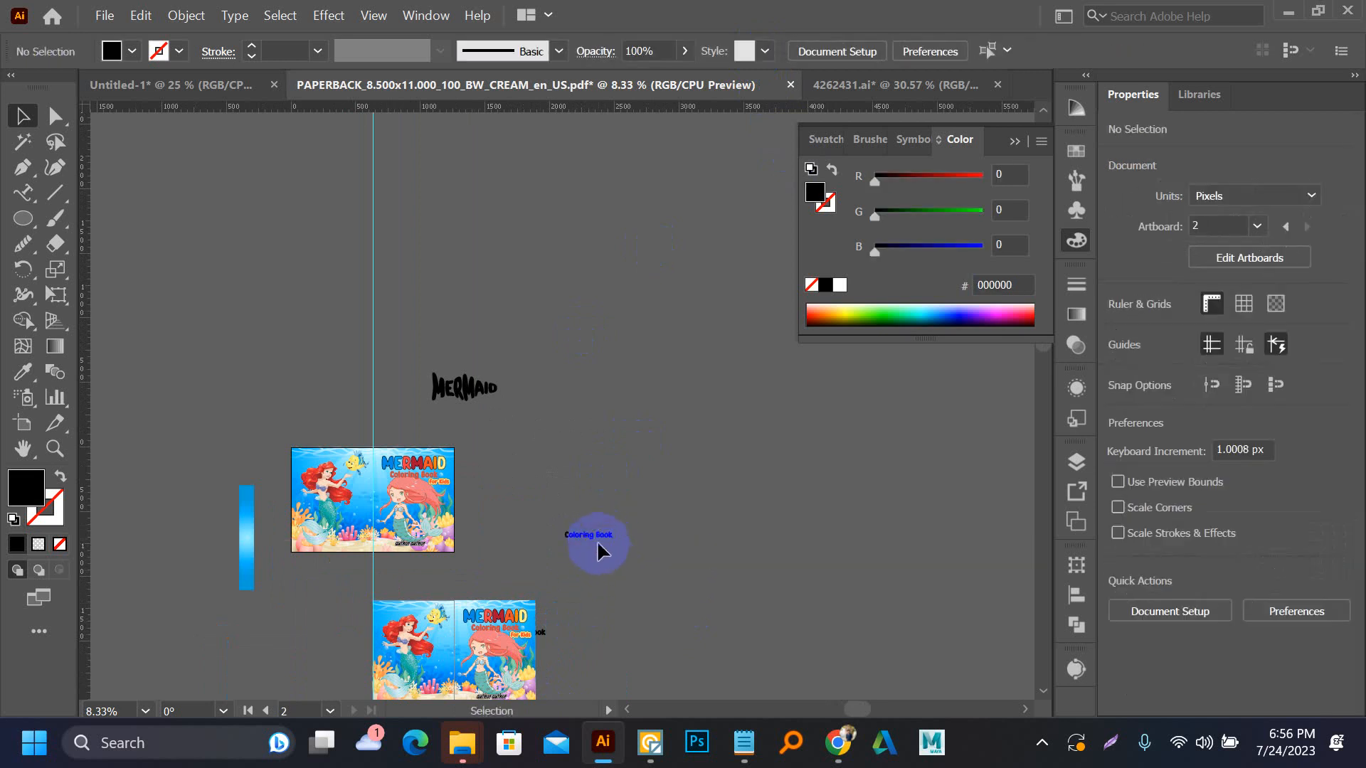
click(598, 539)
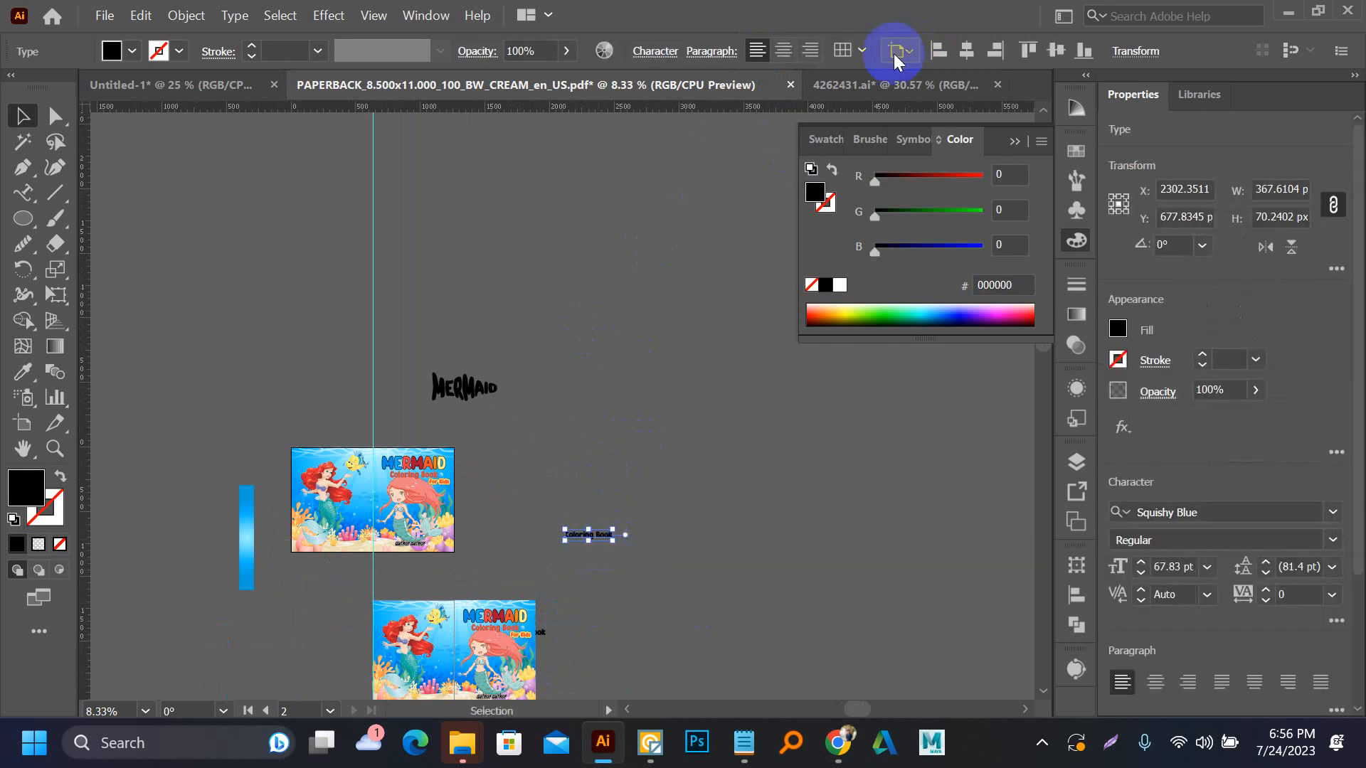
click(505, 274)
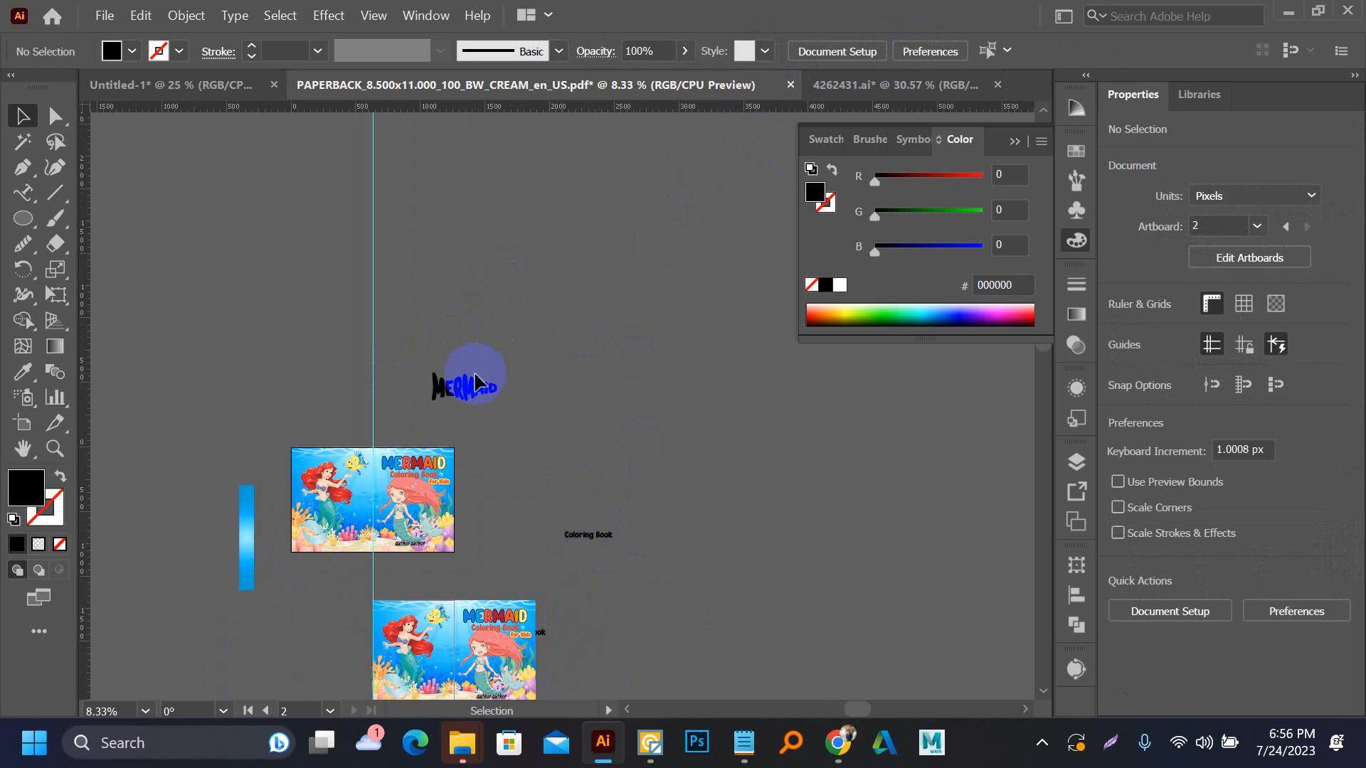
Move the black Coloring Book text up to the empty area above and right of the warped MERMAID text, and save the document
click(471, 396)
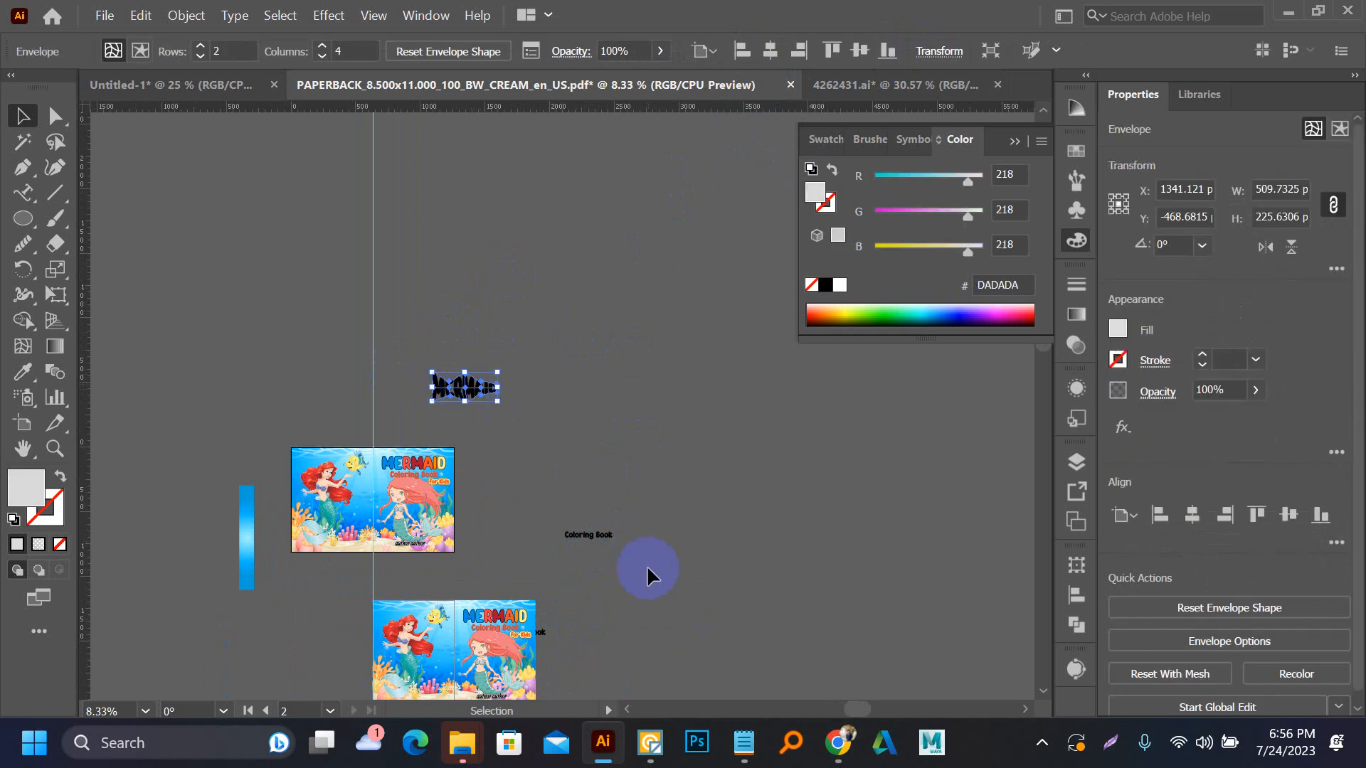
drag(589, 536, 572, 308)
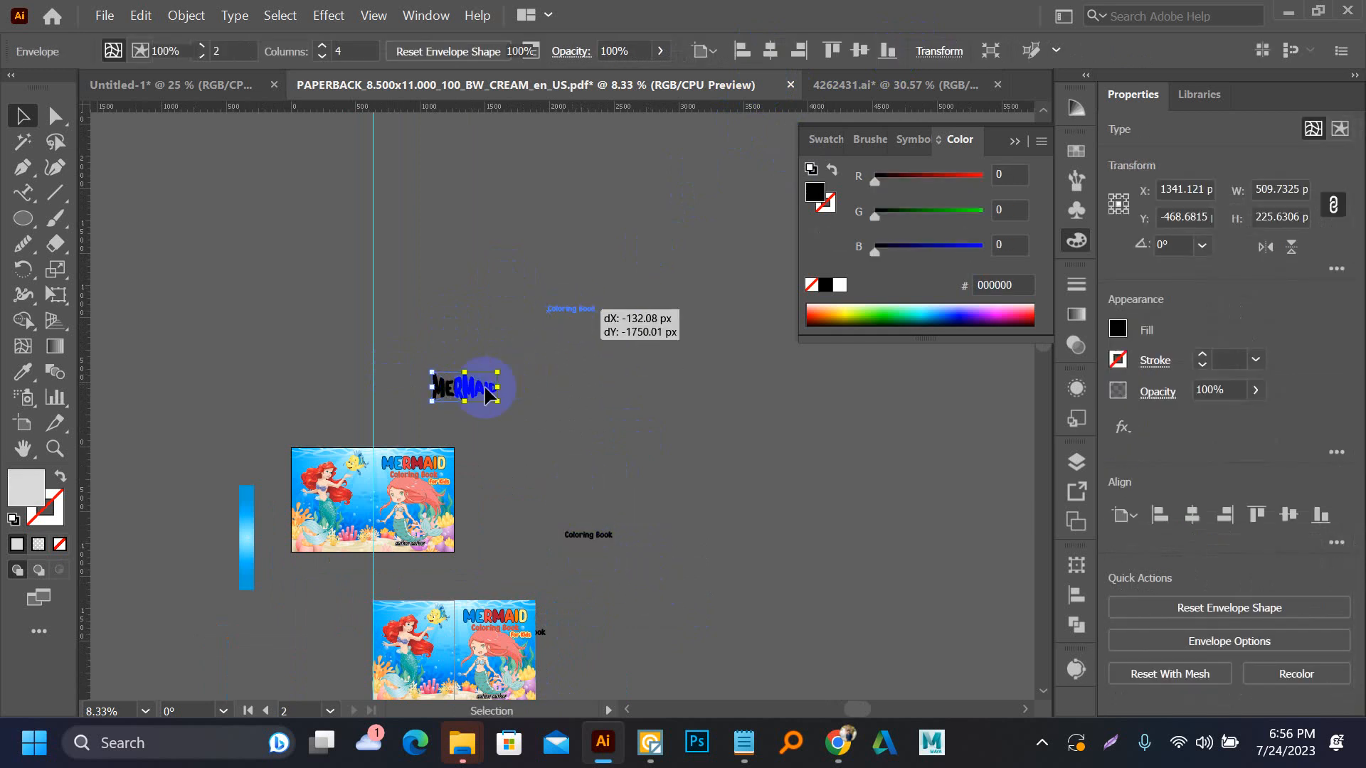
scroll(479, 388, up, 4)
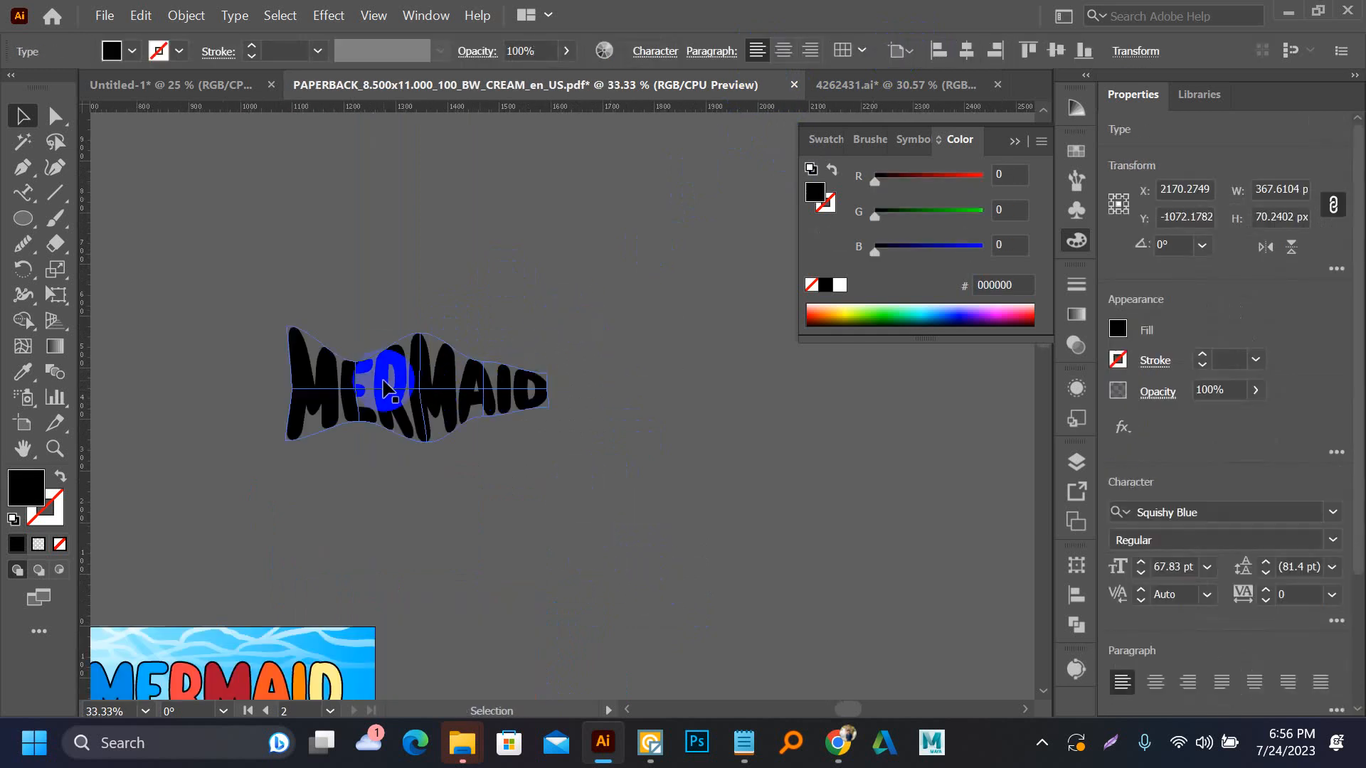
scroll(535, 360, down, 2)
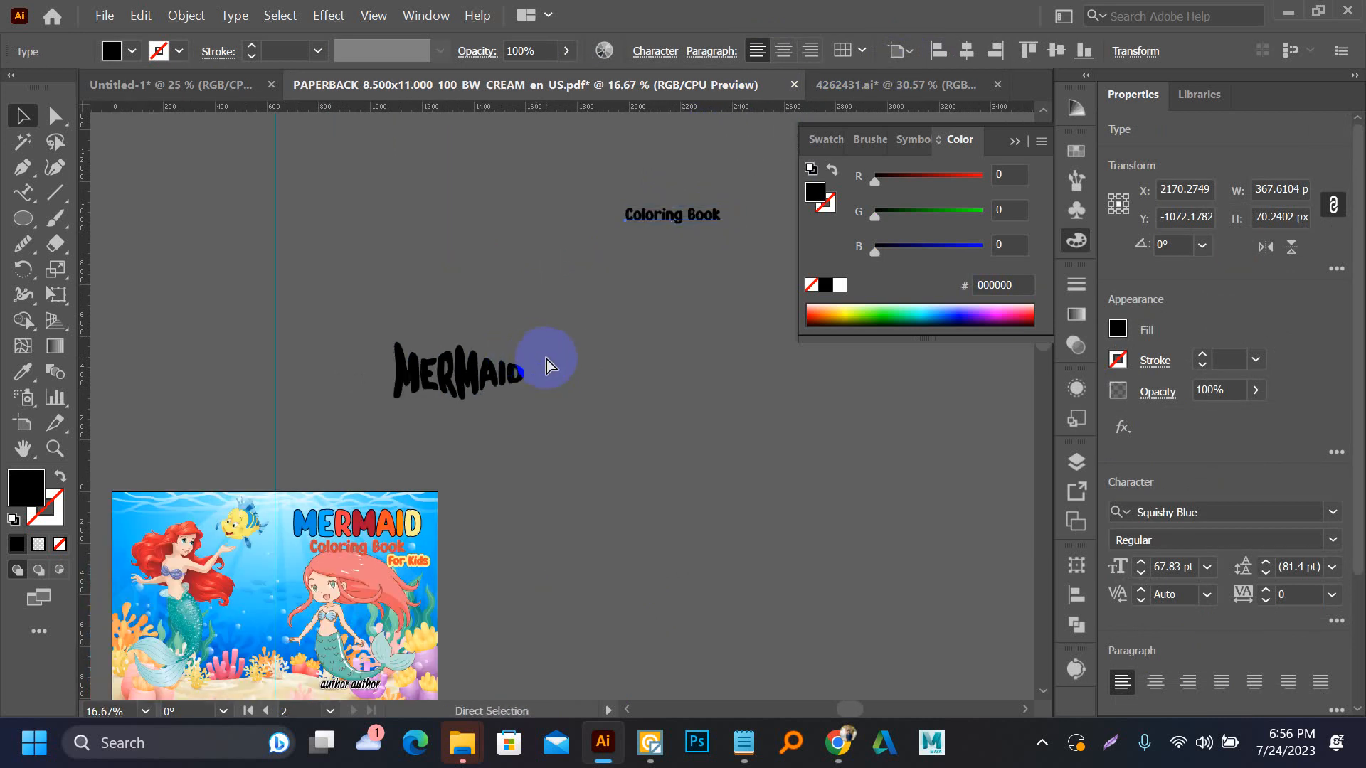
key(ctrl+z)
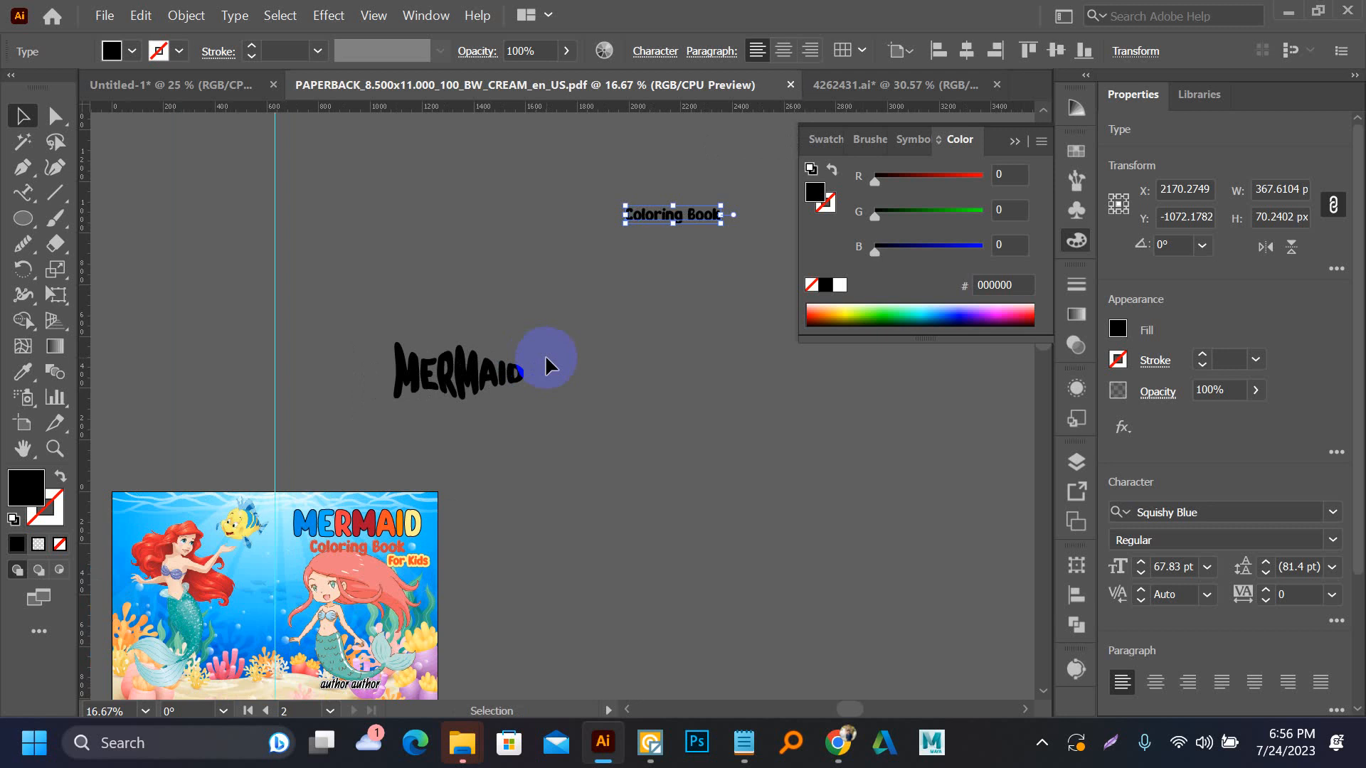
Expand the meshed MERMAID text into shapes with Object and Fill enabled, and select the resulting lettering
click(452, 384)
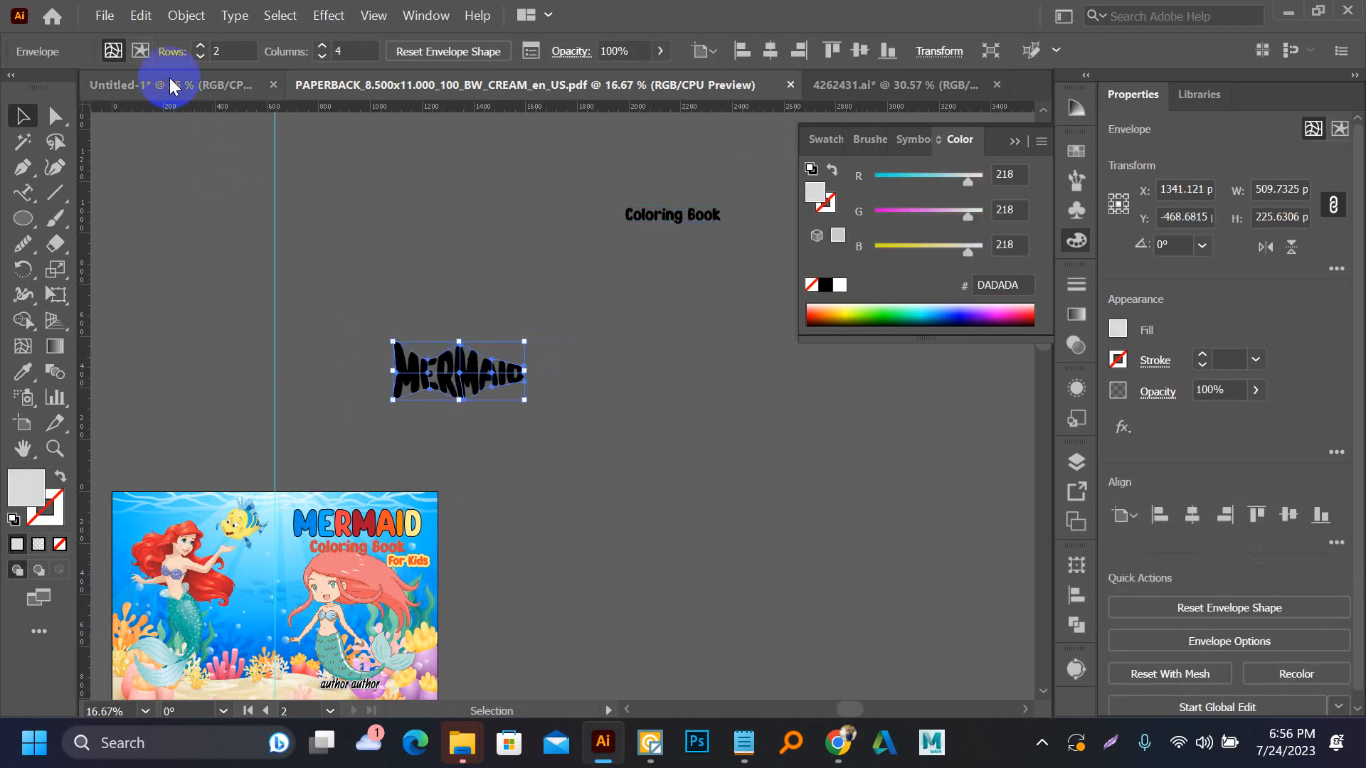
click(185, 15)
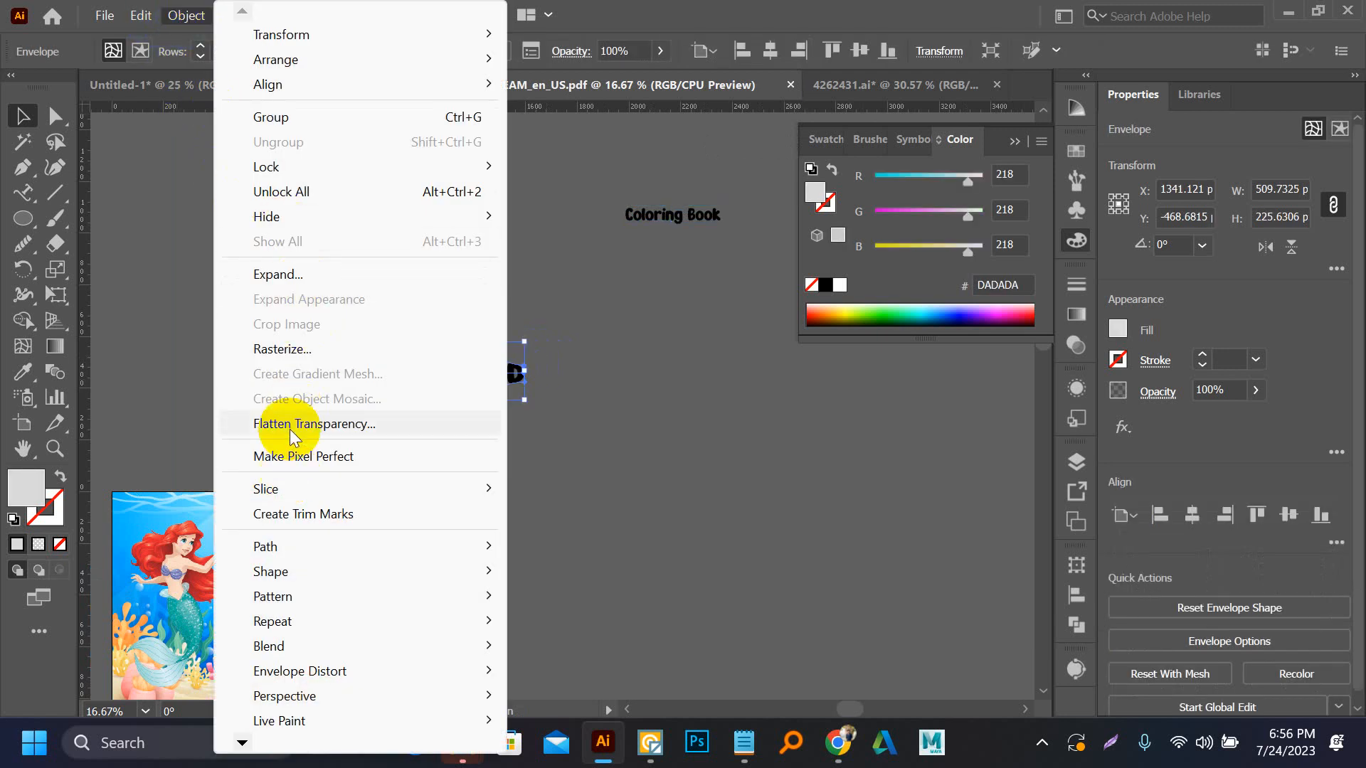
click(301, 274)
click(643, 492)
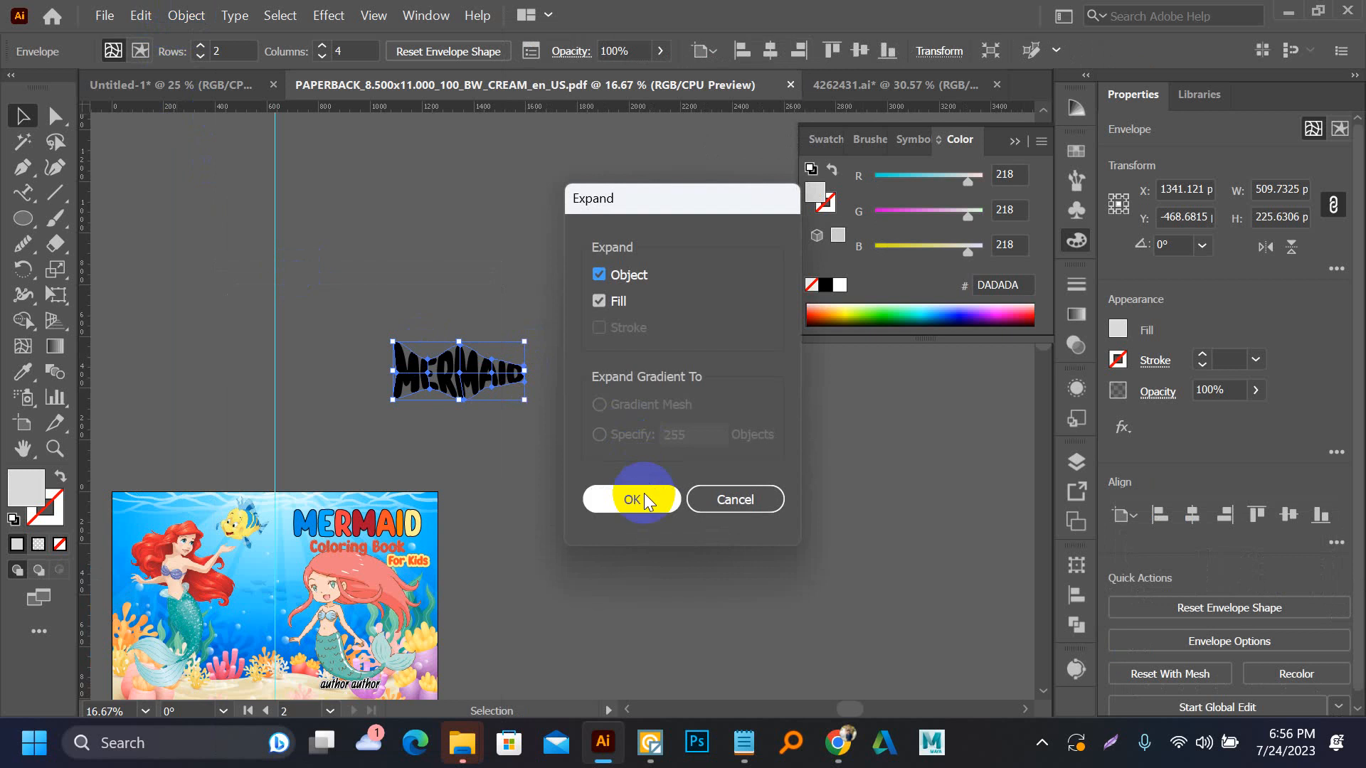
click(552, 435)
scroll(552, 435, up, 2)
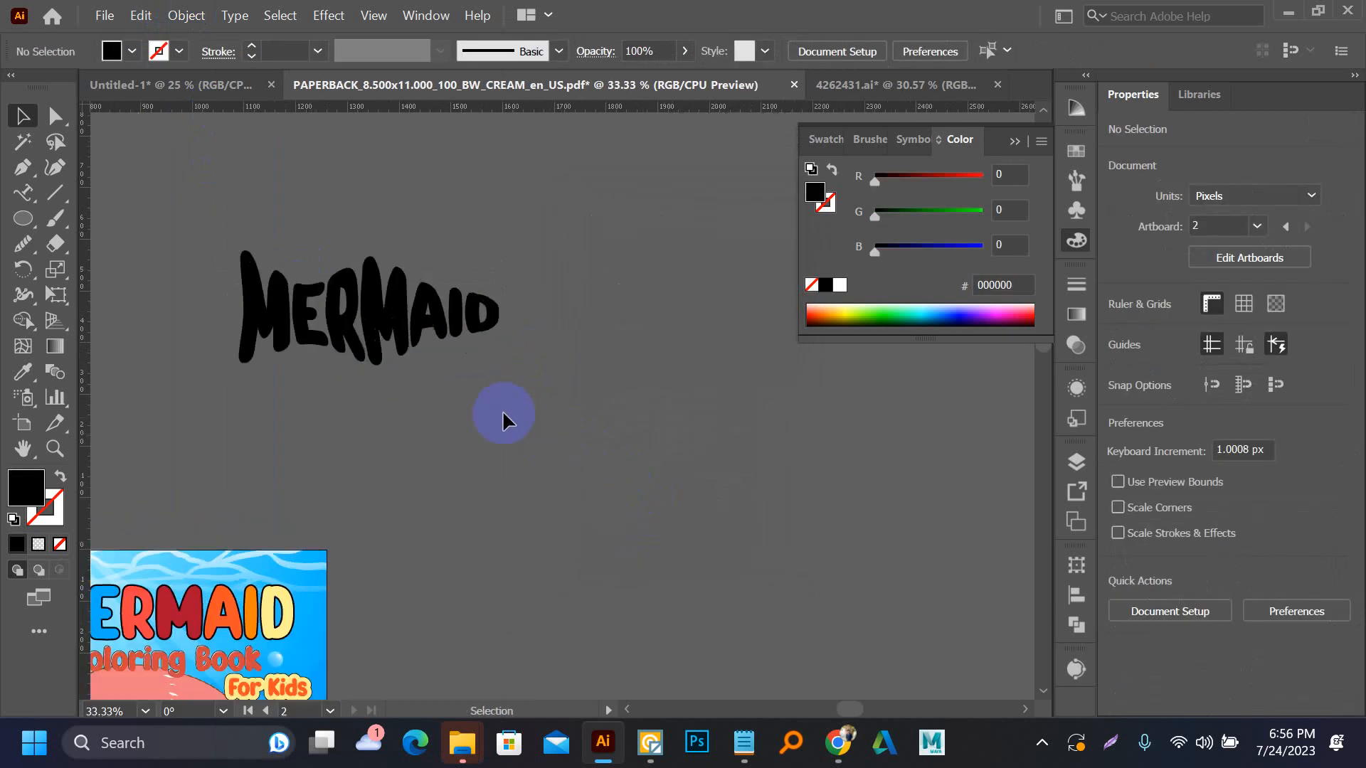
click(406, 306)
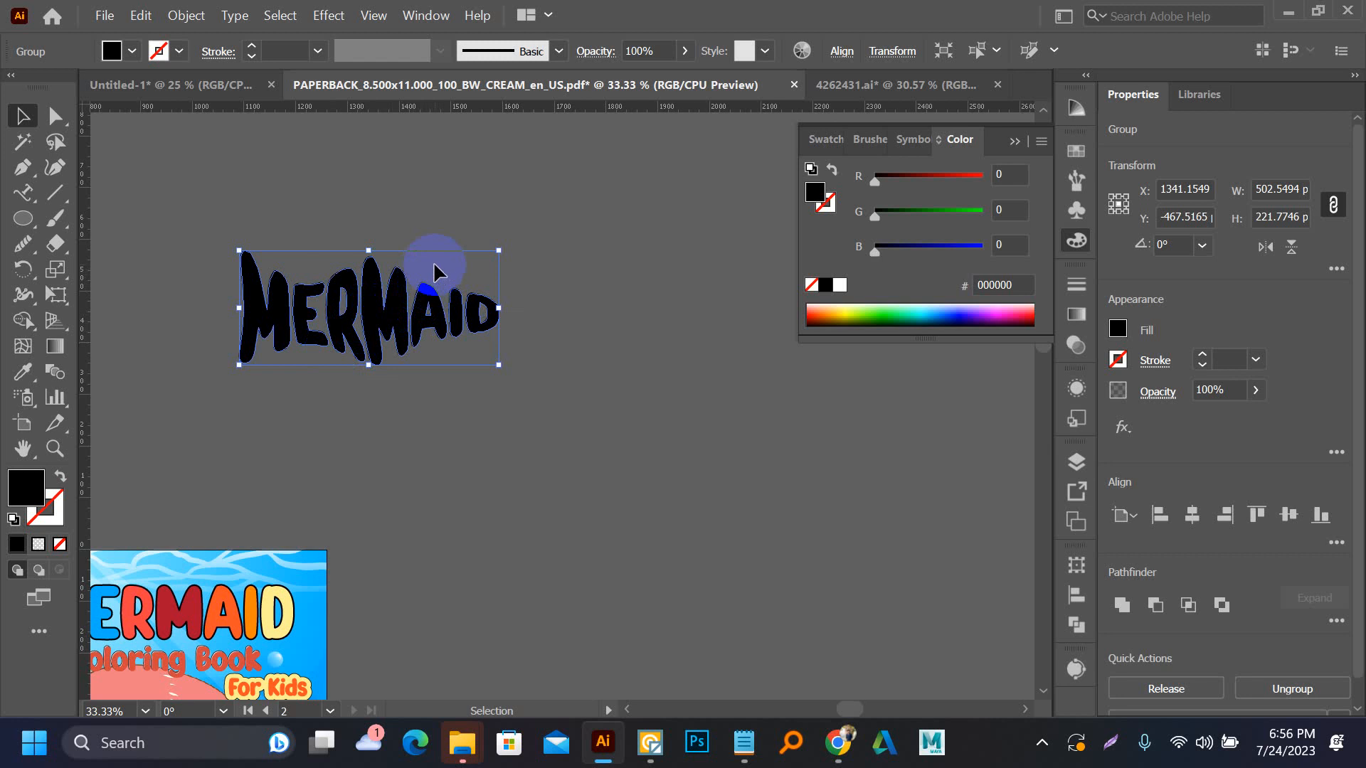
key(a)
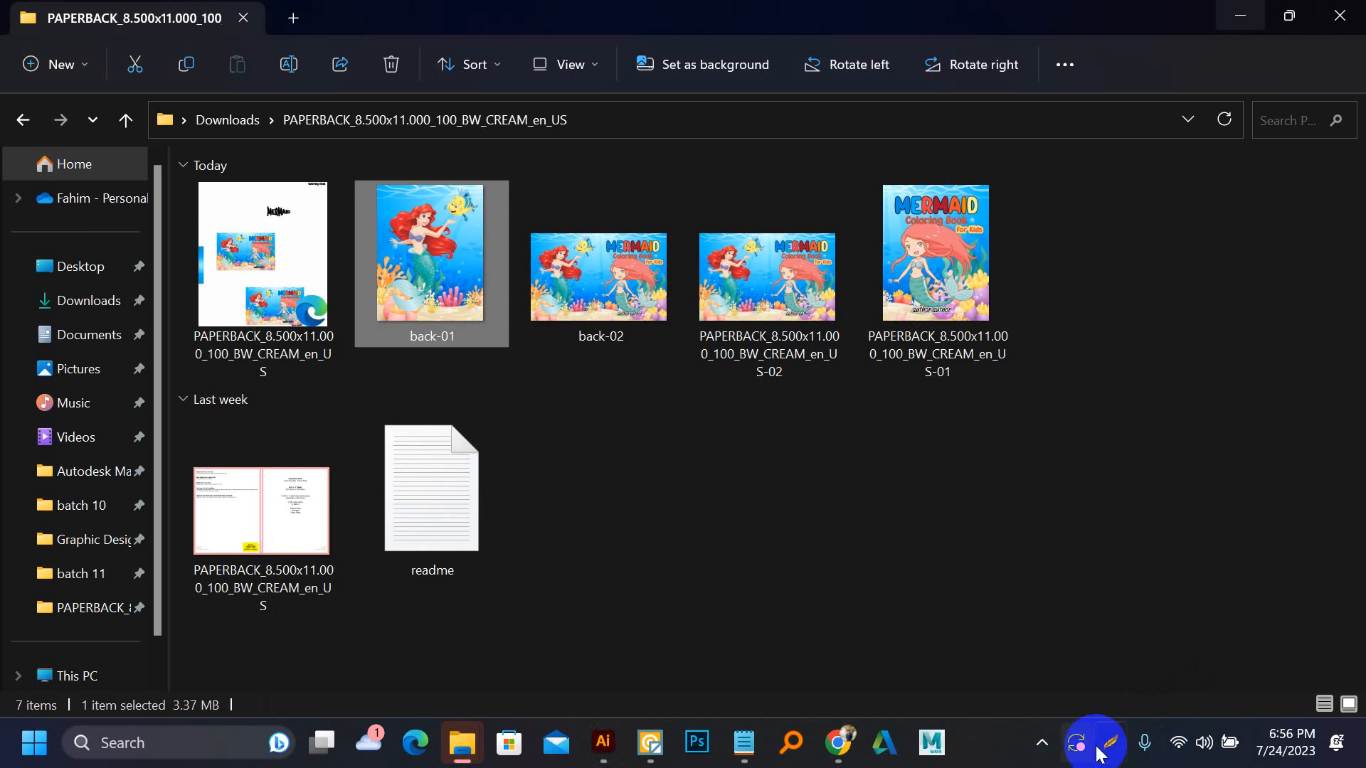
click(1040, 746)
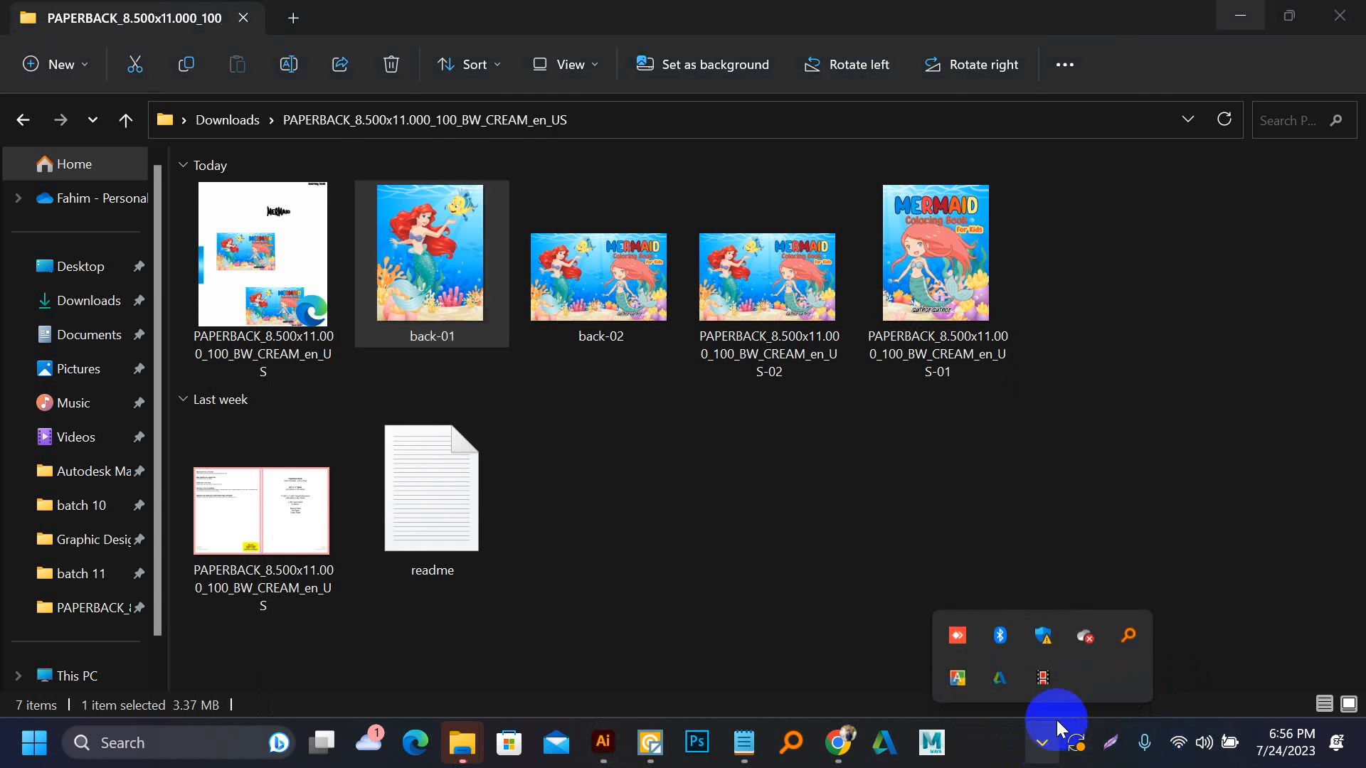